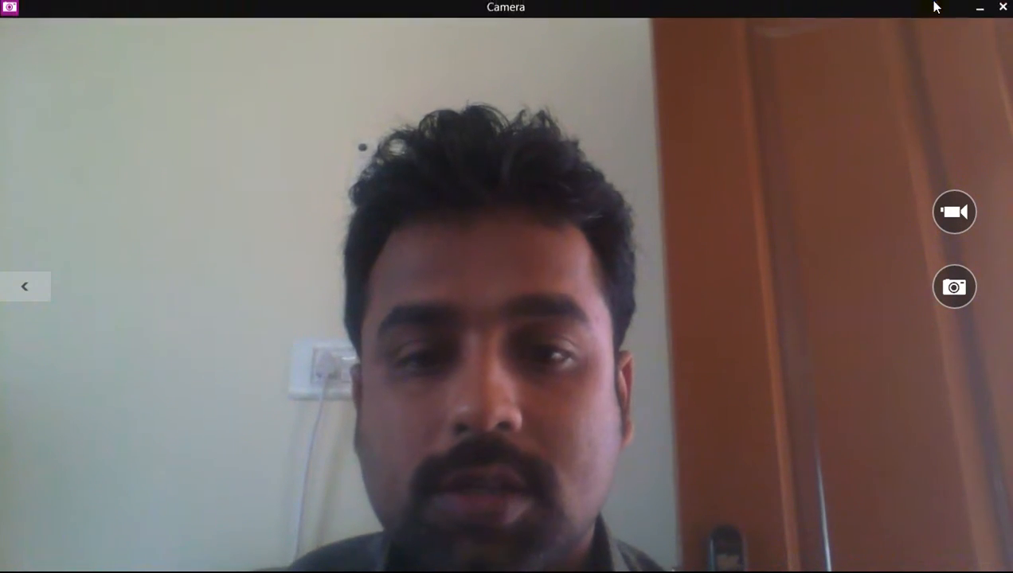
Close the Camera app and the open Notepad windows for MS_SQL_Tables.txt and Cam.txt
mouse_move(979, 14)
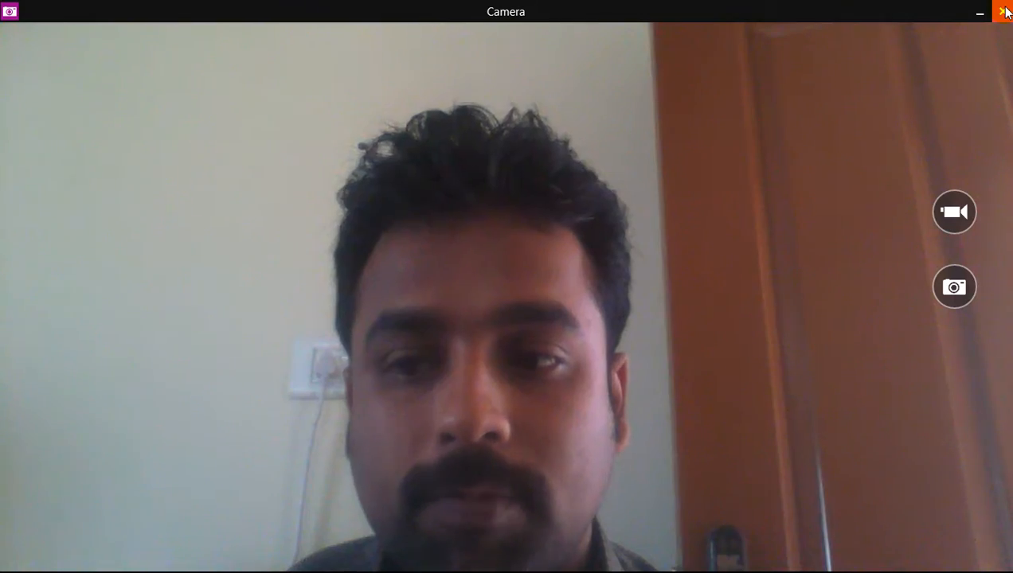
left_click(1002, 11)
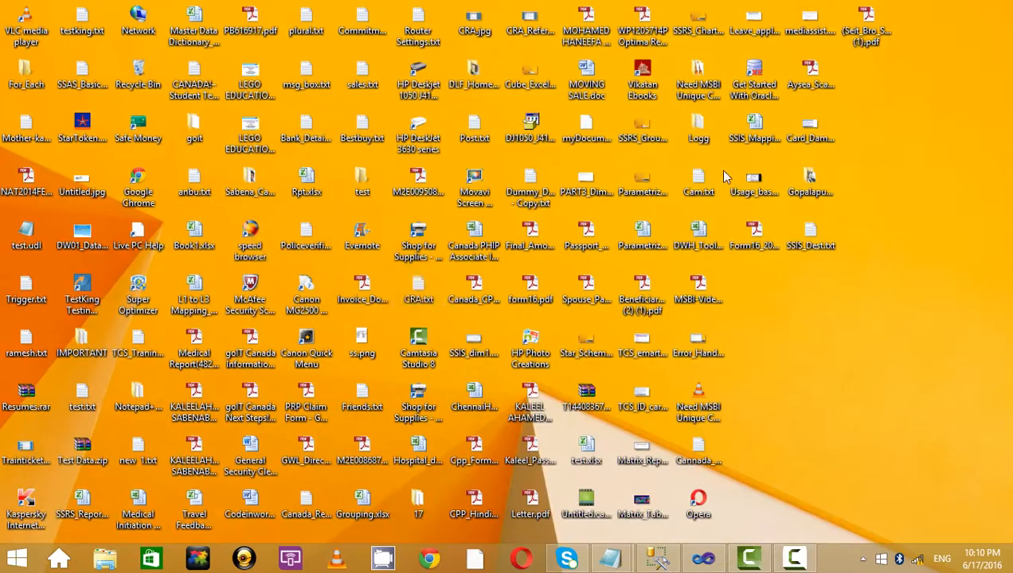
left_click(10, 562)
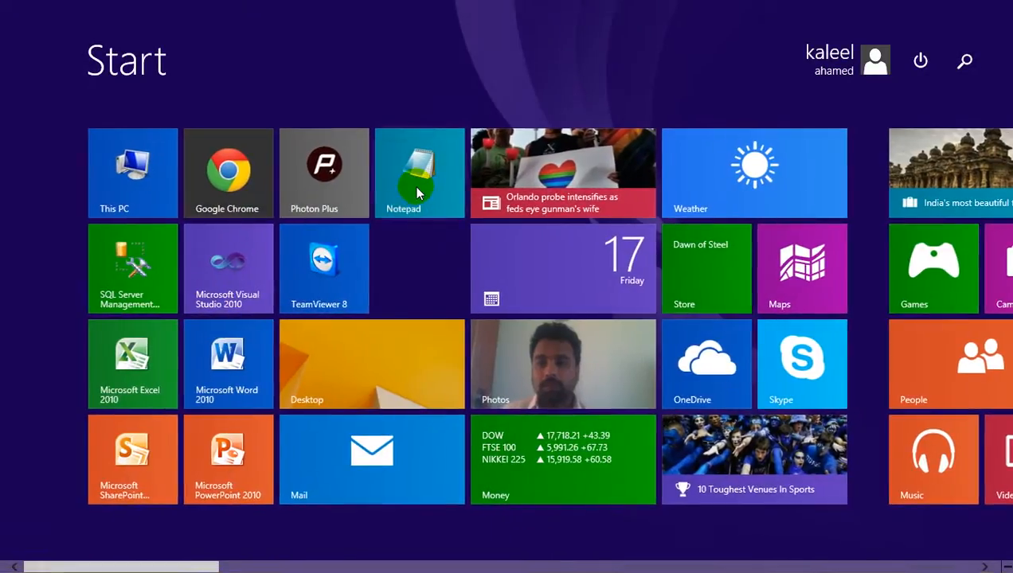
left_click(414, 188)
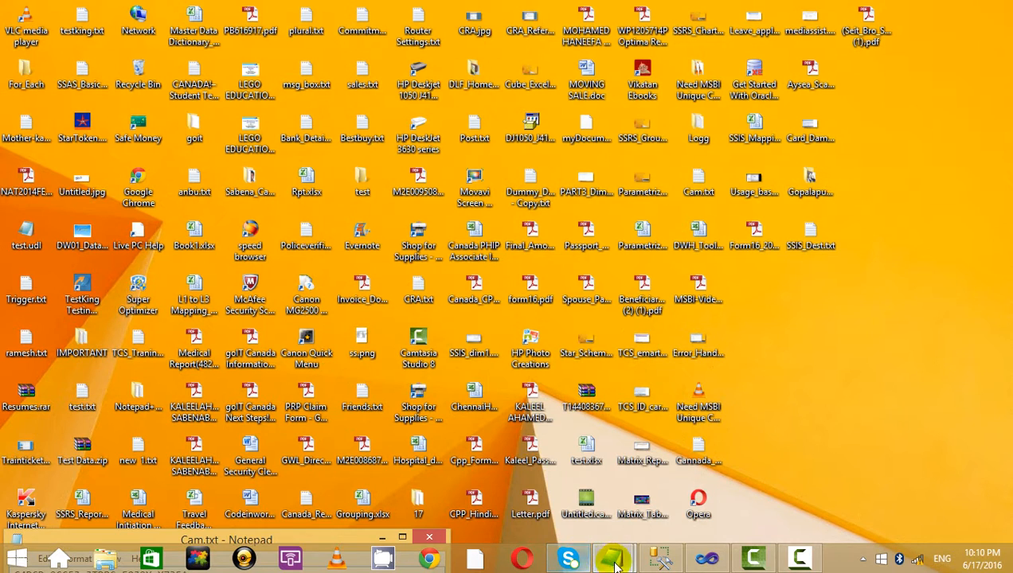
mouse_move(611, 556)
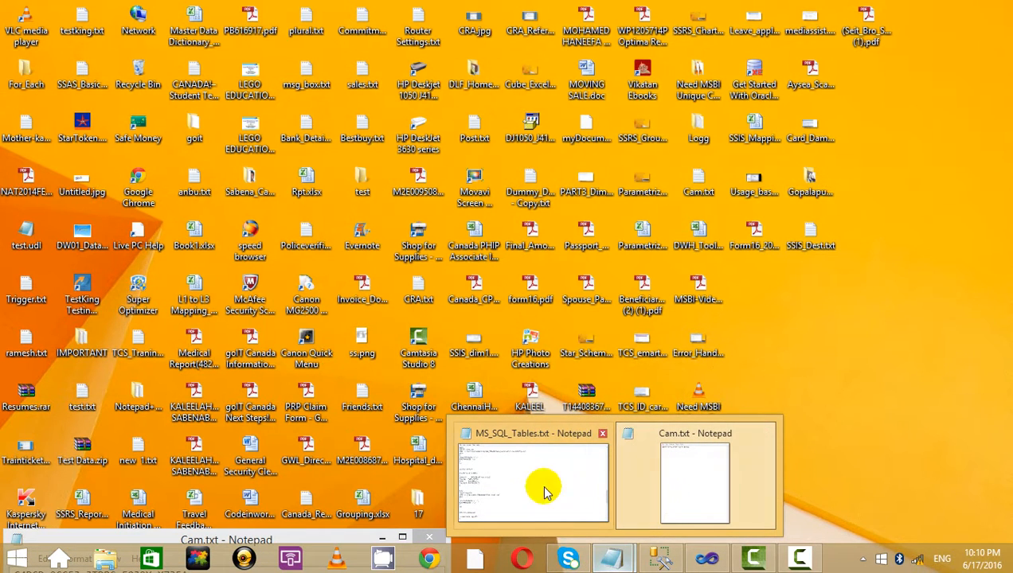
left_click(602, 436)
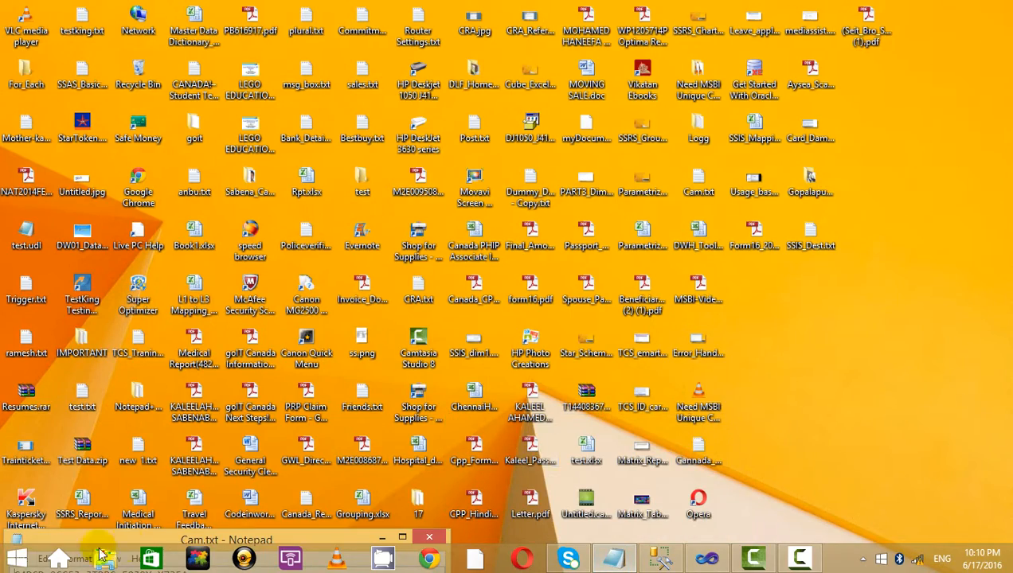
left_click(13, 562)
left_click(417, 165)
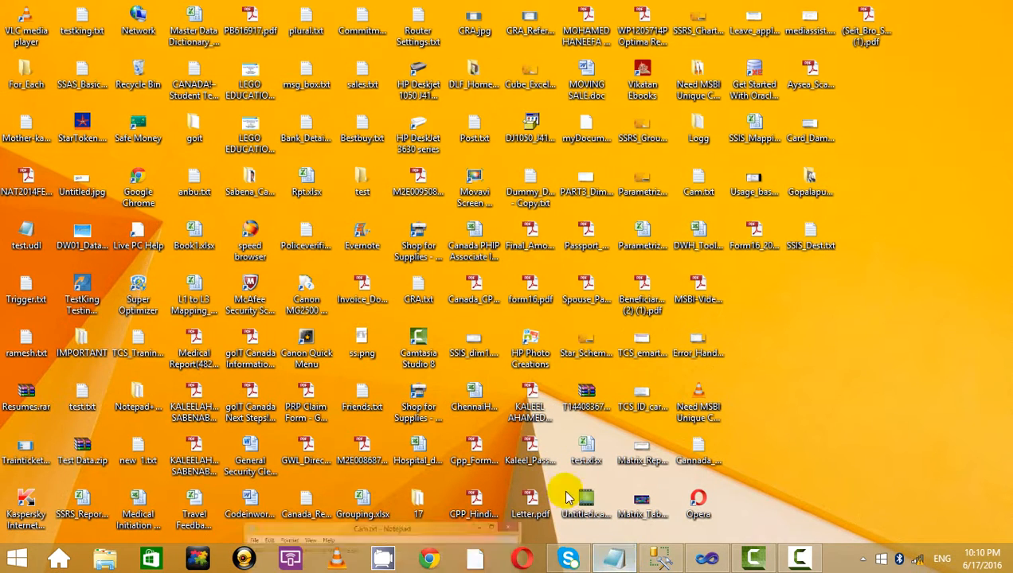
Refresh the desktop, and open a new blank Notepad document in a maximized window
right_click(820, 342)
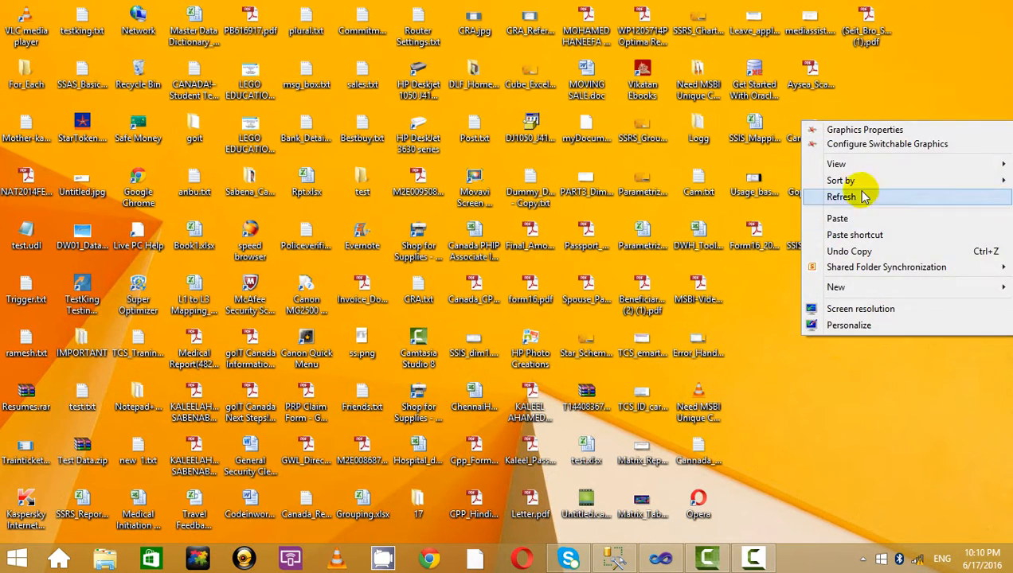
left_click(856, 197)
left_click(14, 560)
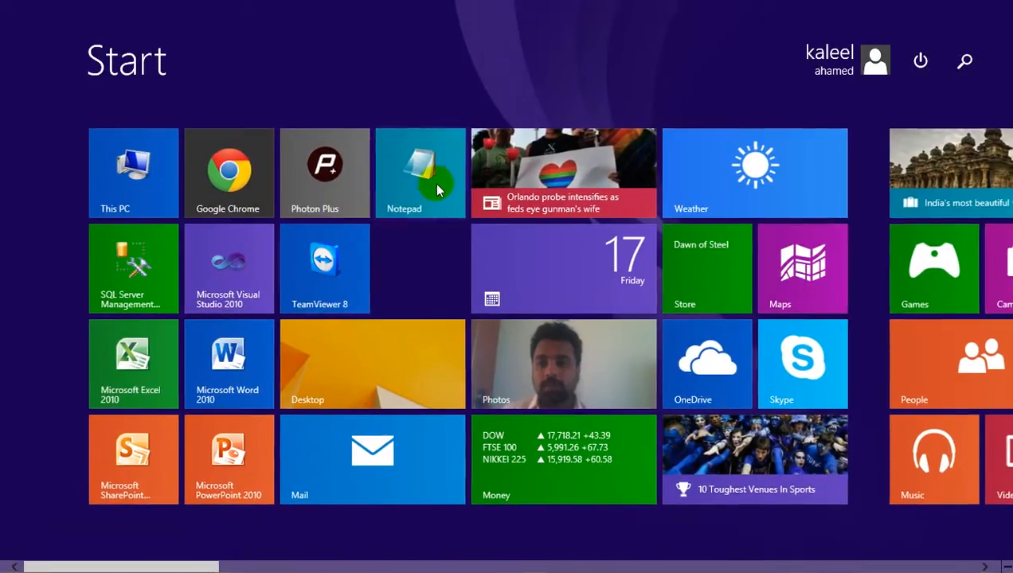
left_click(434, 183)
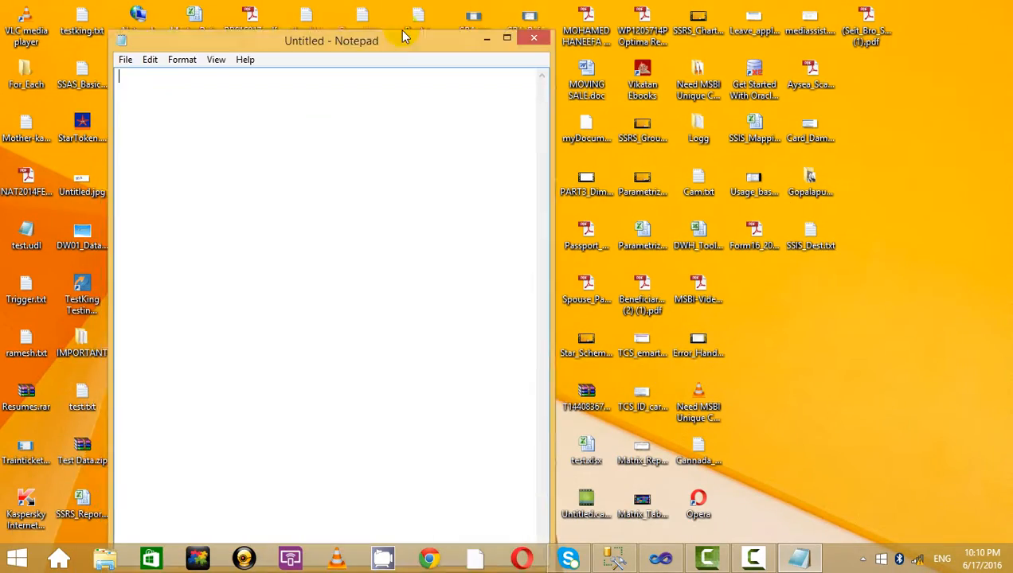
double_click(406, 36)
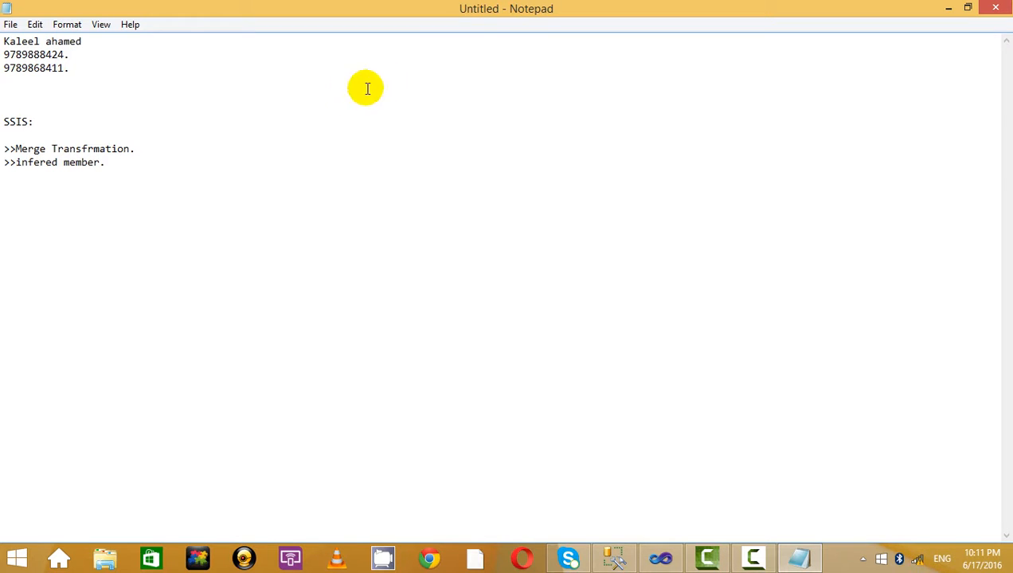
Minimize Notepad, switch to Visual Studio and open the recent project SSIS_Basic_Task_02_June_2016
left_click(949, 7)
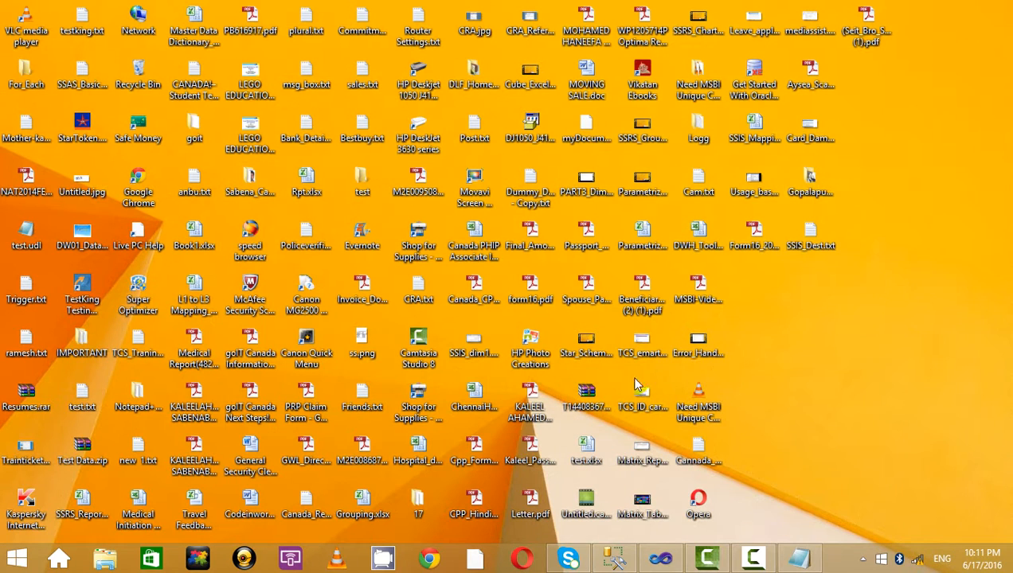
left_click(663, 562)
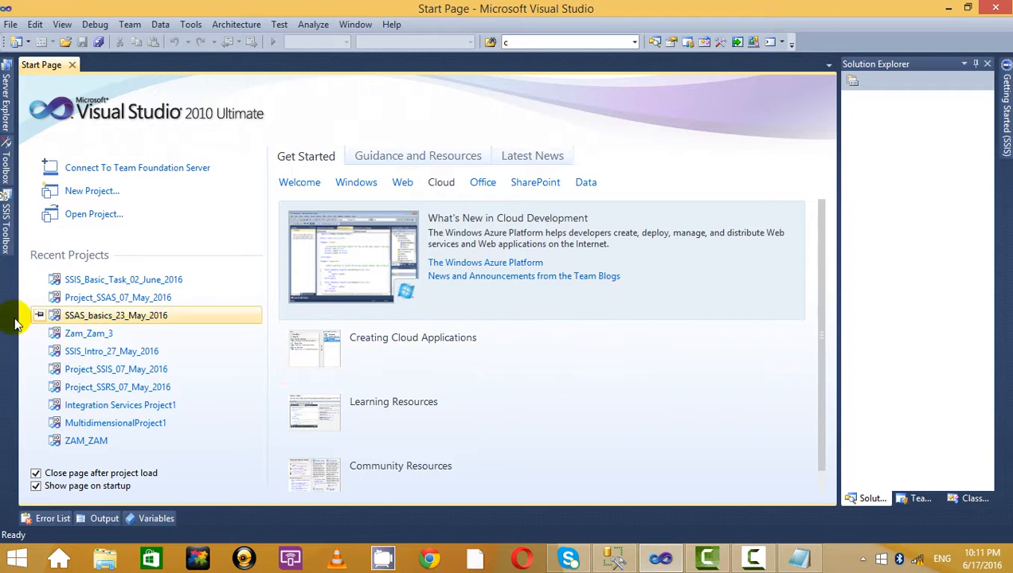
left_click(99, 280)
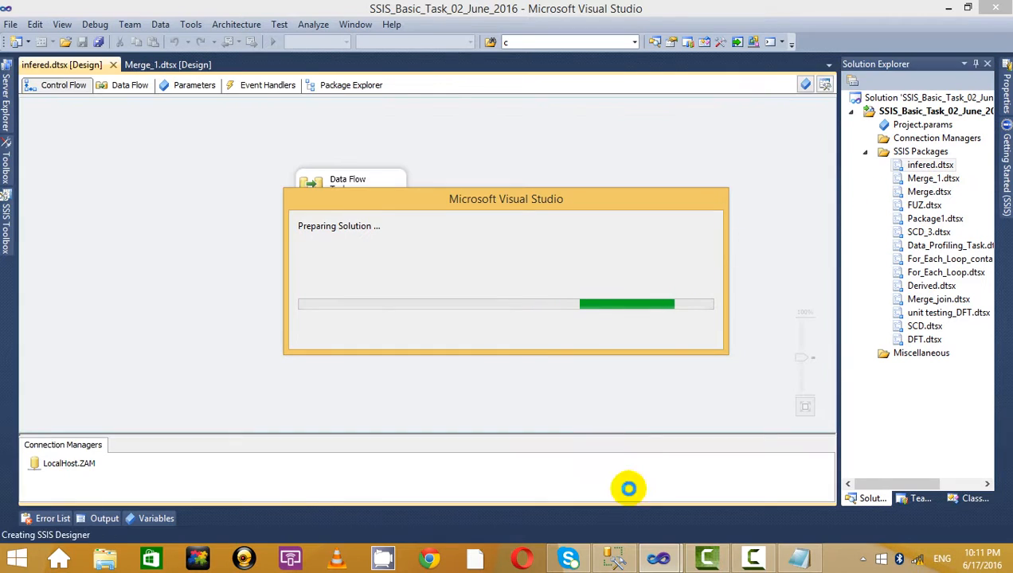
Switch to SQL Server Management Studio, start a new query and insert the BHEL_PRICE table name from the Materials database
left_click(612, 557)
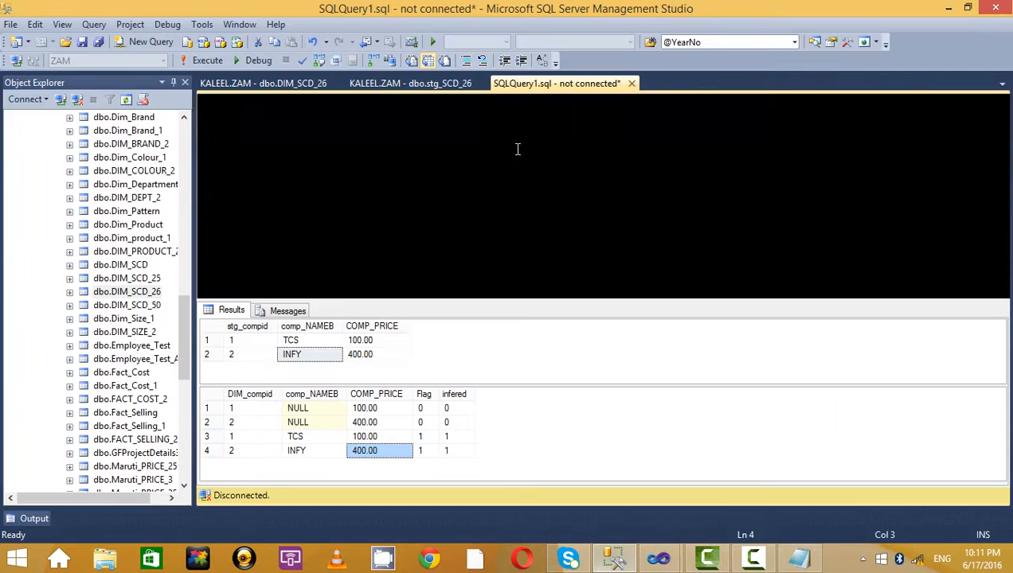
left_click(151, 44)
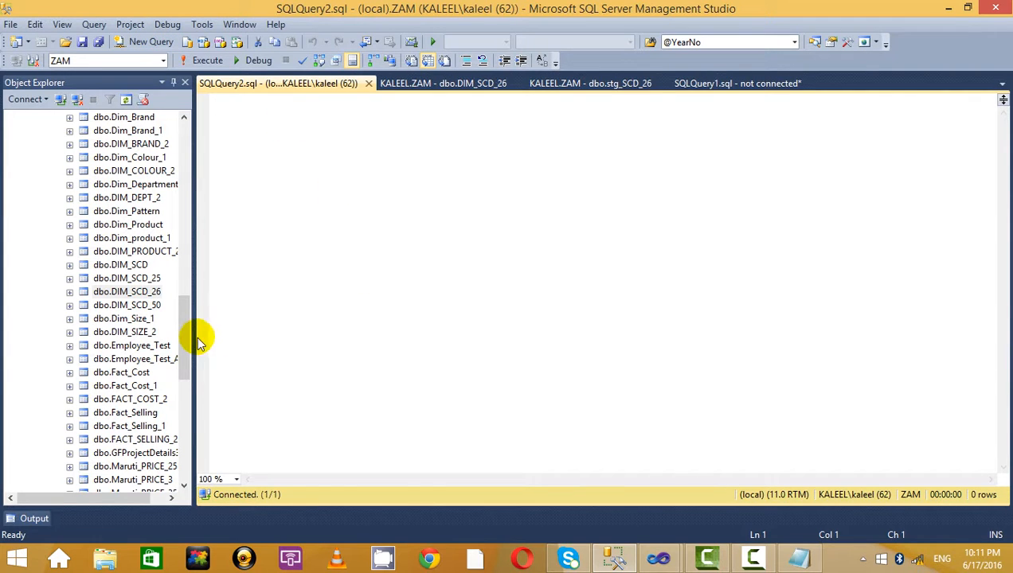
left_click_drag(185, 328, 194, 129)
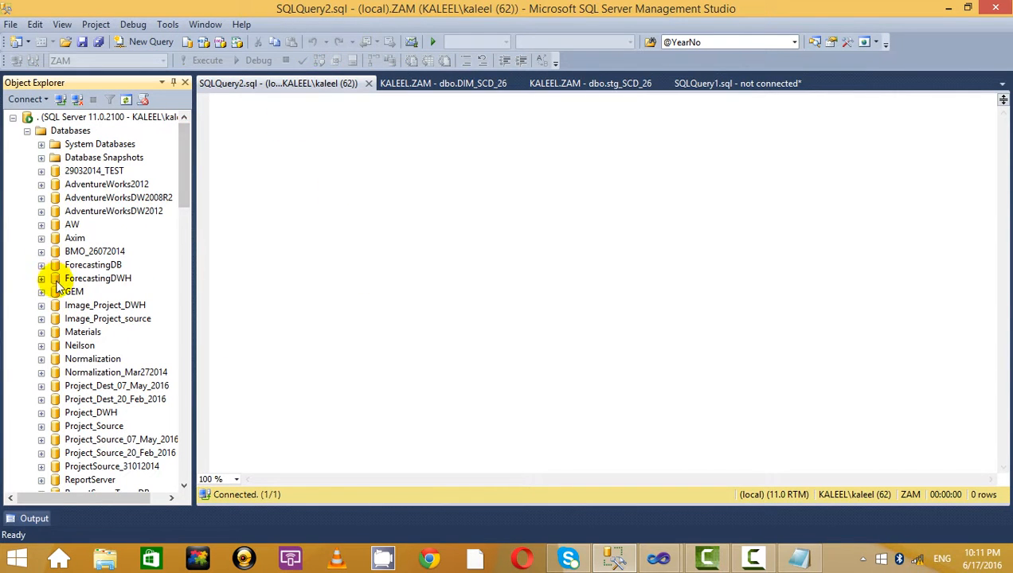
left_click(41, 332)
scroll(126, 269, "down", 2)
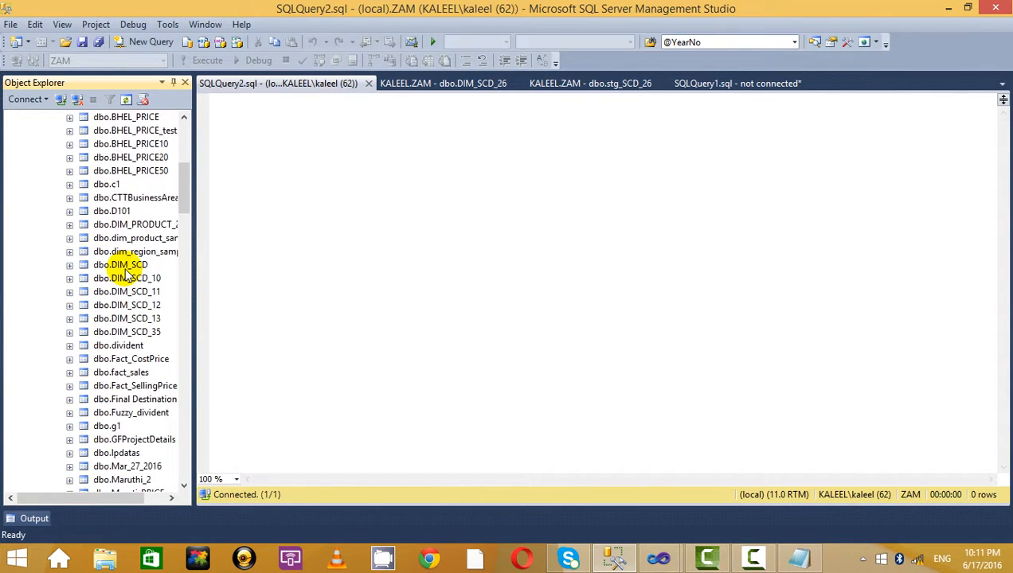
scroll(127, 271, "up", 1)
left_click(136, 197)
left_click(119, 157)
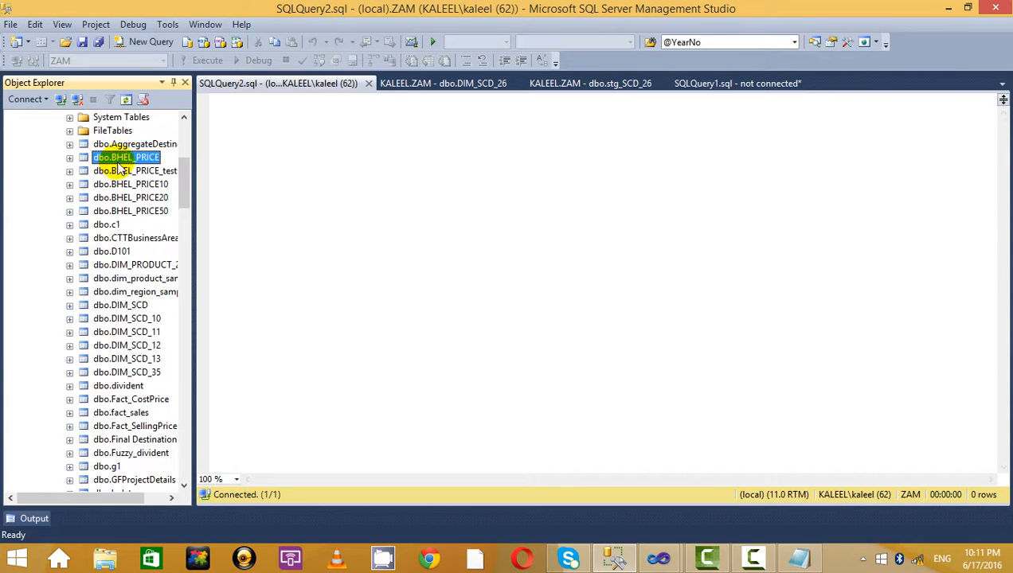
left_click_drag(119, 157, 470, 147)
key("Return")
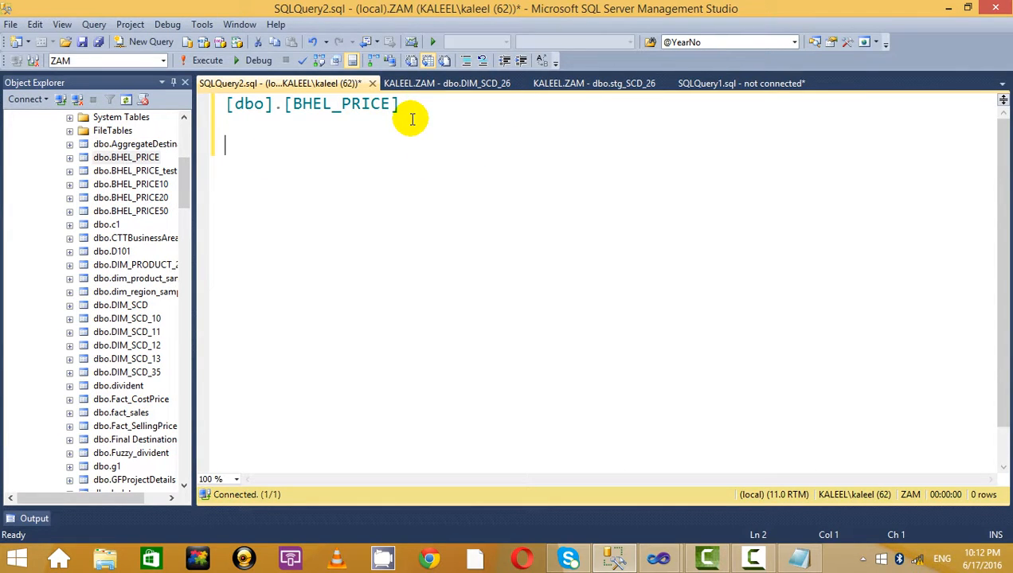
Find the Maruti_PRICE table in the same database and insert its name below BHEL_PRICE in the query
left_click_drag(188, 162, 189, 216)
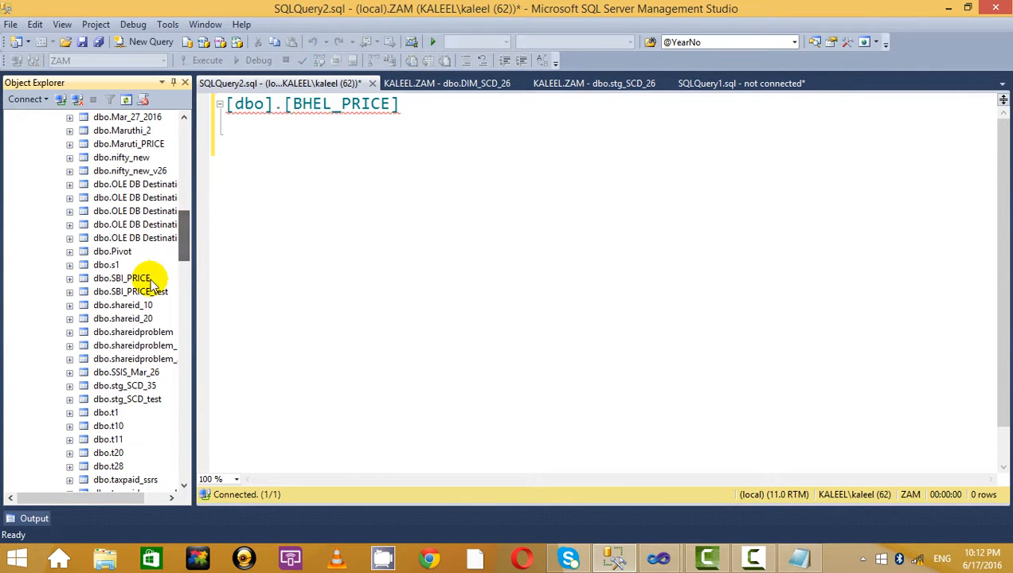
left_click(135, 278)
scroll(159, 197, "up", 7)
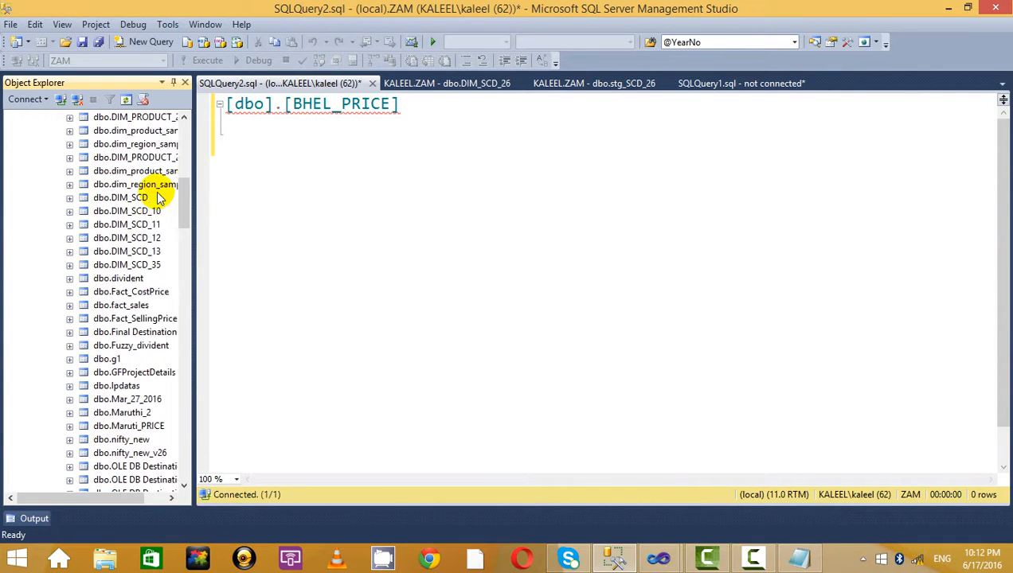
scroll(158, 194, "up", 7)
scroll(155, 198, "down", 2)
scroll(115, 334, "down", 2)
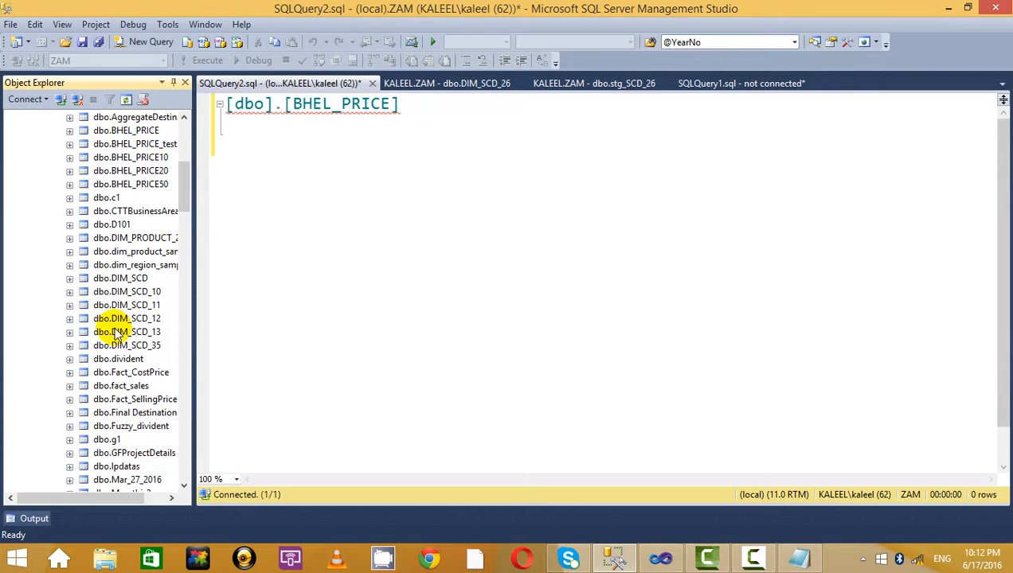
scroll(119, 334, "down", 2)
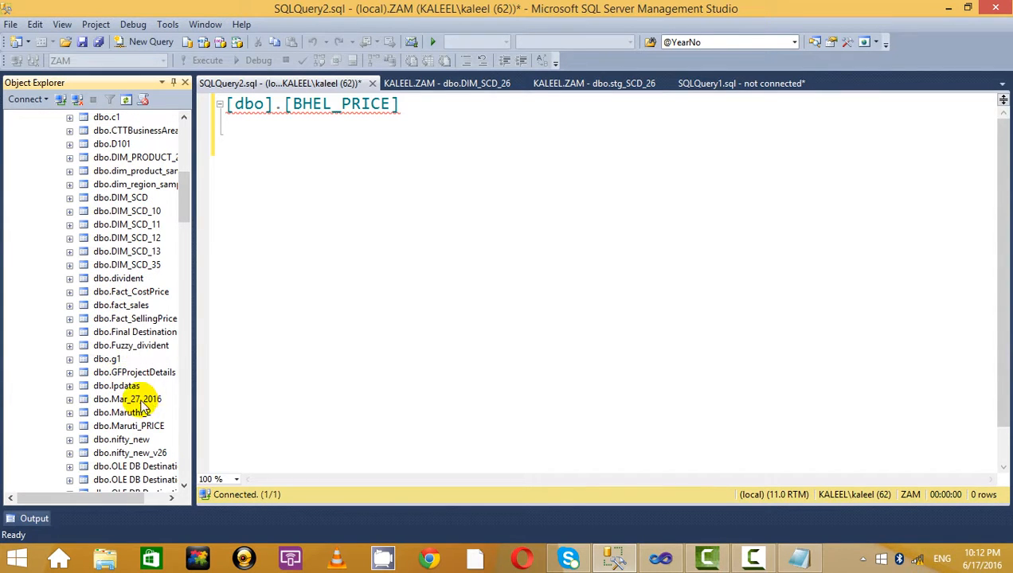
scroll(142, 402, "down", 2)
left_click(124, 346)
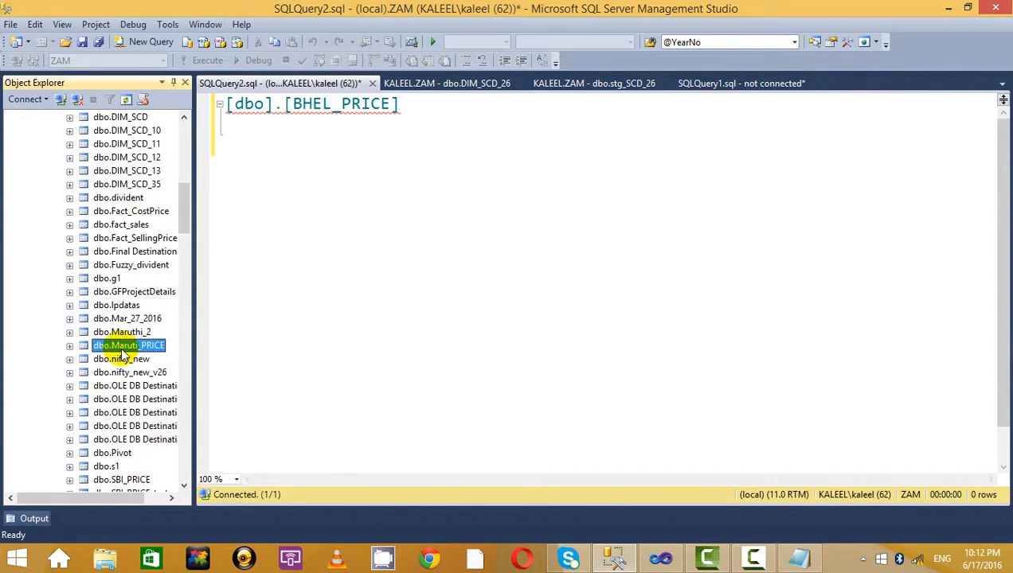
left_click_drag(120, 347, 469, 171)
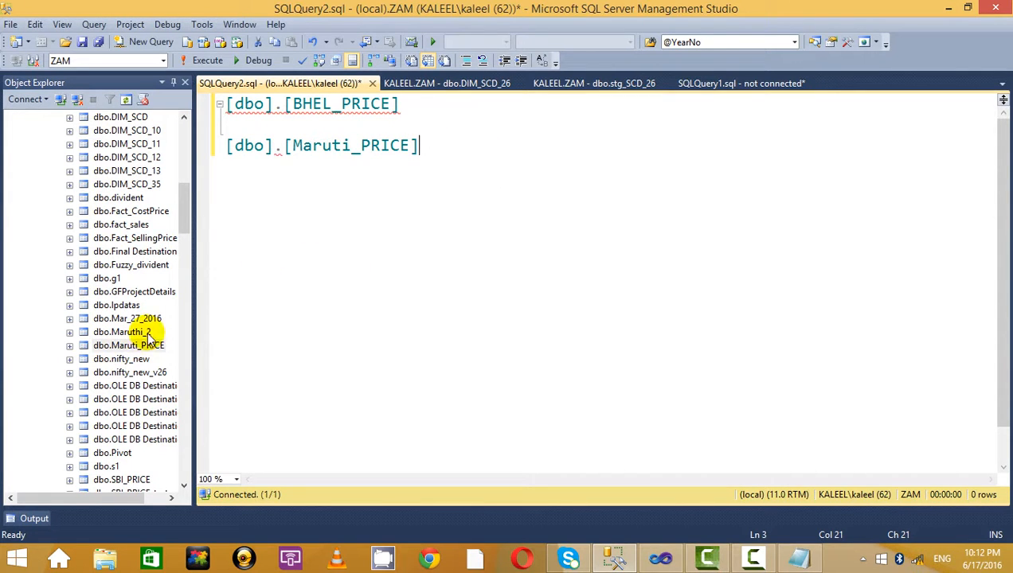
Insert the SBI_PRICE table name into the query, separated from Maruti_PRICE by a blank line
left_click_drag(185, 195, 188, 227)
left_click_drag(112, 238, 466, 194)
left_click(423, 137)
key("Return")
key("Return")
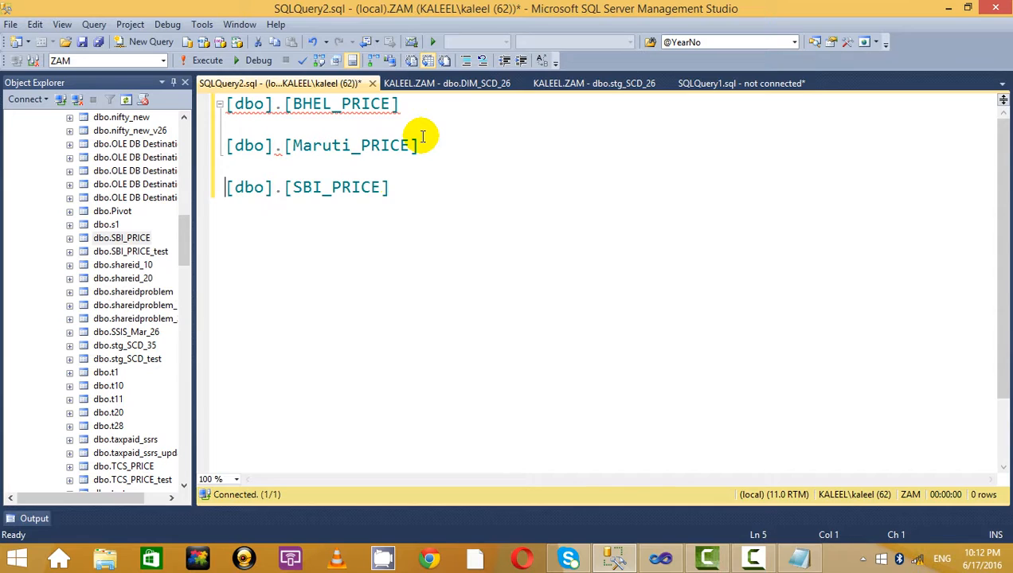
Put "select * from" in front of the BHEL_PRICE, Maruti_PRICE and SBI_PRICE table names
left_click(229, 104)
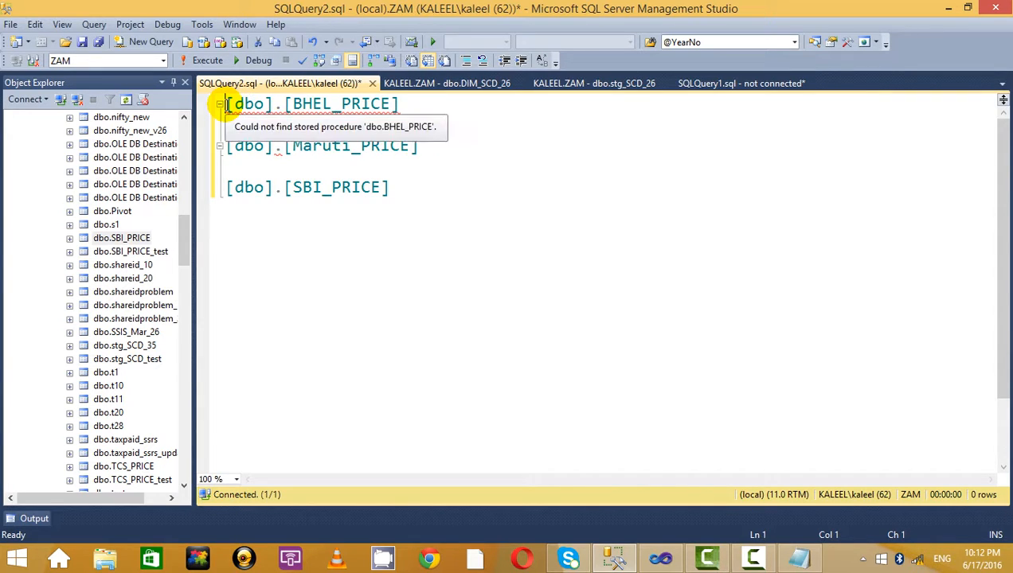
type("select * from")
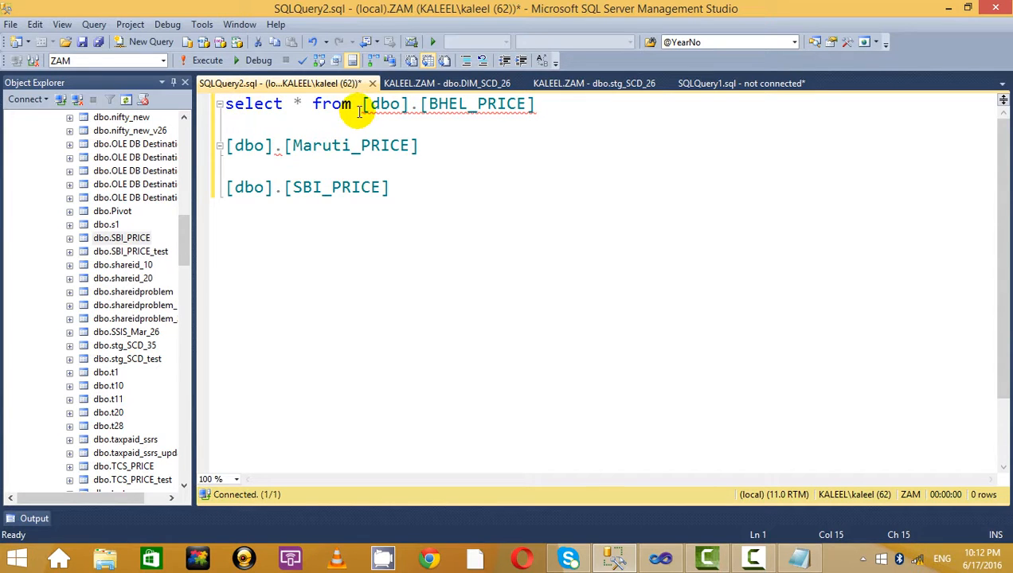
key("shift+Home")
key("ctrl+c")
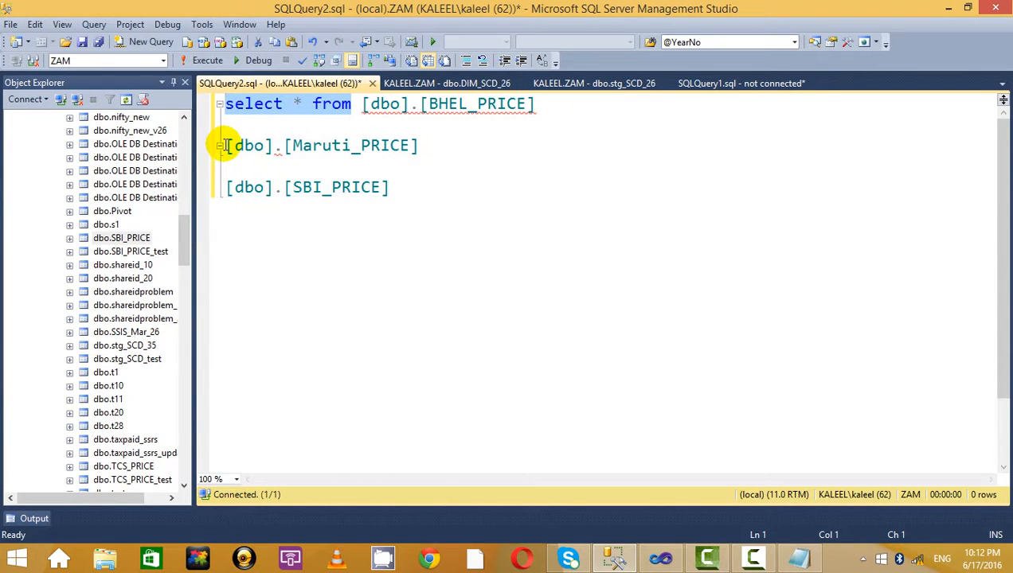
left_click(223, 147)
key("ctrl+v")
left_click(226, 188)
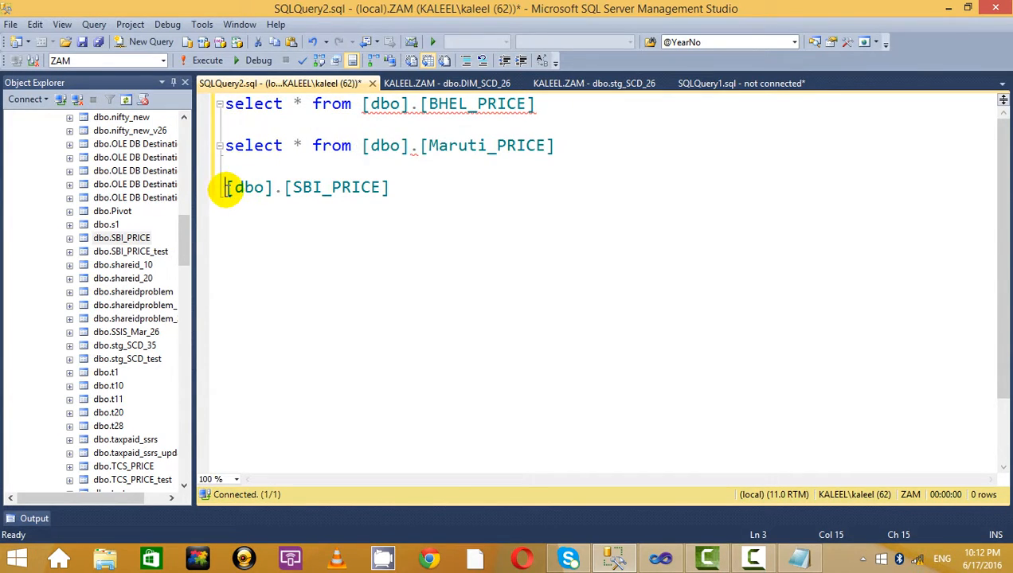
key("ctrl+v")
left_click_drag(603, 203, 47, 33)
left_click(620, 222)
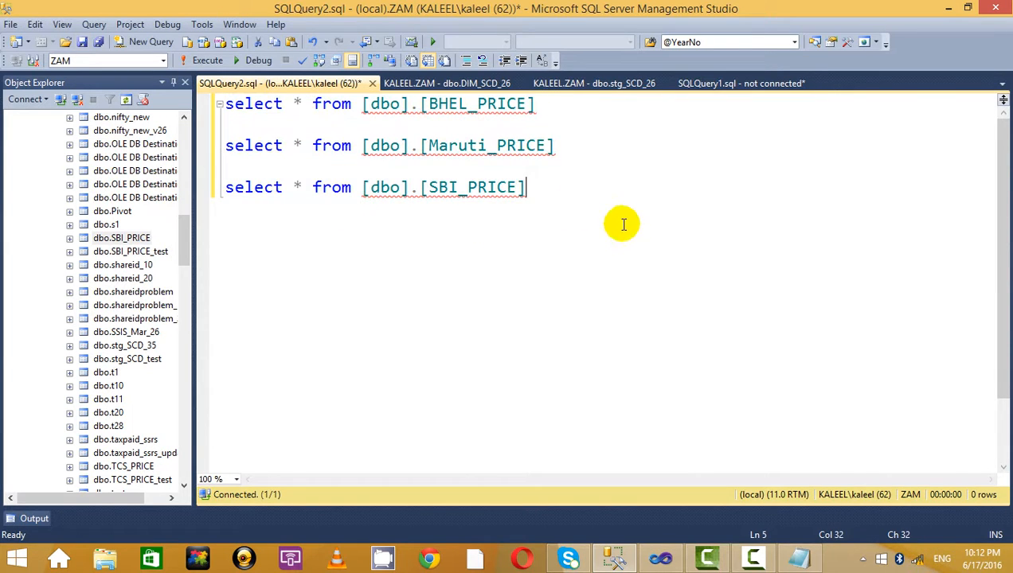
Run only the select statement for the BHEL_PRICE table
left_click_drag(563, 102, 32, 82)
left_click(200, 62)
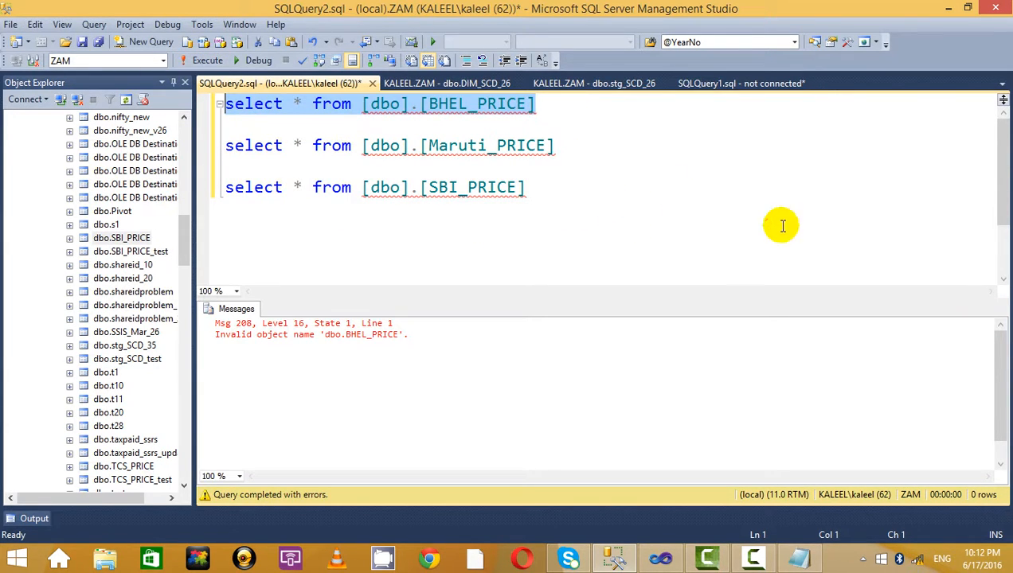
left_click(680, 212)
Switch the query to the Materials database and run only the select statement for BHEL_PRICE
left_click(163, 61)
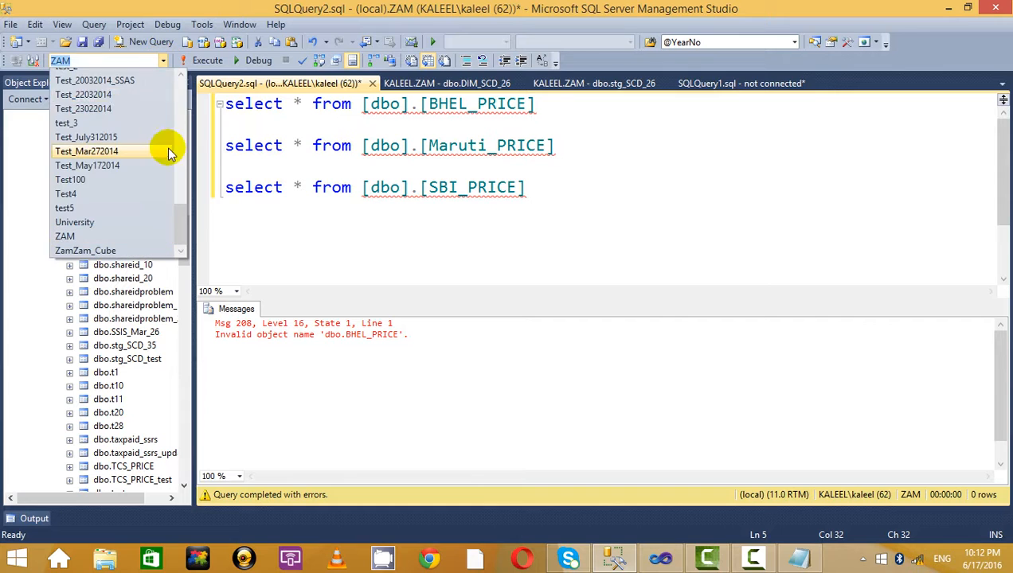
left_click_drag(179, 192, 181, 110)
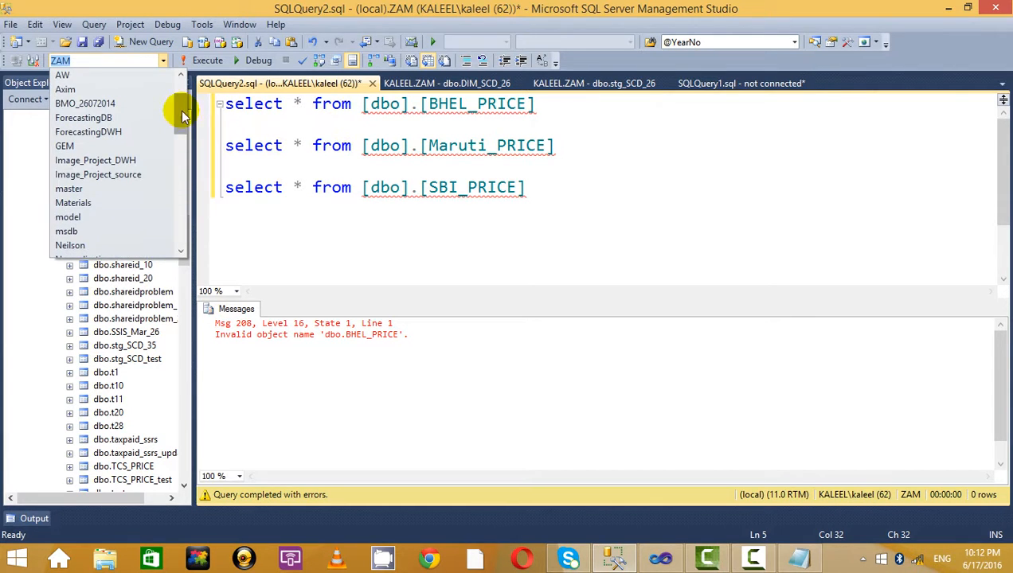
left_click(141, 202)
left_click_drag(603, 116, 43, 18)
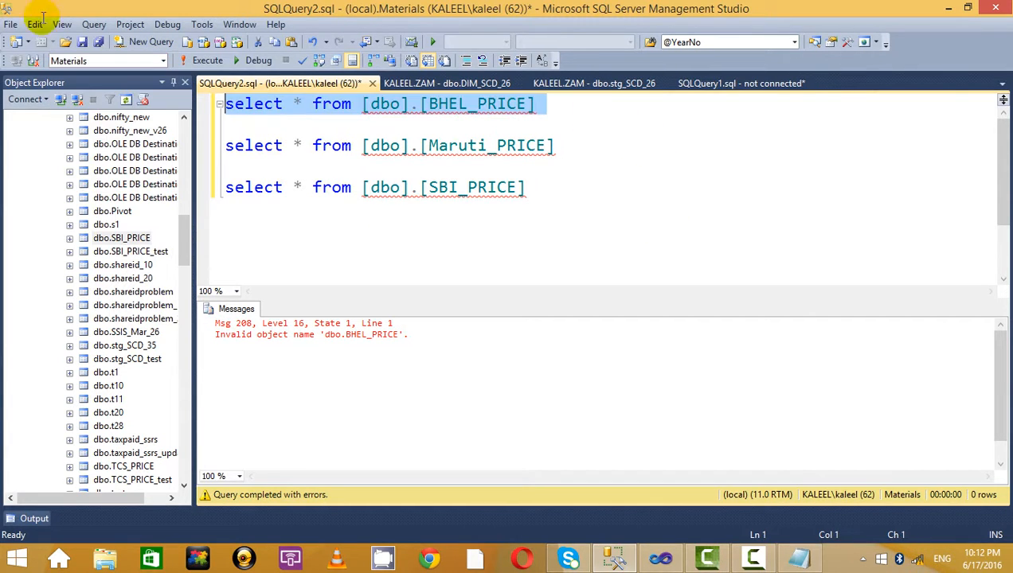
left_click(207, 60)
Run the select statements for Maruti_PRICE and SBI_PRICE separately to view each table's rows
left_click(589, 161)
left_click_drag(194, 164, 197, 140)
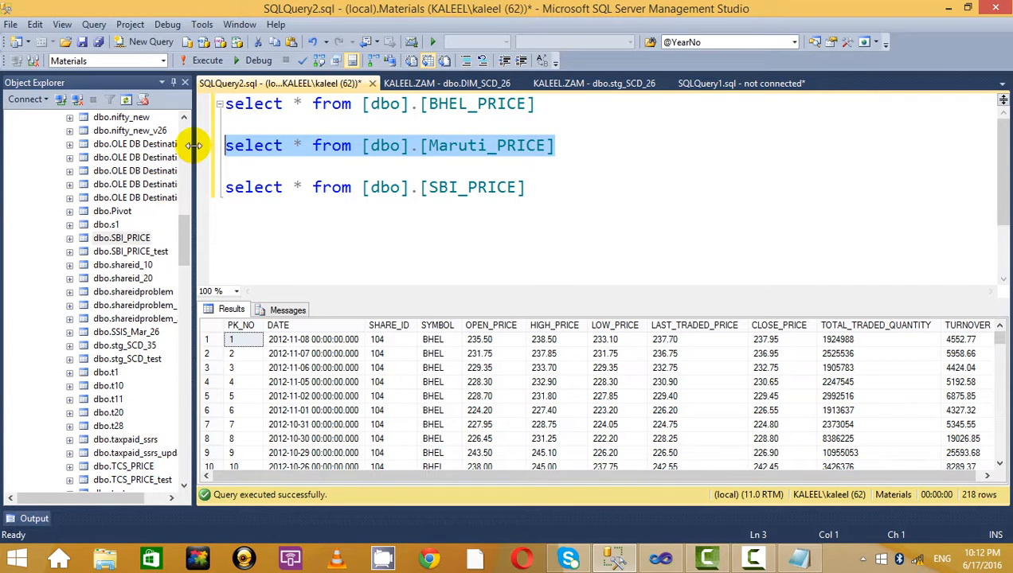
left_click(207, 60)
left_click_drag(629, 209, 217, 174)
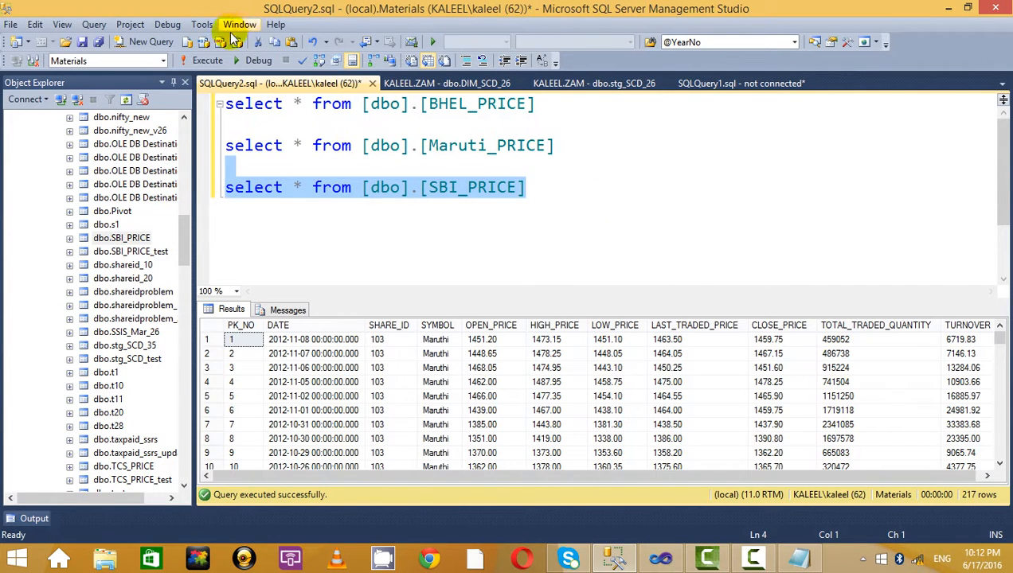
left_click(207, 60)
left_click(655, 264)
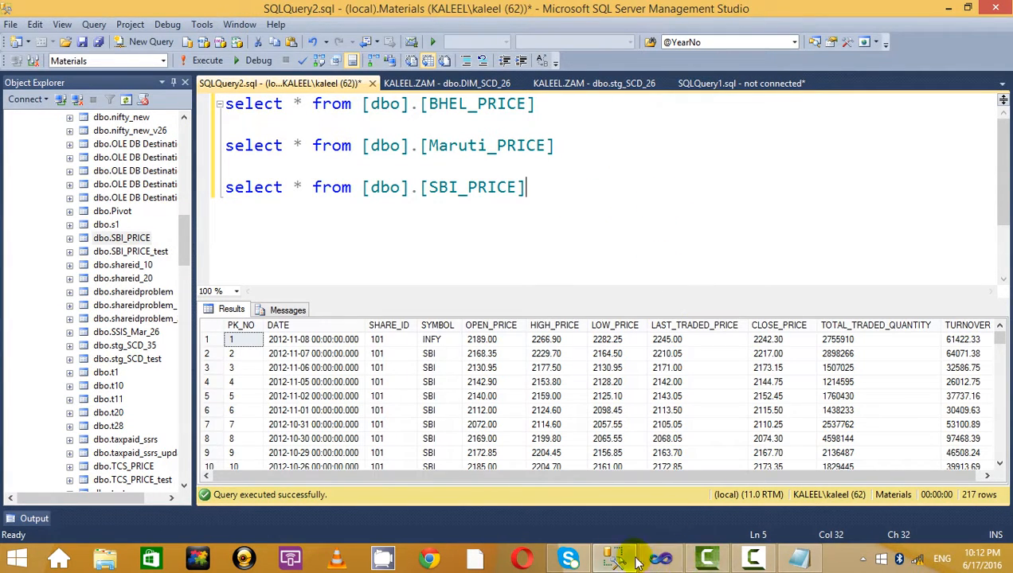
Switch to Visual Studio and add a new SSIS package to the SSIS_Basic_Task_02_June_2016 project
left_click(661, 559)
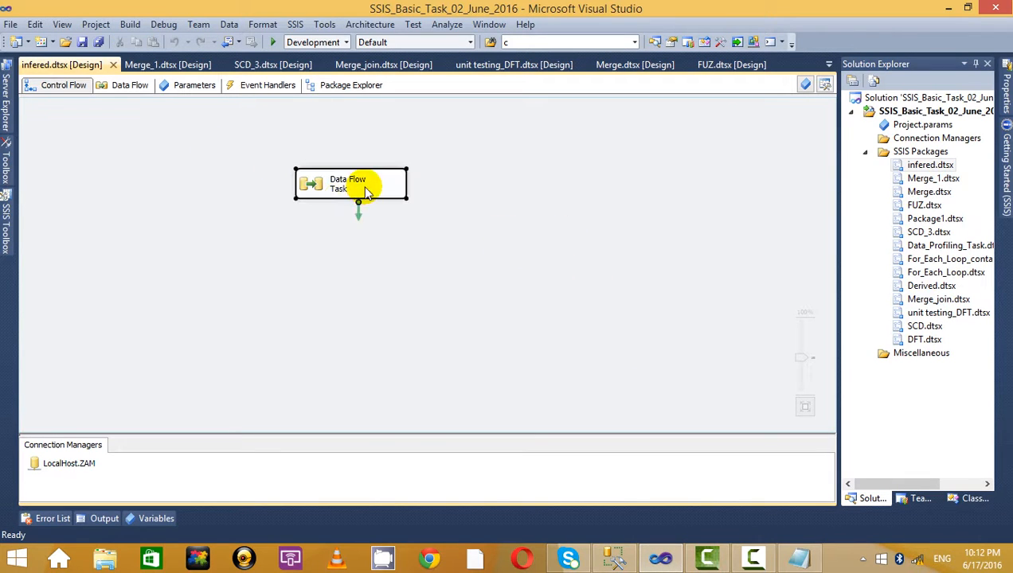
right_click(885, 153)
left_click(756, 164)
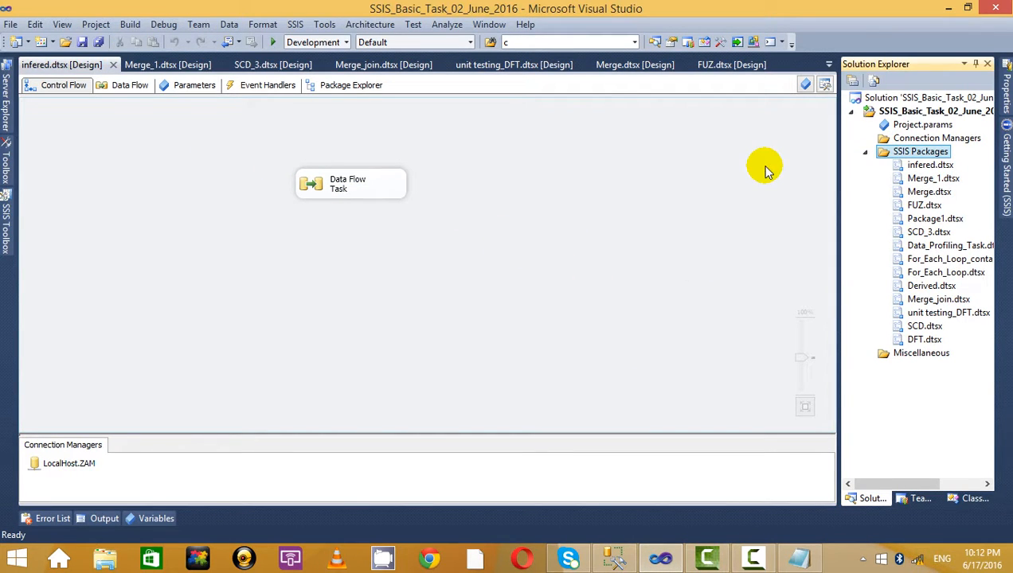
Rename the new Package2.dtsx package as Merge_Tran.dtsx
right_click(938, 356)
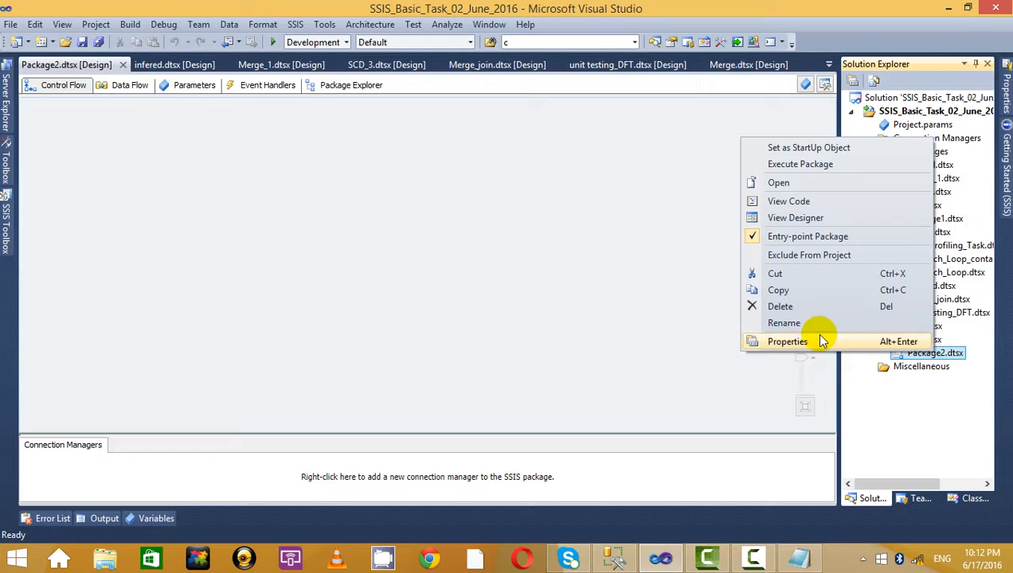
left_click(784, 323)
left_click(947, 354)
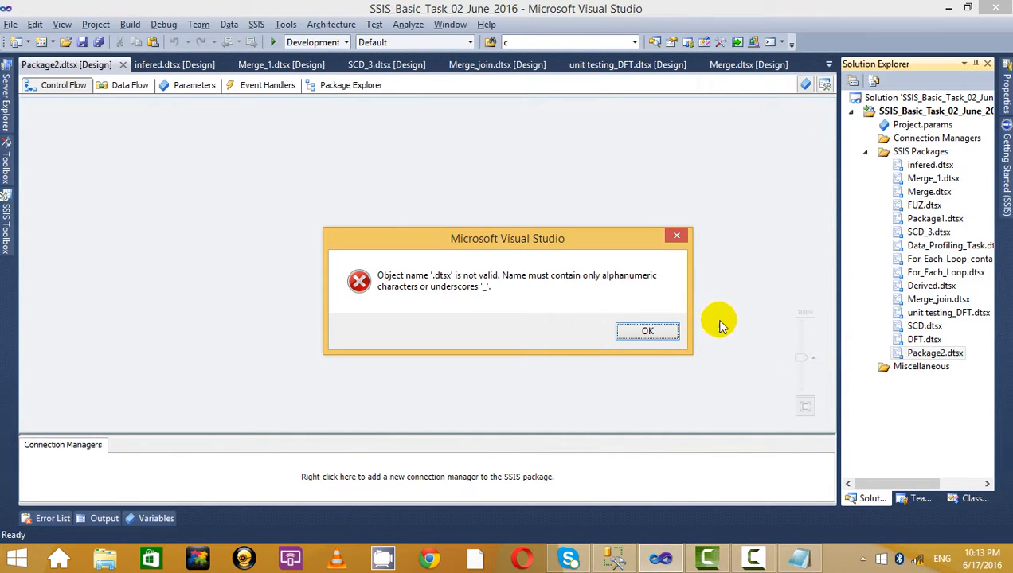
left_click(676, 235)
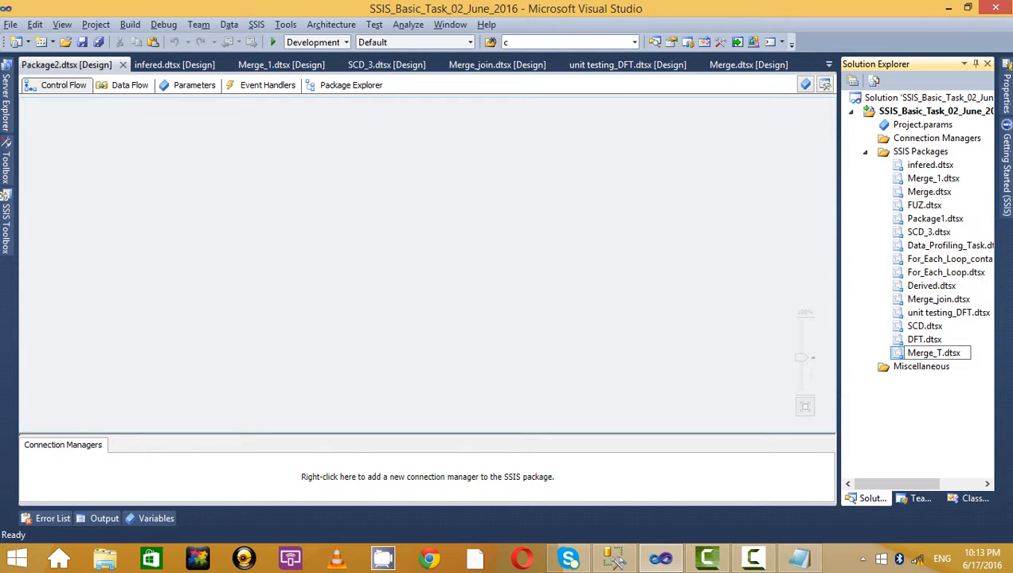
left_click(942, 424)
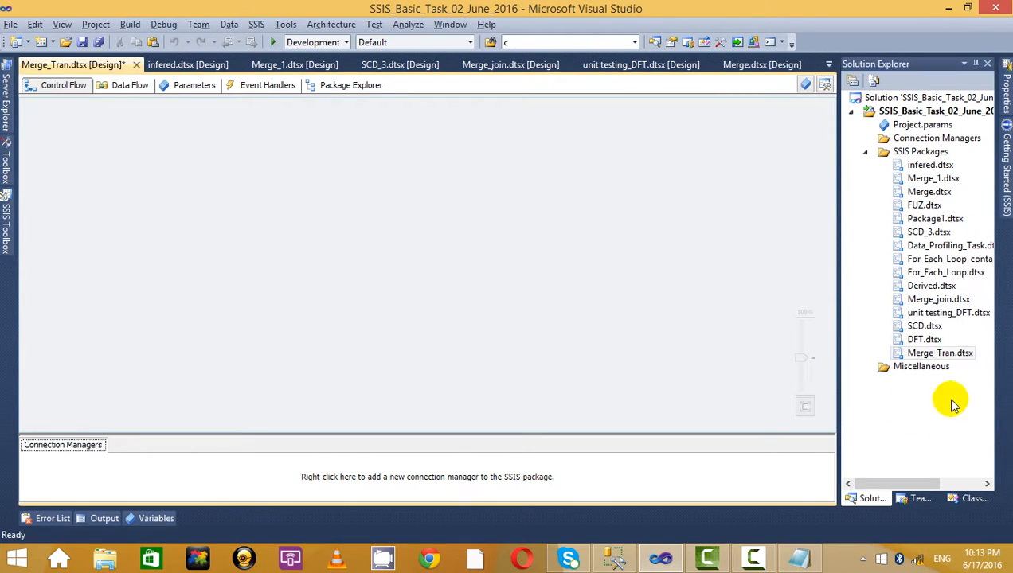
left_click(6, 244)
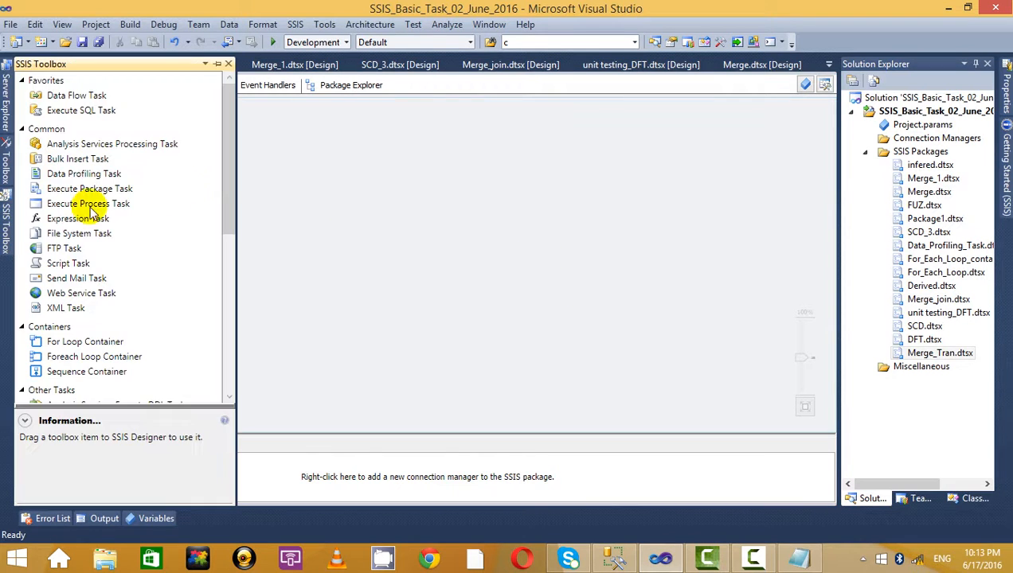
left_click(94, 97)
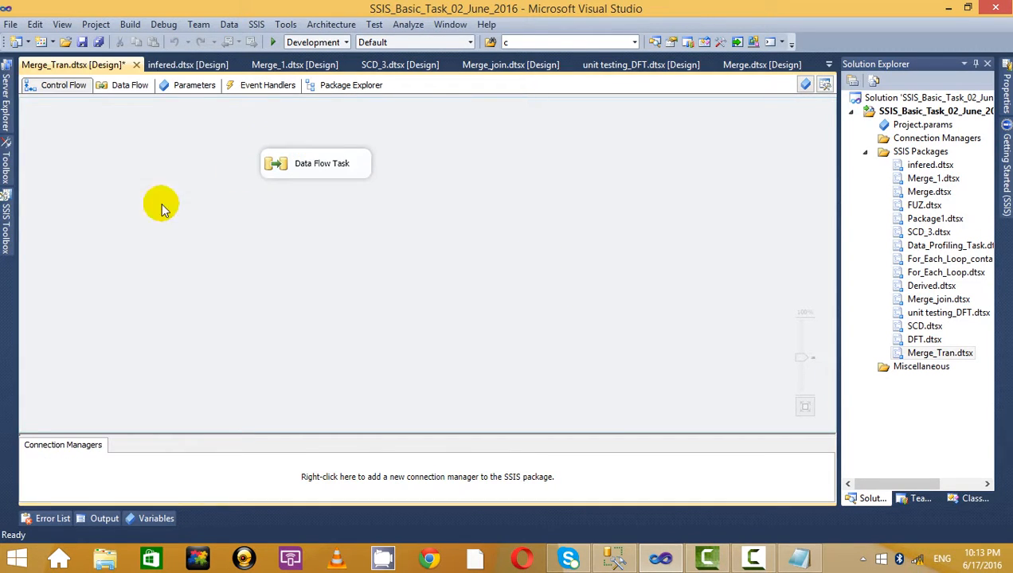
key("alt+Tab")
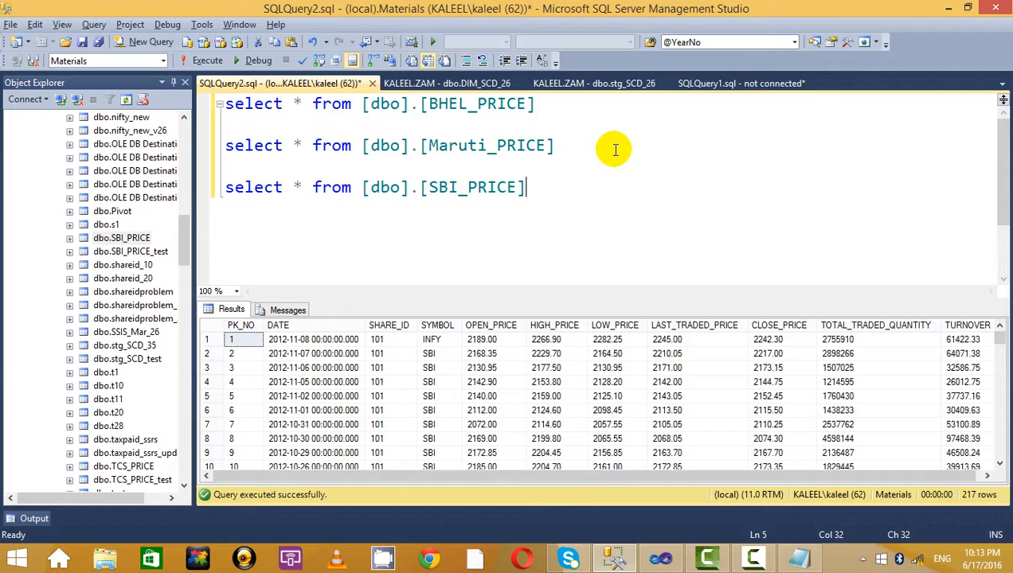
key("alt+Tab")
left_click(7, 203)
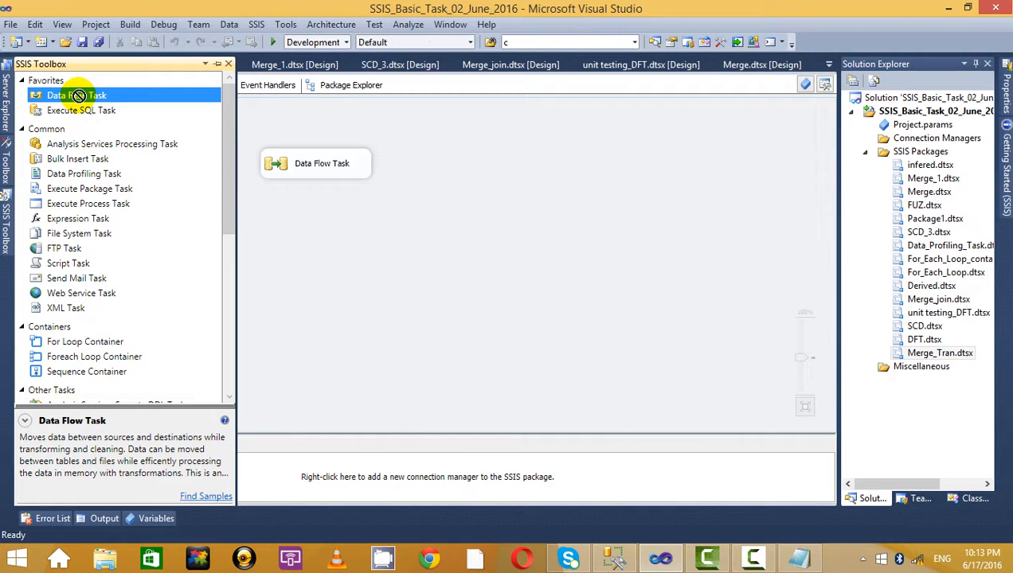
left_click_drag(64, 95, 473, 156)
left_click(7, 225)
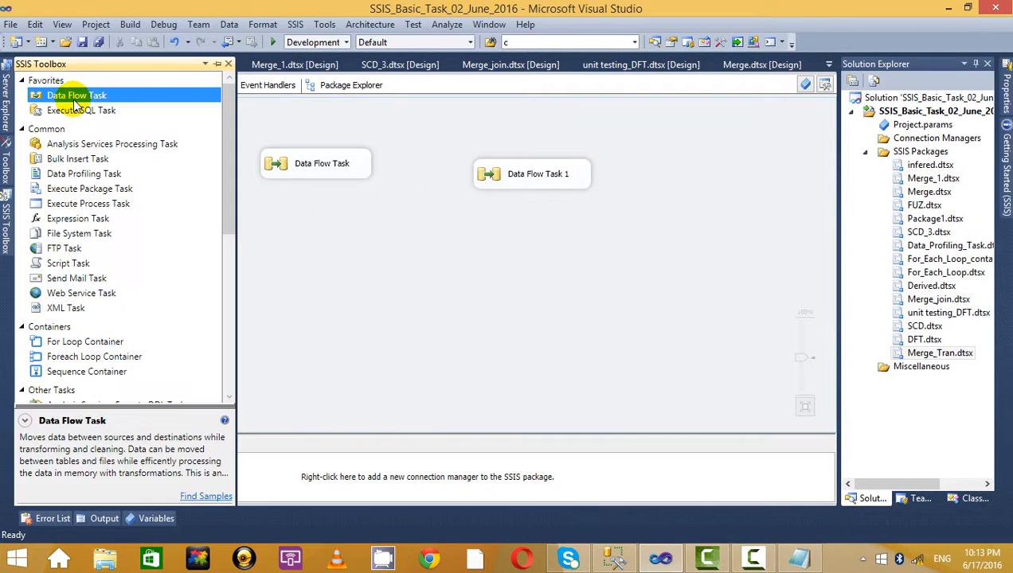
left_click_drag(678, 156, 678, 155)
left_click_drag(323, 164, 246, 172)
left_click_drag(265, 168, 225, 162)
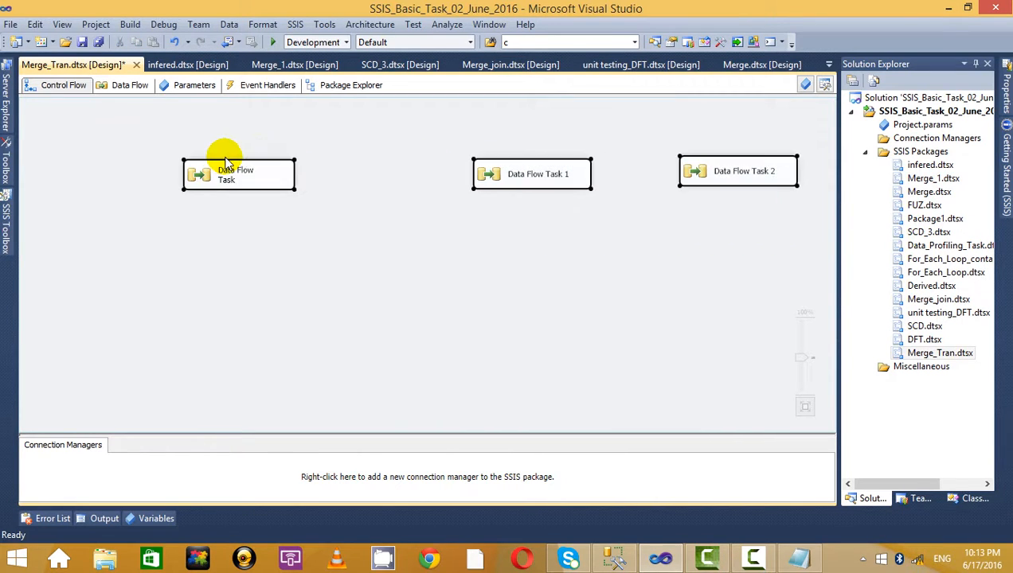
key("Delete")
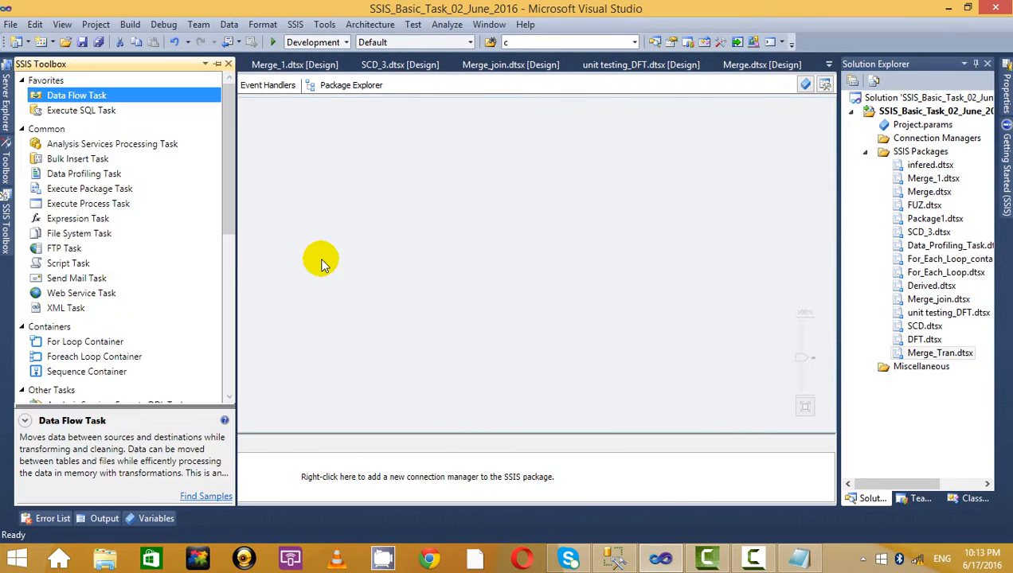
Uncover the desktop and open the test folder to examine which share price text files it holds
double_click(435, 6)
left_click(950, 7)
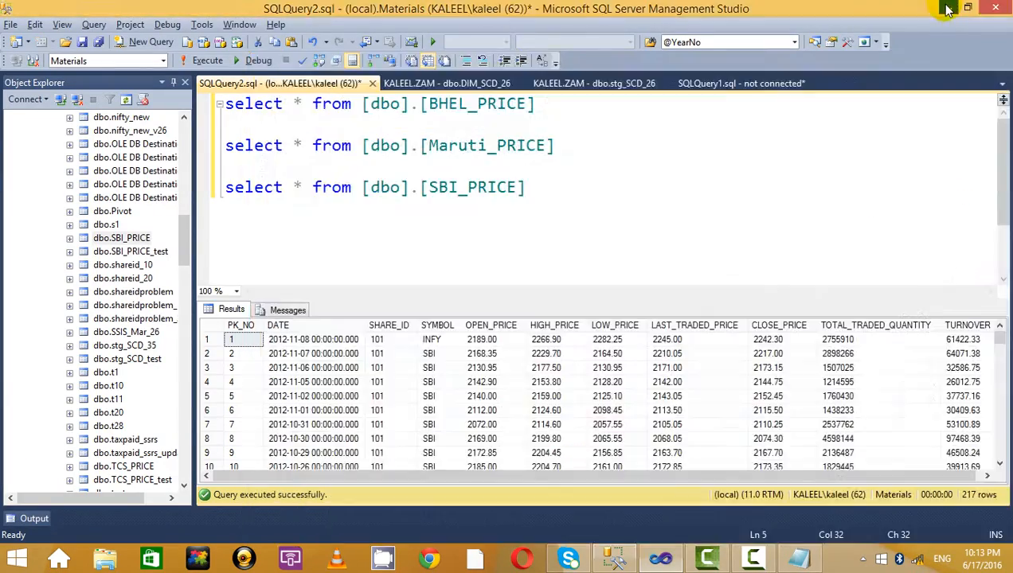
left_click_drag(542, 65, 806, 197)
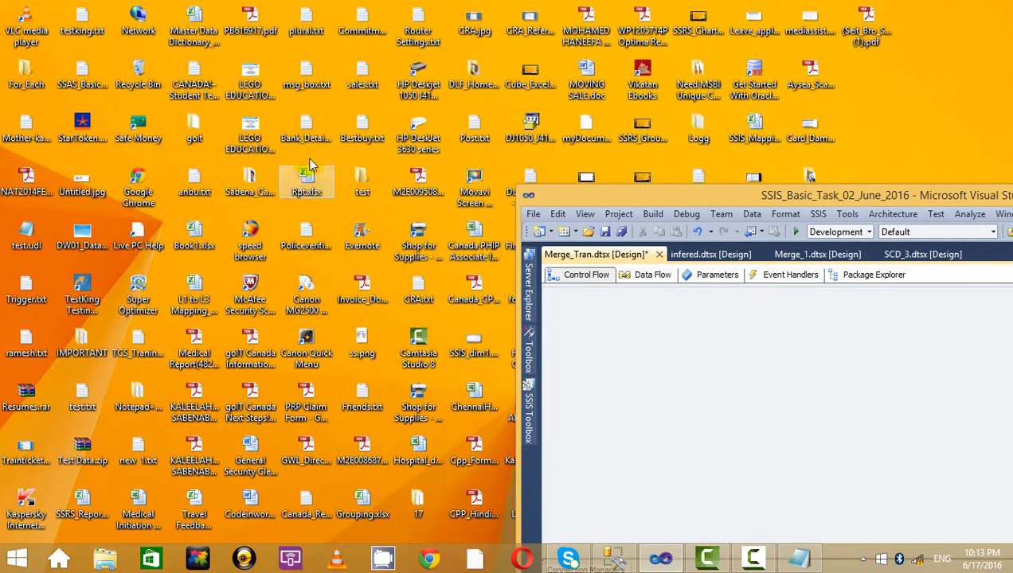
double_click(362, 185)
double_click(470, 17)
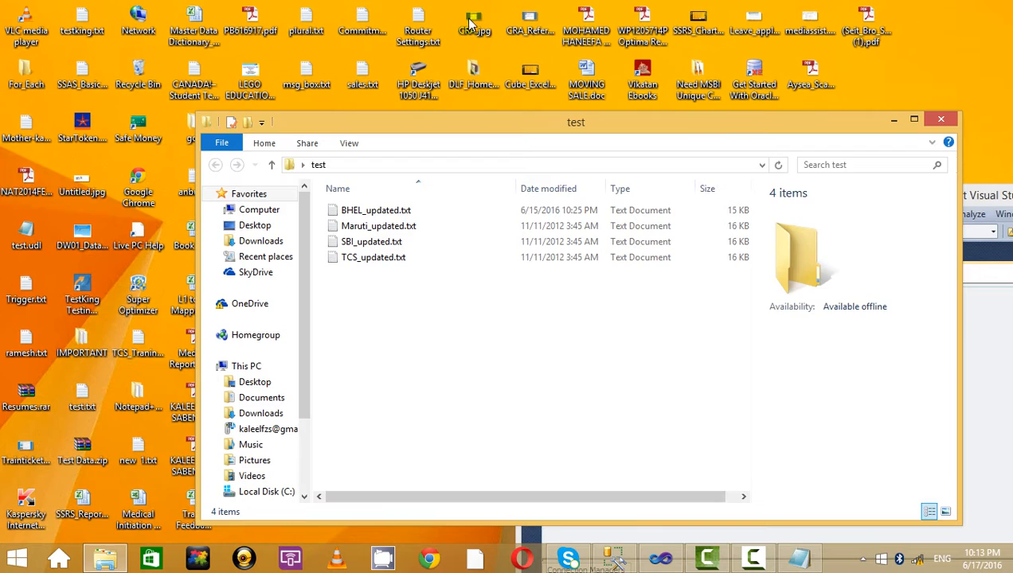
double_click(514, 135)
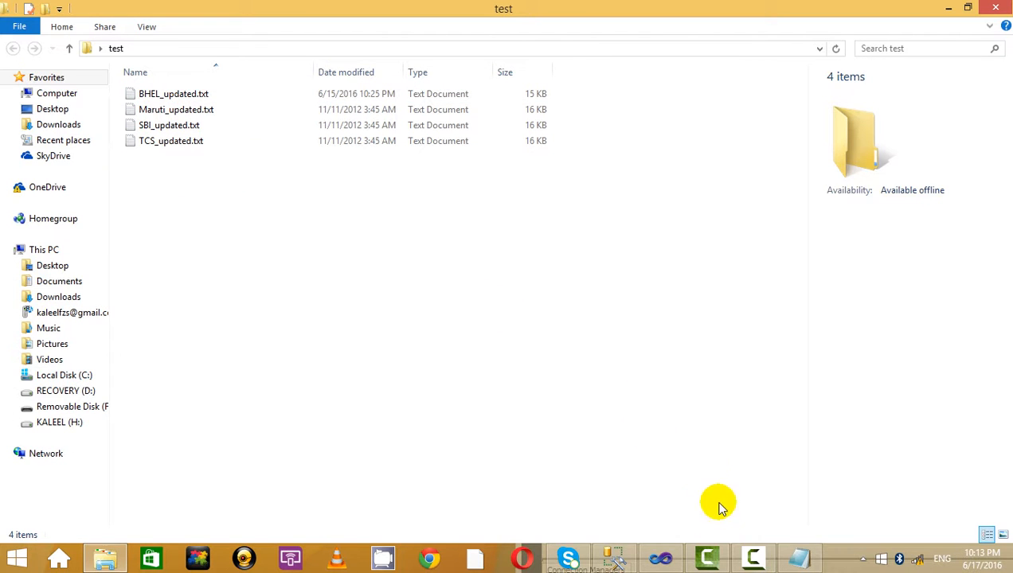
Return to Visual Studio and add one Data Flow Task to the control flow of the Merge_Tran package
left_click(660, 560)
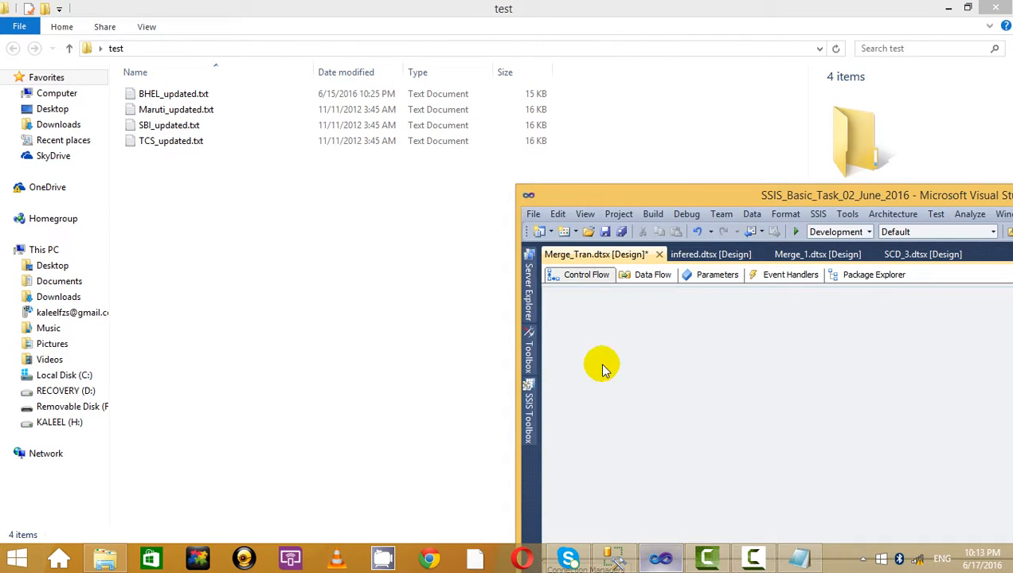
double_click(777, 205)
left_click(6, 217)
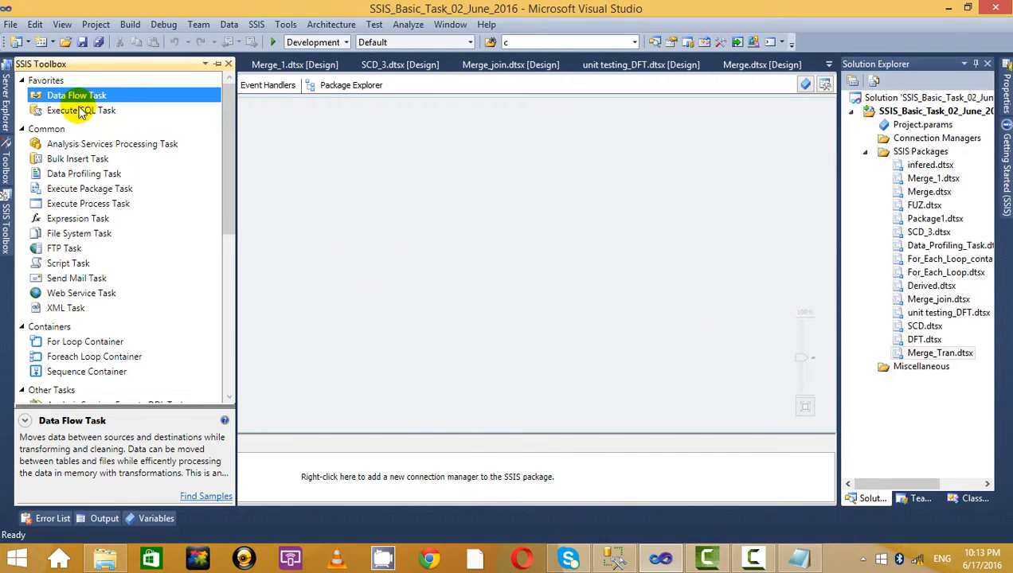
scroll(75, 262, "down", 4)
scroll(79, 282, "up", 2)
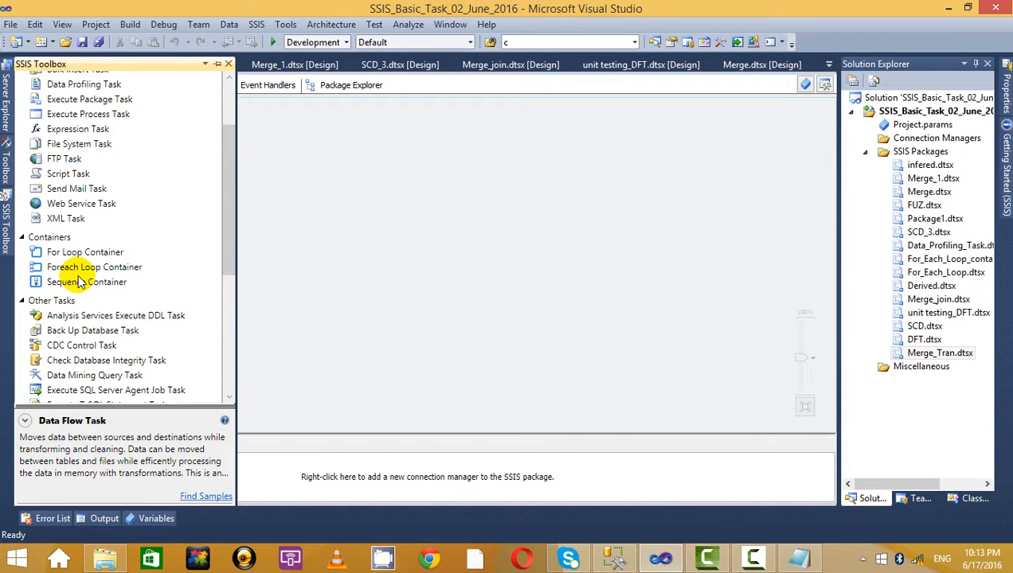
scroll(85, 279, "down", 6)
scroll(89, 266, "up", 8)
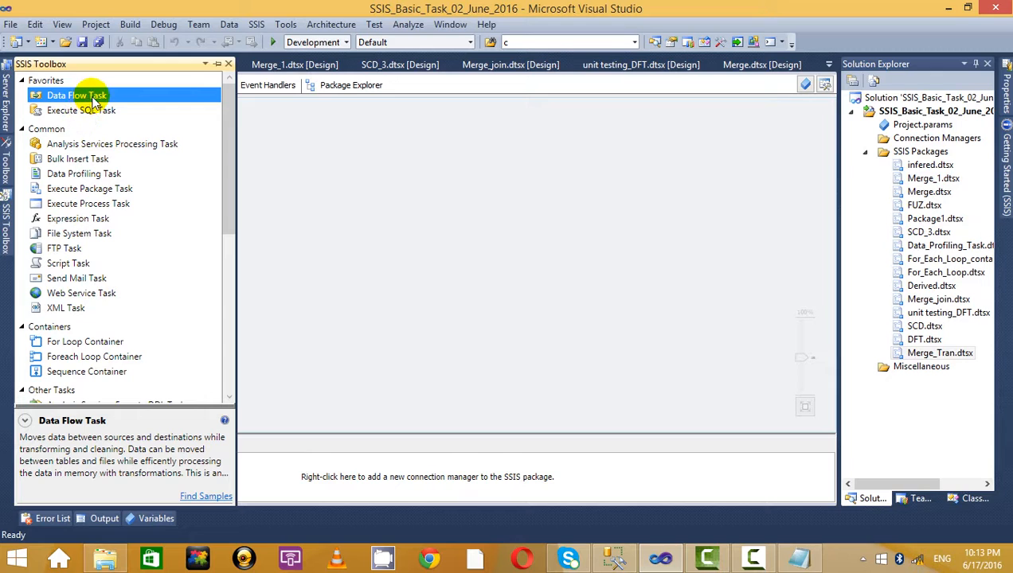
left_click_drag(94, 101, 422, 196)
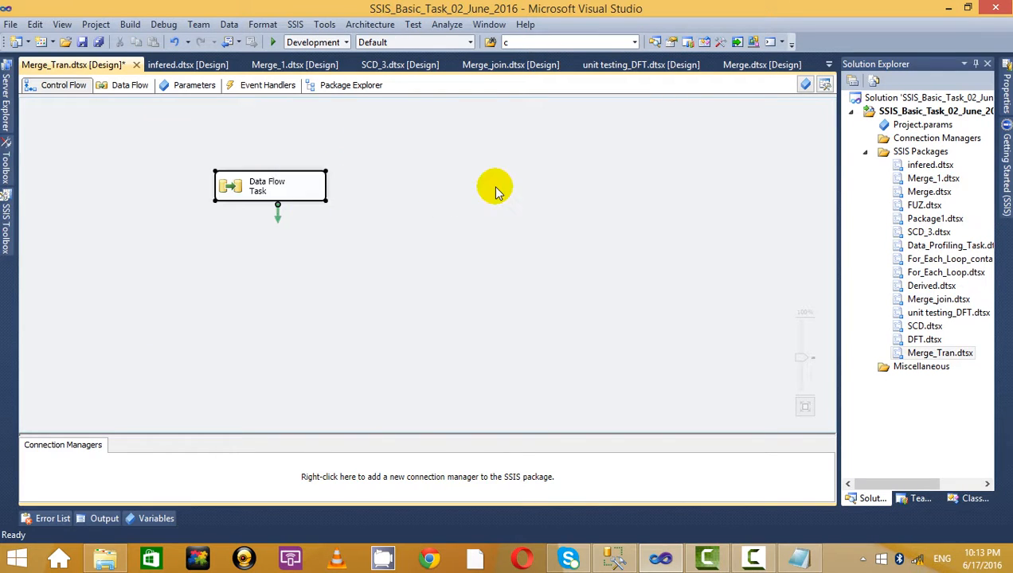
Open the Data Flow Task and add three Flat File Sources to its data flow
double_click(300, 195)
left_click(6, 215)
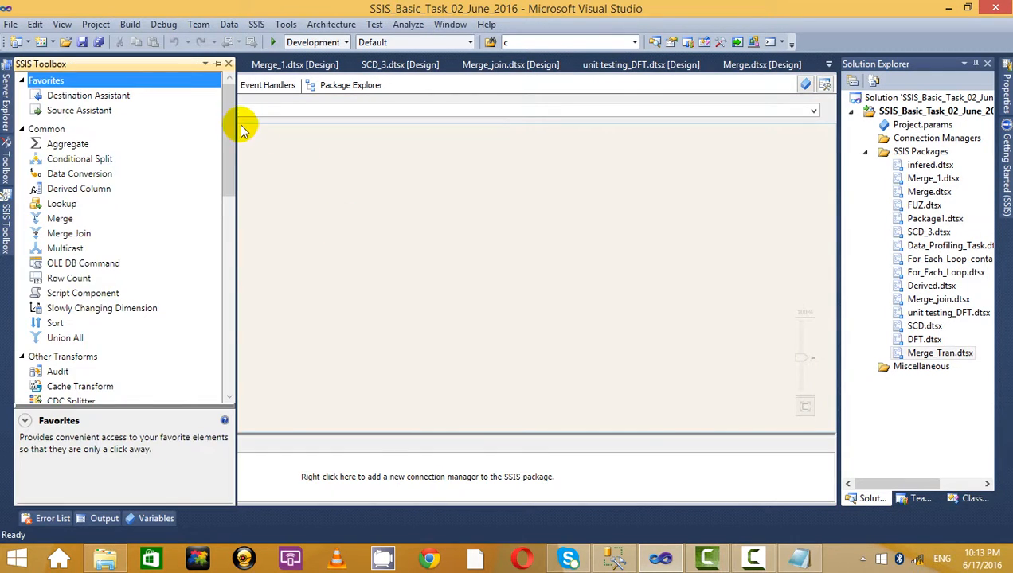
left_click_drag(229, 119, 226, 283)
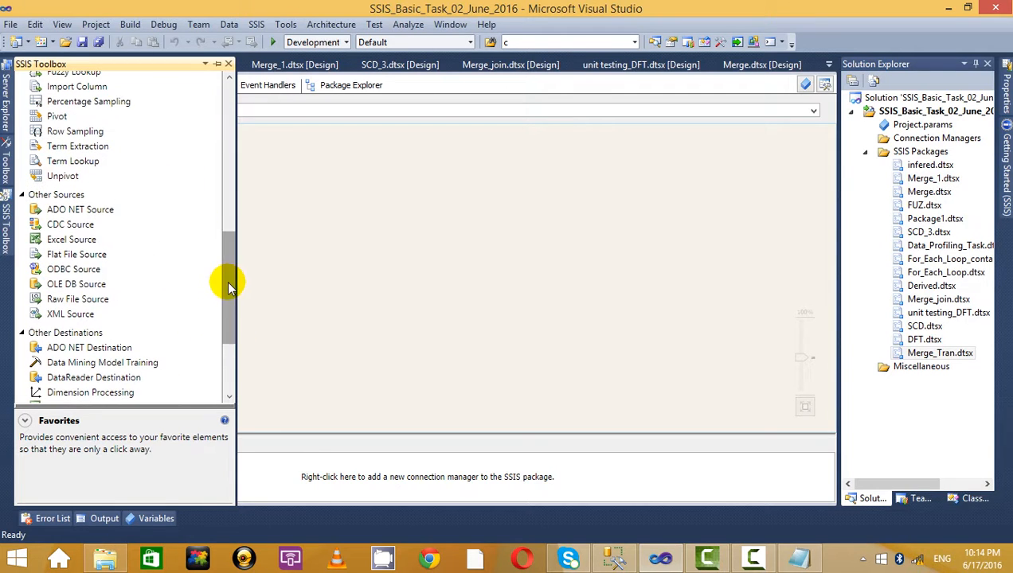
left_click(60, 255)
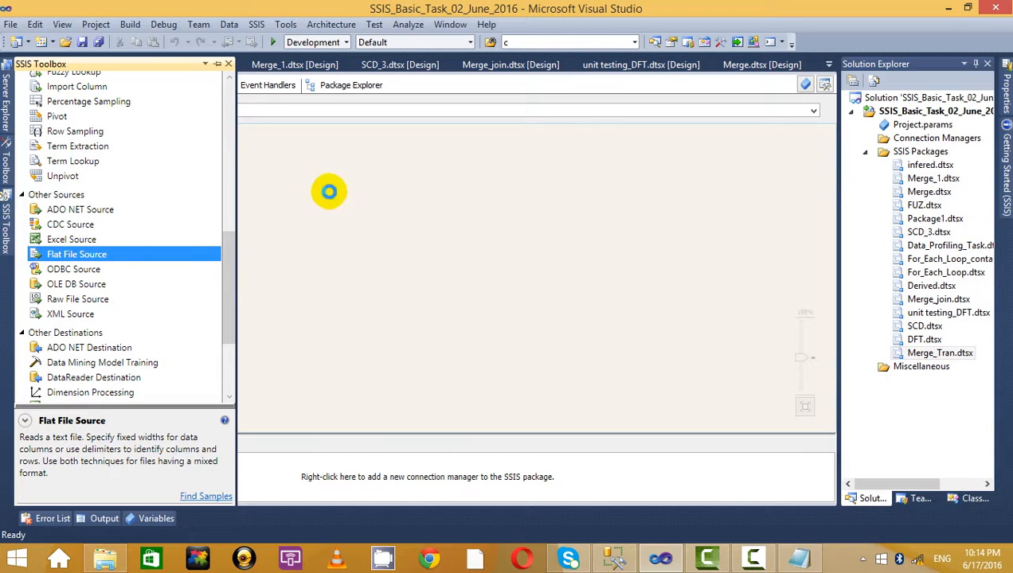
double_click(61, 255)
left_click_drag(62, 259, 615, 231)
left_click(6, 223)
left_click_drag(90, 253, 789, 213)
Arrange the three Flat File Sources in an evenly spaced row across the data flow canvas
left_click_drag(416, 218, 310, 215)
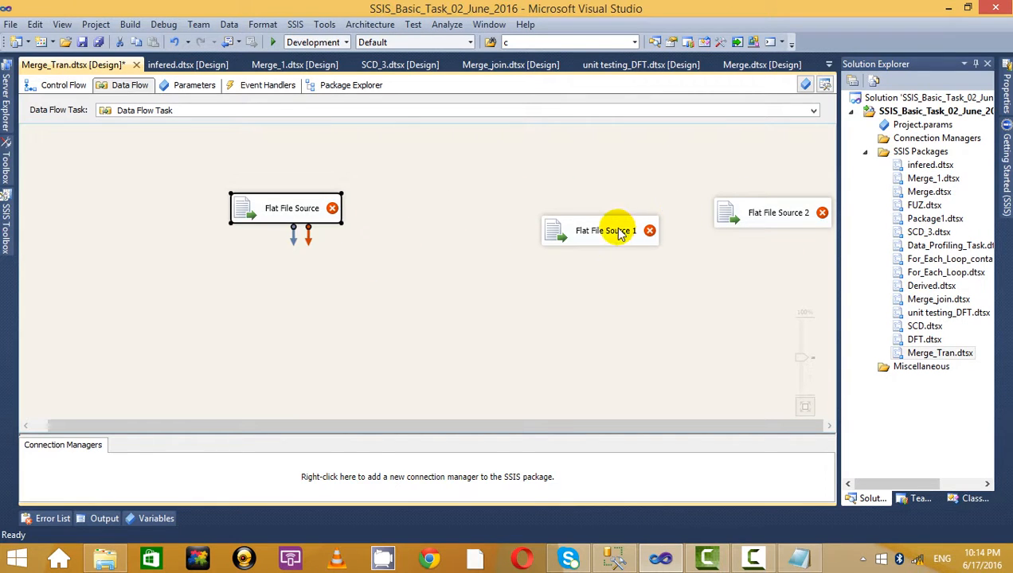
left_click_drag(615, 228, 535, 209)
left_click(253, 211)
left_click_drag(253, 211, 178, 207)
left_click_drag(561, 203, 481, 191)
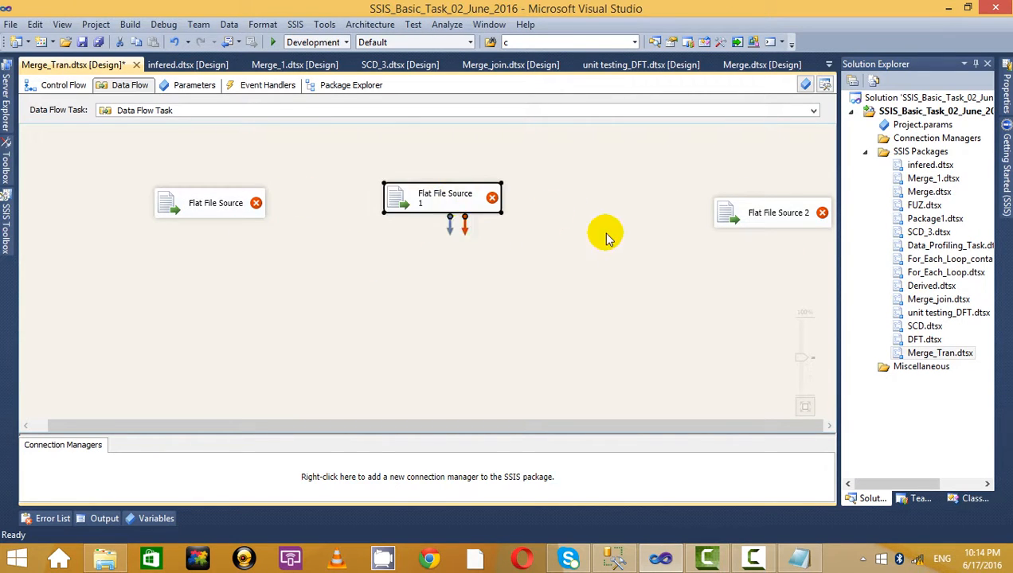
left_click_drag(771, 213, 673, 214)
Create a new flat file connection manager named Flat_File_BHEL for the first Flat File Source
left_click(255, 207)
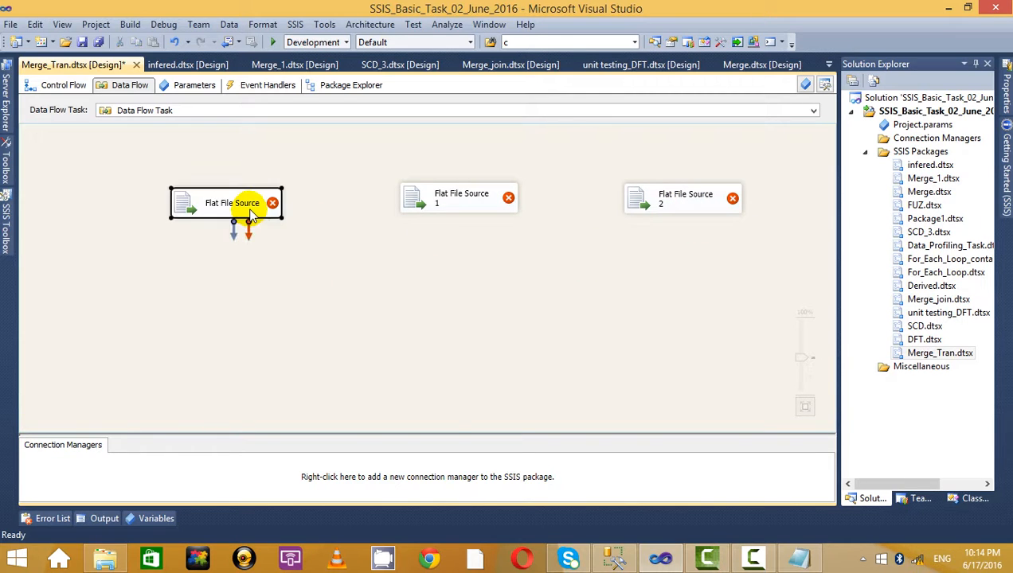
right_click(261, 214)
left_click(351, 219)
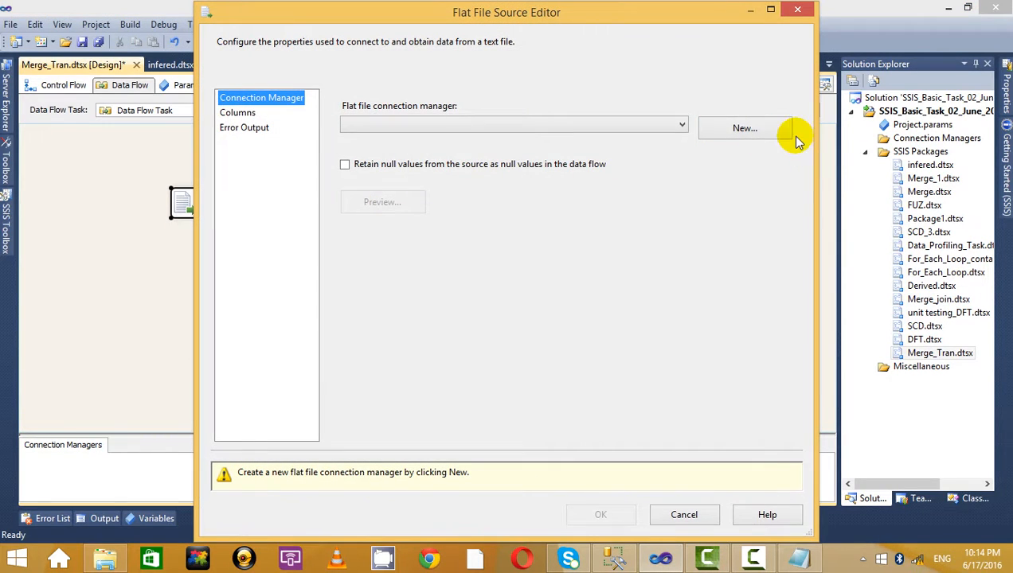
left_click(746, 129)
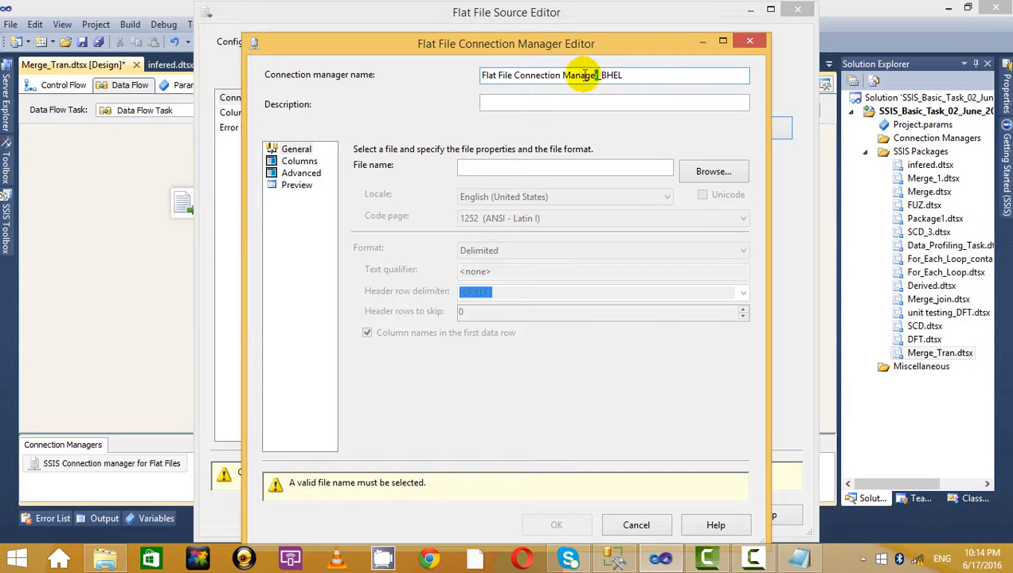
left_click_drag(586, 74, 513, 77)
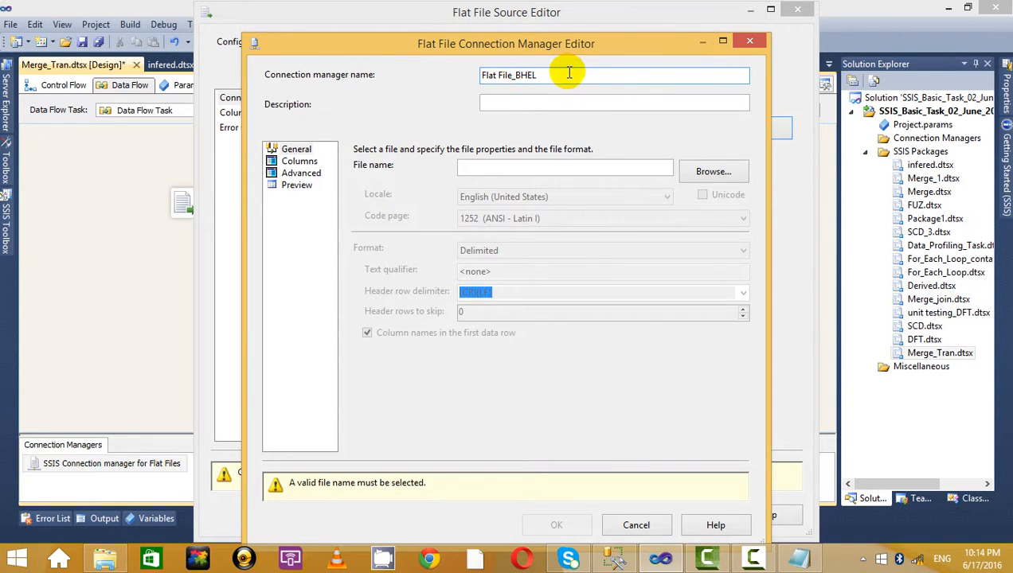
Point the Flat_File_BHEL connection manager at BHEL_updated.txt in the test folder, check its column preview and column properties, and save it
left_click(714, 172)
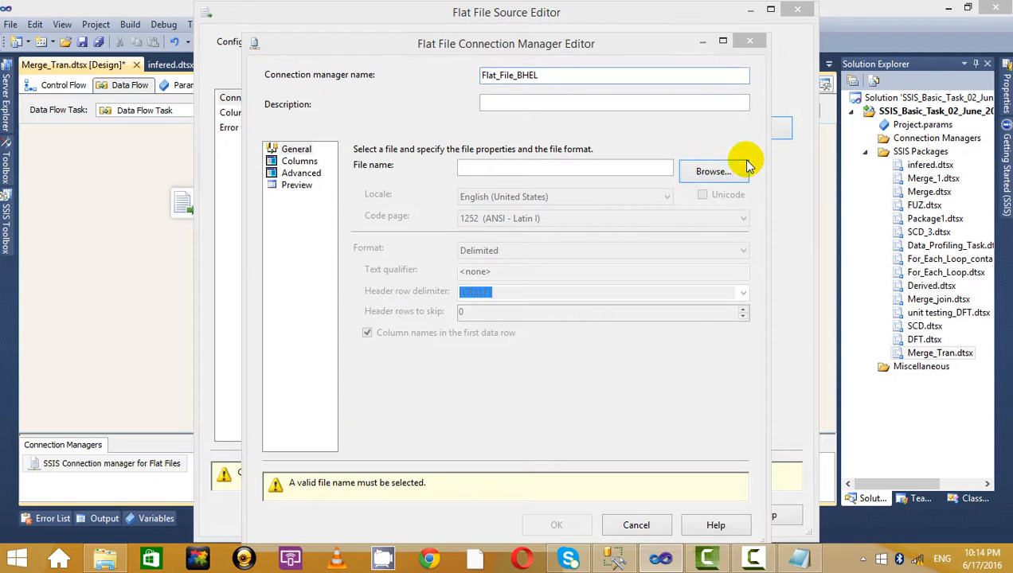
left_click(423, 162)
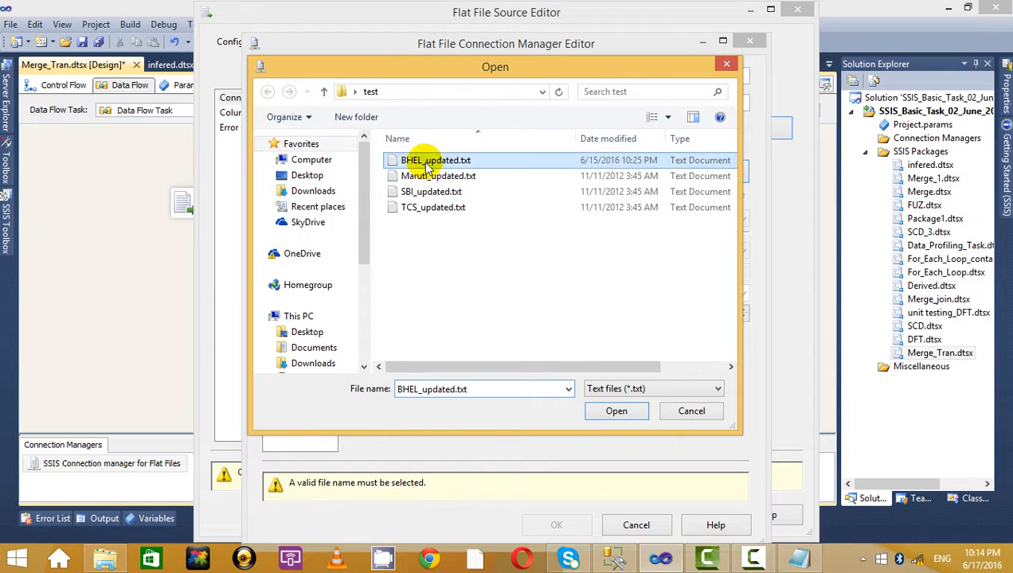
left_click(613, 420)
left_click(301, 162)
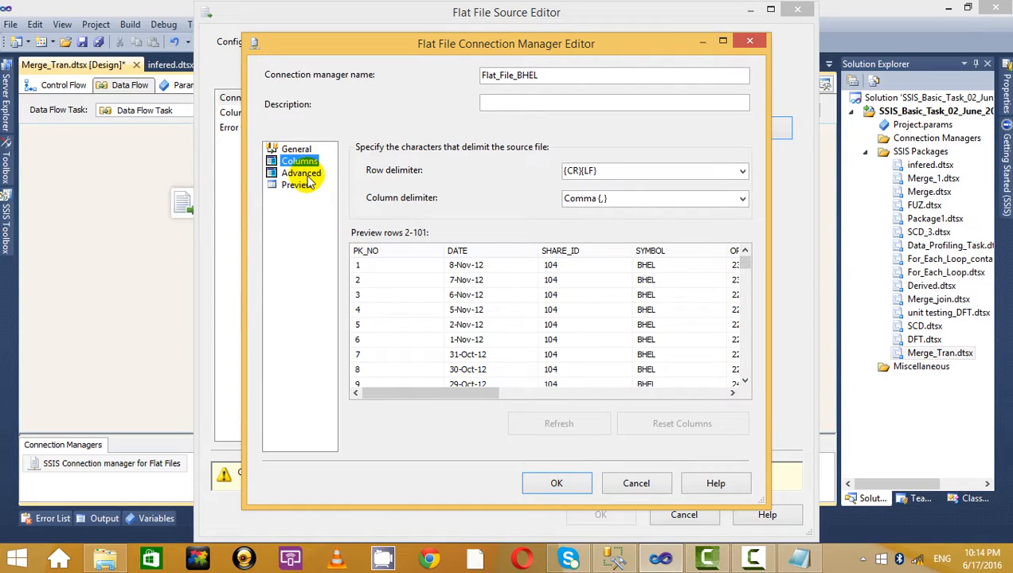
left_click(296, 149)
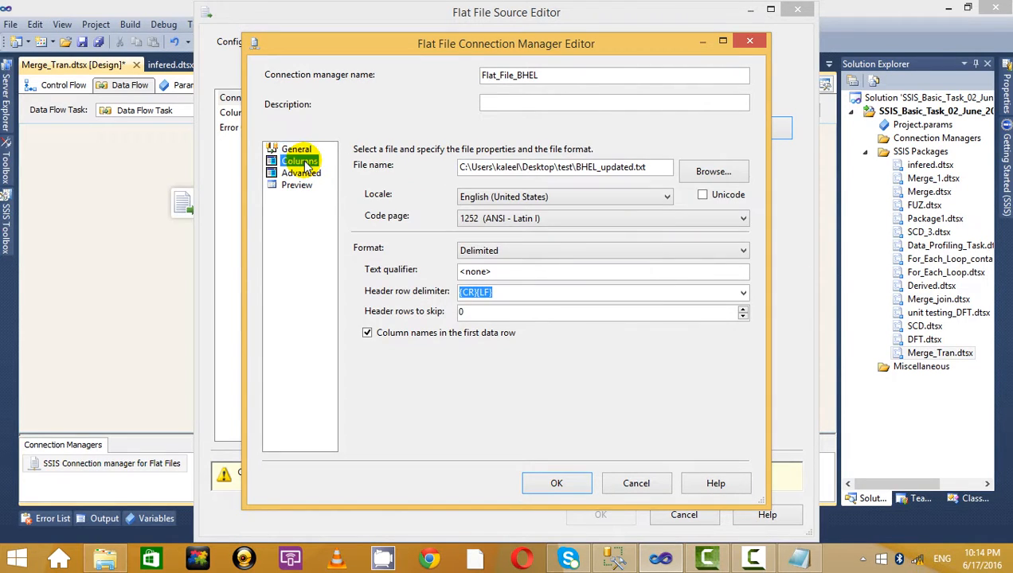
left_click(301, 161)
left_click(301, 173)
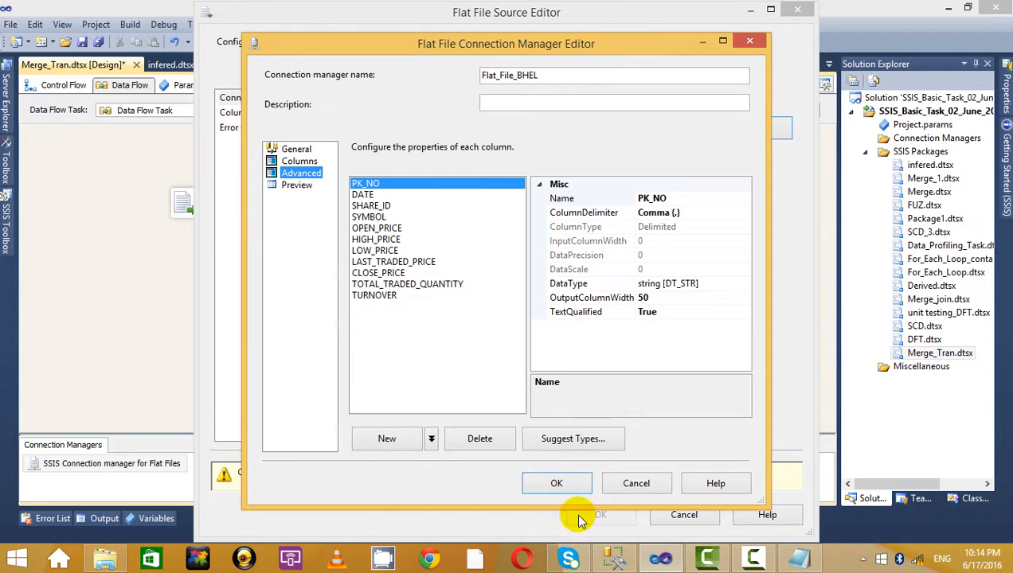
left_click(557, 483)
Review the columns and error output of the first Flat File Source and apply its configuration
left_click(237, 113)
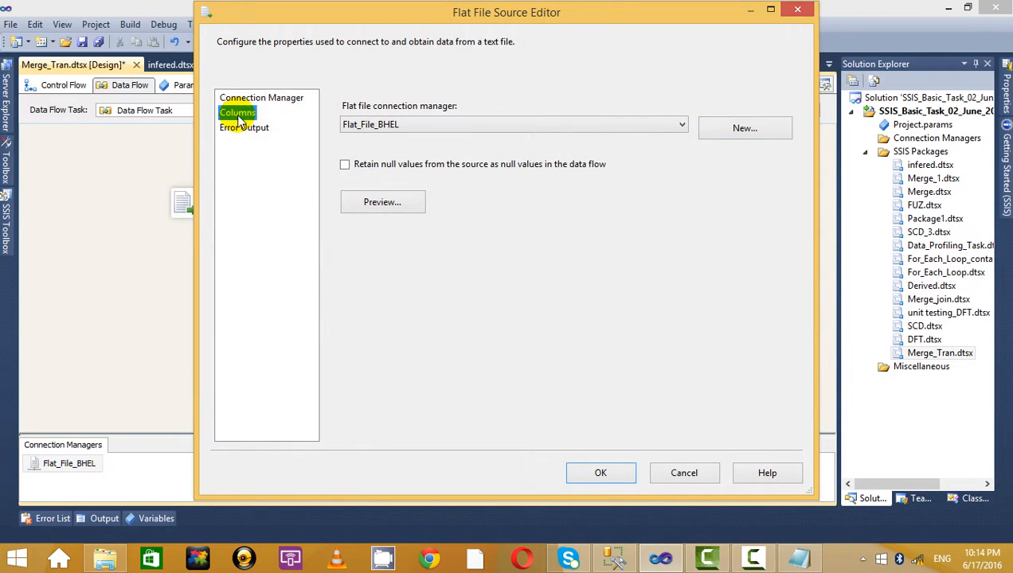
left_click(243, 128)
left_click(601, 473)
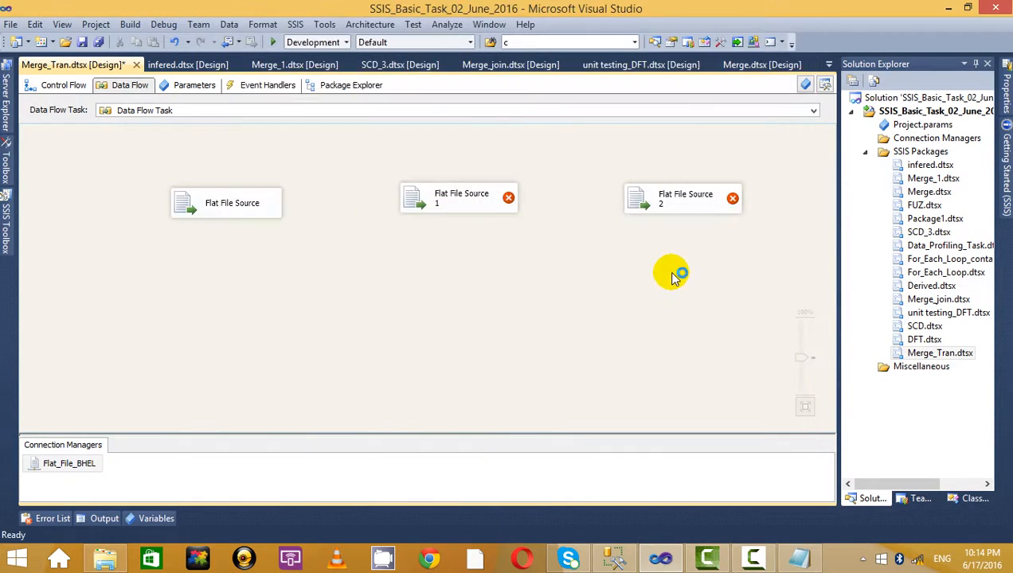
Reopen the editor of the first Flat File Source and examine its connection and available external columns
left_click(235, 203)
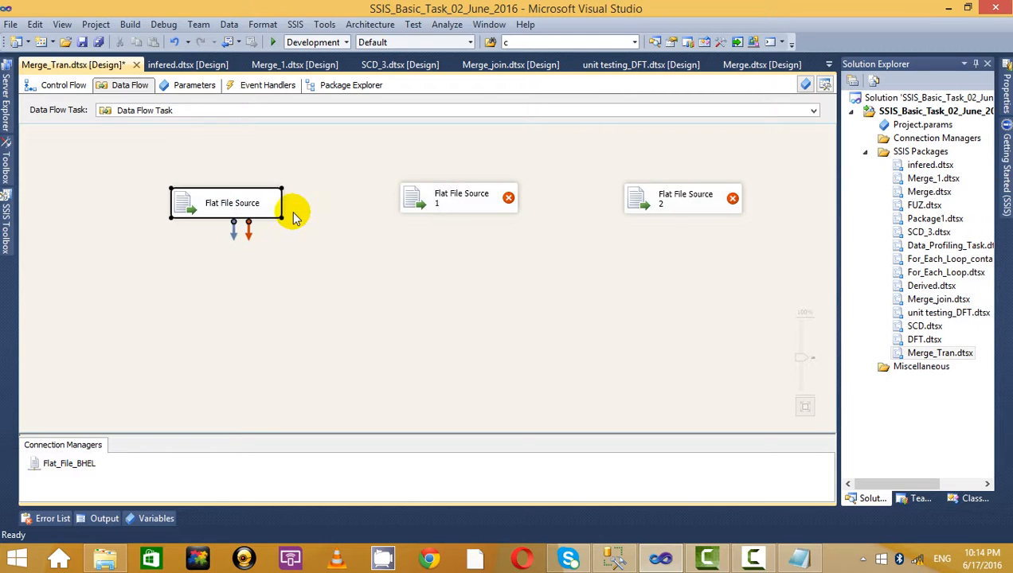
left_click(800, 9)
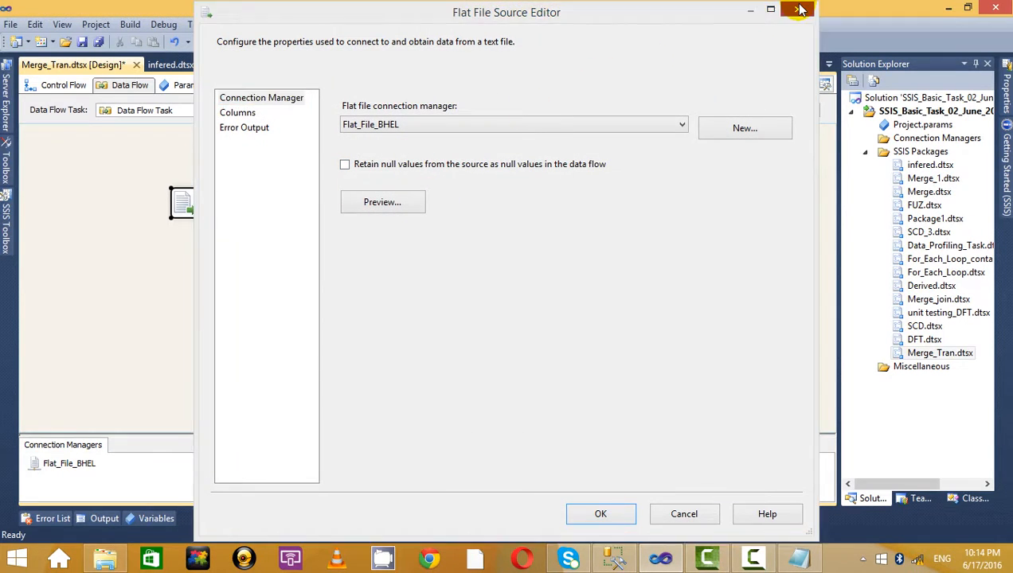
right_click(216, 199)
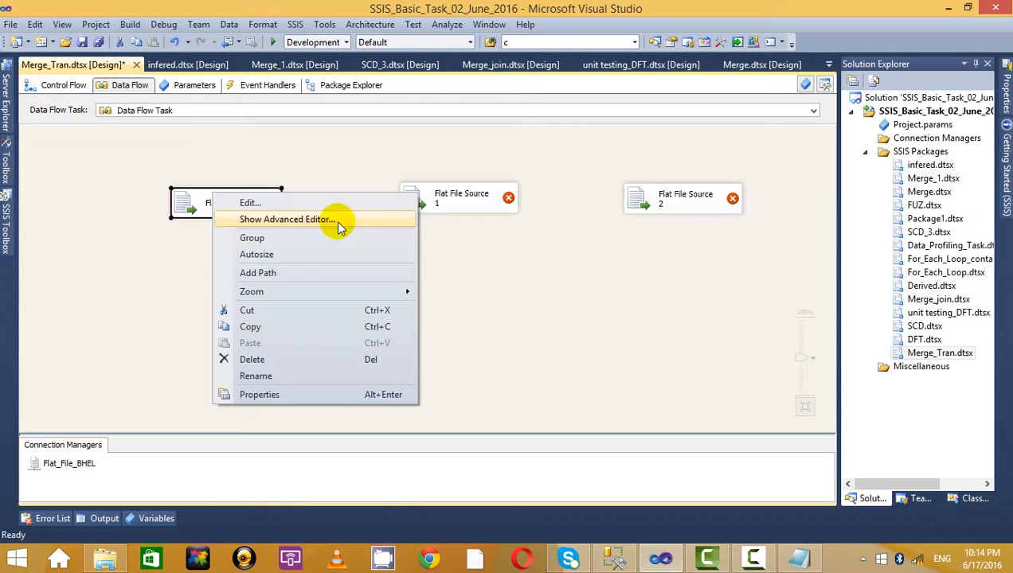
left_click(463, 264)
left_click(210, 201)
right_click(212, 199)
left_click(317, 223)
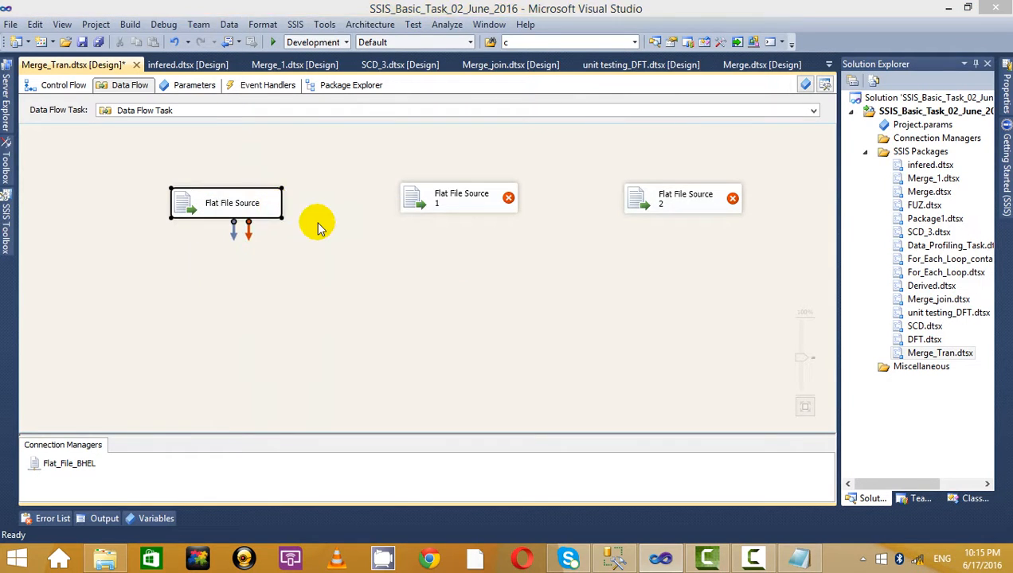
left_click(237, 112)
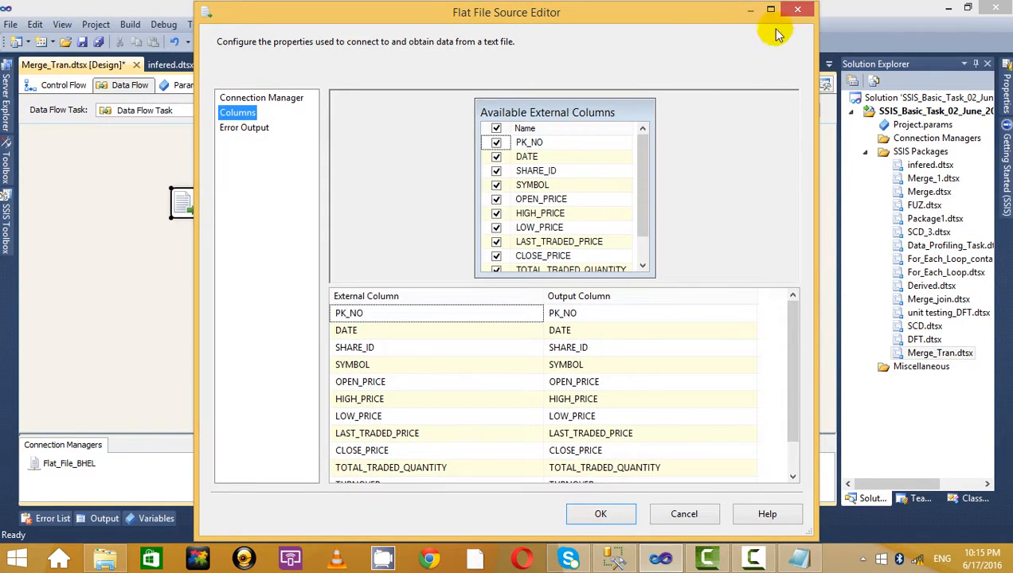
left_click(801, 11)
Rename the configured Flat File Source to BHEL and move Flat File Source 1 closer to it
right_click(216, 191)
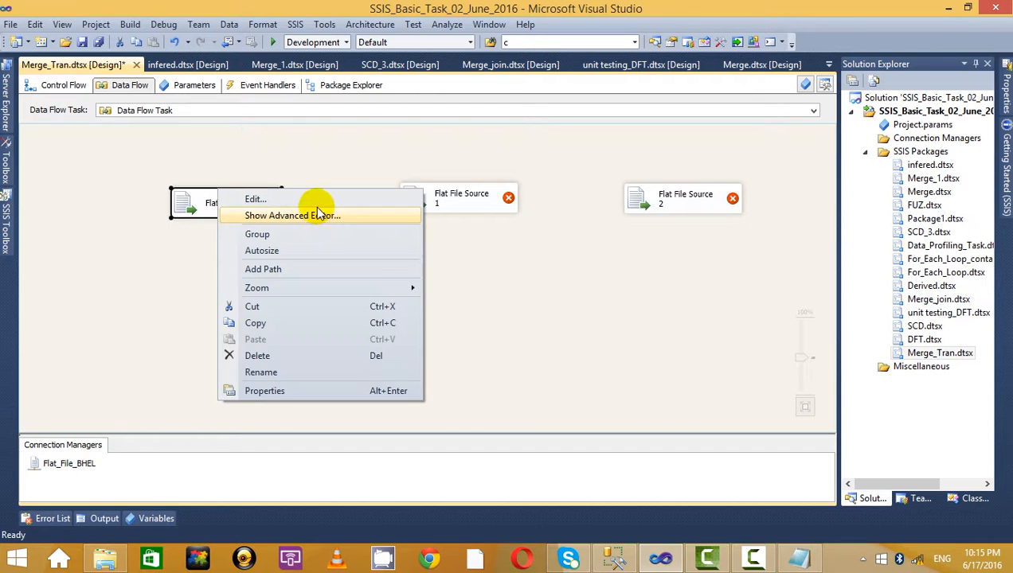
left_click(315, 200)
left_click(801, 11)
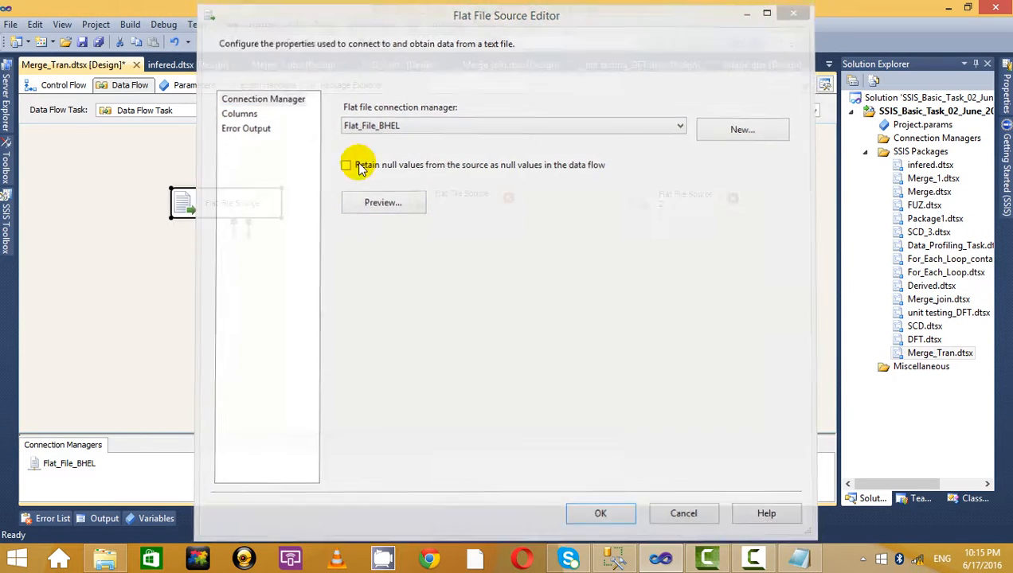
right_click(209, 206)
left_click(302, 386)
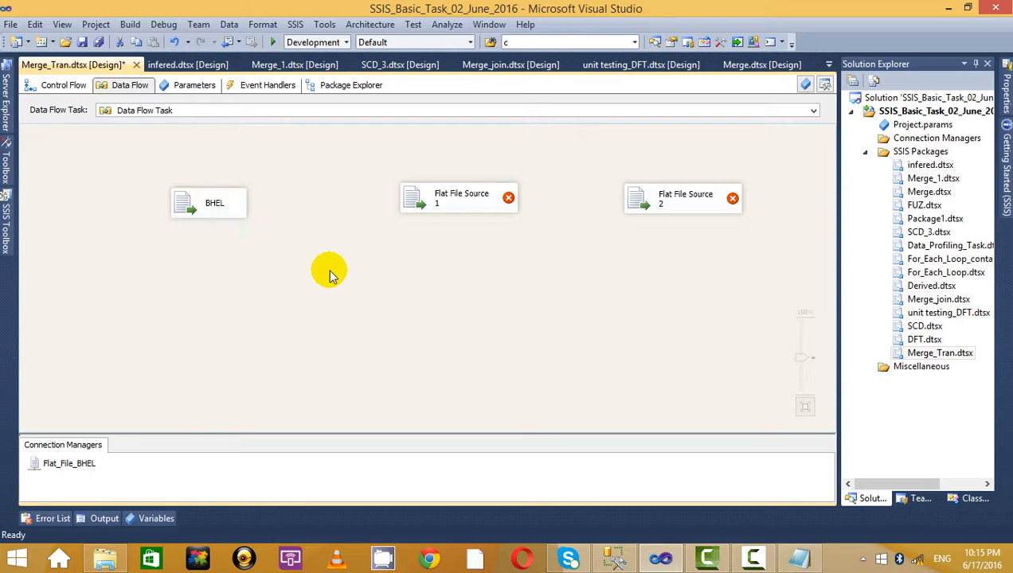
left_click_drag(449, 200, 385, 199)
Start a new flat file connection manager for Flat File Source 1 and name it Flat_File_Maruthi
right_click(391, 200)
left_click(455, 215)
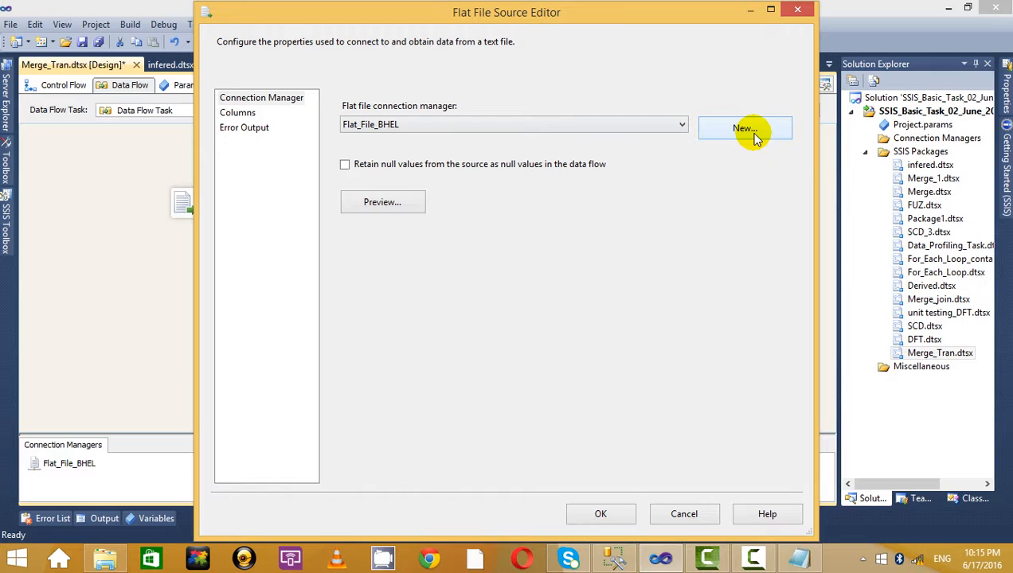
left_click(753, 136)
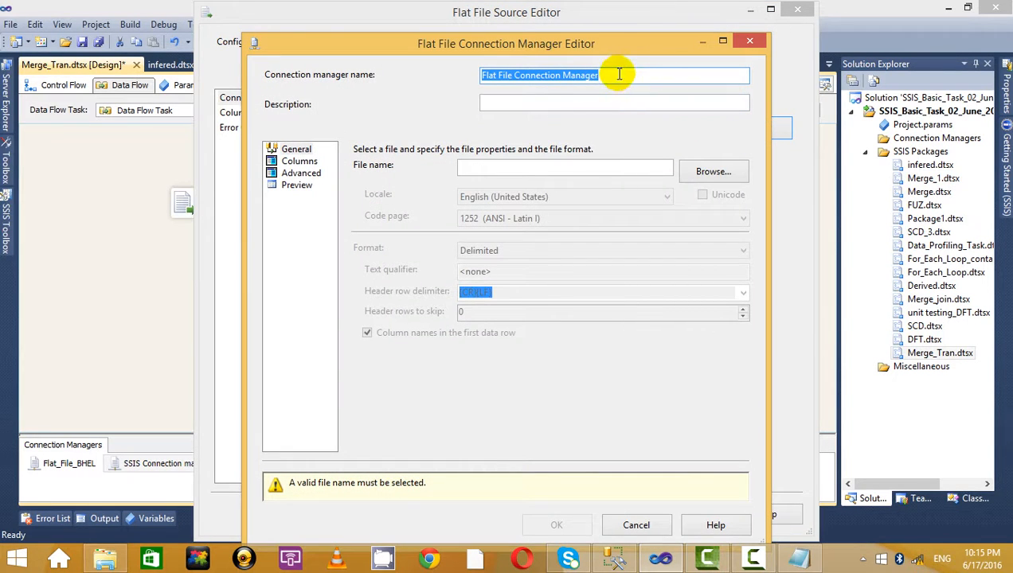
left_click_drag(617, 75, 474, 66)
left_click_drag(616, 40, 661, 74)
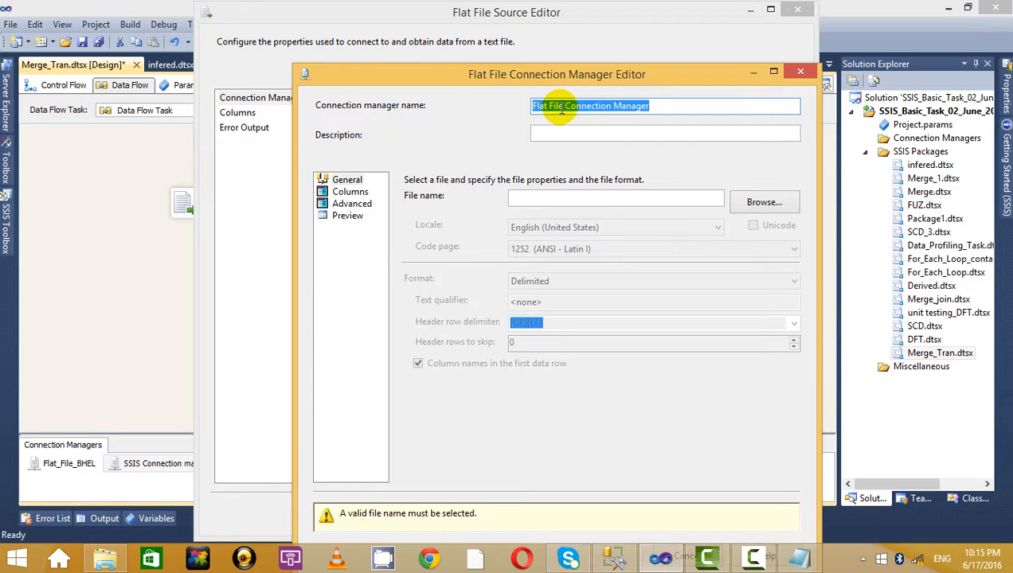
key("BackSpace")
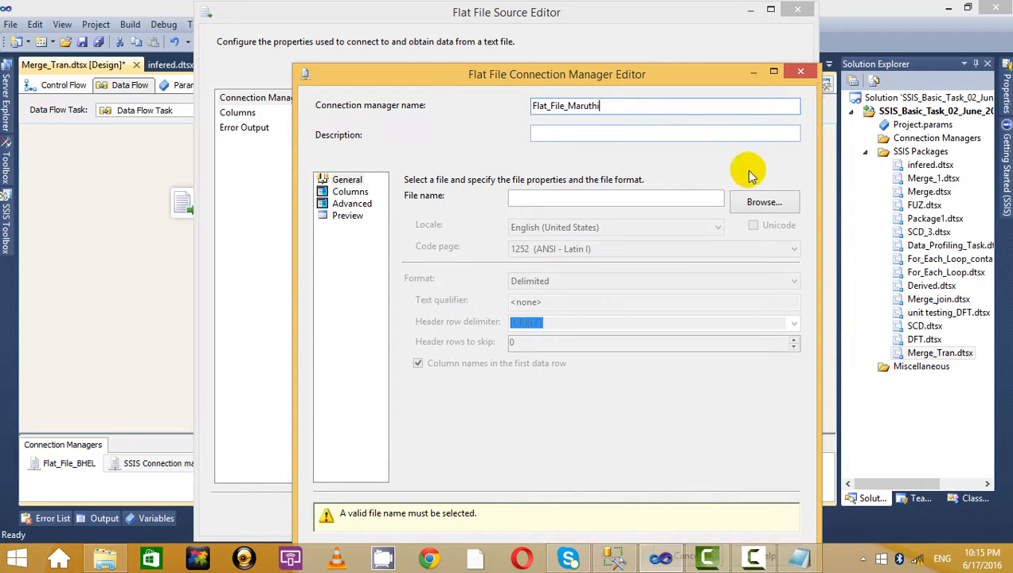
Choose Maruti_updated.txt as the connection's file, check its column preview and header setting, and abandon the connection and source configuration
left_click(763, 203)
left_click(511, 207)
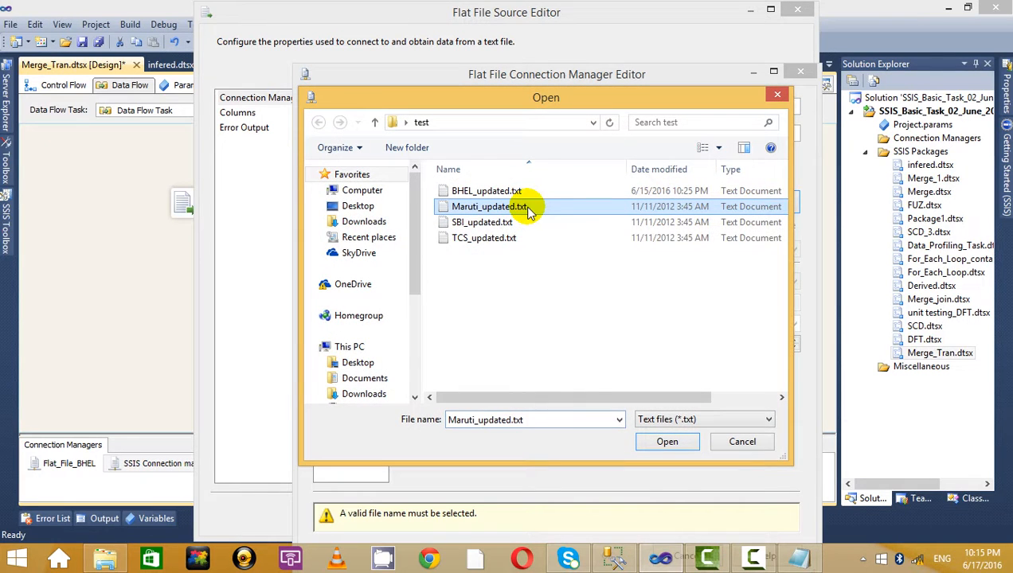
left_click(666, 442)
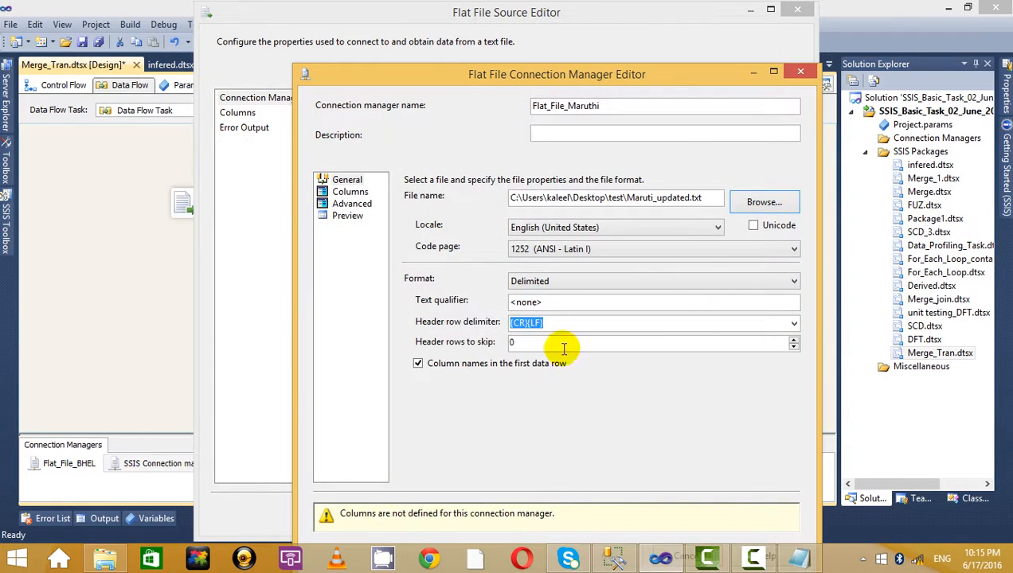
left_click(358, 193)
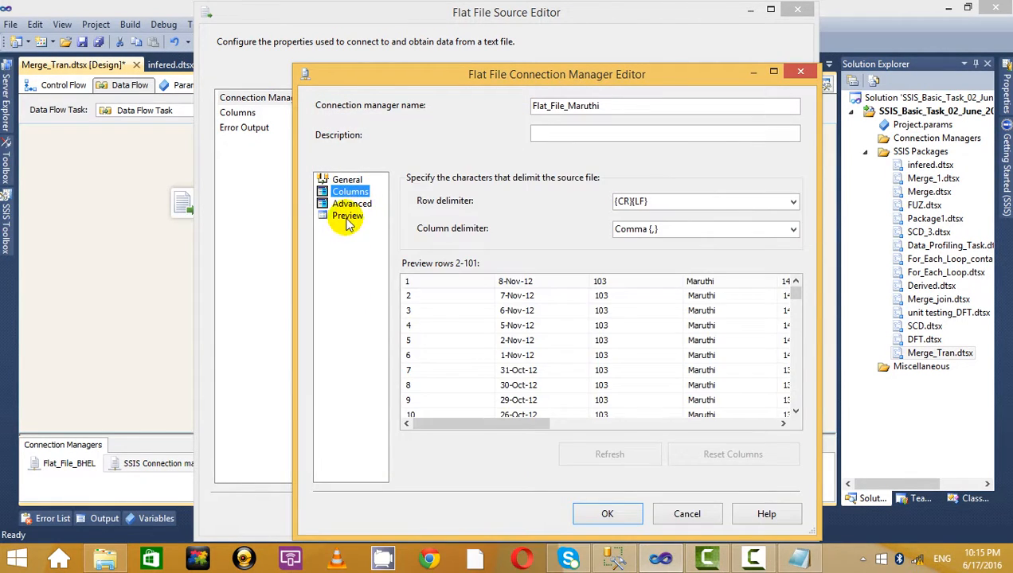
left_click(348, 181)
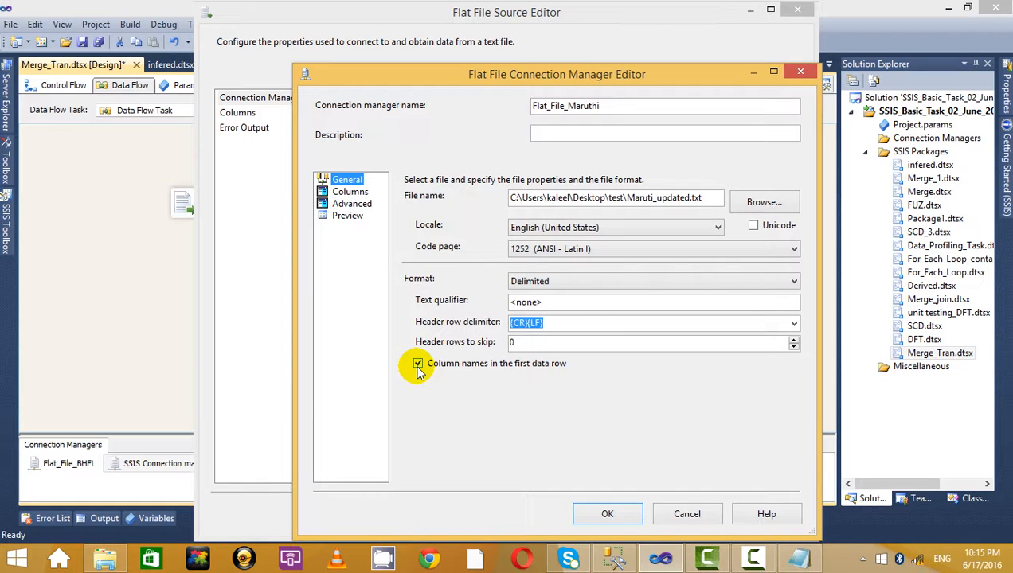
left_click(800, 73)
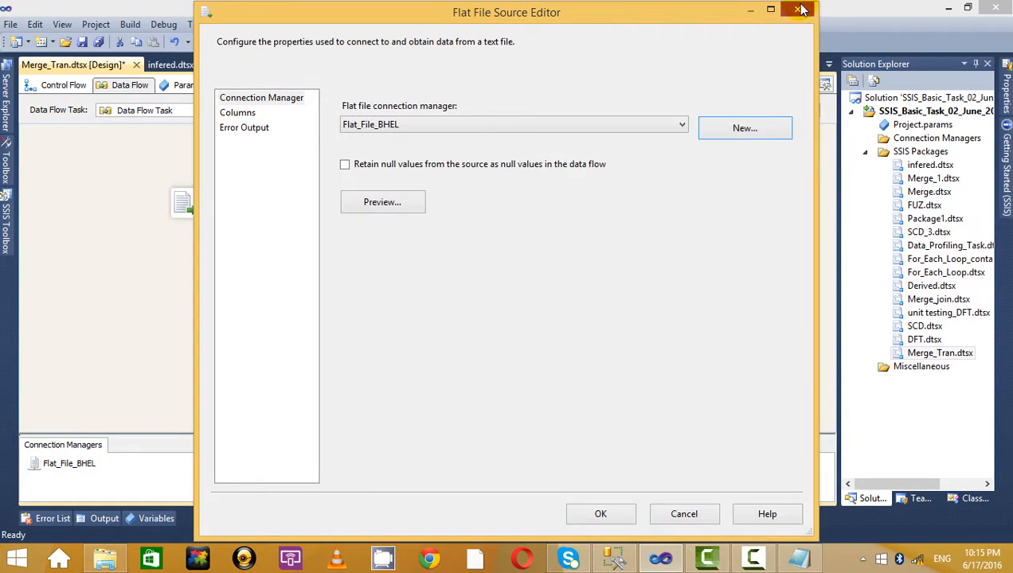
left_click(797, 10)
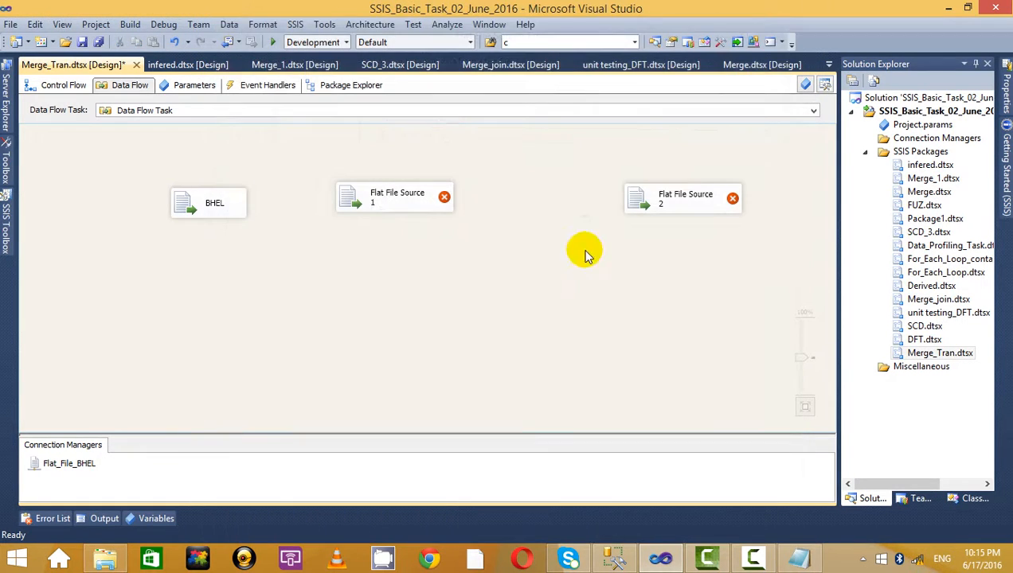
Switch to the test folder, open BHEL_updated.txt in Notepad, copy its column header line from PK_NO to TURNOVER, and close it
left_click(948, 8)
double_click(170, 93)
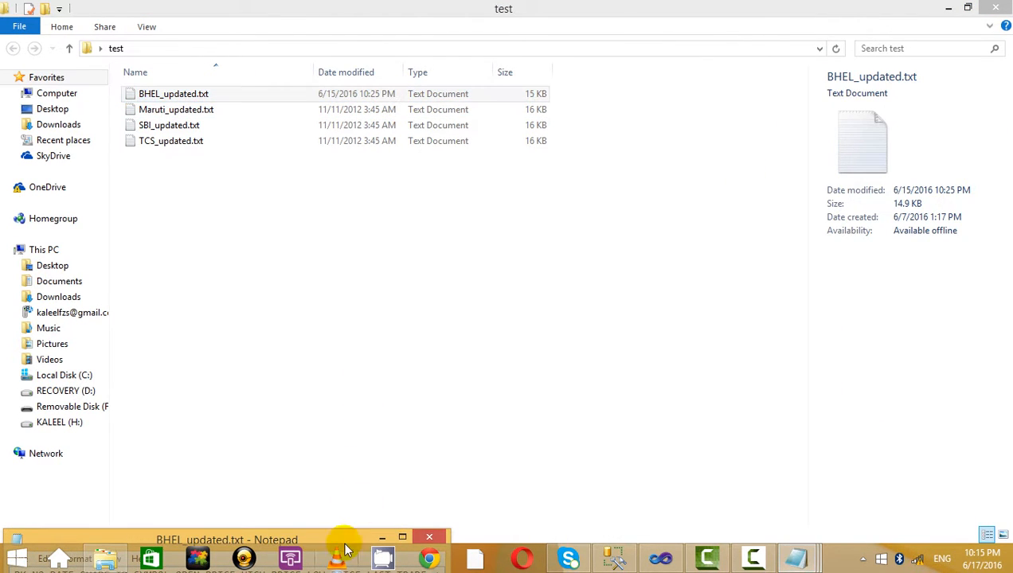
left_click(403, 539)
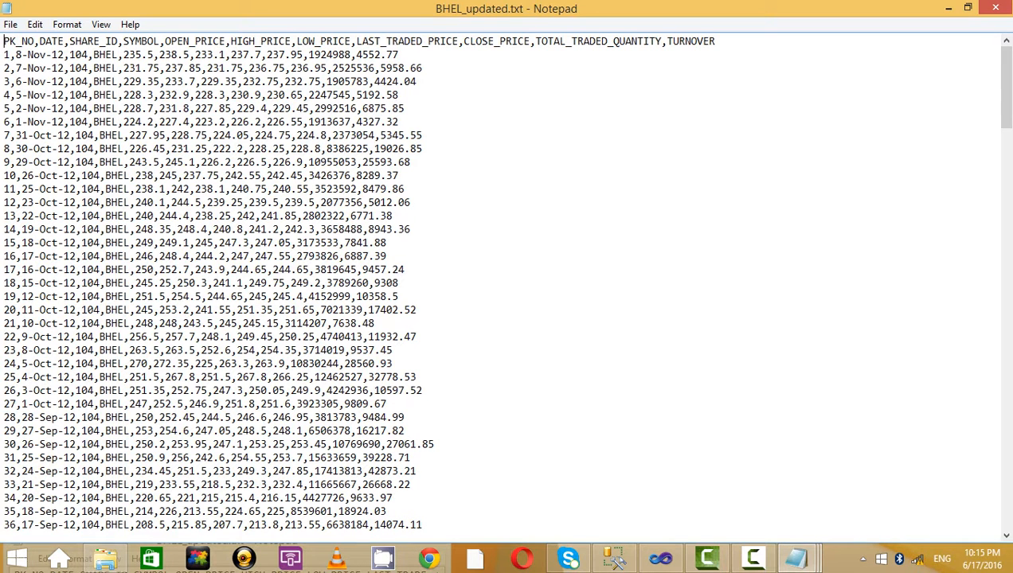
left_click_drag(3, 41, 730, 41)
key("ctrl+c")
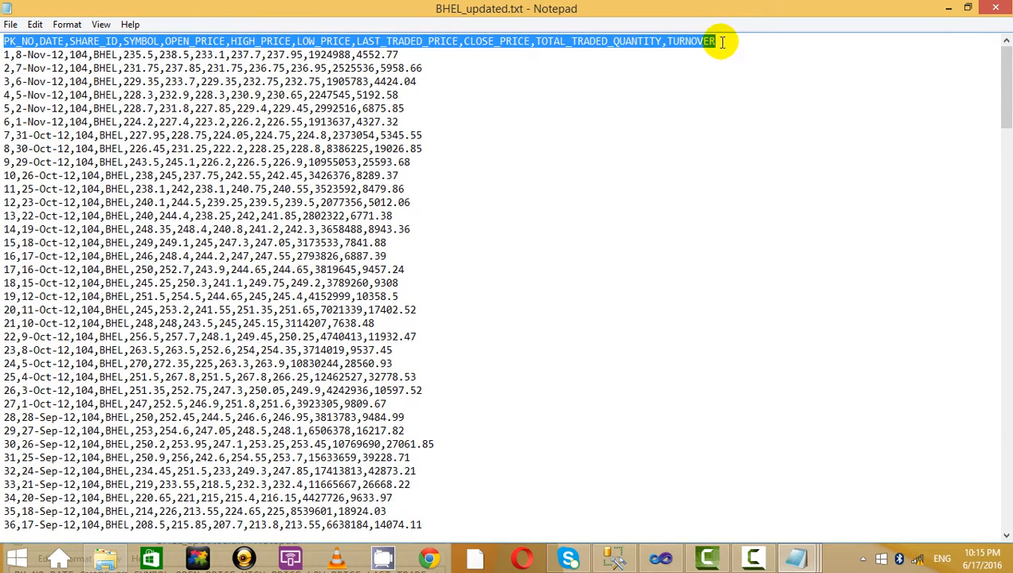
left_click(1004, 12)
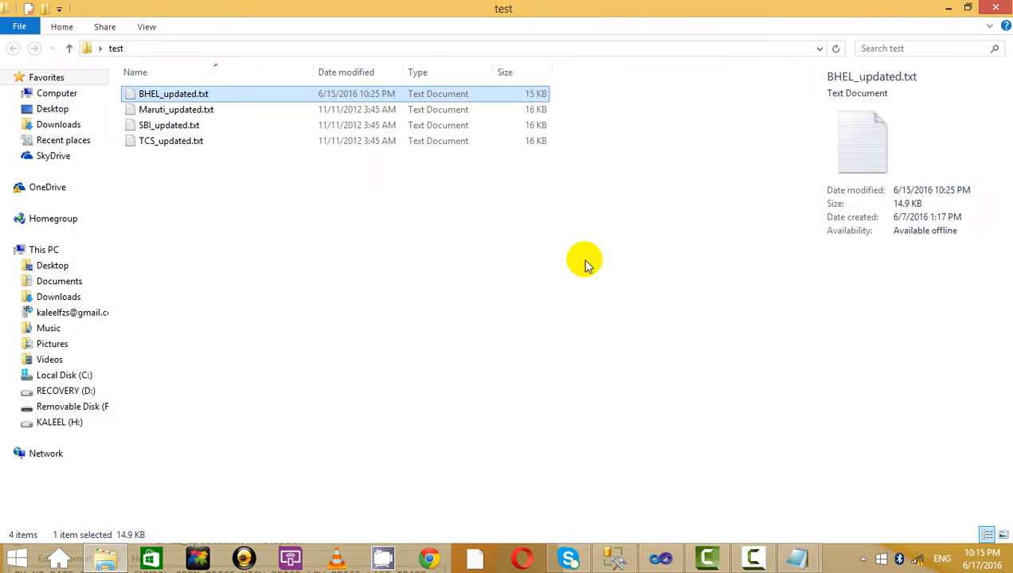
Open Maruti_updated.txt, insert the copied PK_NO to TURNOVER header as a new first line, save the file and close it
double_click(199, 109)
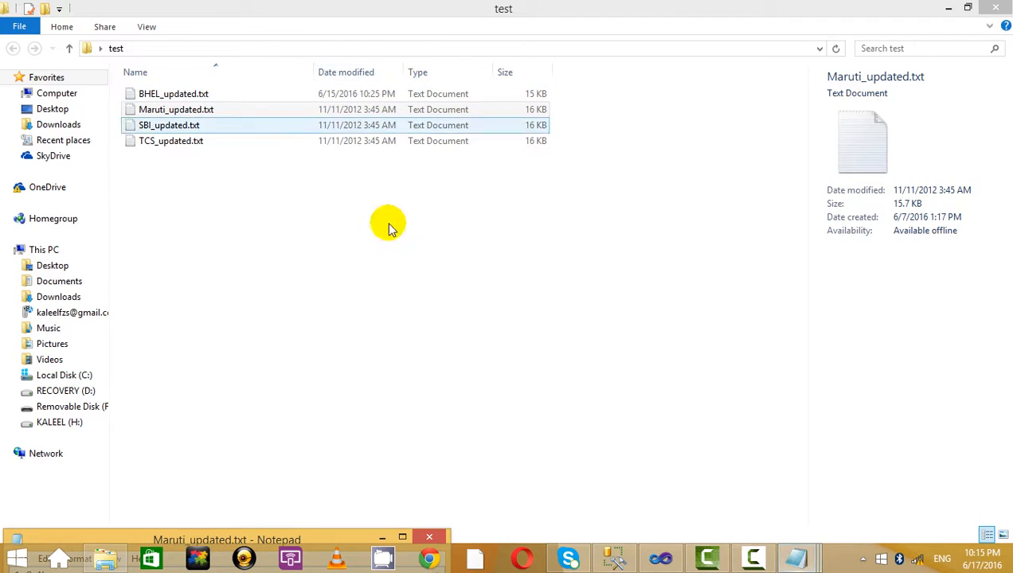
left_click(403, 538)
key("Return")
key("Up")
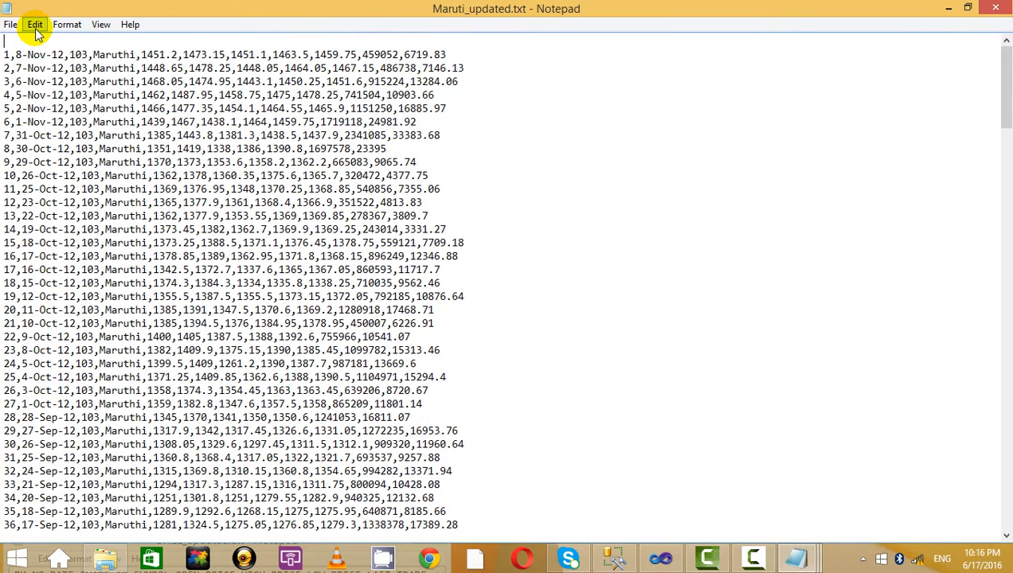
key("ctrl+v")
left_click(11, 25)
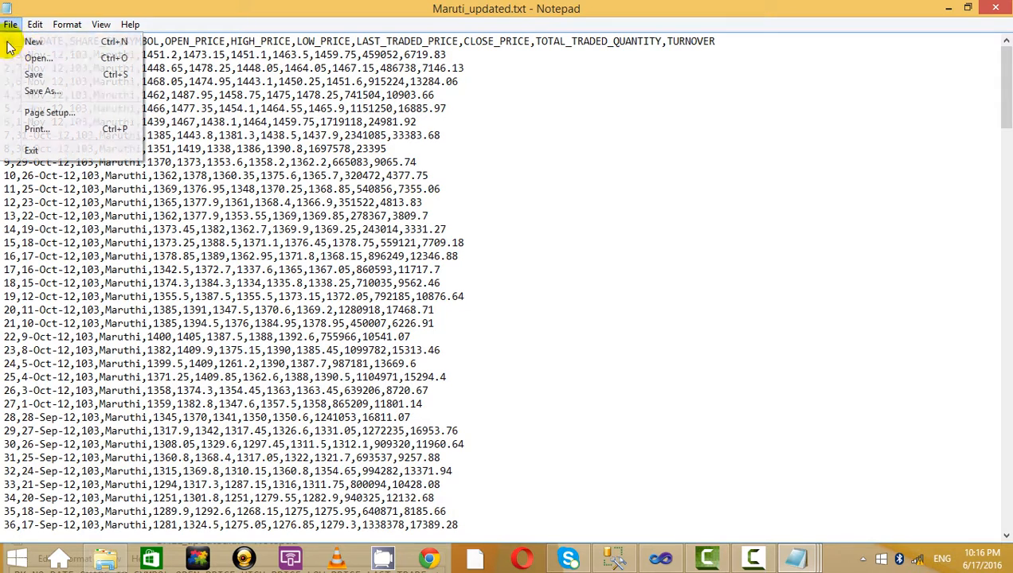
left_click(36, 74)
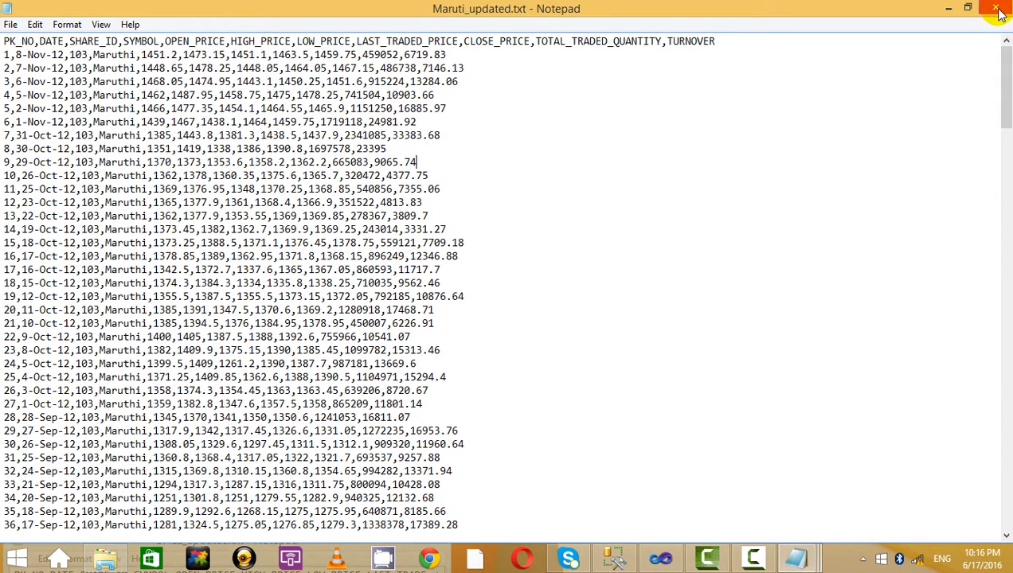
left_click(996, 10)
Add the same copied header line above the data in SBI_updated.txt, save and close it, and return to Visual Studio
double_click(224, 126)
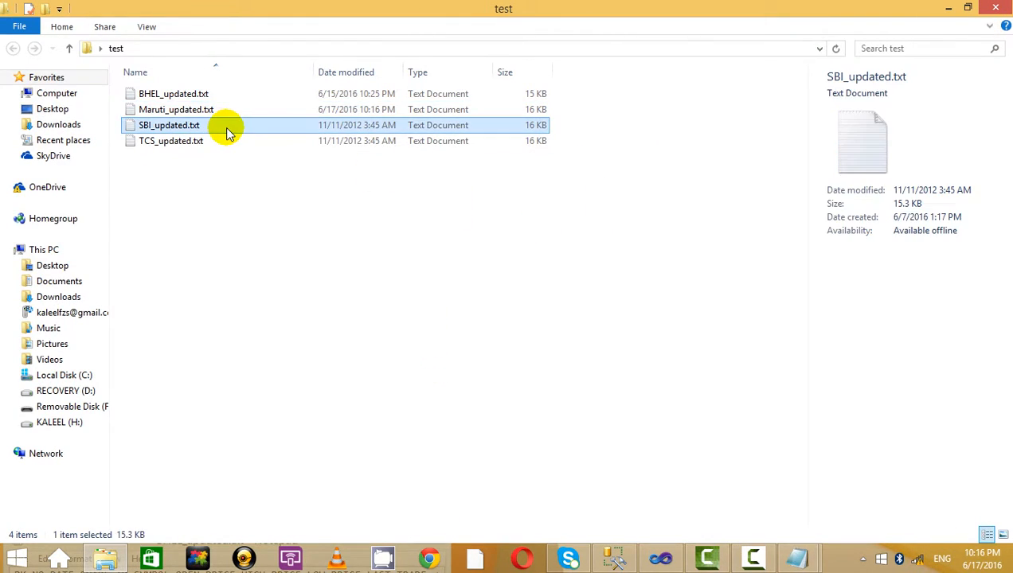
left_click(411, 537)
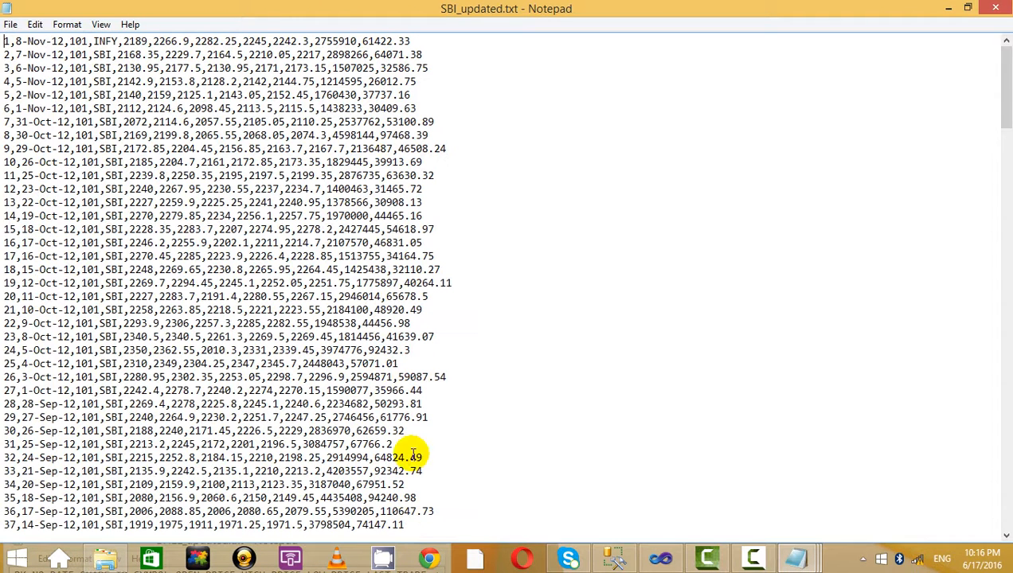
key("Return")
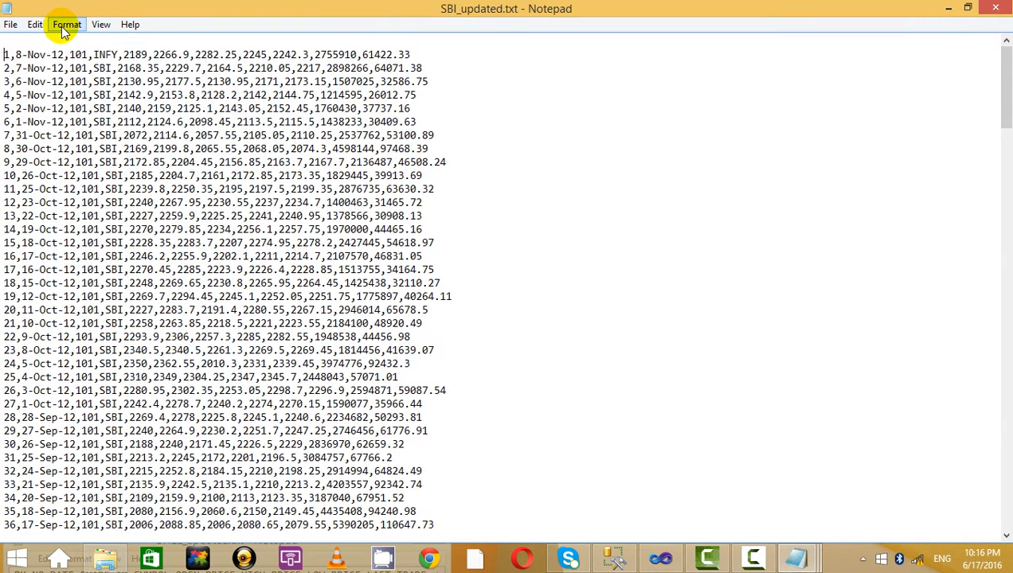
key("ctrl+v")
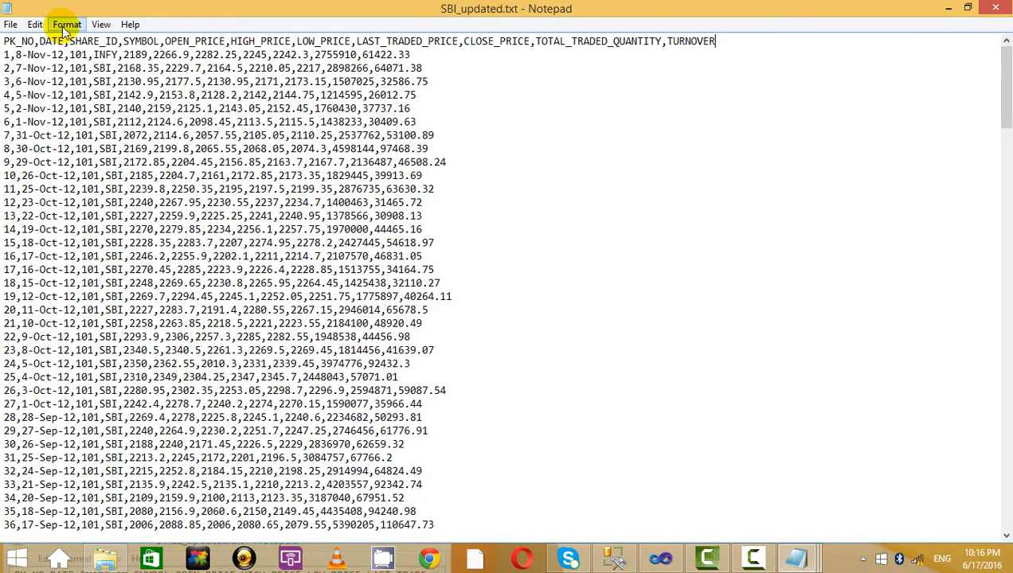
left_click(10, 23)
left_click(63, 74)
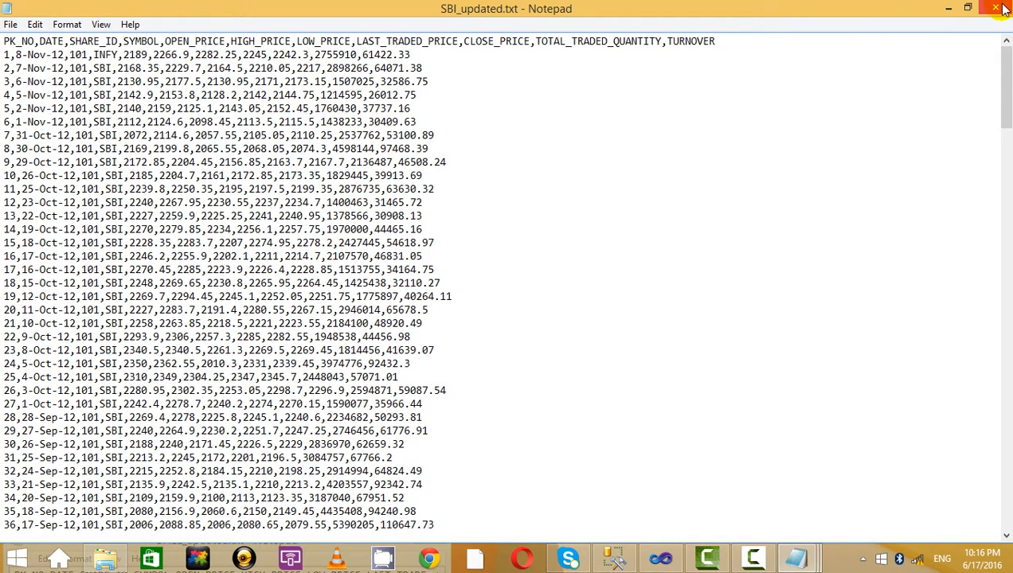
left_click(995, 8)
left_click(493, 271)
key("alt+Tab")
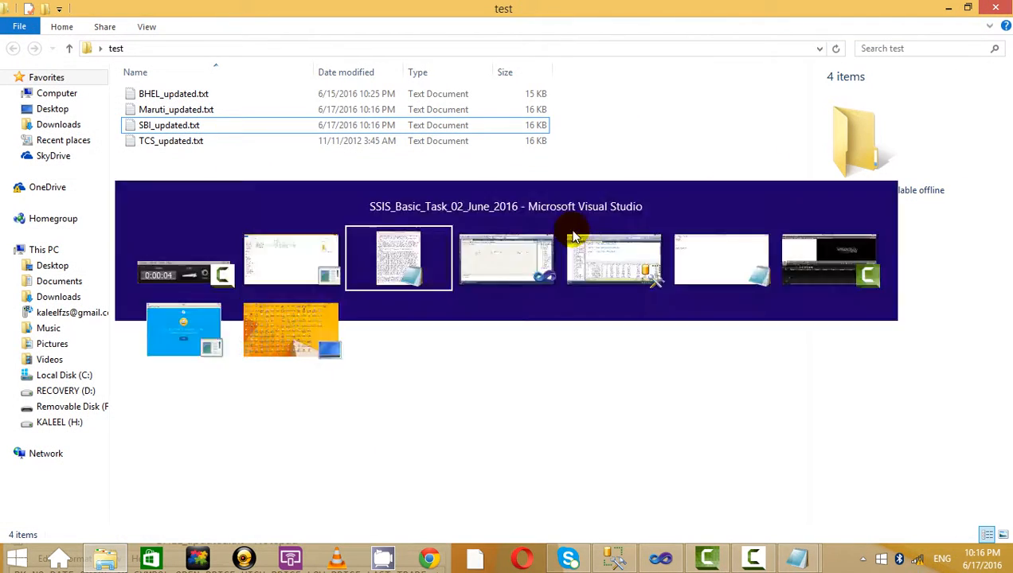
left_click(659, 555)
right_click(385, 202)
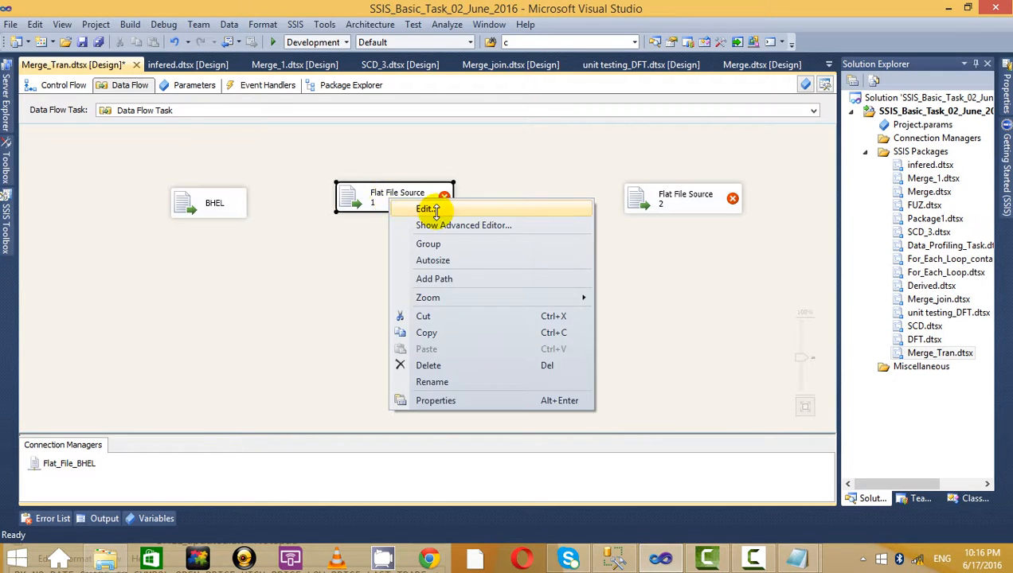
left_click(414, 208)
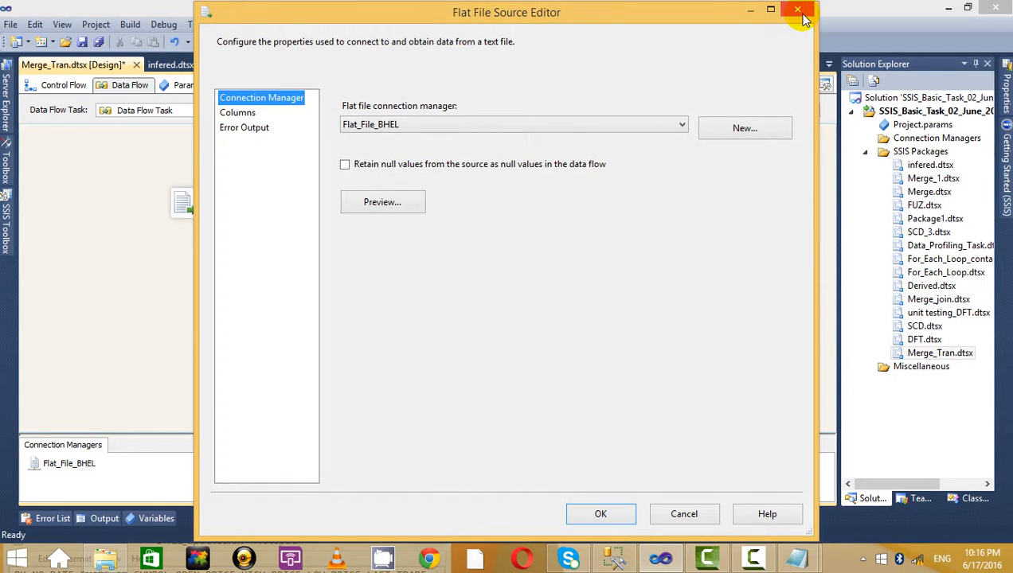
left_click(799, 11)
double_click(610, 5)
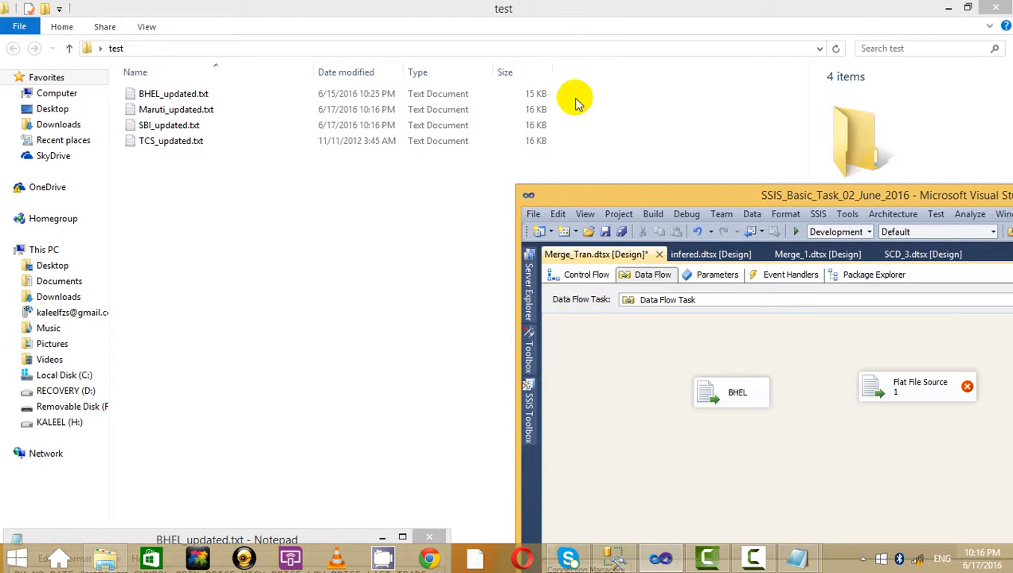
double_click(770, 199)
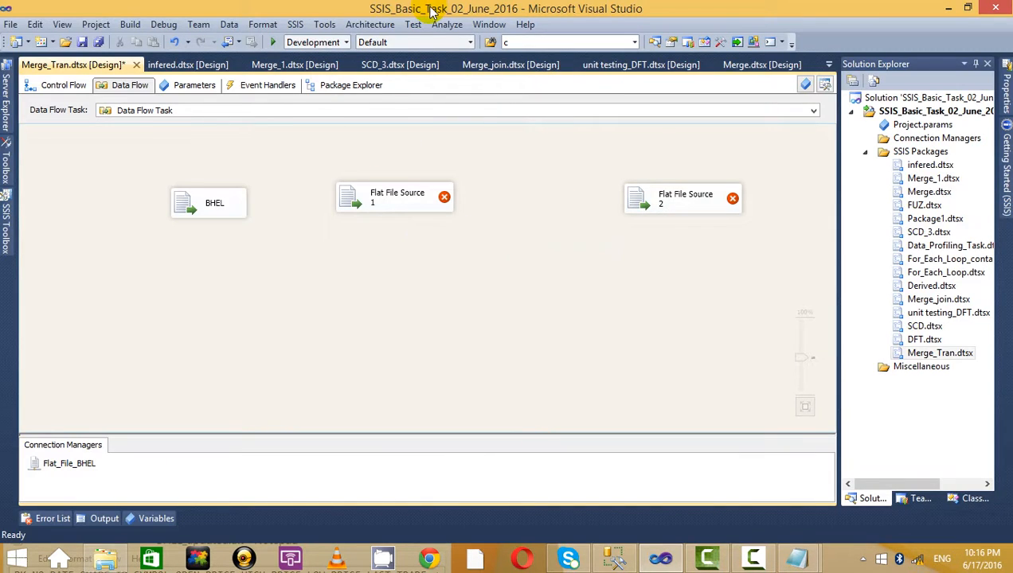
double_click(430, 11)
double_click(662, 180)
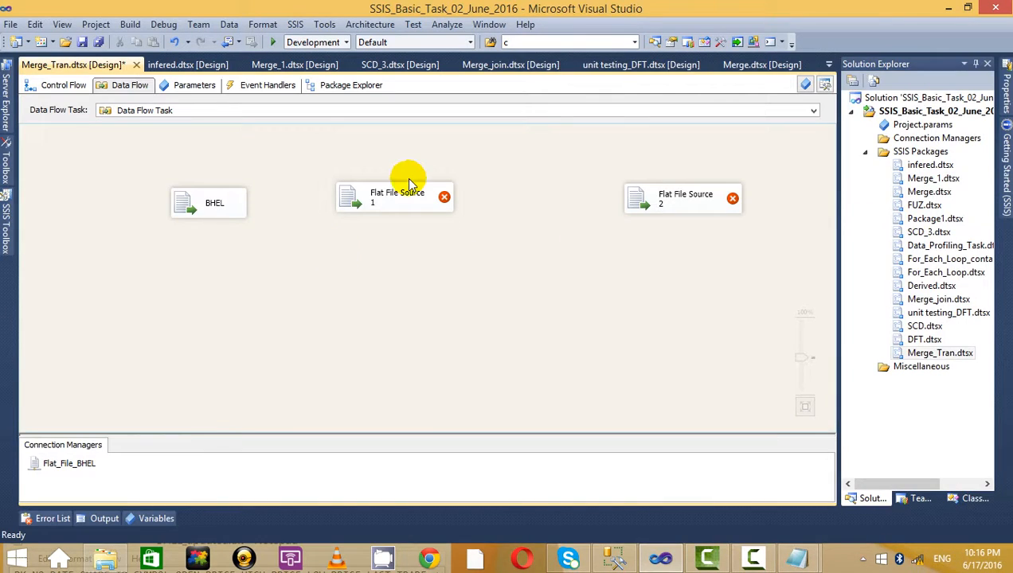
Edit Flat File Source 1, creating a new flat file connection manager named Flat_File_Maruthi
right_click(409, 180)
right_click(397, 195)
left_click(468, 191)
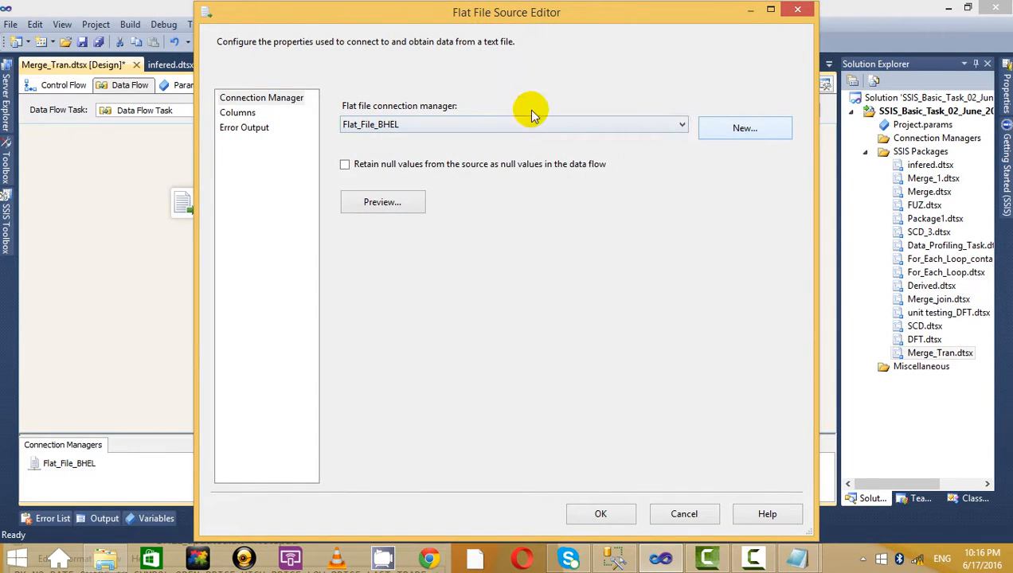
left_click(605, 79)
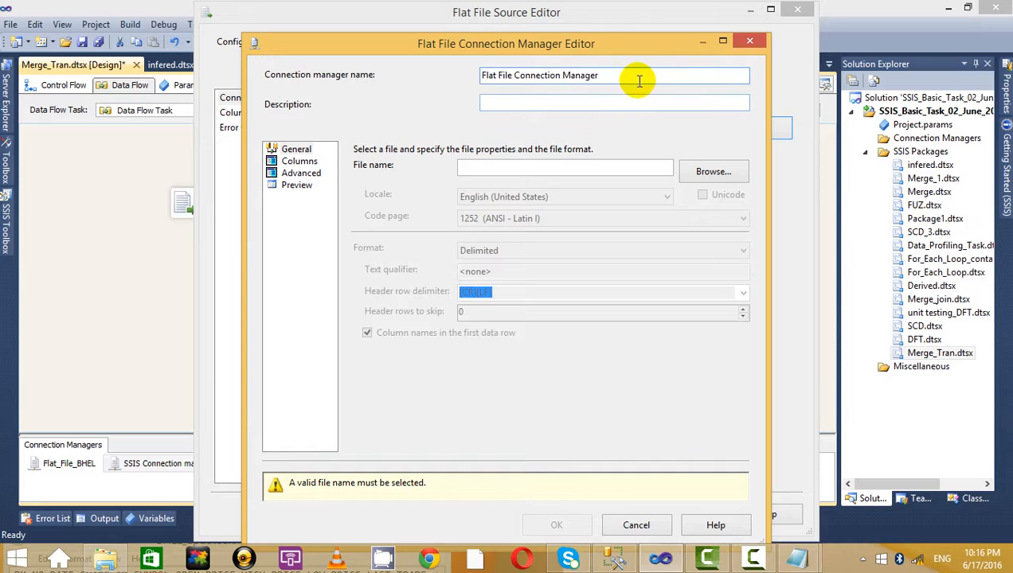
left_click_drag(639, 81, 504, 83)
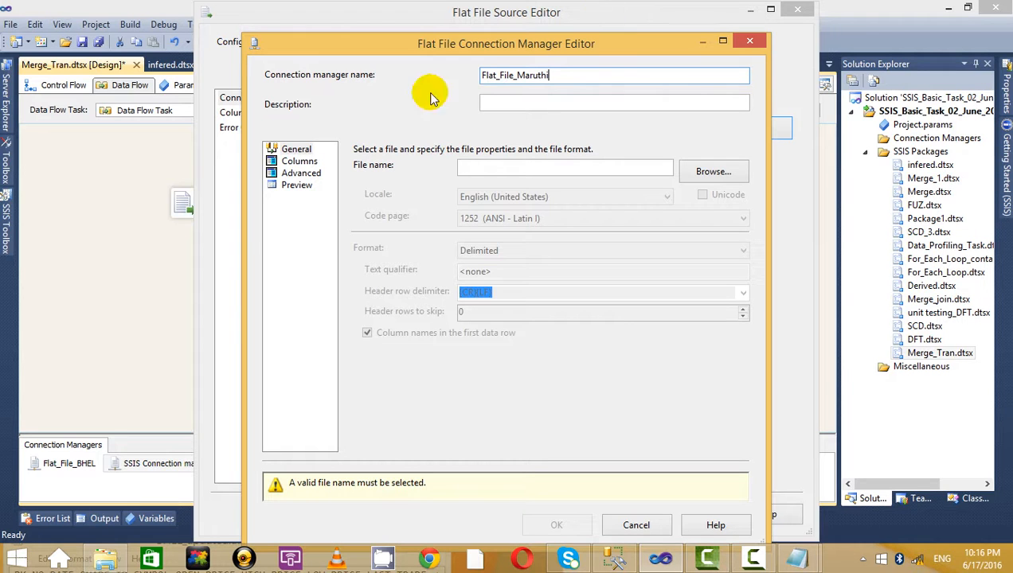
Use Maruti_updated.txt as the connection's file, review its columns and data preview, and accept the connection and source settings
left_click(709, 172)
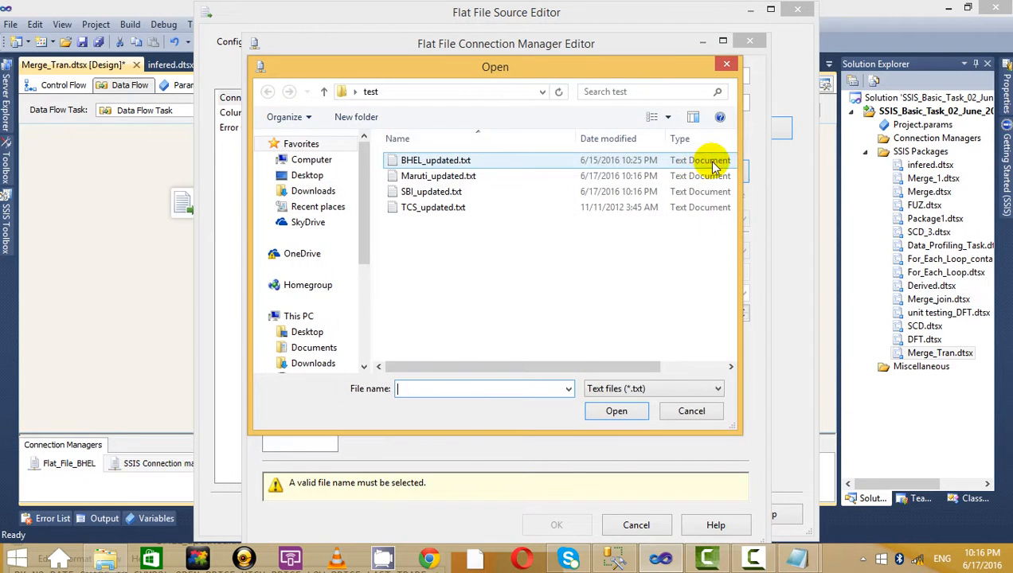
left_click(439, 177)
left_click(611, 413)
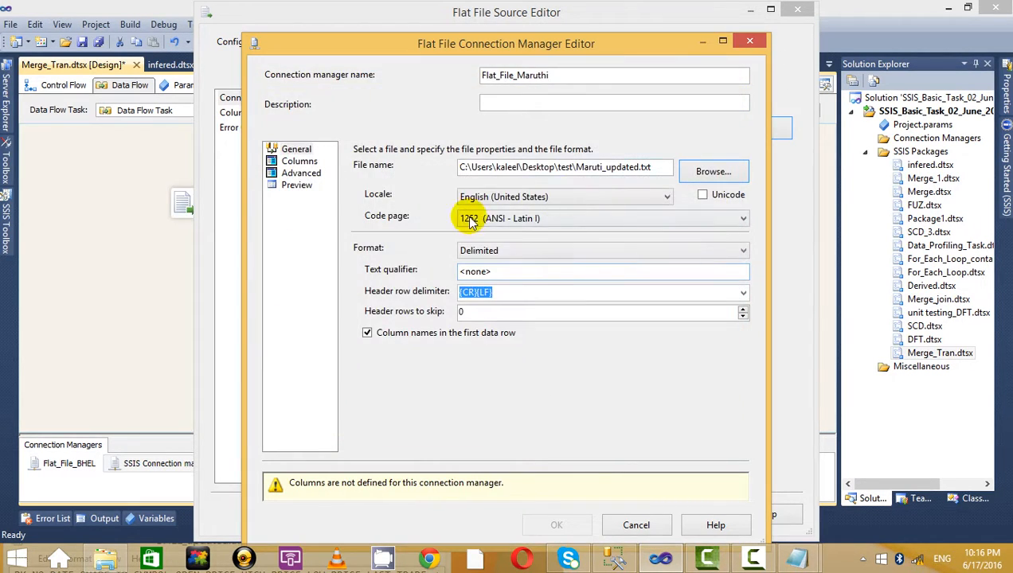
left_click(299, 161)
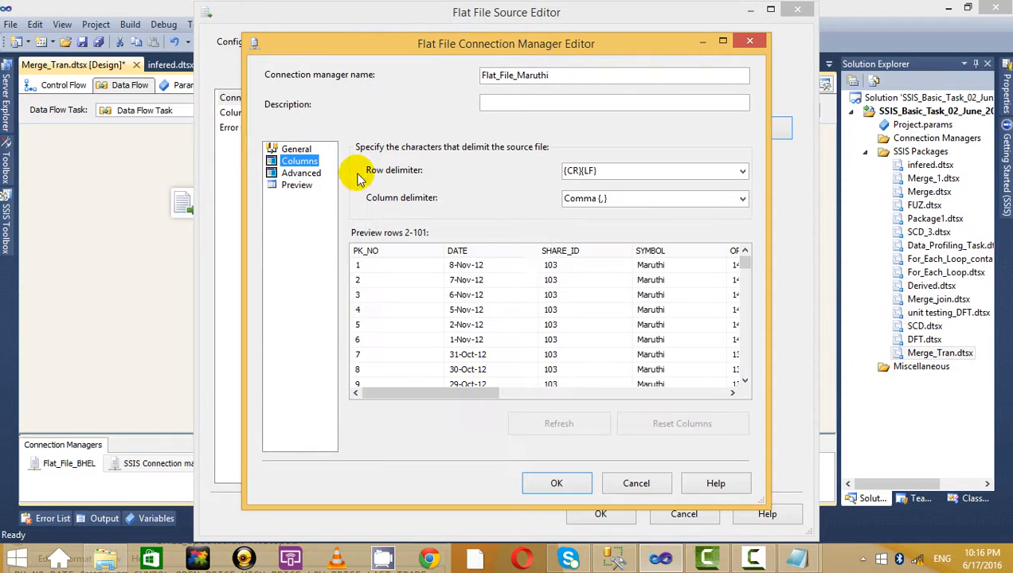
left_click(301, 173)
left_click(293, 185)
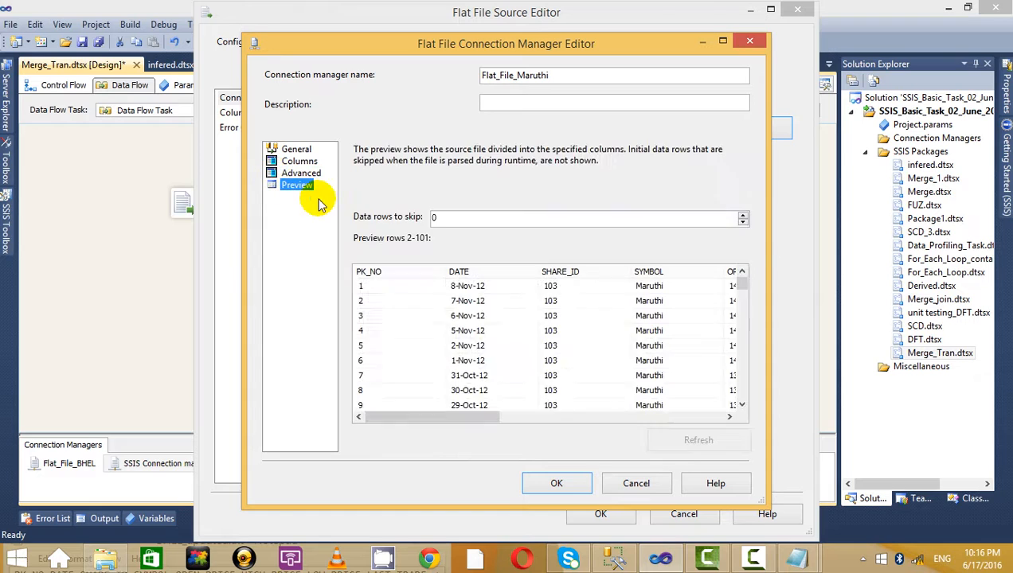
left_click(551, 482)
left_click(601, 514)
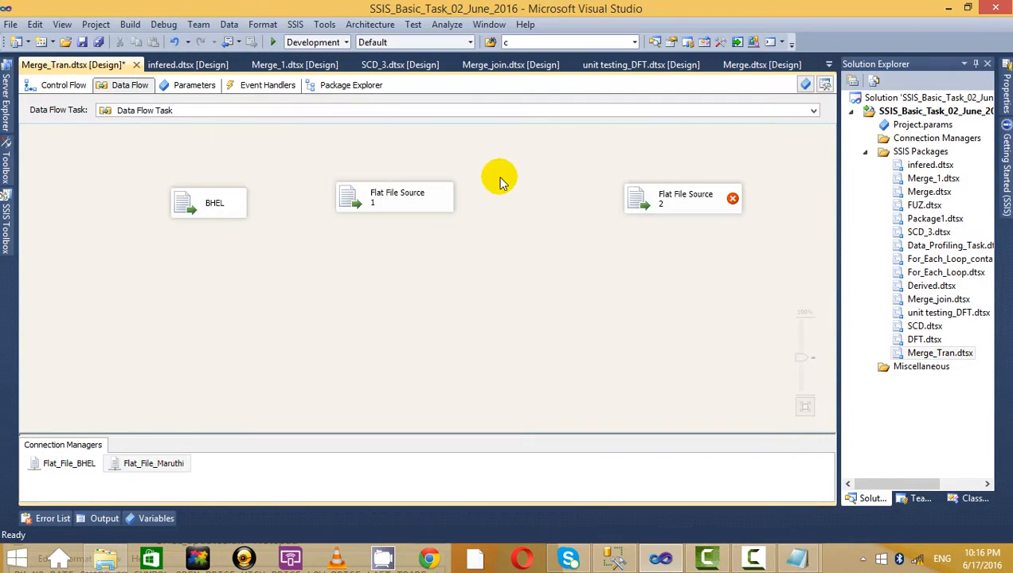
Rename Flat File Source 1 to Maruthi
right_click(420, 197)
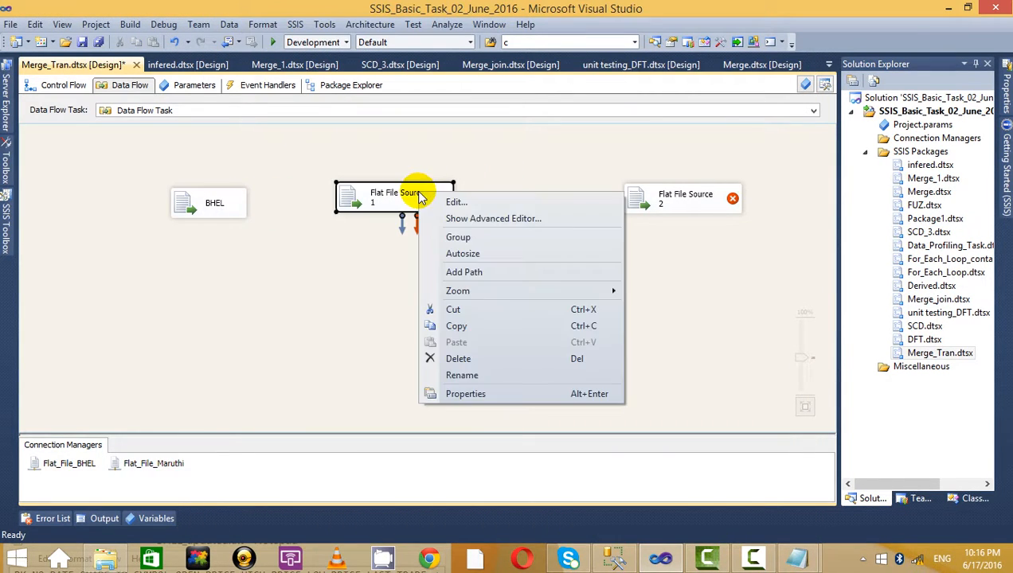
left_click(489, 376)
type("Maaruthi")
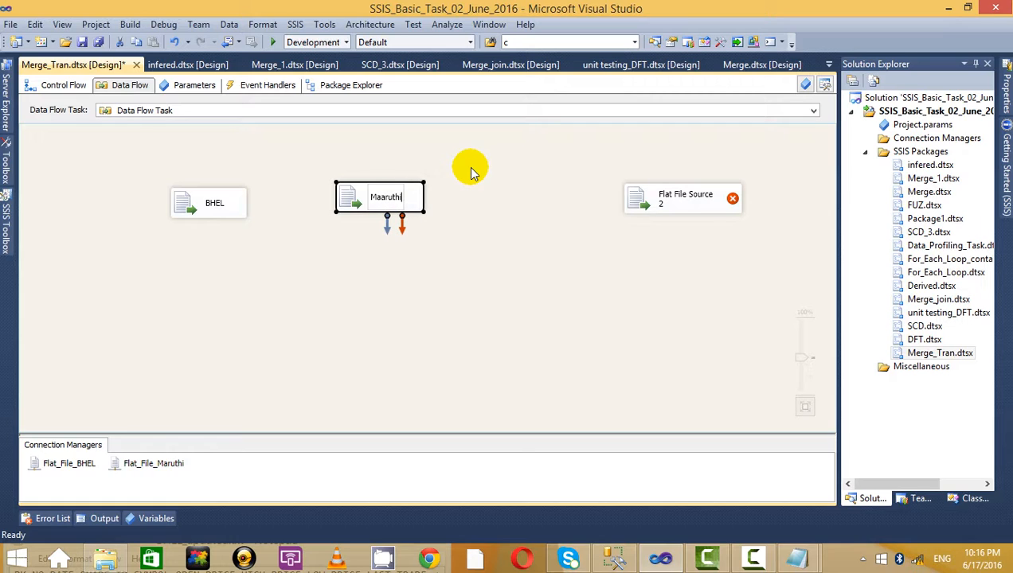
left_click(630, 263)
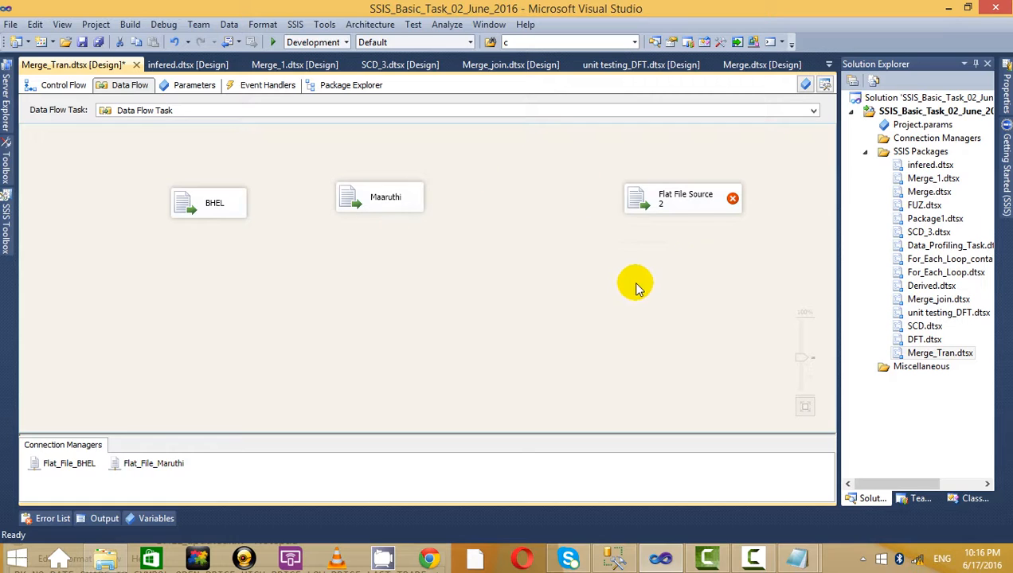
right_click(408, 206)
left_click(478, 389)
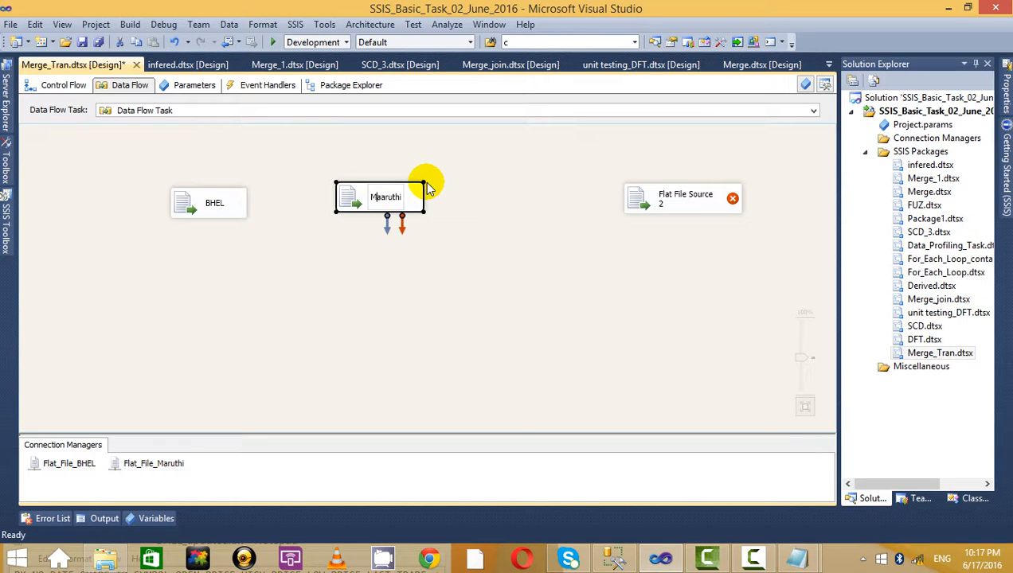
key("BackSpace")
left_click(561, 238)
Move Flat File Source 2 closer to the Maruthi source in the data flow
left_click(643, 201)
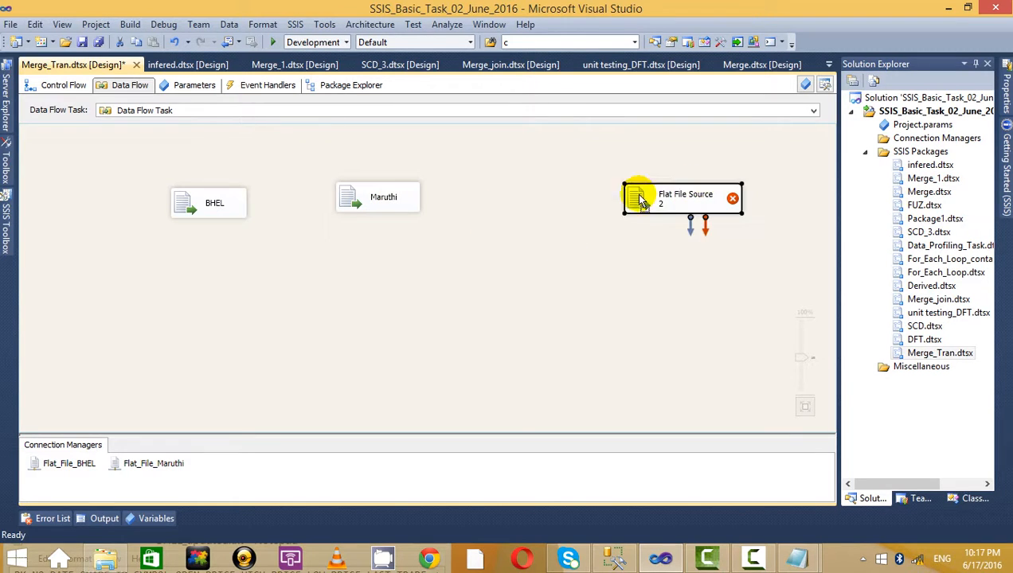
left_click_drag(643, 201, 565, 201)
right_click(602, 199)
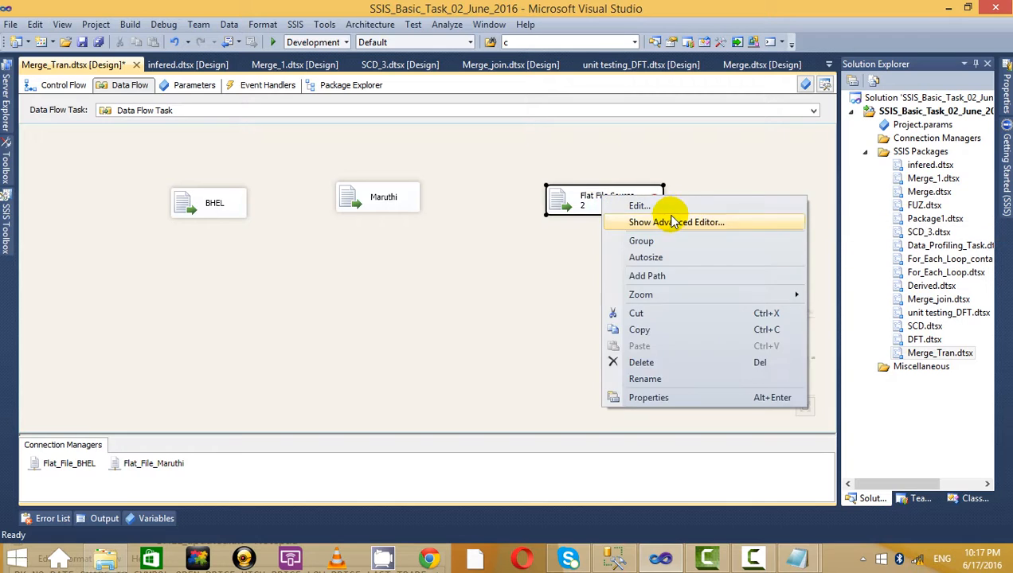
left_click(673, 222)
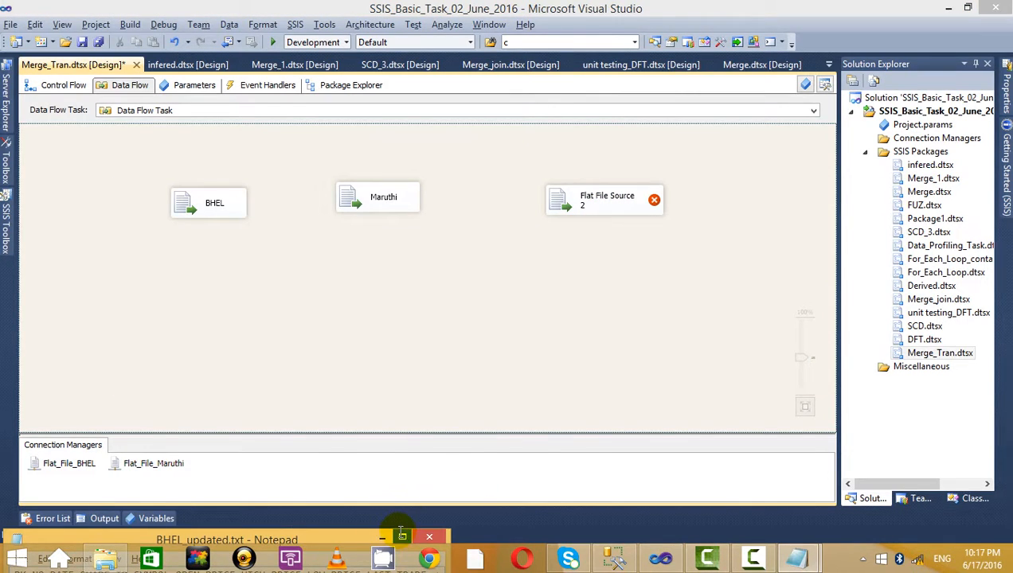
Enlarge the open BHEL_updated.txt window in Notepad, save the file and close it
left_click(402, 536)
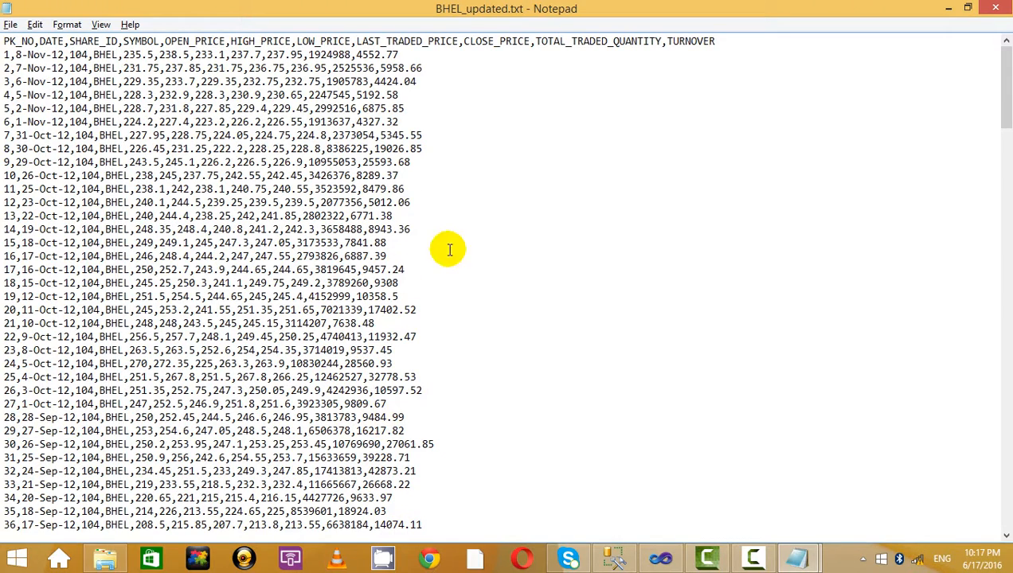
left_click(10, 24)
left_click(32, 73)
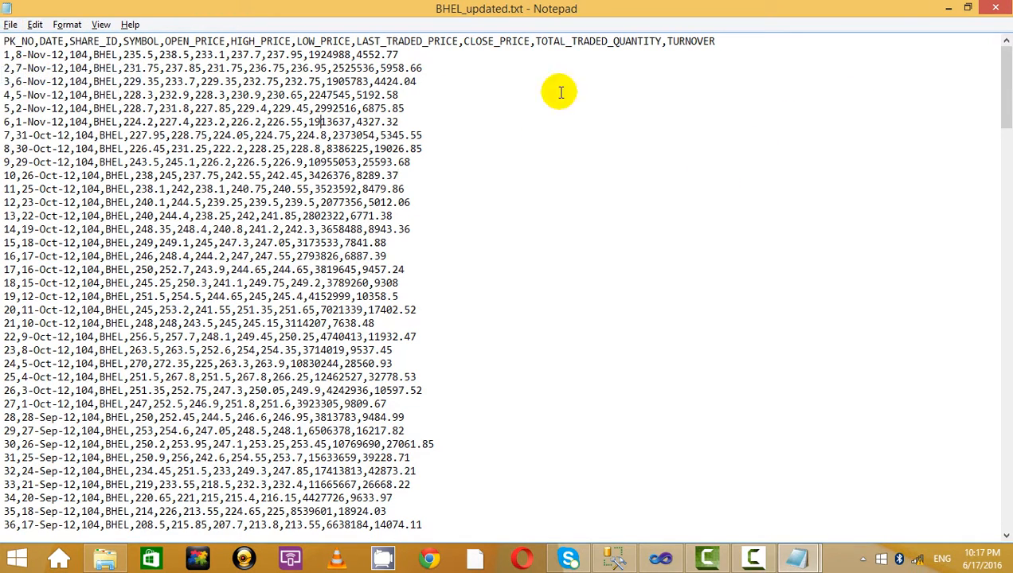
left_click(992, 9)
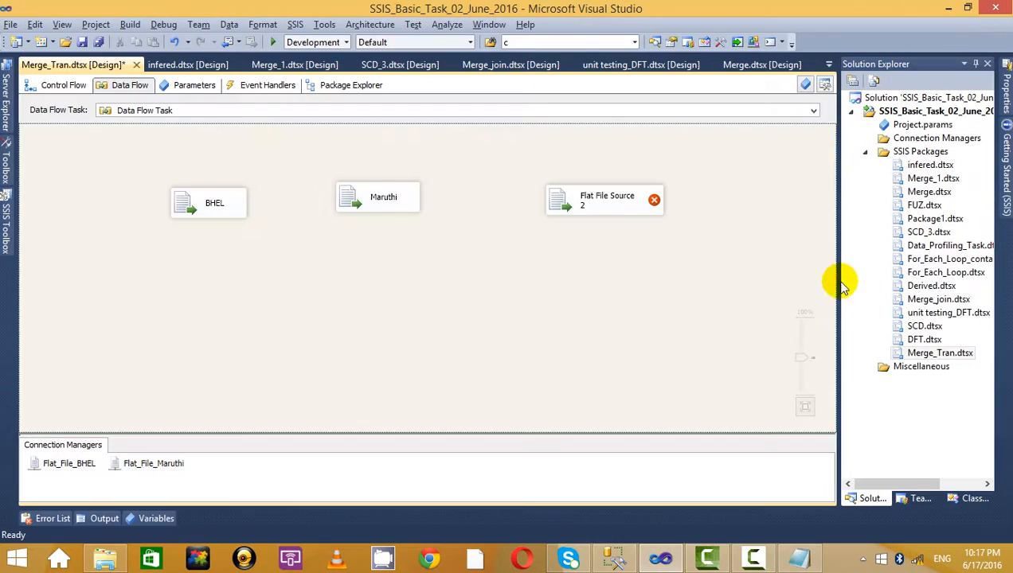
Switch to the test folder and open SBI_updated.txt in Notepad to check its header row
left_click(95, 559)
double_click(210, 126)
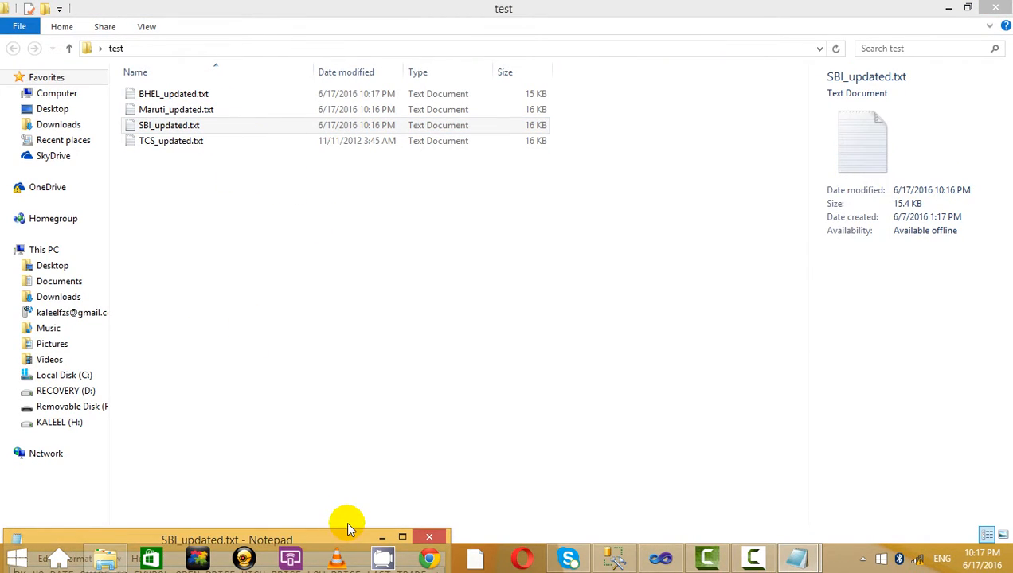
left_click_drag(351, 528, 705, 100)
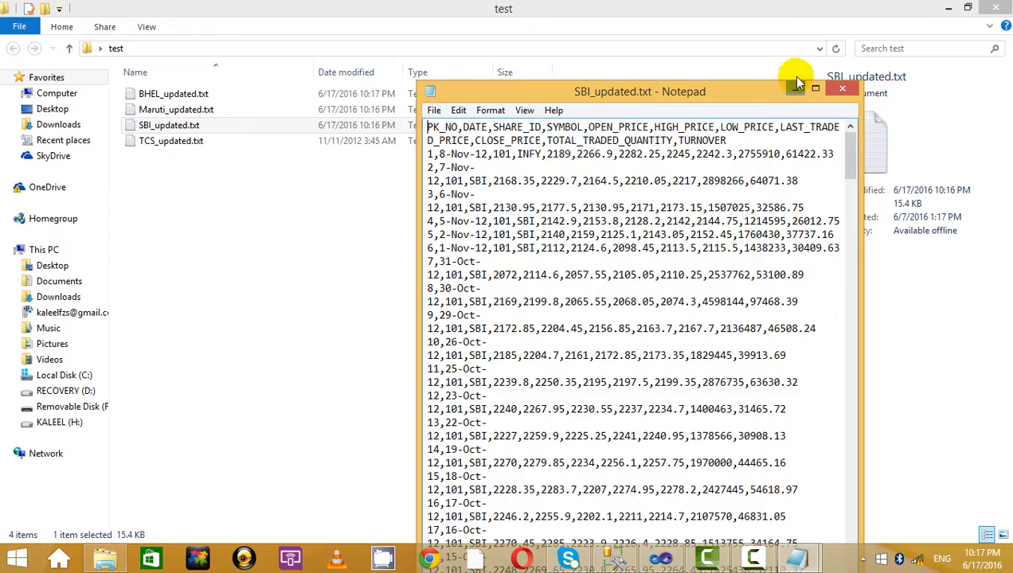
Close the SBI_updated.txt window, return to the Merge_Tran data flow and rename Flat File Source 2 to SBI
left_click(842, 90)
double_click(194, 126)
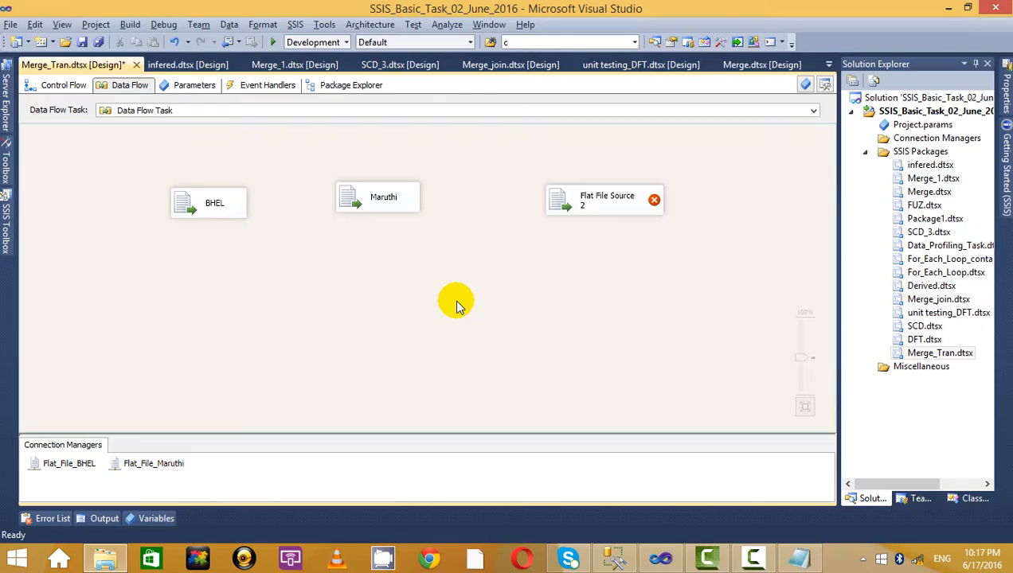
right_click(573, 201)
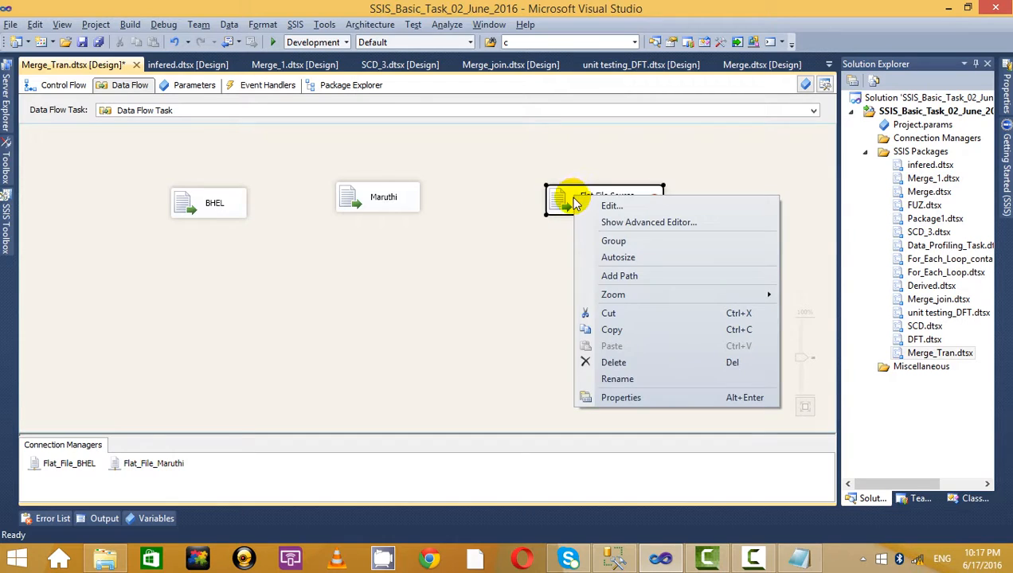
left_click(634, 381)
key("BackSpace")
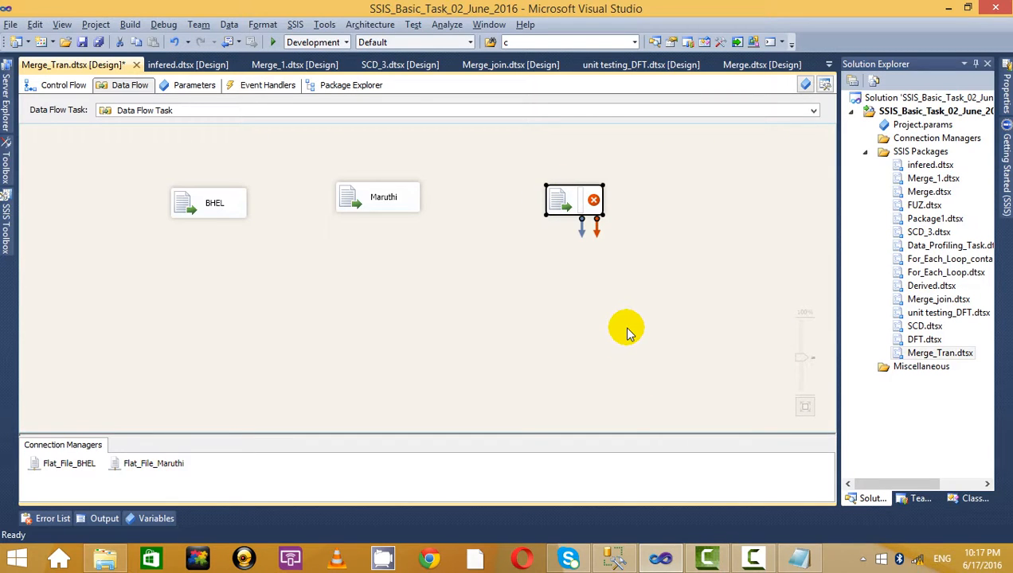
left_click(625, 330)
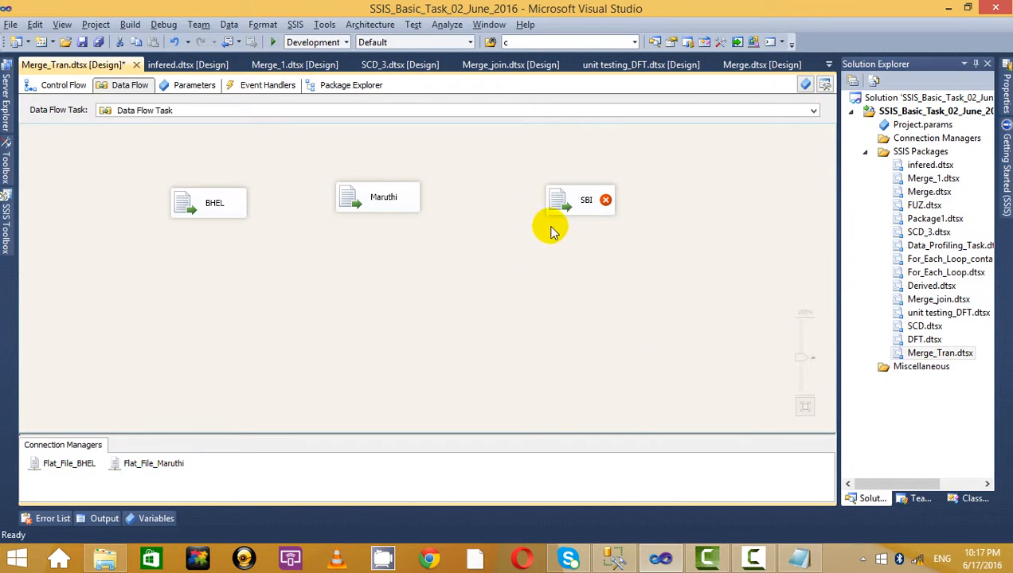
Start a new flat file connection manager for the SBI source and name it Flat_File_SBI
right_click(593, 204)
left_click(613, 207)
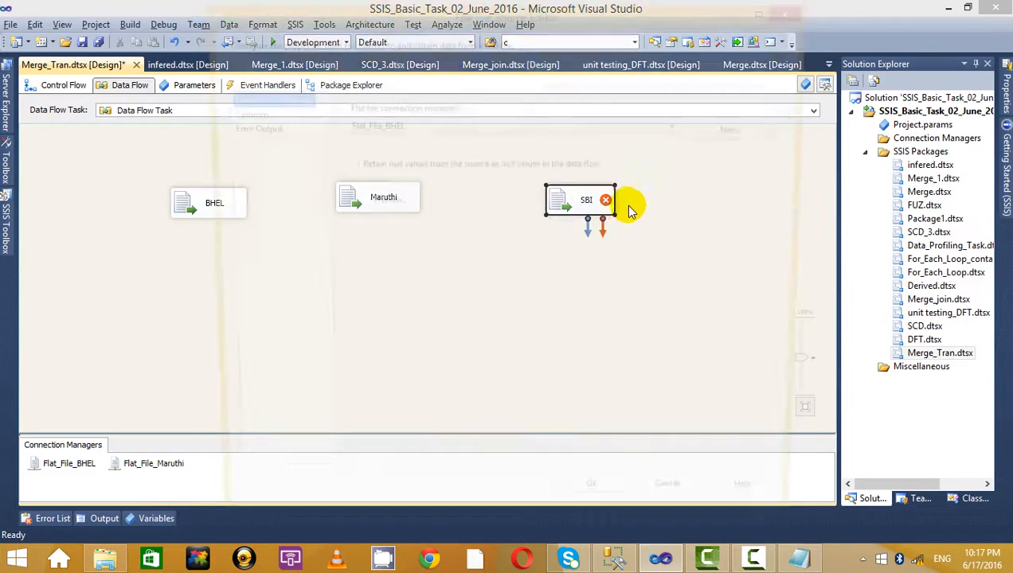
left_click(729, 127)
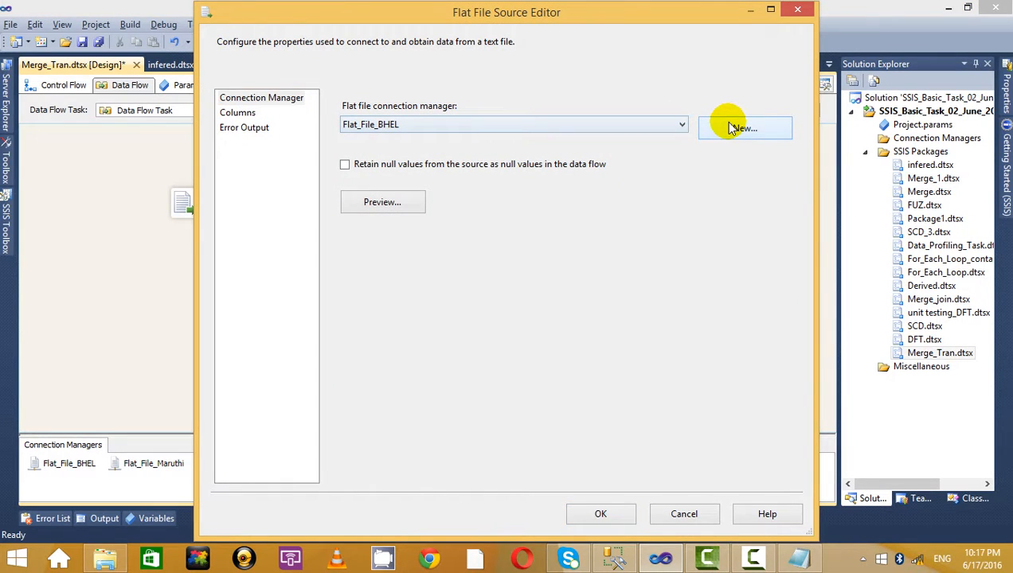
left_click_drag(614, 74, 365, 63)
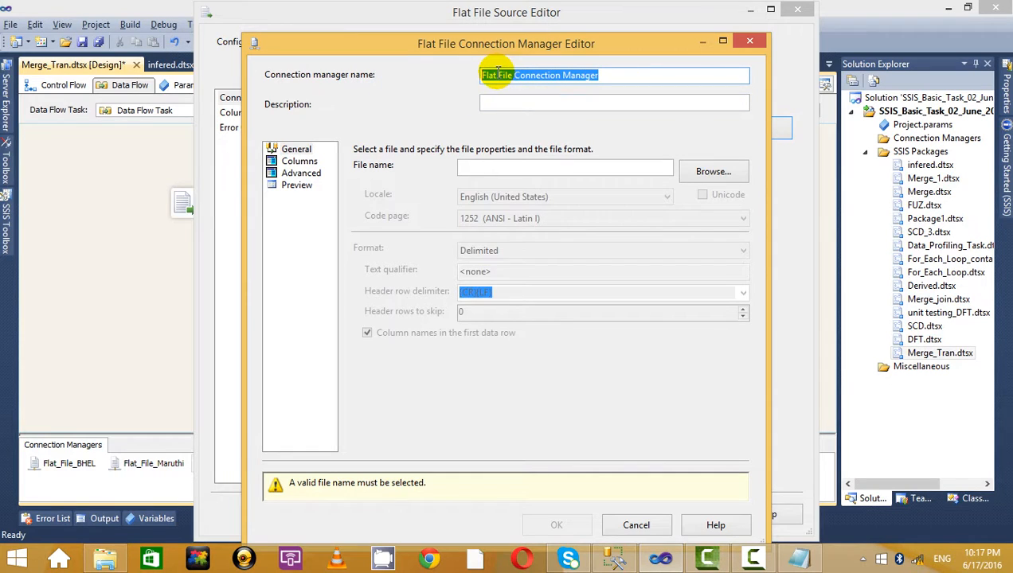
left_click_drag(521, 70, 744, 73)
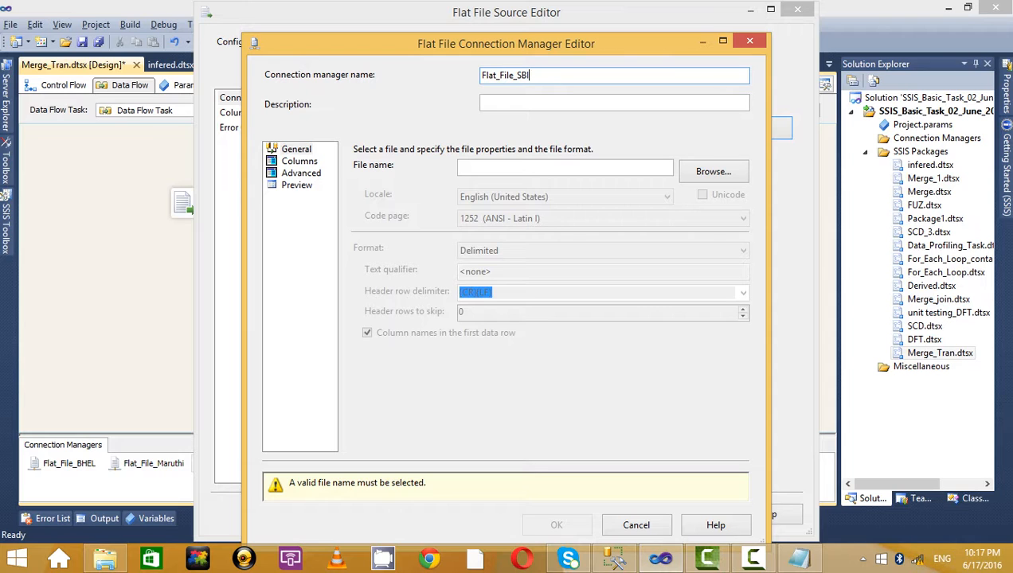
Point the Flat_File_SBI connection to SBI_updated.txt, load its column definitions and accept the connection and source settings
left_click(715, 175)
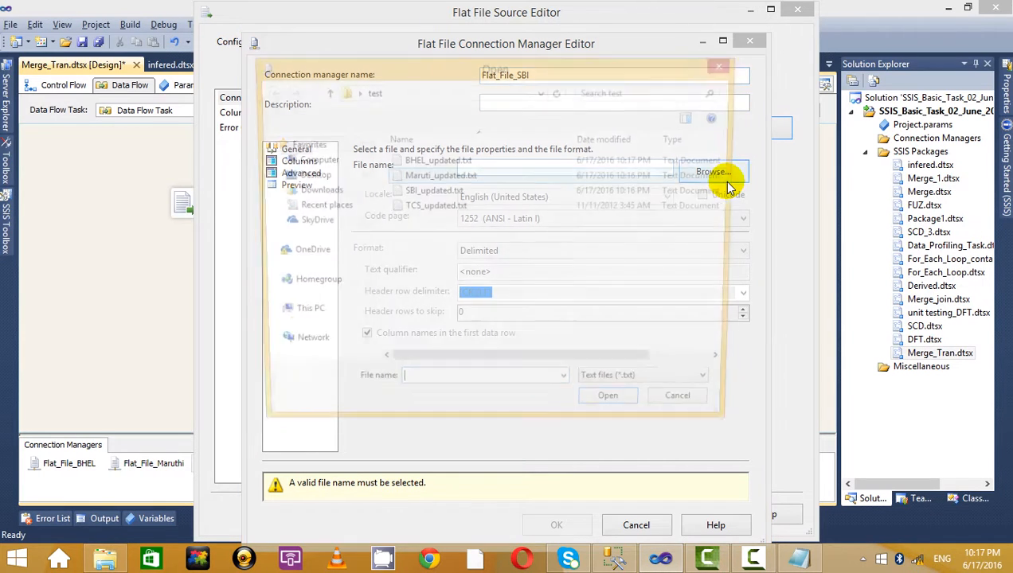
left_click(511, 194)
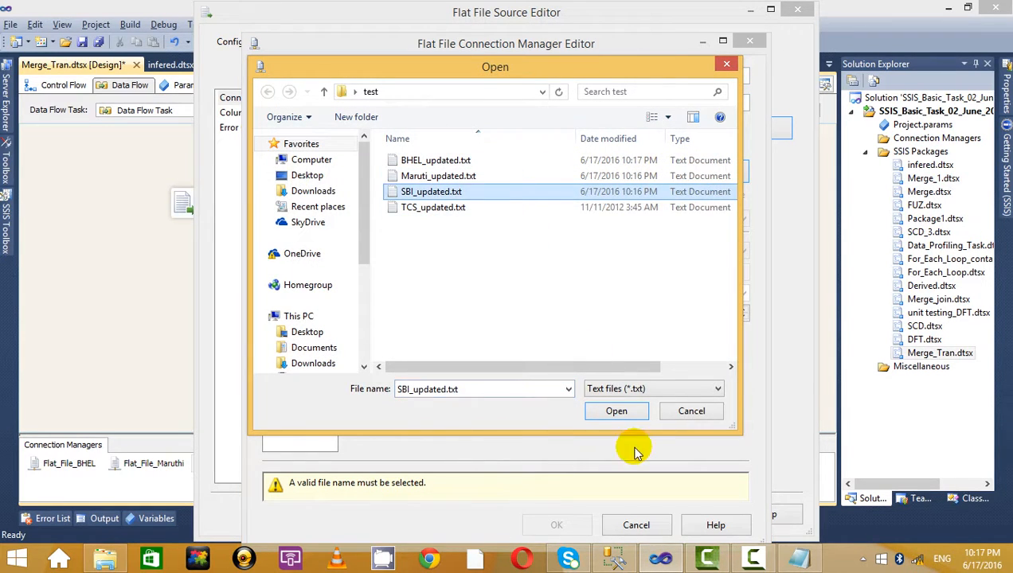
left_click(624, 413)
left_click(296, 161)
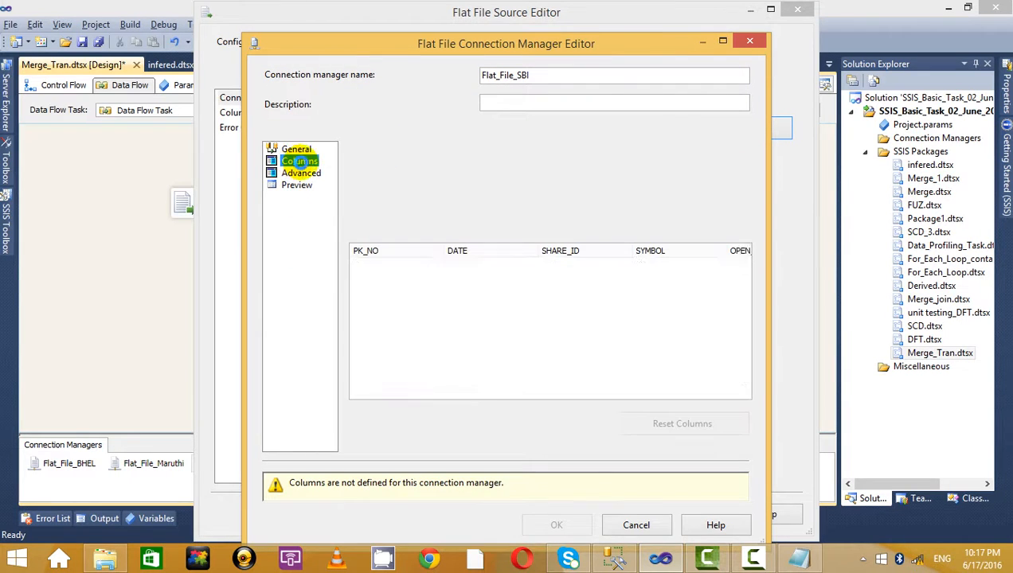
left_click(296, 173)
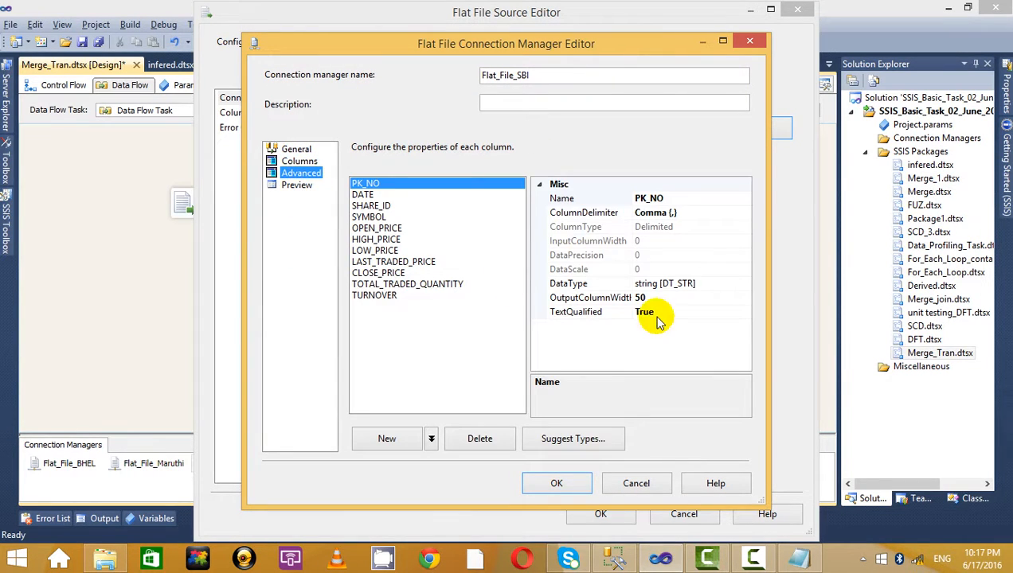
left_click(562, 483)
left_click(602, 513)
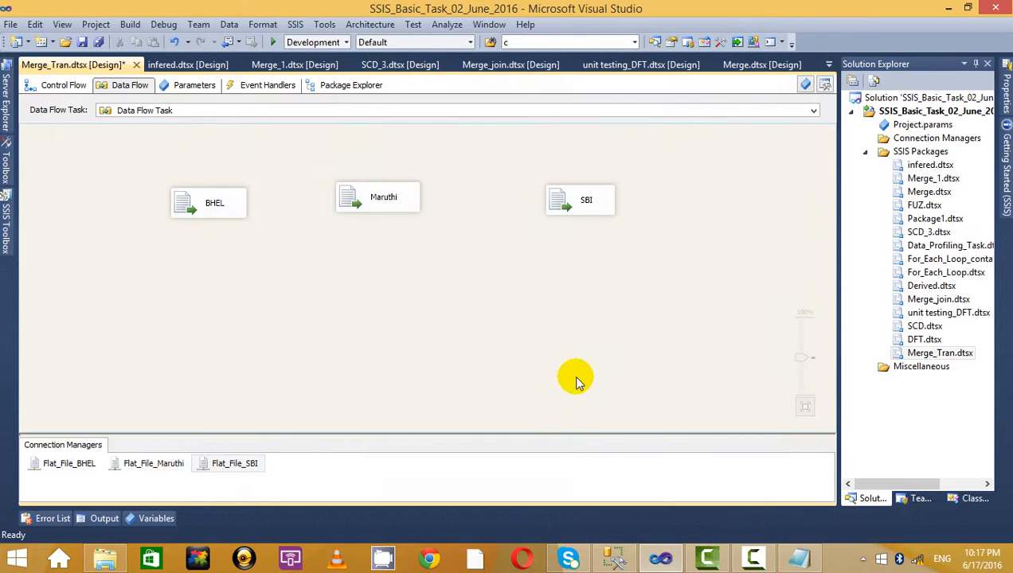
Space out the Maruthi and SBI sources in a row beside BHEL in the data flow
left_click_drag(572, 209, 570, 209)
left_click_drag(395, 207, 416, 207)
left_click_drag(540, 209, 595, 211)
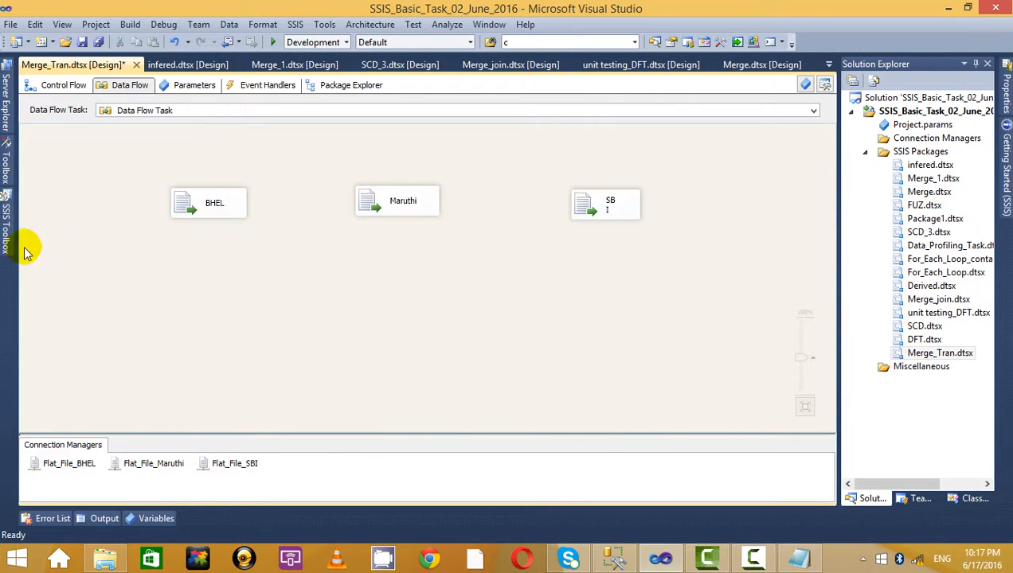
Add a Merge transformation to the data flow below the Maruthi source
left_click(8, 239)
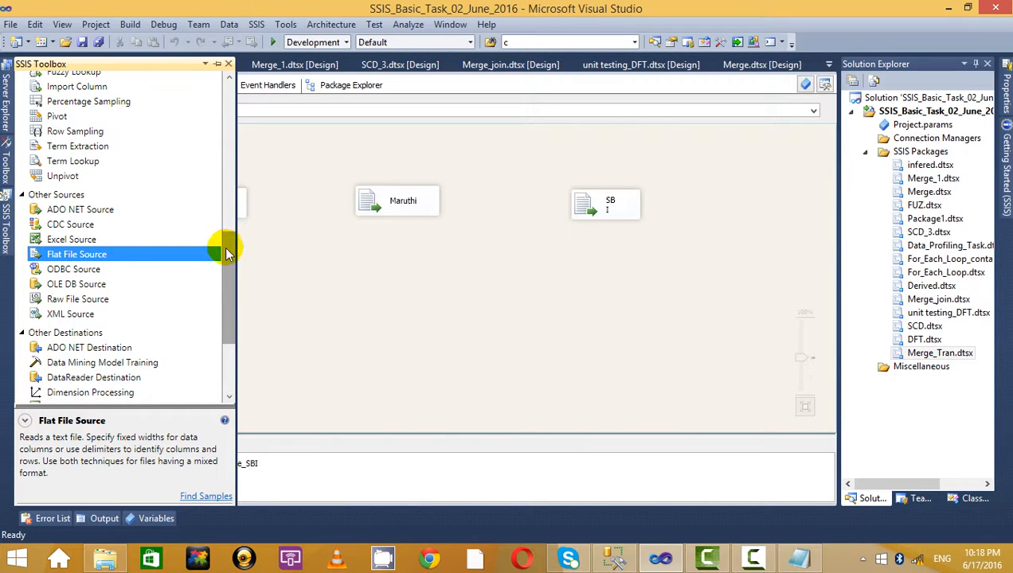
left_click_drag(227, 253, 231, 88)
left_click(62, 340)
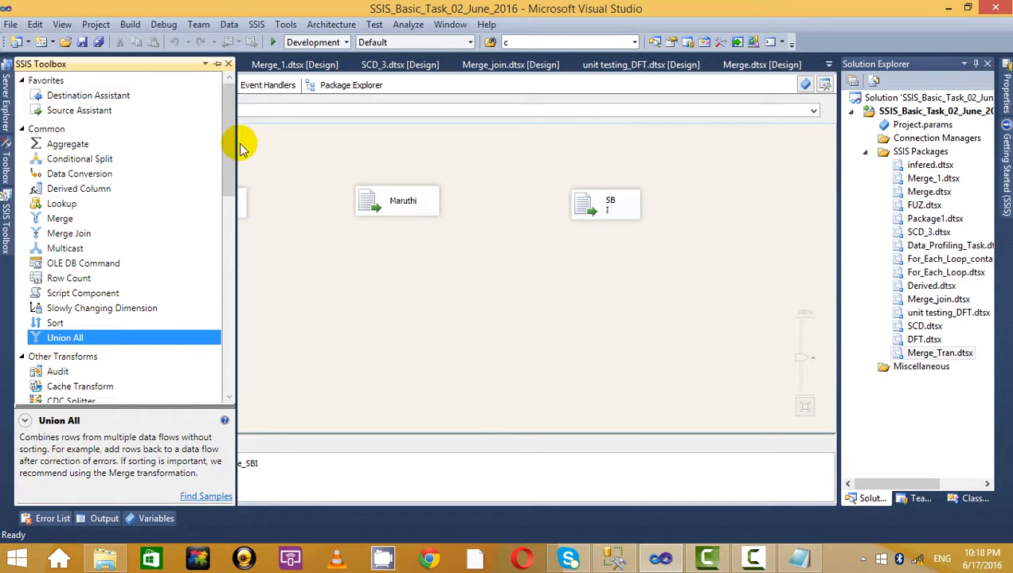
left_click(62, 220)
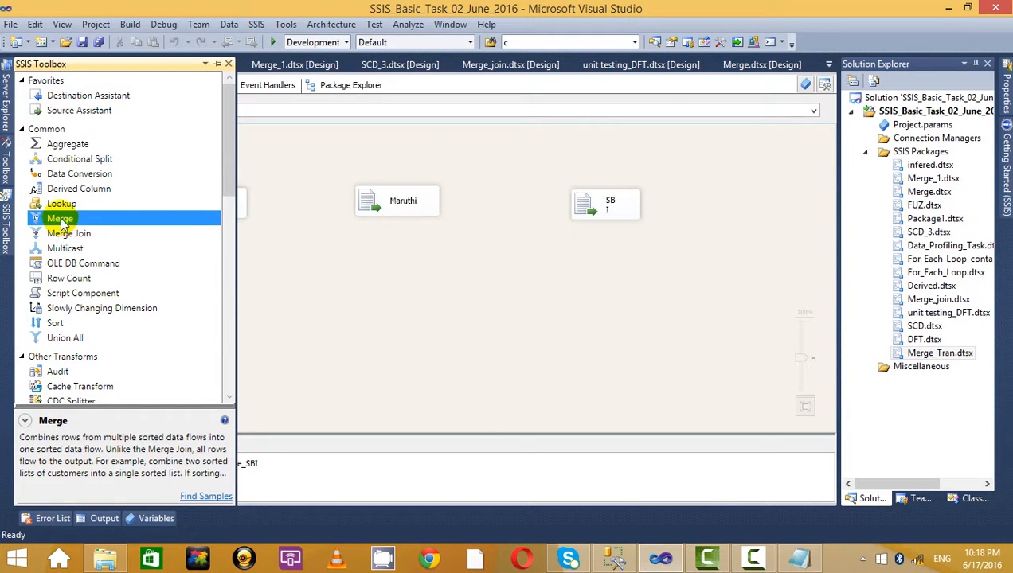
left_click_drag(325, 282, 399, 299)
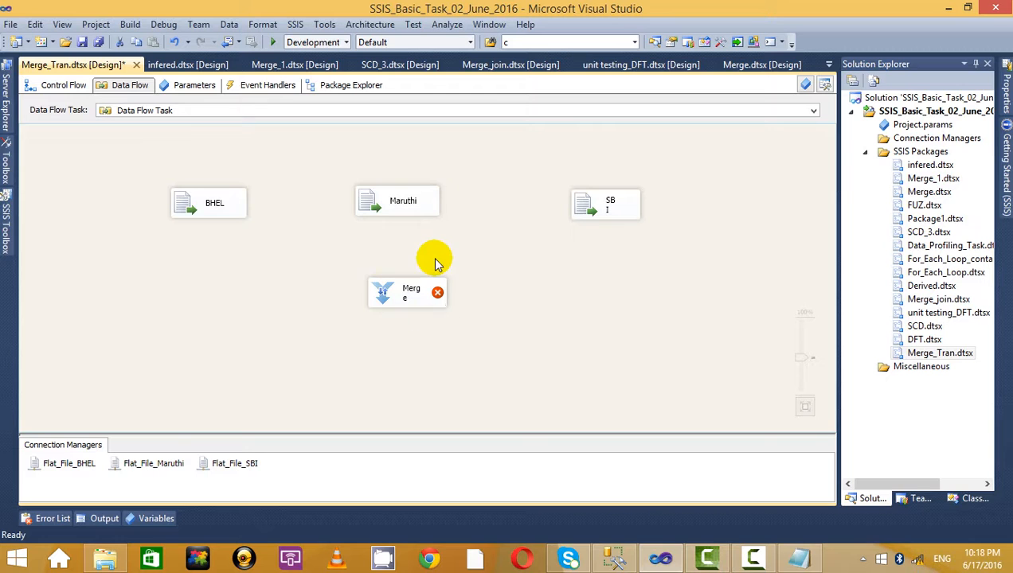
mouse_move(12, 247)
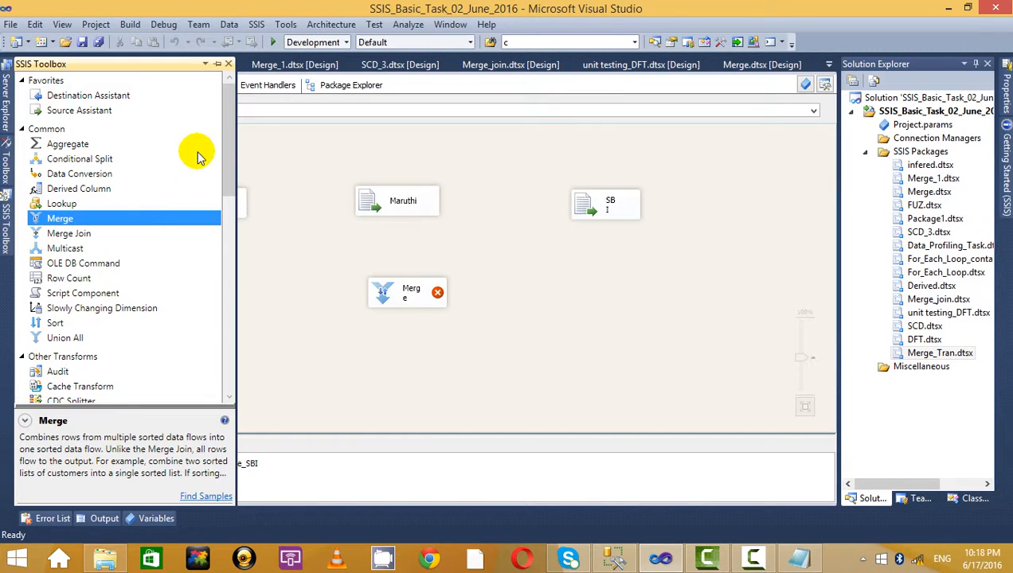
mouse_move(226, 147)
left_mouse_down()
mouse_move(226, 251)
mouse_move(213, 295)
mouse_move(208, 129)
mouse_move(215, 173)
mouse_move(140, 215)
mouse_move(231, 215)
mouse_move(233, 147)
left_mouse_up()
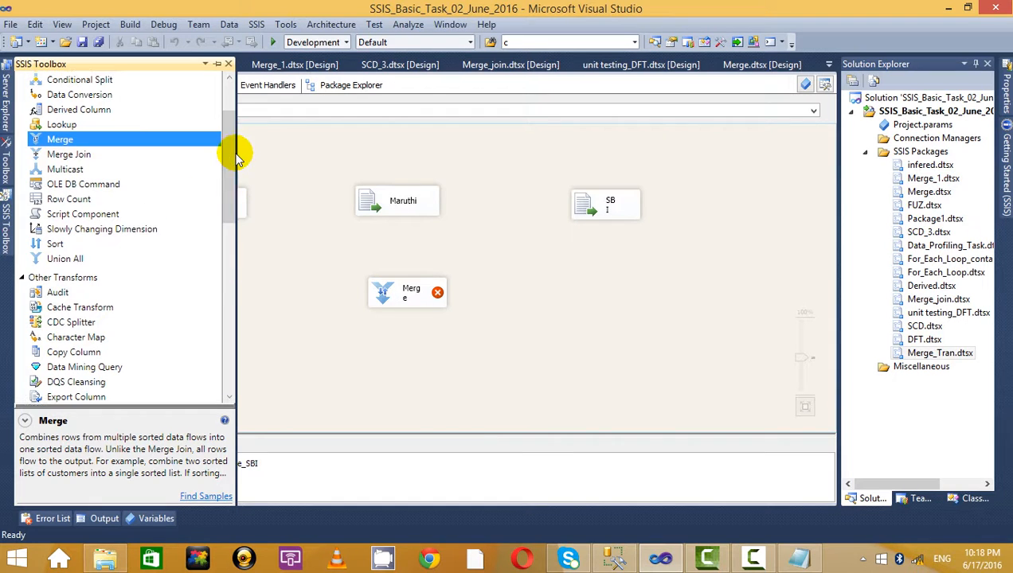
left_click(81, 259)
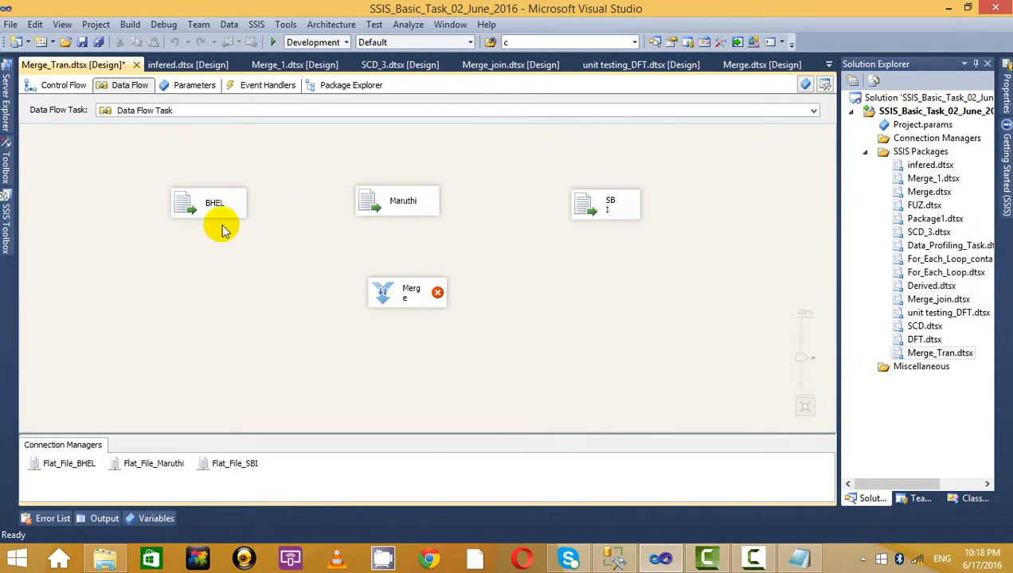
Connect the Flat File Source Output of BHEL to Merge Input 2 of the Merge transformation
left_click(211, 211)
left_click_drag(209, 229, 390, 290)
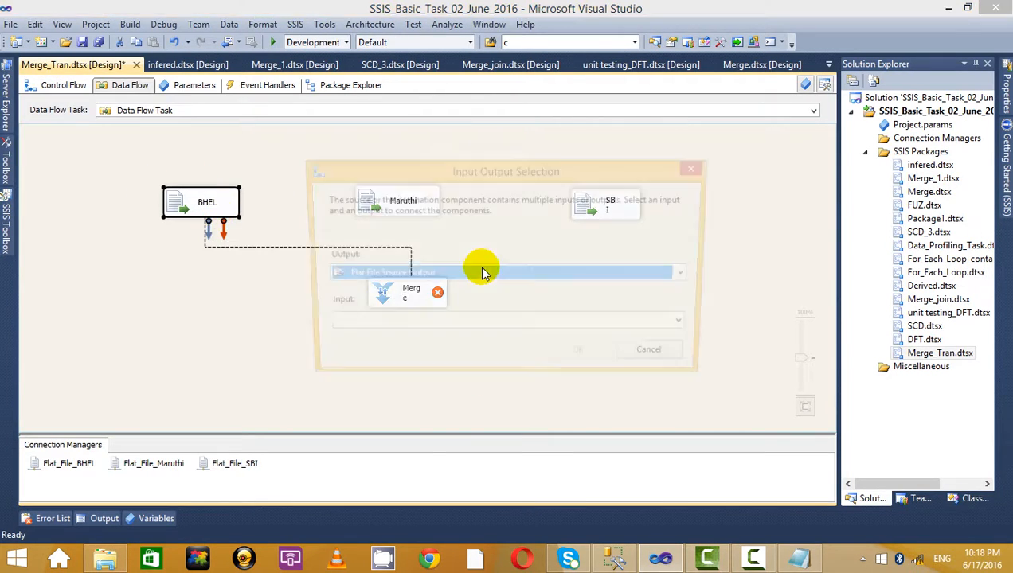
left_click(482, 274)
left_click(483, 292)
left_click(486, 326)
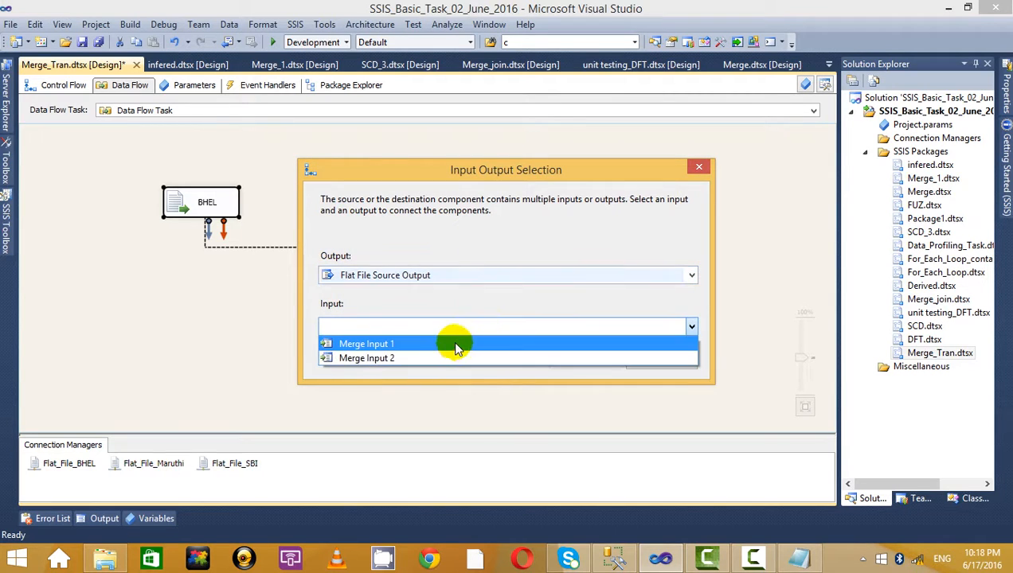
left_click(456, 356)
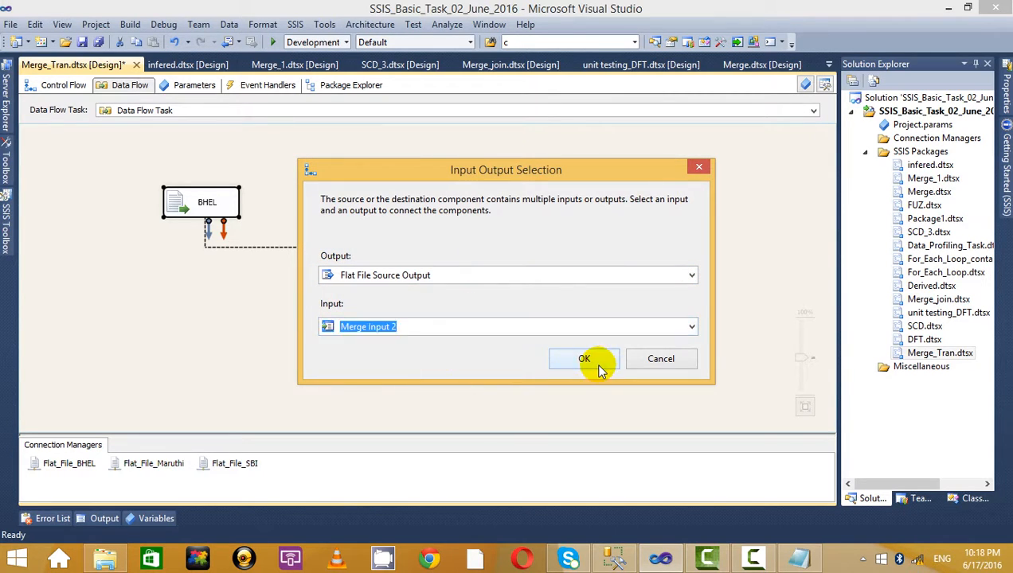
left_click(594, 363)
Connect the Maruthi source's output to the remaining input of the Merge transformation
left_click(412, 205)
left_click_drag(406, 230, 428, 299)
left_click(505, 271)
left_click(521, 270)
Try to connect the SBI source to the Merge transformation as a third input
left_click(603, 221)
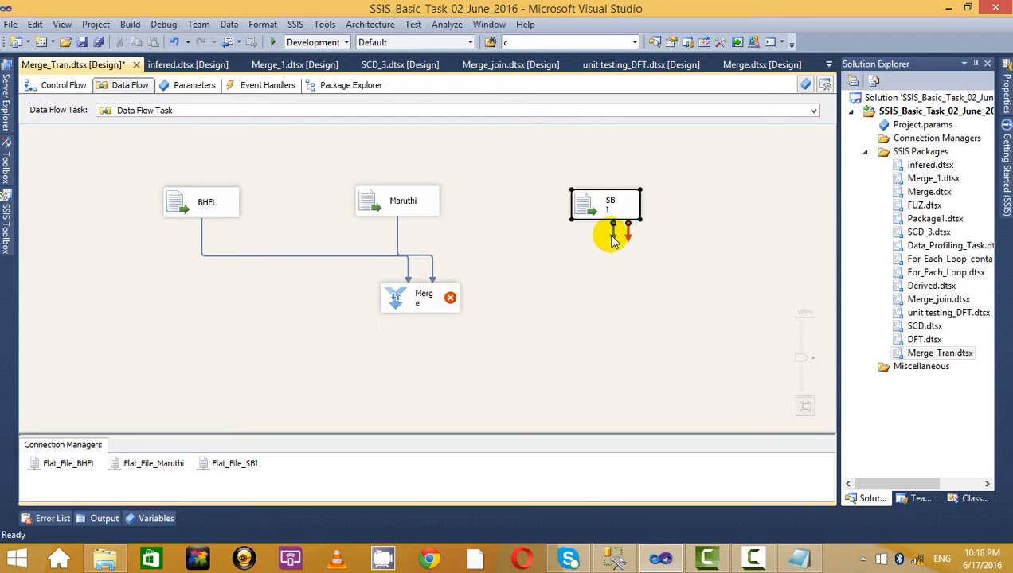
left_click_drag(613, 225, 449, 289)
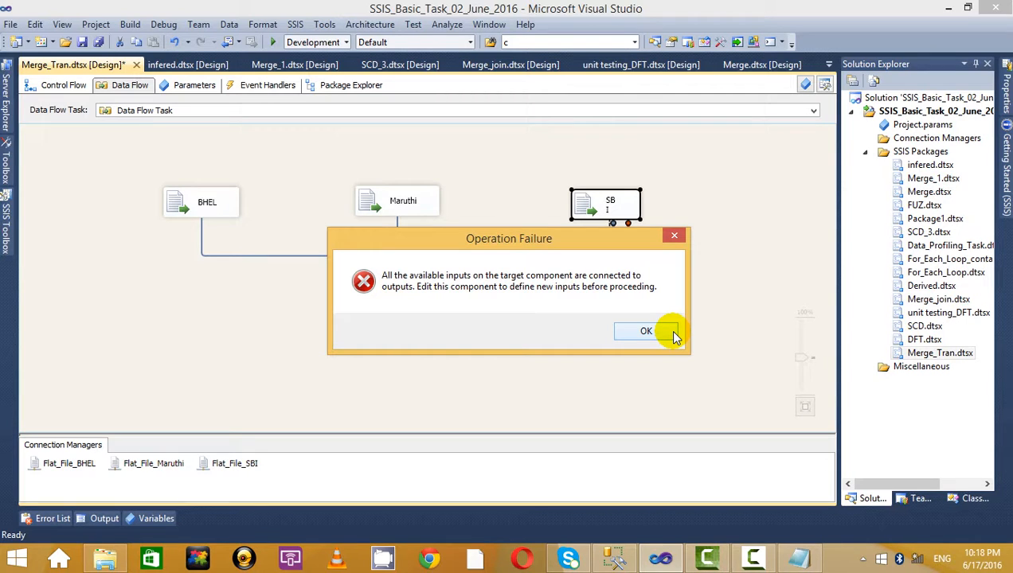
left_click(646, 331)
left_click_drag(402, 201, 428, 200)
left_click(610, 202)
left_click_drag(612, 238, 442, 295)
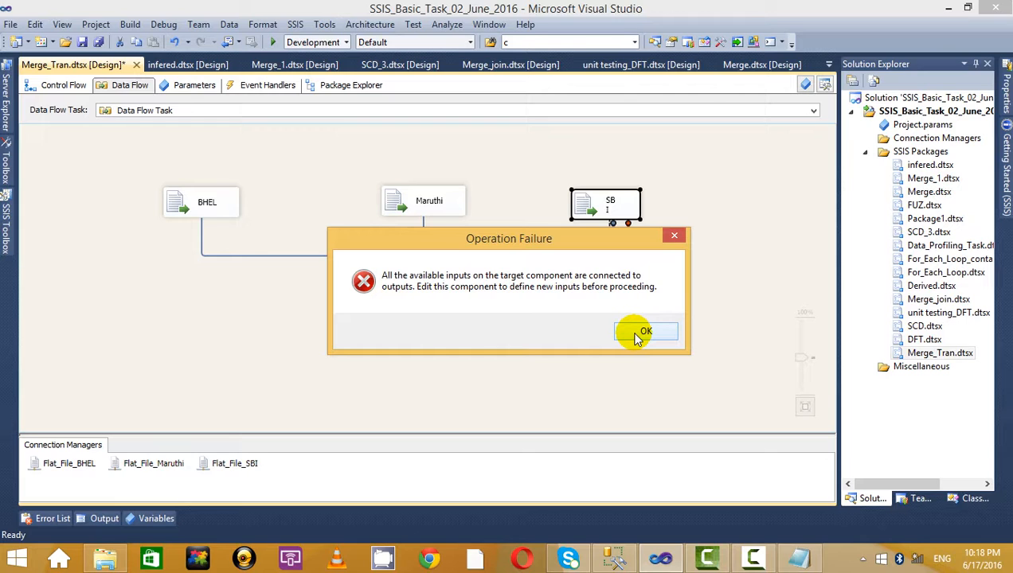
left_click(637, 338)
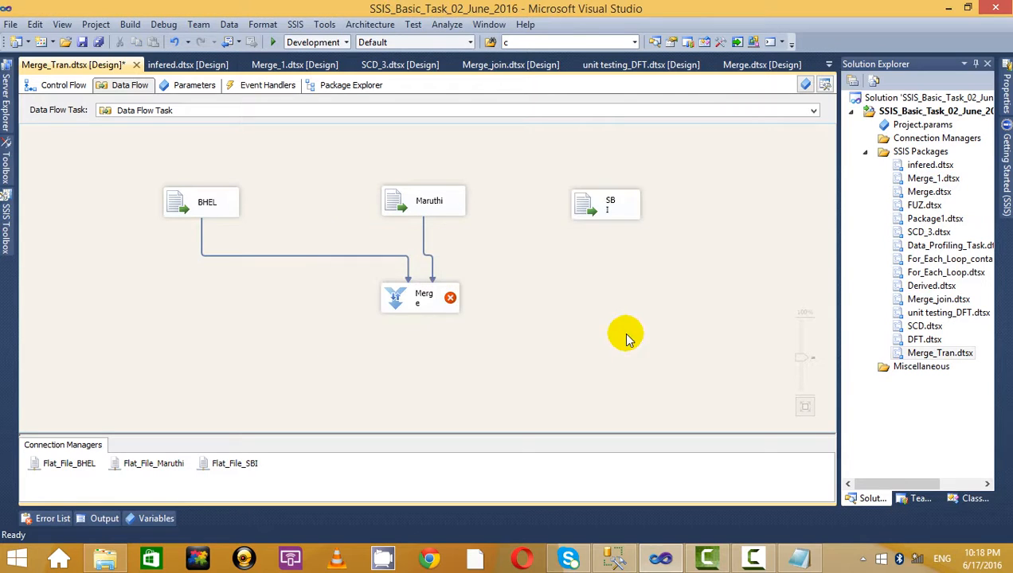
Reposition the Merge transformation between and below the BHEL and Maruthi sources
left_click(430, 315)
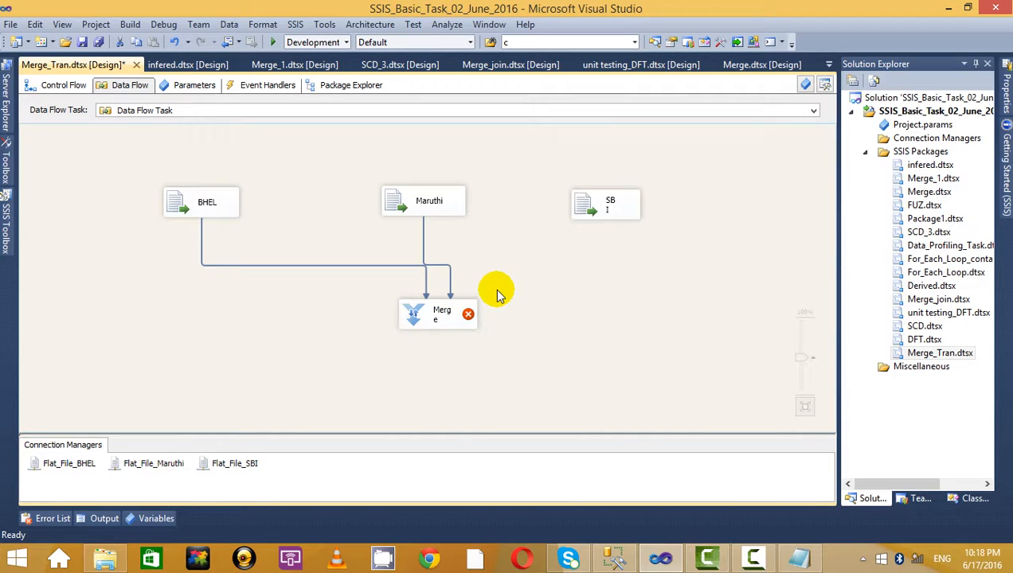
left_click(416, 304)
left_click_drag(444, 312, 401, 309)
Delete the SBI source from the data flow and move the Maruthi source into the space it occupied
left_click(570, 293)
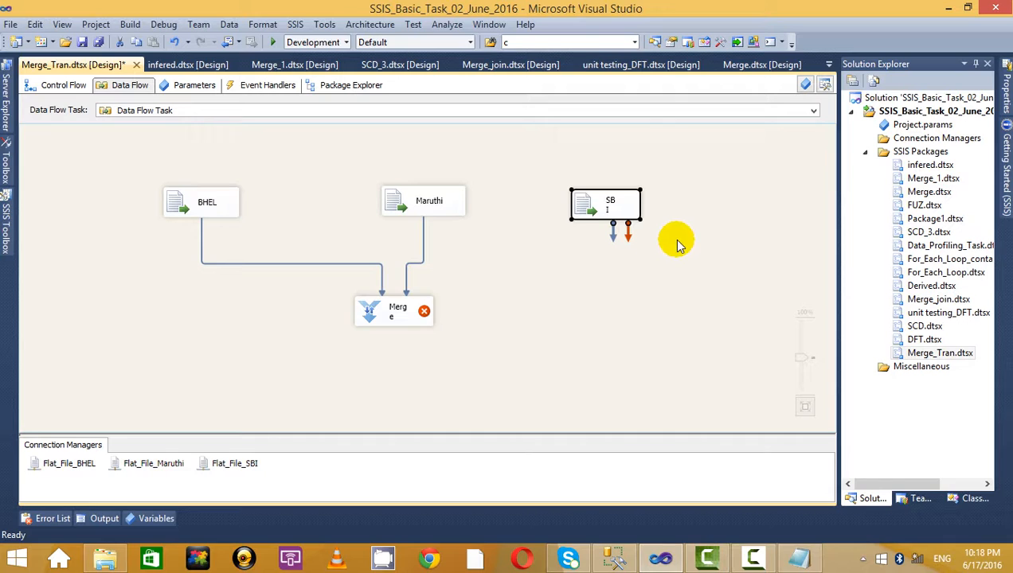
key("Delete")
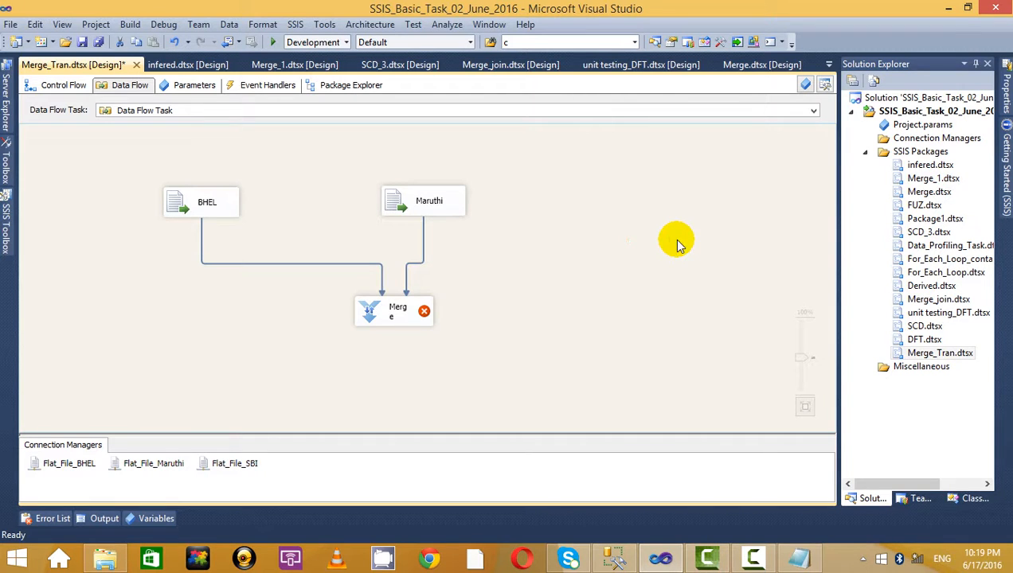
left_click_drag(434, 203, 550, 199)
Open the BHEL source's editor to check its connection manager, and close it without changes
left_click(188, 185)
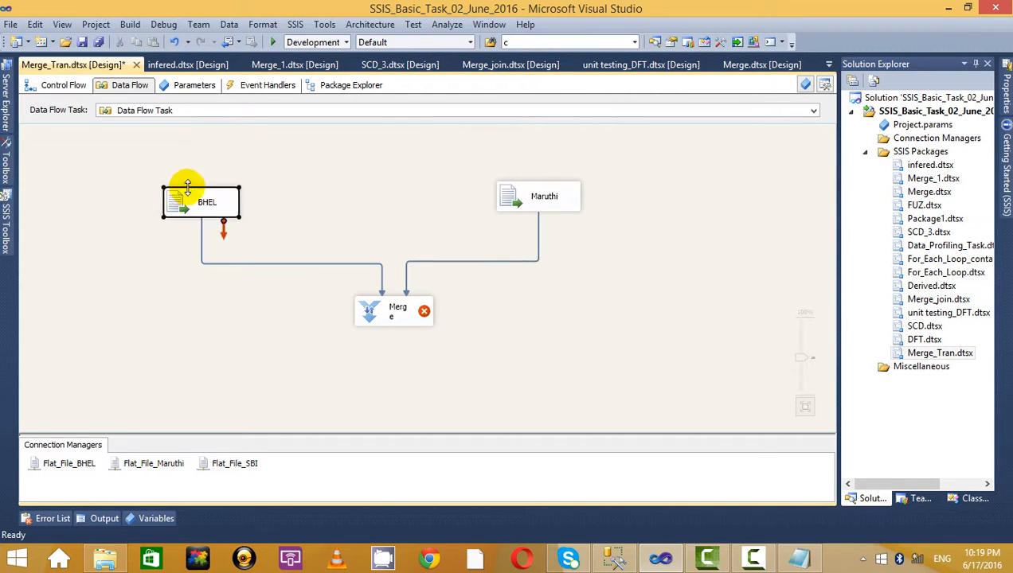
right_click(225, 208)
left_click(256, 219)
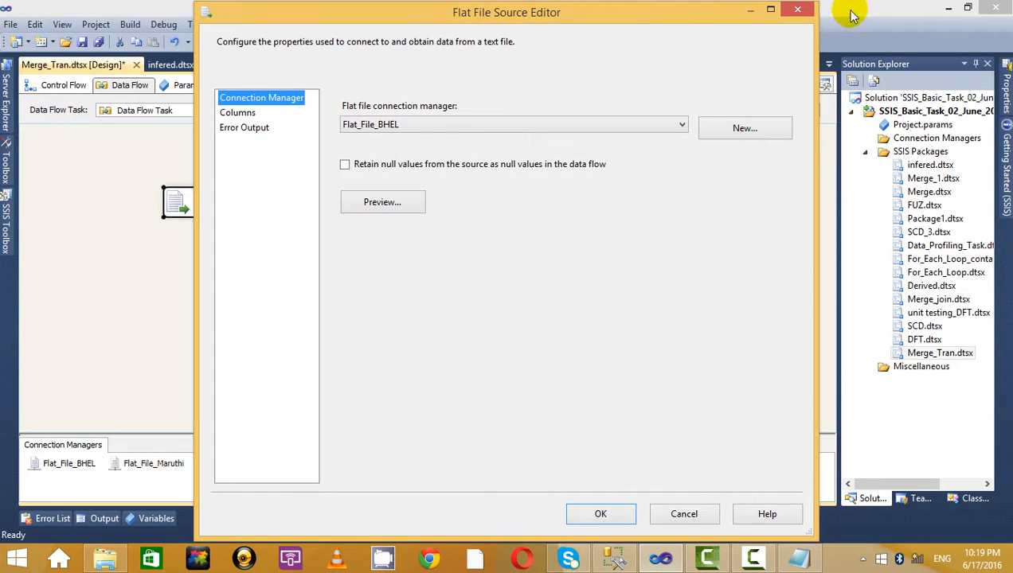
left_click(799, 11)
Delete the Merge transformation that shows an error from the data flow
mouse_move(422, 312)
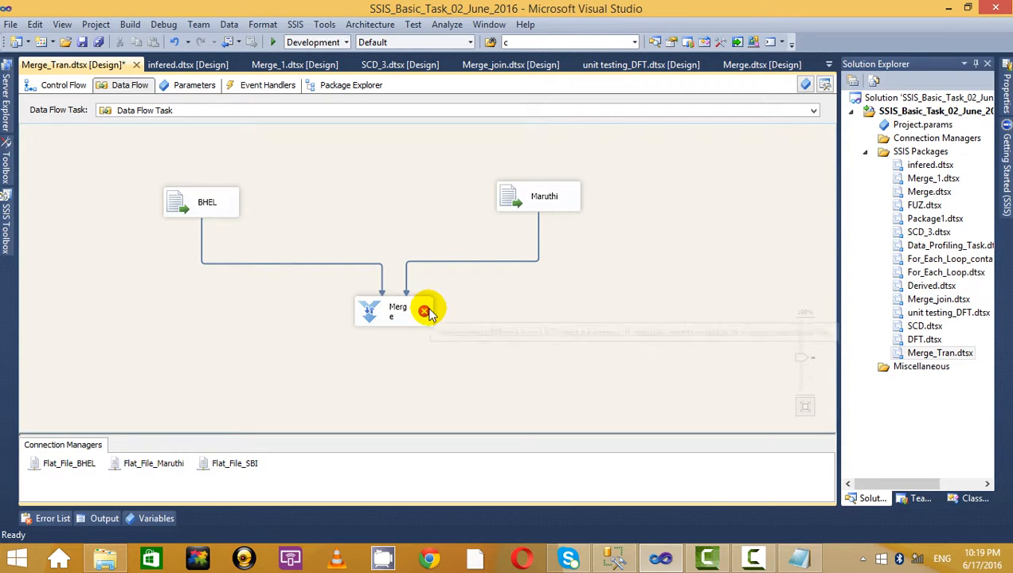
left_click(375, 317)
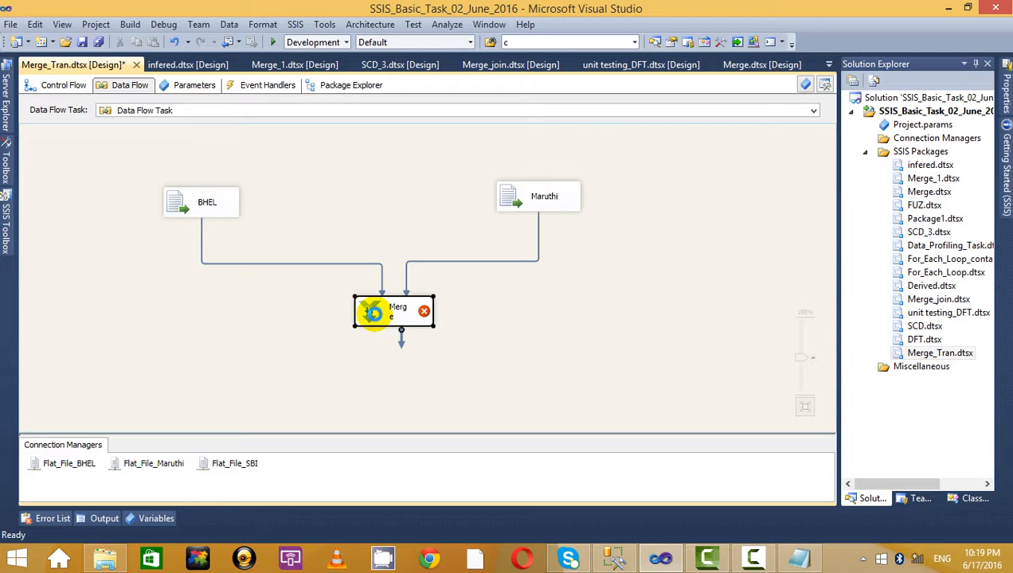
key("Delete")
left_click(6, 223)
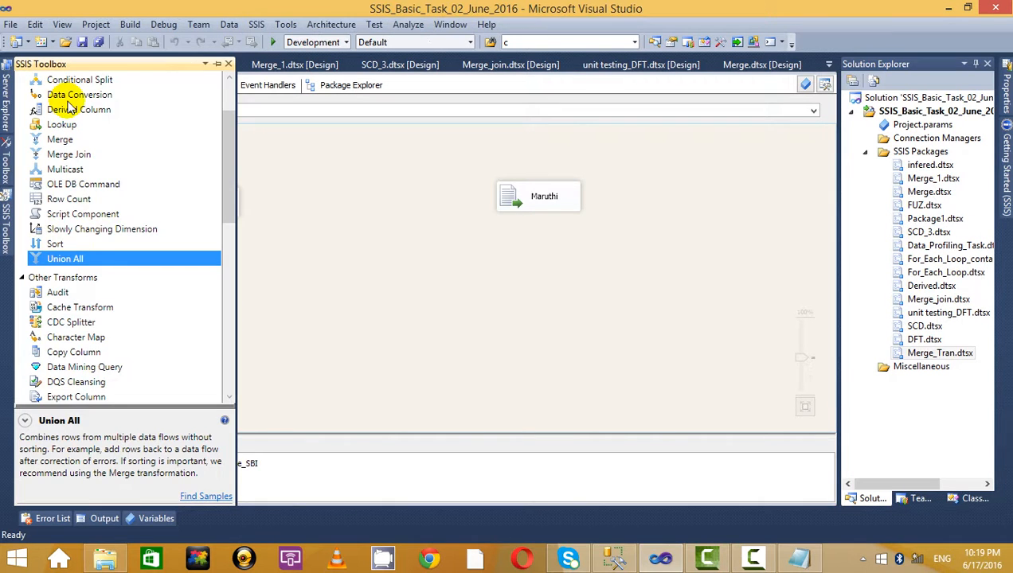
scroll(70, 108, "up", 2)
Review the BHEL source's columns and connection manager in its editor, and close it without changes
right_click(193, 200)
left_click(256, 217)
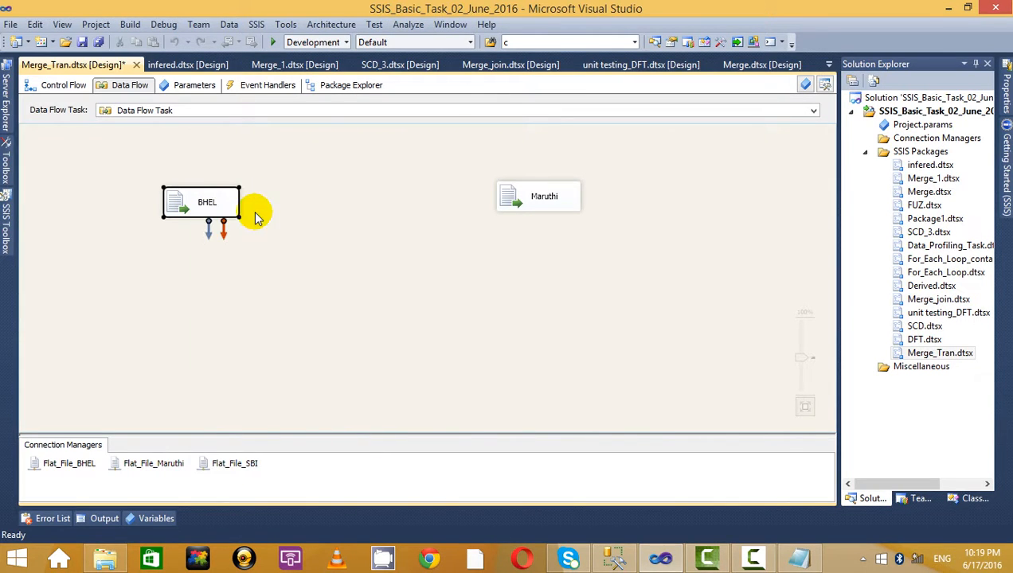
left_click(237, 112)
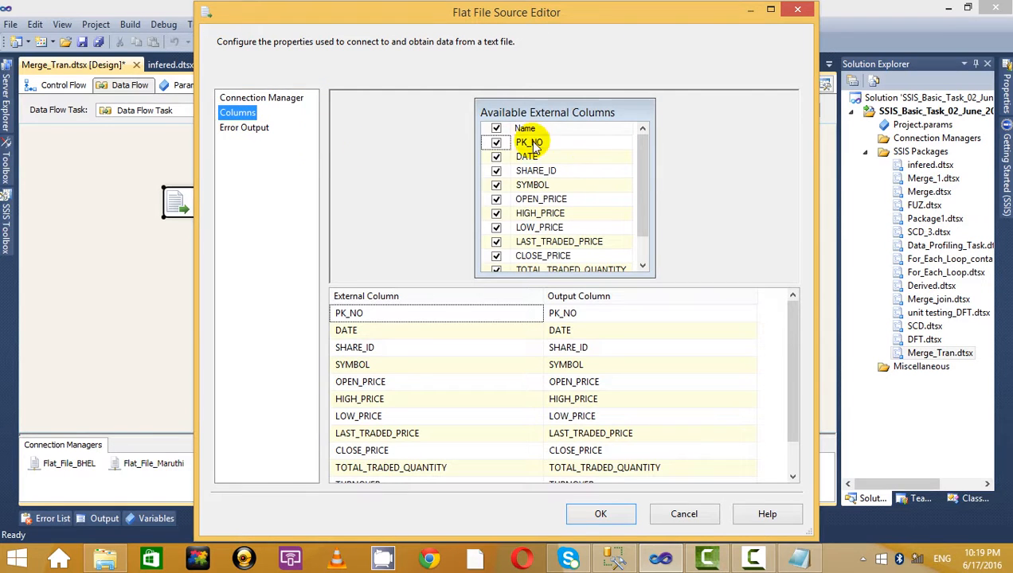
left_click(257, 98)
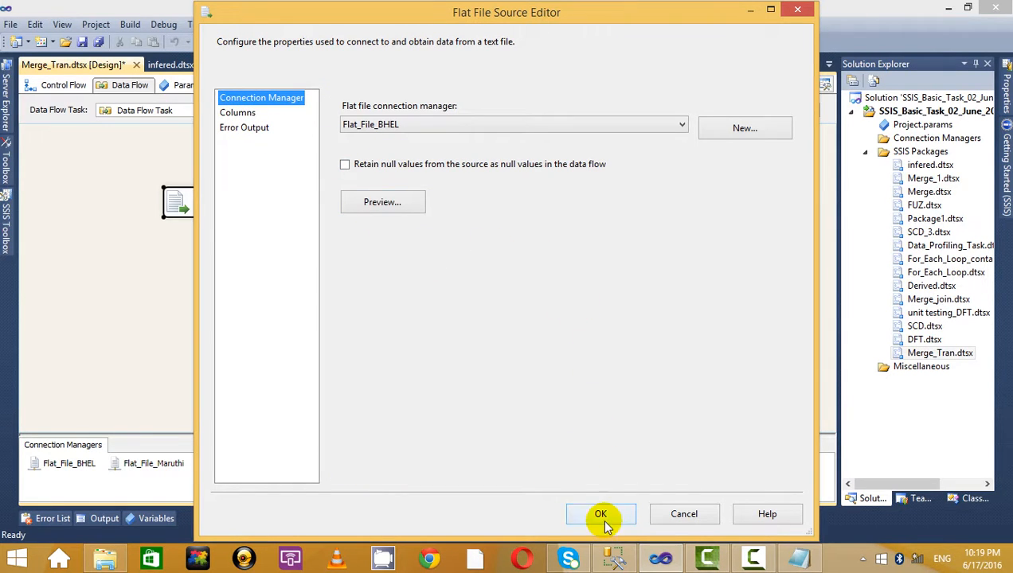
left_click(794, 11)
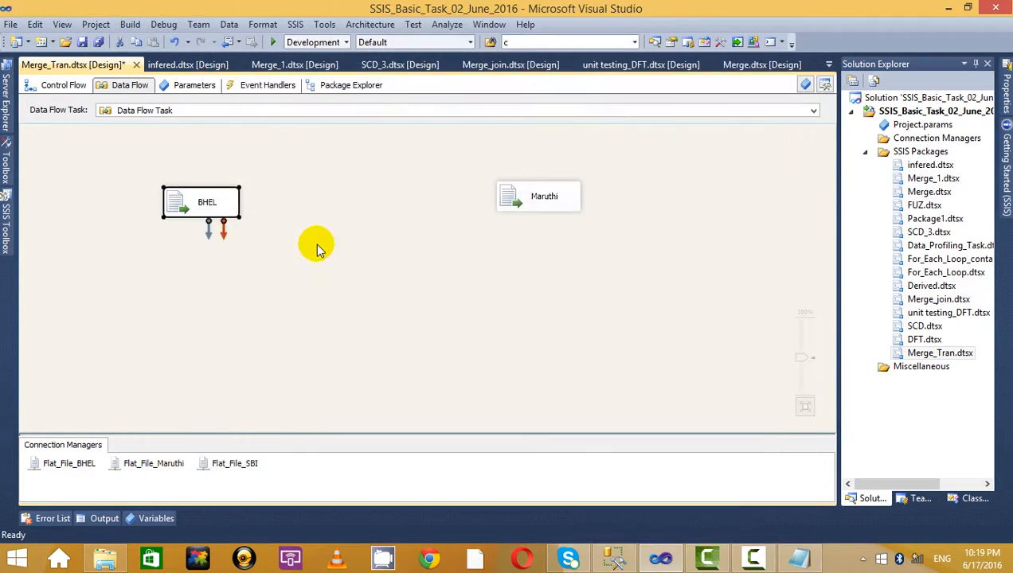
In the BHEL source's advanced editor, set IsSorted to True for the Flat File Source Output
right_click(219, 206)
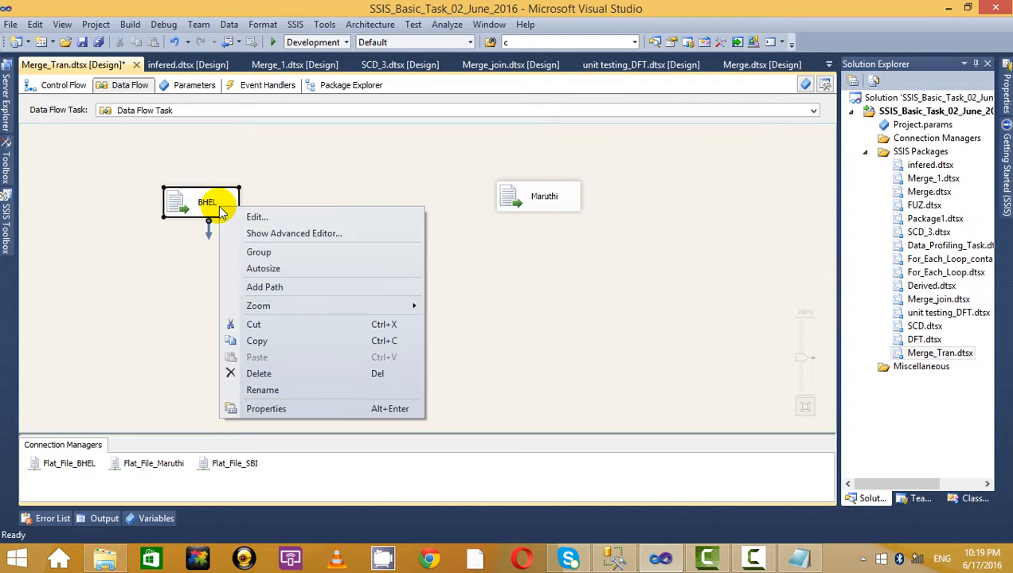
left_click(300, 234)
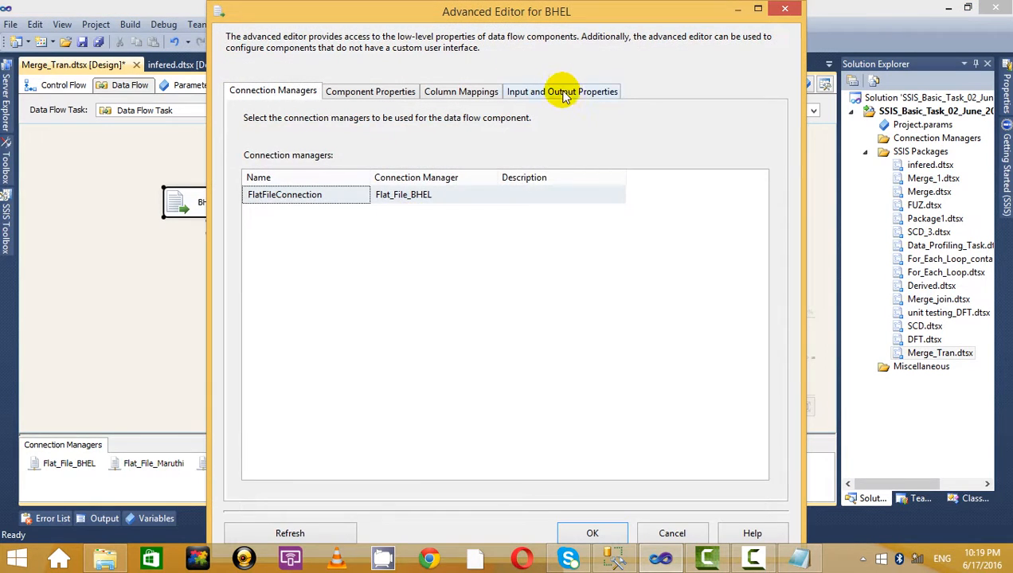
left_click(564, 95)
left_click(261, 172)
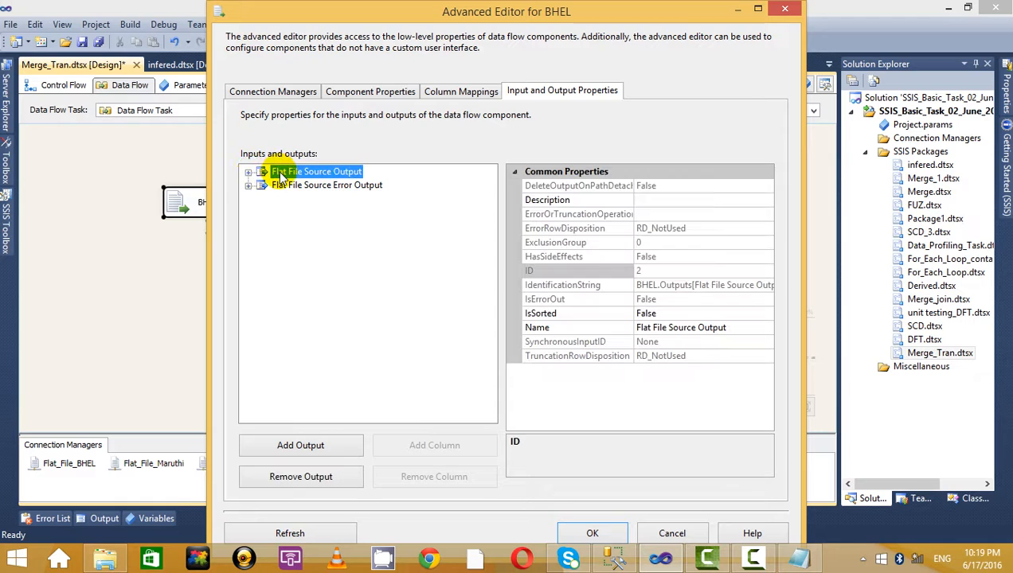
left_click(667, 312)
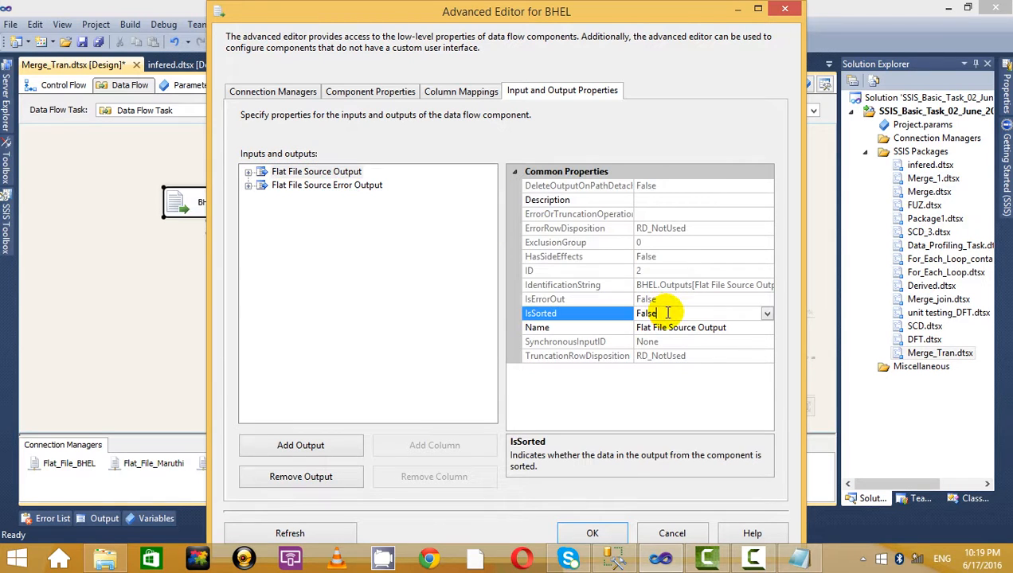
left_click(766, 313)
left_click(678, 324)
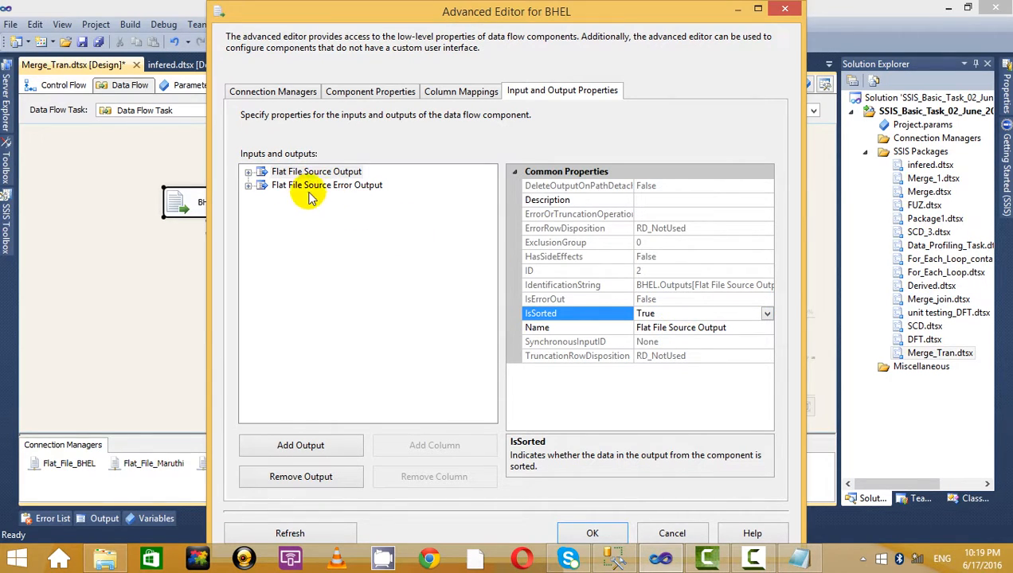
Set SortKeyPosition to 1 for BHEL's PK_NO output column and accept the advanced editor changes
left_click(249, 172)
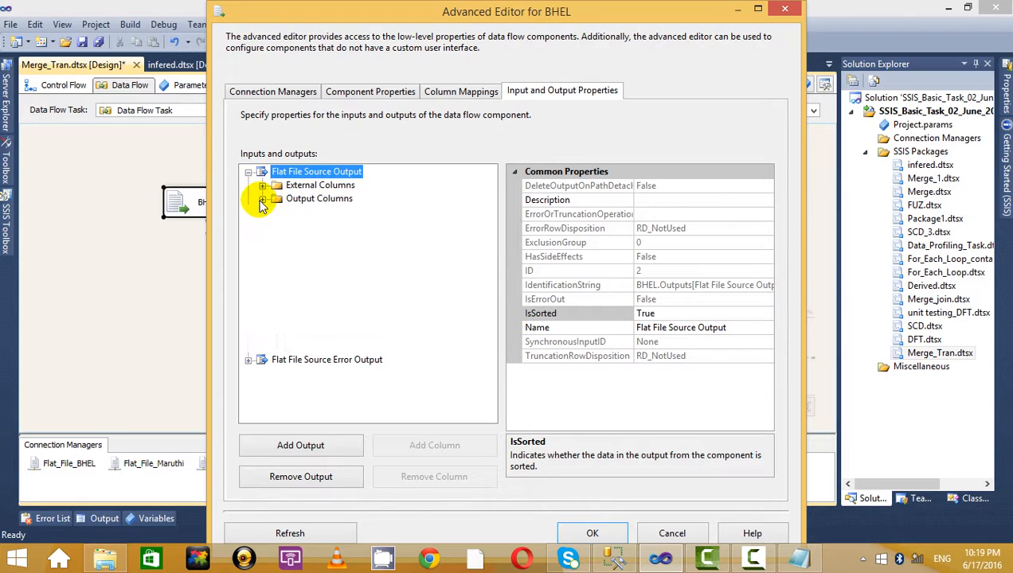
left_click(262, 198)
left_click(312, 212)
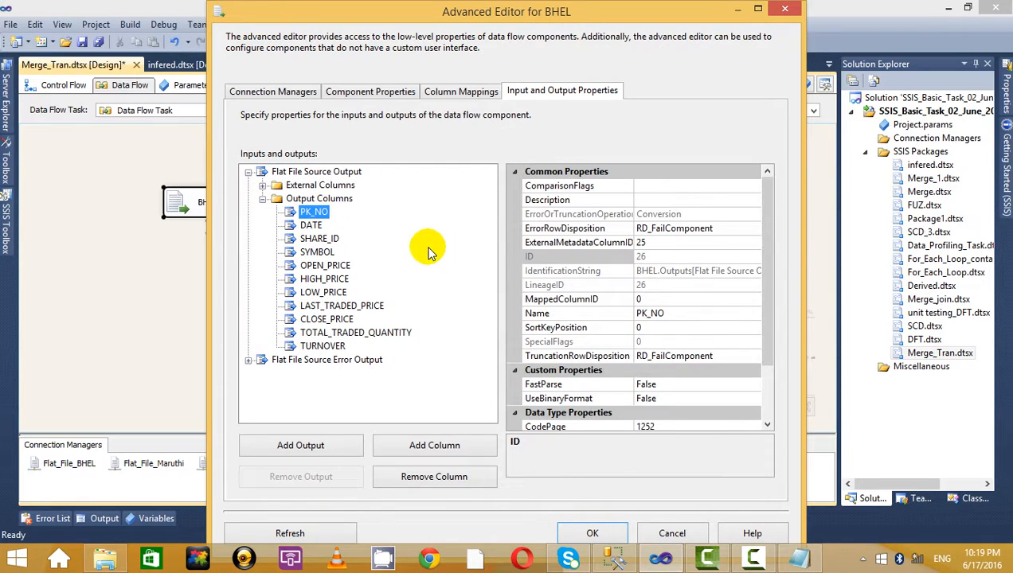
left_click(659, 333)
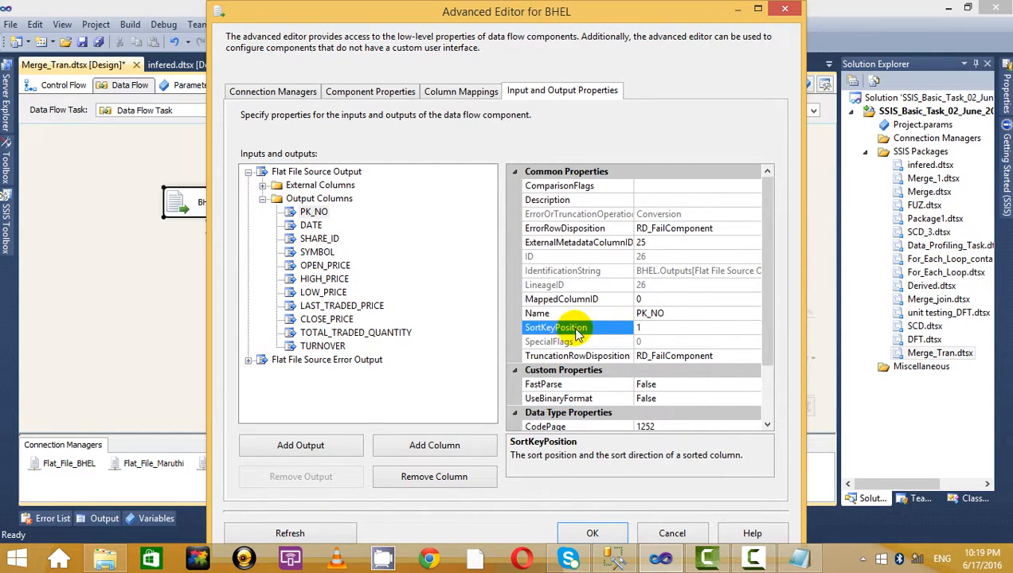
type("1")
left_click(592, 534)
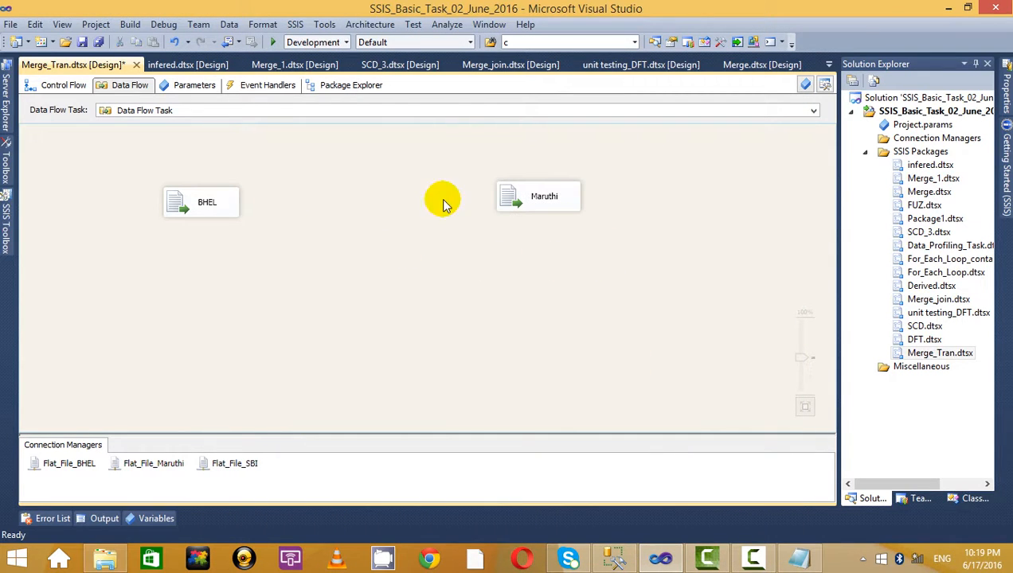
In the Maruthi source's advanced editor, set IsSorted to True for the Flat File Source Output
right_click(554, 199)
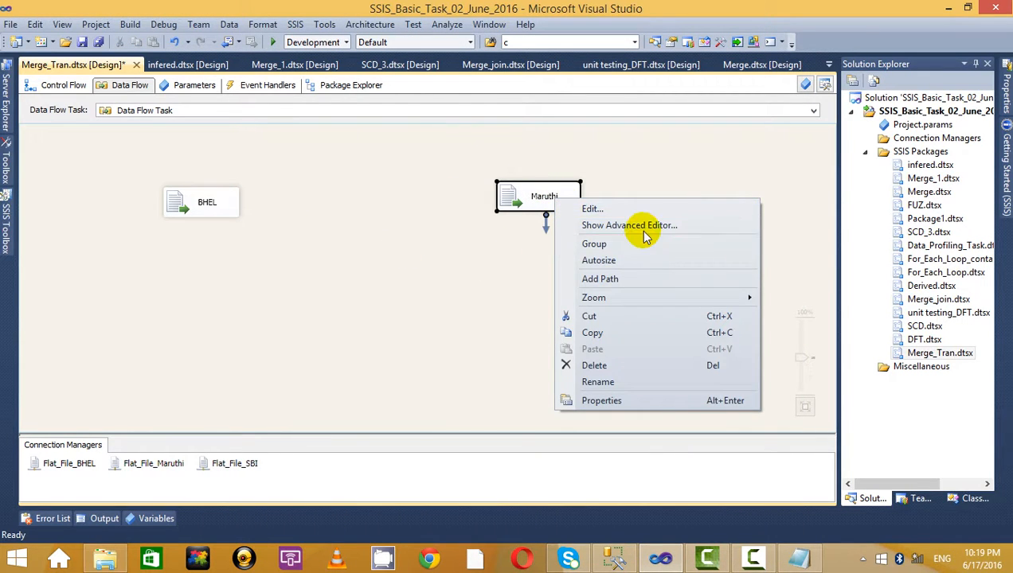
left_click(641, 225)
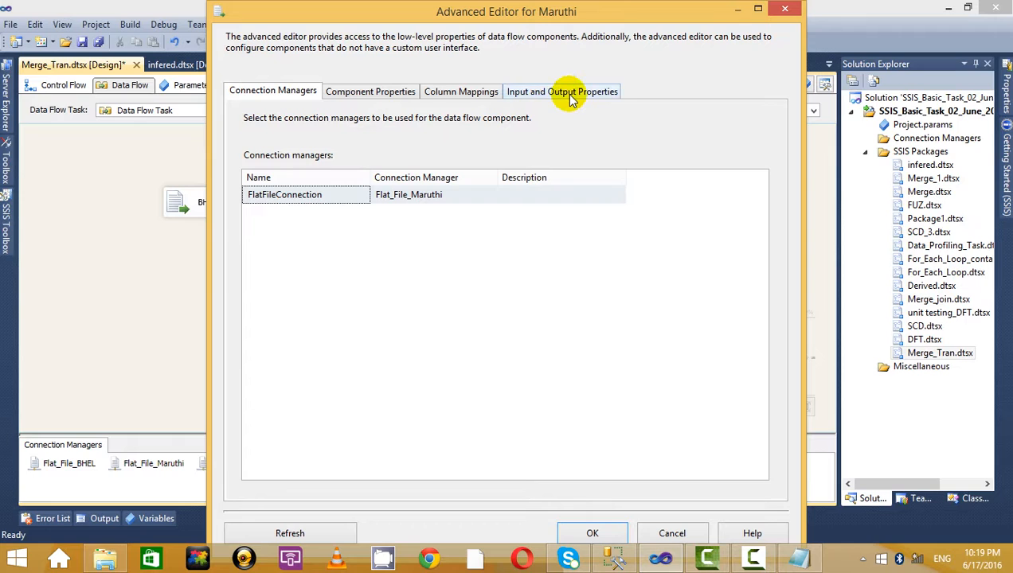
left_click(569, 92)
left_click(293, 173)
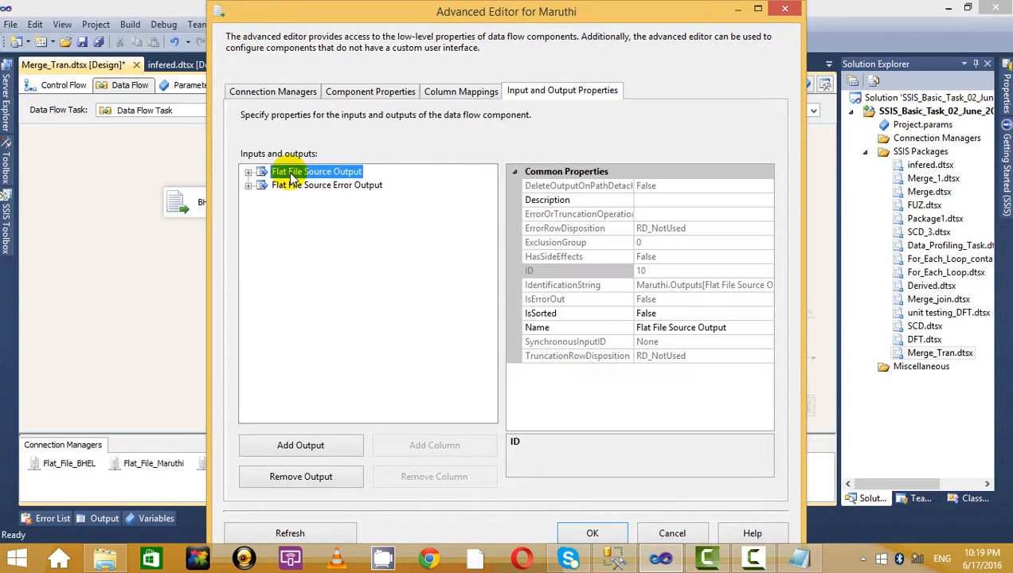
left_click(685, 313)
left_click(765, 315)
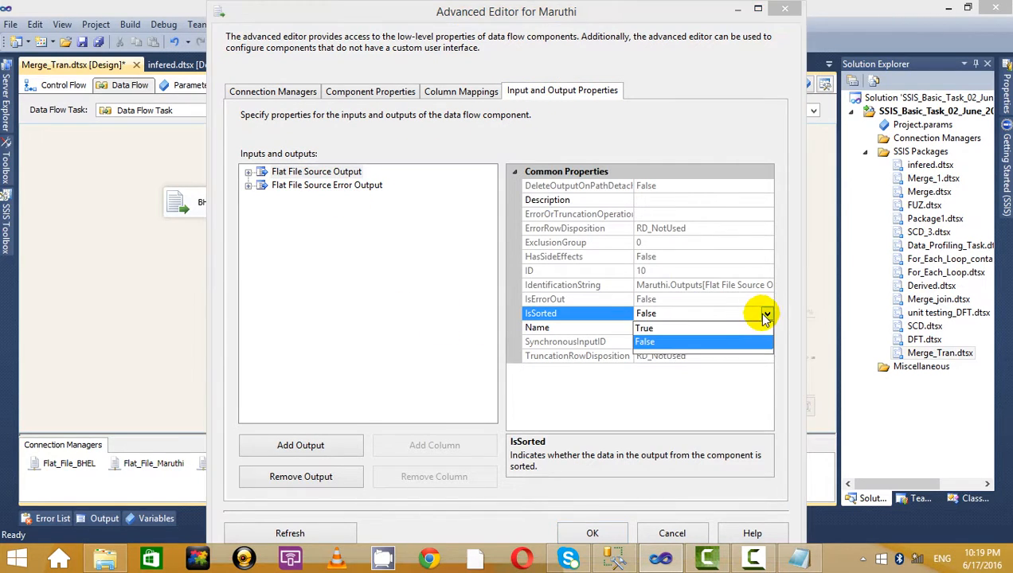
left_click(693, 327)
Set SortKeyPosition to 1 for Maruthi's PK_NO output column and accept the advanced editor changes
left_click(249, 173)
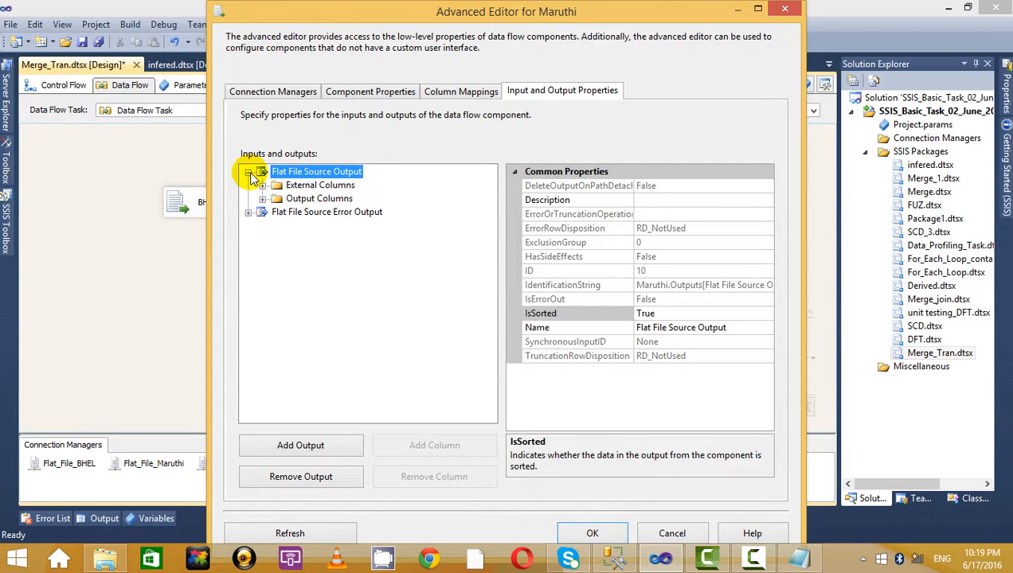
left_click(263, 198)
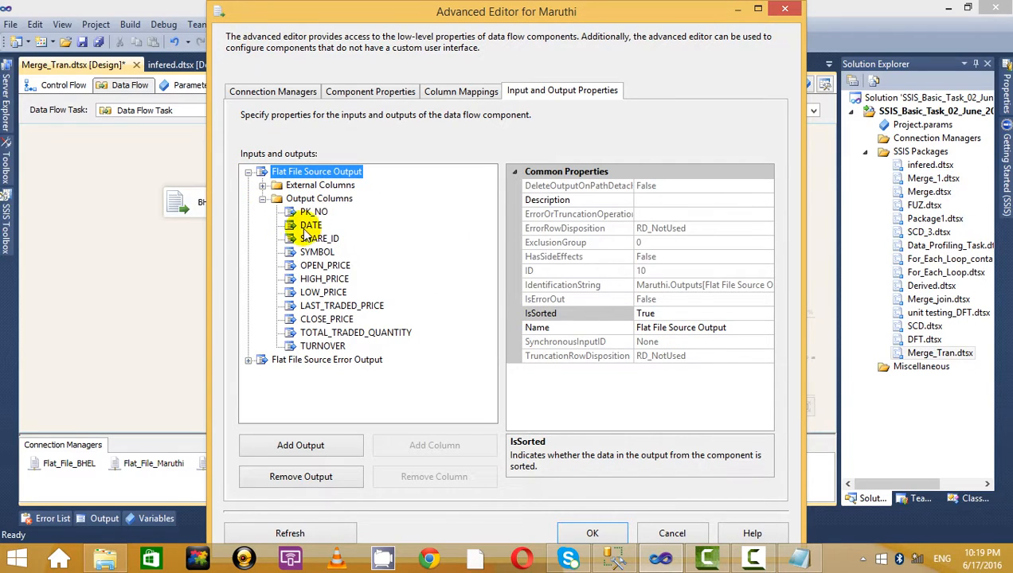
left_click(316, 214)
left_click(656, 328)
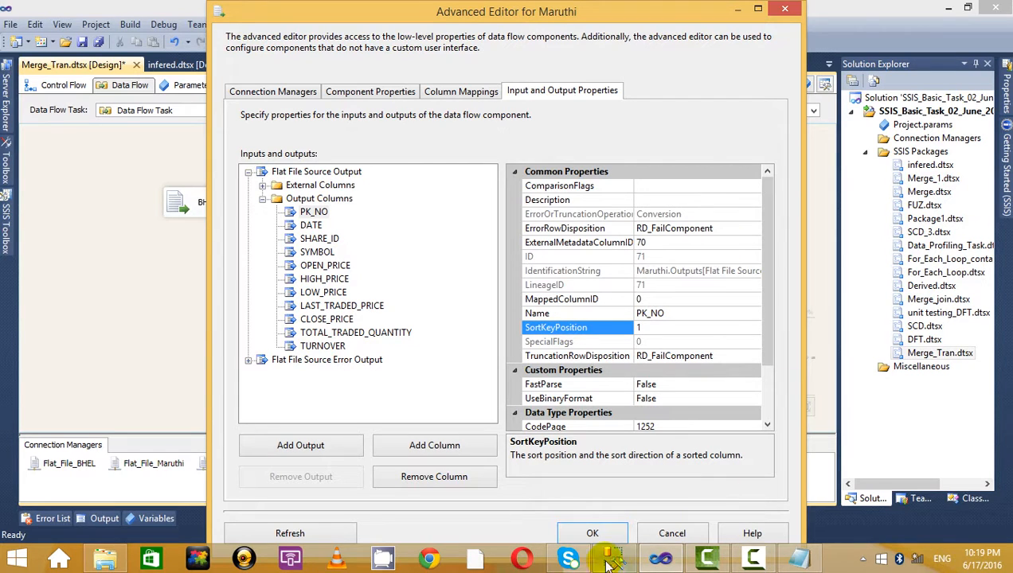
left_click(590, 533)
Add a Merge transformation below the sources and connect BHEL's Flat File Source Output to Merge Input 1
left_click(6, 231)
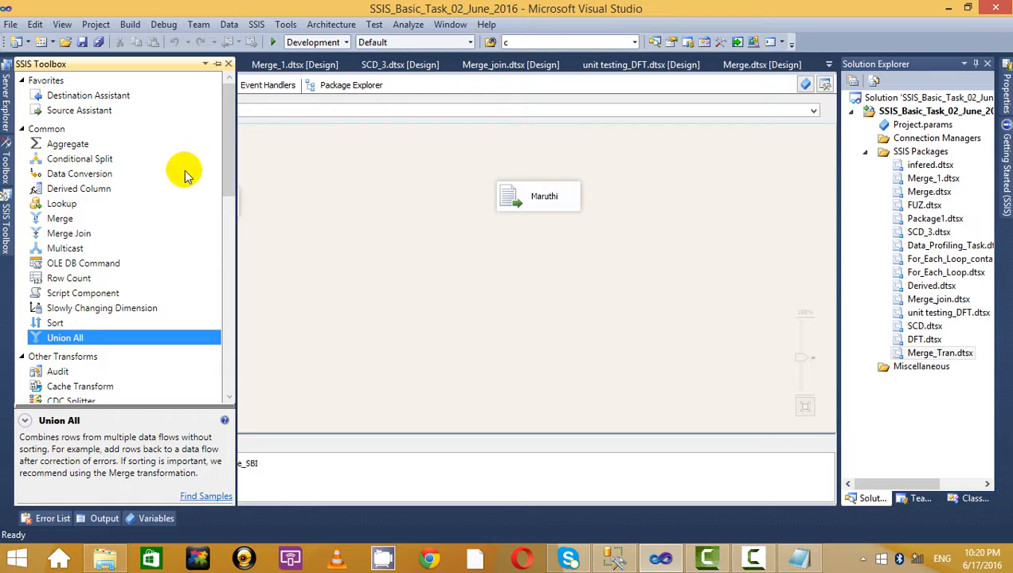
left_click_drag(59, 220, 297, 271)
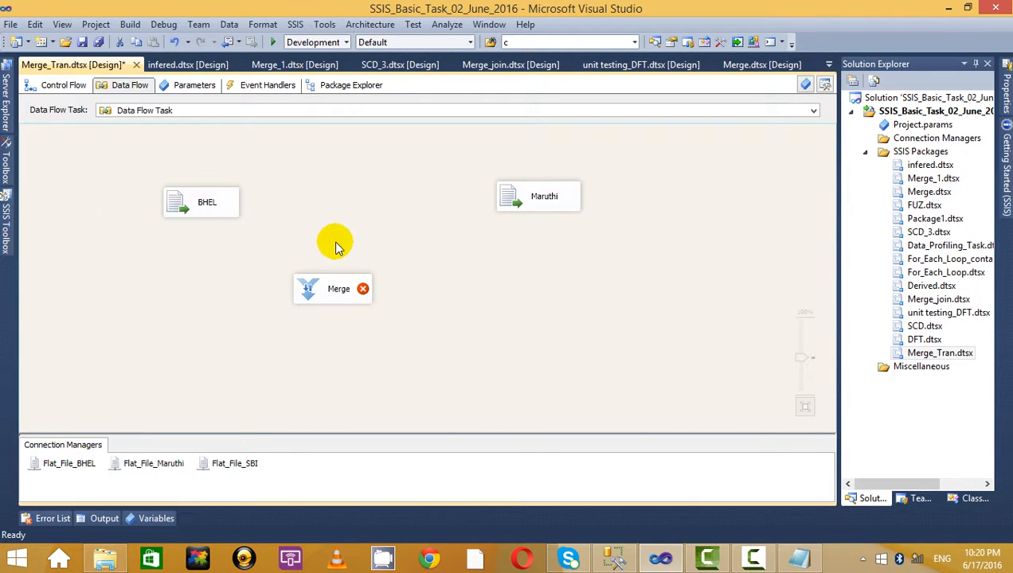
left_click_drag(206, 239, 306, 289)
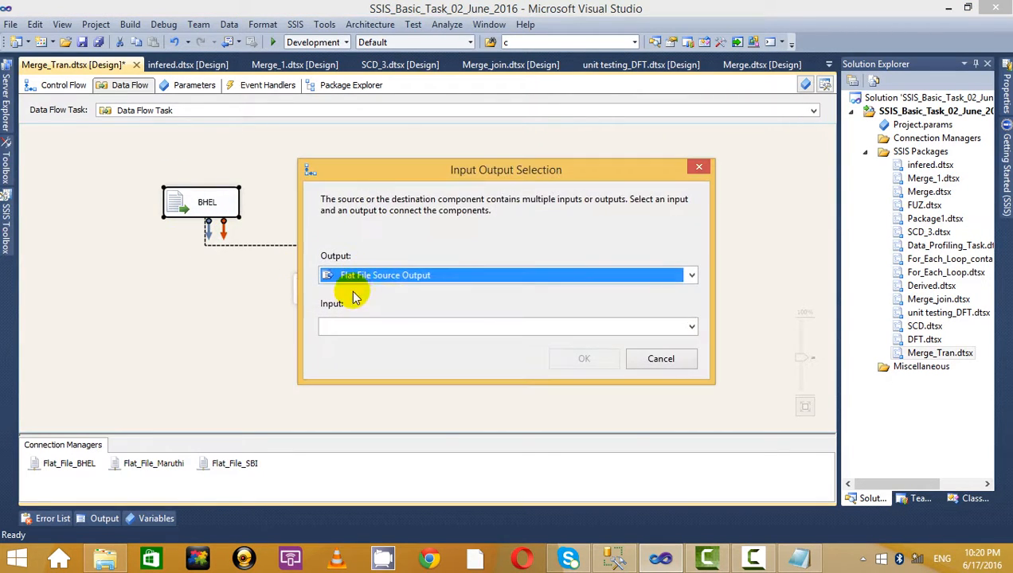
left_click(402, 326)
left_click(439, 275)
left_click(442, 294)
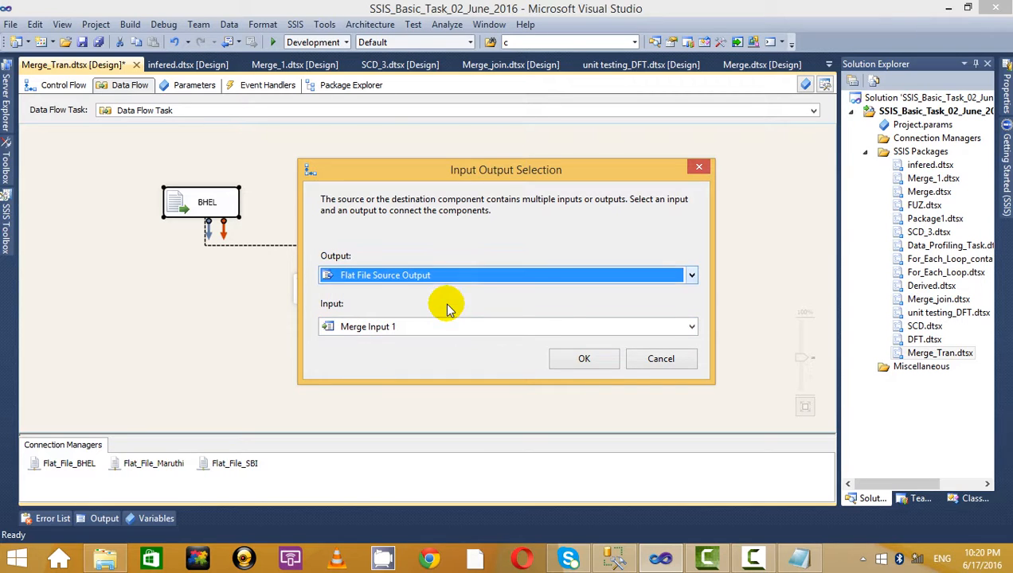
left_click(584, 359)
Move the Merge transformation closer to the Maruthi source and connect Maruthi's output to it as the second input
left_click_drag(372, 296, 477, 318)
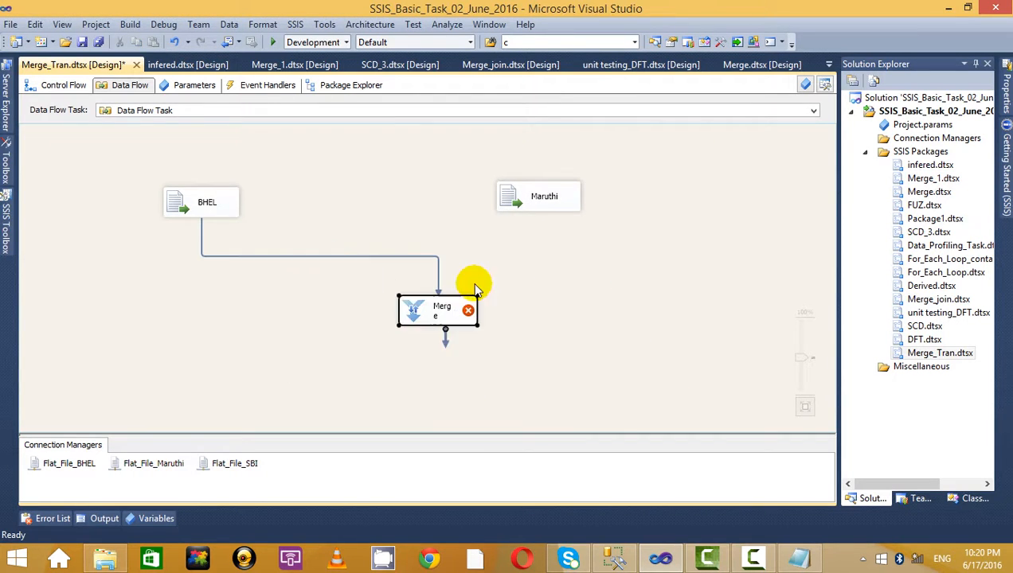
left_click(525, 196)
left_click_drag(545, 225, 470, 311)
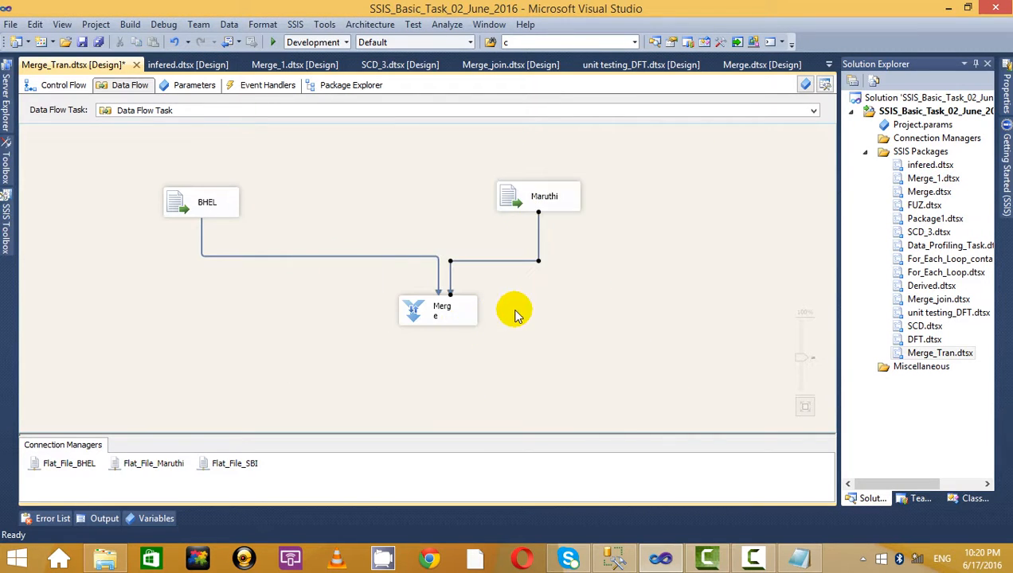
Check and accept the column mappings in the Merge transformation's editor, and widen its box on the canvas
right_click(443, 315)
left_click(536, 329)
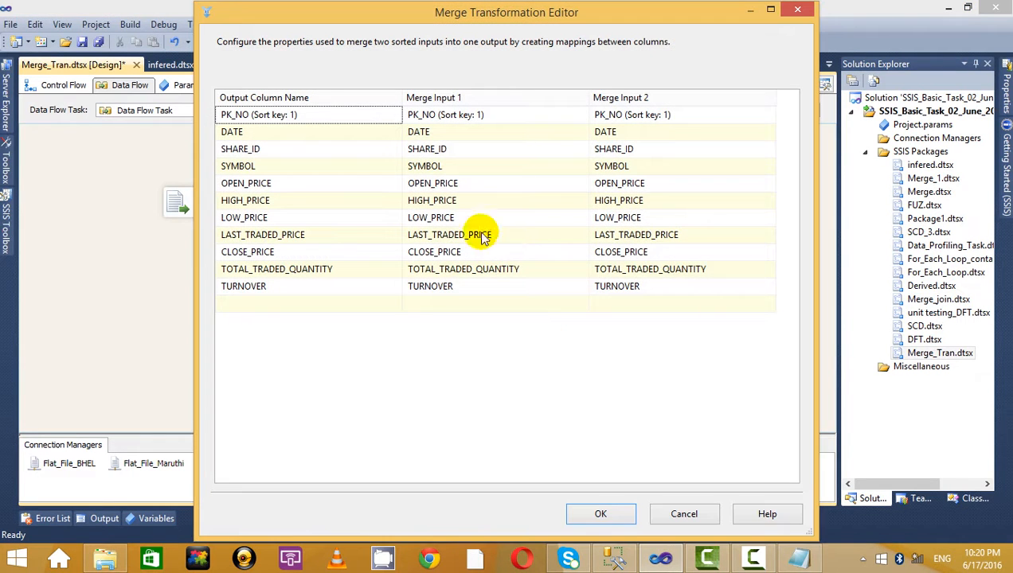
left_click(602, 513)
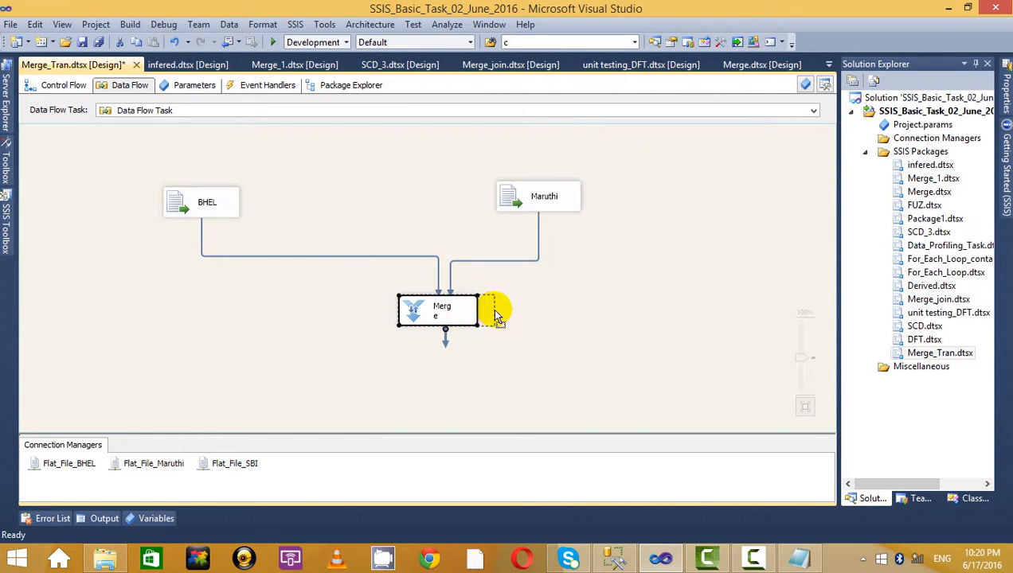
left_click_drag(495, 316, 502, 316)
Add a Union All transformation below and to the right of Merge, and connect the Merge output to it
mouse_move(7, 219)
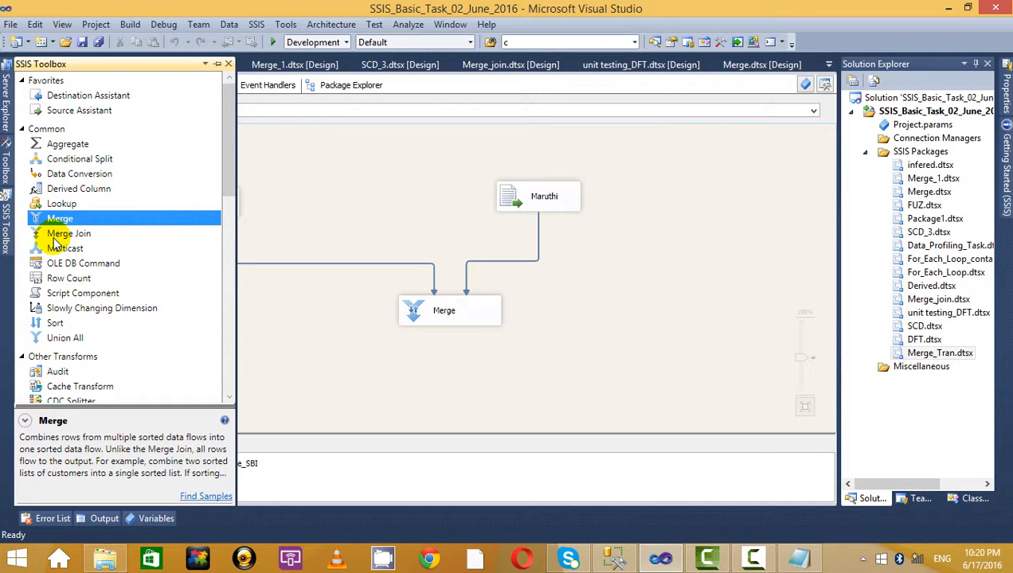
left_click(339, 358)
mouse_move(6, 244)
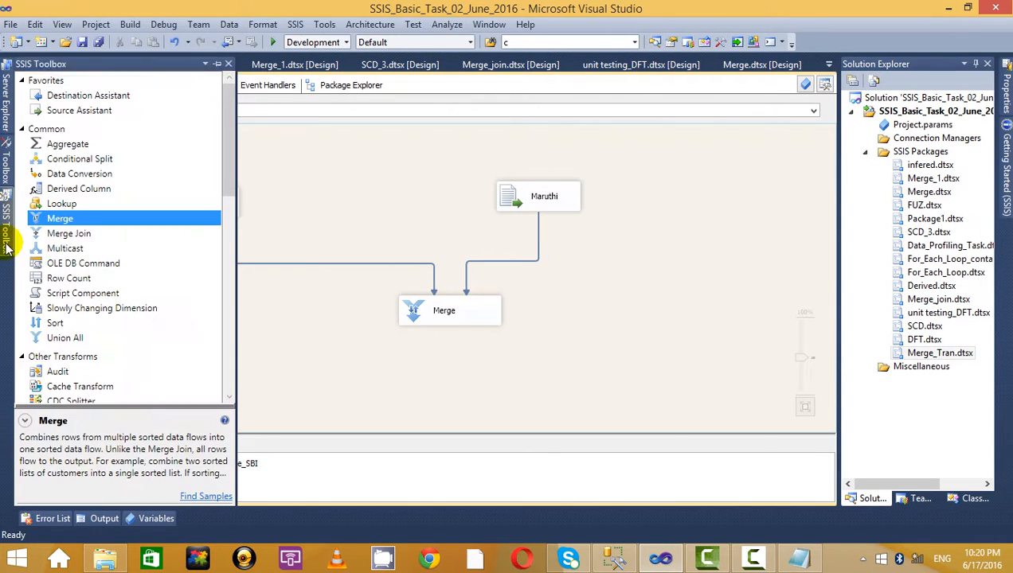
left_click(53, 341)
left_click_drag(613, 382, 610, 381)
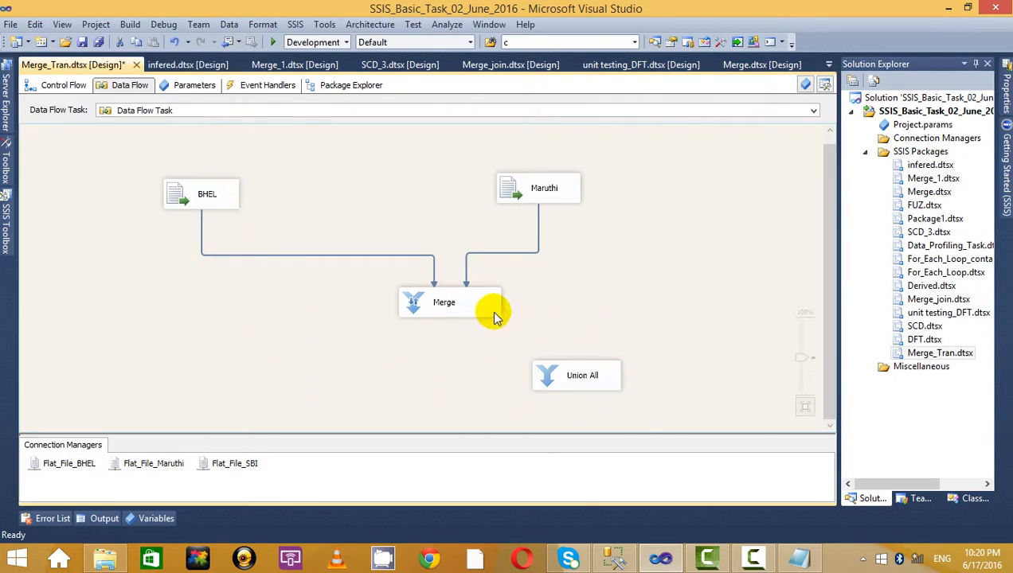
left_click(477, 310)
left_click_drag(457, 337, 585, 374)
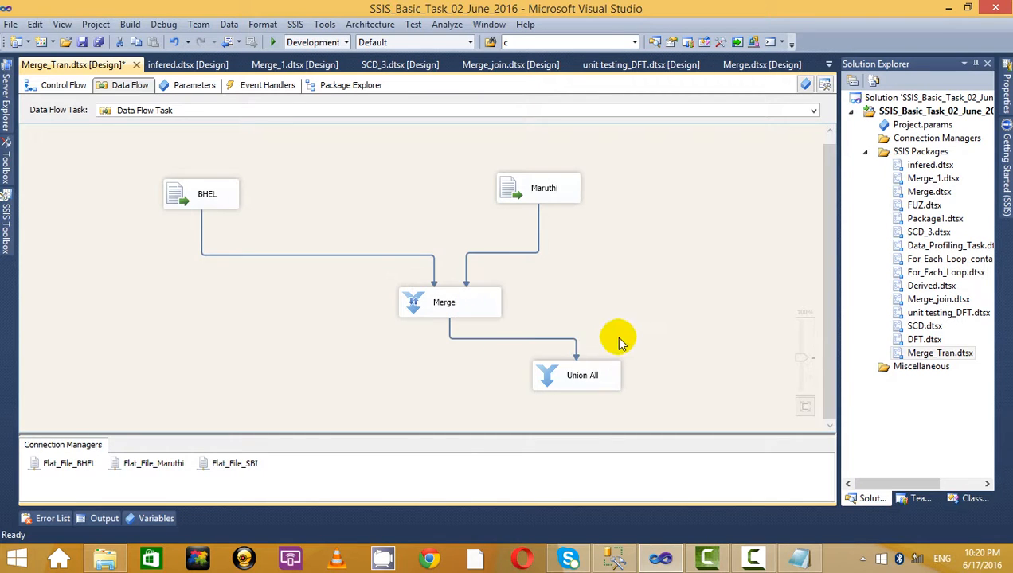
Enable a data viewer on the path from Merge to Union All, and move Union All slightly further from Merge
right_click(534, 342)
left_click(633, 383)
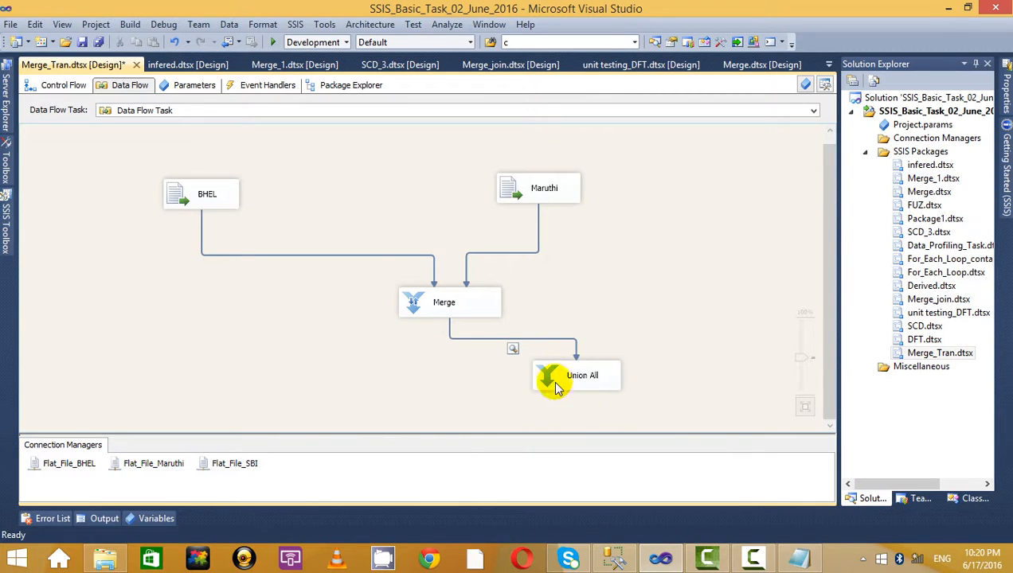
left_click_drag(554, 384, 580, 402)
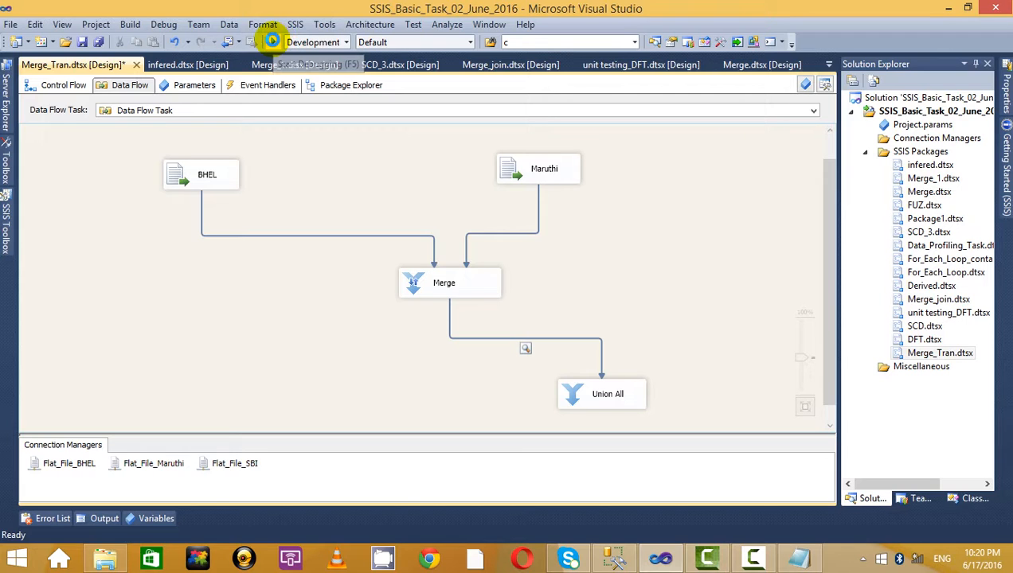
Run the package, examine how BHEL and Maruthi rows are merged in the maximized data viewer, and end the debugging run
left_click(272, 40)
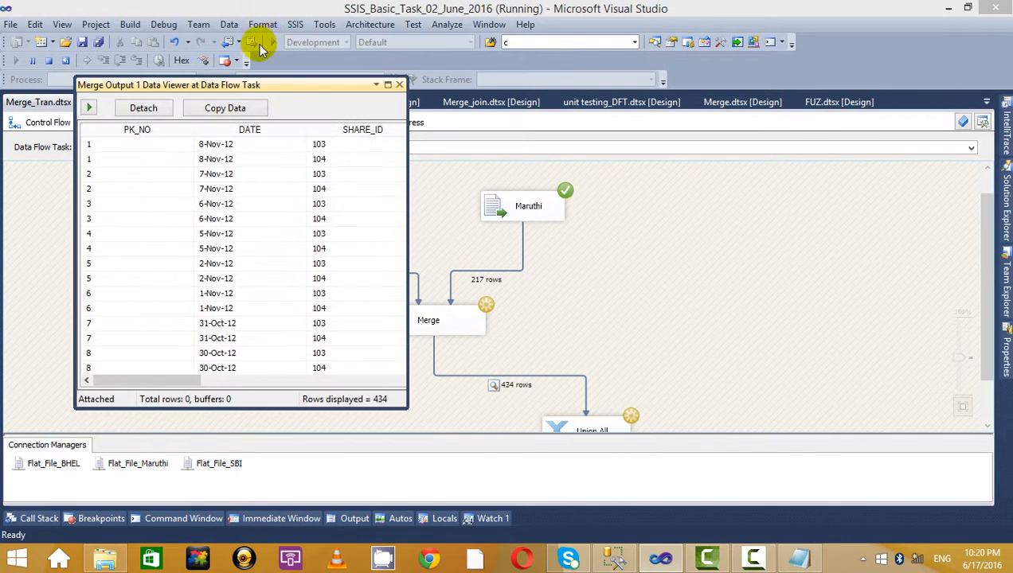
left_click(388, 85)
left_click(408, 126)
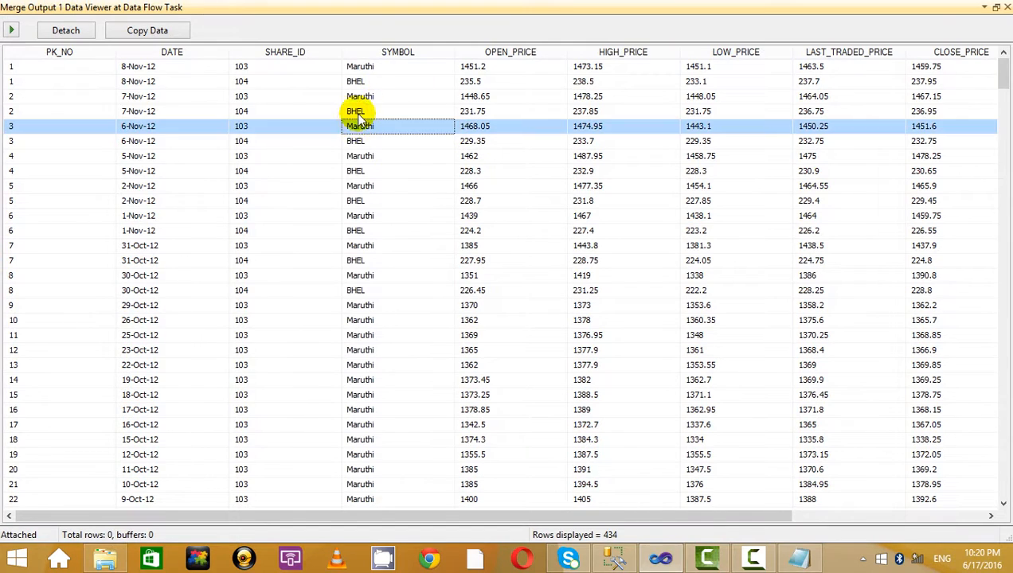
left_click(369, 66)
left_click(370, 96)
left_click(369, 139)
scroll(369, 140, "down", 20)
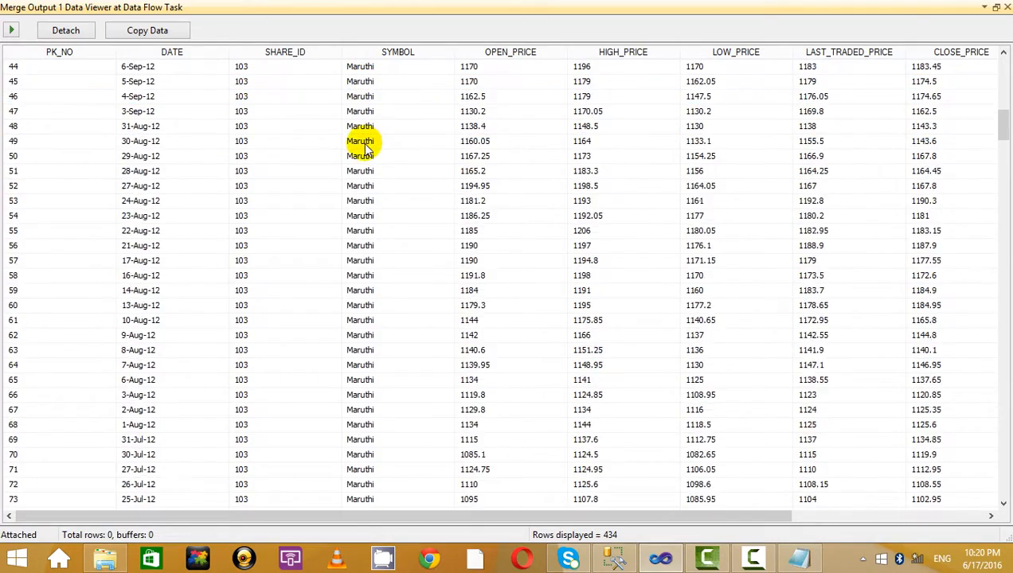
left_click_drag(997, 195, 988, 75)
left_click(930, 191)
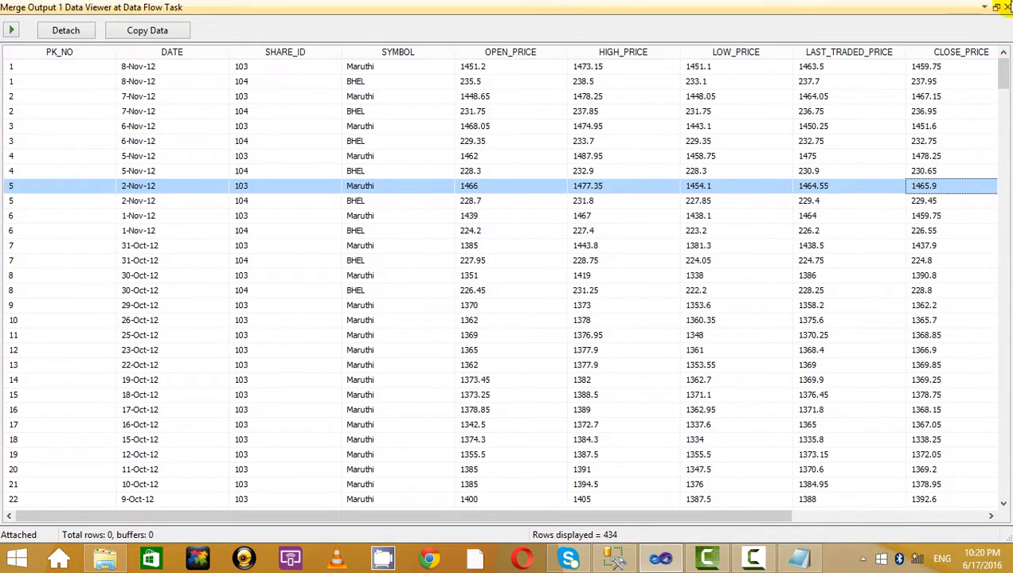
left_click(1007, 7)
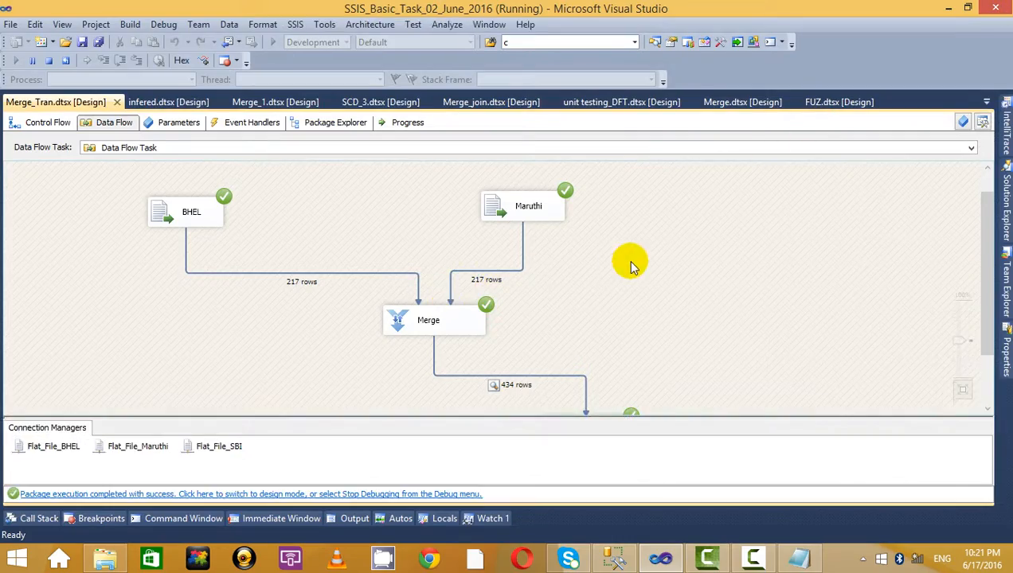
left_click(49, 61)
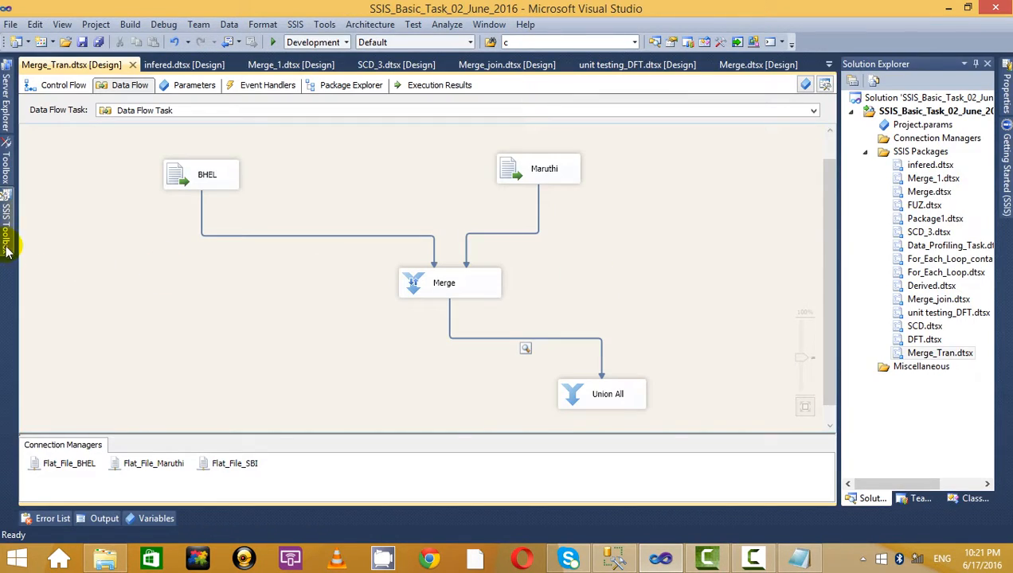
Add two Sort transformations to the data flow, one between BHEL and Merge and one below and to the right of Maruthi
left_click(9, 248)
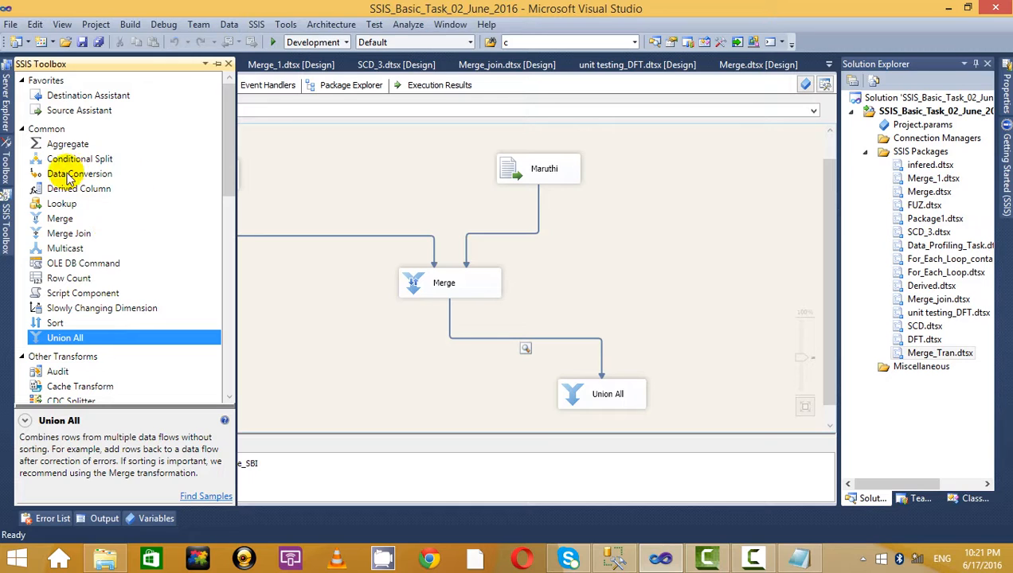
left_click_drag(57, 323, 340, 228)
mouse_move(8, 244)
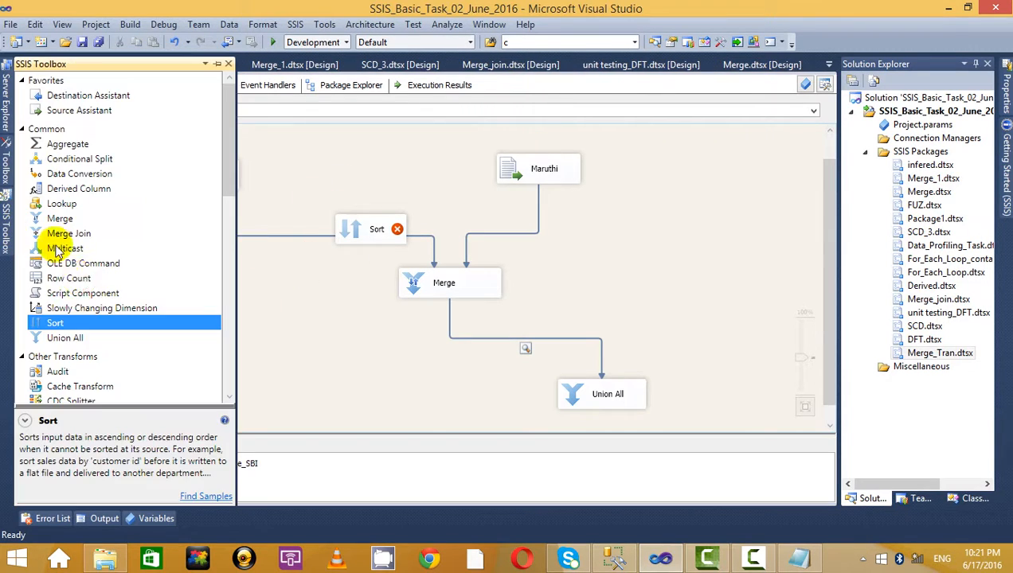
left_click_drag(62, 321, 619, 229)
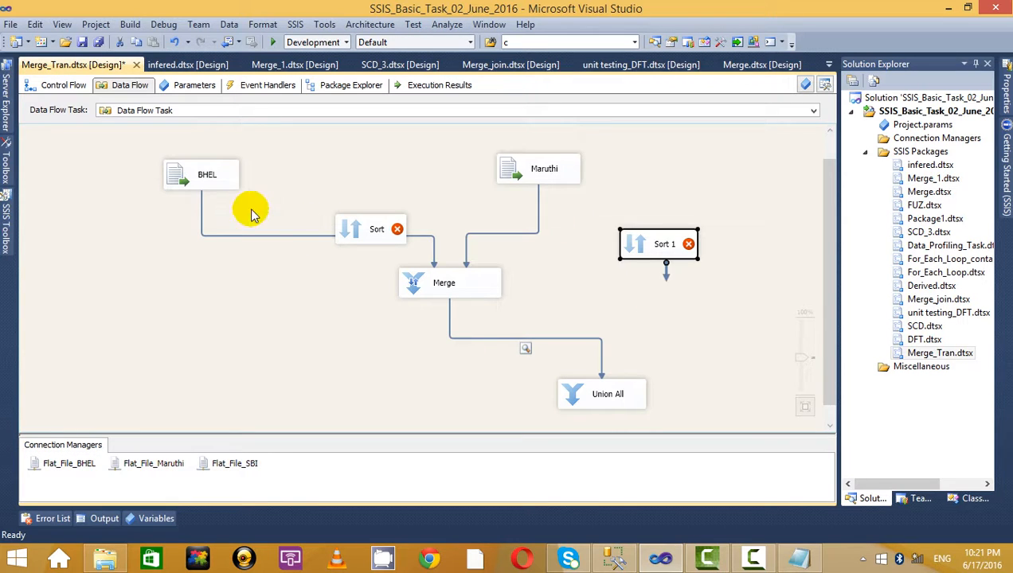
Delete the path from BHEL to Merge and connect BHEL's output to the nearby Sort transformation
left_click(210, 178)
left_click(234, 236)
key("Delete")
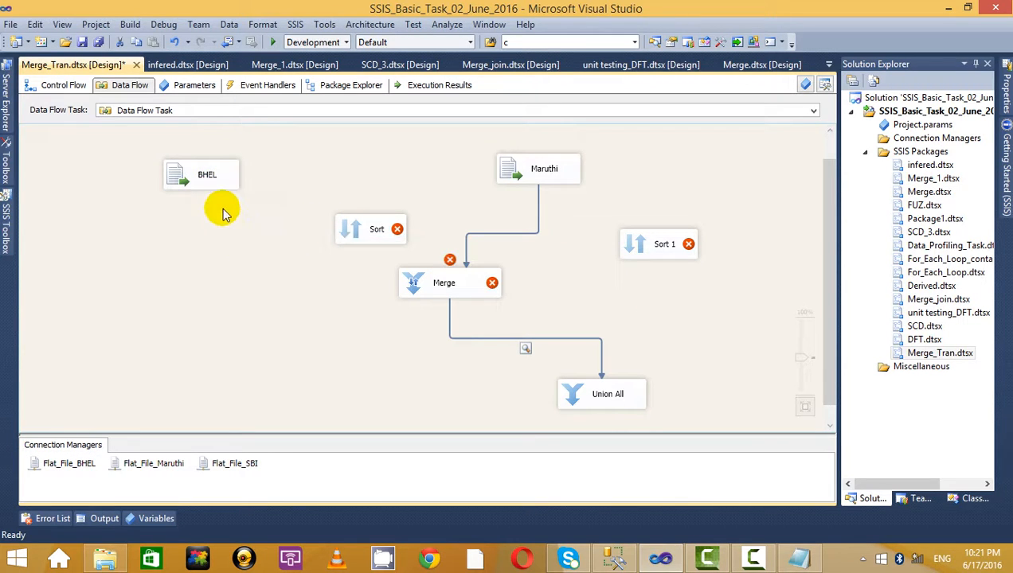
left_click(213, 185)
left_click_drag(211, 206, 294, 245)
Configure BHEL's Sort transformation to sort by PK_NO in ascending order
right_click(295, 241)
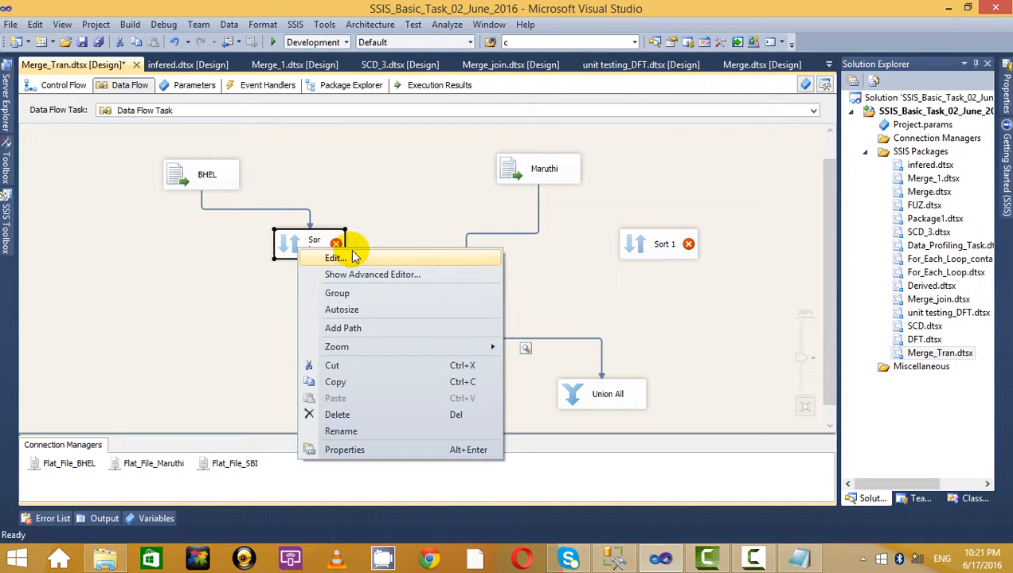
left_click(350, 256)
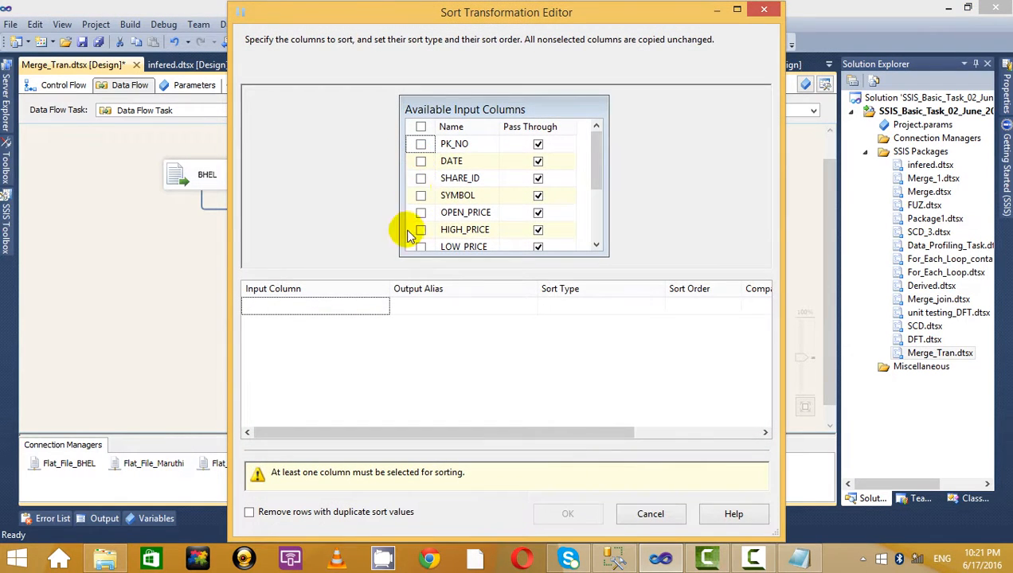
left_click(422, 144)
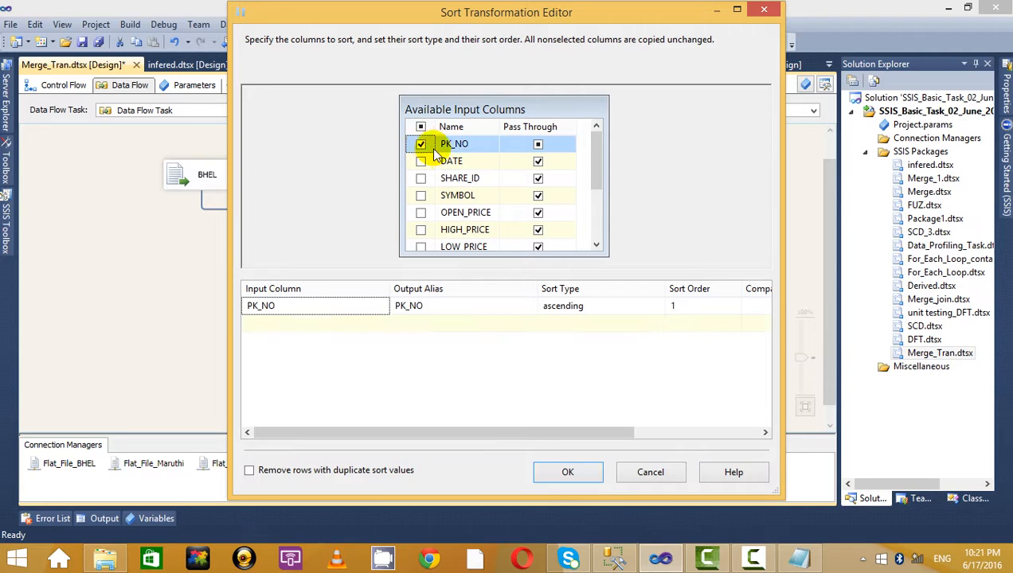
left_click(567, 473)
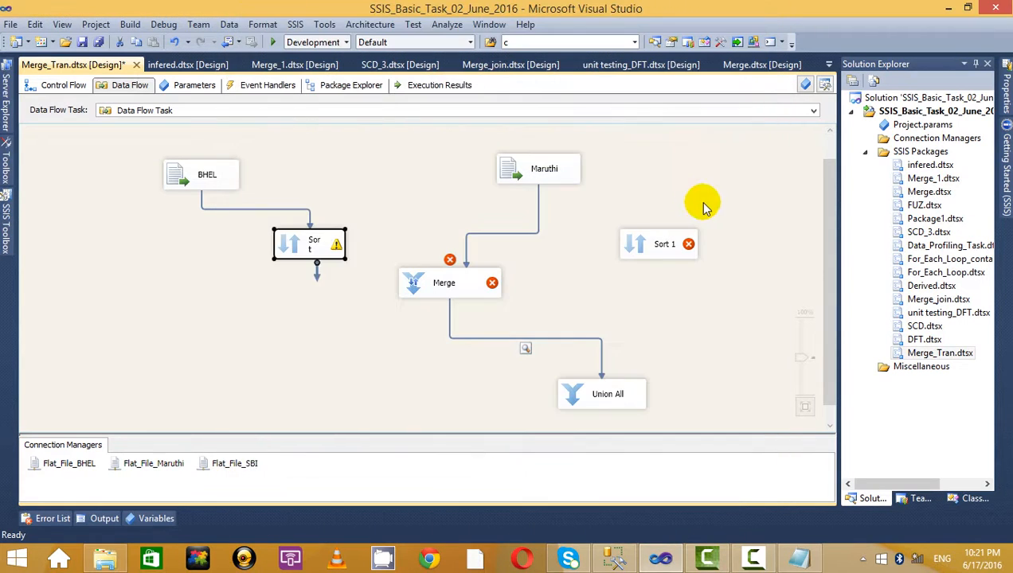
Delete the path from Maruthi to Merge and connect Maruthi's output to Sort 1
left_click(557, 177)
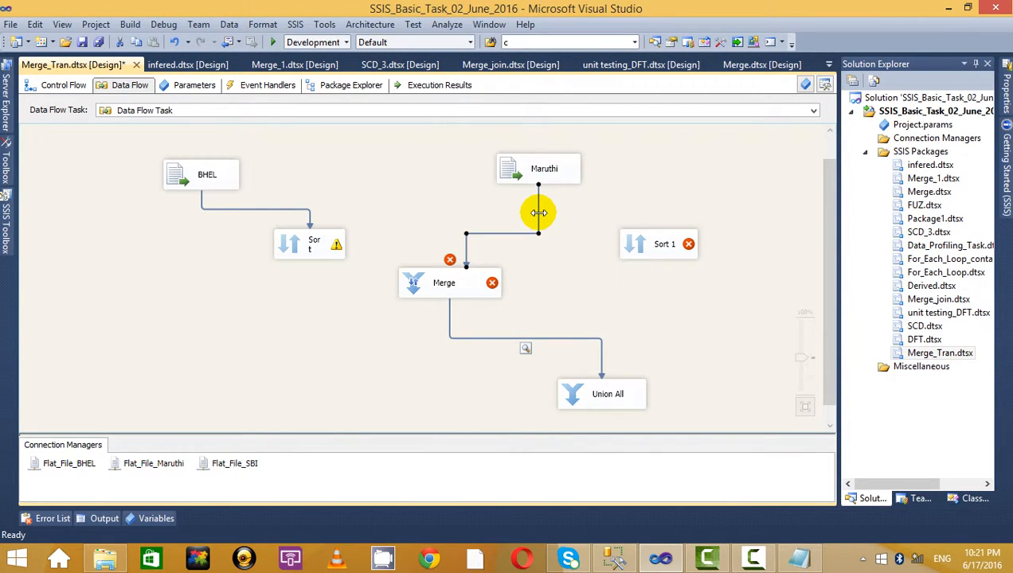
mouse_move(335, 246)
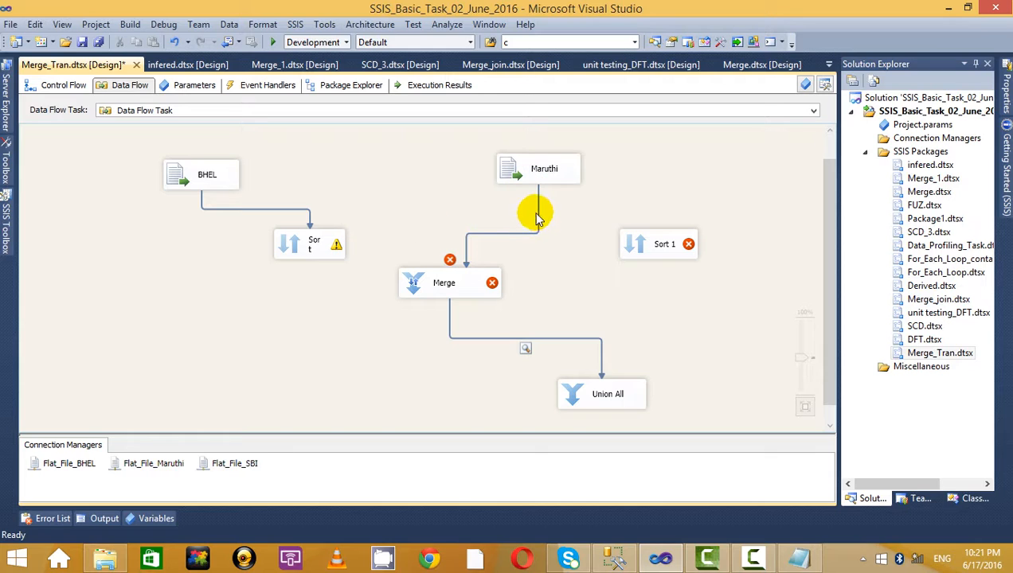
left_click(541, 170)
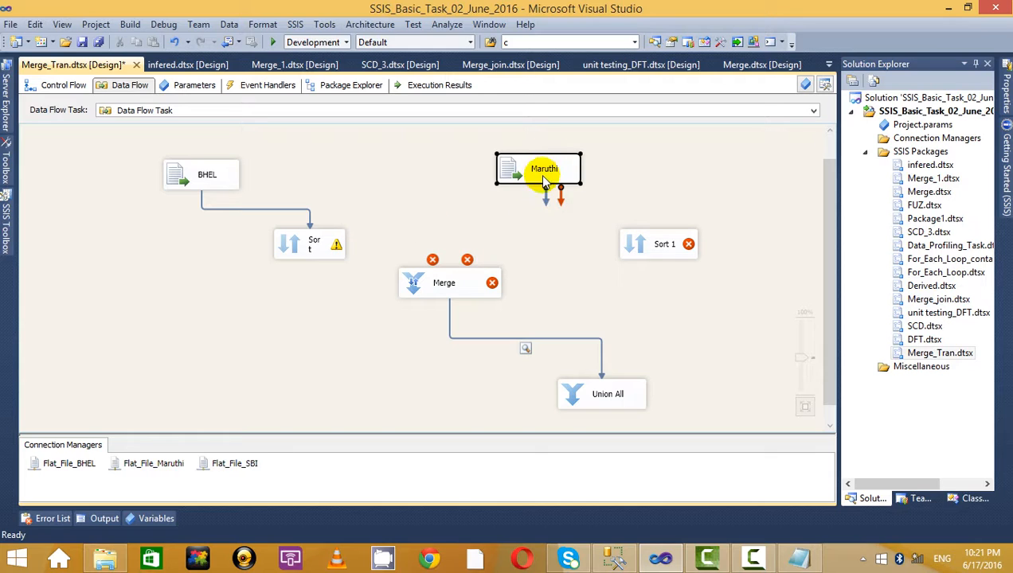
left_click_drag(544, 199, 679, 248)
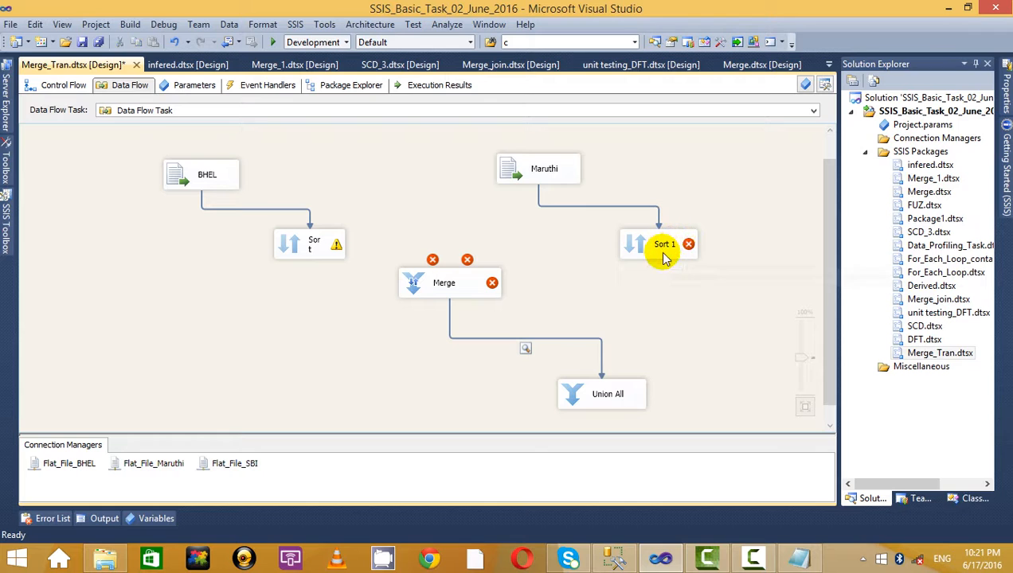
Configure Sort 1 to sort the Maruthi rows by PK_NO in ascending order
left_click(665, 254)
right_click(666, 253)
left_click(717, 258)
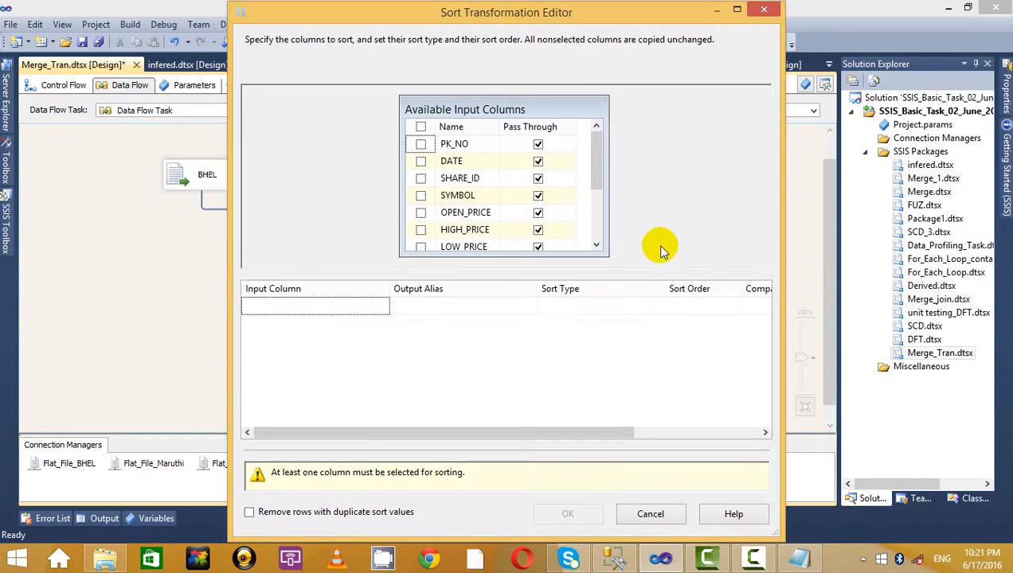
left_click(420, 143)
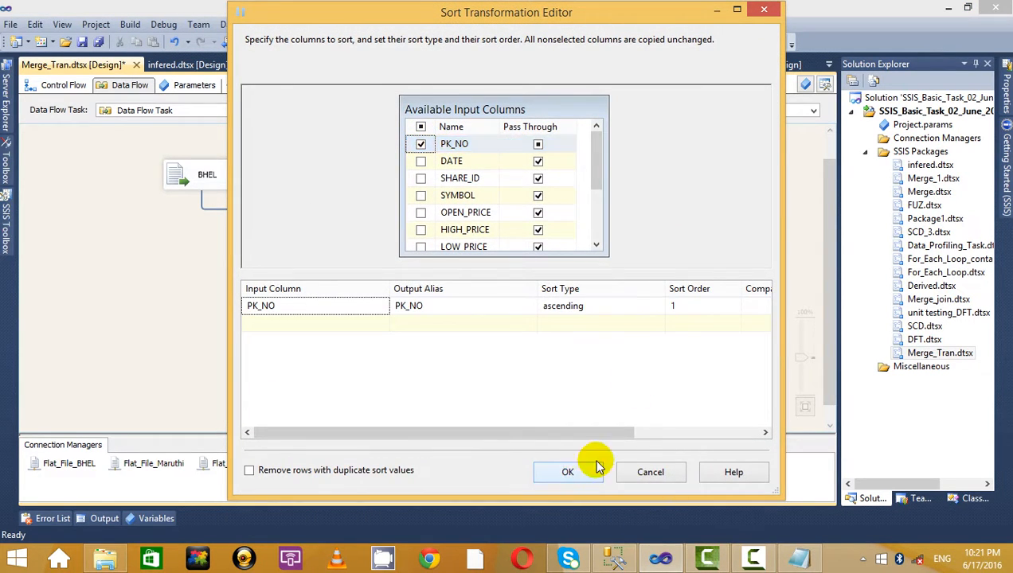
left_click(567, 471)
left_click_drag(667, 273, 496, 283)
left_click(561, 273)
left_click(515, 293)
left_click(518, 326)
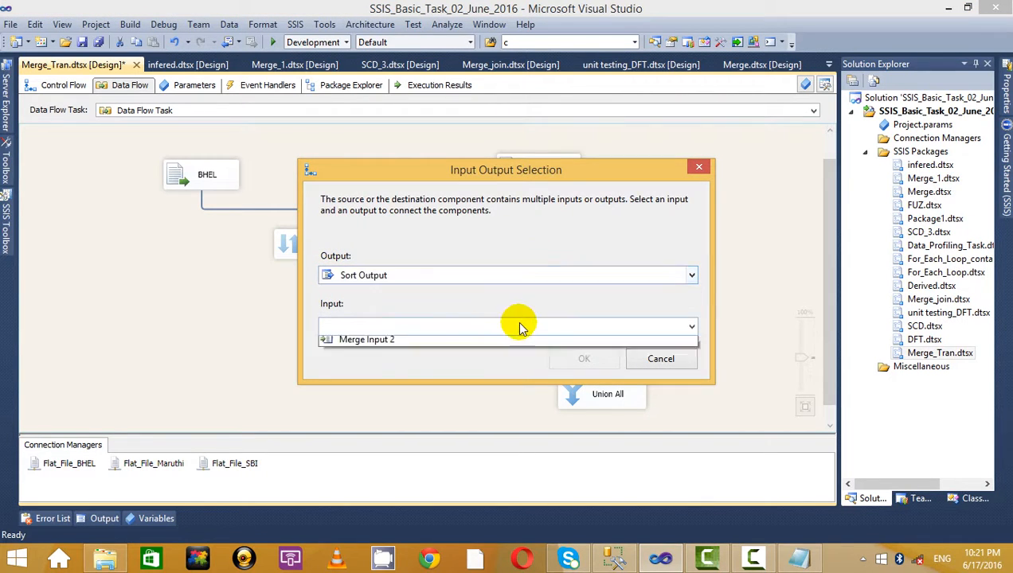
left_click(525, 318)
left_click(703, 174)
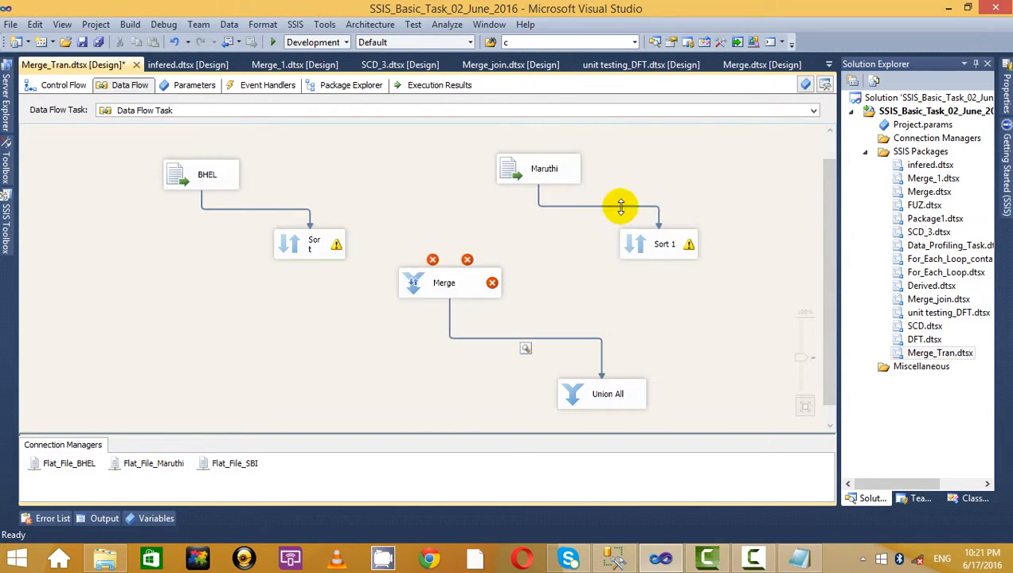
Connect the Sort Output of BHEL's Sort transformation to Merge Input 1
left_click(334, 245)
left_click_drag(309, 265, 445, 281)
left_click(460, 328)
left_click(454, 333)
key("Down")
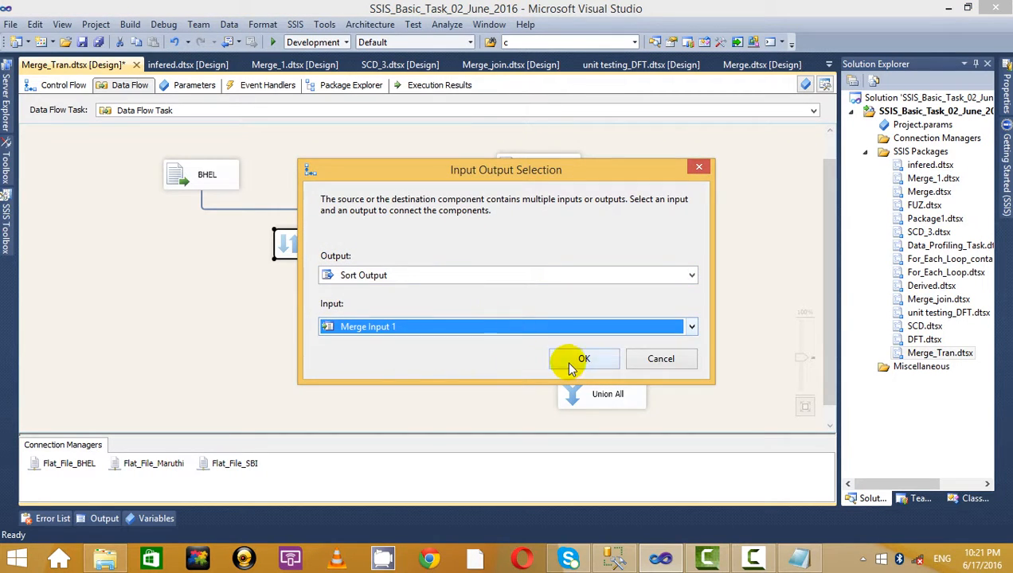
left_click(583, 359)
Connect Sort 1's output to Merge as its second input, and accept the column mappings in the Merge editor
left_click(663, 249)
left_click_drag(666, 275, 463, 289)
right_click(454, 284)
key("Escape")
double_click(503, 294)
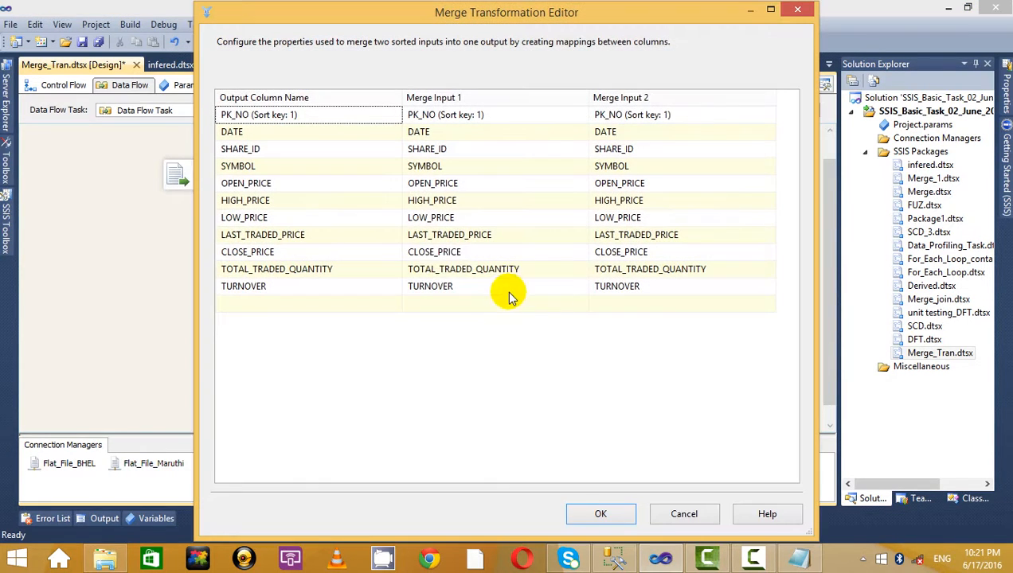
left_click(605, 515)
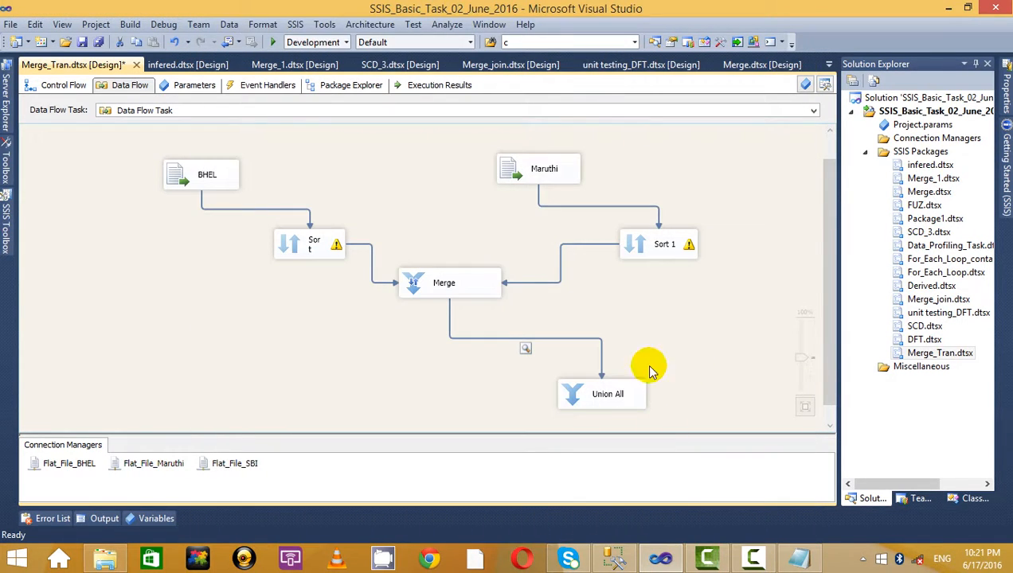
Tidy the data flow layout by moving Union All and Merge down and right, Sort 1 closer to Merge, and Maruthi further right
left_click_drag(598, 402, 633, 425)
left_click_drag(470, 283, 489, 309)
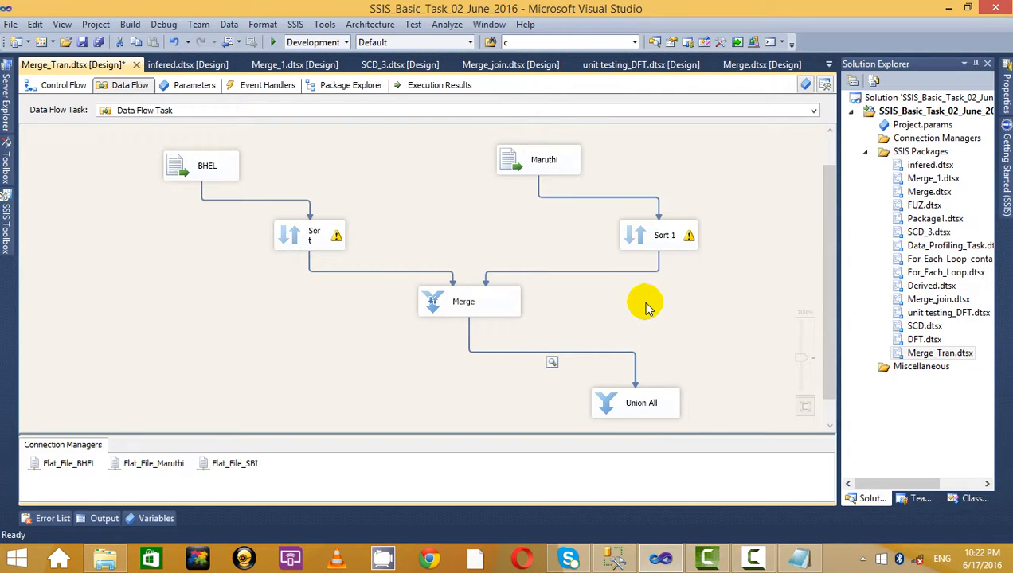
mouse_move(675, 239)
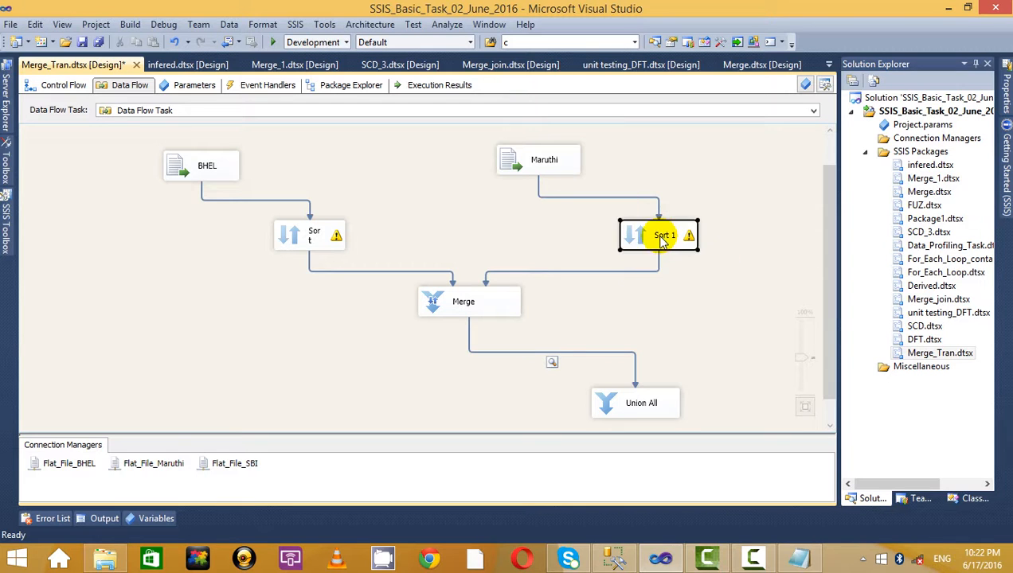
left_click_drag(658, 235, 604, 235)
left_click_drag(556, 158, 653, 153)
left_click(691, 194)
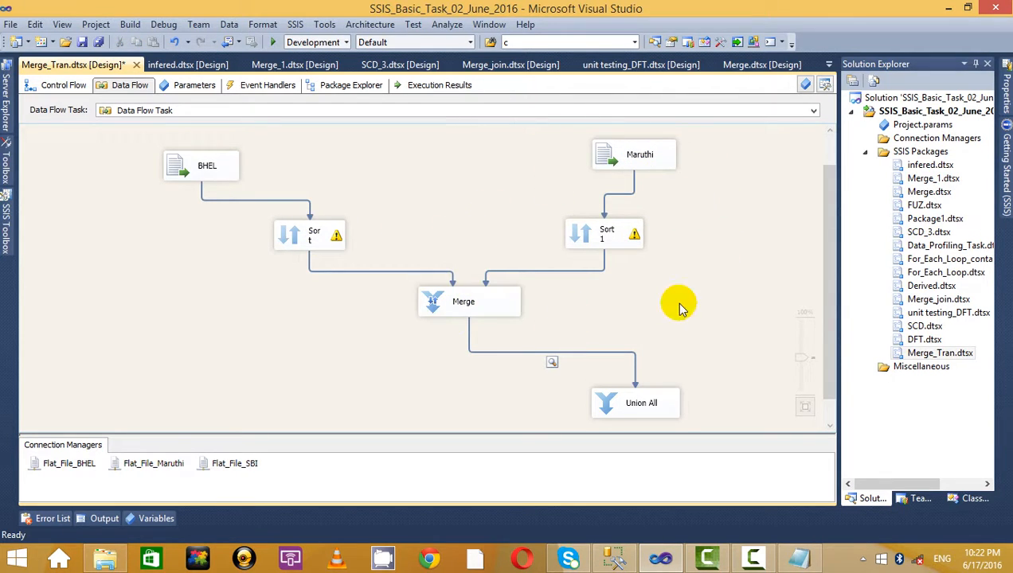
Create a new SSIS package in the project and rename it inferred_member.dtsx
left_click(924, 352)
left_click(936, 163)
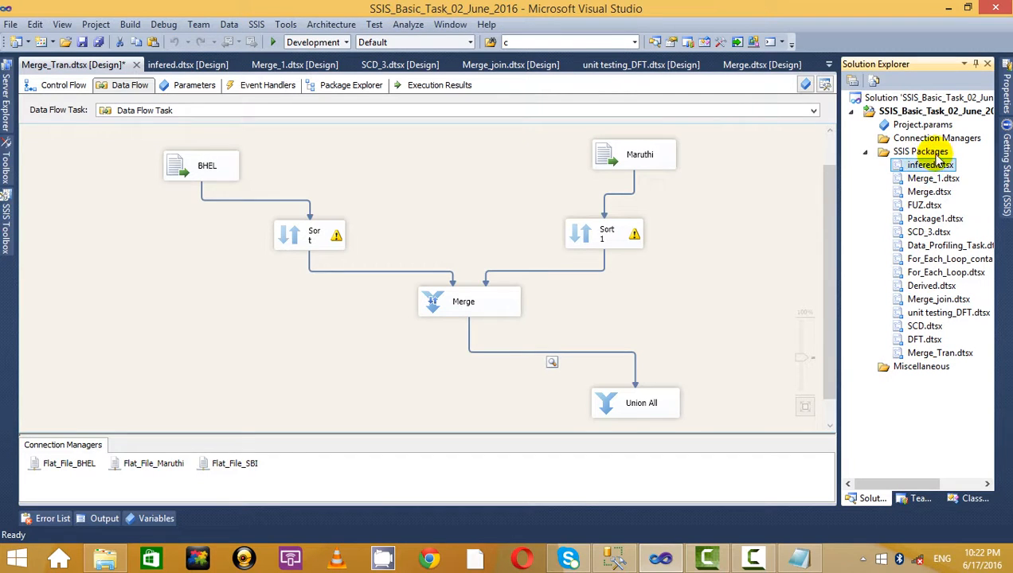
right_click(939, 153)
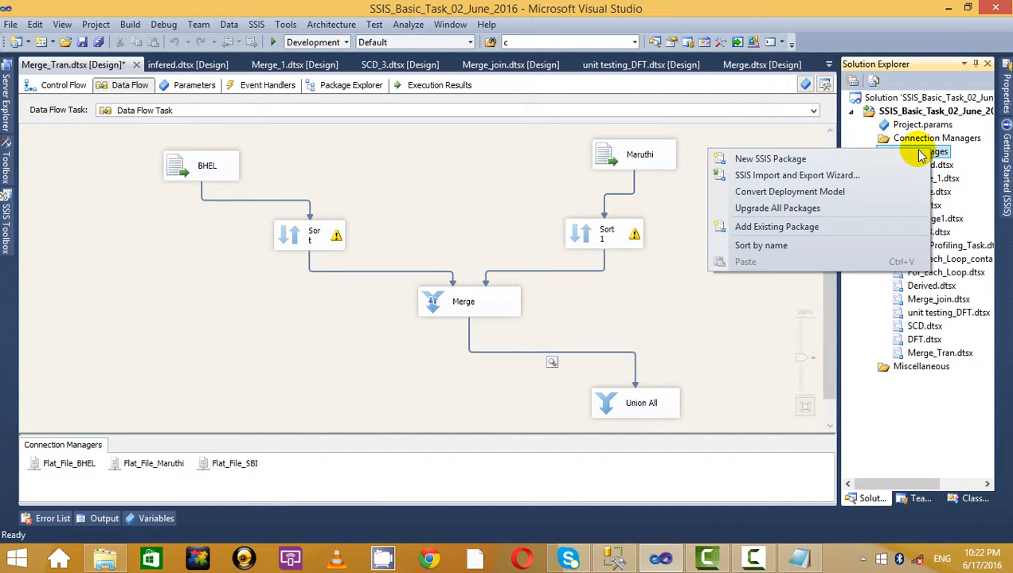
left_click(772, 160)
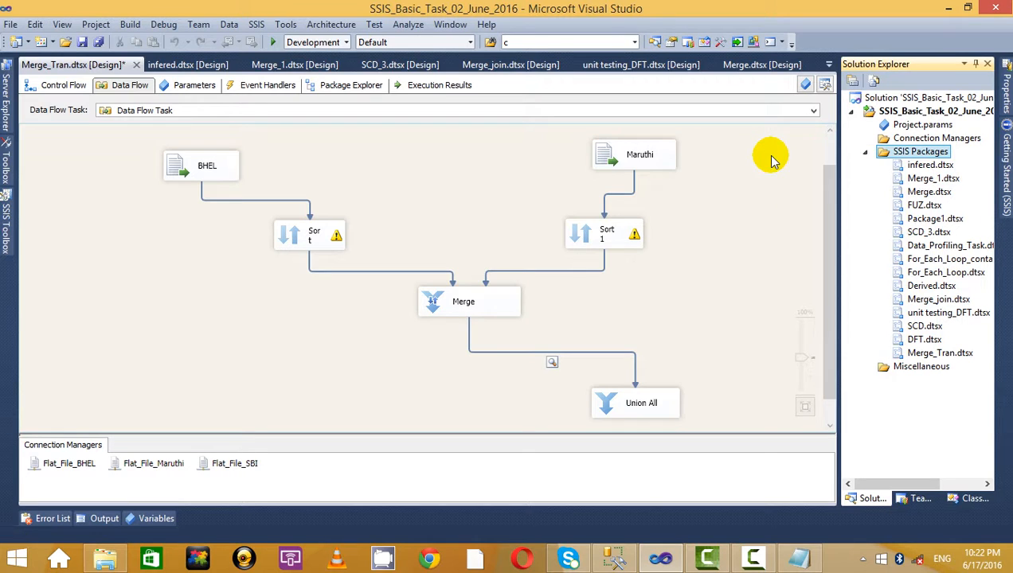
right_click(933, 368)
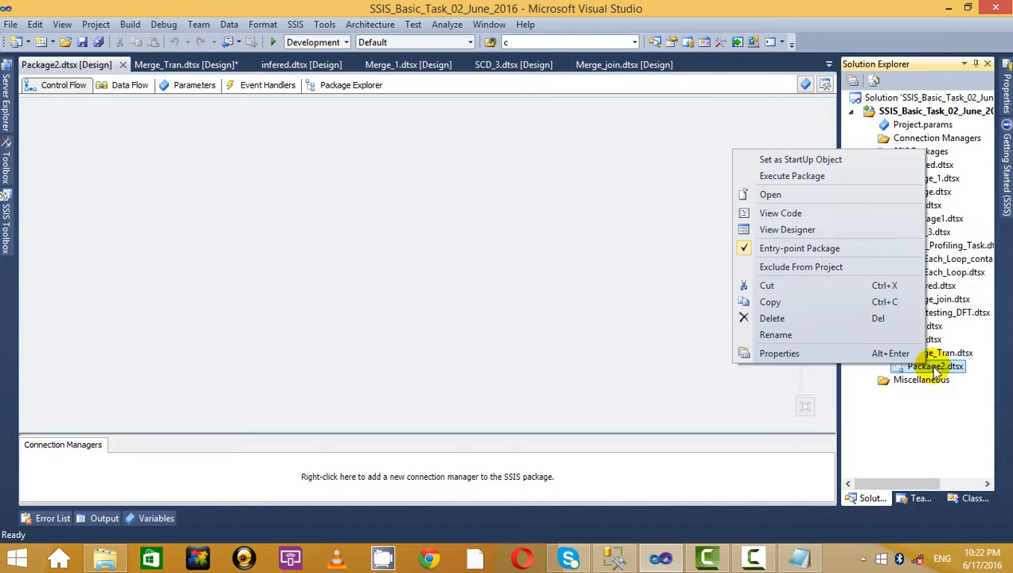
left_click(842, 338)
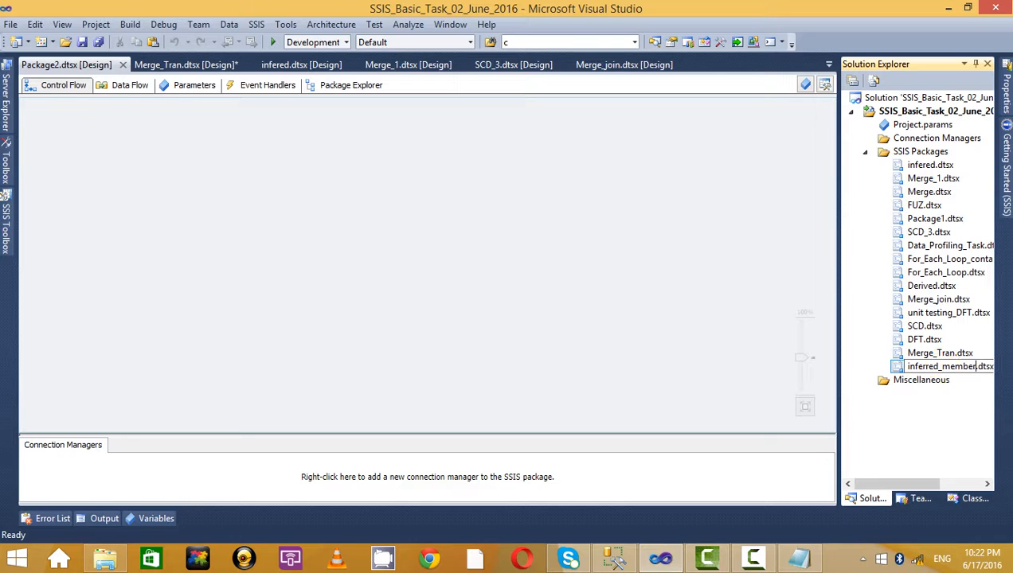
key("Return")
Return to the Merge_Tran package and examine its BHEL source, Sort and Merge components in the data flow
double_click(948, 354)
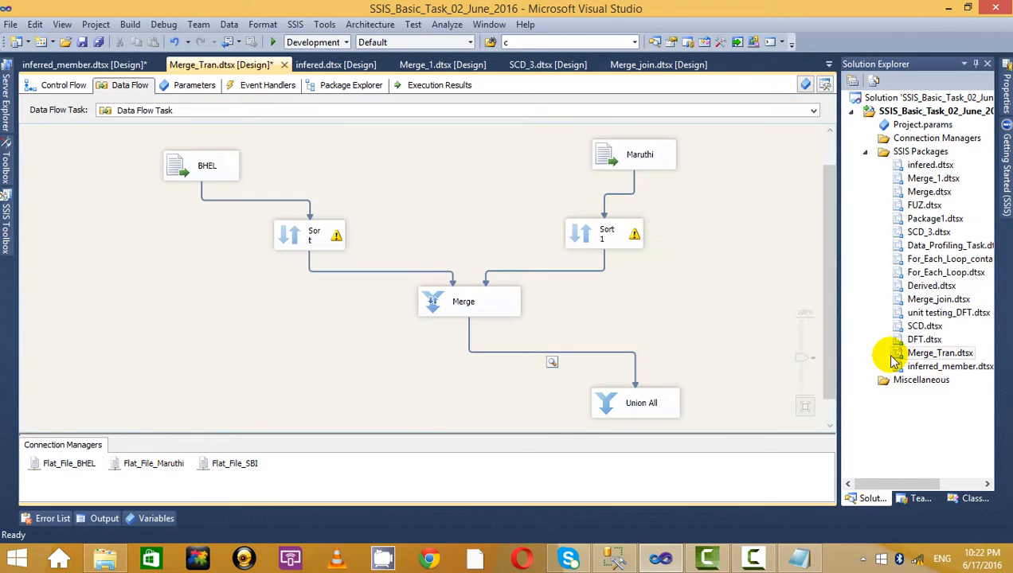
left_click(328, 233)
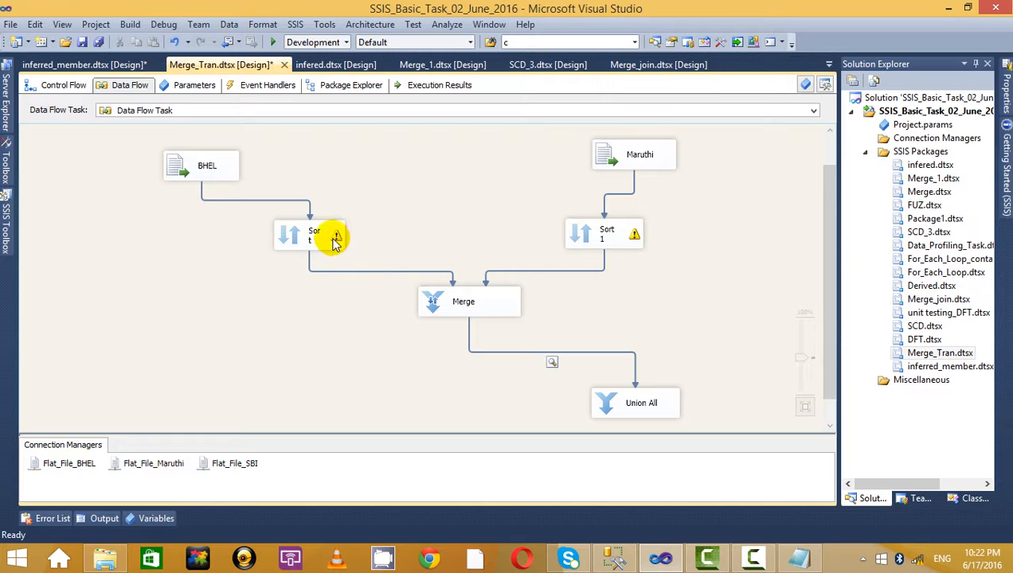
left_click(226, 163)
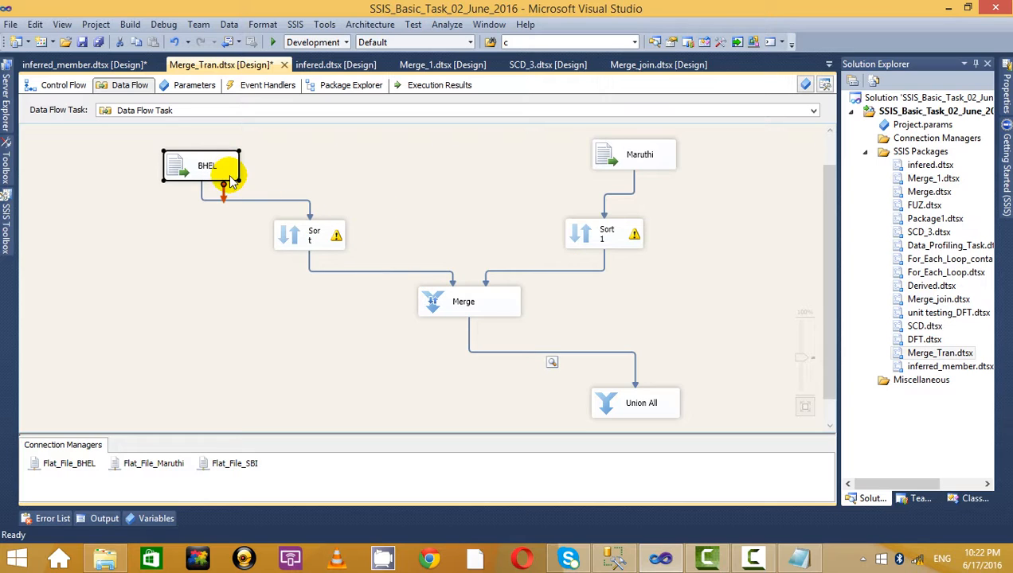
left_click(441, 302)
right_click(470, 301)
key("Escape")
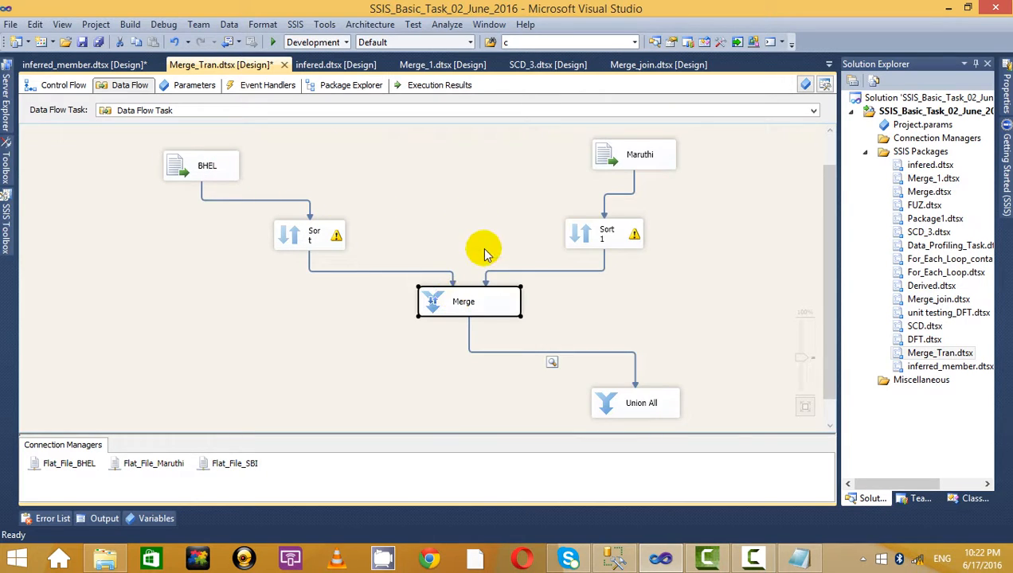
Add a second Union All transformation to the Merge_Tran data flow and place it beside Sort 1
left_click(6, 209)
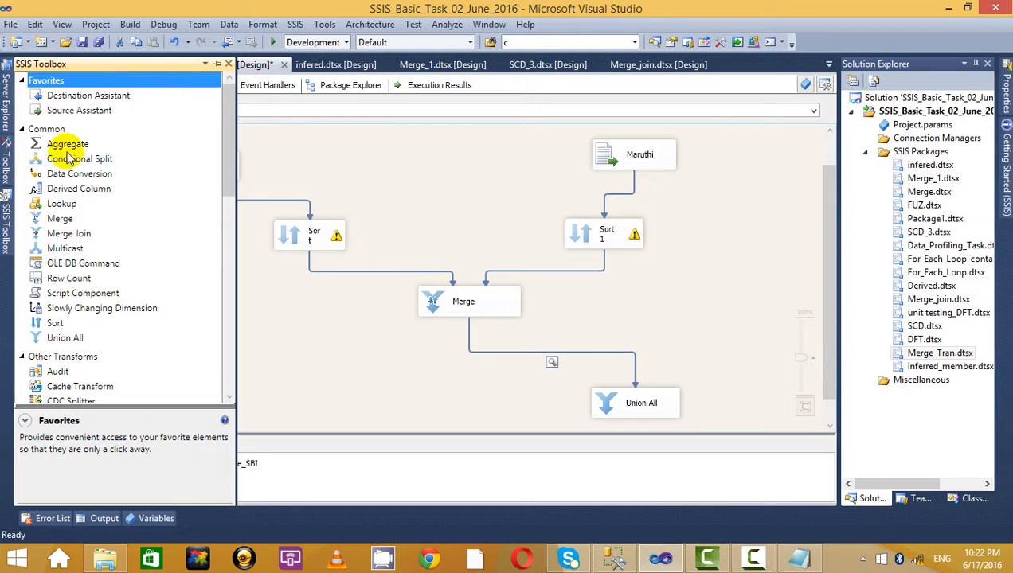
left_click_drag(52, 337, 727, 264)
left_click(647, 163)
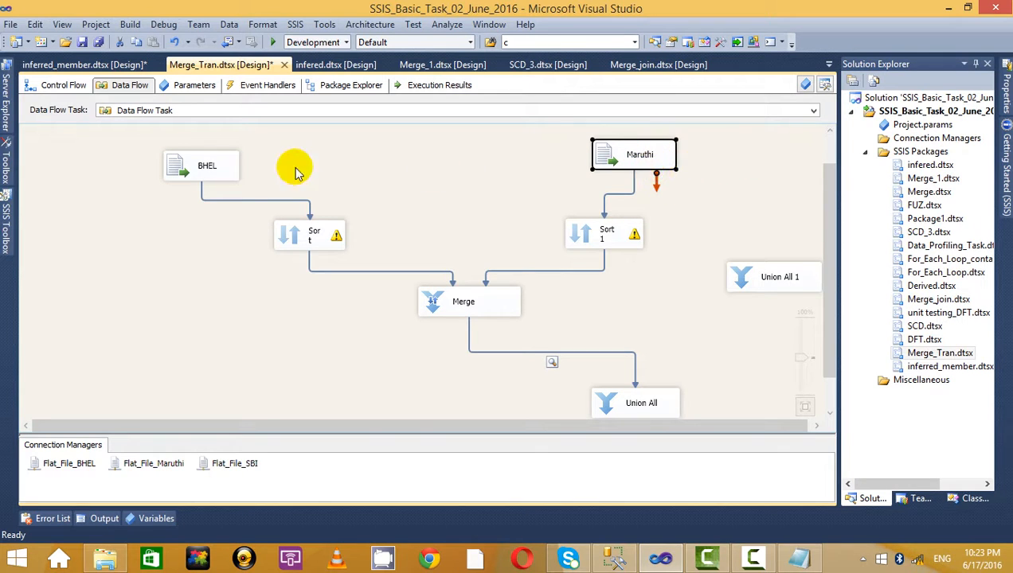
left_click(177, 159)
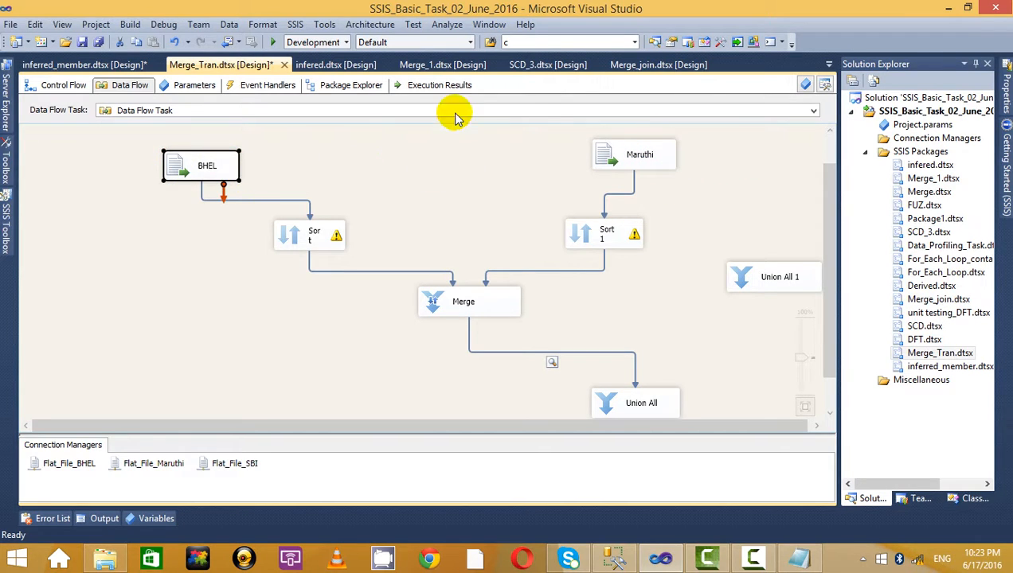
left_click(813, 275)
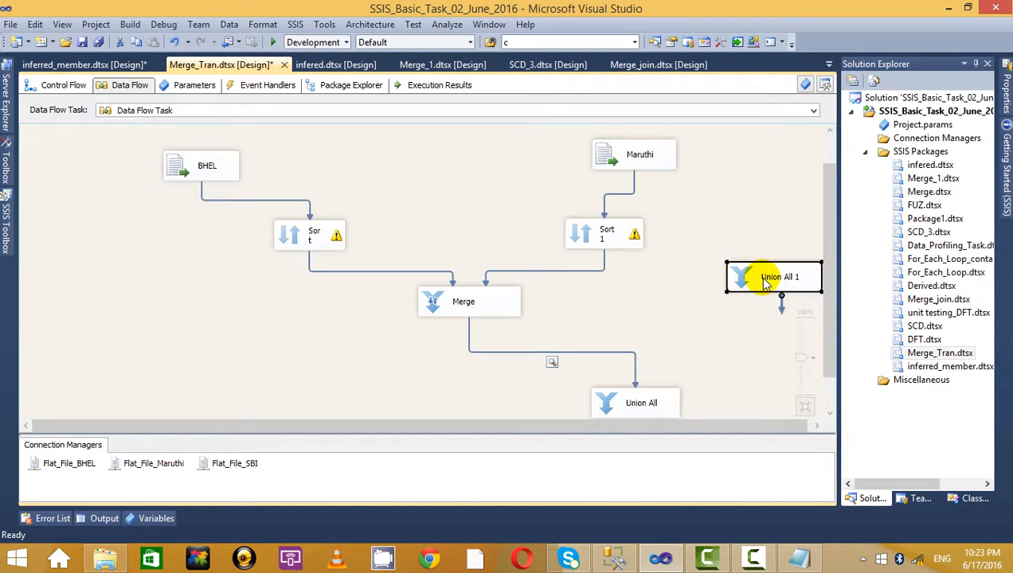
left_click_drag(816, 273, 729, 217)
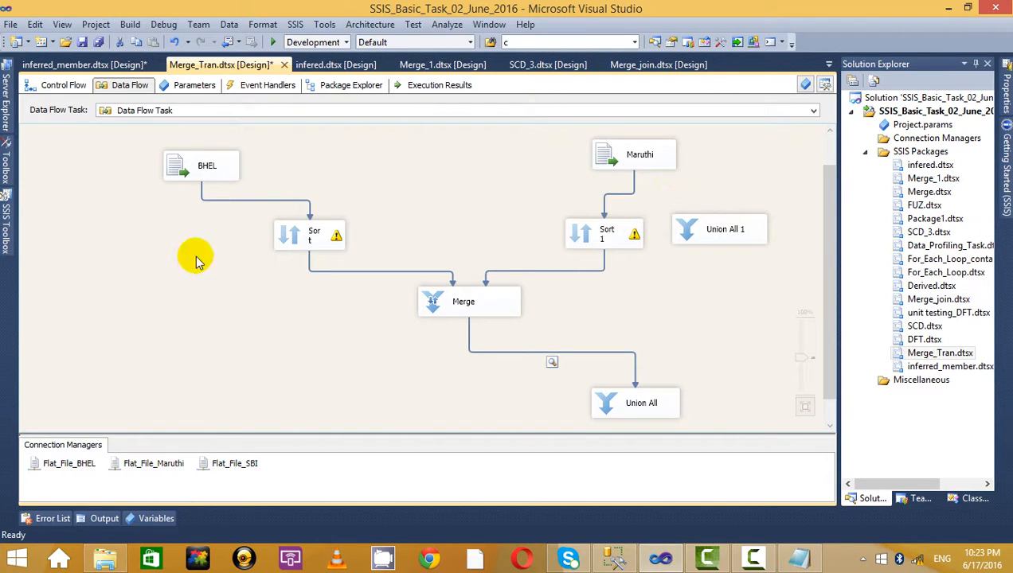
Delete the unconnected Union All transformation beside Sort 1
left_click(468, 291)
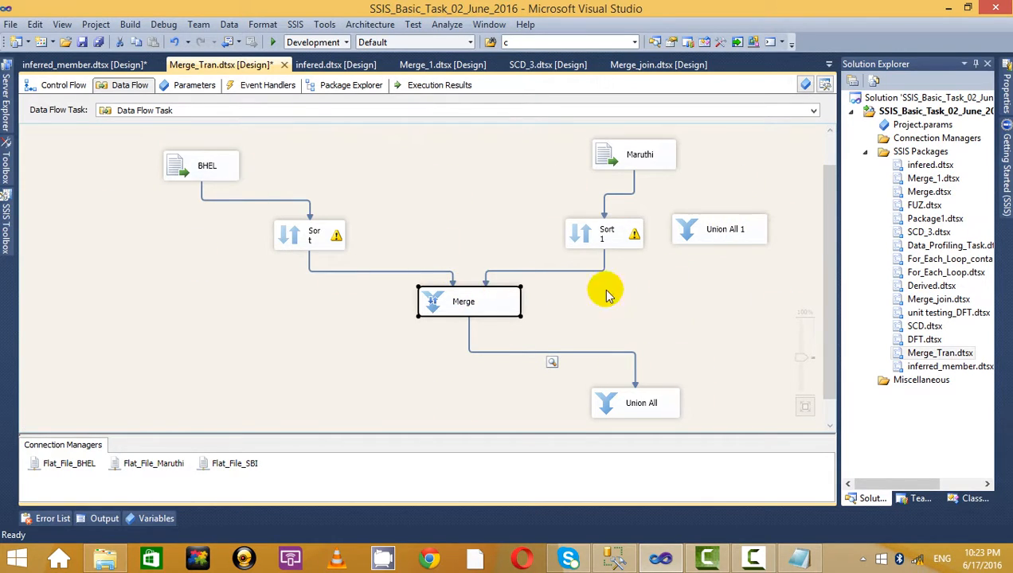
left_click(761, 287)
left_click(744, 239)
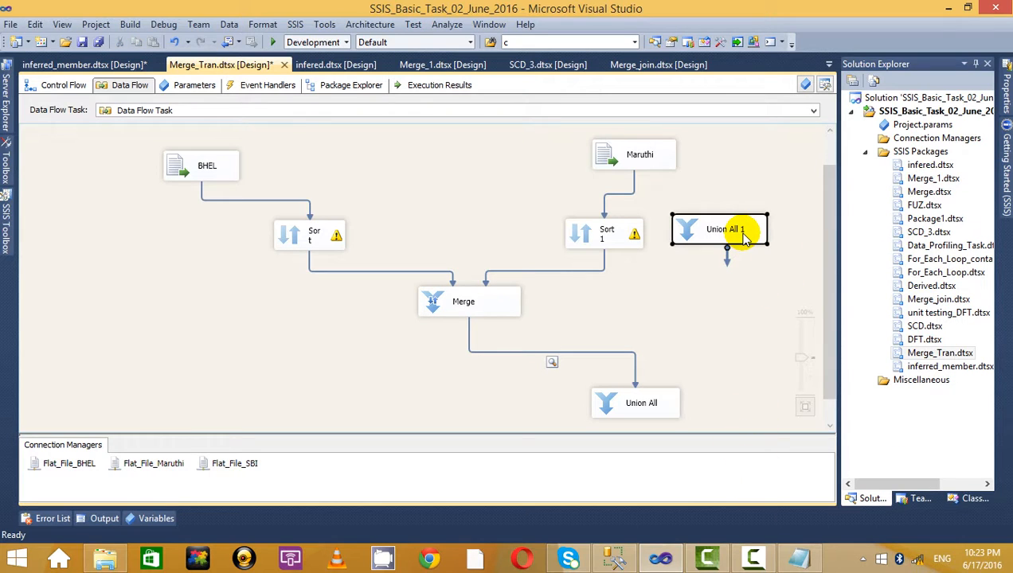
key("Delete")
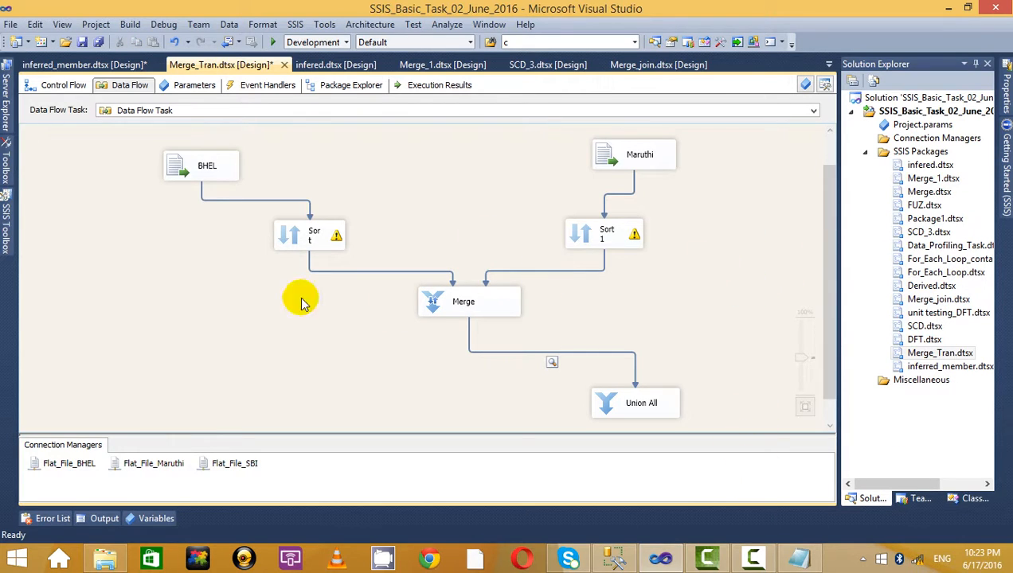
Open the inferred_member package and add a Data Flow Task to its control flow
double_click(928, 367)
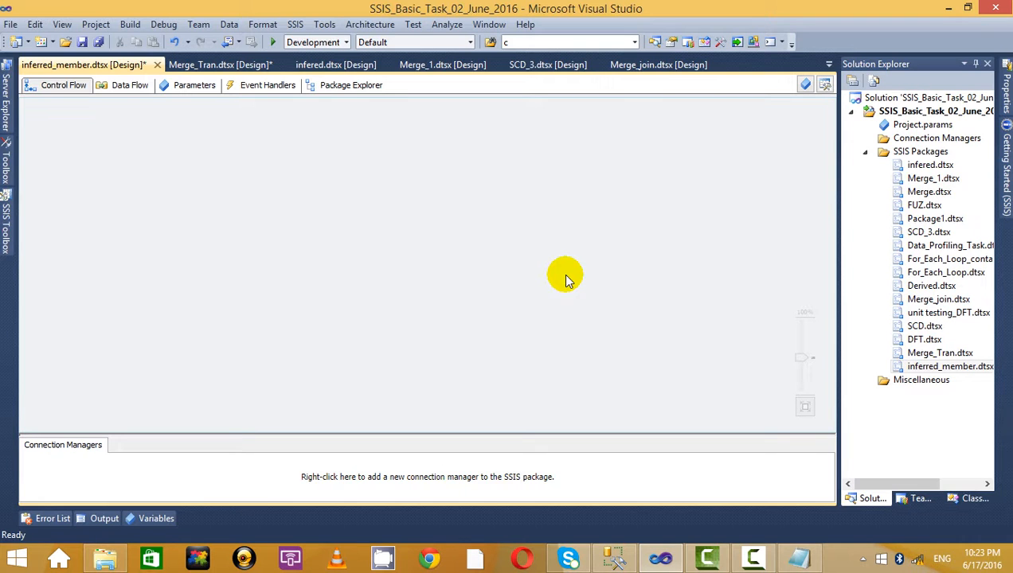
left_click(11, 227)
left_click(89, 97)
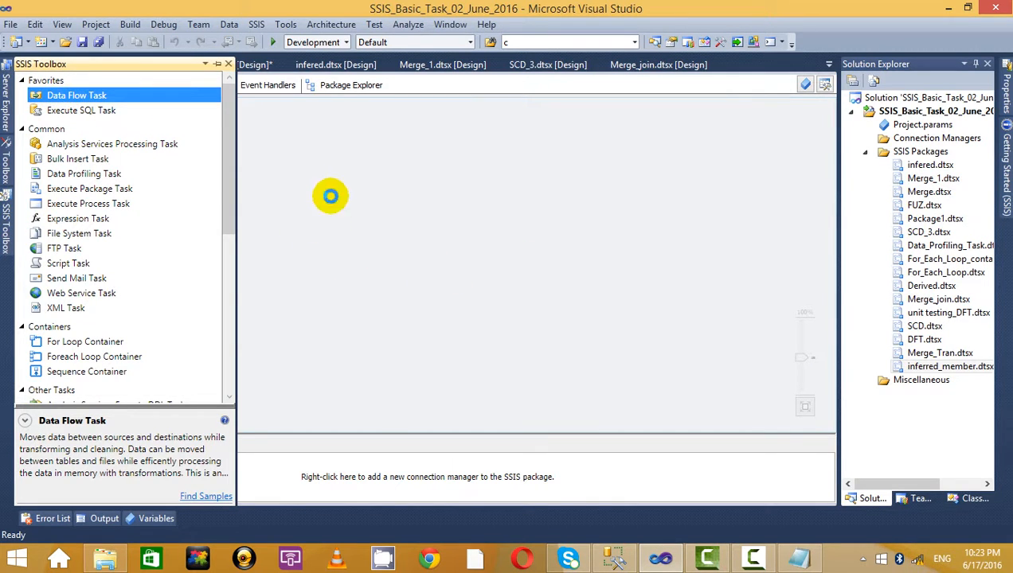
left_click_drag(331, 196, 330, 197)
left_click(495, 232)
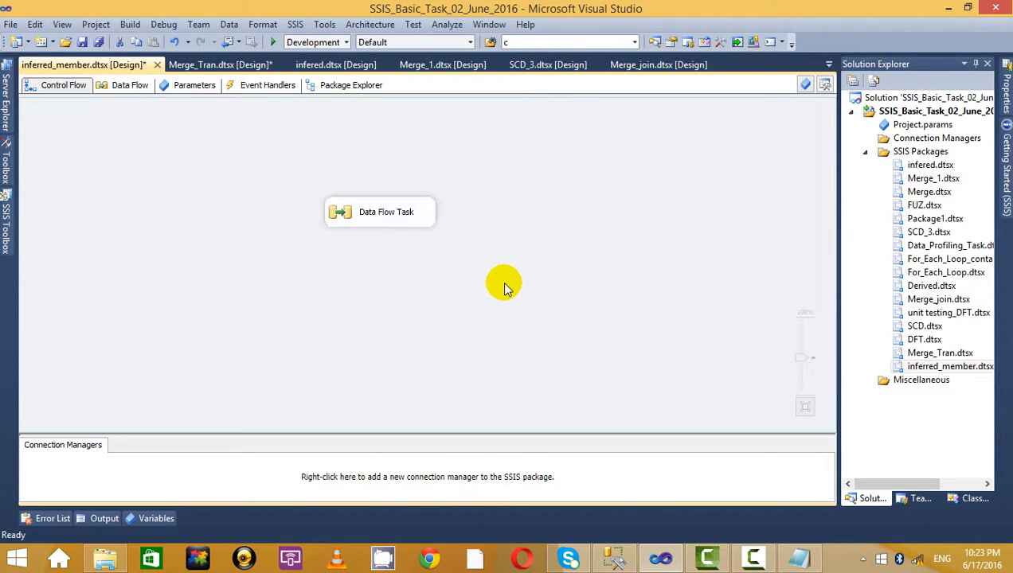
Switch to the Notepad notes and remove the full stop after "infered member"
left_click(797, 560)
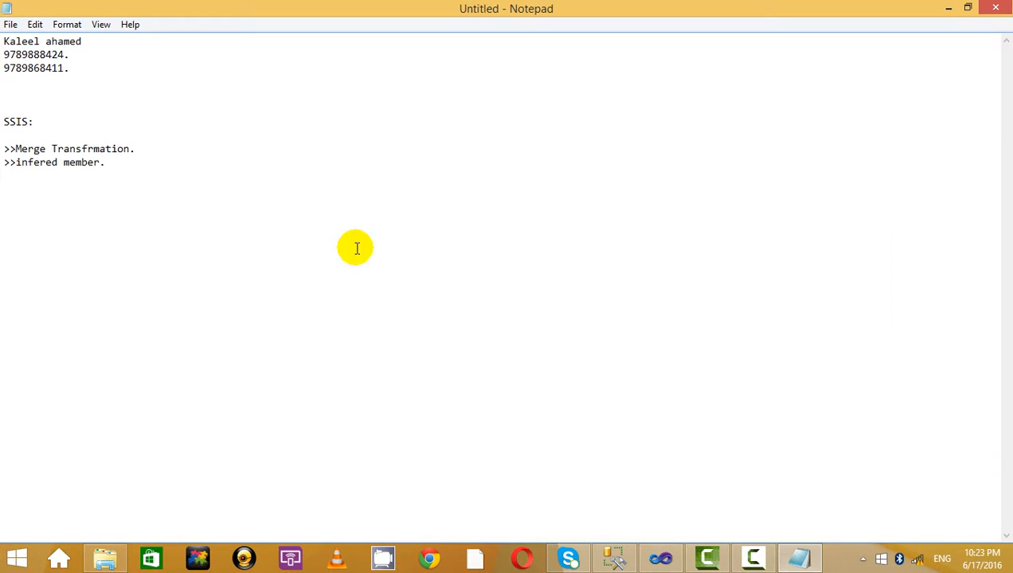
left_click(16, 163)
left_click(145, 149)
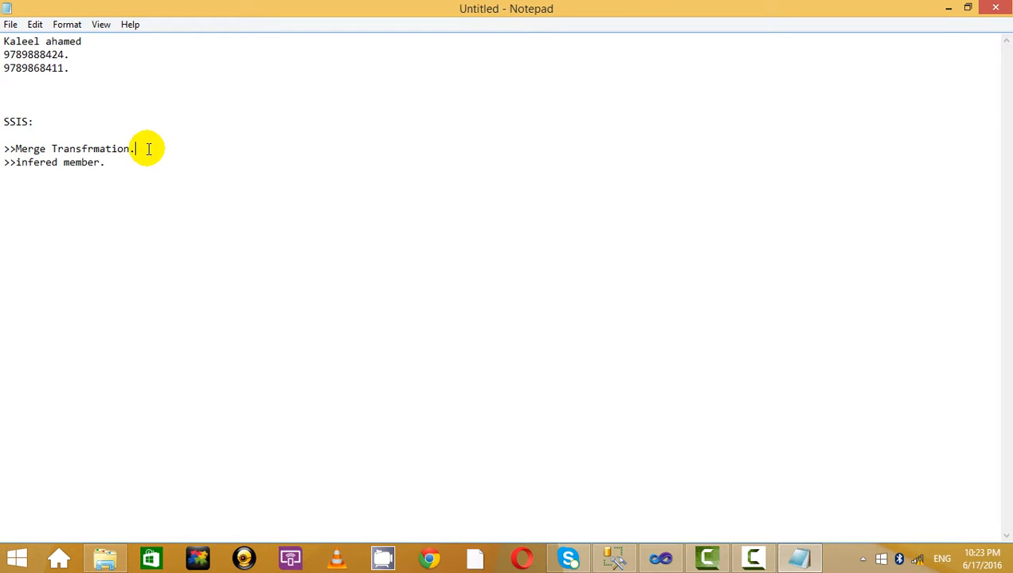
left_click(125, 164)
key("BackSpace")
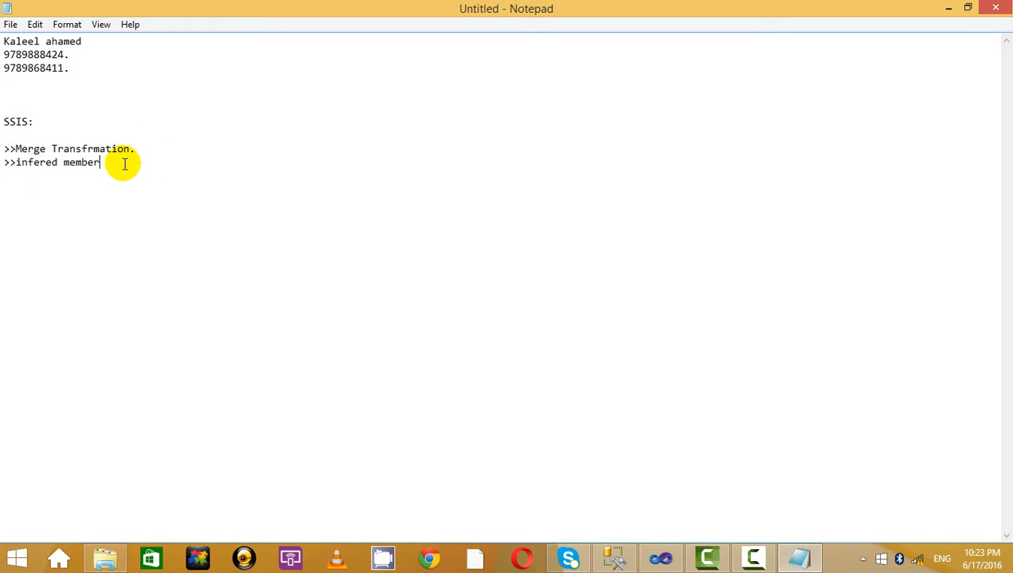
Replace the full stop after "Merge Transfrmation" with "---Just used to join two tables using the metadata.(The metadata should be the same)"
left_click(158, 147)
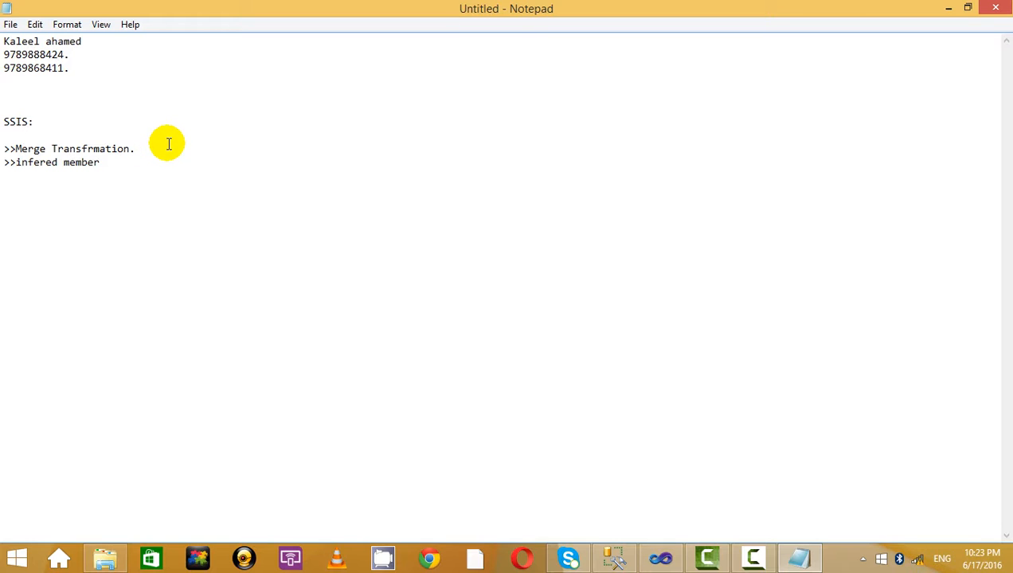
key("BackSpace")
type("---Jus")
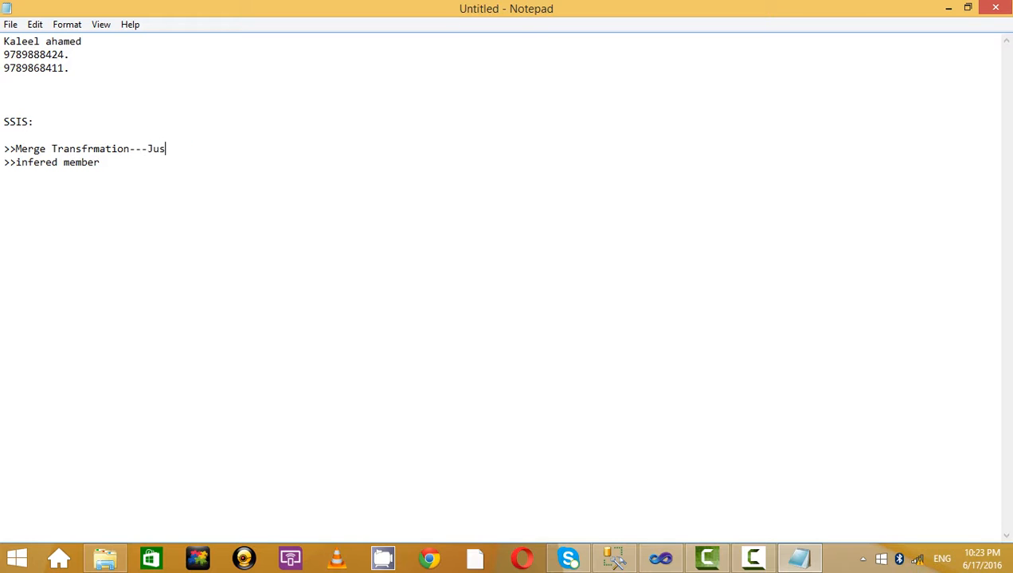
type("t used to join two tab")
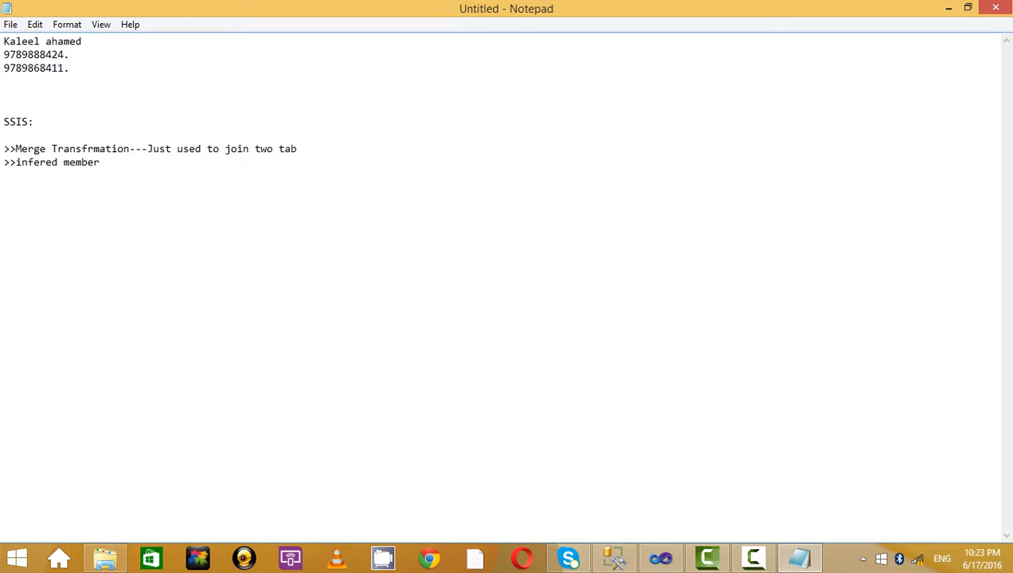
type("les using the meta")
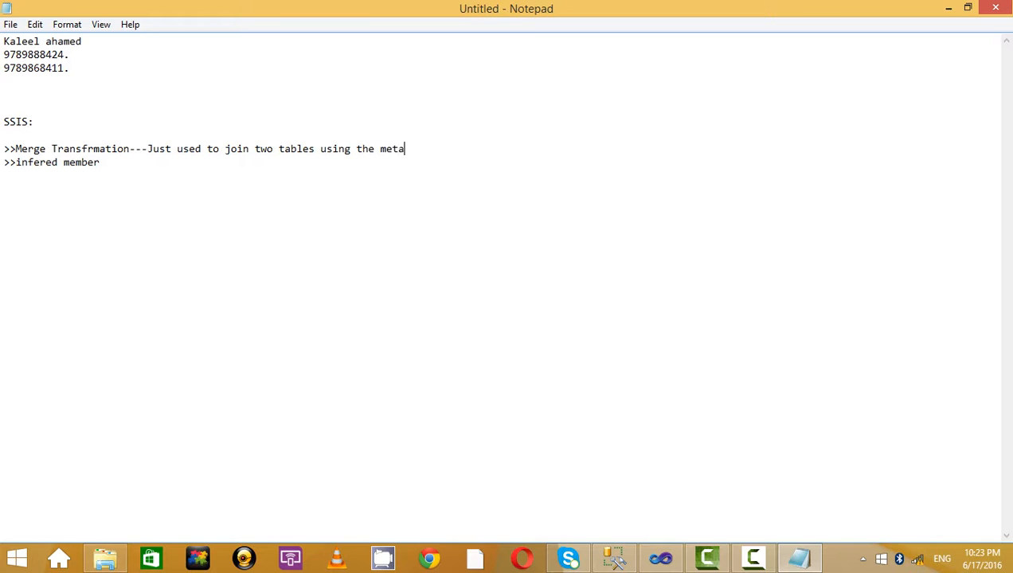
type("data.(The metadata sh")
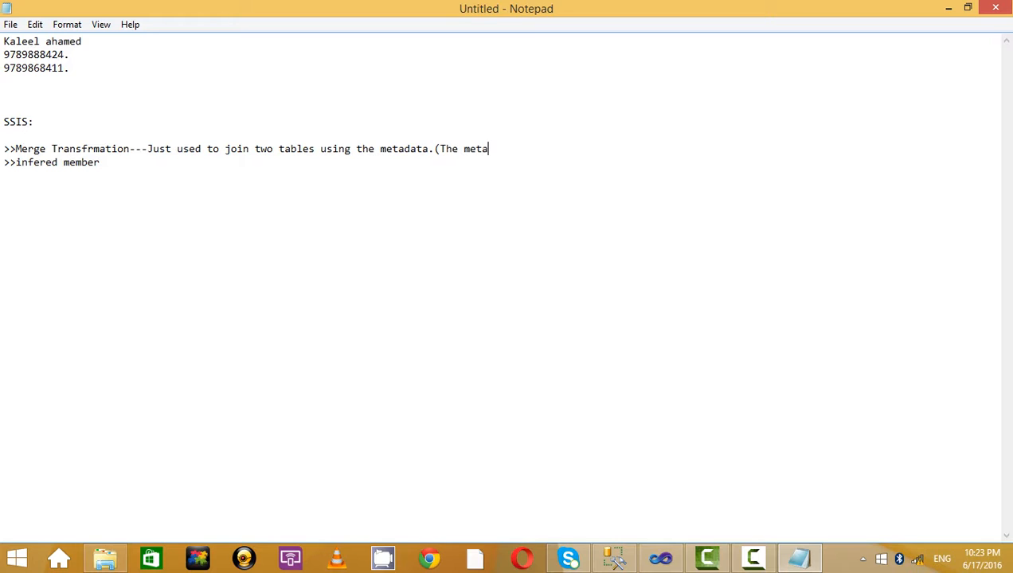
type("ould be the same)")
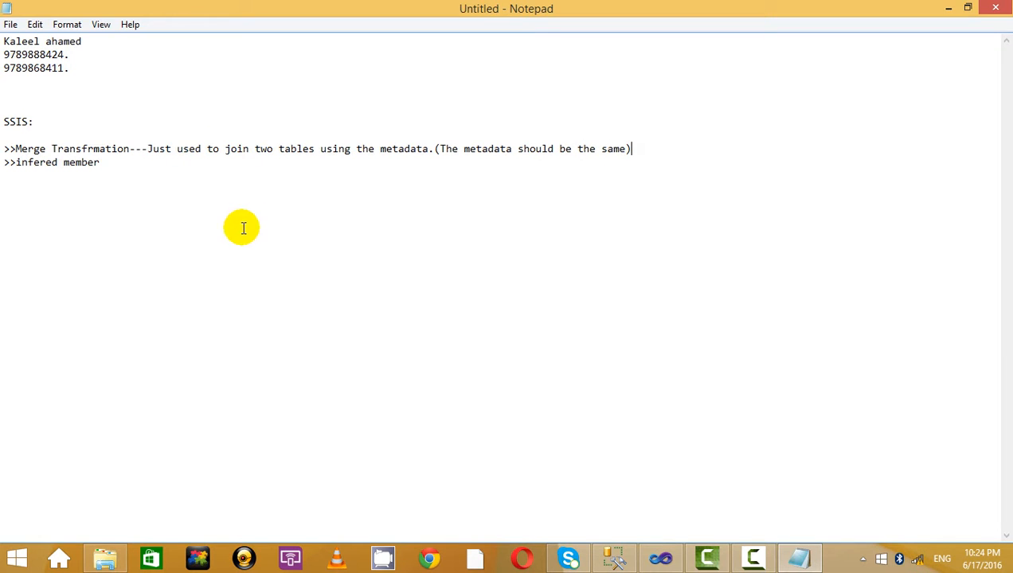
Switch back to Visual Studio and open the Merge_1 package's Data Flow Task to view its Merge layout
left_click(661, 559)
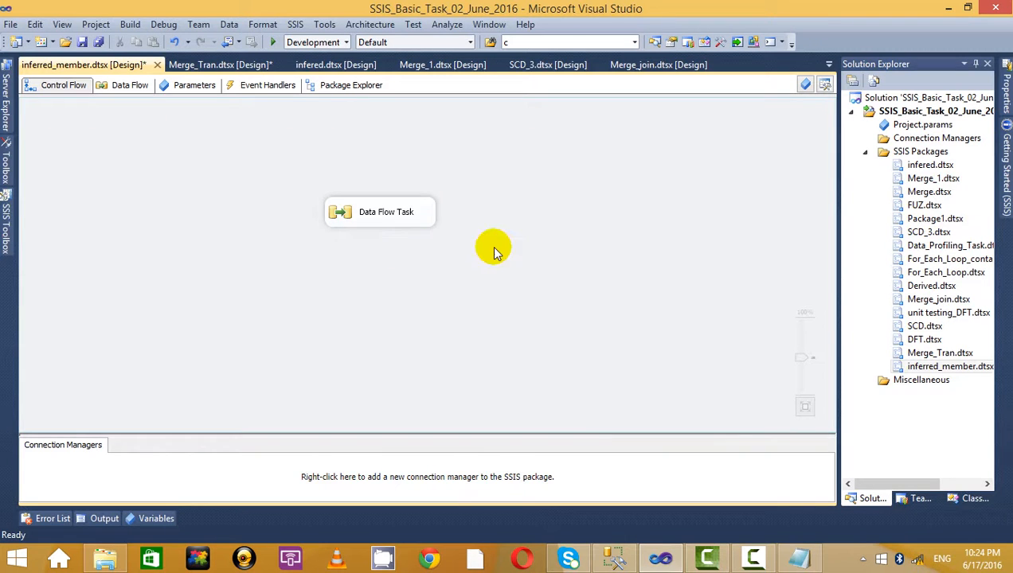
left_click(429, 223)
left_click(581, 162)
double_click(908, 180)
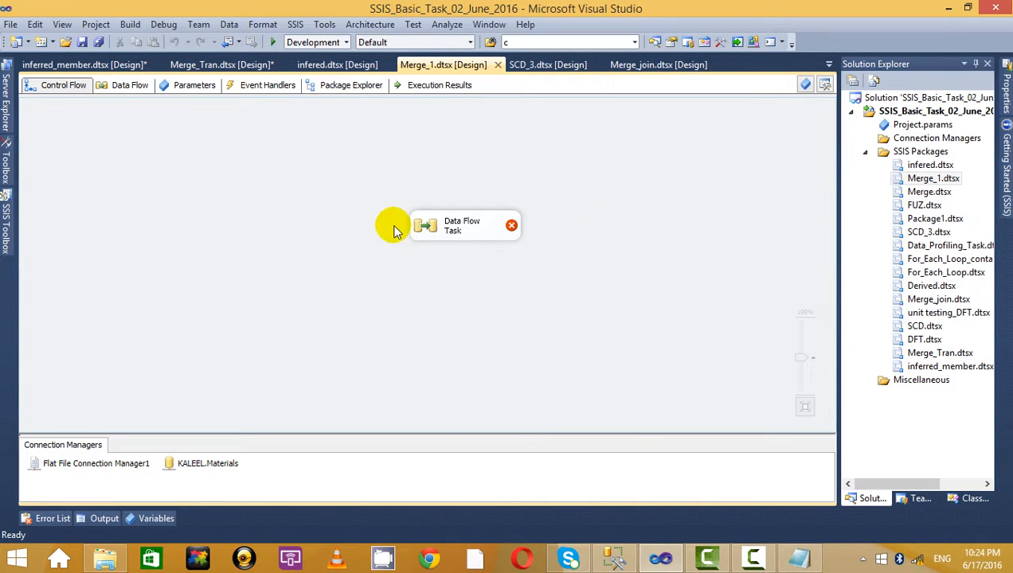
double_click(429, 226)
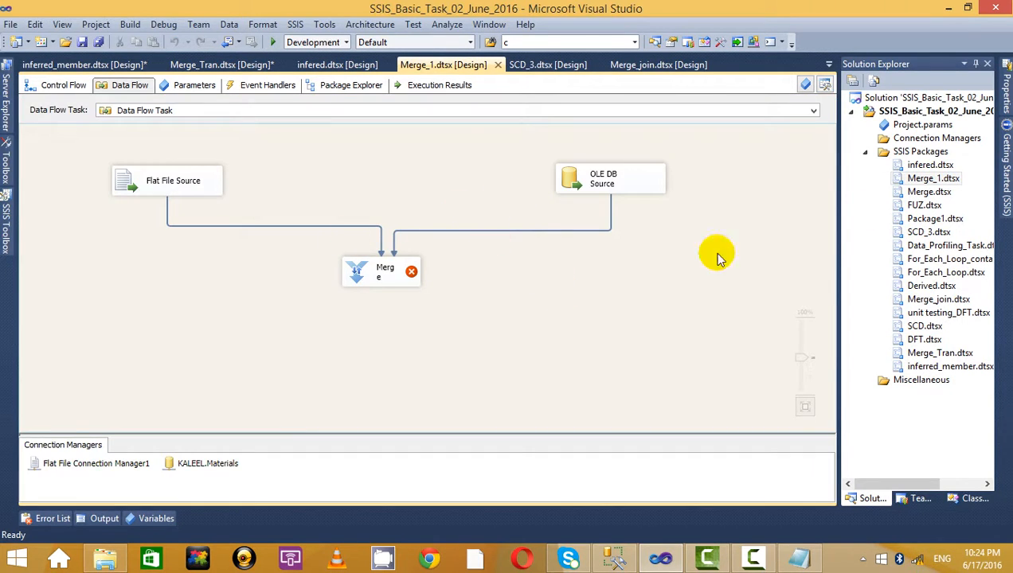
Go back to the Merge_Tran data flow and open the Merge transformation's editor to view the column mappings
double_click(931, 352)
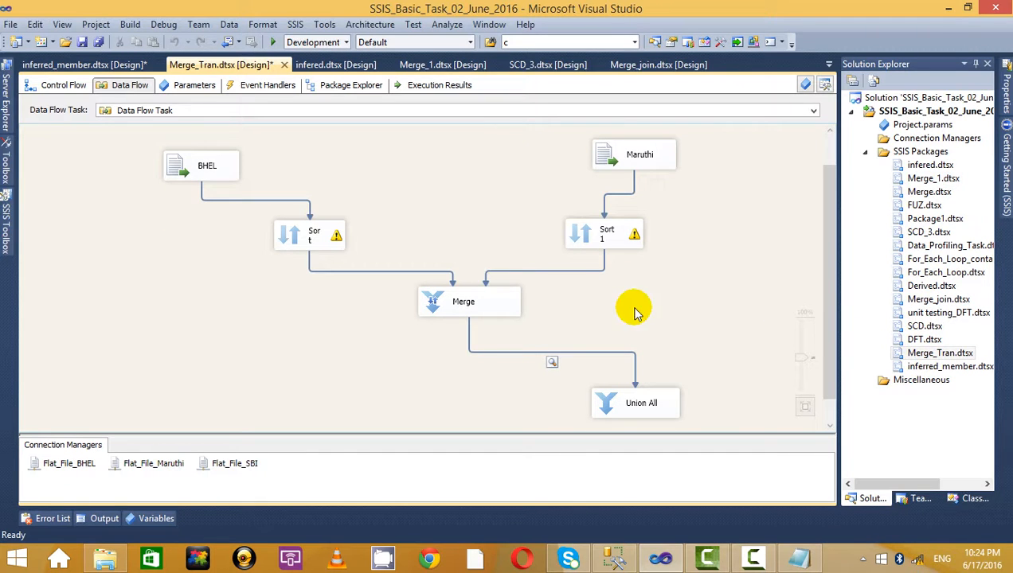
left_click(339, 235)
right_click(459, 303)
left_click(429, 219)
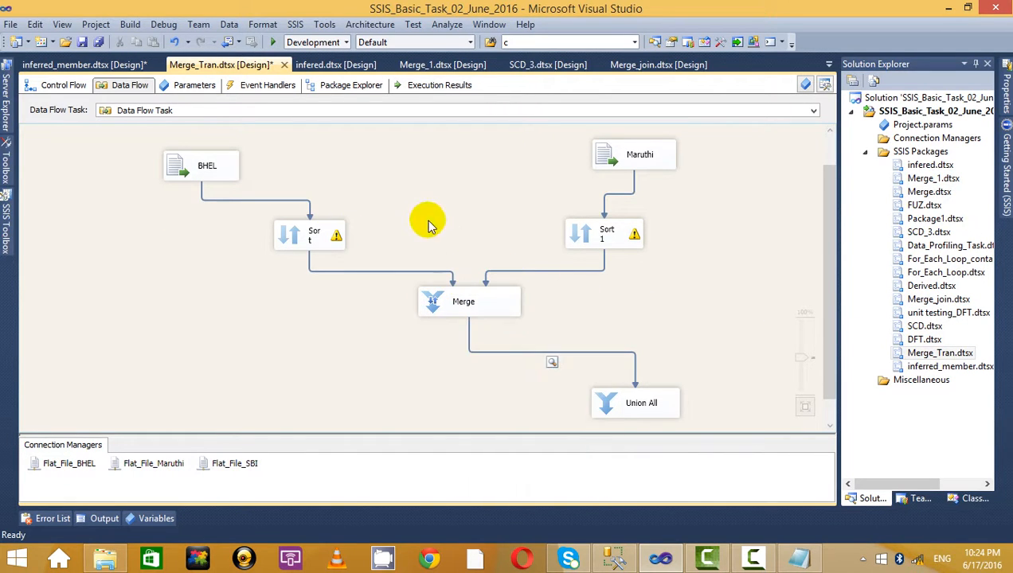
right_click(456, 301)
left_click(494, 307)
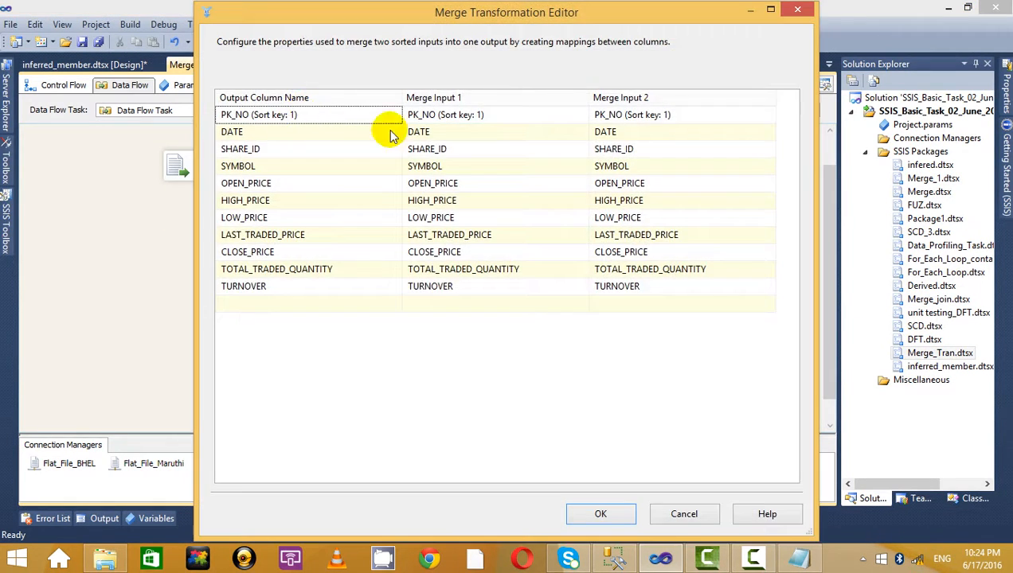
Examine how the output columns map to Merge Input 1 and Merge Input 2, and close the Merge editor without changes
left_click(443, 137)
left_click(456, 170)
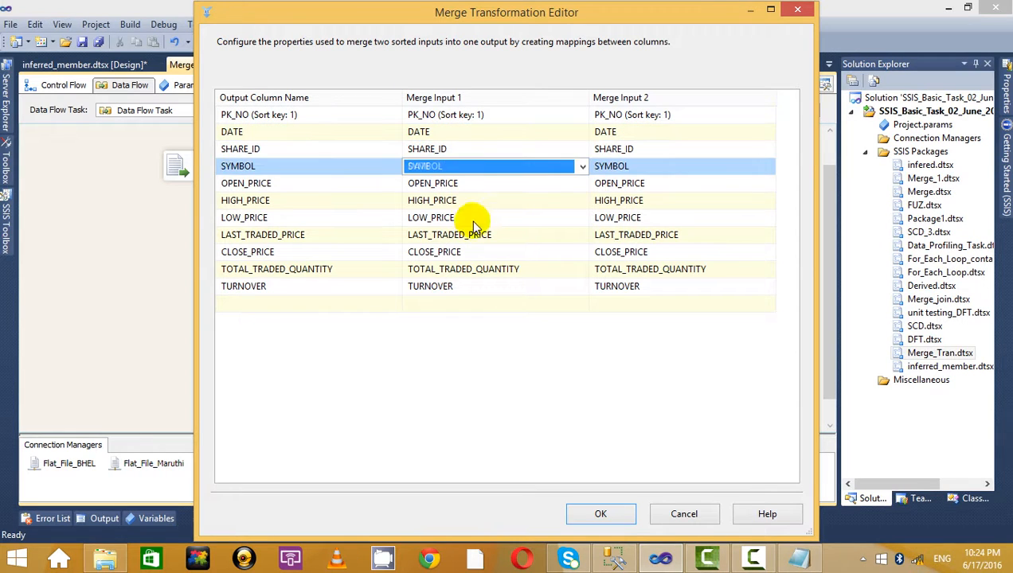
left_click(472, 221)
left_click(673, 201)
left_click(682, 154)
left_click(692, 115)
left_click(678, 183)
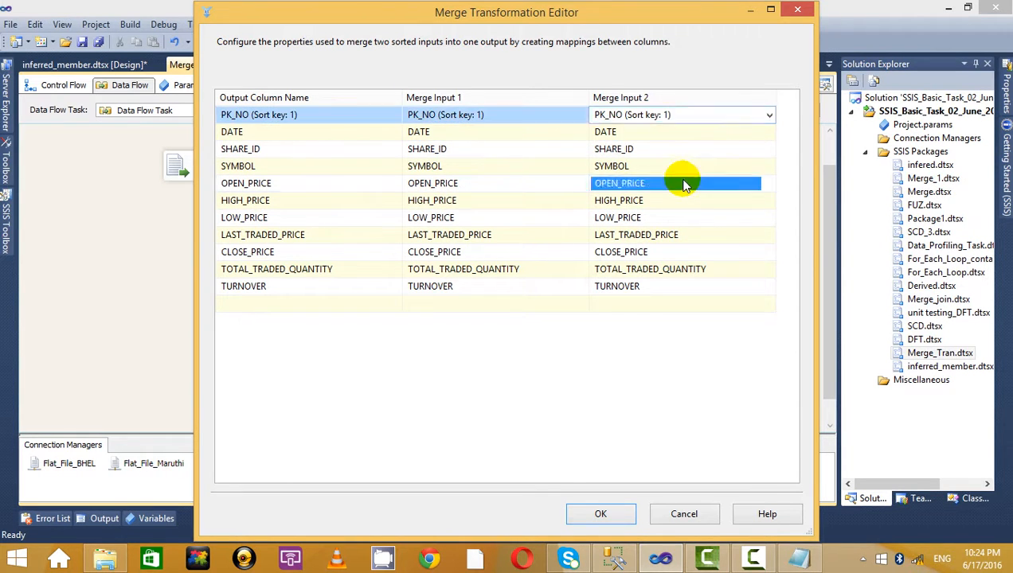
left_click(684, 218)
left_click(665, 251)
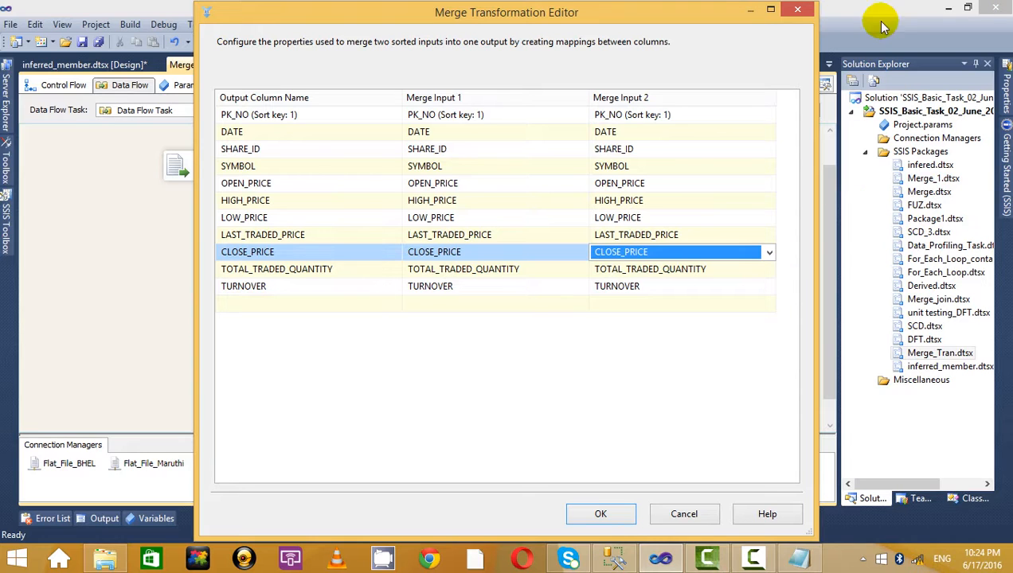
left_click(797, 10)
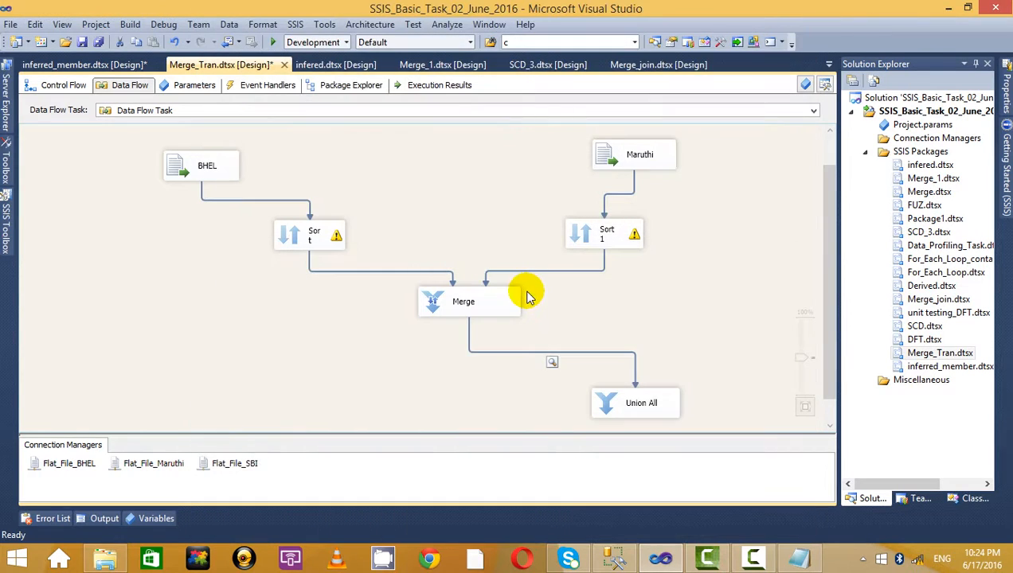
Return to the inferred_member package and view the Data Flow Task on its control flow
double_click(949, 367)
left_click_drag(389, 209, 314, 169)
left_click(752, 558)
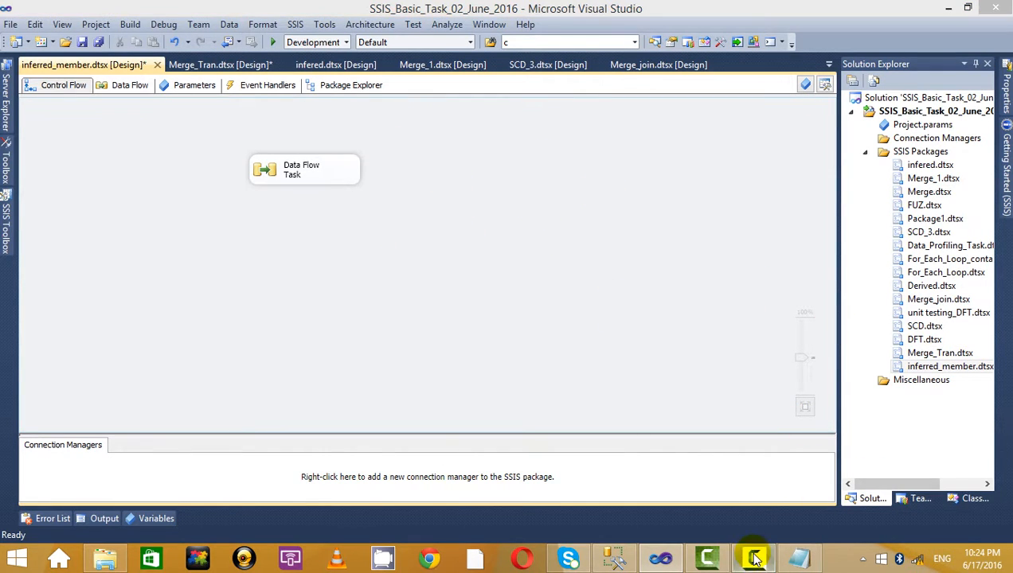
left_click(983, 449)
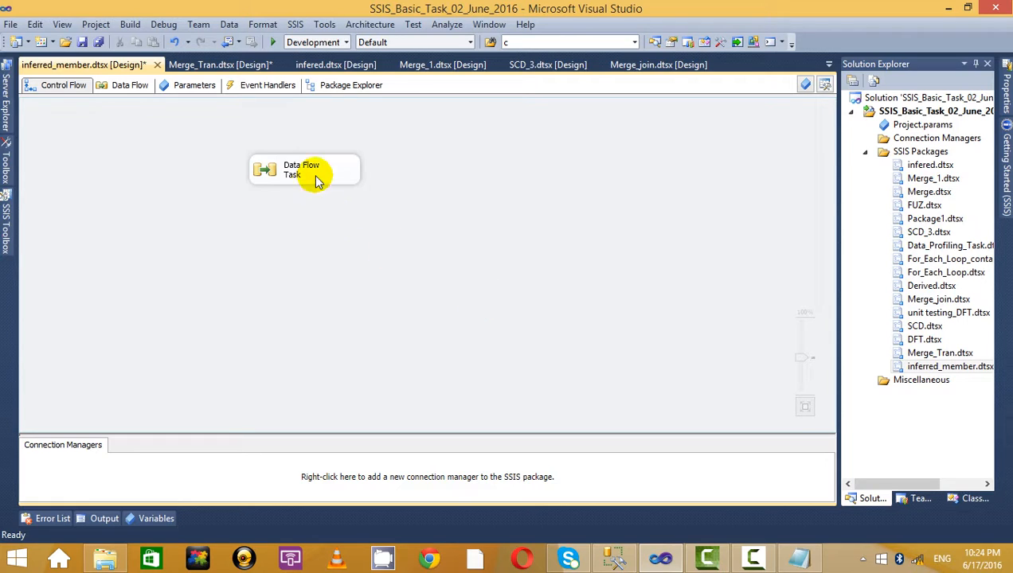
Switch to the Notepad notes, add "-------->" after "infered member" and end the Merge Transfrmation dashes with ">"
left_click(798, 558)
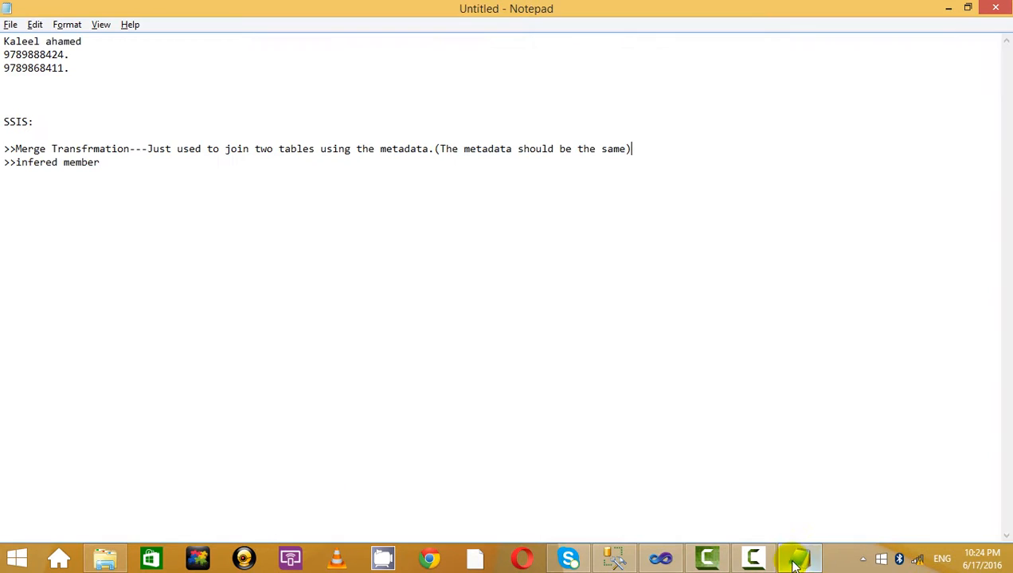
left_click(131, 162)
type("--")
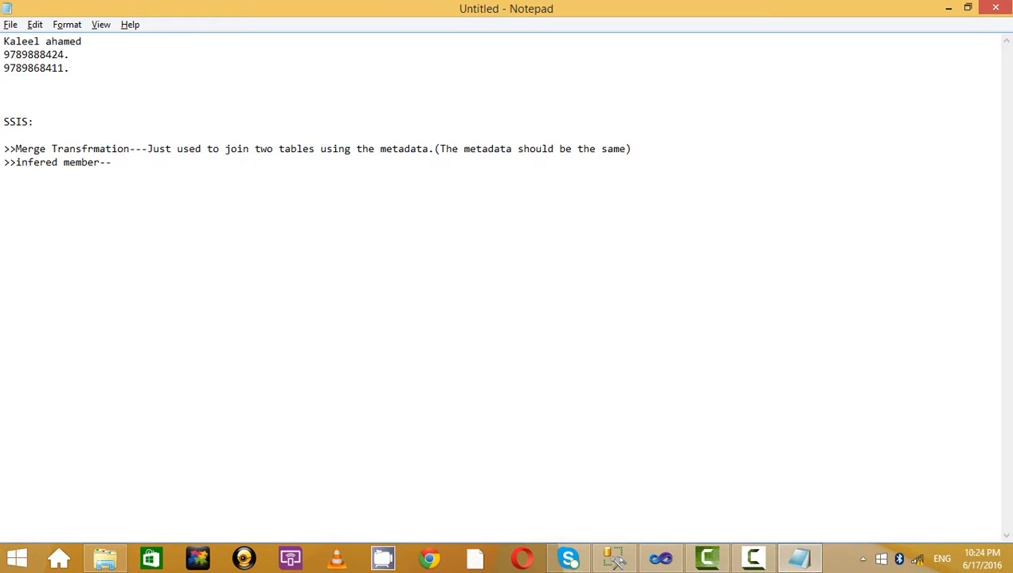
type("------")
type(">")
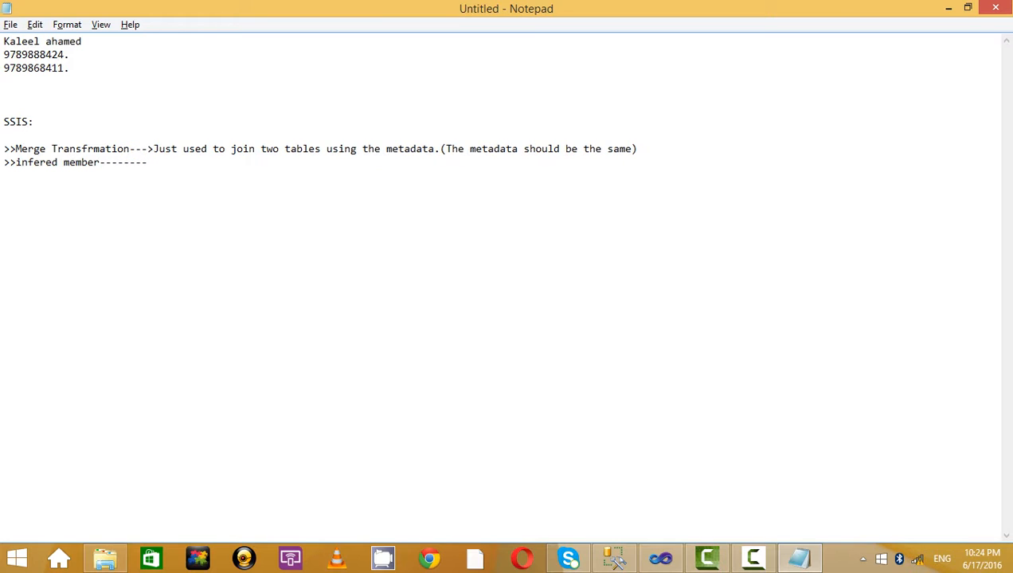
key("Down")
type(">")
Insert an "SCD:" heading directly above the infered member line, separated from the Merge note by blank lines
left_click(689, 148)
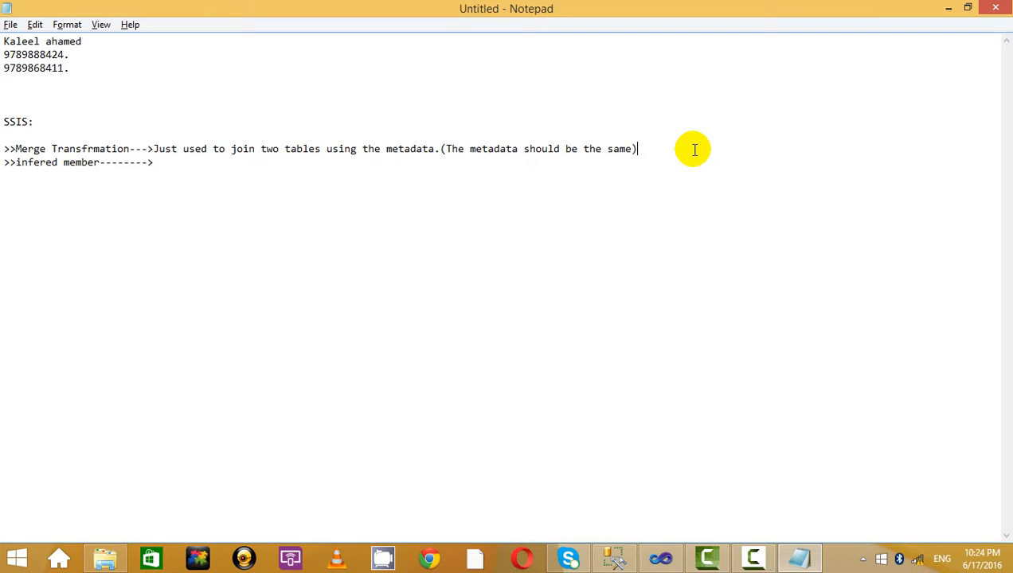
key("Return")
key("Return")
key("Return")
type("S")
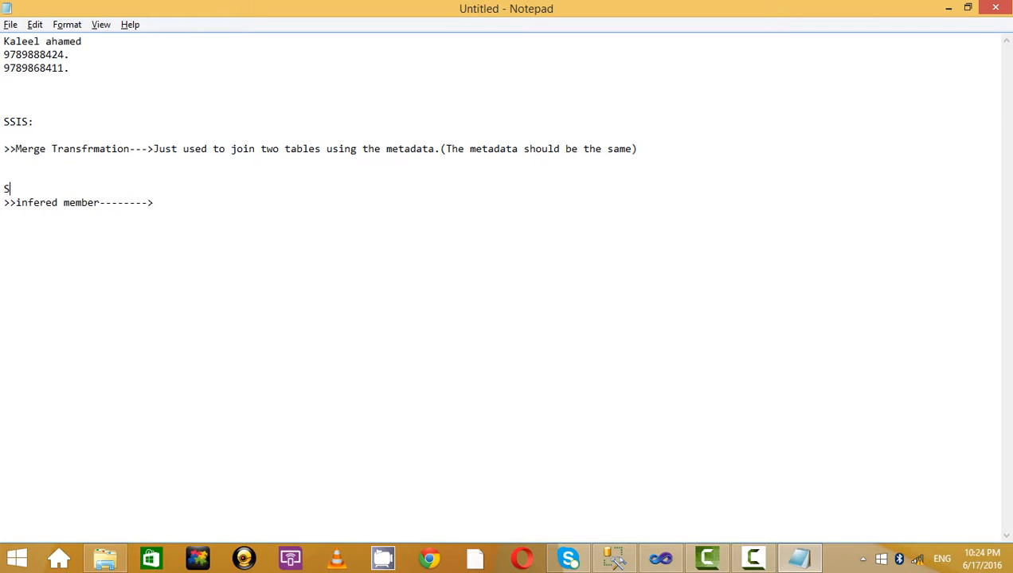
type("CD:")
key("Return")
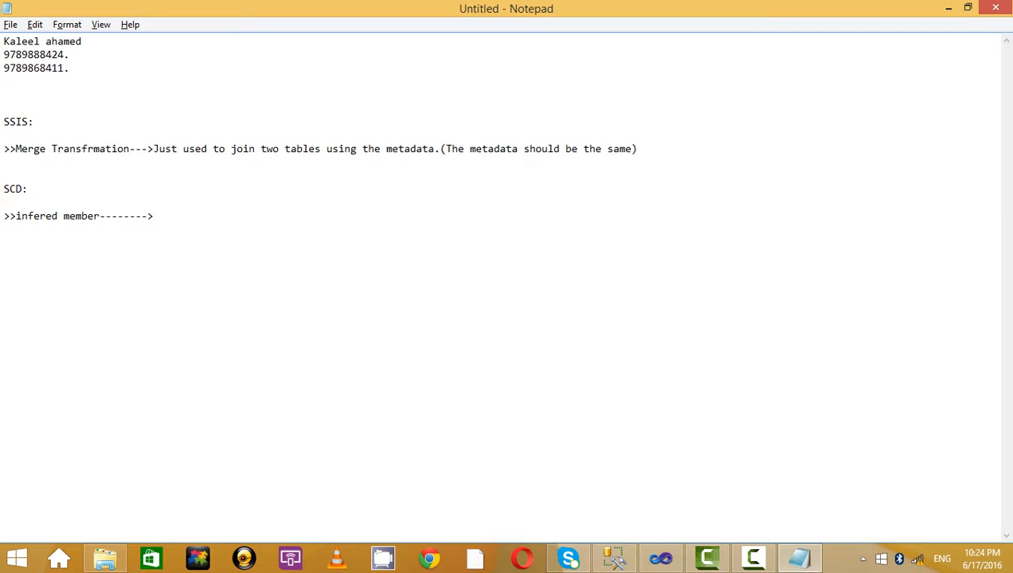
key("Delete")
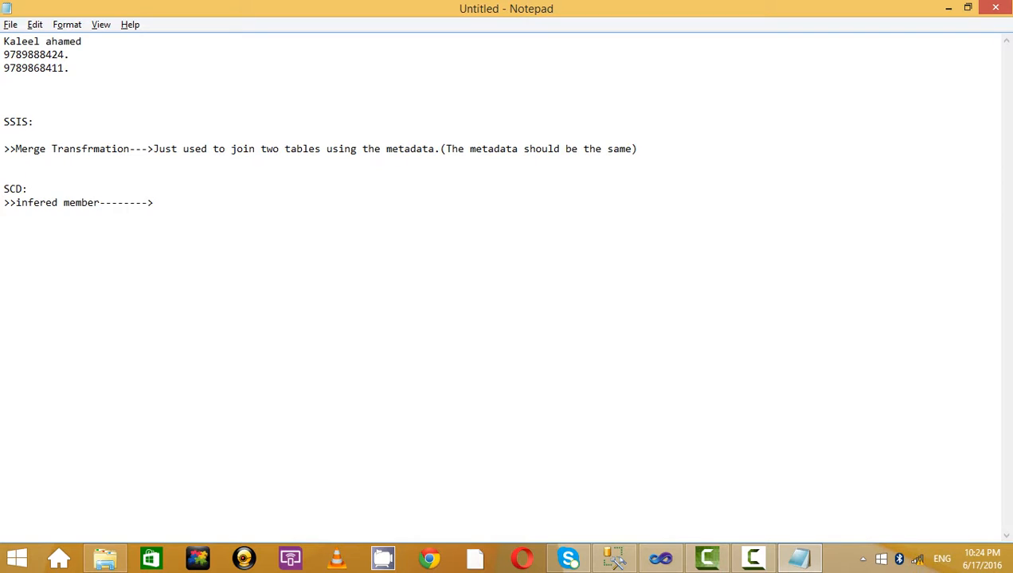
Capitalise the first letter of "infered" and shorten the arrow after "member" to "----->"
left_click(22, 202)
key("BackSpace")
type("I")
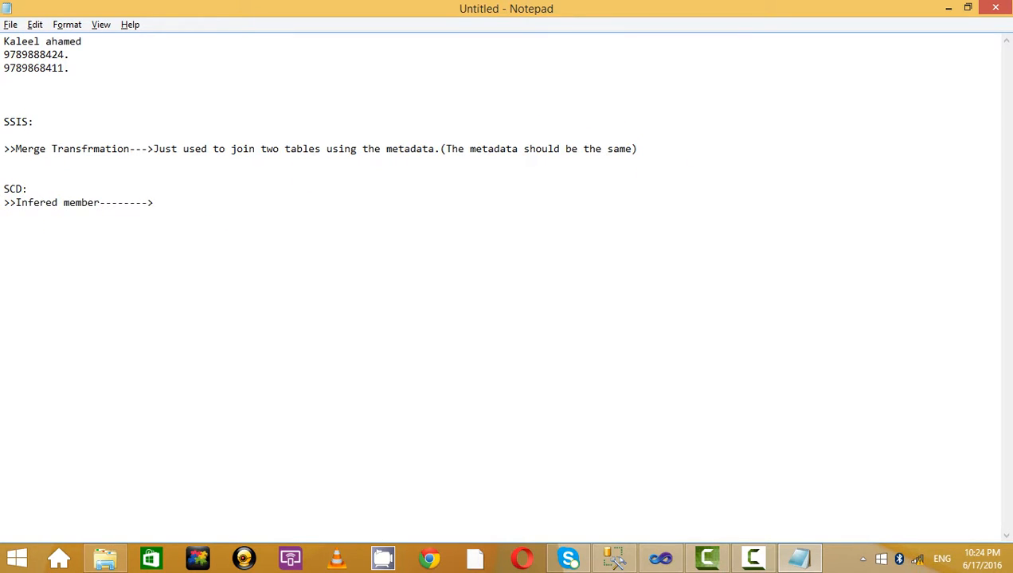
key("Right")
key("Right")
key("Right")
key("Right")
key("Right")
key("Right")
key("Right")
key("BackSpace")
key("BackSpace")
key("BackSpace")
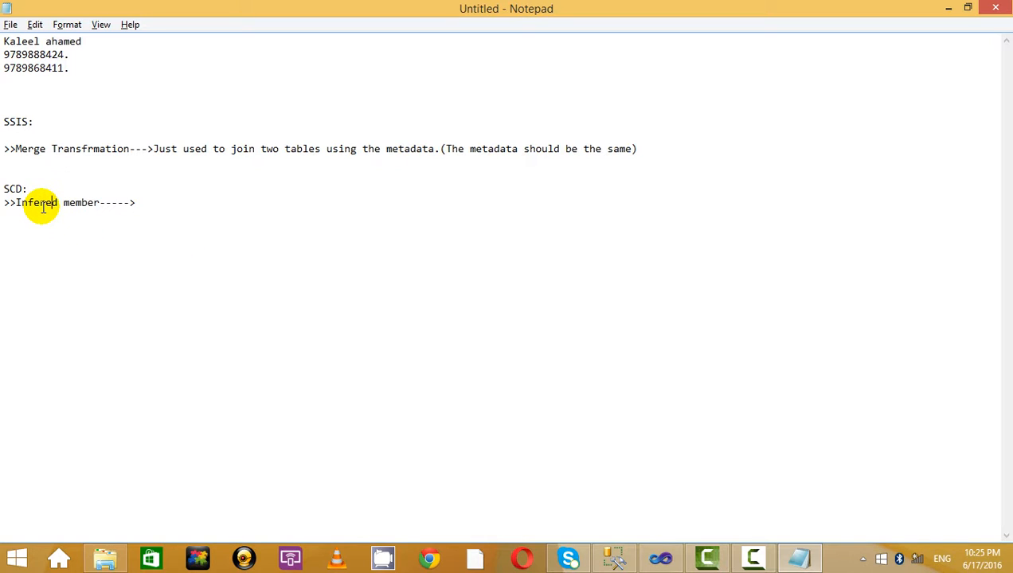
key("Right")
key("Right")
key("Right")
key("Right")
key("Right")
key("Right")
key("Right")
double_click(40, 202)
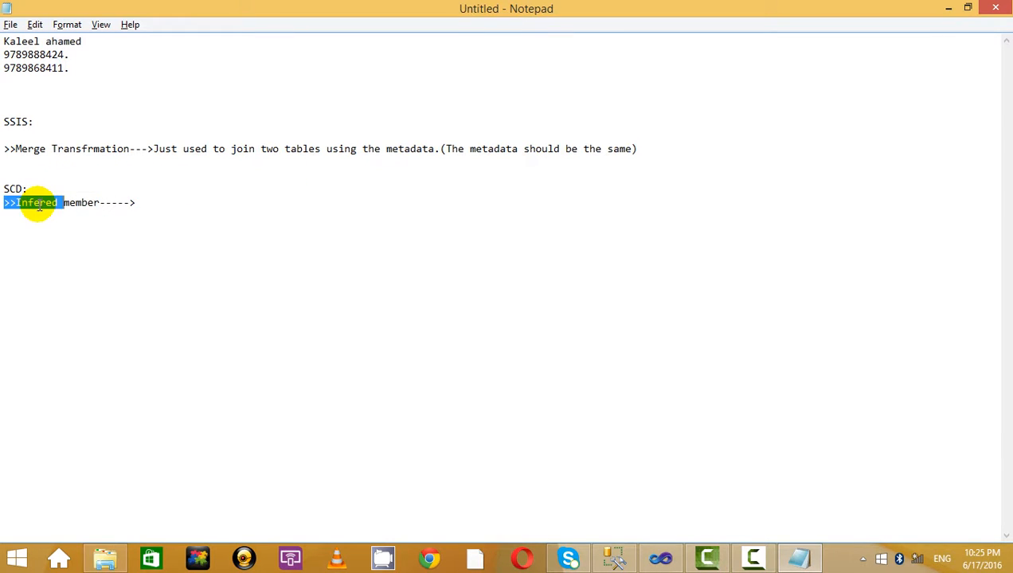
left_click(59, 203)
Describe the Infered member as "To make a conclusion." after its arrow and leave a blank line below
left_click(160, 200)
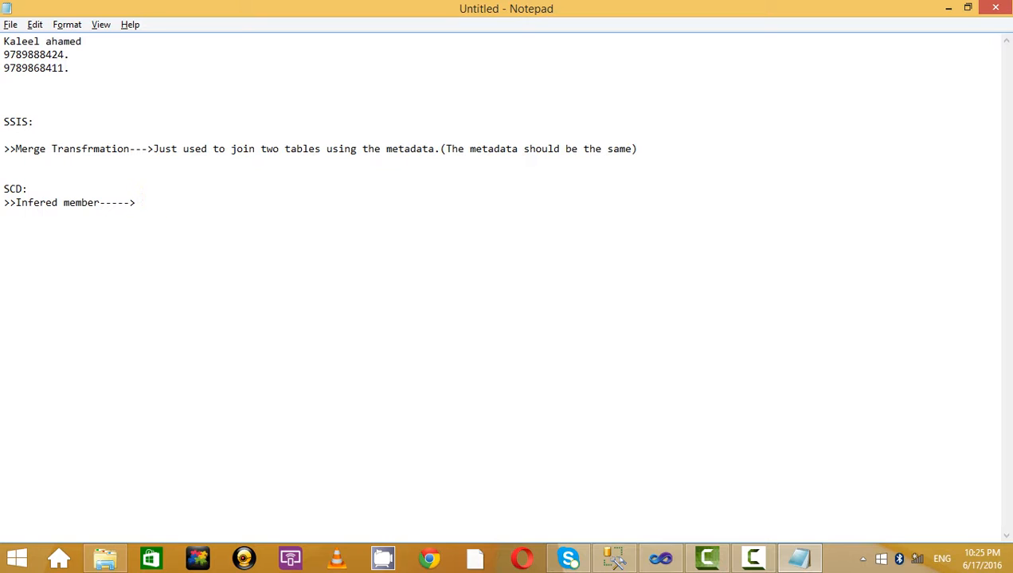
type("To make a conclusi")
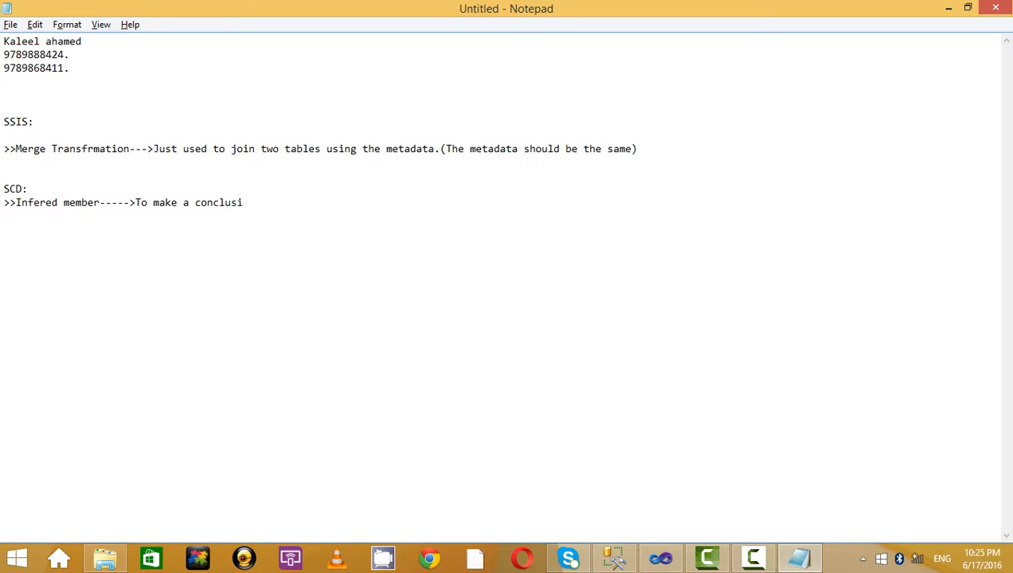
type("on.")
key("Return")
key("Return")
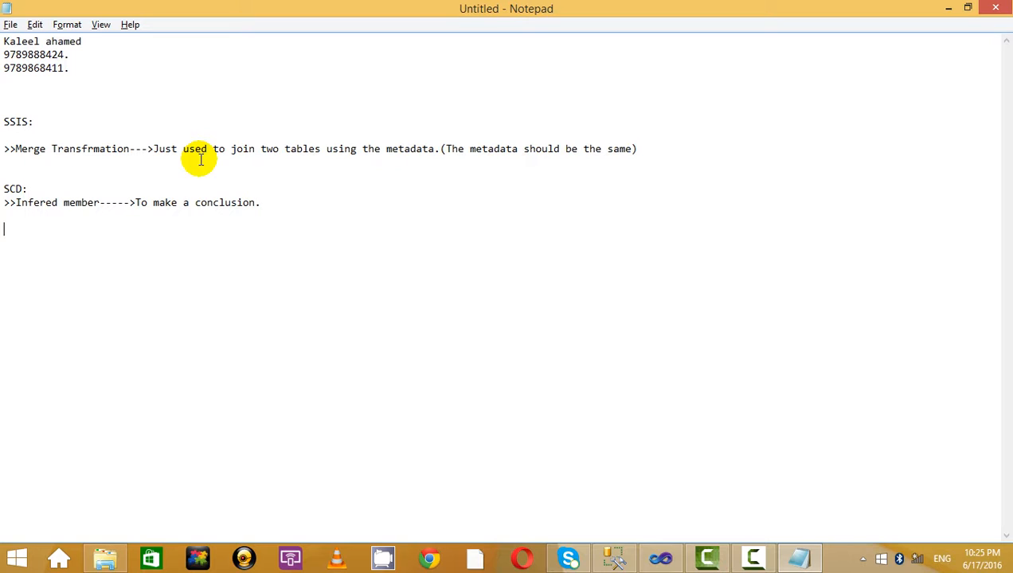
Add two ">>" bullets below and write "SCD we have three types:" on the first one
type(">")
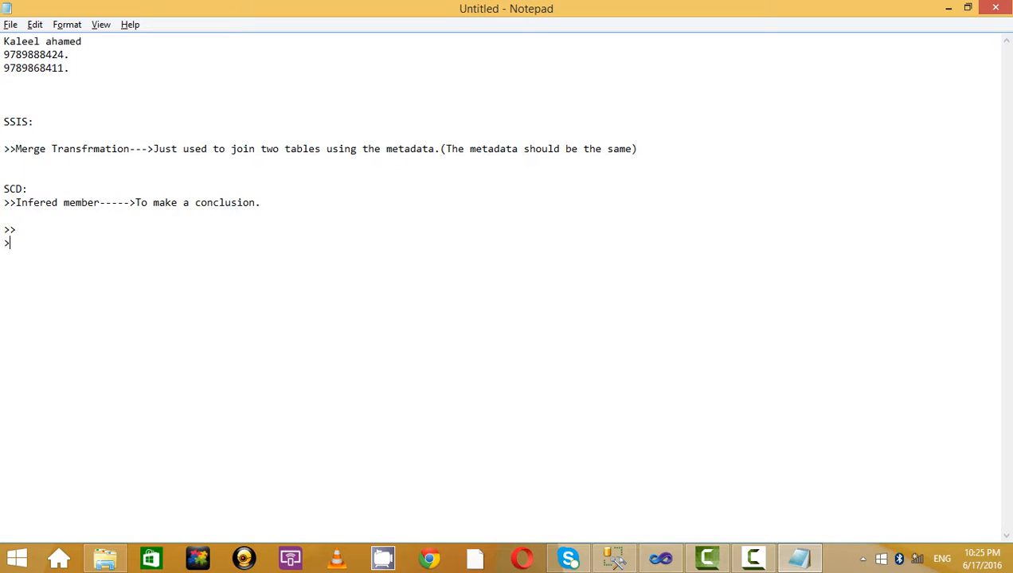
type("> >>")
left_click(42, 228)
type("SCD we have th")
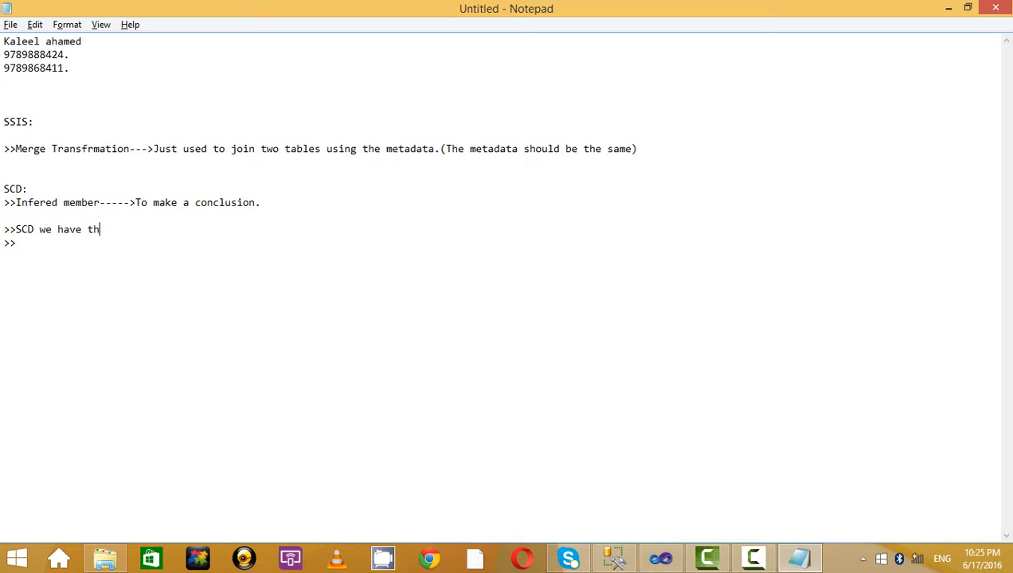
type("ree types:")
key("Return")
key("Return")
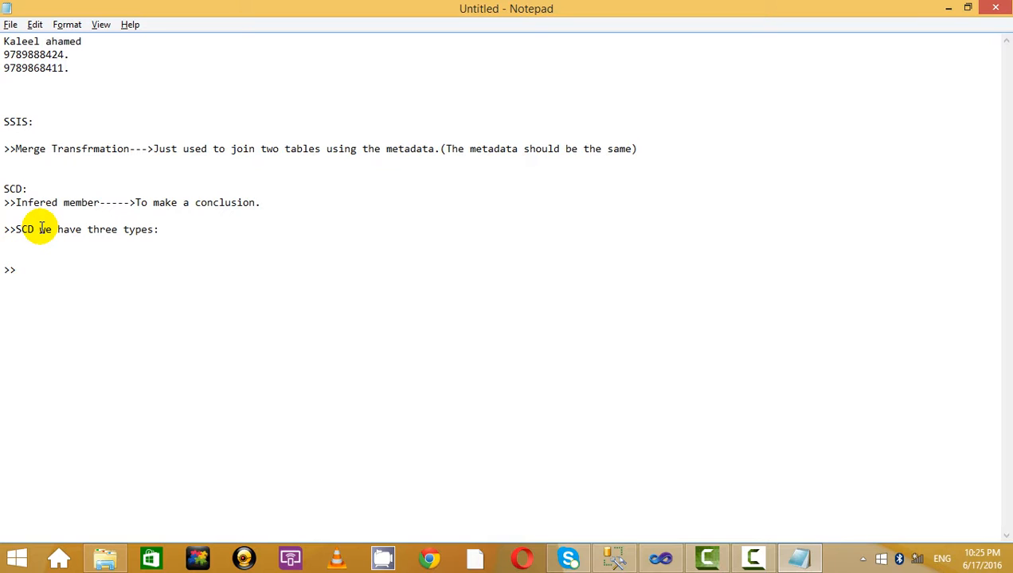
Add the list numbers "1]", "2]" and "3]" on separate lines under the three types line
key("Return")
key("Up")
type("1]")
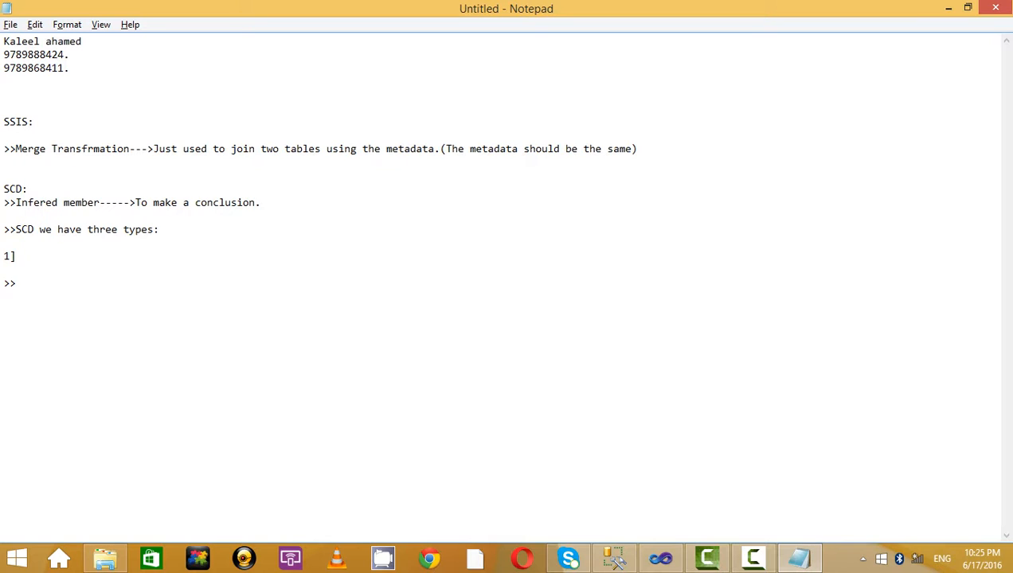
key("Return")
type("2]")
key("Return")
type("3]")
key("Return")
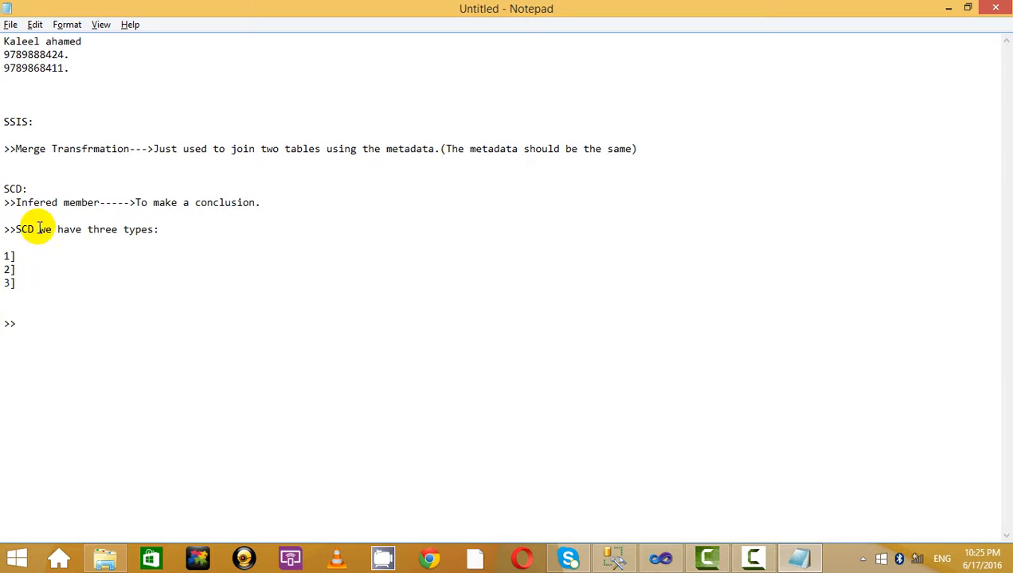
Enter "Type 0" as item 1 and add a blank line below it
left_click(32, 255)
type("Typ")
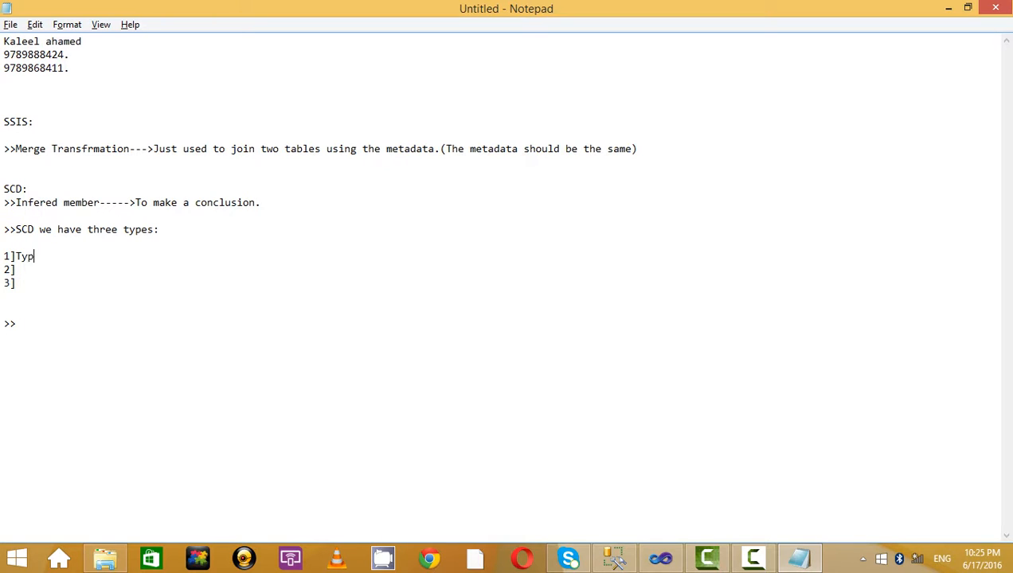
type("e 0")
key("Return")
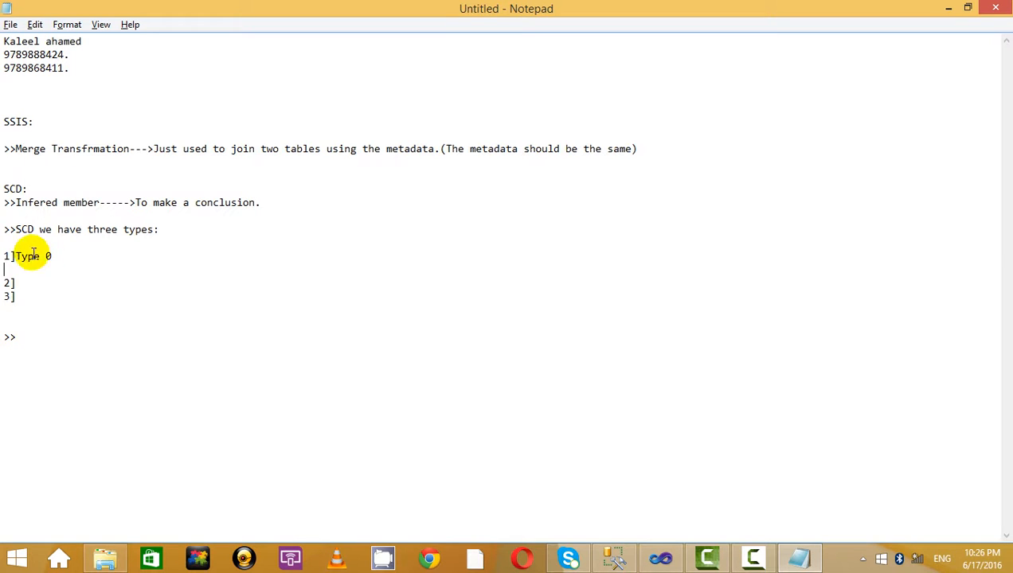
Copy "Type 0" to item 2, change it to "Type 1" and add a blank line below it
left_click_drag(53, 256, 16, 255)
key("ctrl+c")
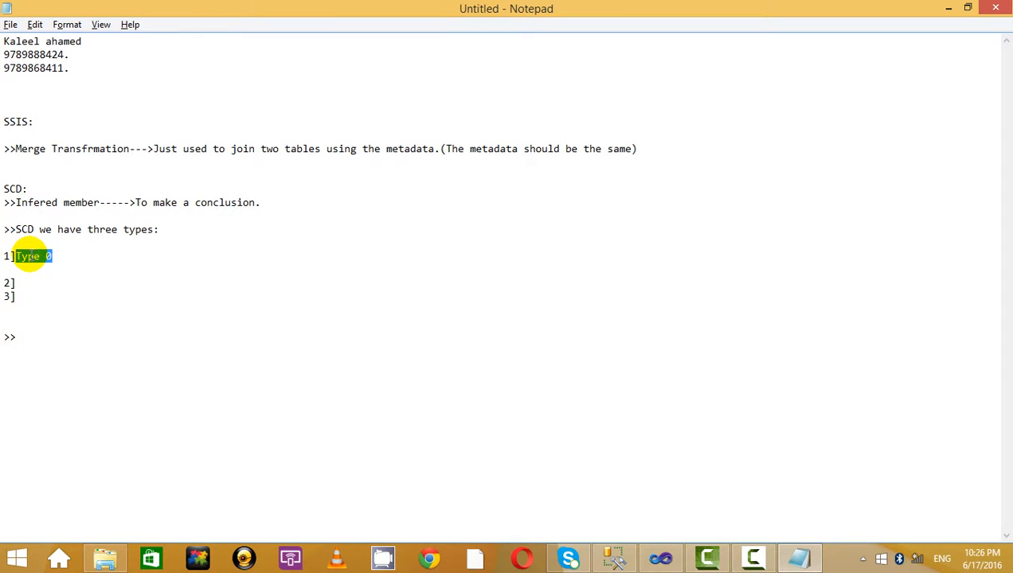
left_click(47, 282)
key("ctrl+v")
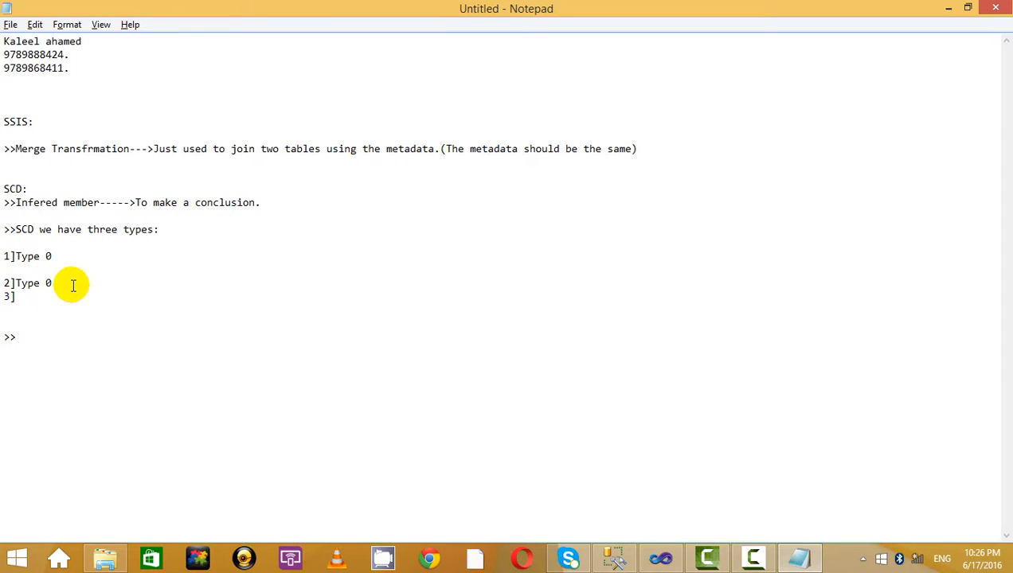
key("Return")
left_click(63, 283)
key("BackSpace")
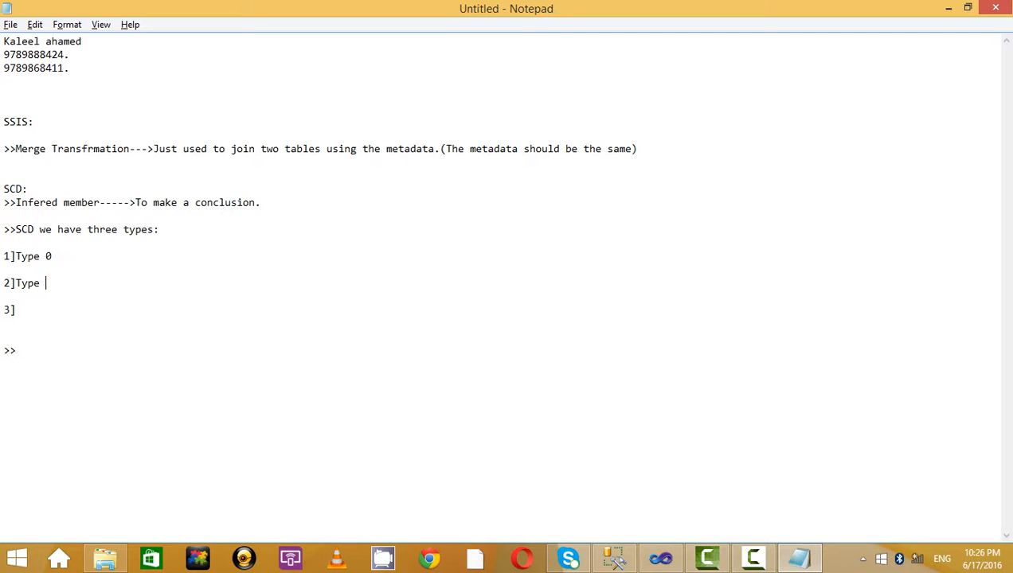
type("1")
Copy "Type 1" to item 3 and change it to "Type 2"
left_click_drag(53, 282, 18, 285)
key("ctrl+c")
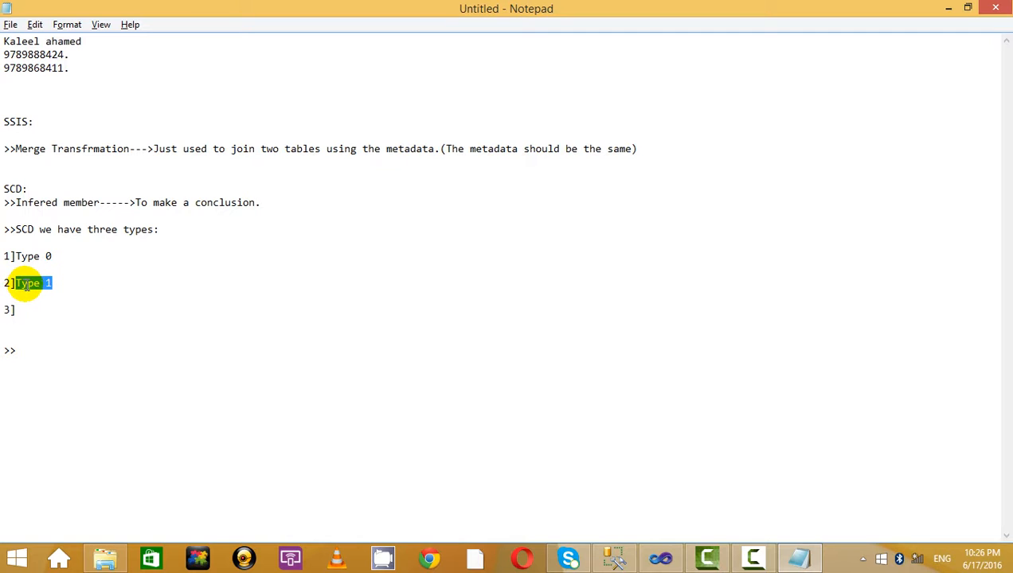
left_click(53, 310)
key("ctrl+v")
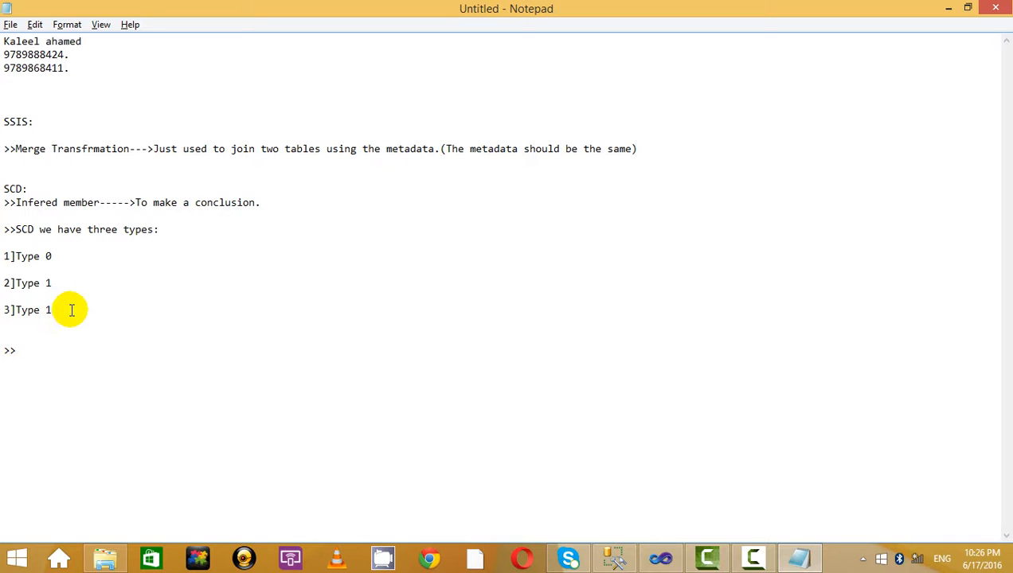
key("BackSpace")
type("2")
Label the Type 0 item with "(Fixed)"
left_click(71, 258)
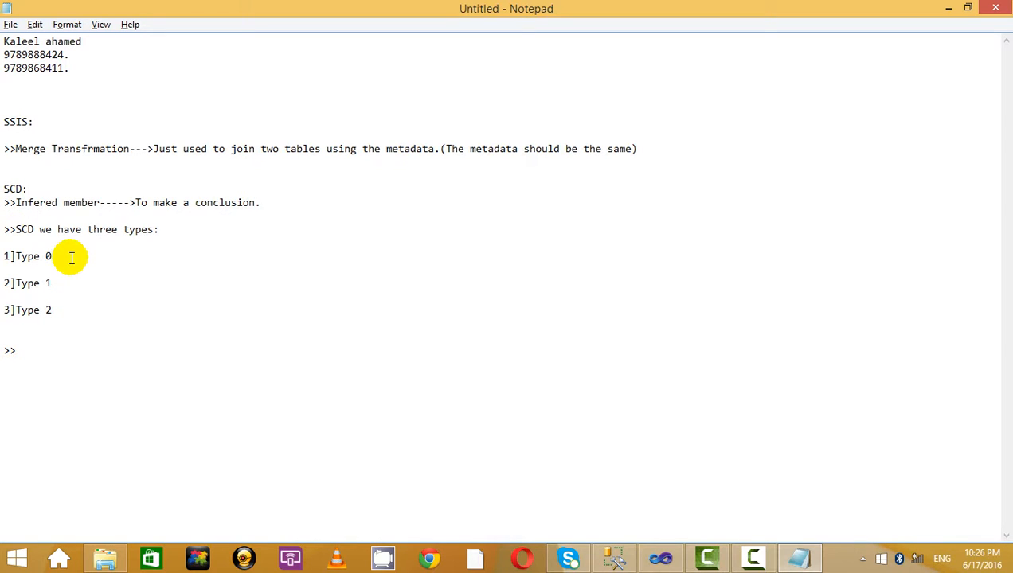
type("(Histo")
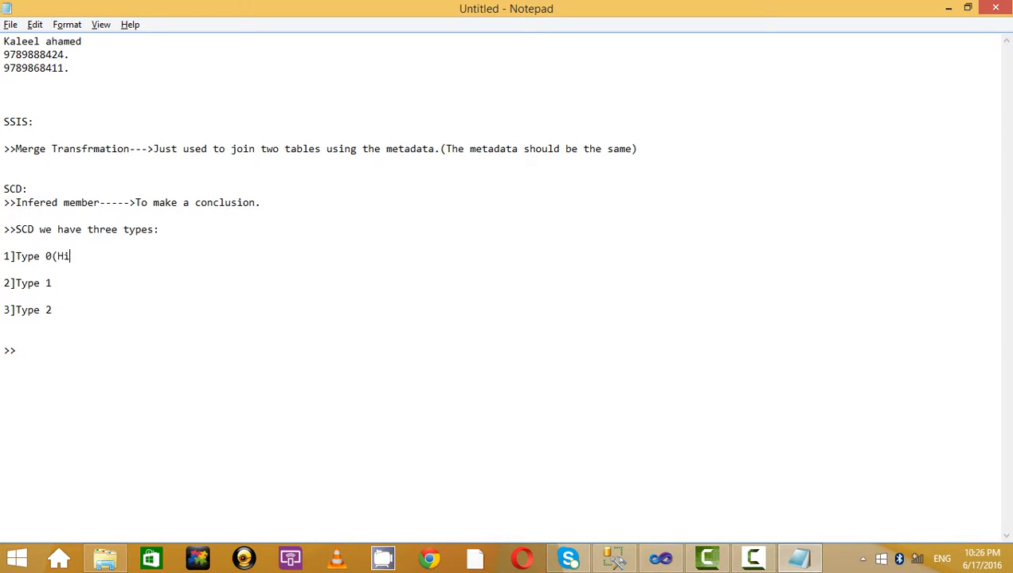
key("BackSpace")
key("BackSpace")
key("BackSpace")
key("BackSpace")
key("BackSpace")
type("Fixed)")
Label the Type 1 item with "(Changing att", leaving the parenthesis open
key("Down")
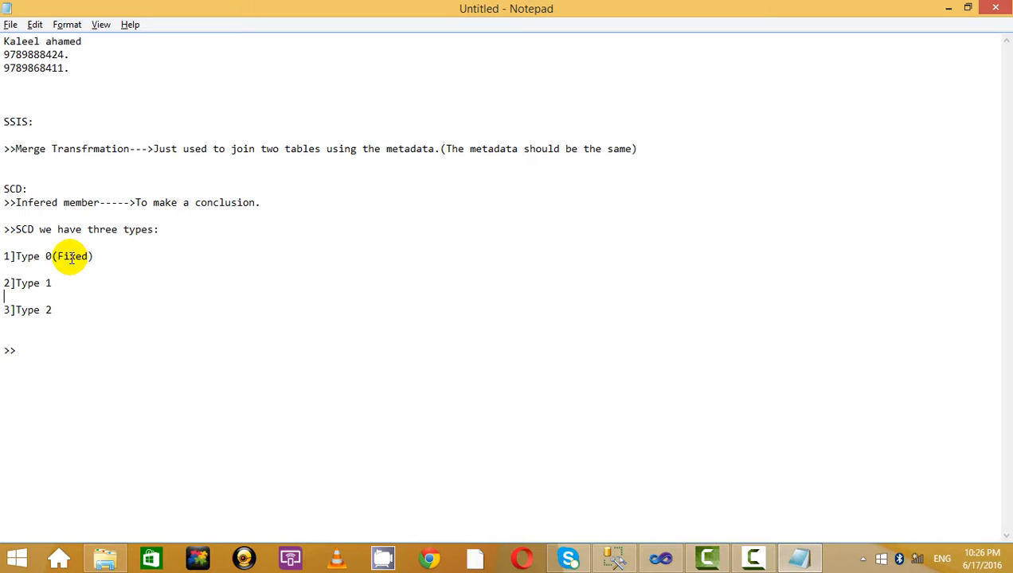
key("Right")
key("Right")
key("Right")
key("Right")
key("Right")
key("Right")
type("(")
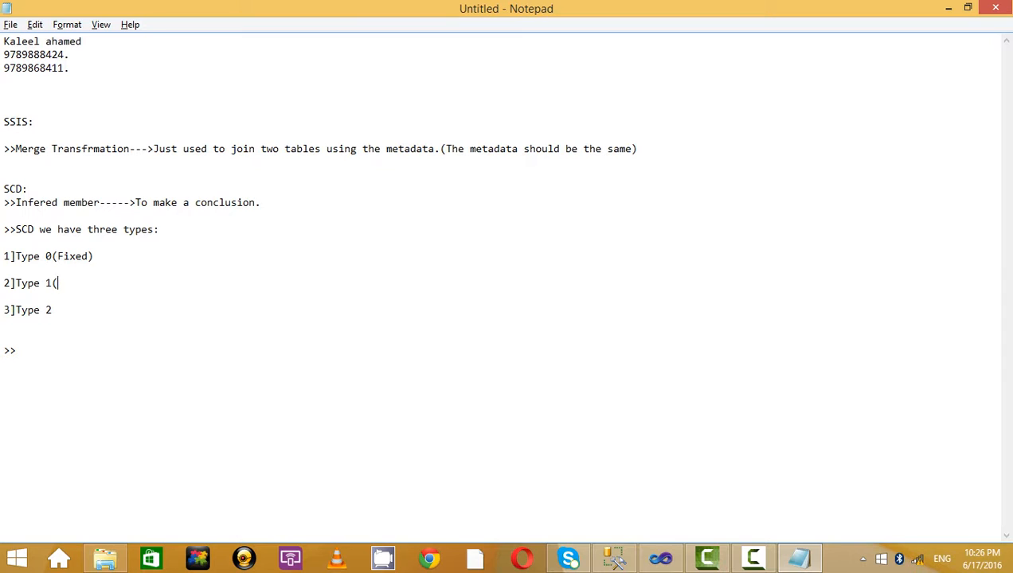
type("Changing att")
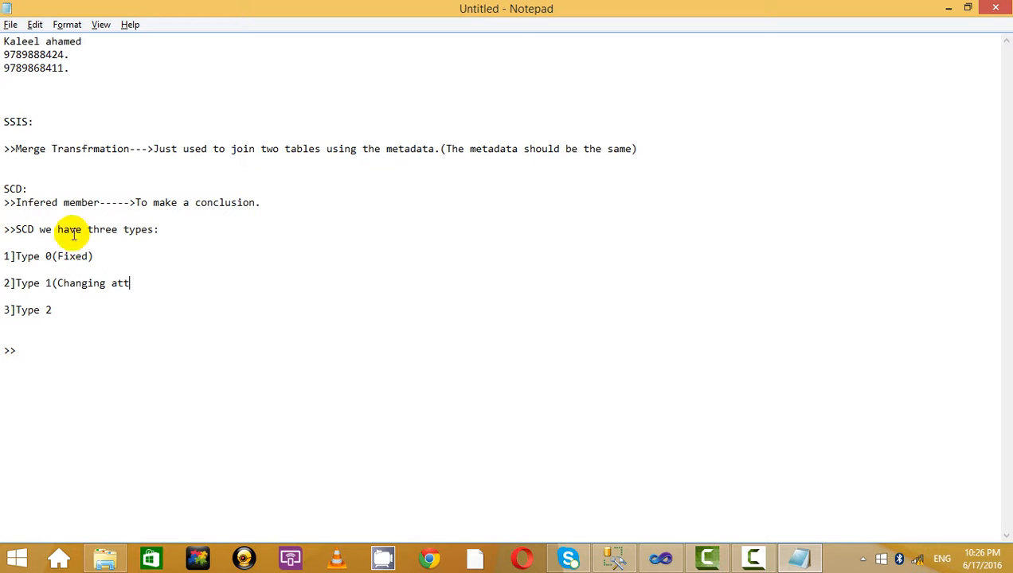
Extend the Type 0 label to "(Fixed att)" and close the parenthesis of the Type 1 label
left_click(88, 256)
type("att")
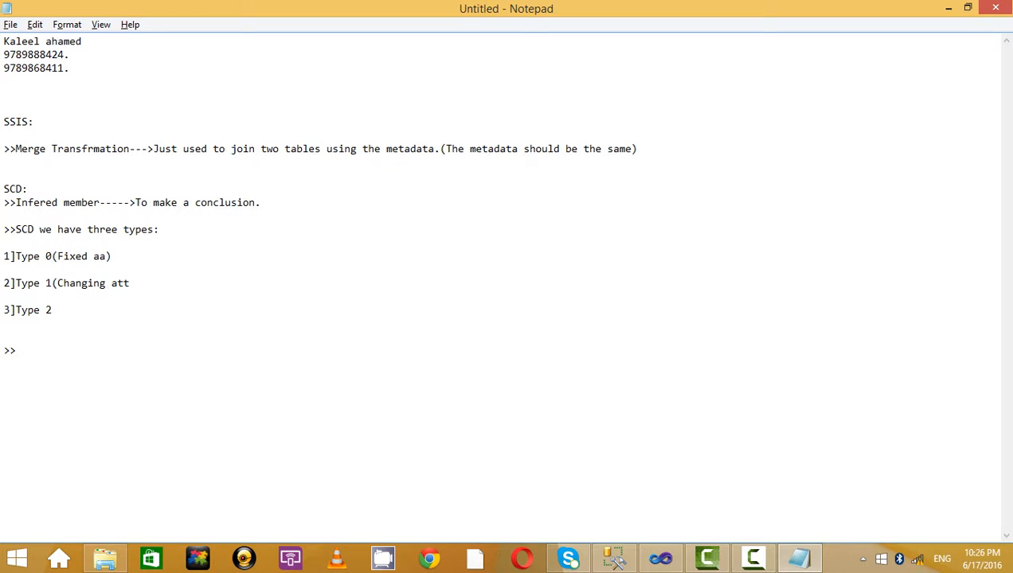
left_click(141, 283)
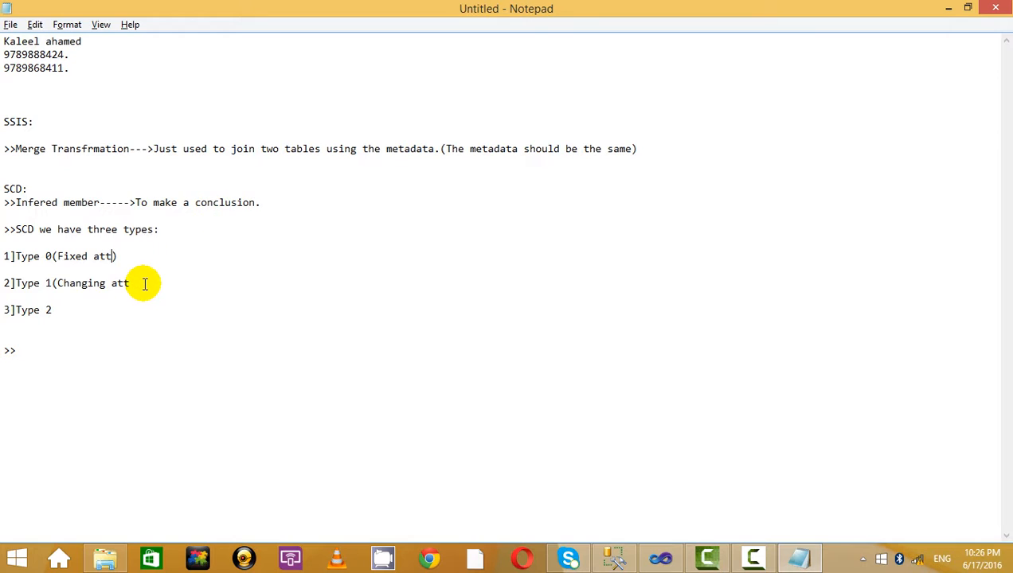
type(")")
Label the Type 2 item with "(Historic Attribute)" followed by "----infered member."
left_click(165, 305)
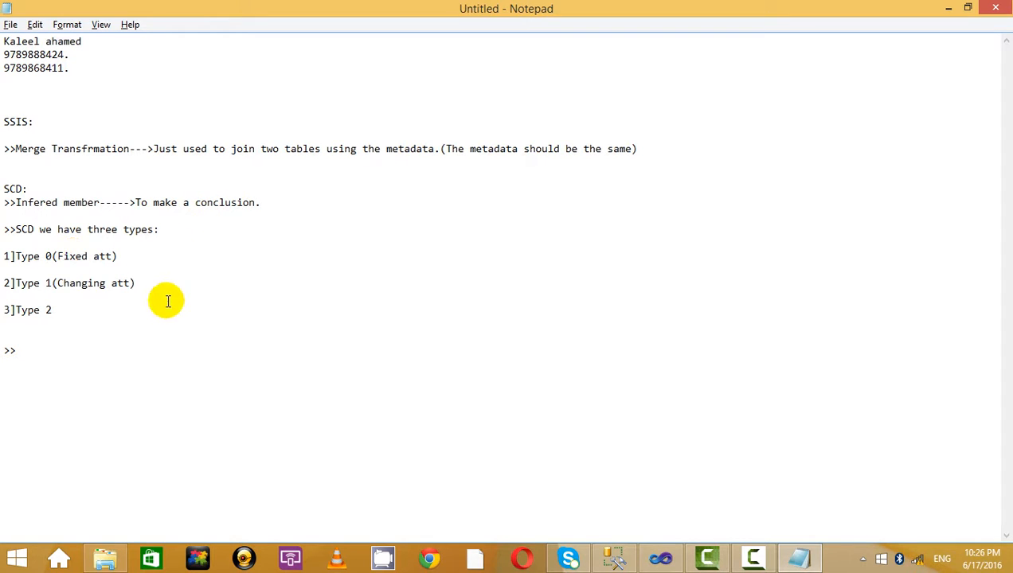
type("(H")
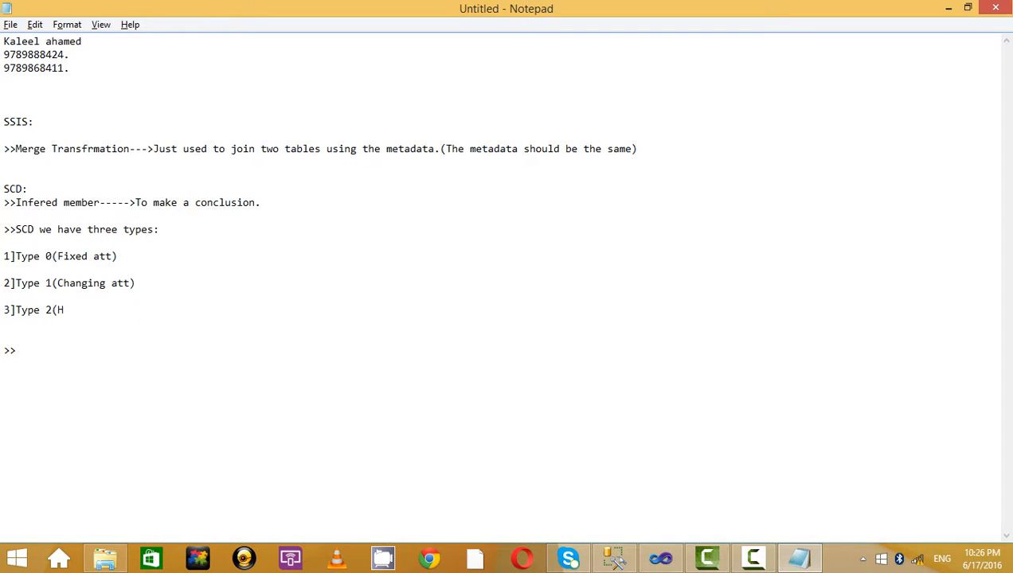
type("istoric Attribute")
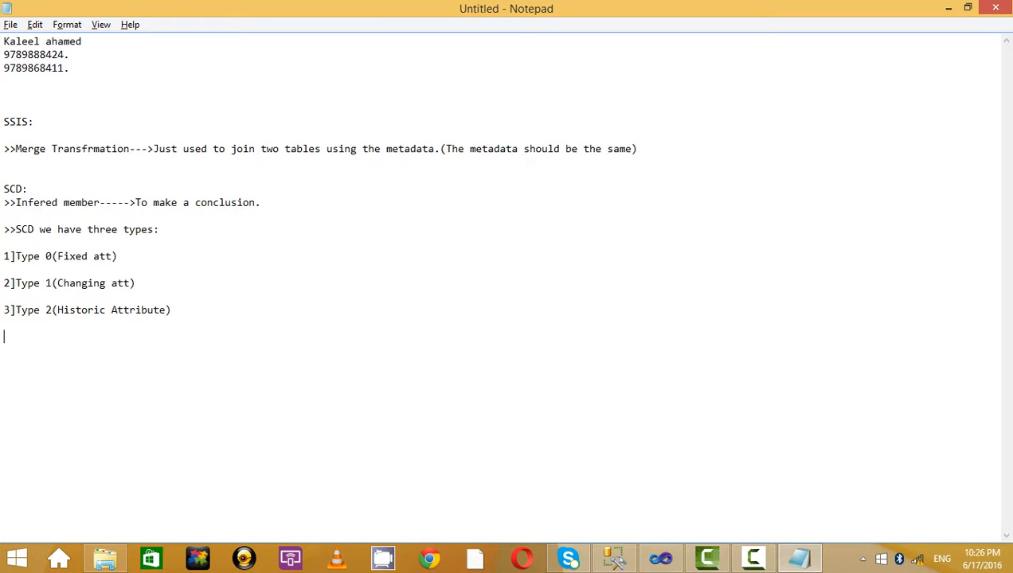
left_click(230, 310)
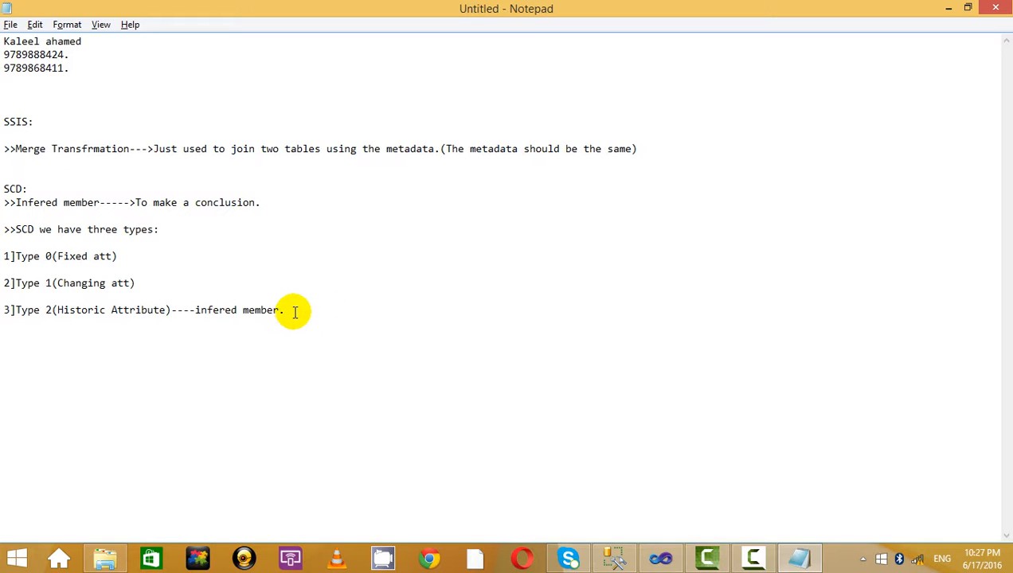
Add the lines ">>EFD", ">>ETD" and ">>flag." below the Type 2 item
left_click(251, 337)
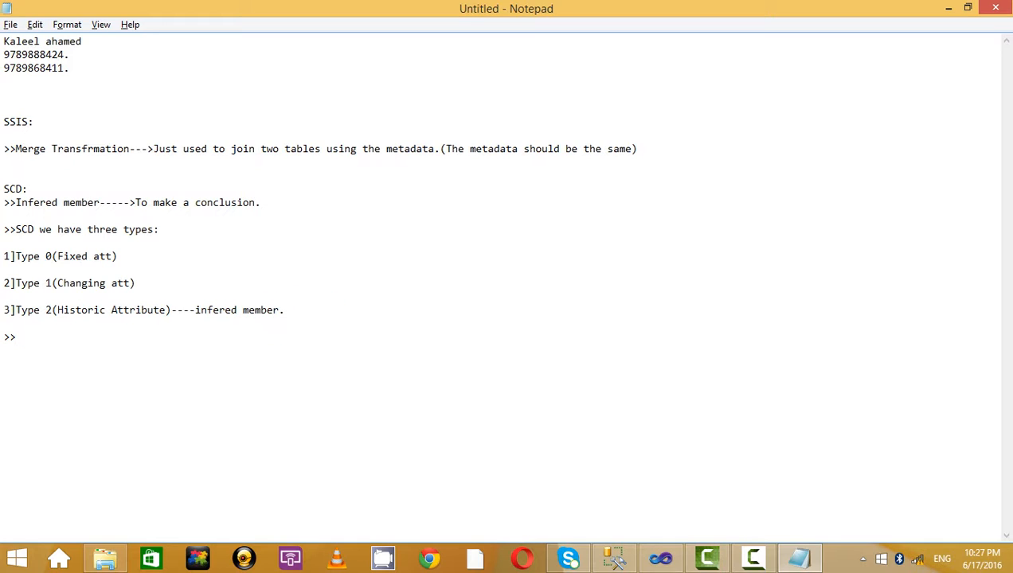
left_click(102, 340)
Switch to Visual Studio, open the Data Flow Task of inferred_member.dtsx, and minimize the window
key("alt+Tab")
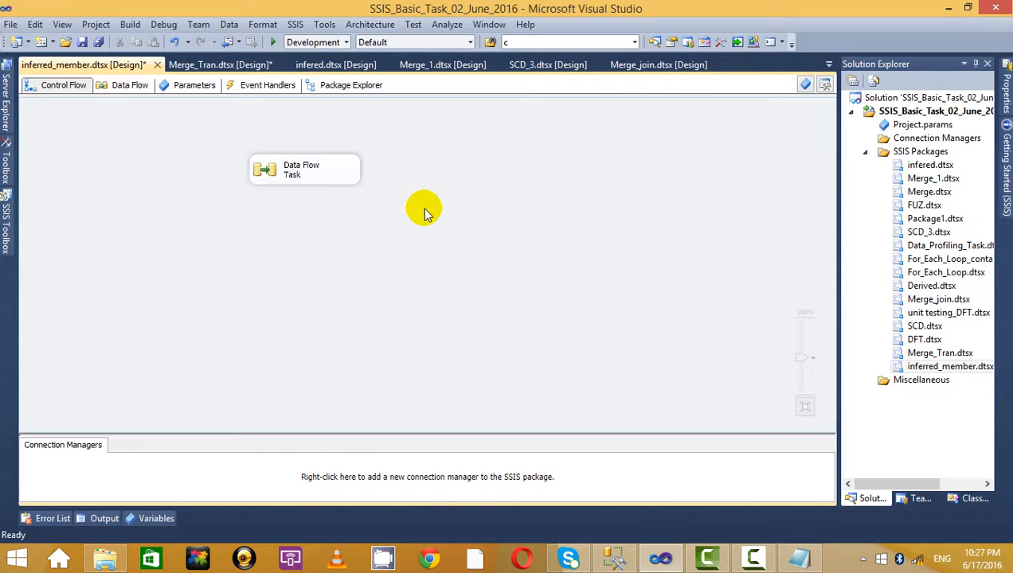
double_click(330, 169)
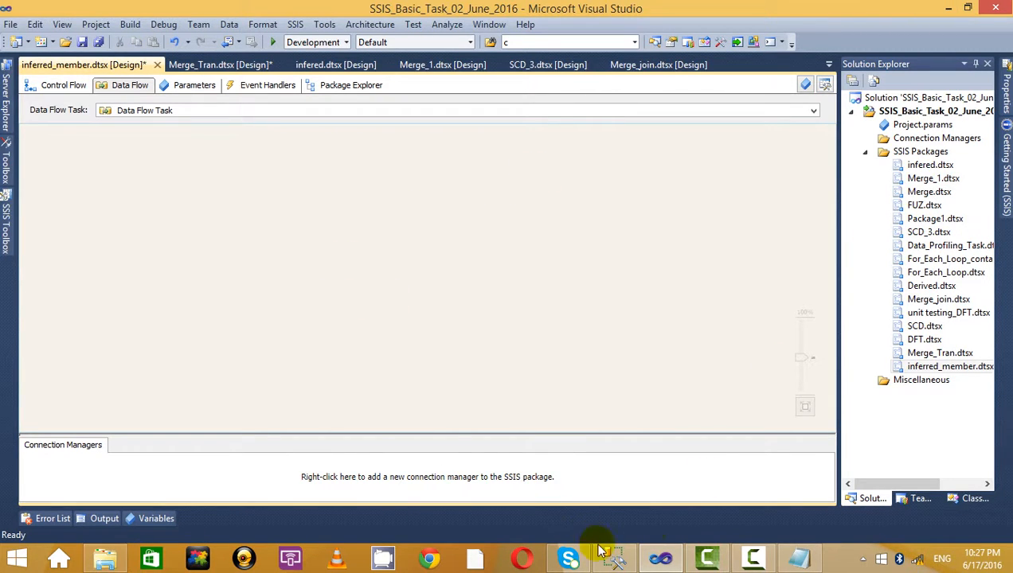
left_click(948, 8)
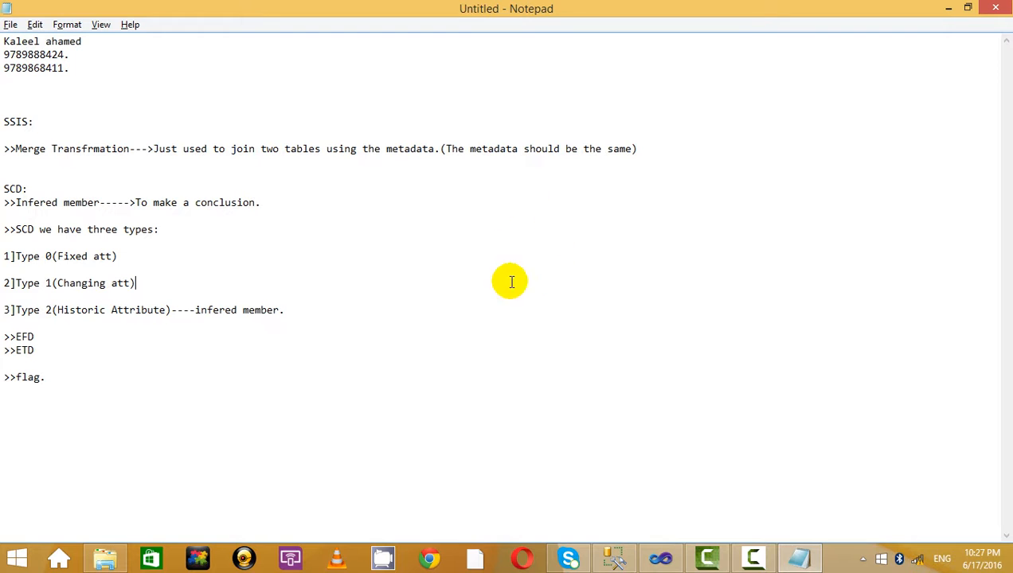
Close the File Explorer window of the test folder and open the H: drive from This PC
left_click(104, 558)
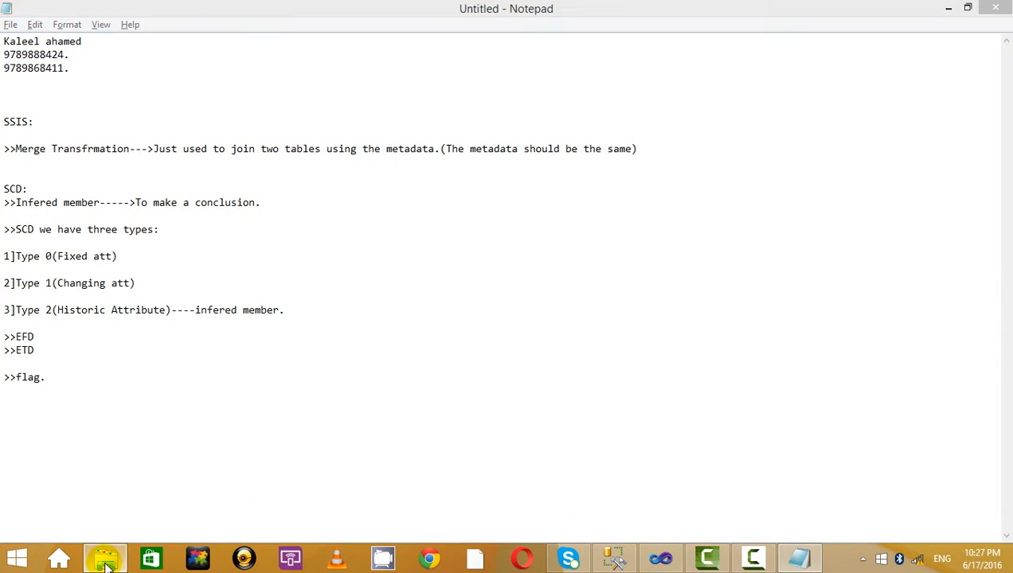
left_click(317, 344)
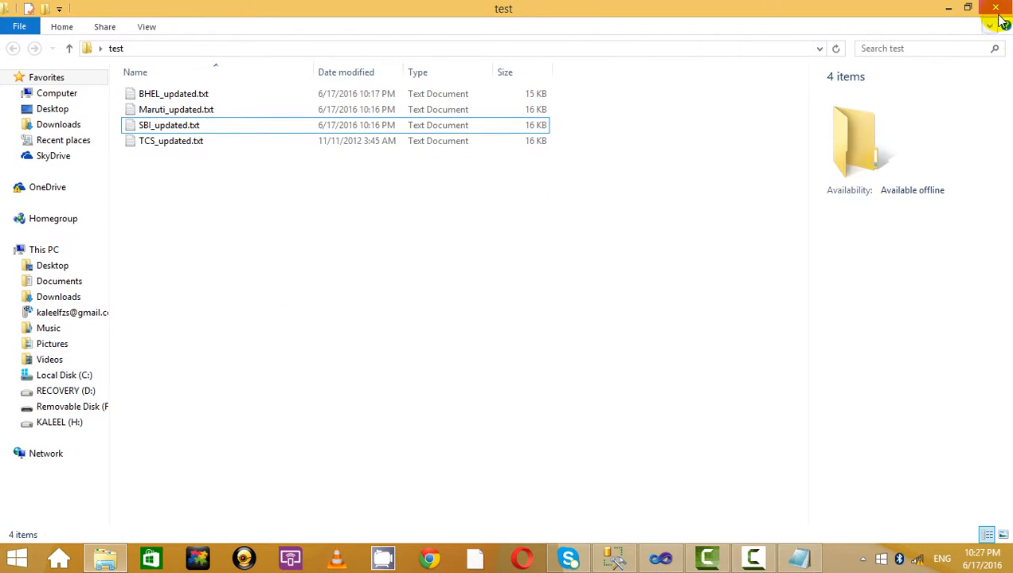
left_click(995, 8)
left_click(19, 561)
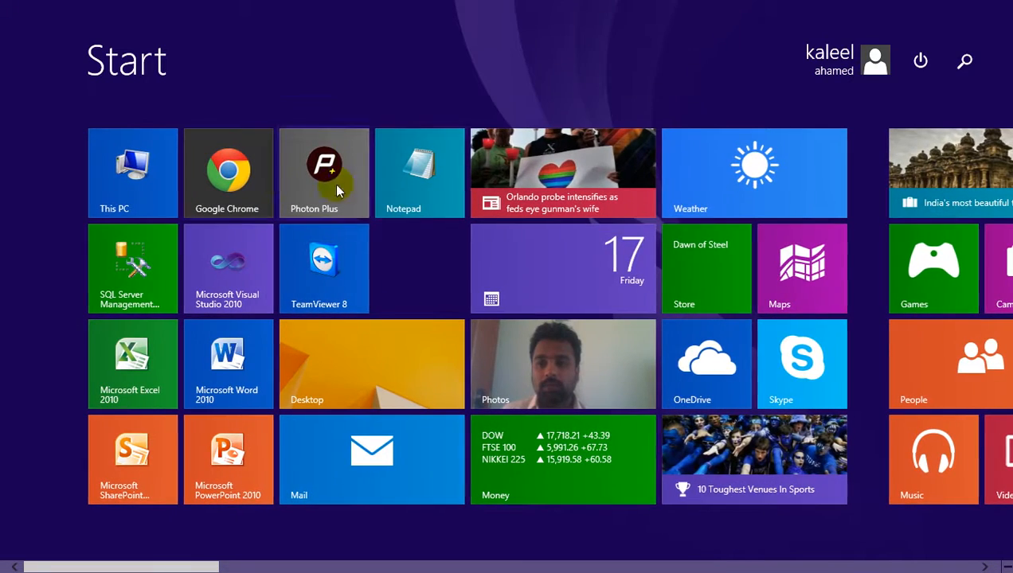
left_click(124, 199)
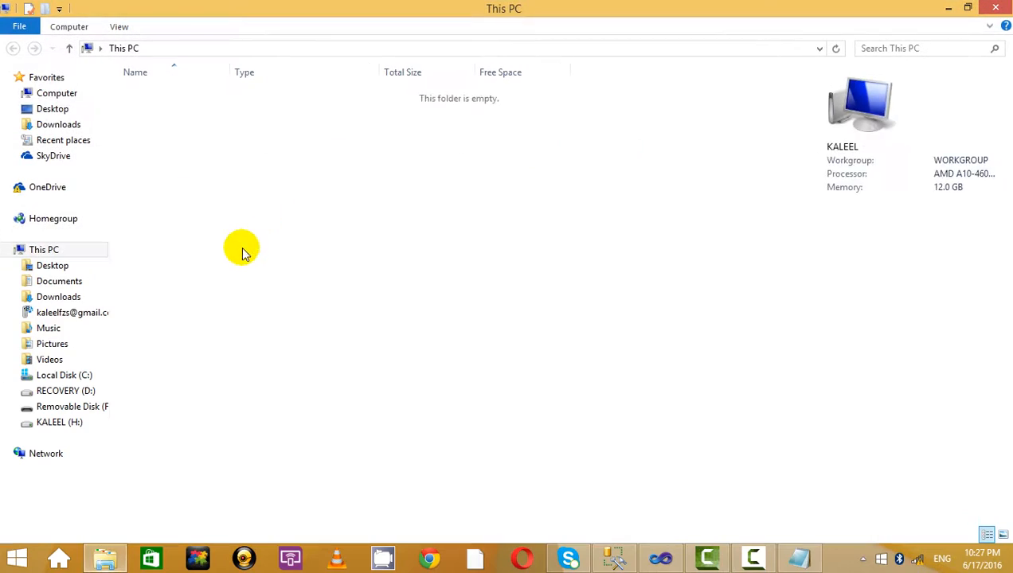
double_click(179, 351)
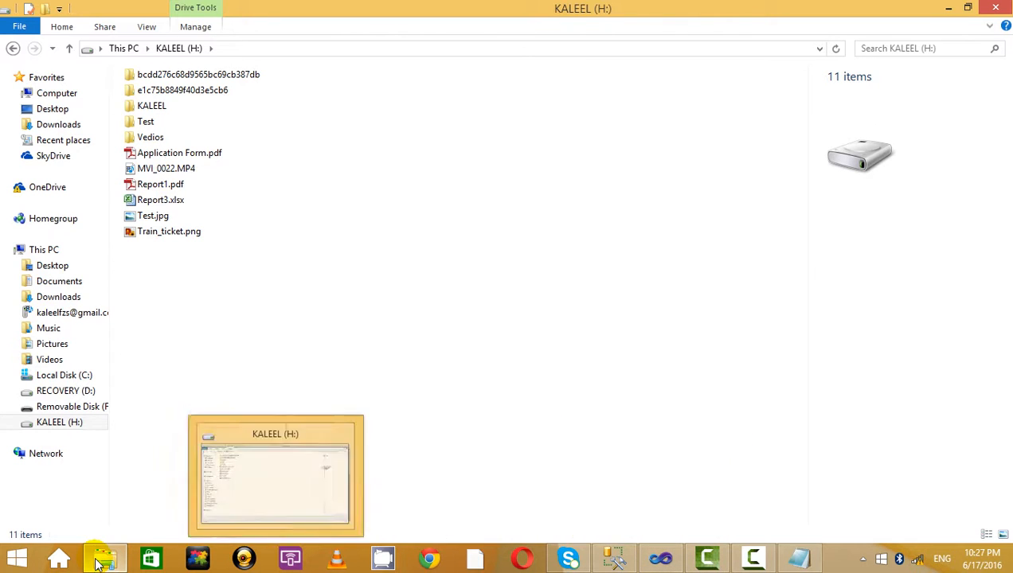
Open Removable Disk (F:) in a second File Explorer window and restore it to a smaller floating window
left_click(22, 563)
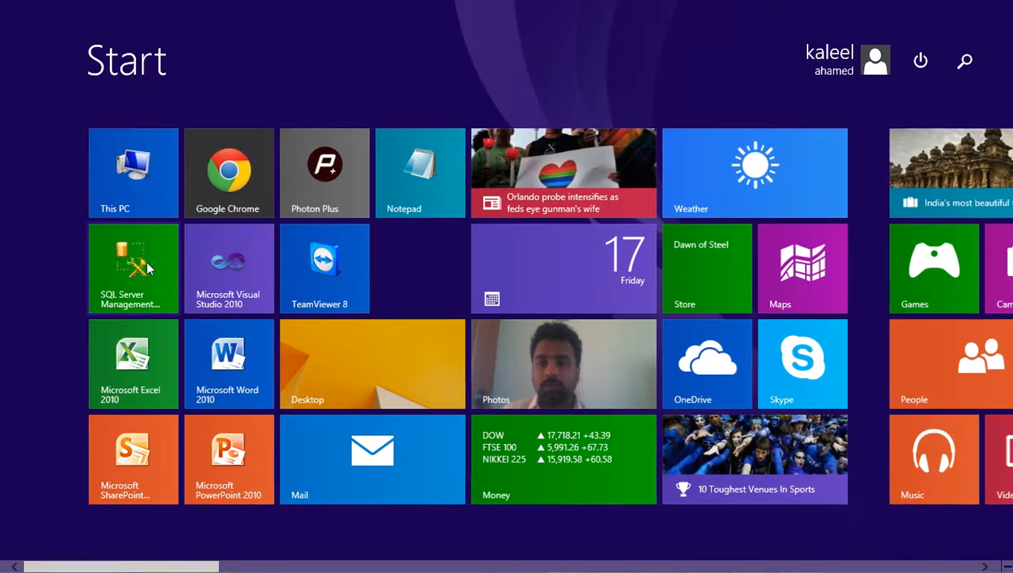
left_click(153, 180)
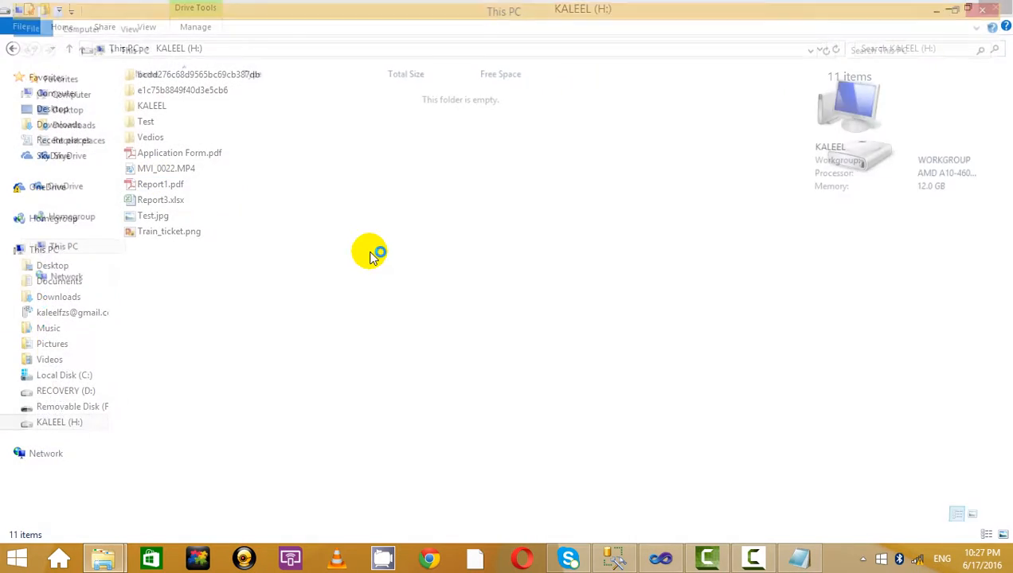
double_click(176, 327)
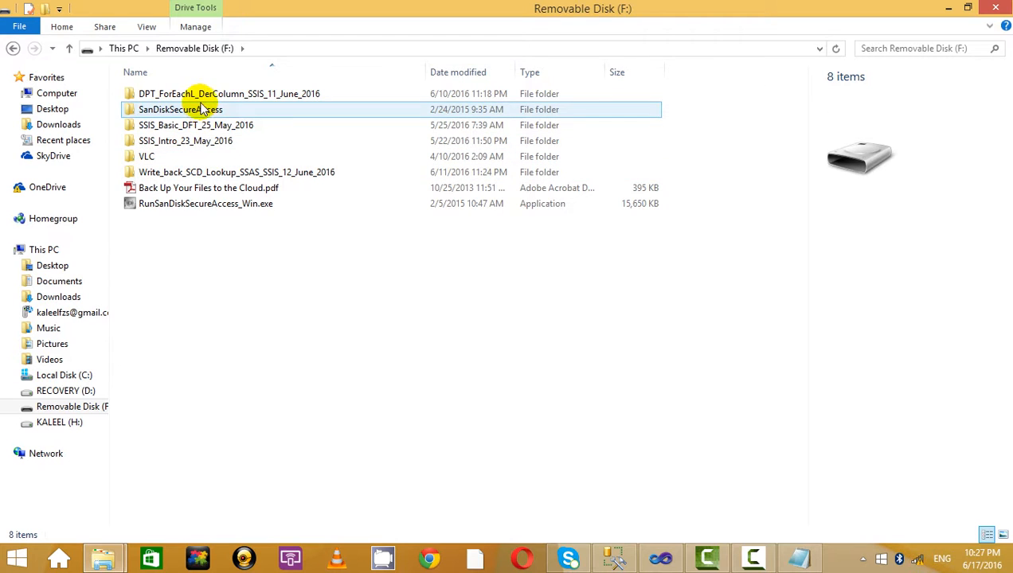
double_click(228, 145)
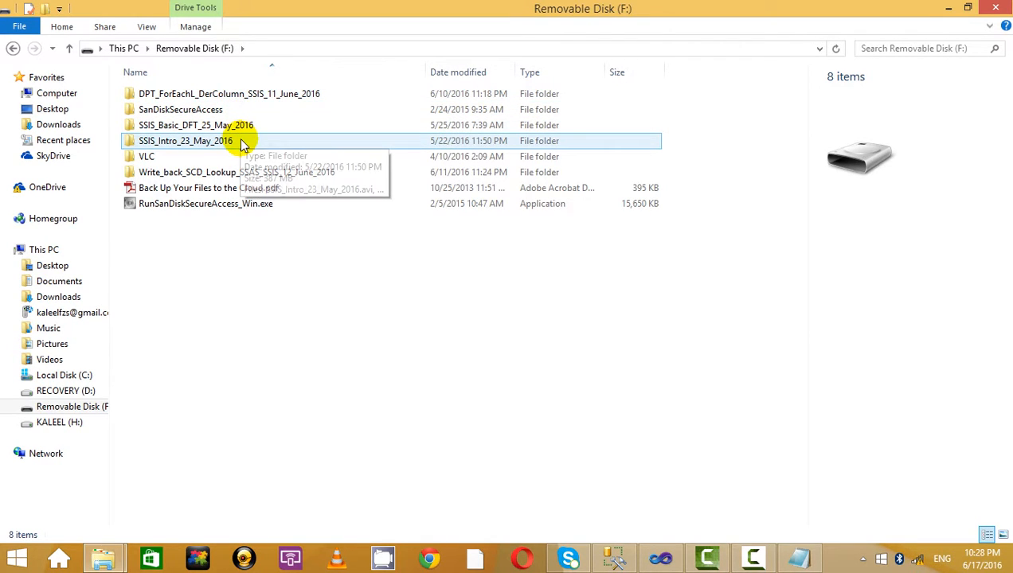
double_click(394, 9)
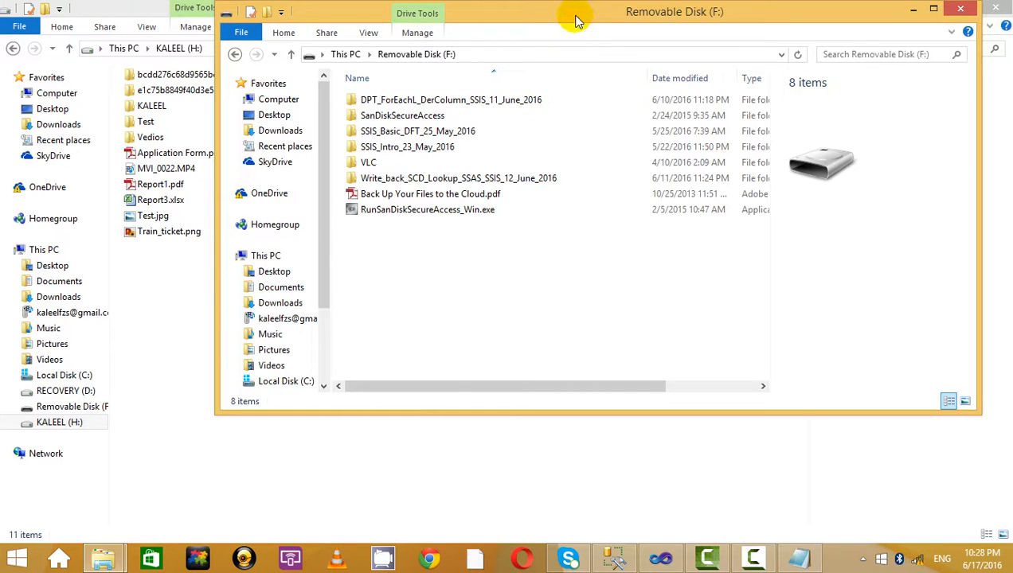
left_click_drag(574, 18, 492, 113)
Check the Vedios folder on the H: drive, then go through the owner's named folder to Traning\msg_box\Canada_Class_video_code
double_click(150, 137)
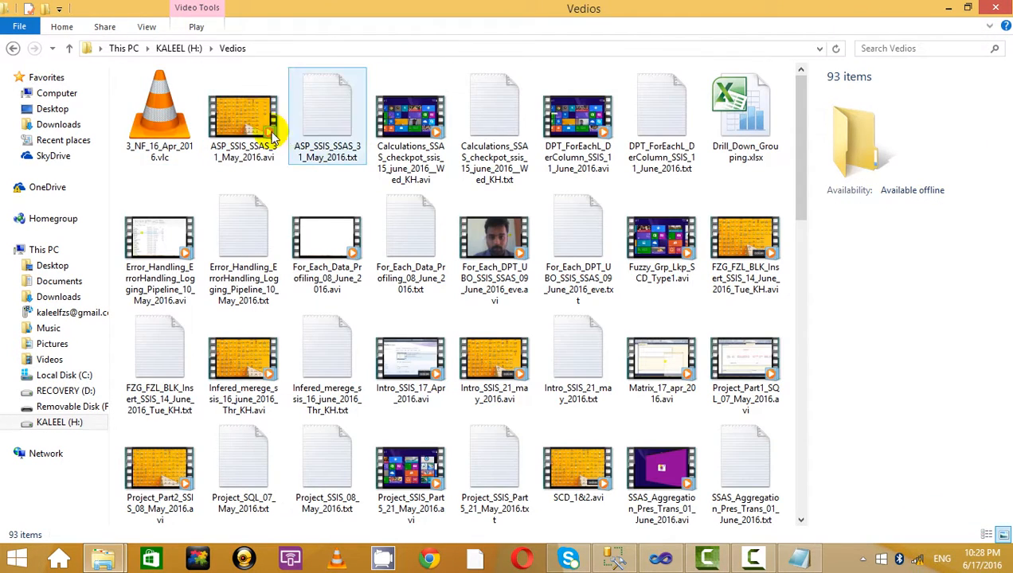
left_click(12, 48)
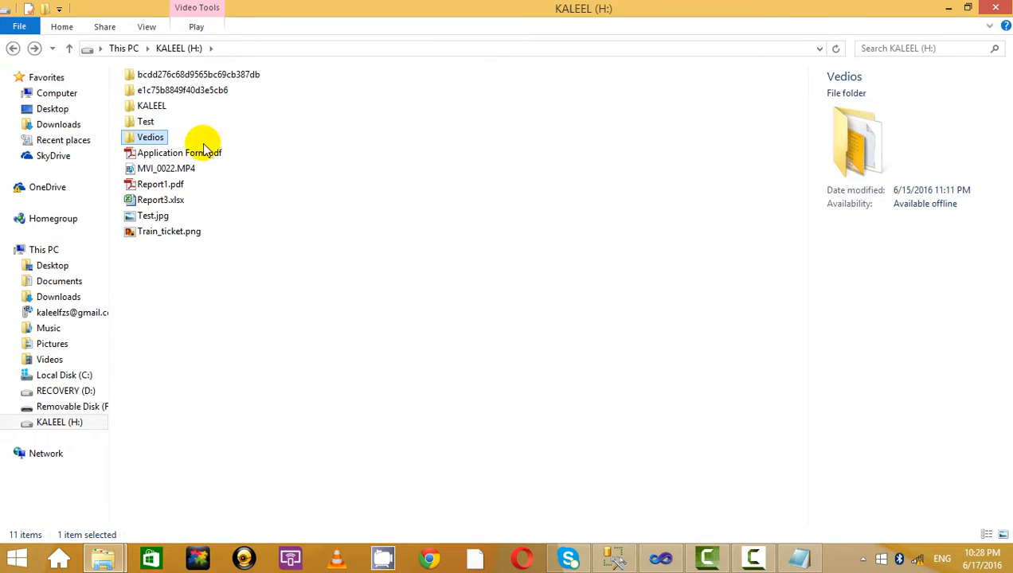
double_click(151, 106)
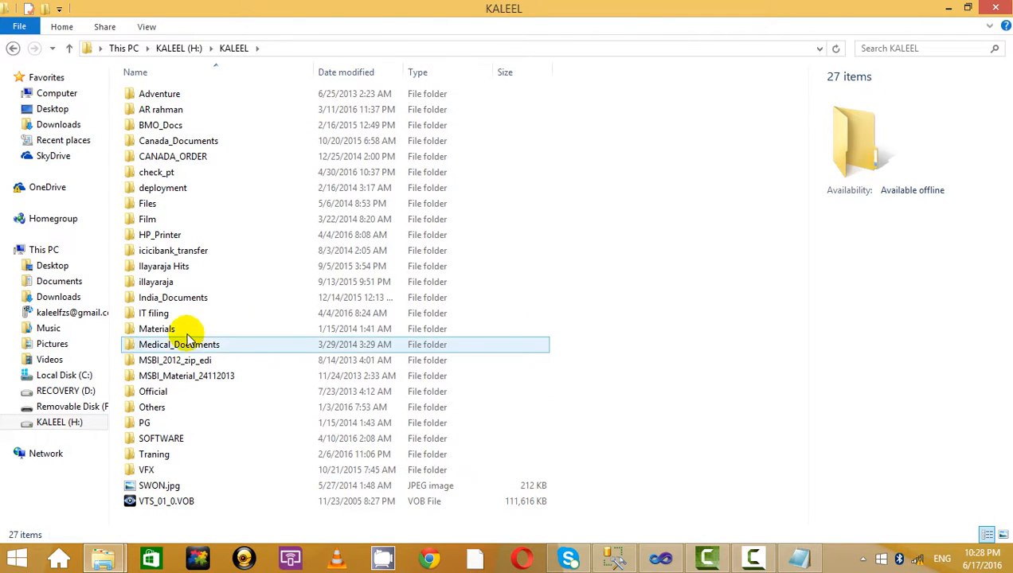
double_click(189, 456)
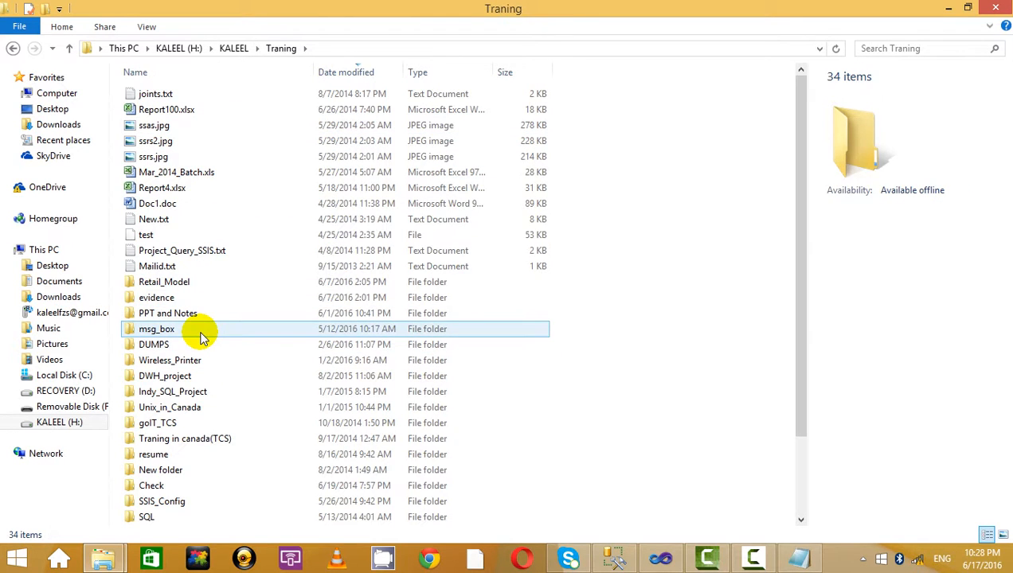
double_click(199, 330)
double_click(373, 85)
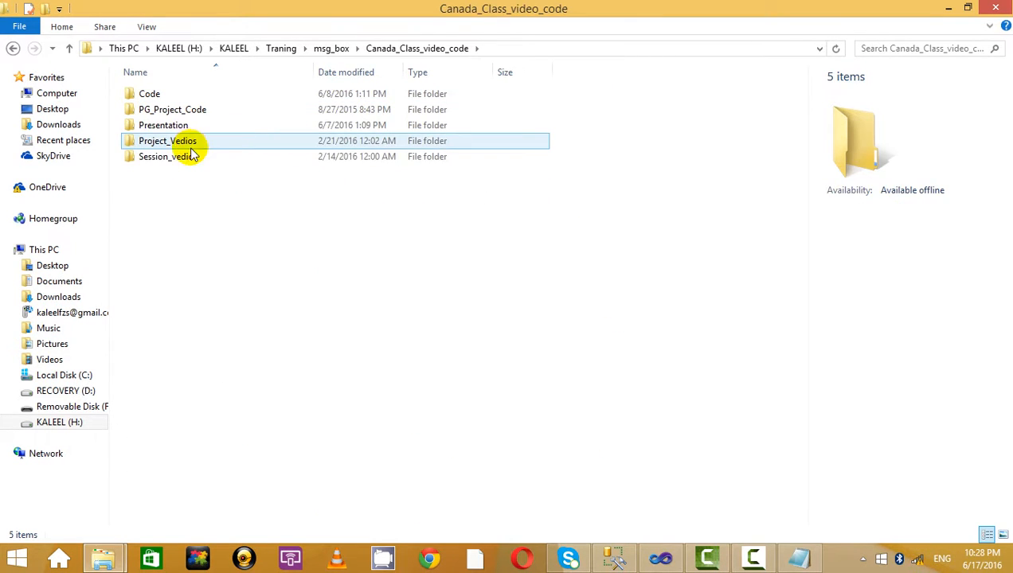
Open Session_vedio\Vedios_India\Week_day and close the extra Week_end window
double_click(188, 154)
double_click(345, 106)
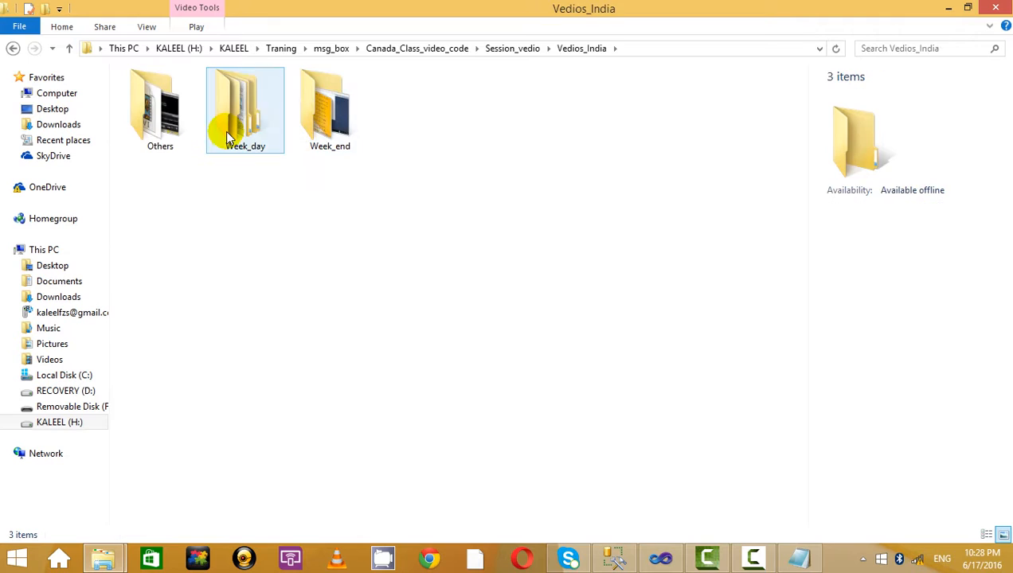
left_click(227, 137)
left_click(329, 134)
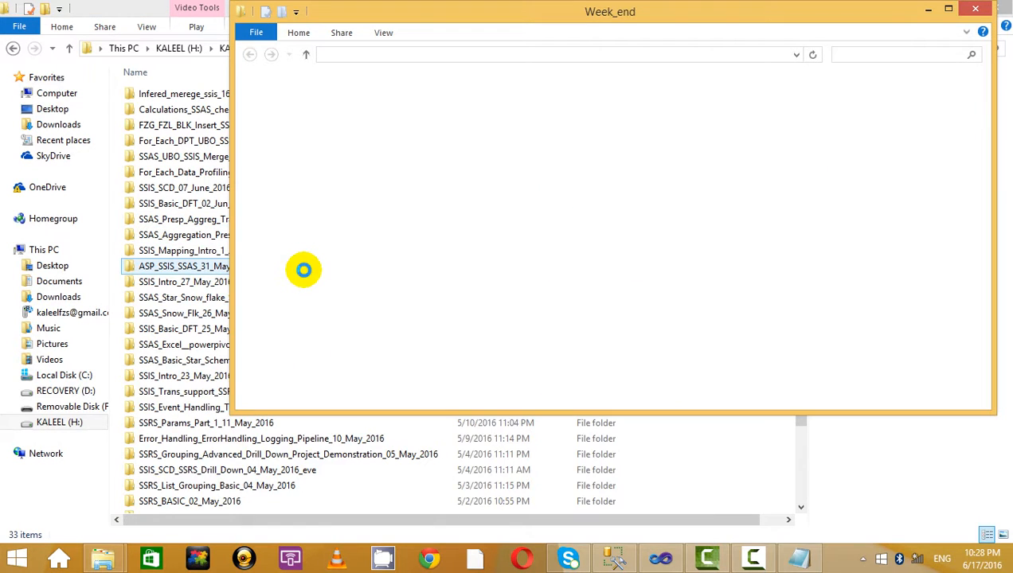
left_click(975, 9)
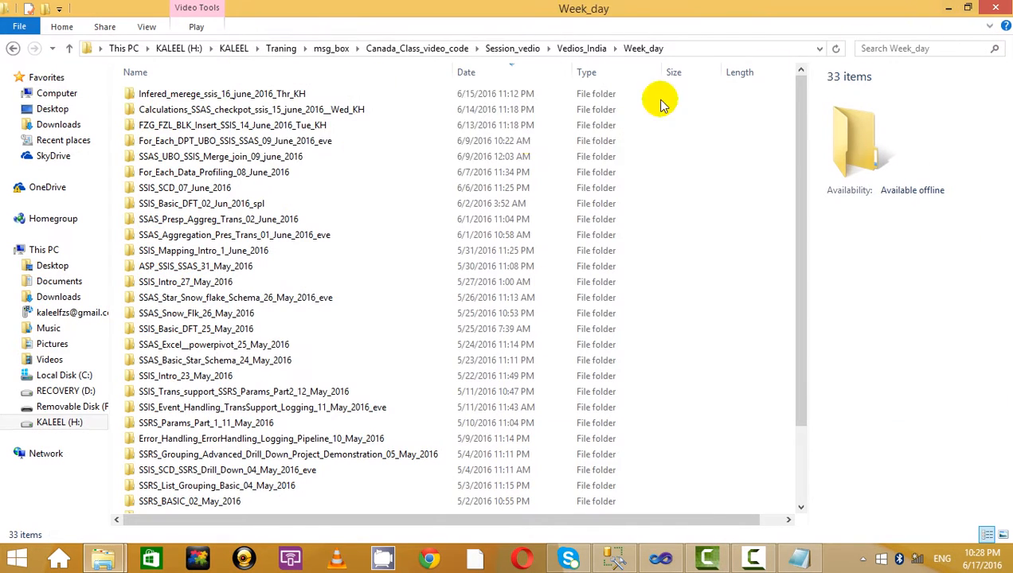
Copy the SSIS_Event_Handling_TransSupport_Logging_11_May_2016_eve and Error_Handling_ErrorHandling_Logging_Pipeline_10_May_2016 folders from Week_day
scroll(283, 307, "down", 2)
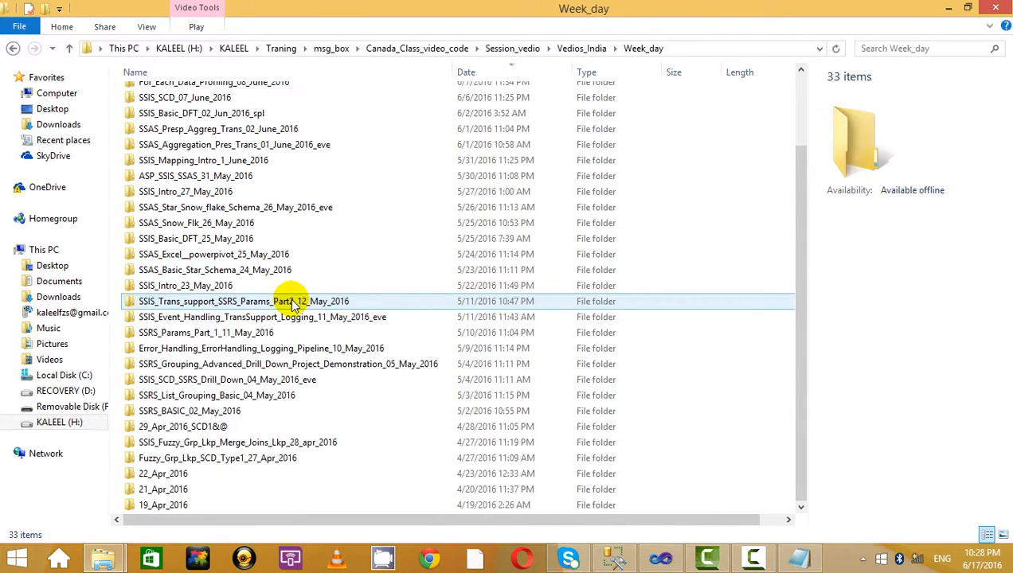
scroll(292, 304, "up", 2)
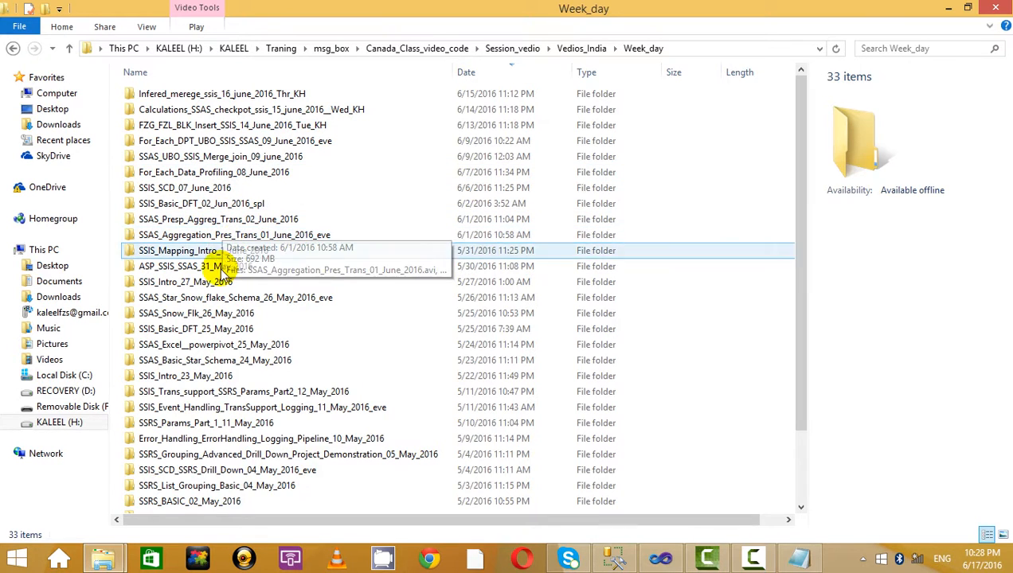
left_click(191, 408)
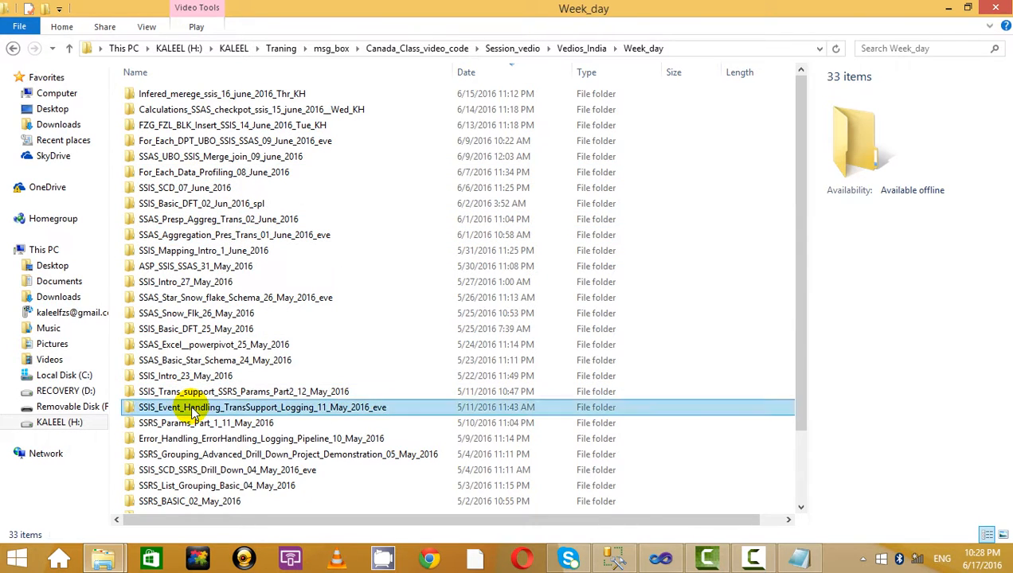
right_click(191, 407)
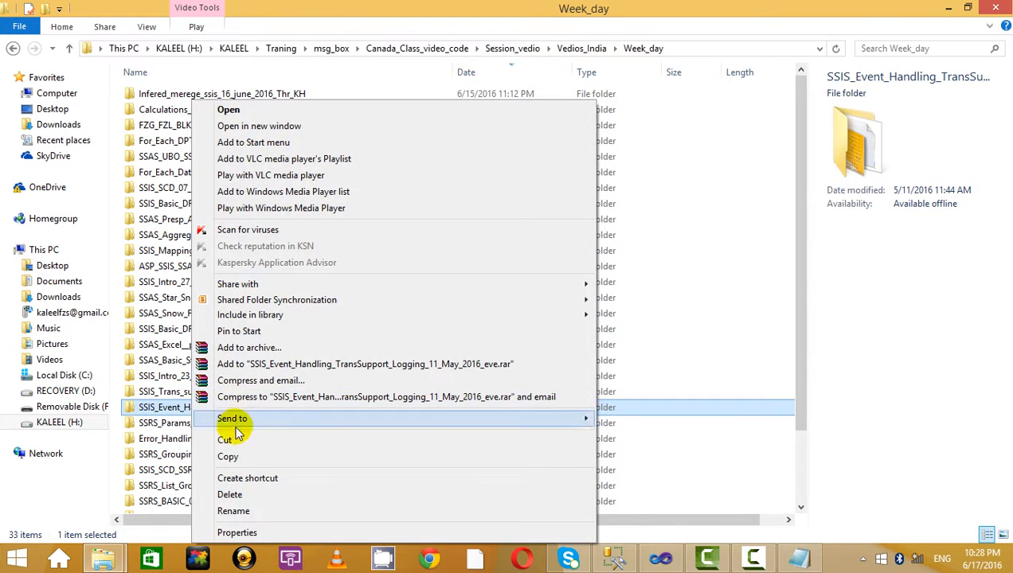
left_click(238, 458)
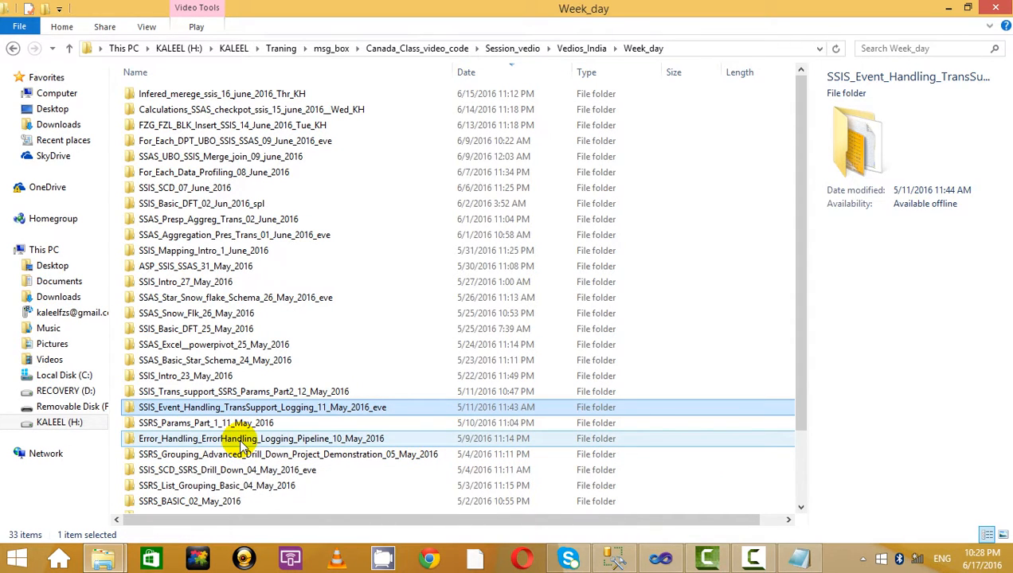
left_click(239, 445, "ctrl")
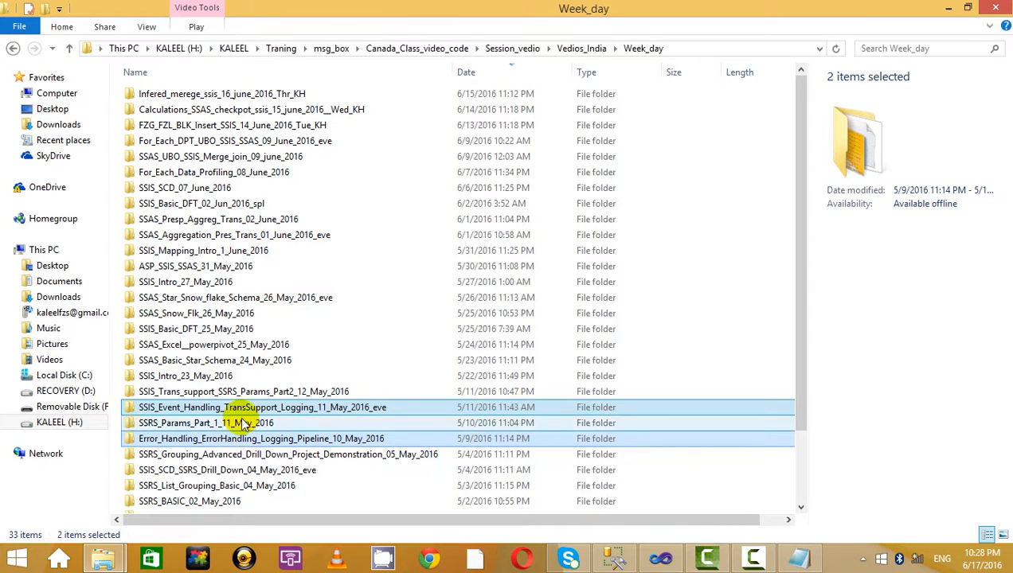
right_click(245, 408)
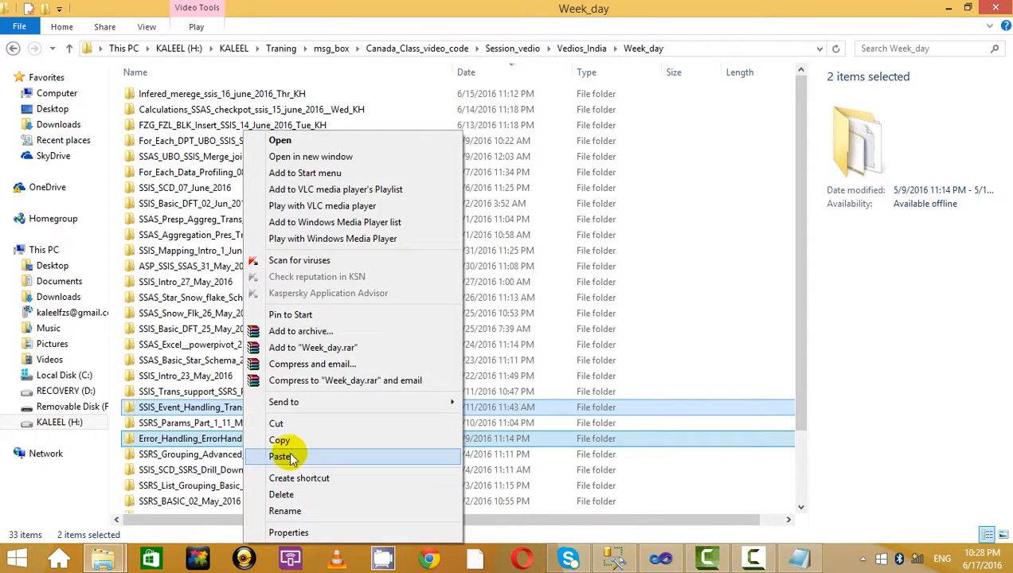
left_click(296, 441)
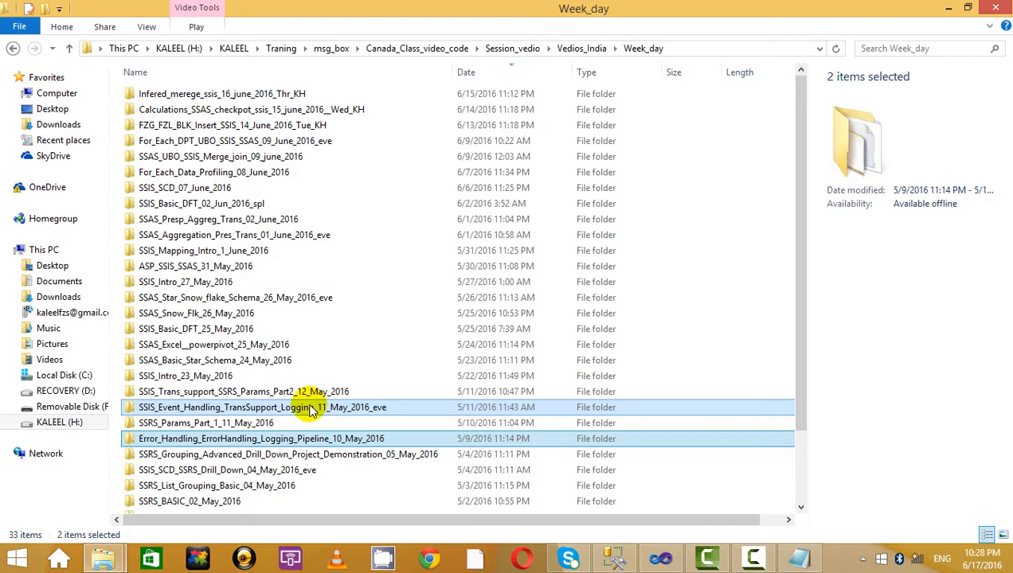
Paste the two copied session folders into the root of Removable Disk (F:)
key("alt+Tab")
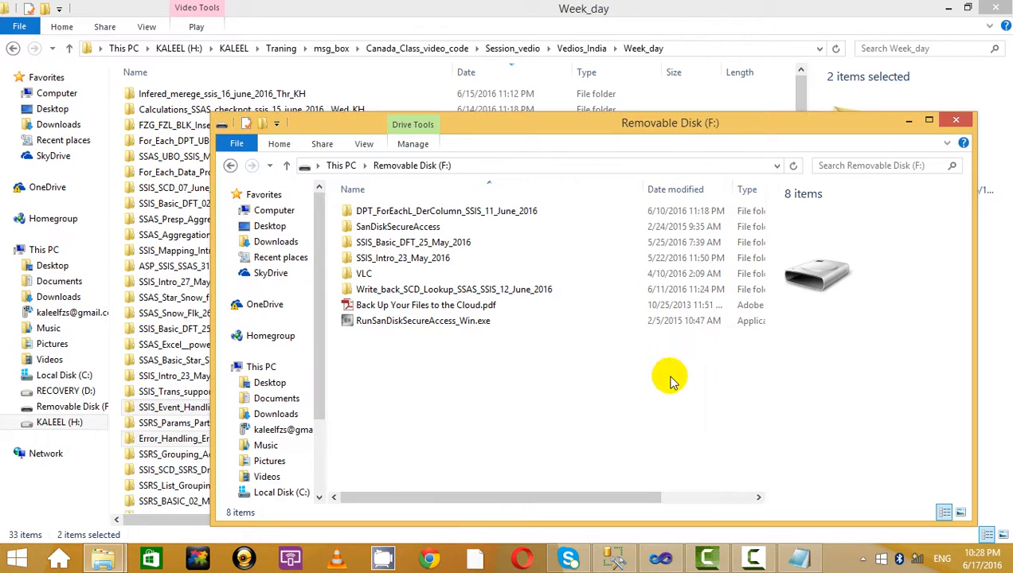
right_click(580, 403)
left_click(700, 345)
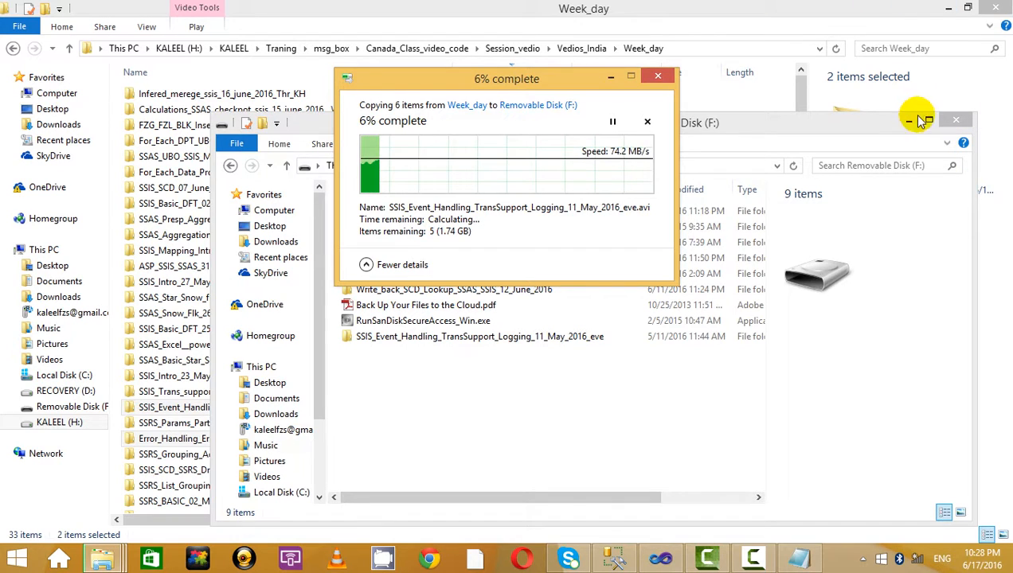
Minimize the removable disk, copy progress, Week_day and Notepad windows to reach the desktop
left_click(912, 120)
left_click(610, 76)
left_click(948, 8)
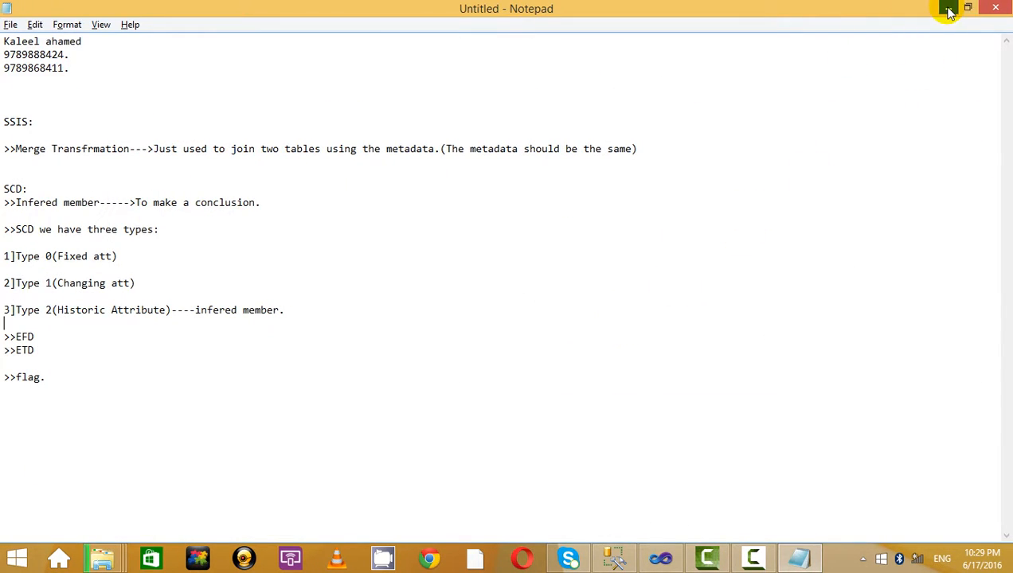
left_click(947, 10)
Bring back the Week_day window, go up to Session_vedio and check the contents of Vedios_Canada
mouse_move(101, 558)
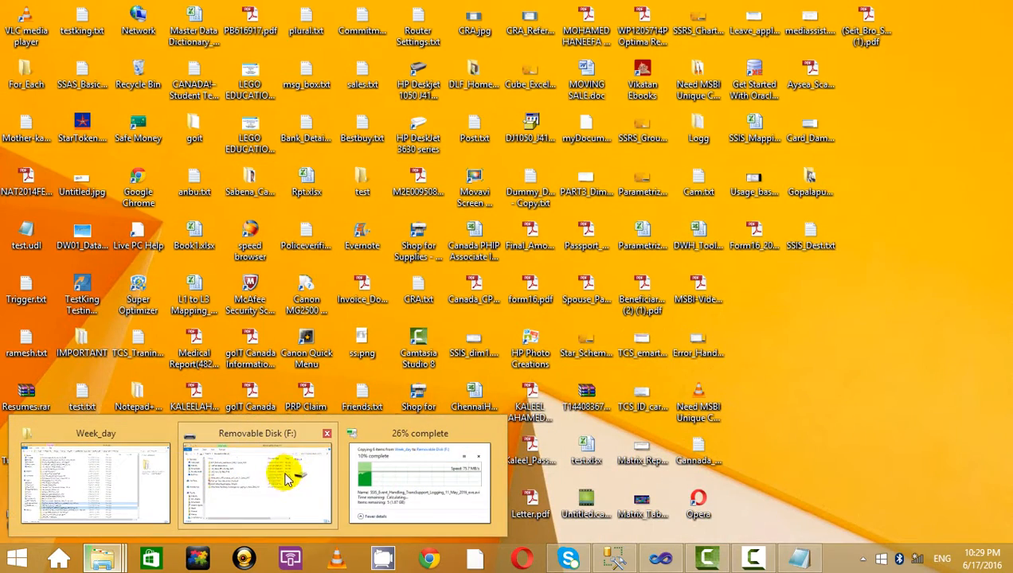
left_click(124, 431)
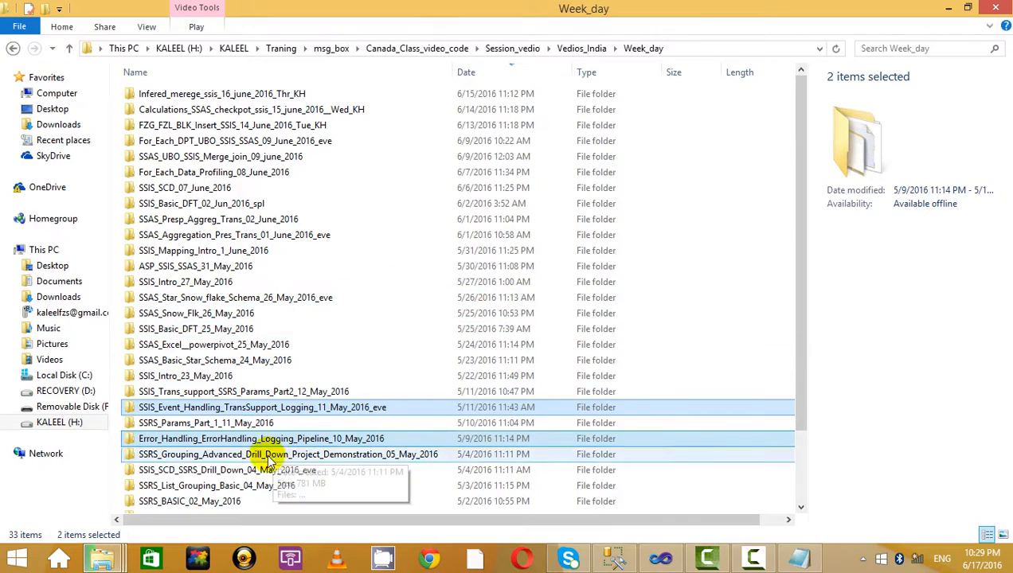
left_click(581, 48)
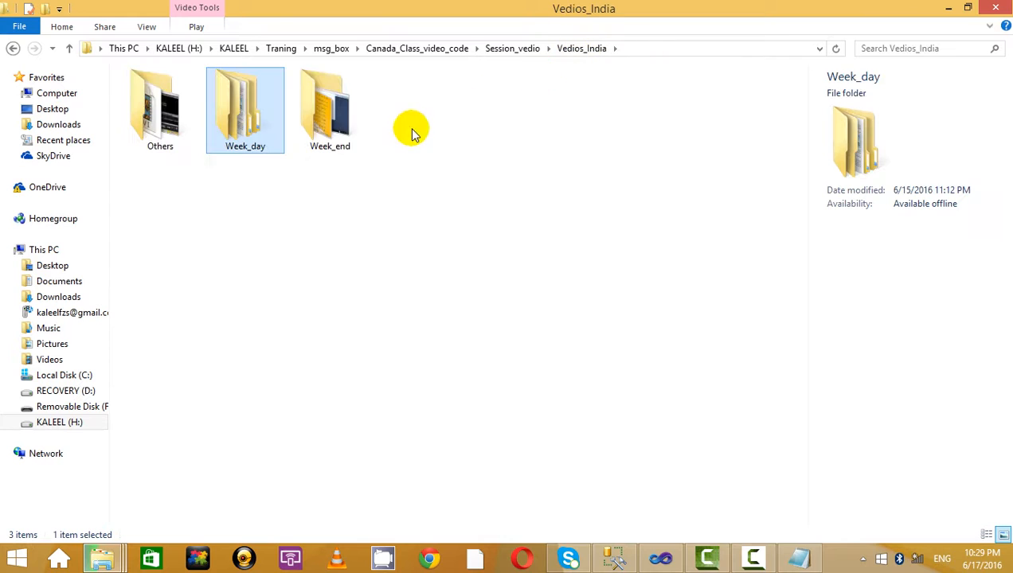
left_click(521, 48)
left_click(247, 129)
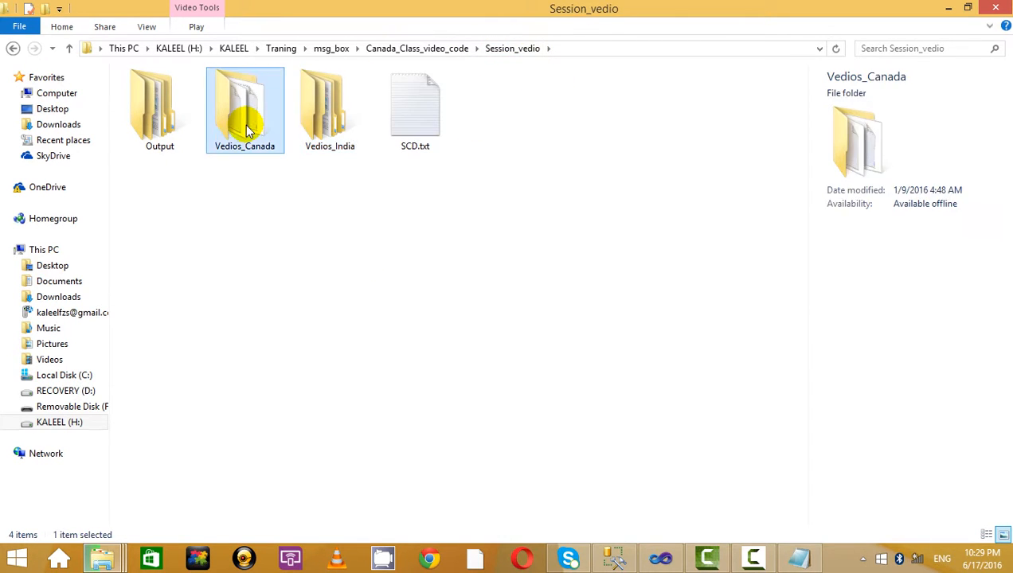
double_click(247, 129)
left_click(12, 48)
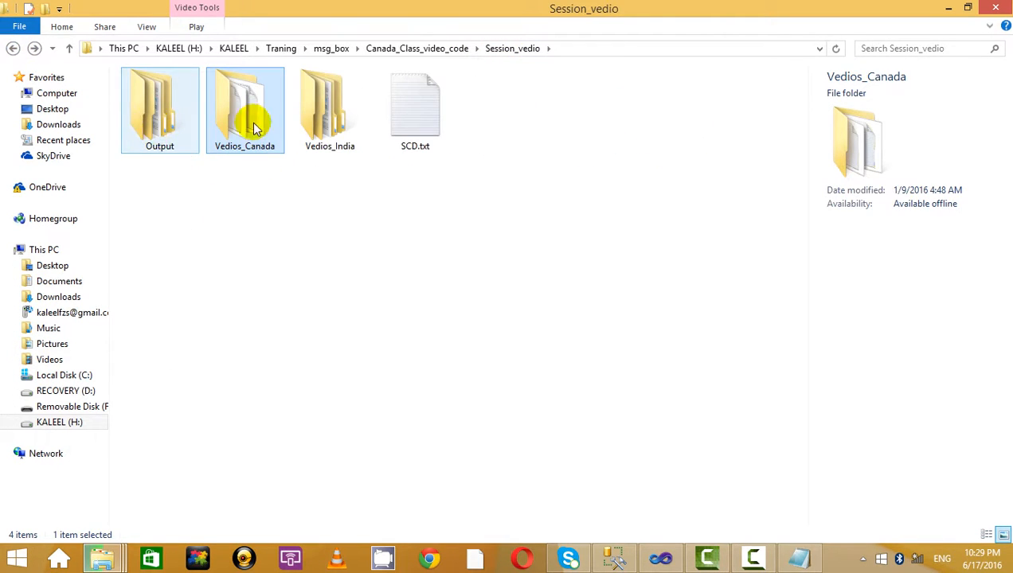
Go to the msg_box folder and open Canada_Class_video_code\Code\Files
left_click(331, 49)
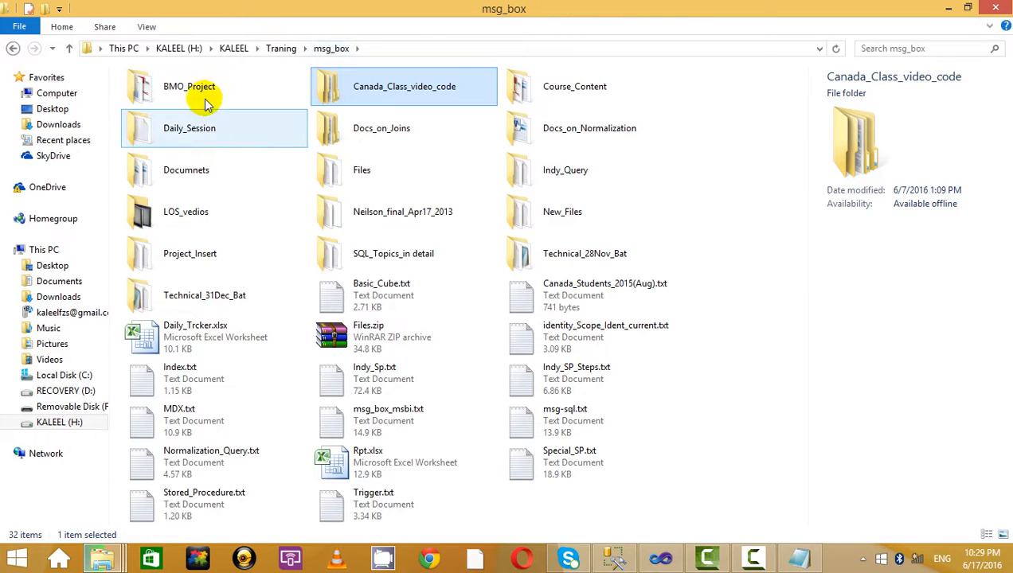
double_click(378, 96)
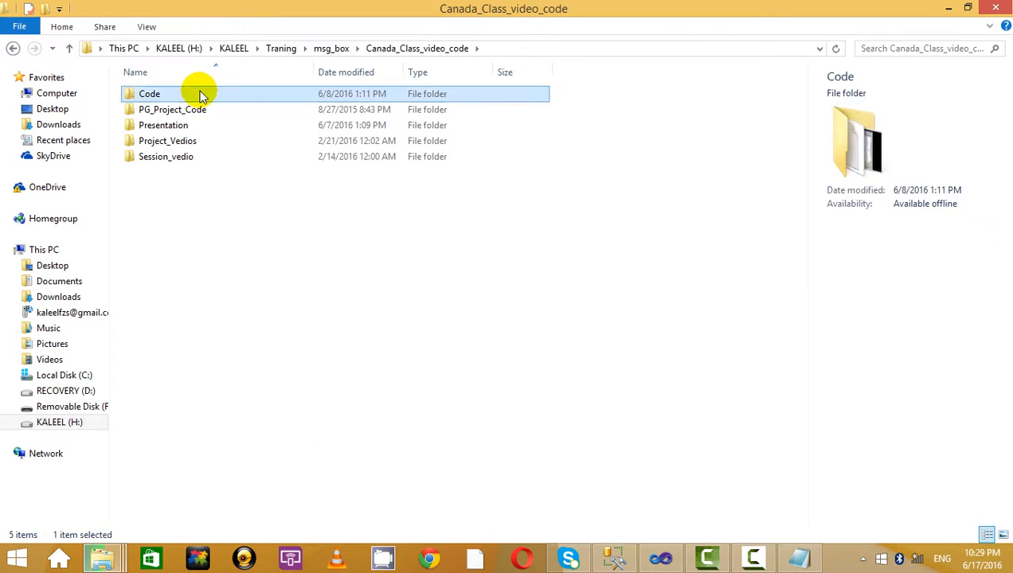
double_click(199, 95)
double_click(176, 192)
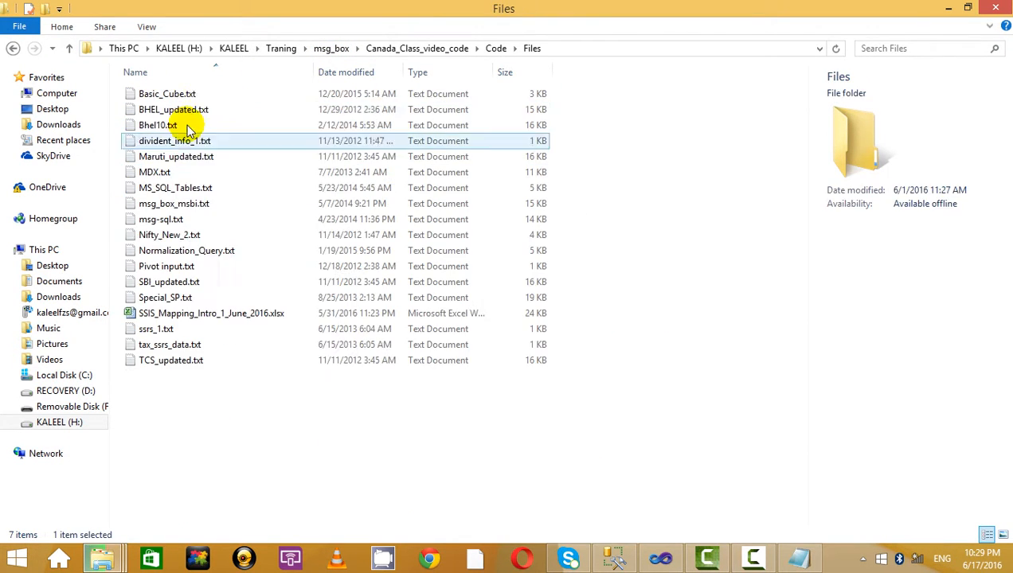
Open MS_SQL_Tables.txt and copy the stg_SCD and DIM_SCD create-table statements under SCD Transformation
left_click(206, 190)
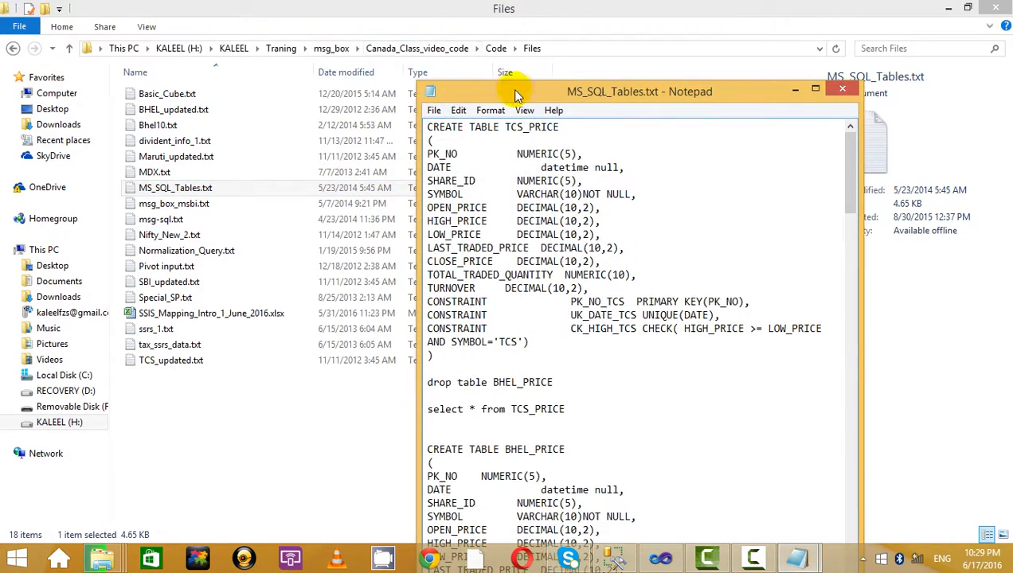
double_click(516, 94)
scroll(415, 292, "down", 20)
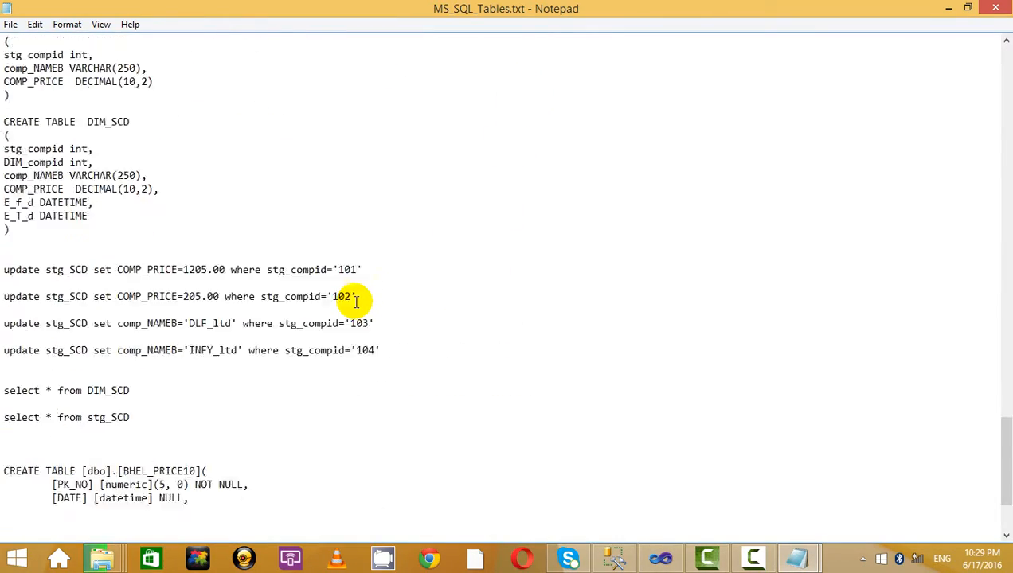
scroll(355, 296, "up", 4)
left_click_drag(111, 375, 21, 175)
key("ctrl+c")
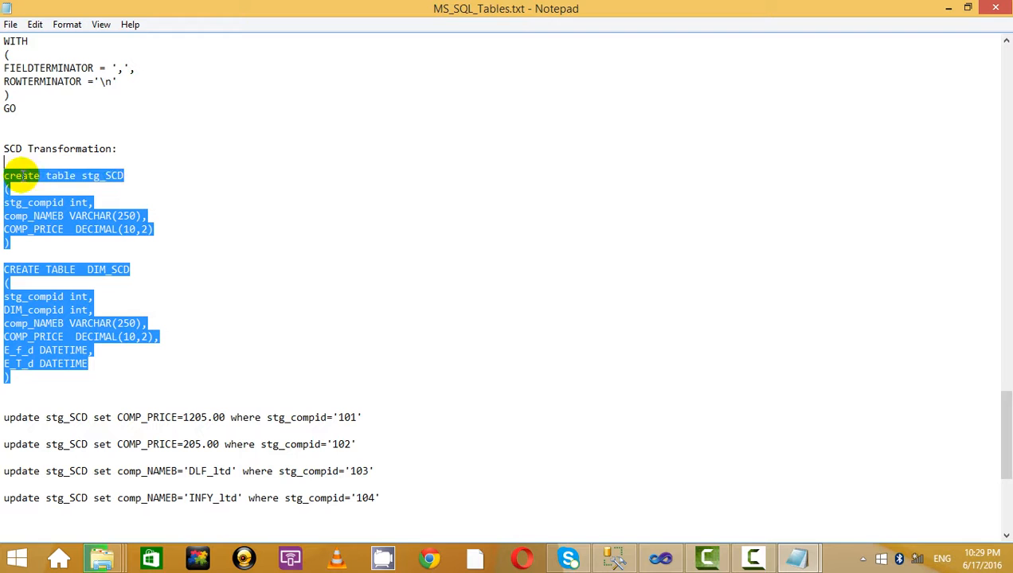
Switch to SQL Server Management Studio, hide the results pane and paste the table definitions below the queries in SQLQuery2.sql
key("alt+Tab")
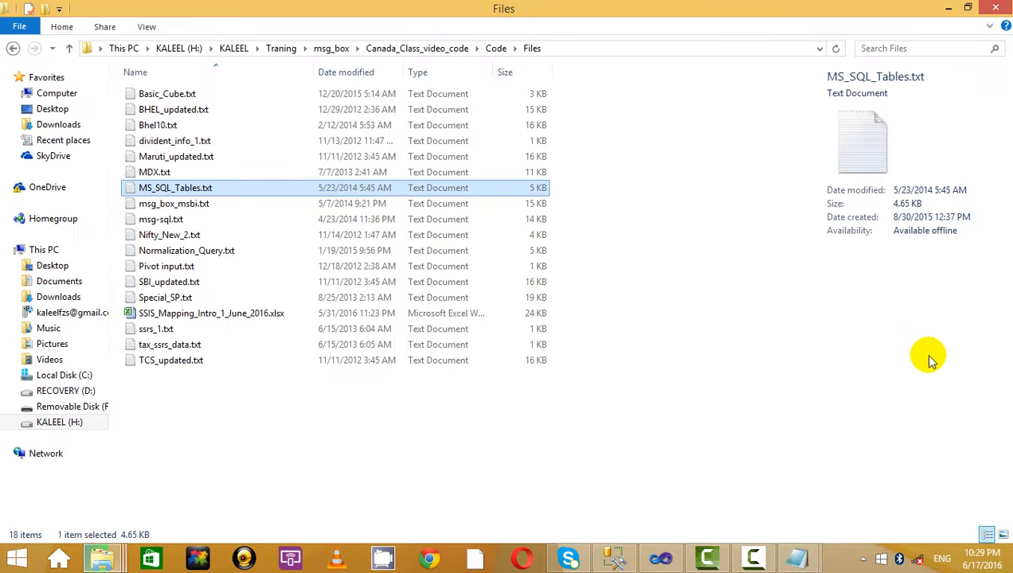
left_click(627, 540)
key("ctrl+r")
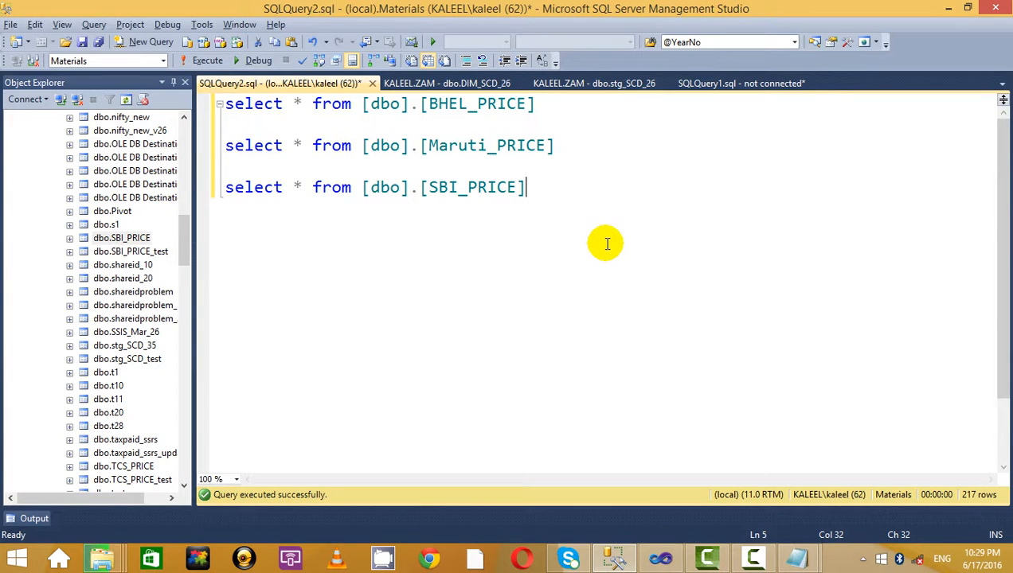
key("ctrl+v")
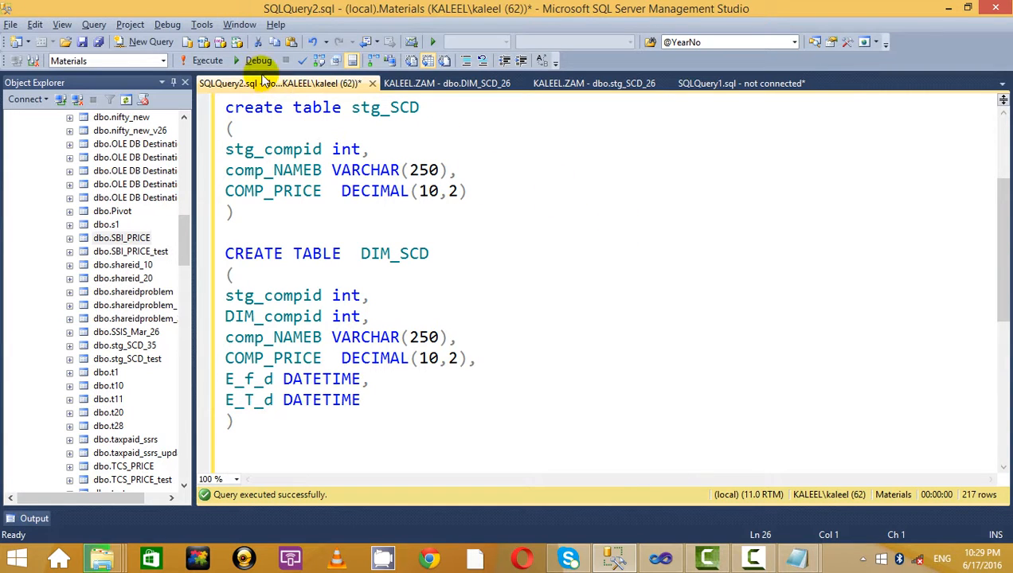
Change the query's target database to ZAM
left_click(163, 60)
left_click_drag(182, 154, 159, 257)
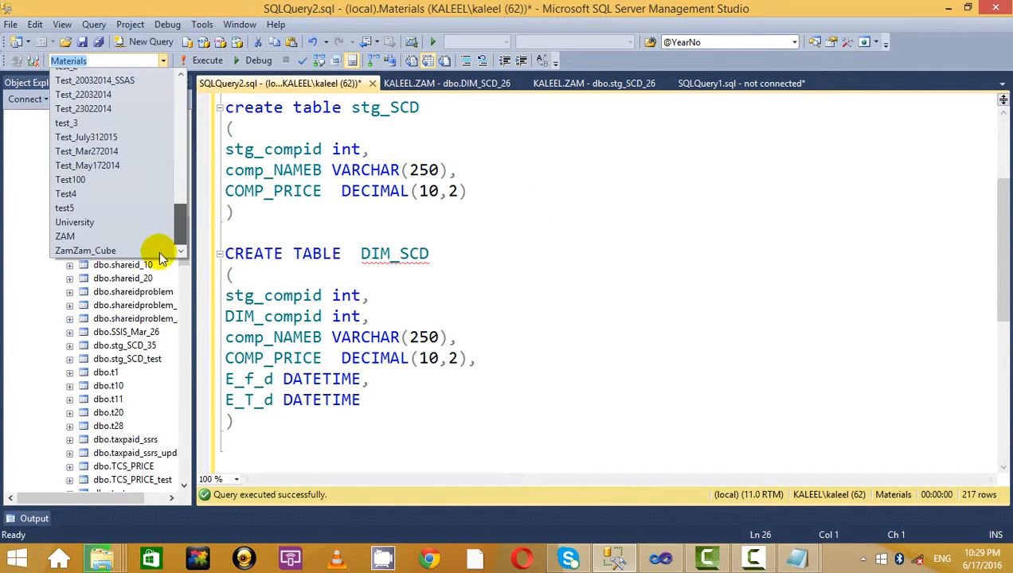
left_click(103, 237)
Rename the tables in the two create statements to stg_SCD_40 and DIM_SCD_40
left_click(512, 276)
scroll(526, 316, "down", 1)
scroll(394, 254, "up", 3)
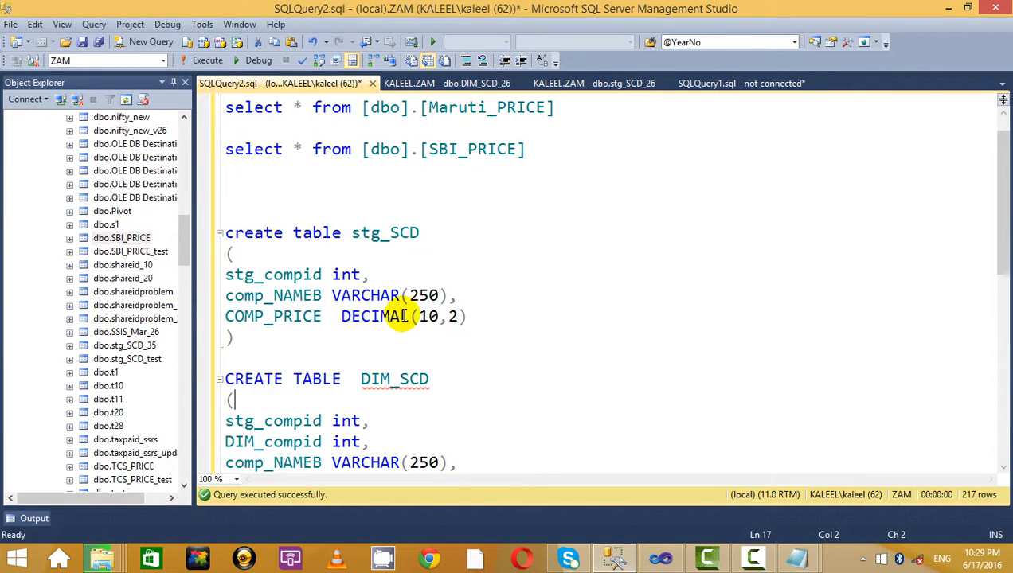
left_click(463, 227)
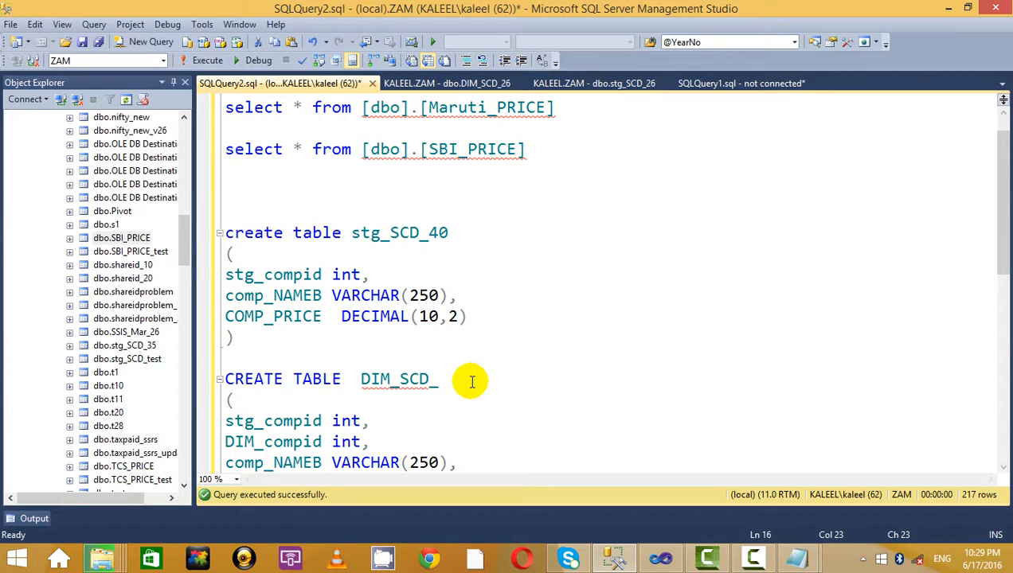
scroll(491, 199, "down", 1)
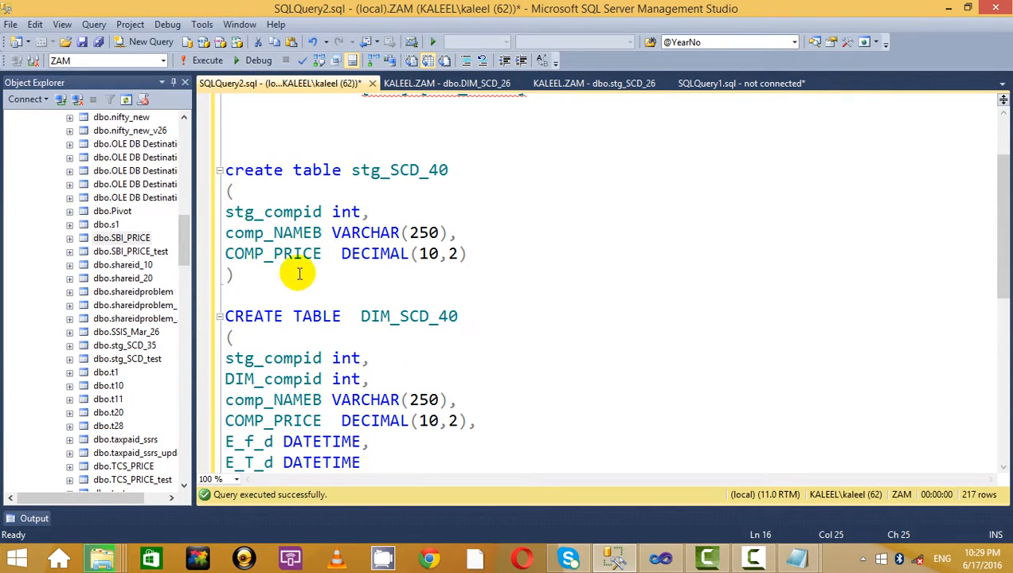
Run only the stg_SCD_40 create-table statement and hide the results pane
left_click_drag(301, 271, 209, 179)
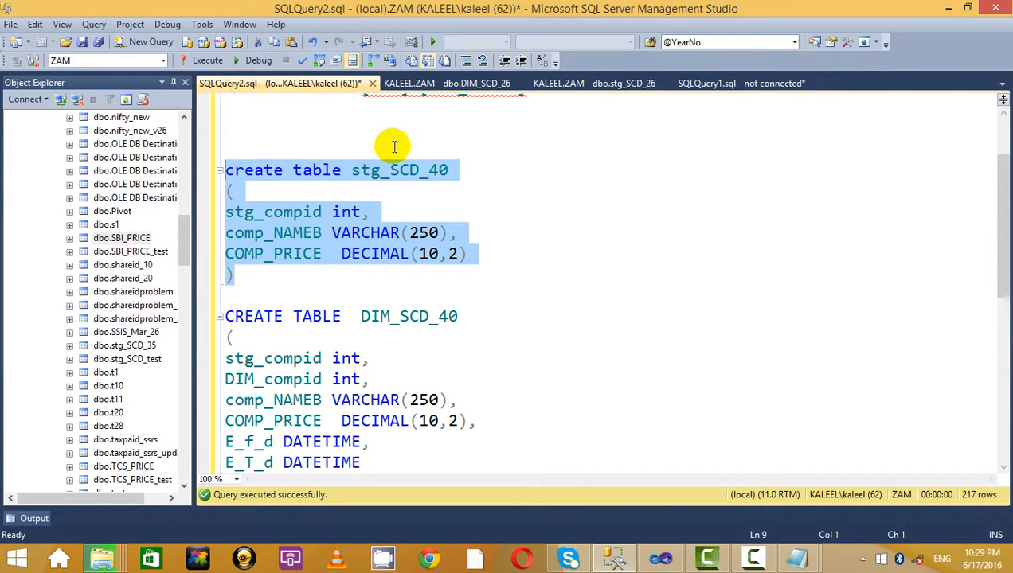
left_click(191, 62)
left_click(438, 147)
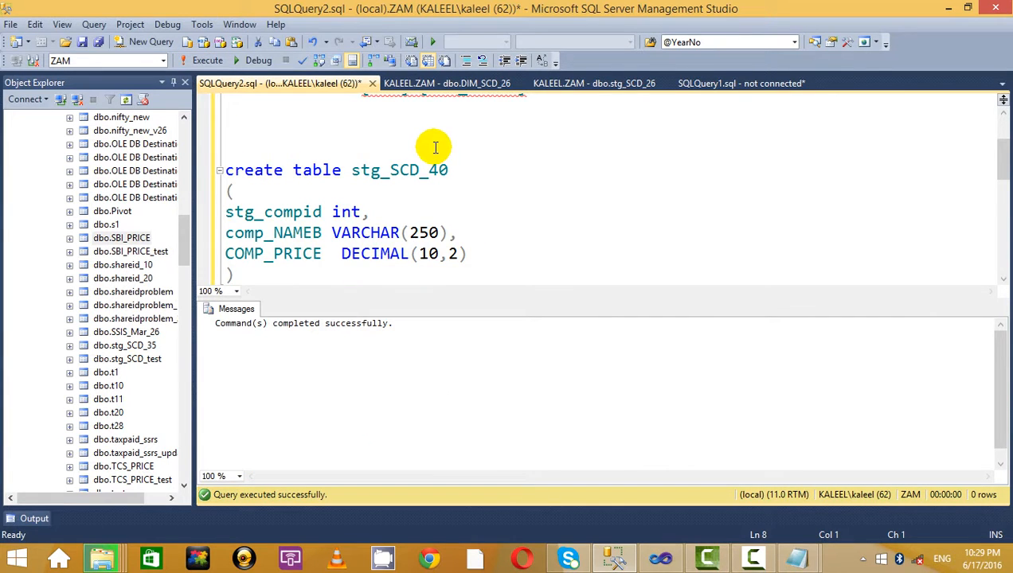
key("ctrl+r")
Replace the E_f_d and E_T_d columns in the DIM_SCD_40 definition with a flag bit column
scroll(378, 314, "down", 3)
left_click_drag(389, 333, 217, 314)
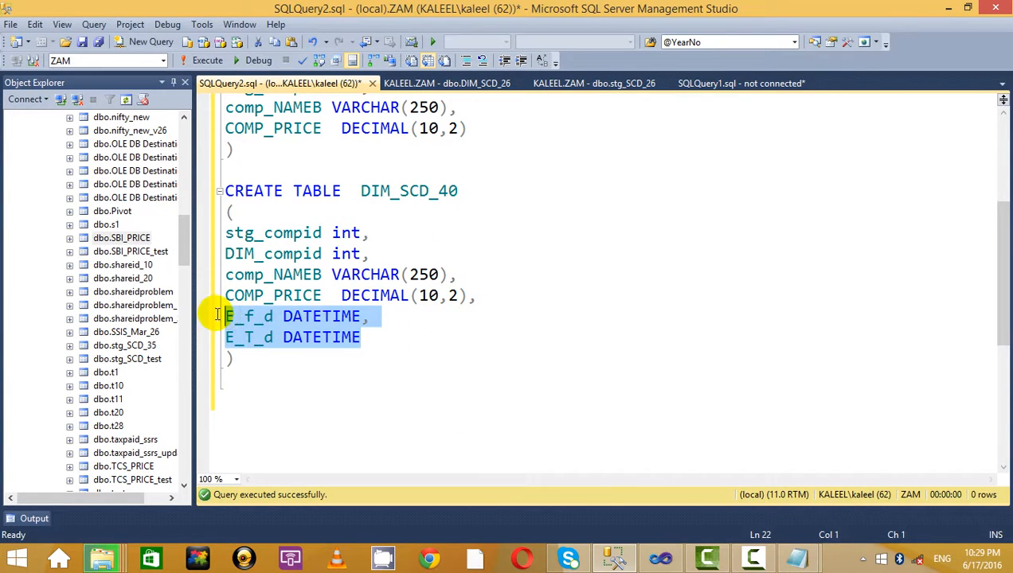
key("Delete")
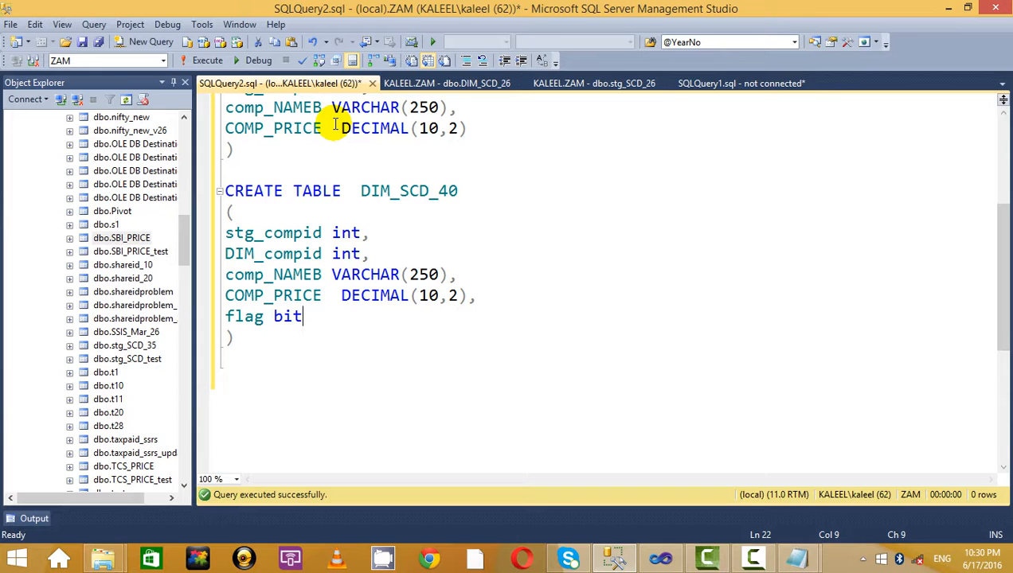
Review the two table definitions and highlight the DIM_compid int line in DIM_SCD_40
left_click(345, 342)
left_click(368, 297)
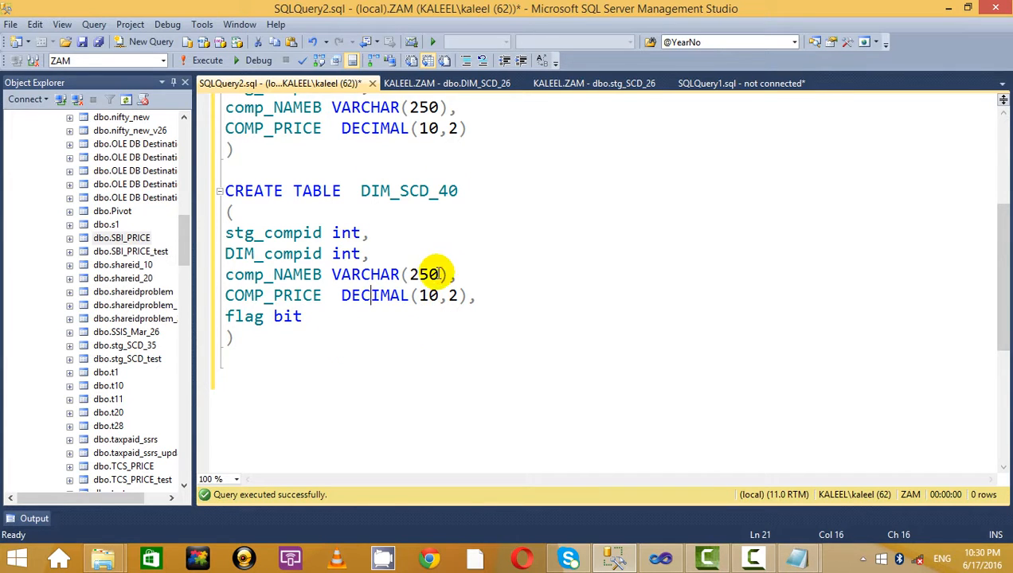
left_click(448, 256)
scroll(446, 229, "up", 2)
scroll(337, 291, "down", 1)
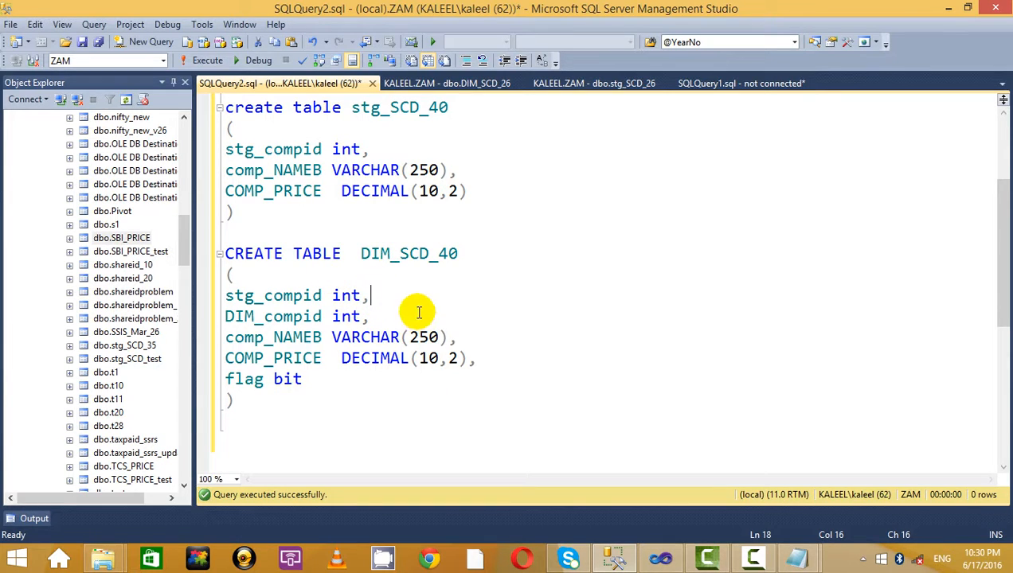
left_click_drag(397, 316, 198, 320)
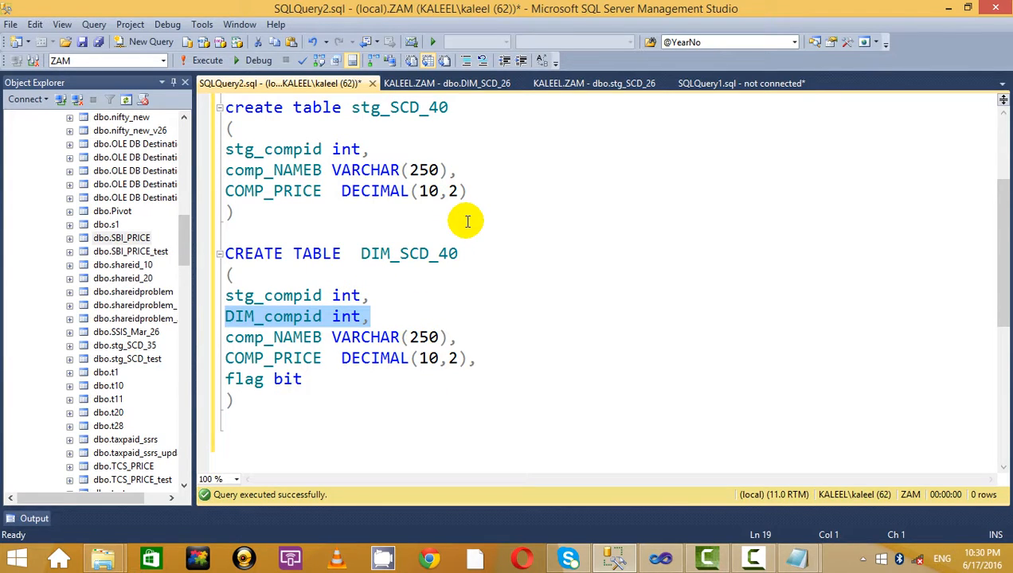
Remove the stg_compid int column line from the CREATE TABLE DIM_SCD_40 statement
left_click_drag(405, 296, 111, 288)
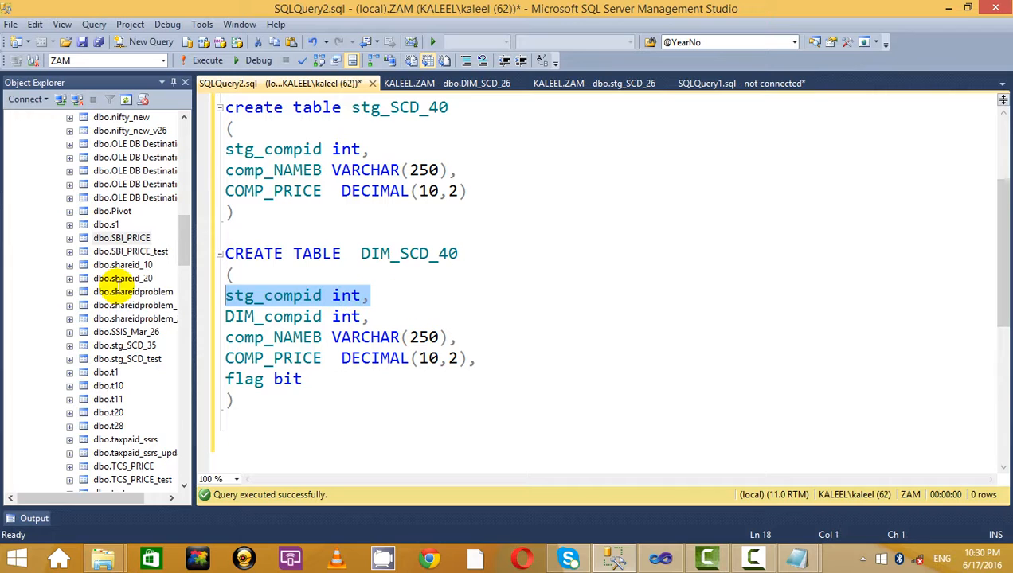
key("Delete")
key("Delete")
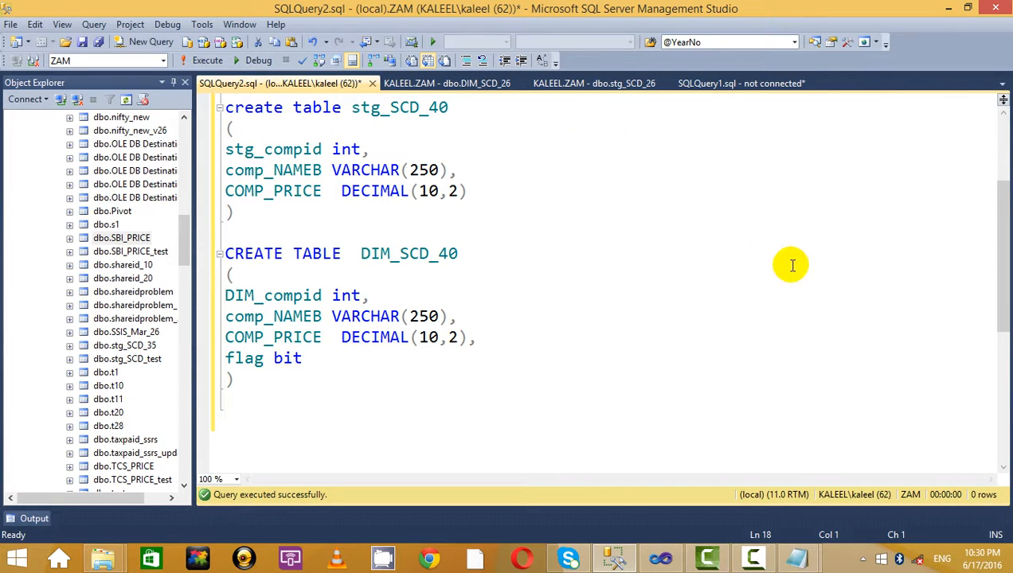
Execute only the CREATE TABLE statements for stg_SCD_40 and DIM_SCD_40, and hide the results pane
left_click(540, 341)
scroll(301, 339, "up", 2)
scroll(306, 379, "down", 3)
left_click_drag(306, 379, 277, 167)
left_click(207, 61)
left_click(574, 257)
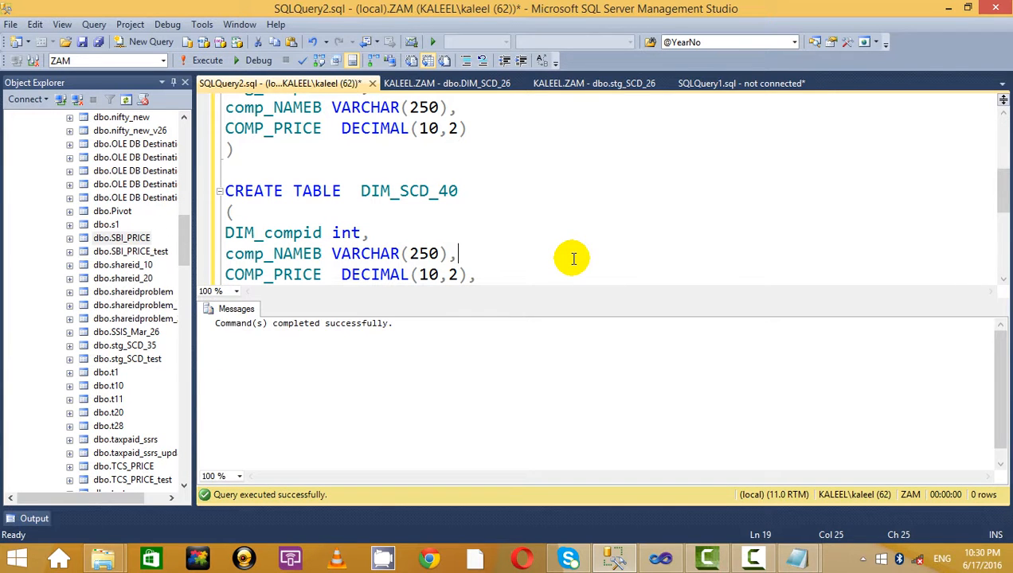
key("ctrl+r")
scroll(582, 263, "down", 3)
scroll(583, 262, "up", 7)
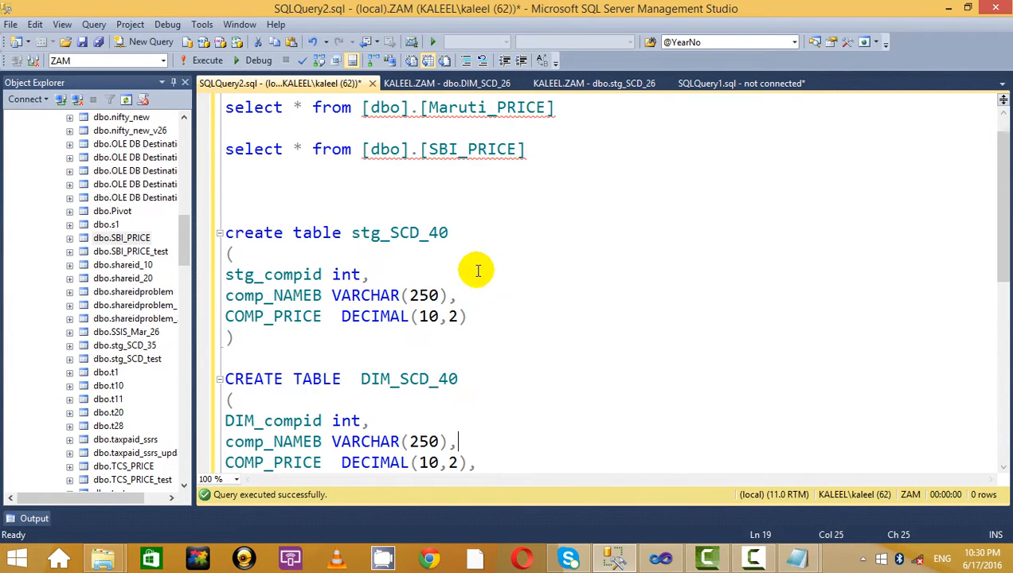
Refresh the Materials database, look through its tables for the new SCD_40 tables, and collapse the database
left_click_drag(181, 231, 187, 156)
right_click(82, 238)
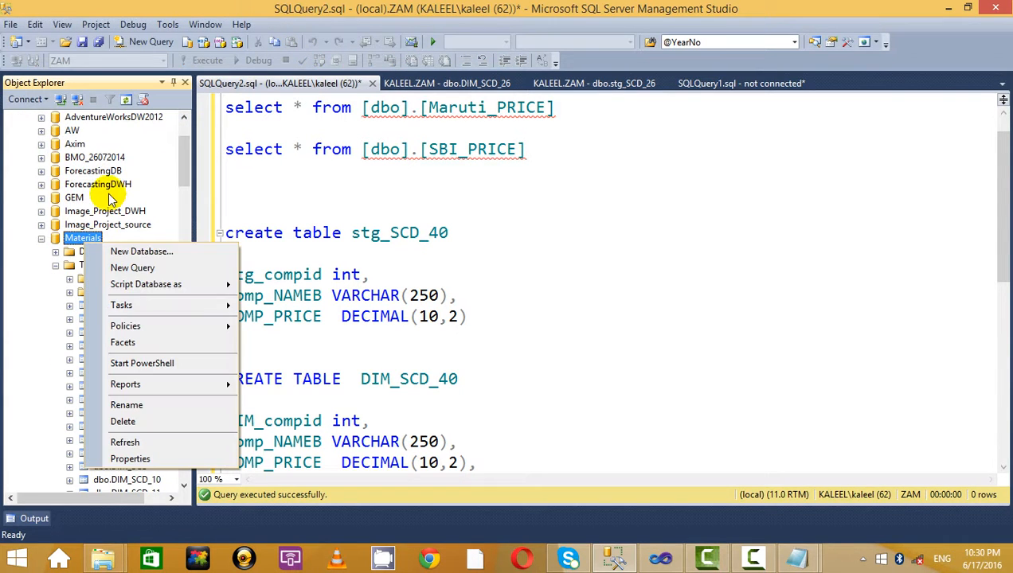
left_click(158, 408)
left_click_drag(179, 209, 182, 181)
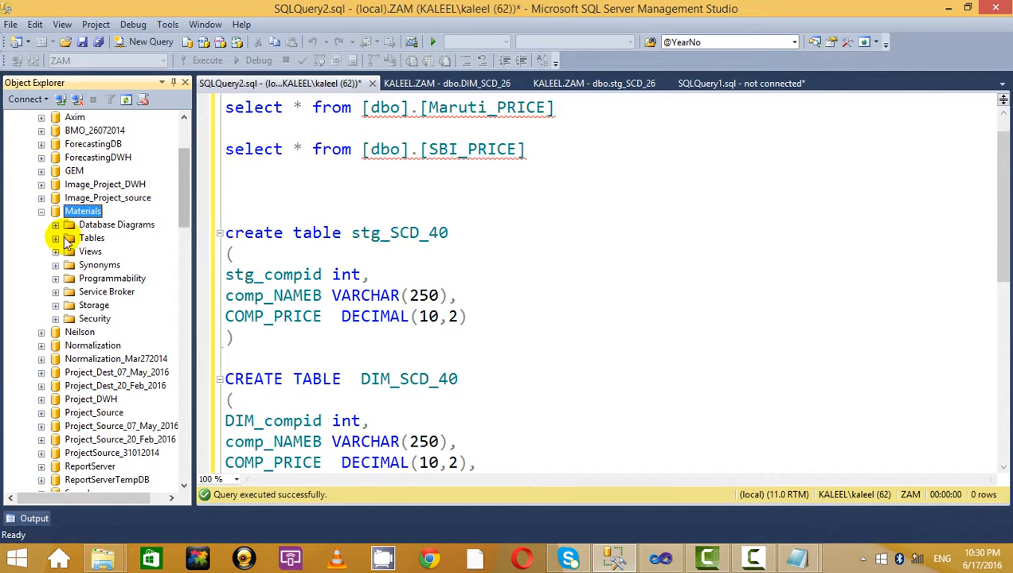
scroll(136, 290, "down", 7)
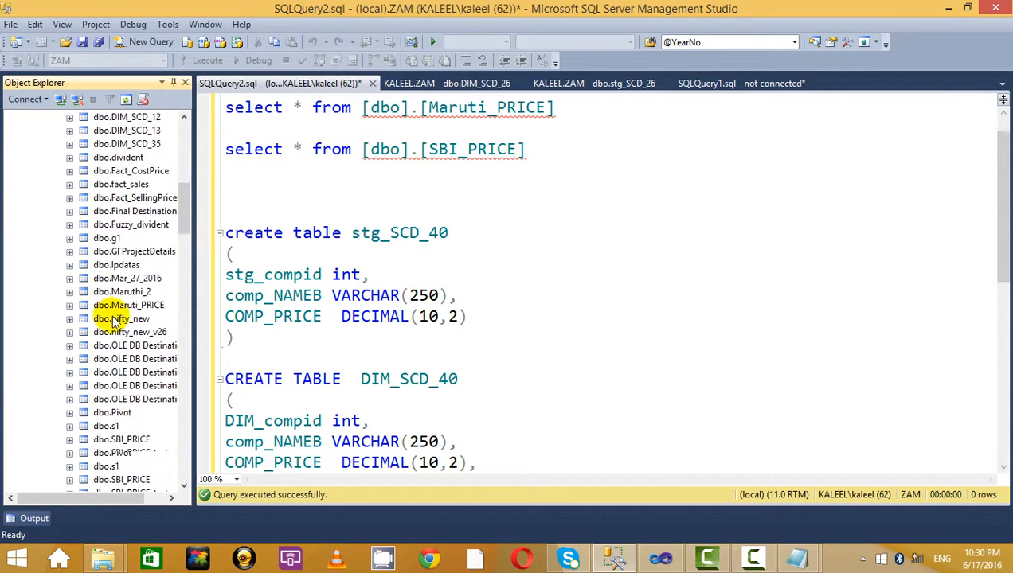
scroll(143, 350, "down", 5)
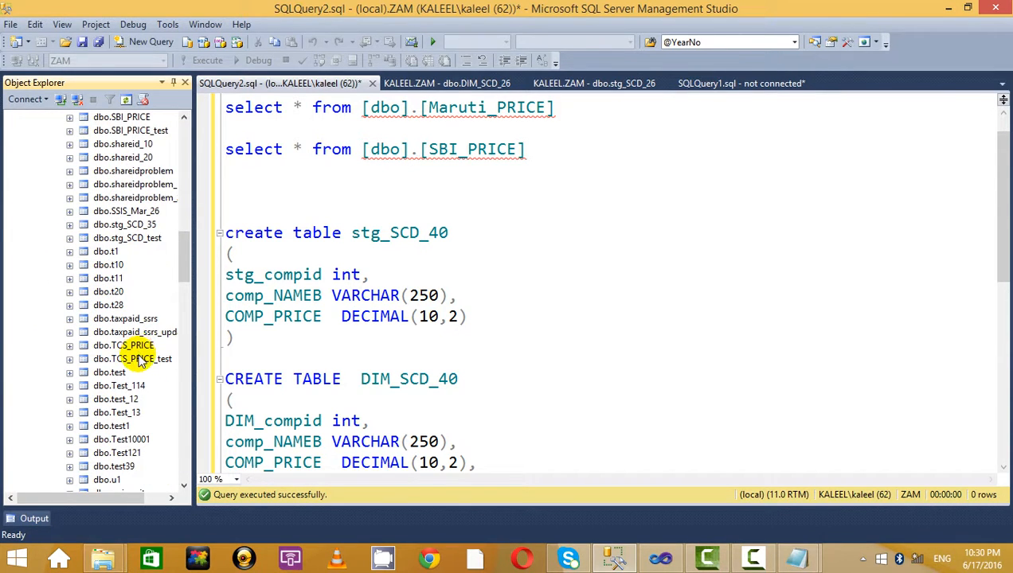
scroll(155, 381, "down", 2)
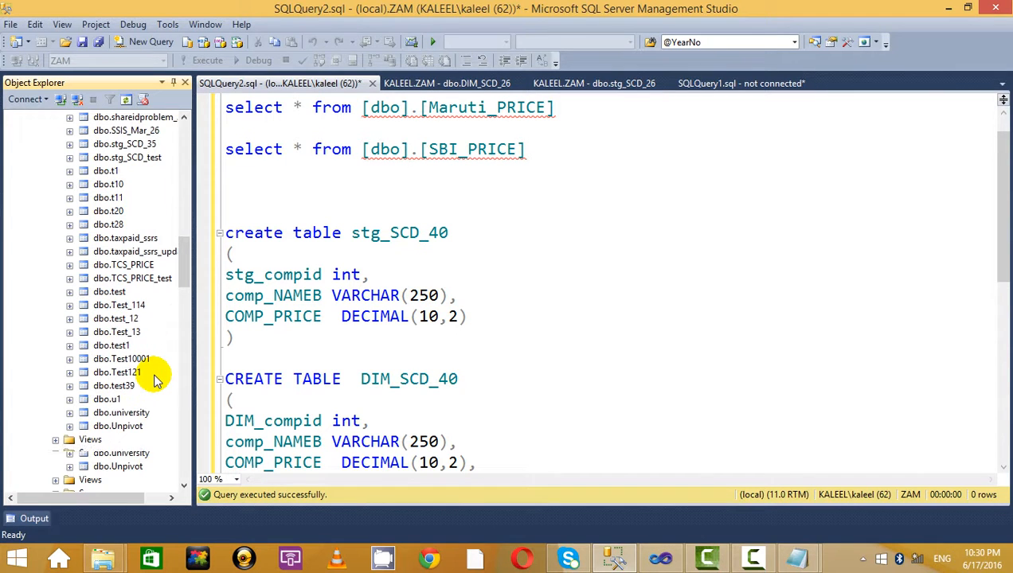
scroll(157, 381, "up", 4)
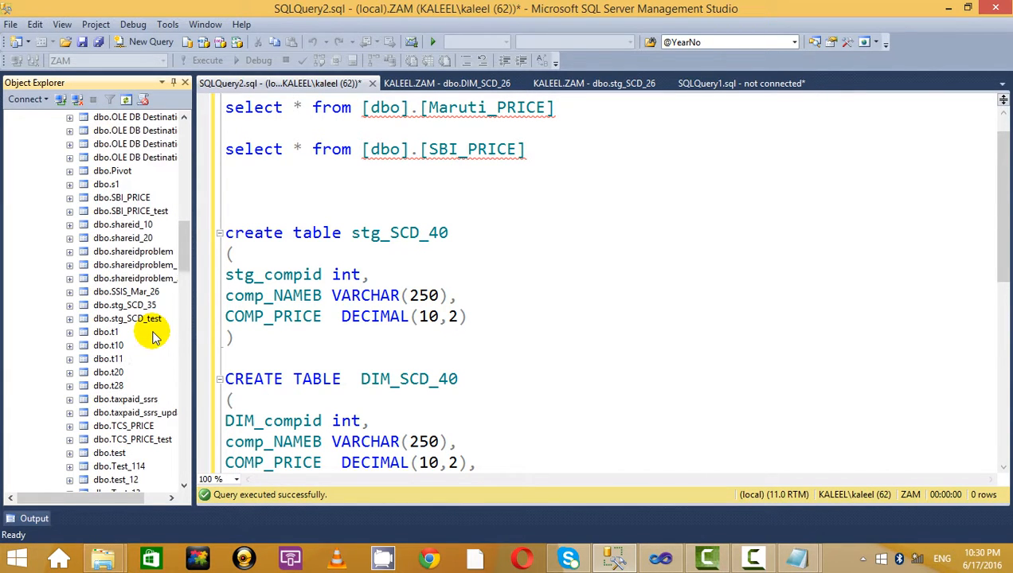
scroll(151, 315, "up", 2)
scroll(151, 315, "up", 8)
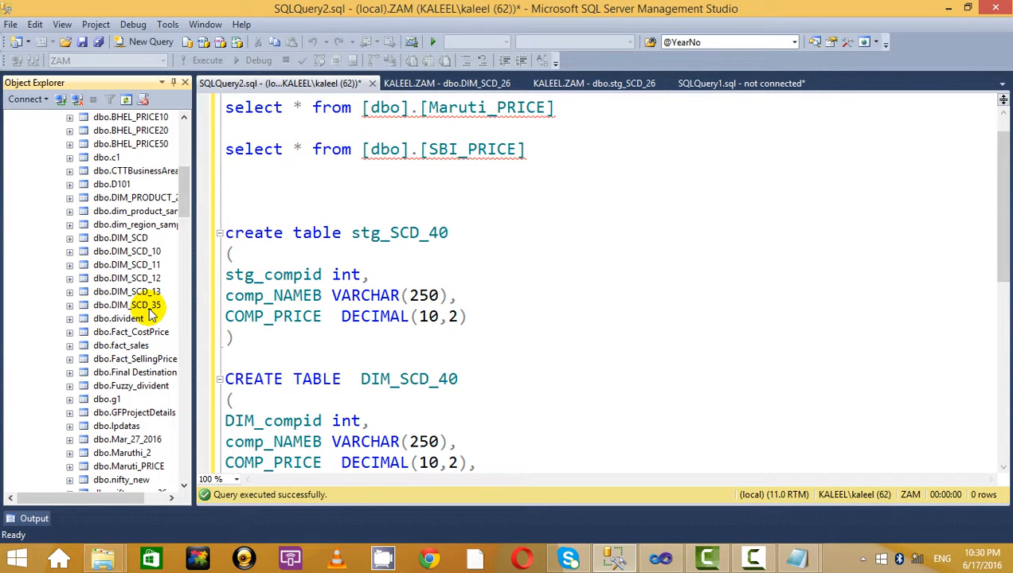
scroll(151, 314, "up", 3)
scroll(151, 315, "down", 12)
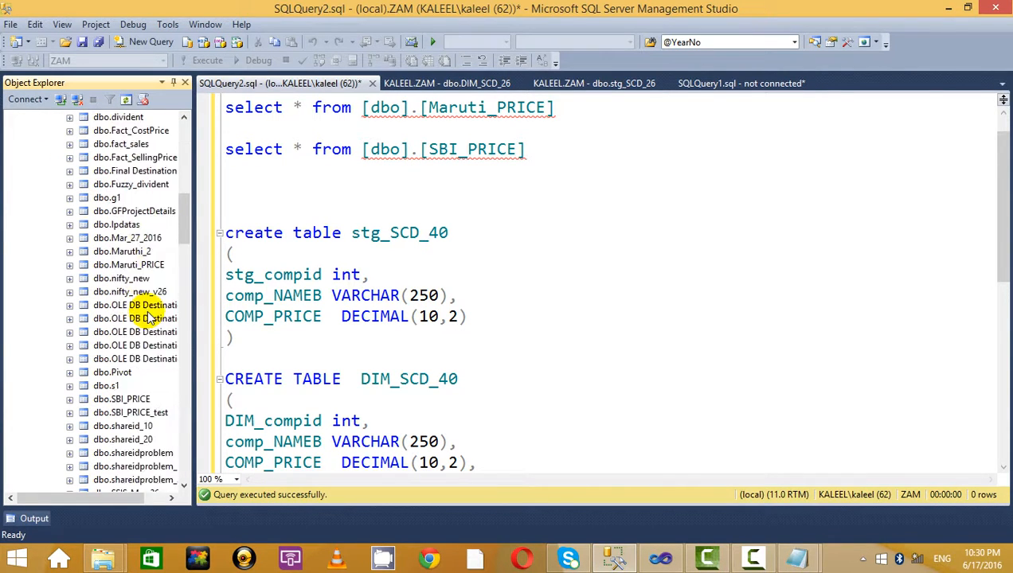
scroll(152, 317, "down", 1)
scroll(147, 328, "up", 15)
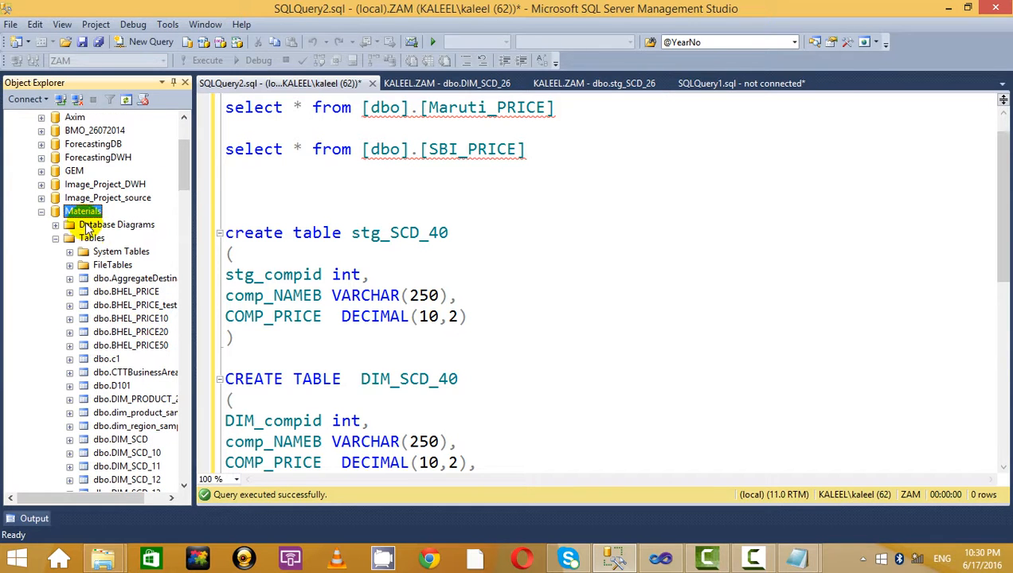
left_click(39, 212)
Refresh the ZAM database and expand its tables to locate DIM_SCD_40 and stg_SCD_40
scroll(97, 382, "down", 10)
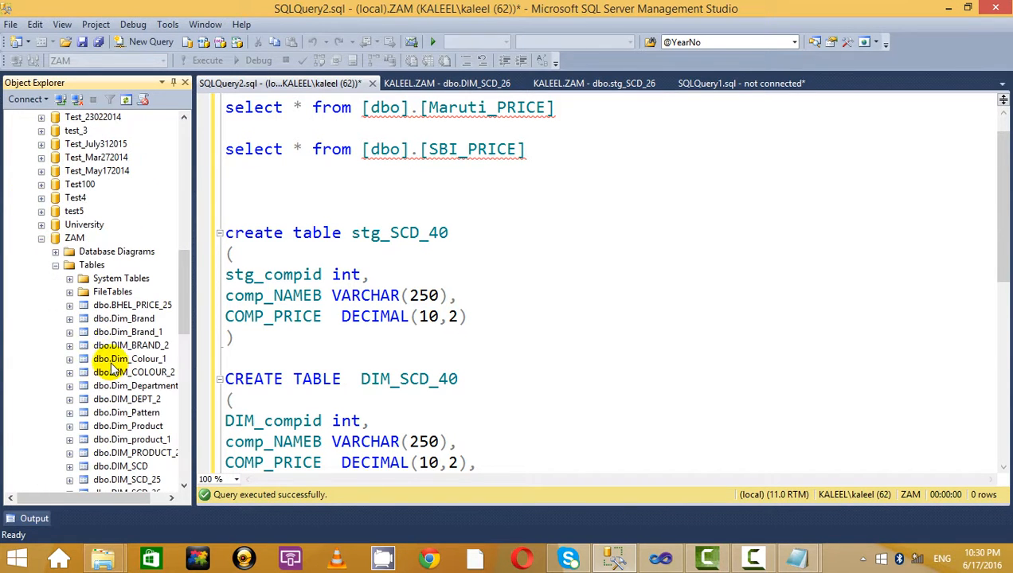
scroll(158, 323, "down", 9)
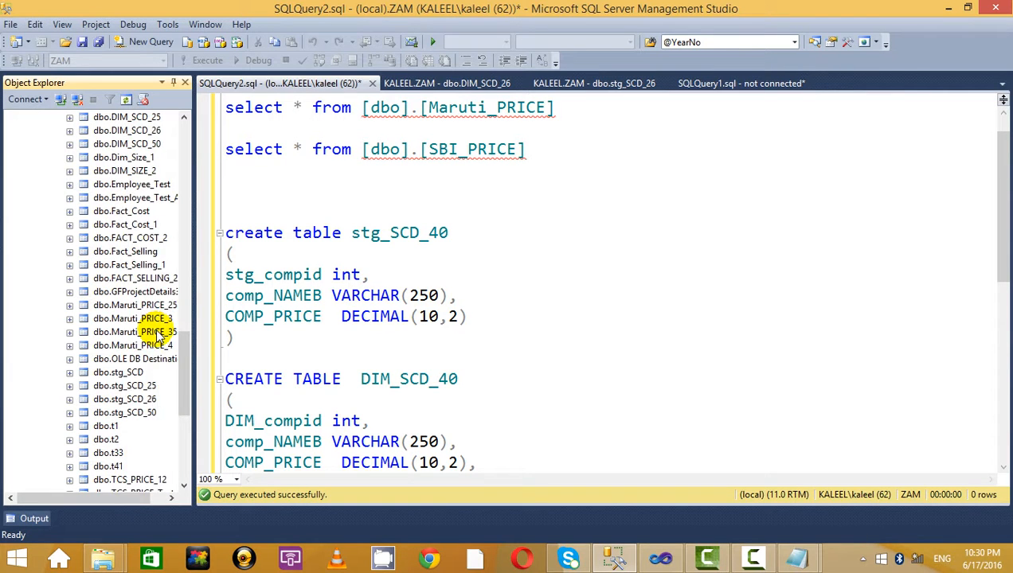
scroll(158, 335, "up", 8)
right_click(72, 200)
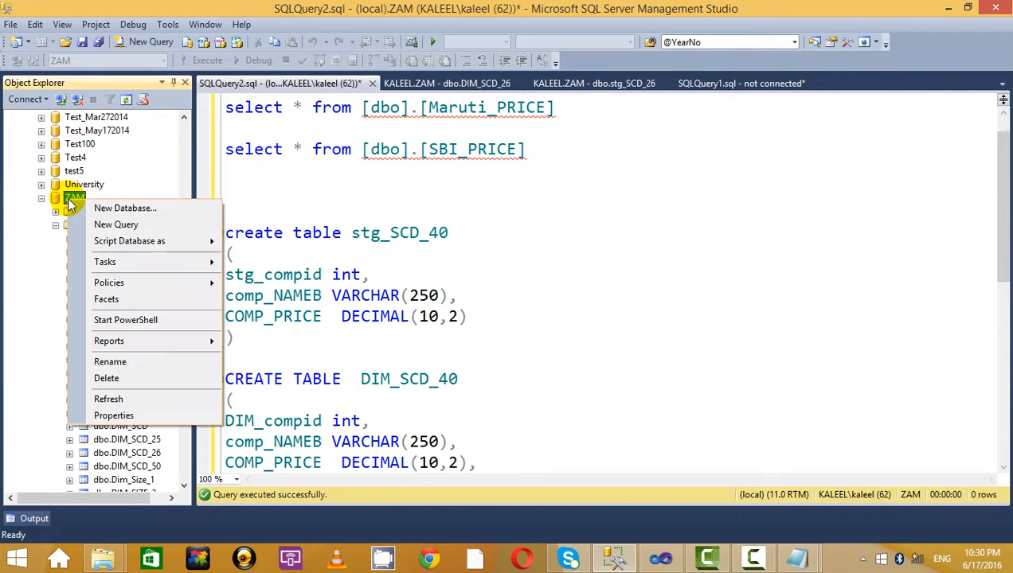
left_click(134, 400)
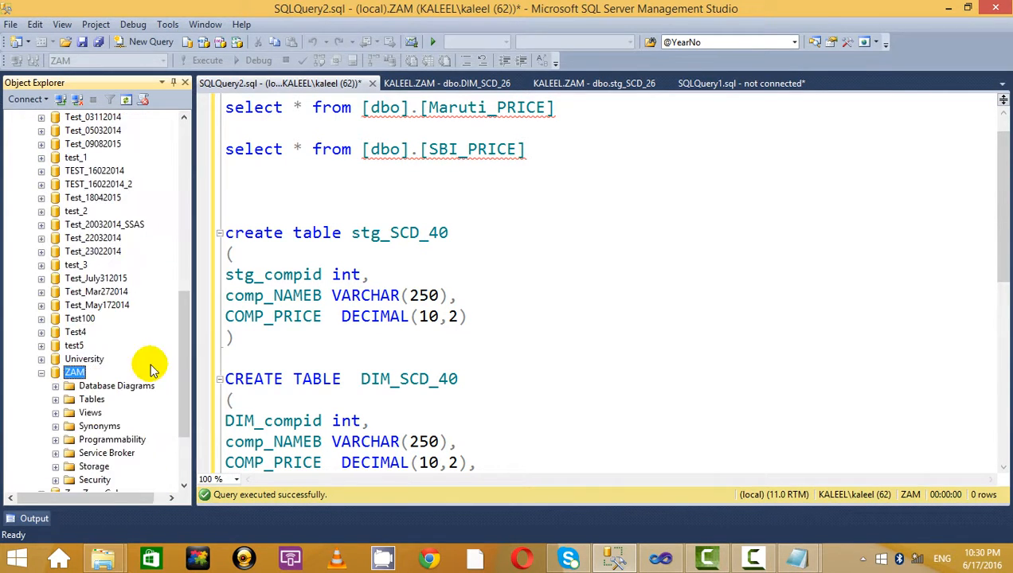
double_click(66, 404)
scroll(81, 374, "down", 4)
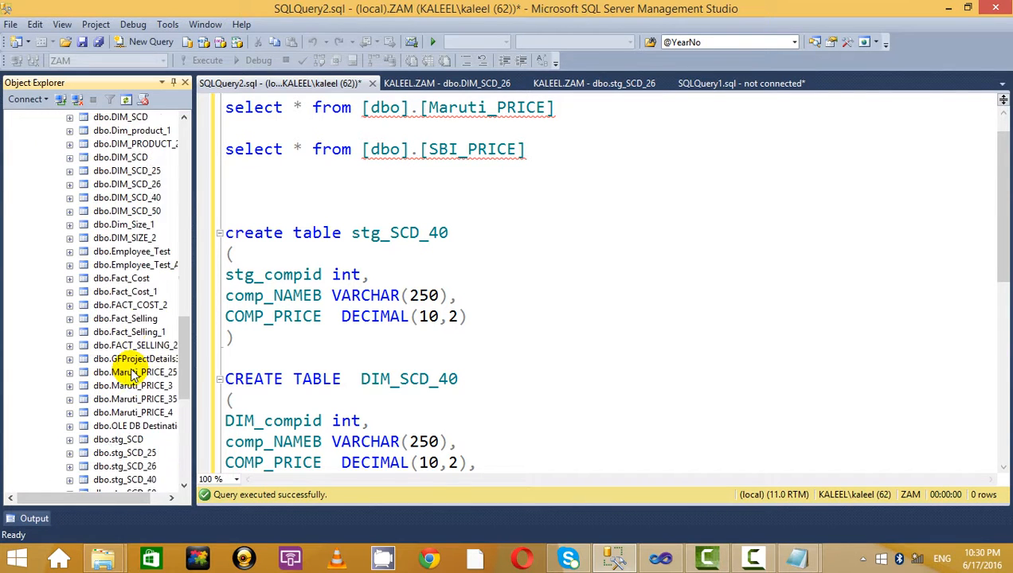
scroll(135, 379, "up", 3)
scroll(160, 323, "up", 2)
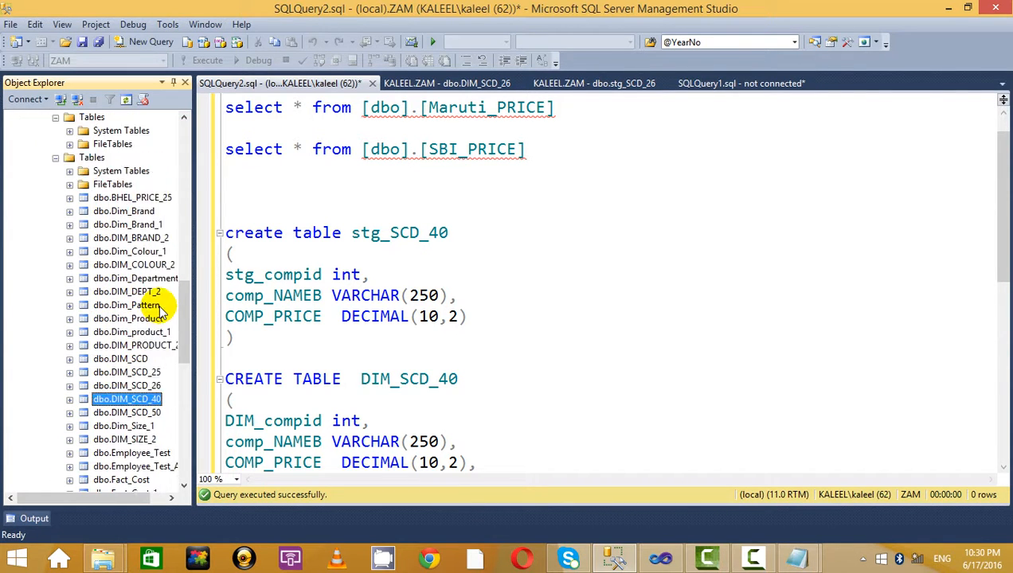
scroll(158, 297, "down", 9)
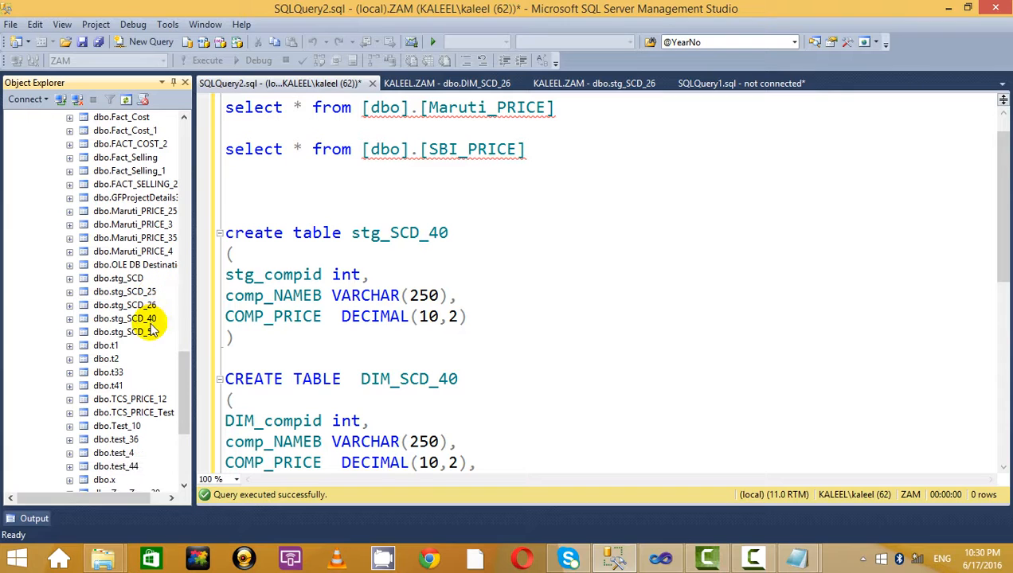
Insert the table names [dbo].[stg_SCD_40] and [dbo].[DIM_SCD_40] on separate lines above the first create table statement
left_click(379, 209)
key("Return")
key("Return")
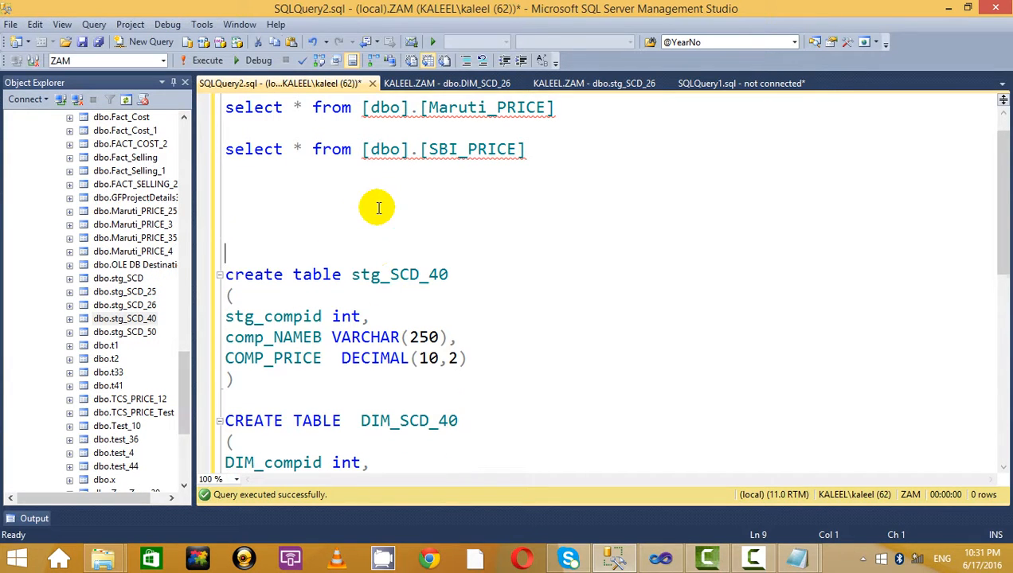
left_click_drag(119, 319, 374, 220)
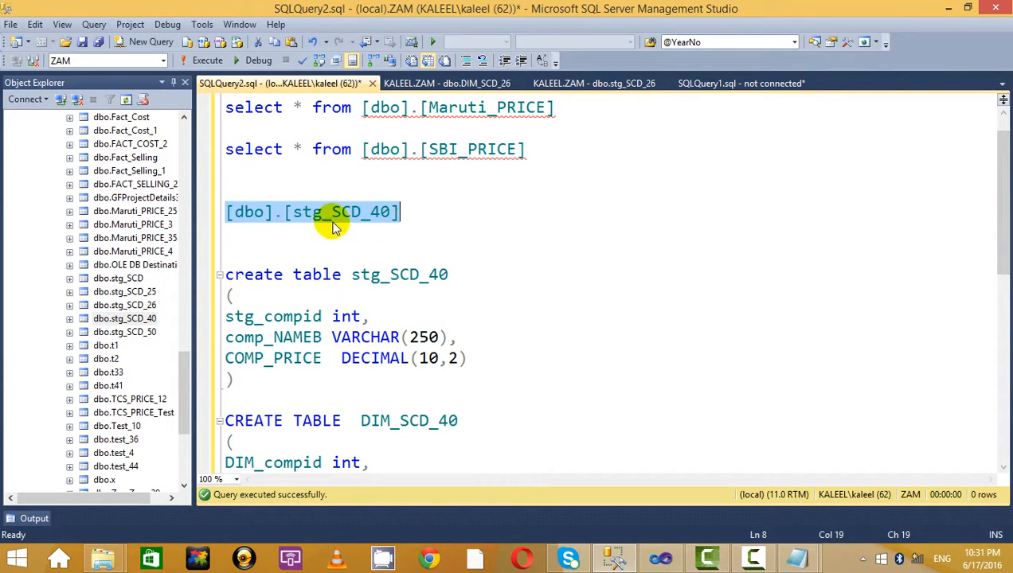
left_click_drag(185, 379, 192, 289)
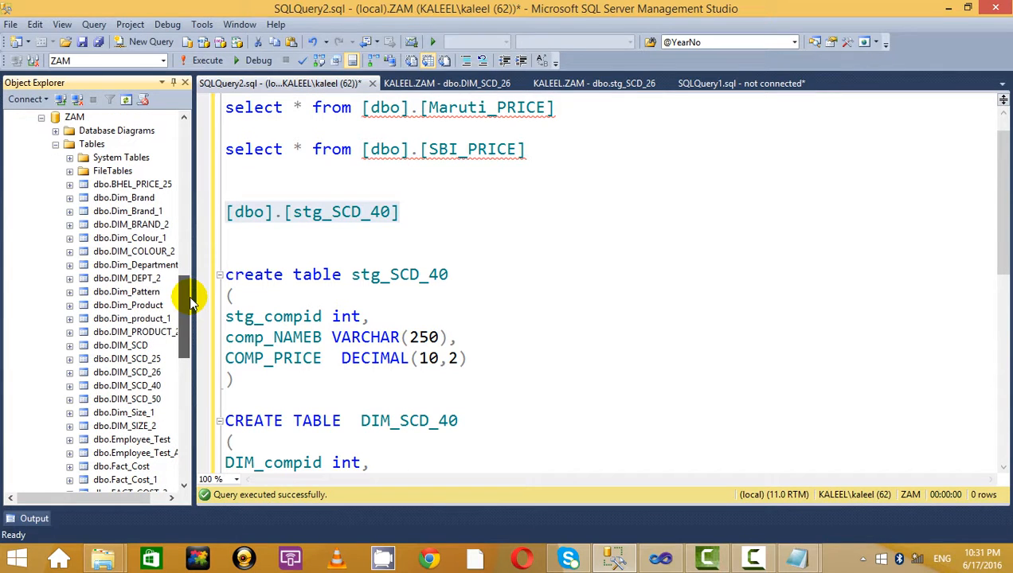
left_click_drag(452, 272, 478, 248)
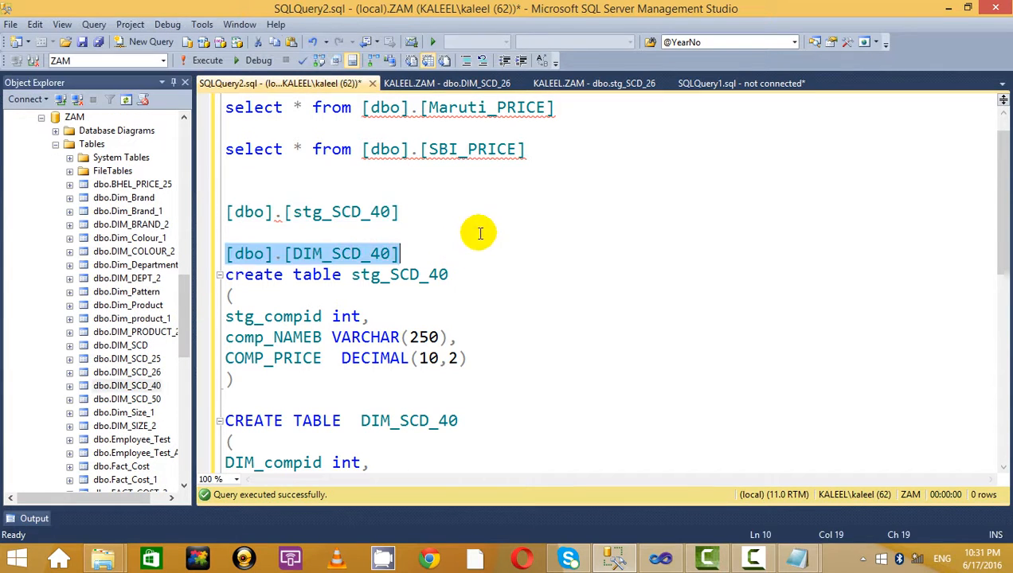
left_click(478, 232)
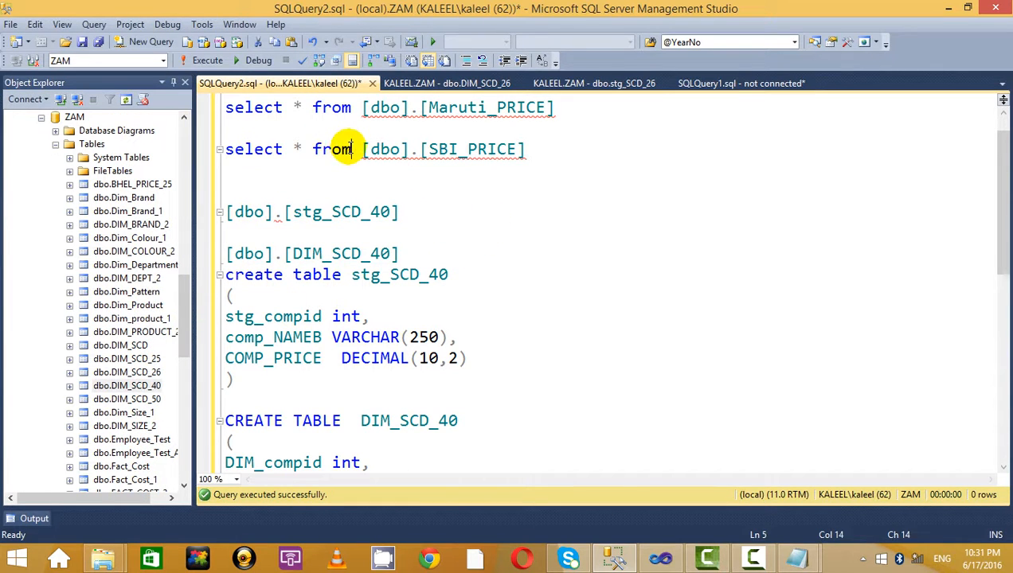
Turn both inserted table names into queries by putting select * from in front of each
triple_click(263, 152)
left_click(225, 212)
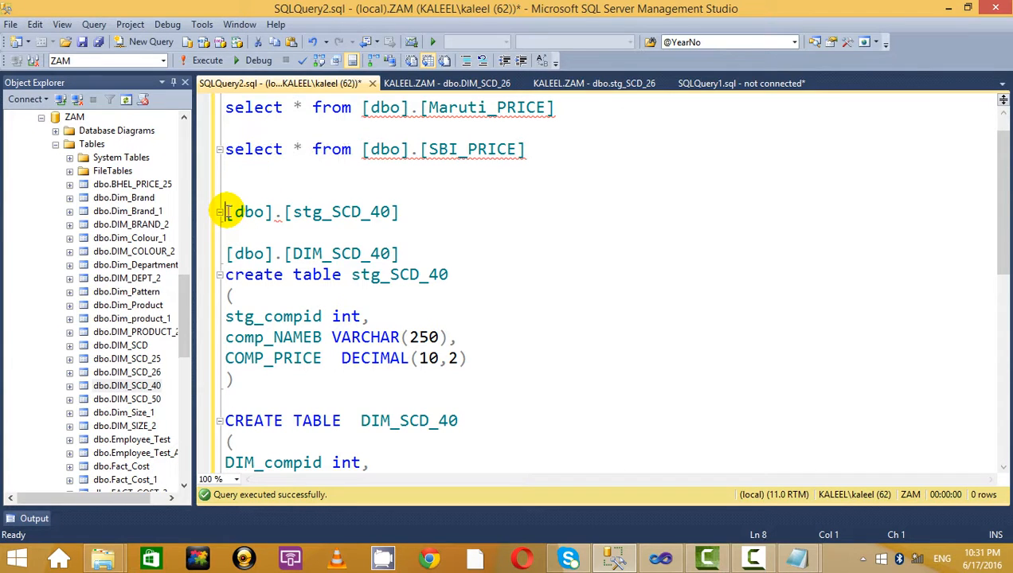
type("select * from ")
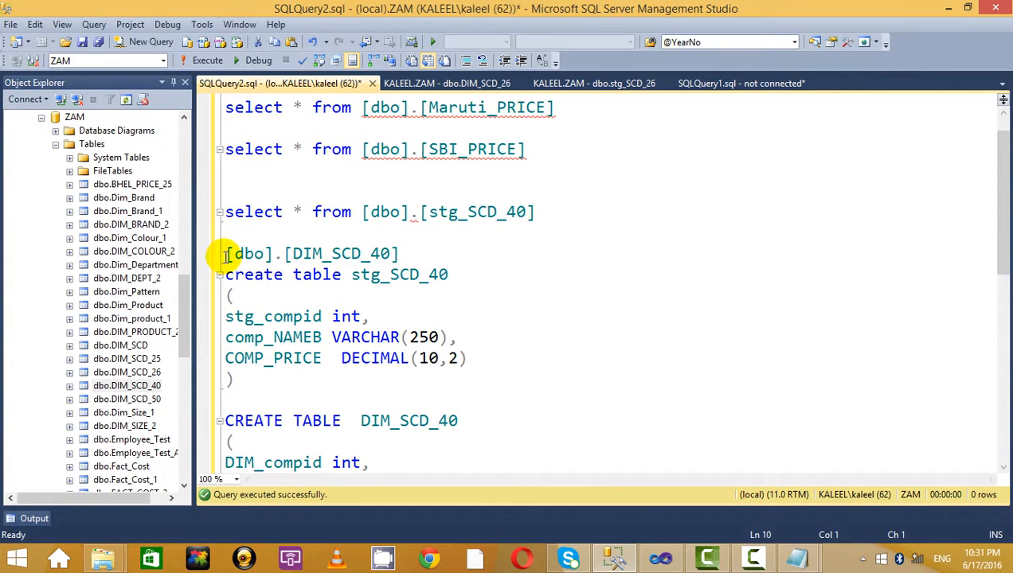
type("select * from")
key("Return")
Execute the two select queries on stg_SCD_40 and DIM_SCD_40, and hide the results pane
left_click_drag(577, 258, 155, 195)
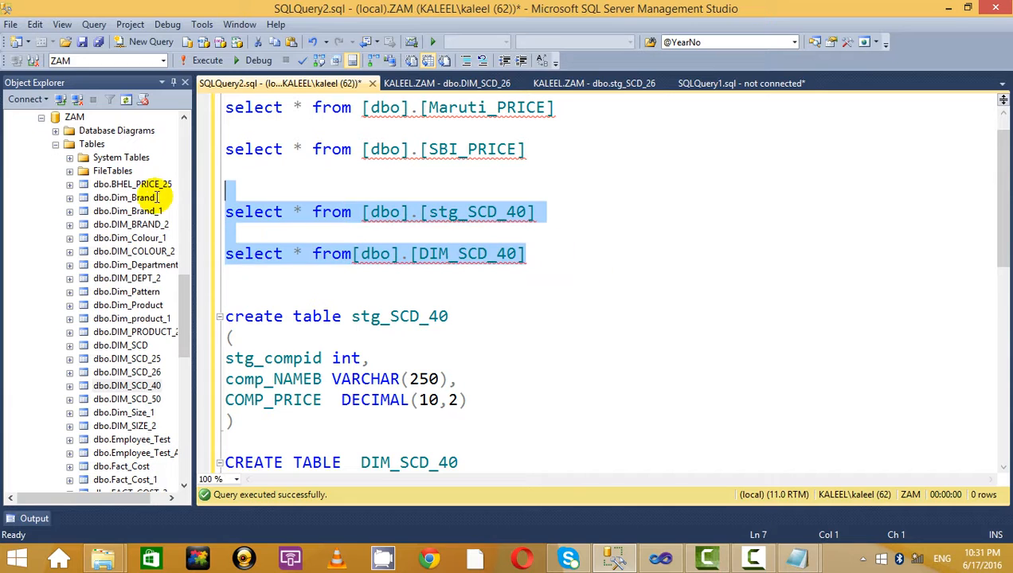
left_click(207, 60)
left_click(595, 240)
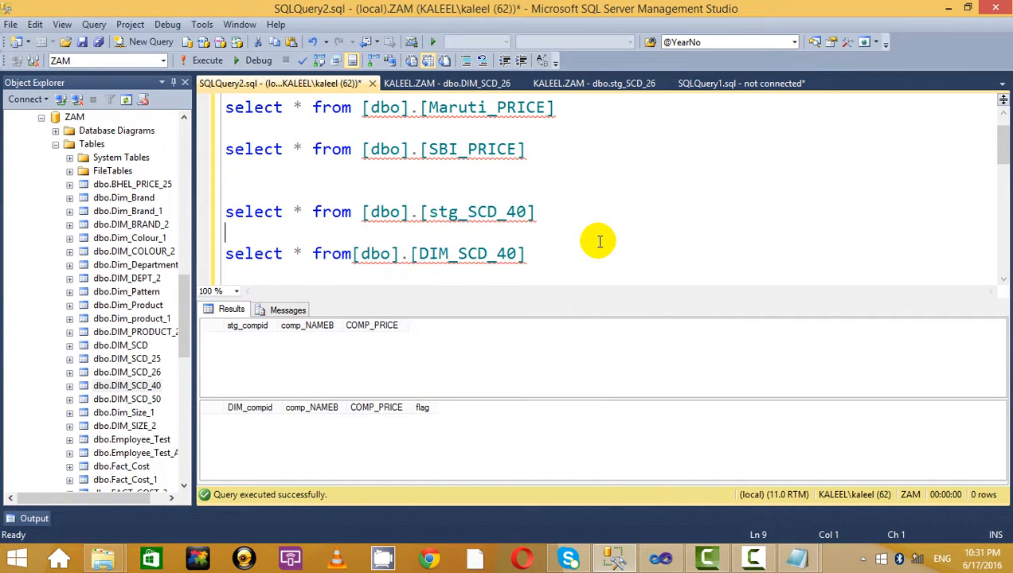
key("ctrl+r")
left_click(563, 274)
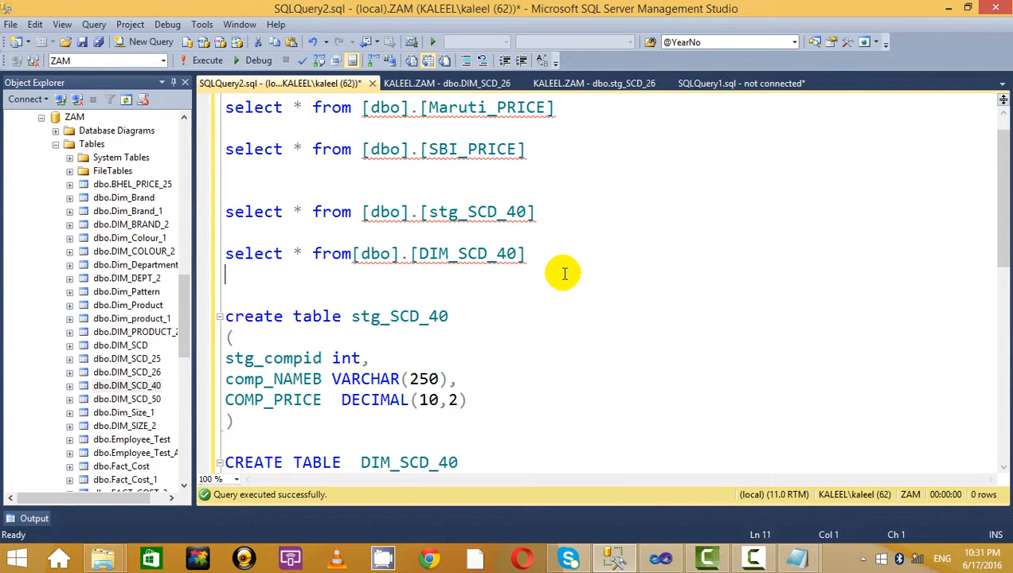
Open the dbo.stg_SCD_40 table of the ZAM database for editing its rows
left_click(143, 386)
key("F2")
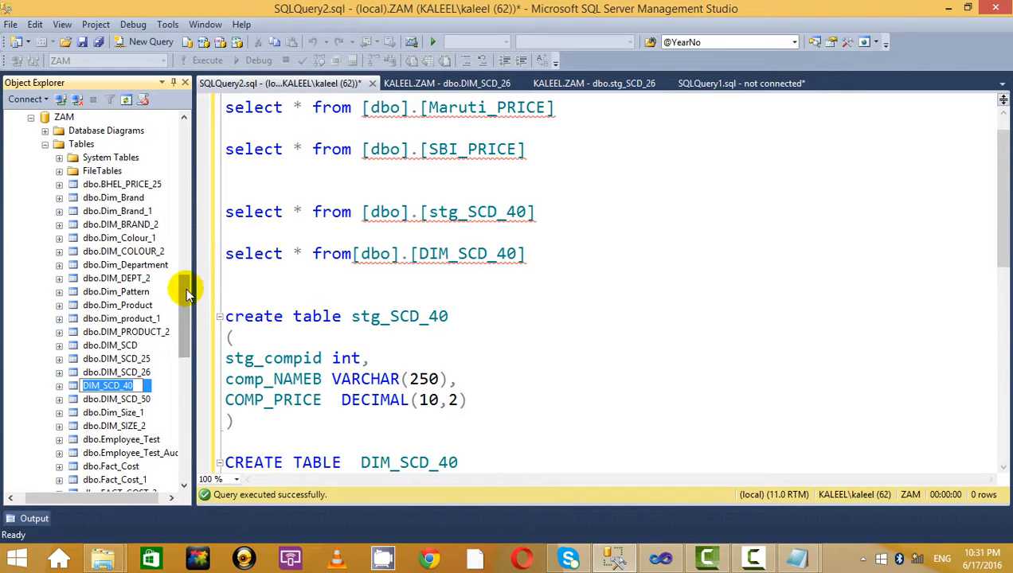
left_click_drag(186, 288, 173, 354)
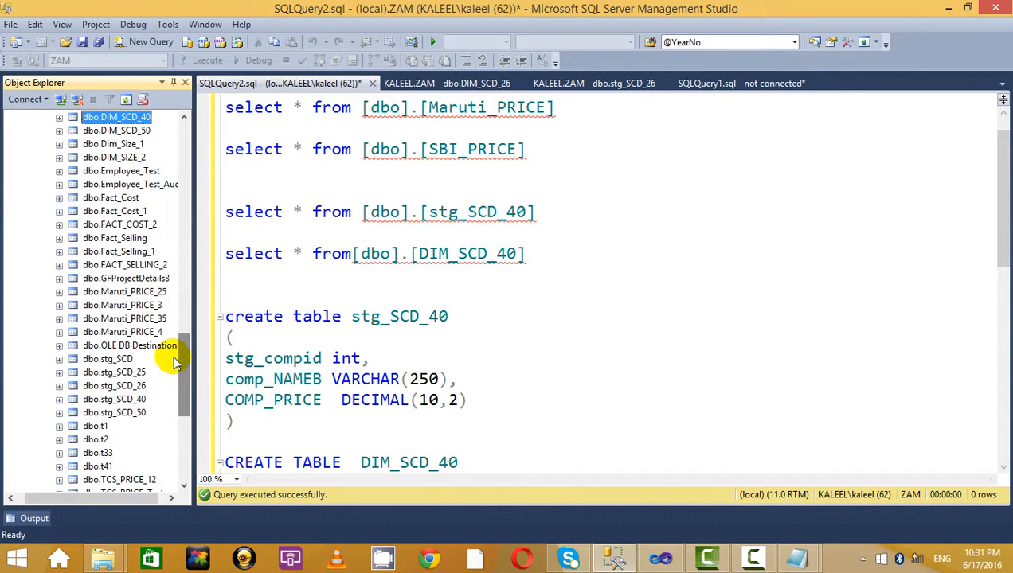
left_click(131, 400)
right_click(130, 402)
left_click(213, 309)
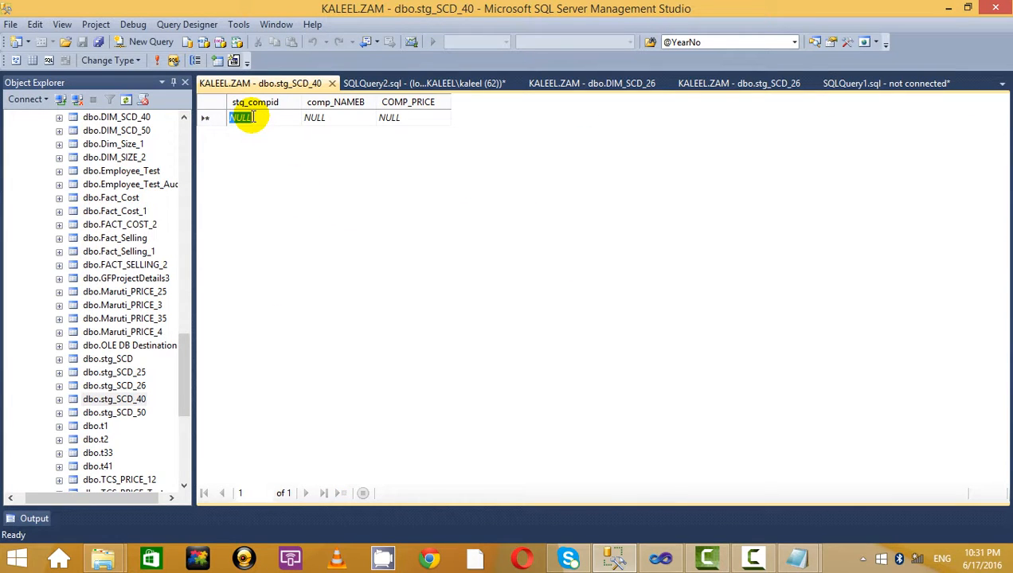
Enter the staging table's first row with stg_compid 1, comp_NAMEB TCS and COMP_PRICE 100
type("1")
left_click(330, 120)
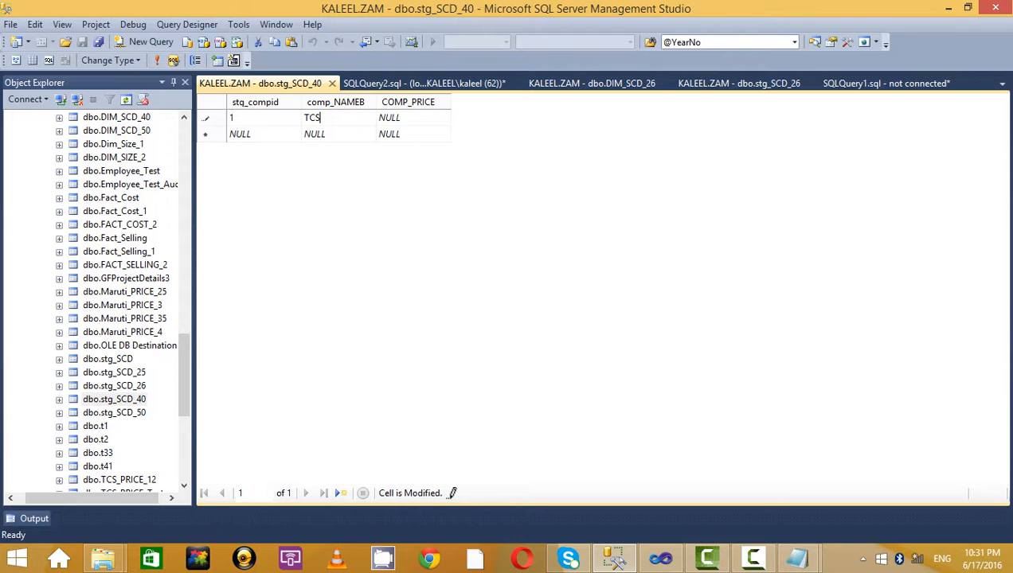
left_click(392, 119)
Add a second row with stg_compid 2, comp_NAMEB Ranbaxy and COMP_PRICE 200, and reload the table's rows
left_click(272, 134)
type("2")
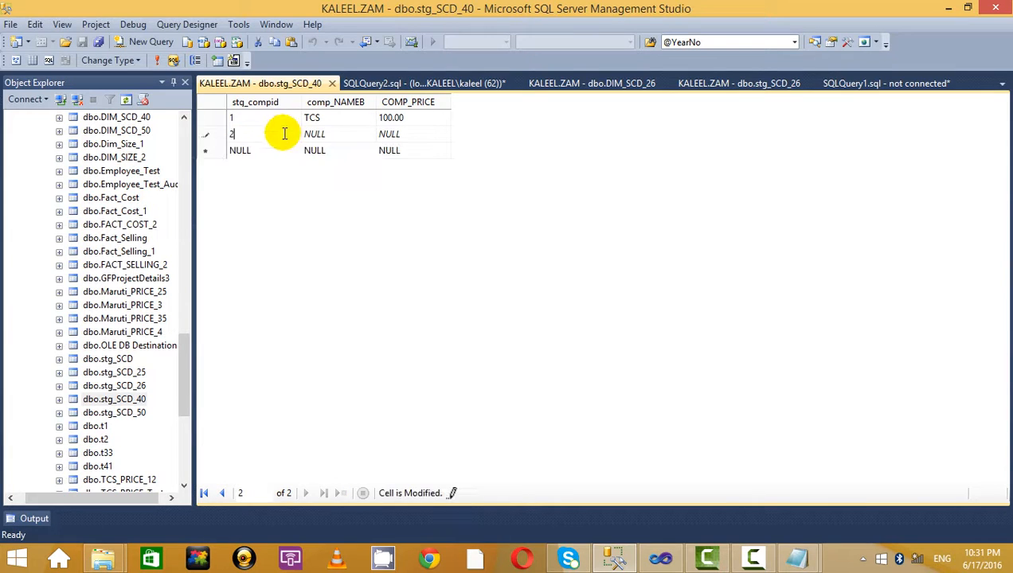
type("In")
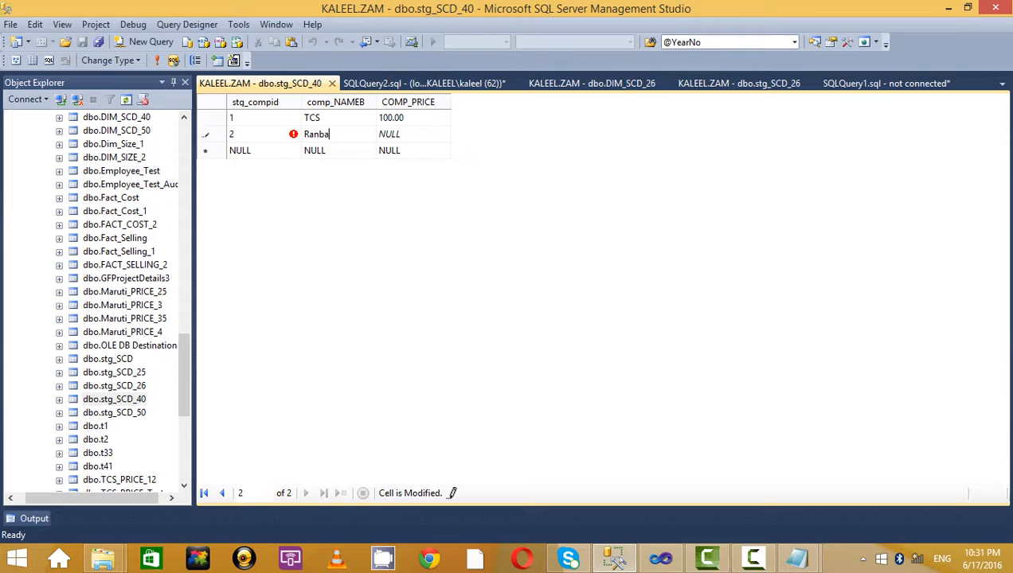
left_click(414, 130)
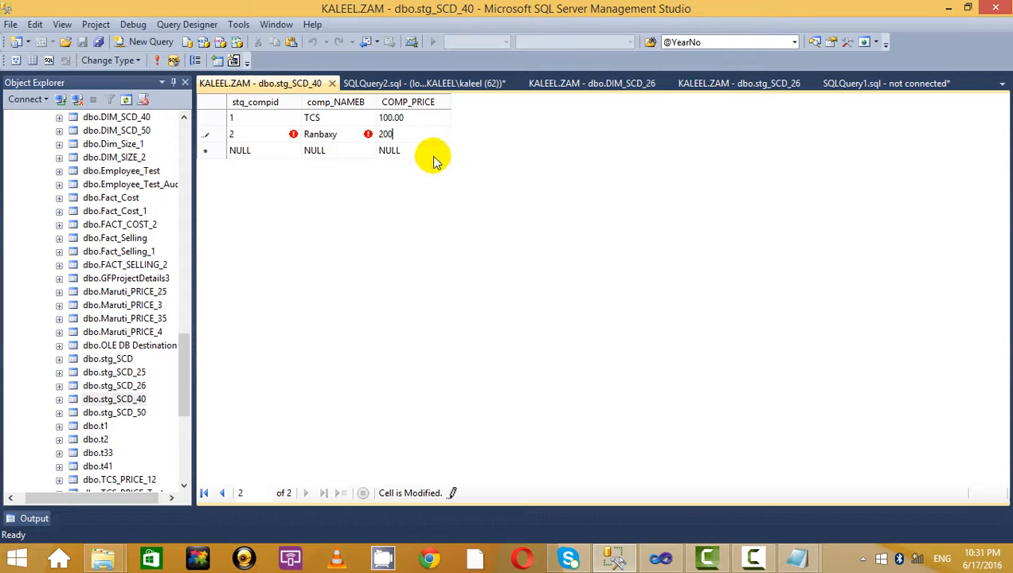
left_click(433, 155)
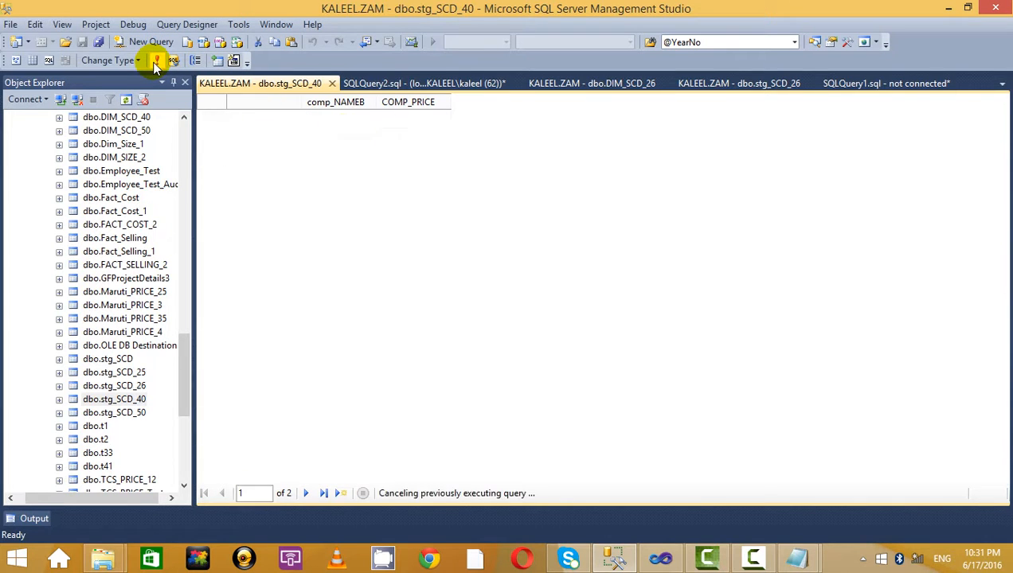
key("alt+Tab")
key("alt+Tab")
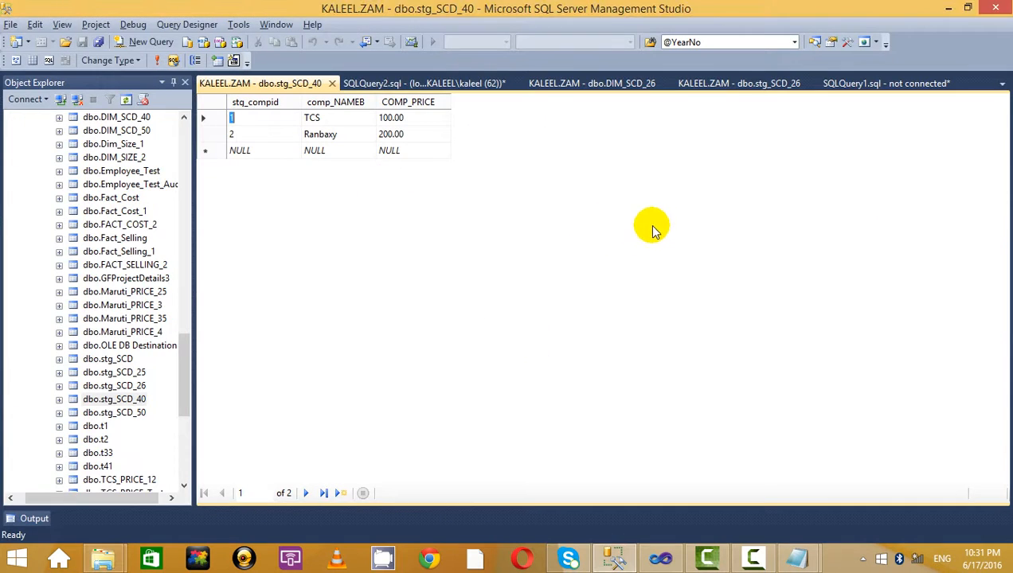
left_click(668, 554)
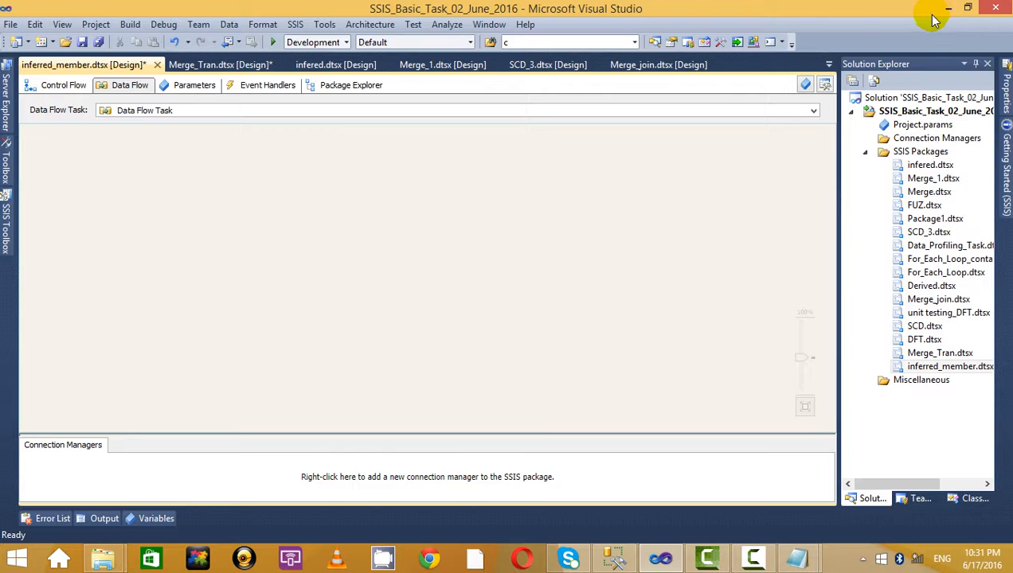
double_click(734, 6)
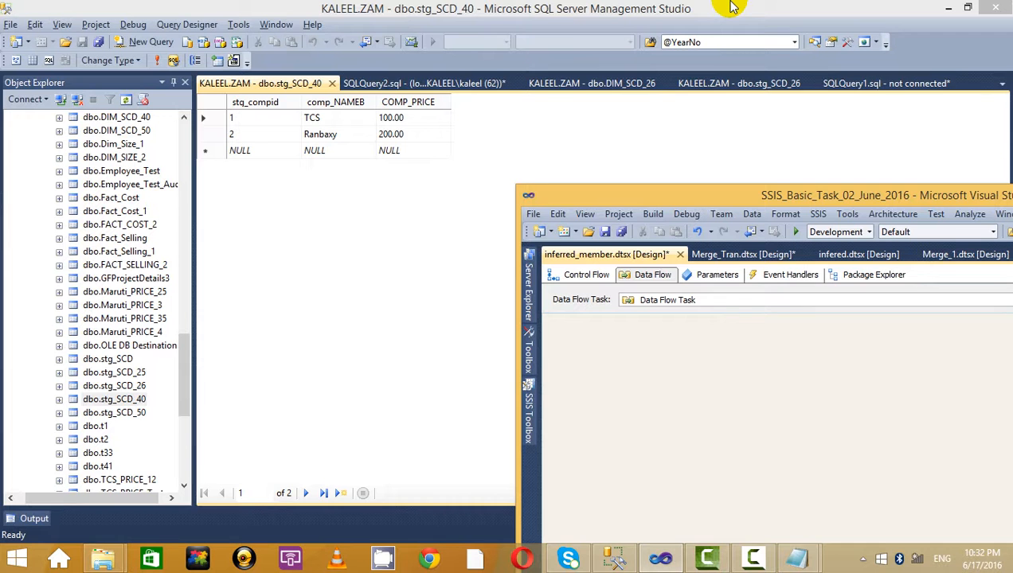
double_click(735, 204)
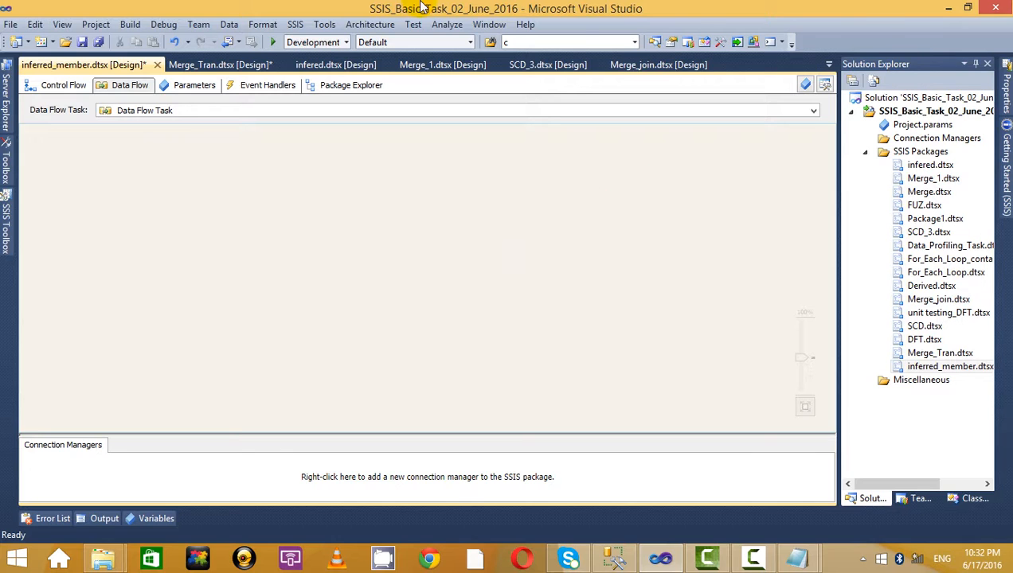
double_click(422, 8)
double_click(667, 199)
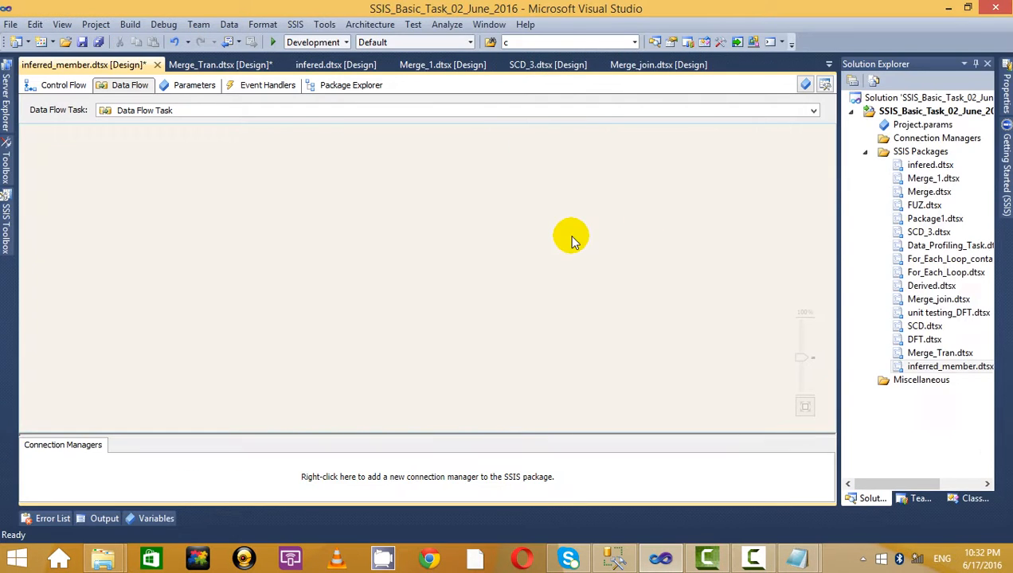
left_click_drag(567, 6, 519, 176)
Return to SQL Server Management Studio and add a third row with stg_compid 3, comp_NAMEB DLF and COMP_PRICE 300
left_click(422, 239)
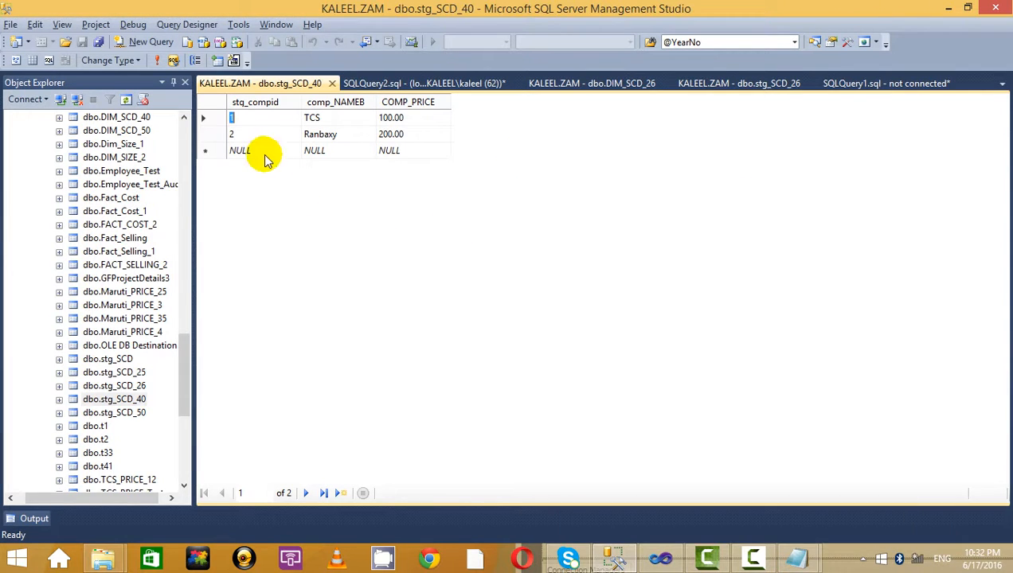
type("3")
left_click(349, 150)
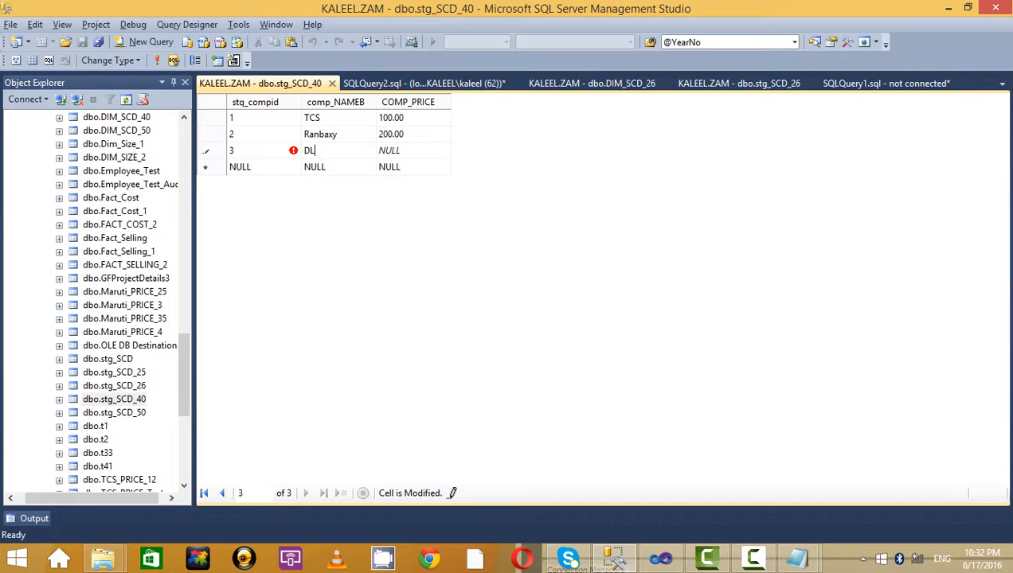
left_click(429, 150)
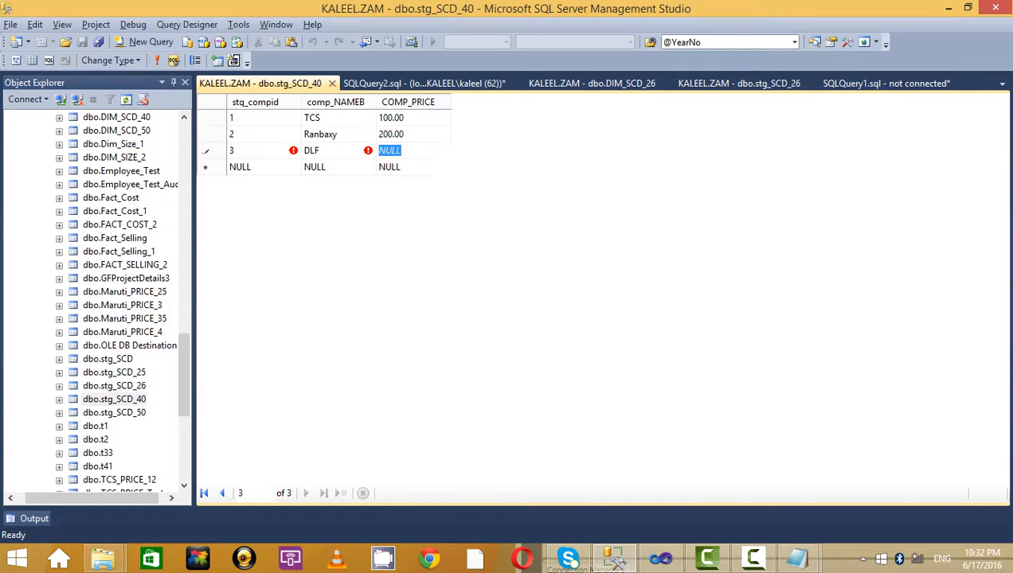
left_click(422, 169)
left_click(350, 145)
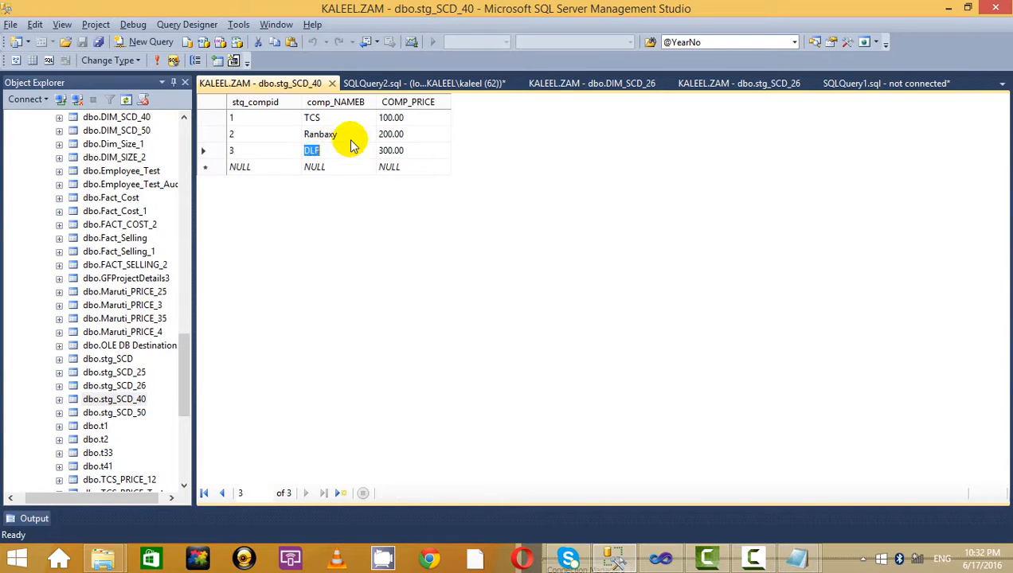
left_click(360, 121)
left_click(361, 149)
key("Down")
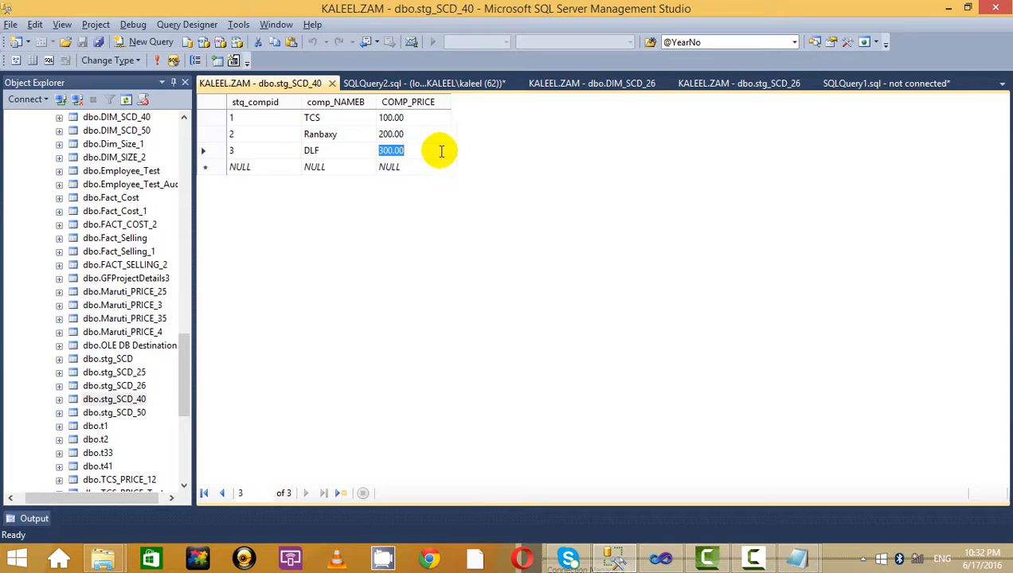
Switch to Visual Studio, maximize its window, and add an OLE DB Source to the data flow of inferred_member.dtsx
key("alt+Tab")
double_click(753, 203)
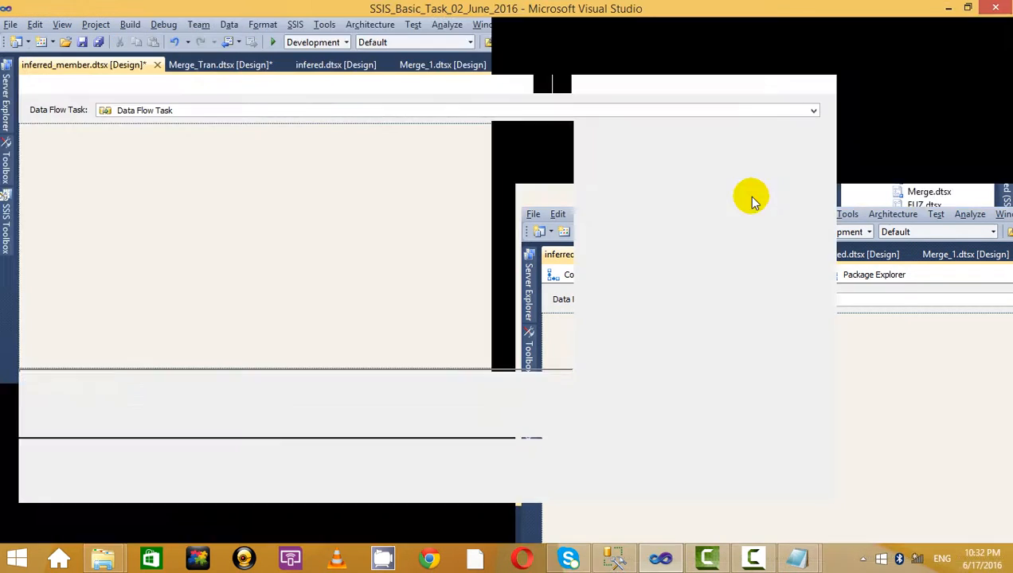
left_click(7, 159)
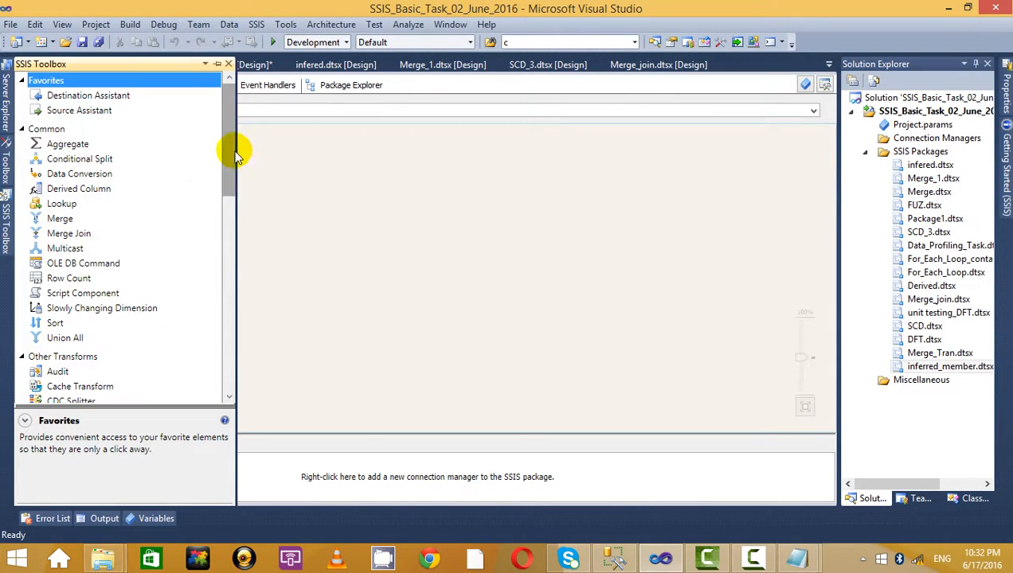
left_click_drag(230, 149, 215, 409)
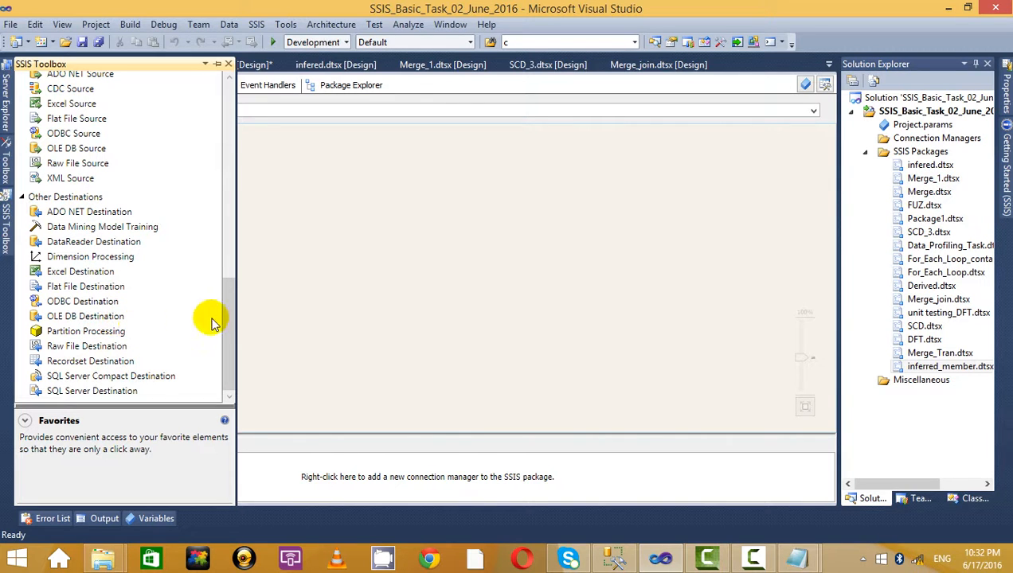
left_click_drag(226, 321, 228, 118)
left_click(78, 191)
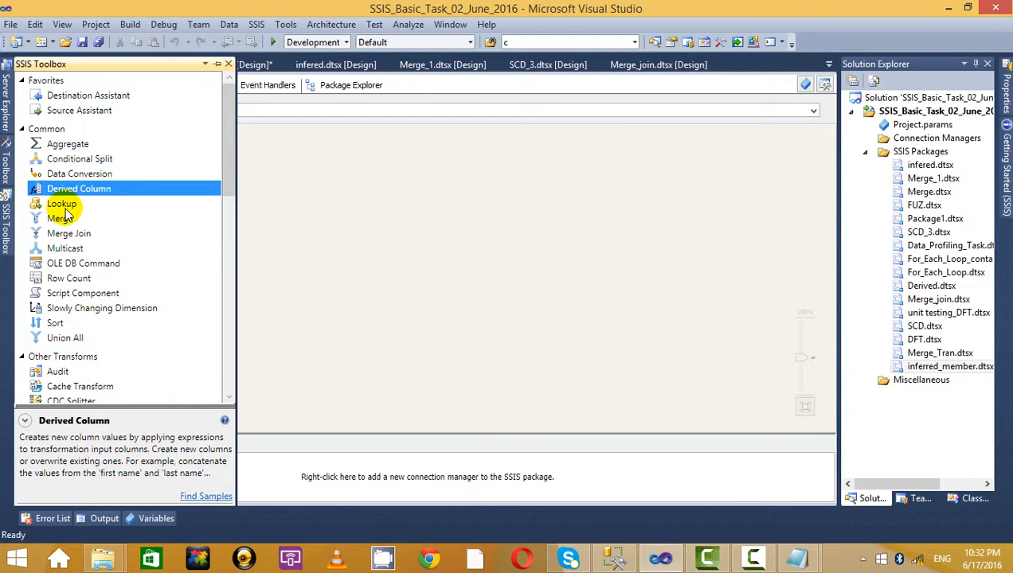
scroll(80, 239, "down", 7)
scroll(79, 215, "up", 7)
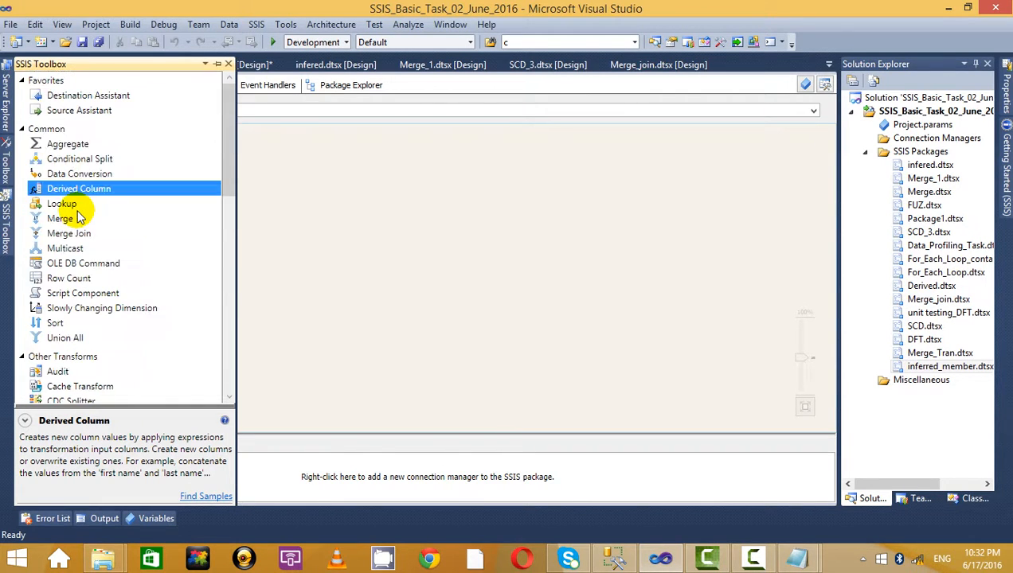
scroll(176, 203, "down", 15)
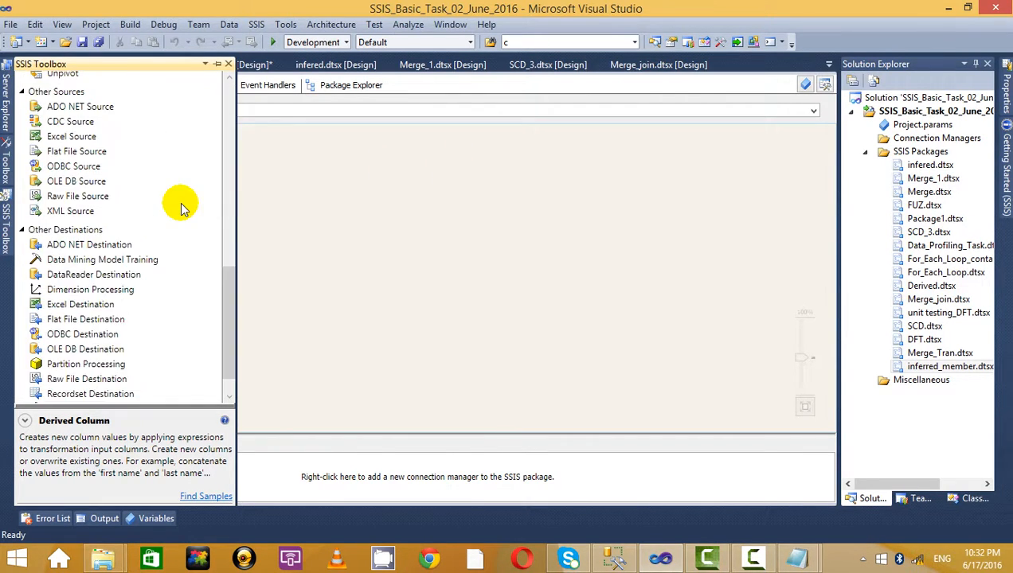
scroll(176, 203, "up", 15)
scroll(176, 203, "down", 2)
scroll(171, 205, "down", 10)
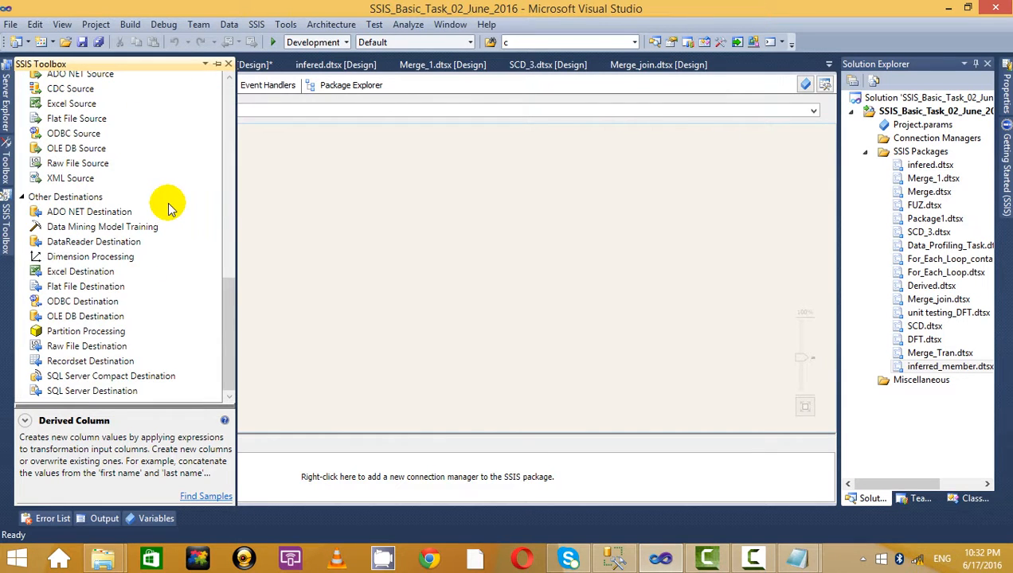
scroll(163, 215, "up", 4)
left_click(70, 312)
left_click(74, 328)
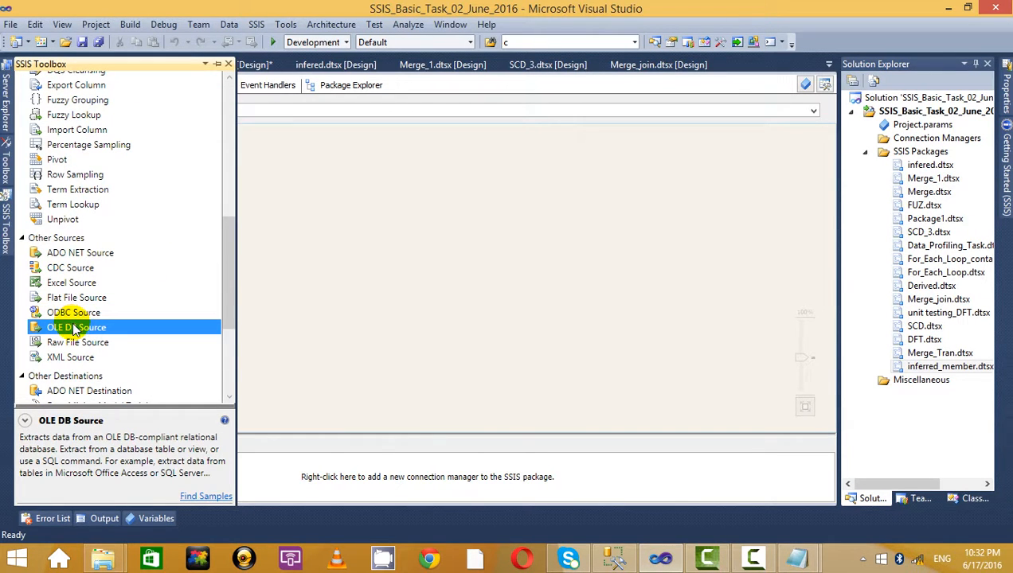
left_click_drag(314, 255, 300, 228)
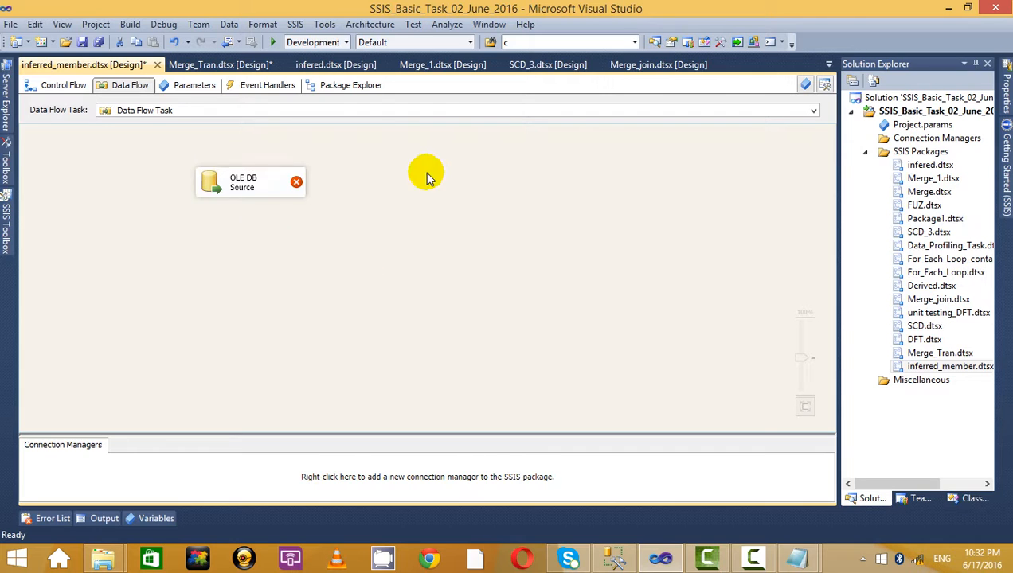
Create a connection manager for the OLE DB Source from the existing data connection LocalHost.ZAM
left_click(249, 181)
right_click(245, 178)
left_click(358, 196)
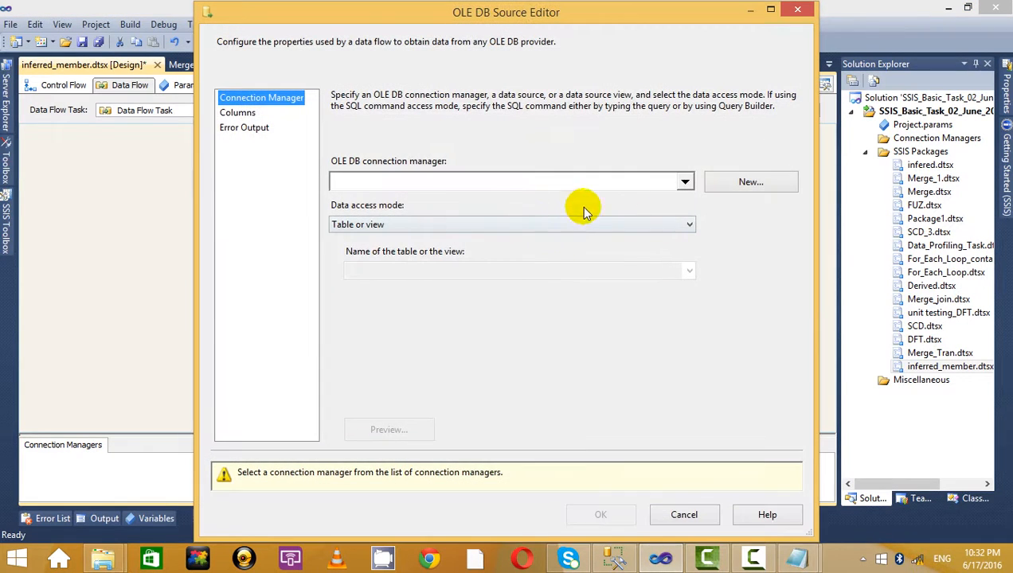
left_click(730, 183)
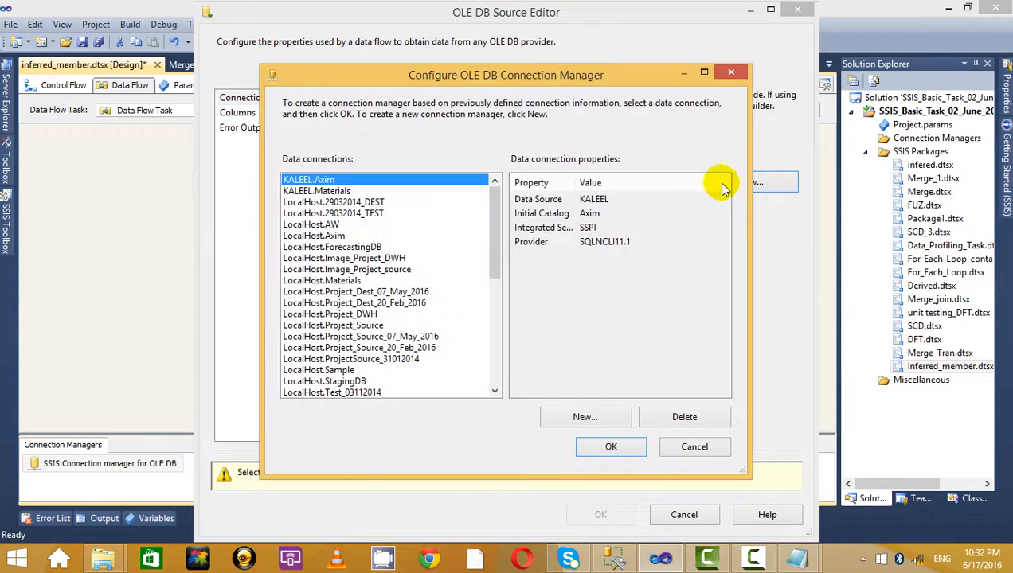
left_click_drag(494, 215, 479, 345)
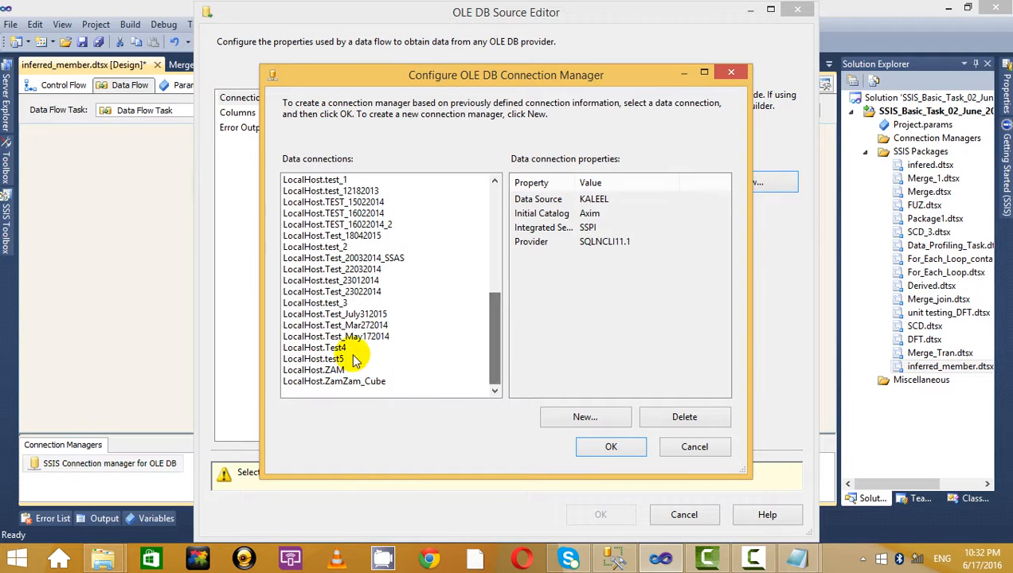
left_click(334, 371)
key("Return")
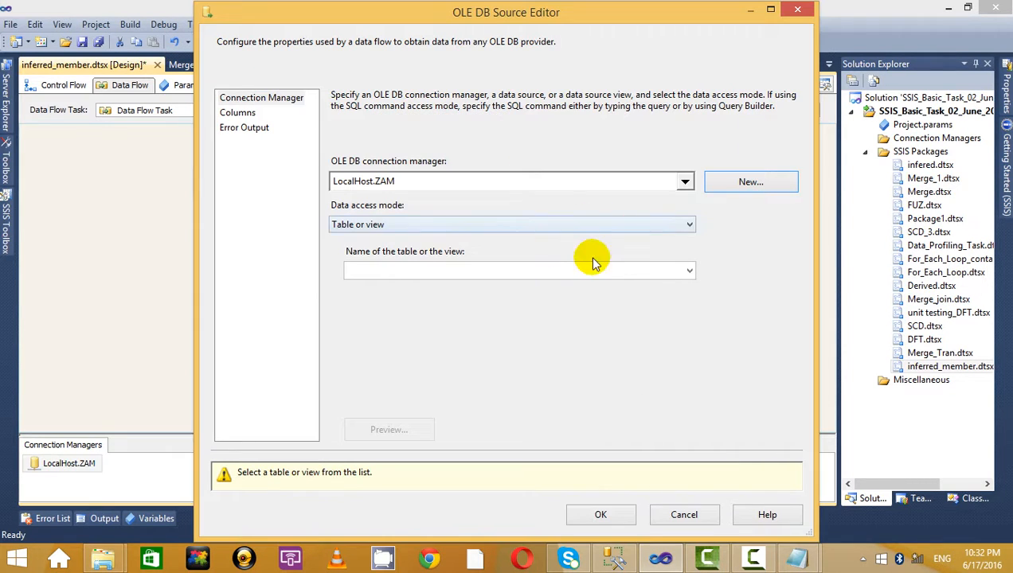
Set the source table to [dbo].[stg_SCD_40], review its columns, and accept the OLE DB Source settings
left_click(611, 269)
scroll(555, 333, "down", 7)
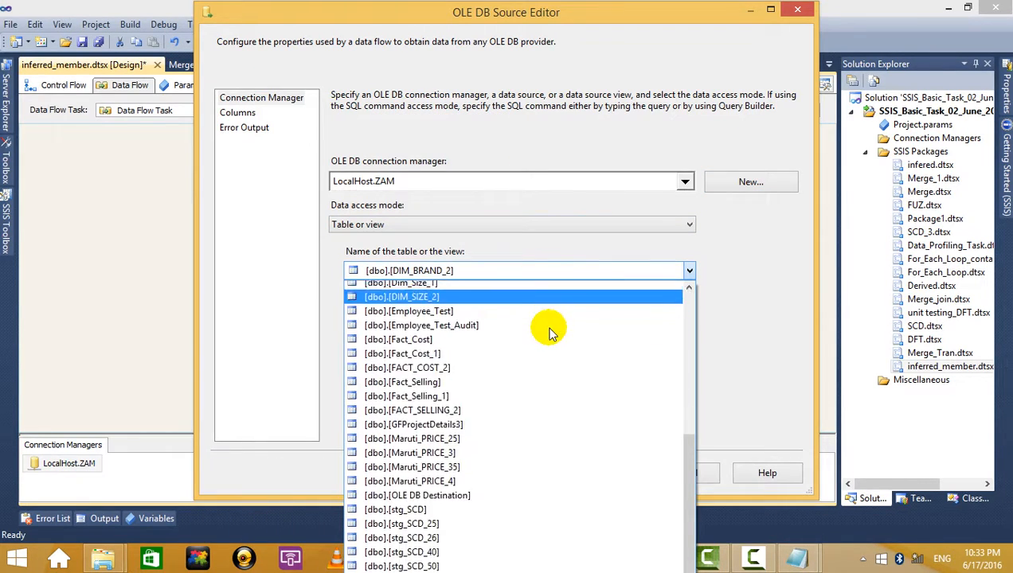
scroll(528, 526, "up", 1)
scroll(536, 511, "down", 1)
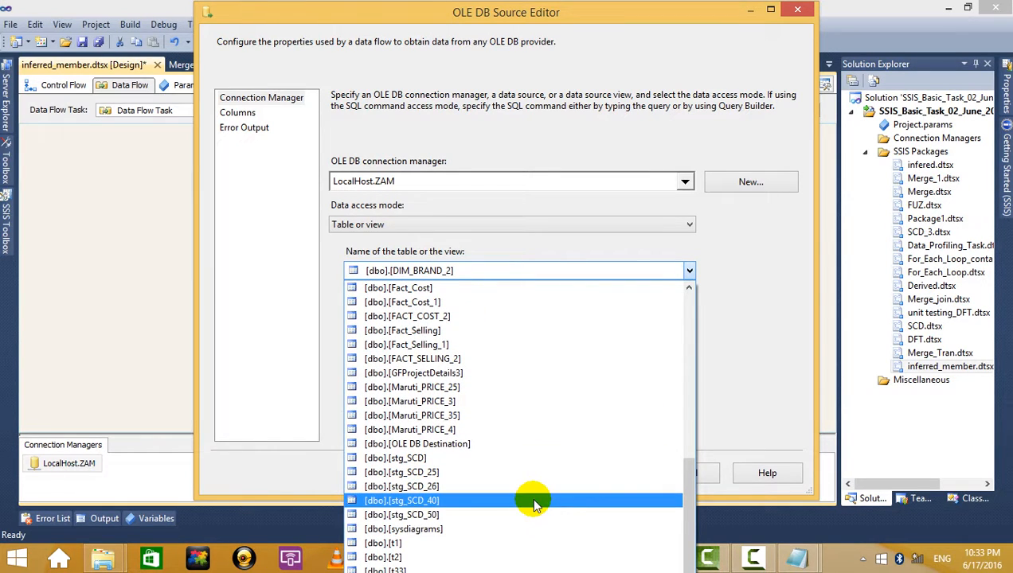
left_click(532, 501)
left_click(239, 114)
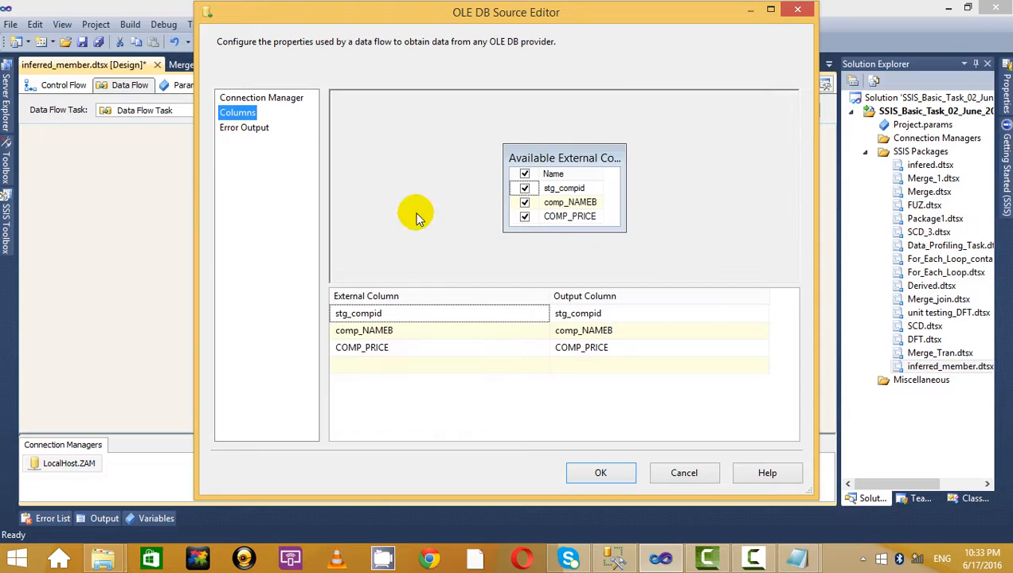
left_click(602, 473)
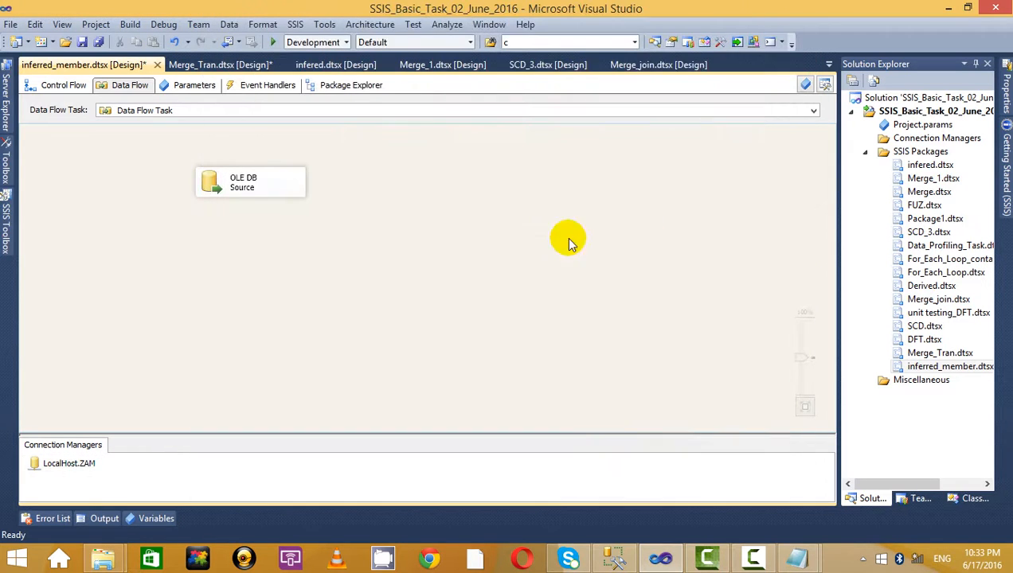
Switch to SQLQuery2.sql in SQL Server Management Studio and execute only the select query on stg_SCD_40
left_click(962, 8)
left_click(429, 84)
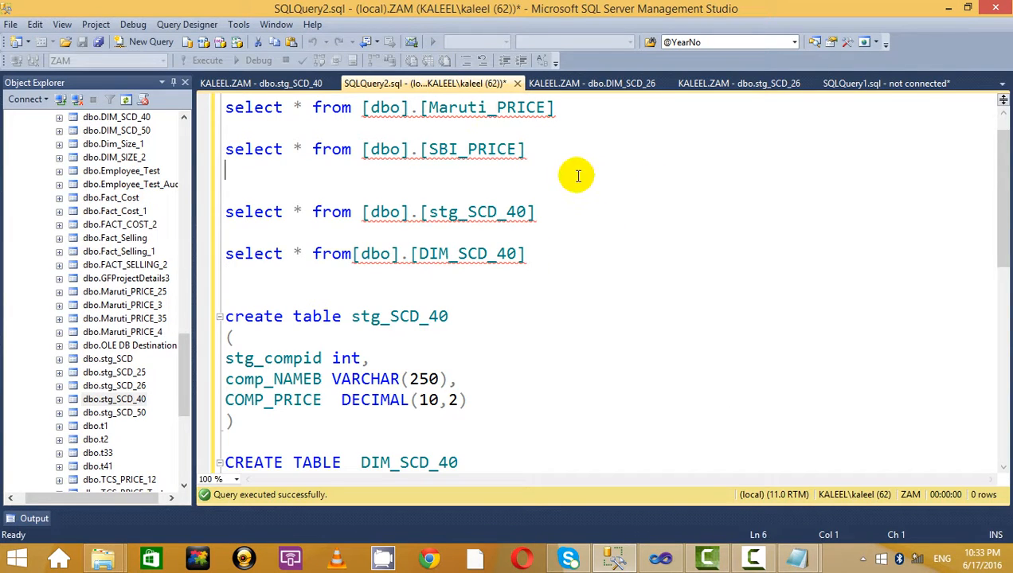
left_click_drag(592, 253, 350, 208)
left_click_drag(535, 212, 226, 191)
left_click(207, 61)
Execute only the select query on DIM_SCD_40, and hide the results pane
left_click_drag(526, 253, 226, 253)
left_click(207, 61)
left_click(711, 204)
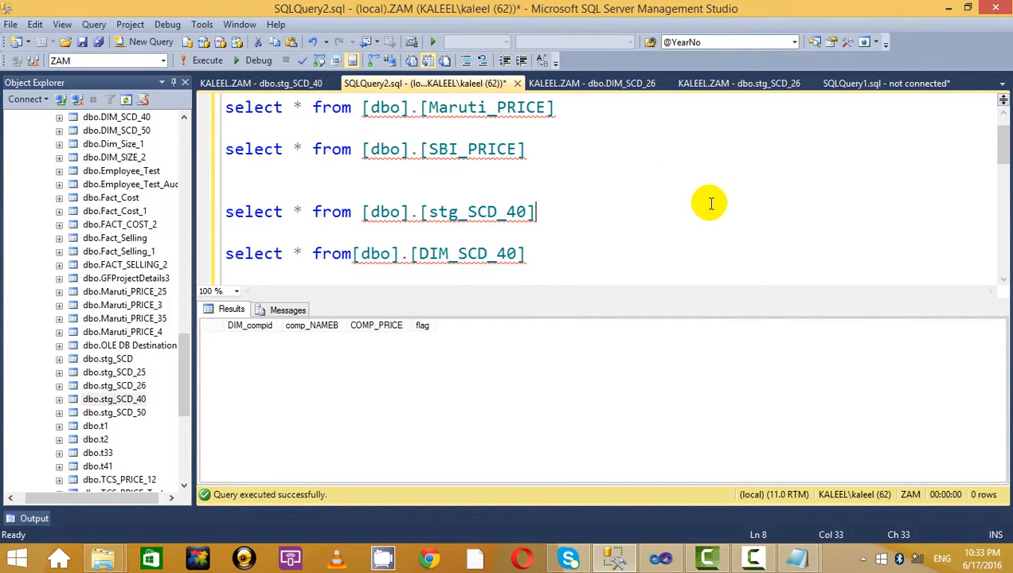
key("ctrl+r")
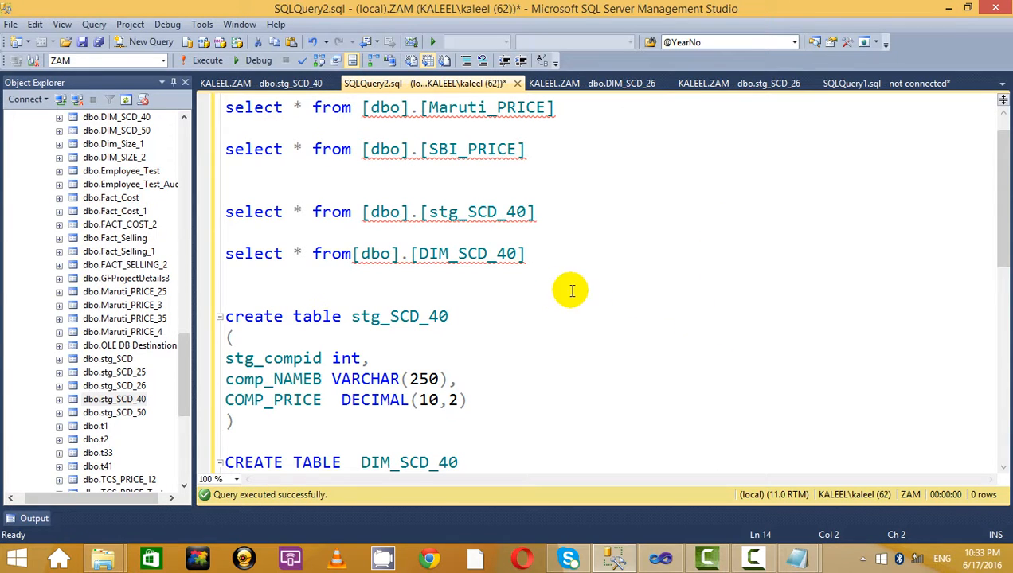
Run only the DIM_SCD_40 select query again to check the dimension table's rows, and close its results
left_click_drag(563, 261, 196, 243)
left_click(207, 61)
left_click(600, 246)
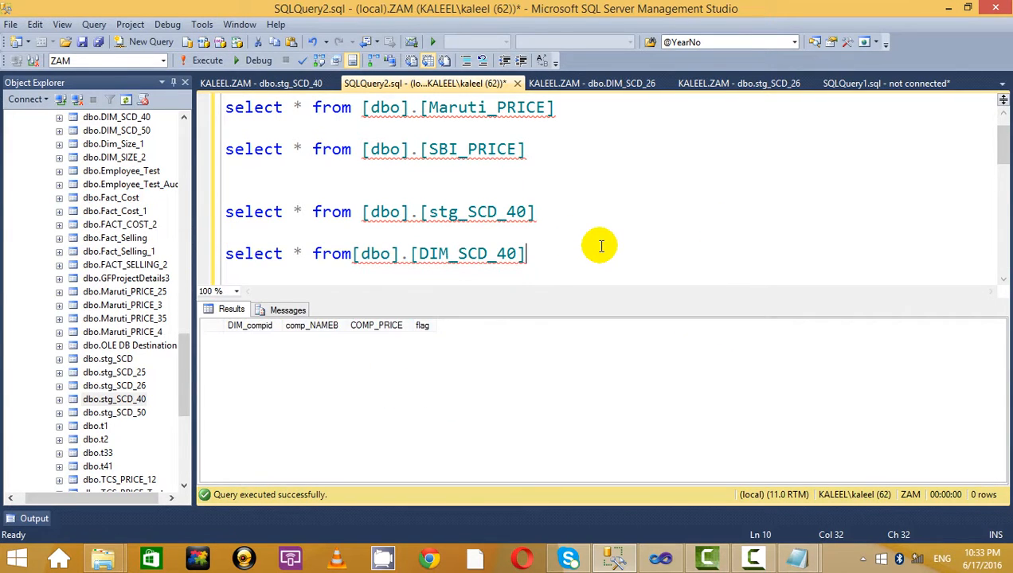
key("ctrl+r")
left_click(683, 404)
Switch to Visual Studio, add a Slowly Changing Dimension transformation to the data flow, and connect the OLE DB Source to it
key("alt+Tab")
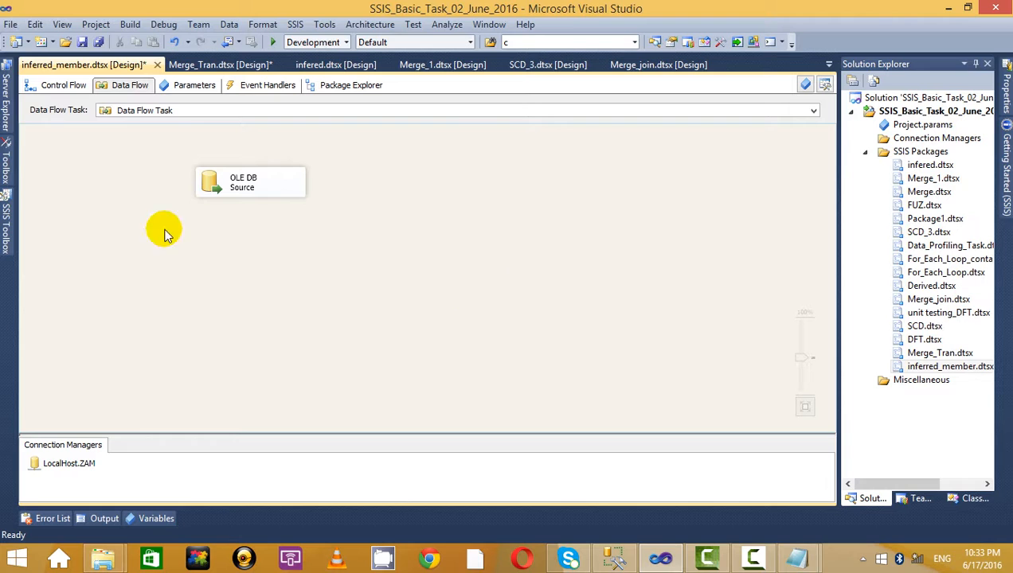
mouse_move(8, 217)
left_click_drag(237, 285, 210, 162)
left_click(86, 265)
left_click_drag(86, 268, 328, 286)
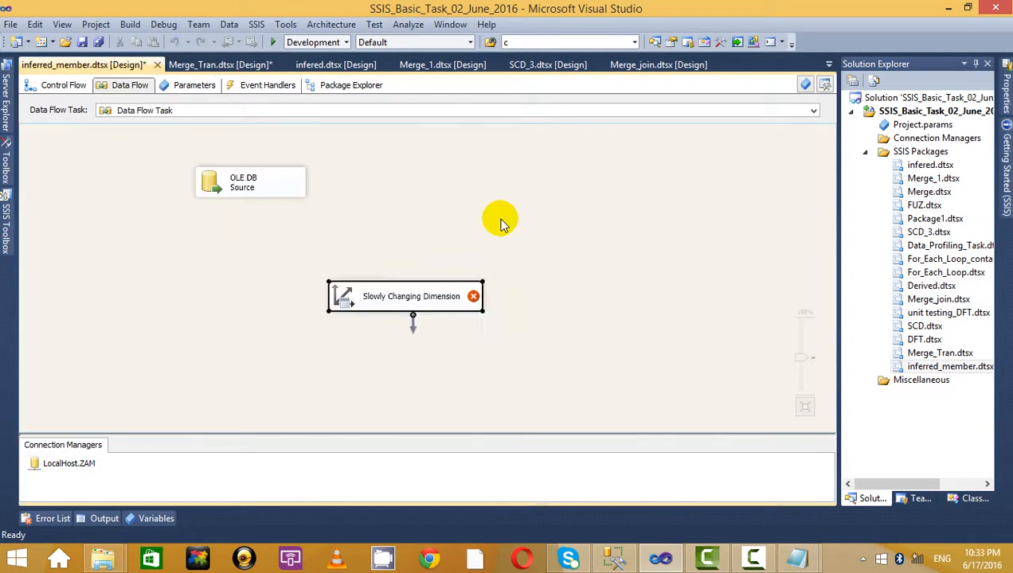
left_click(235, 181)
left_click_drag(258, 208, 373, 278)
Edit the Slowly Changing Dimension transformation and choose [dbo].[DIM_SCD_40] as its dimension table
right_click(333, 290)
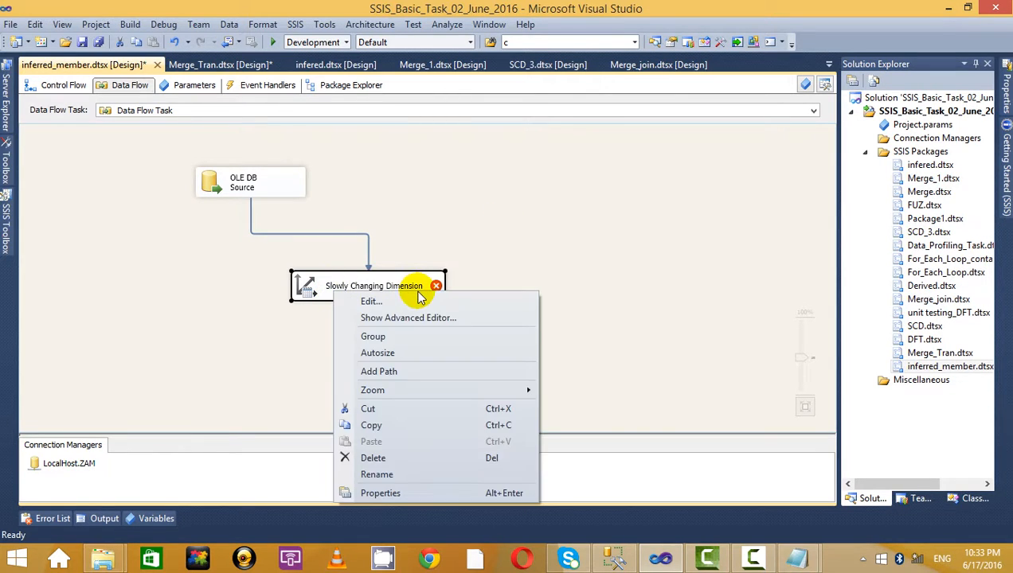
left_click(414, 301)
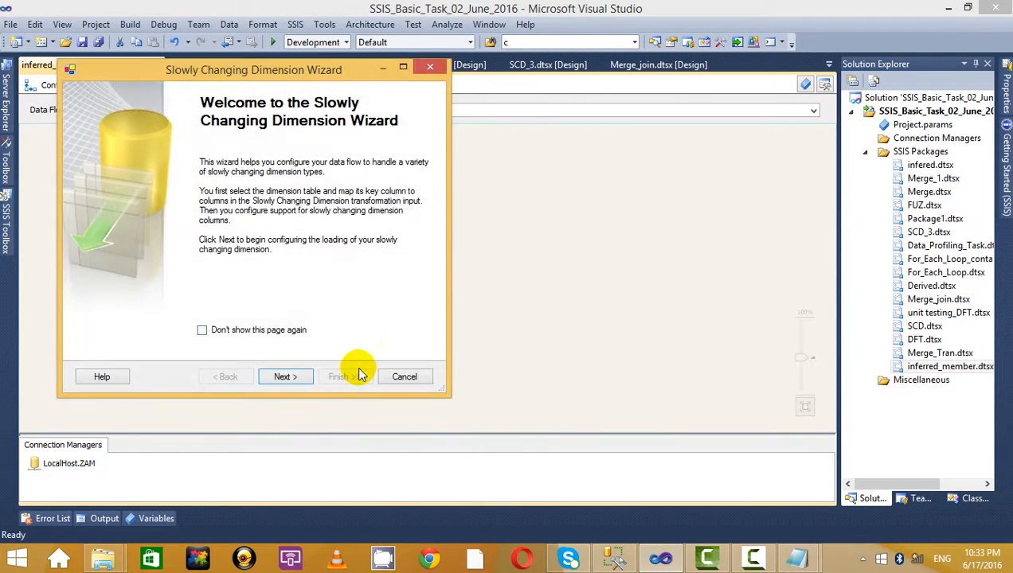
left_click(285, 377)
left_click(429, 188)
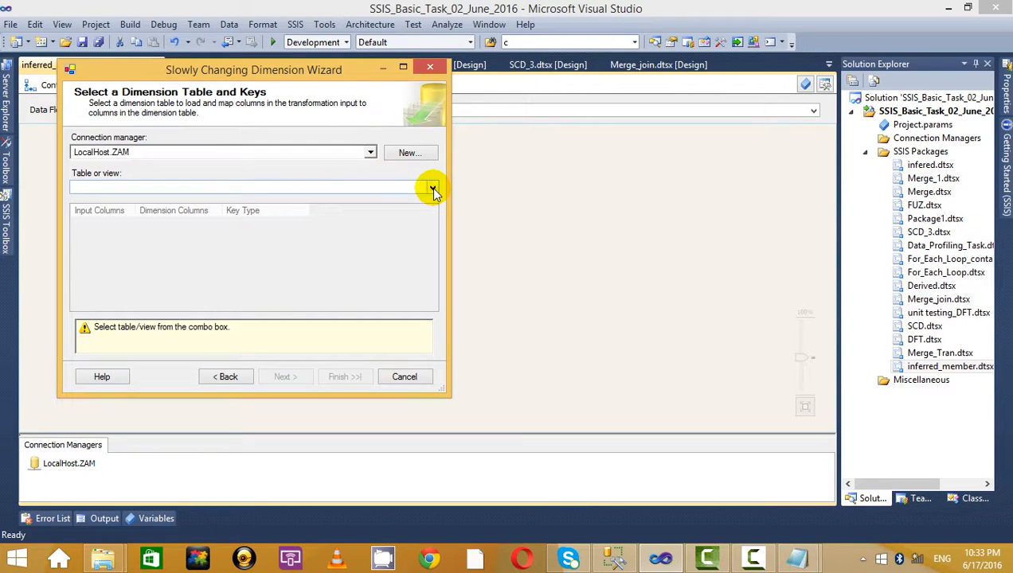
scroll(334, 275, "down", 1)
scroll(335, 275, "down", 6)
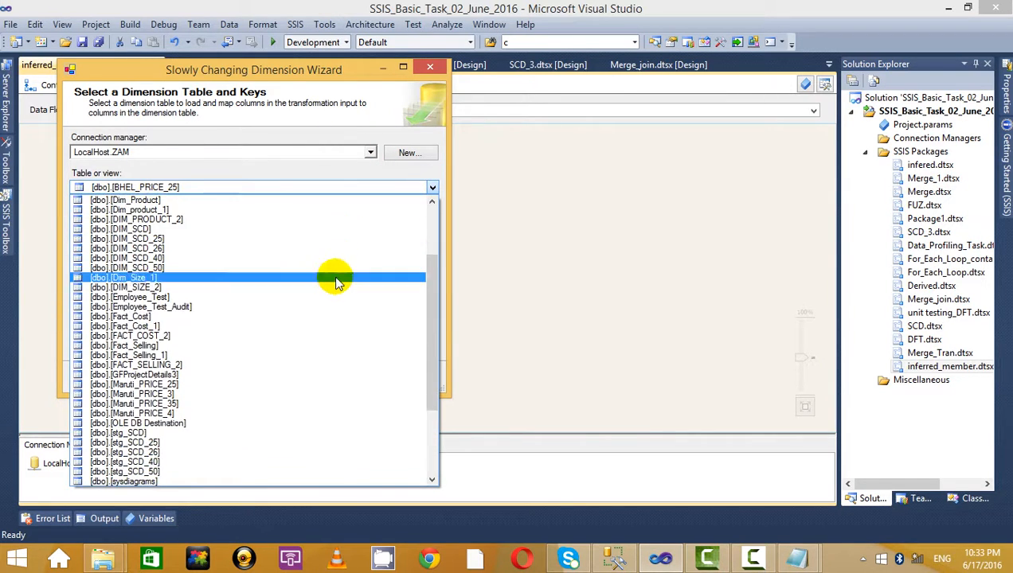
scroll(344, 399, "up", 7)
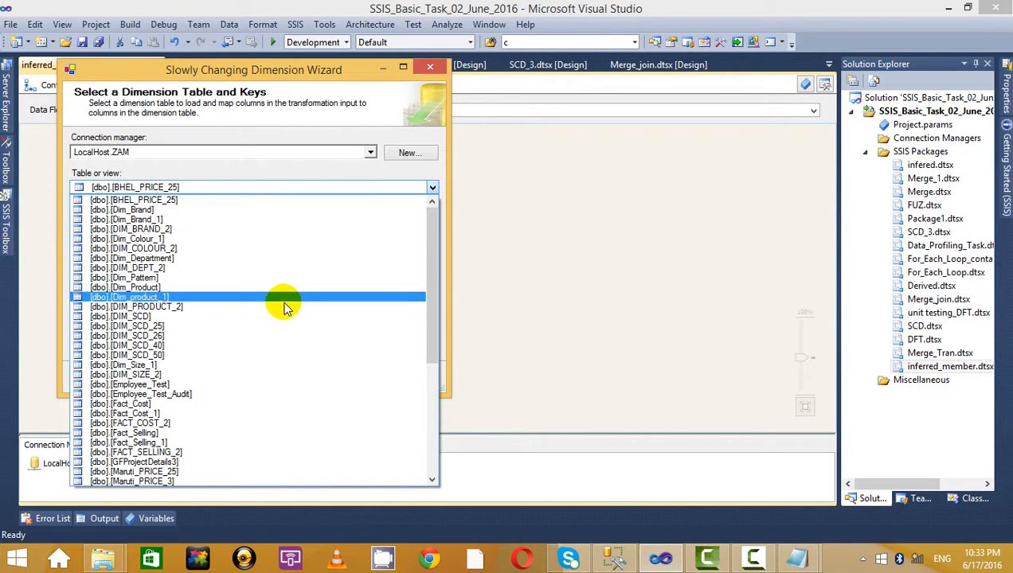
scroll(285, 310, "down", 5)
scroll(285, 326, "down", 4)
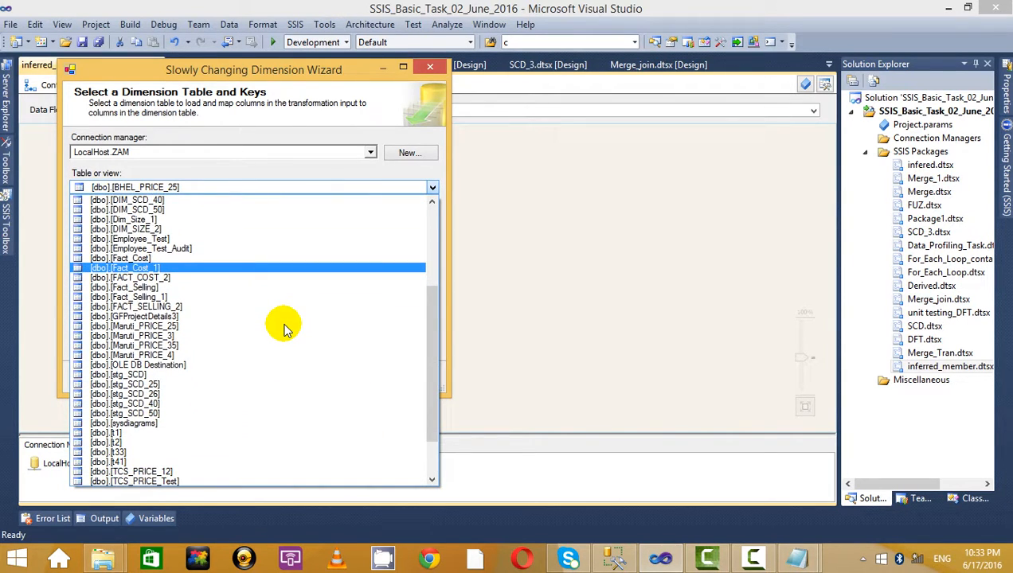
scroll(285, 326, "down", 2)
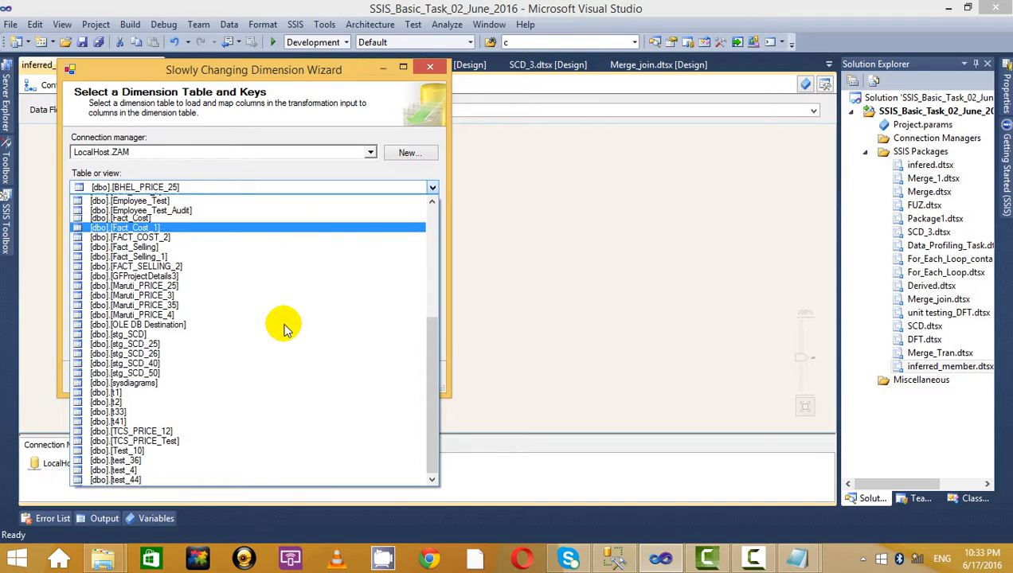
scroll(283, 328, "up", 1)
scroll(282, 324, "up", 1)
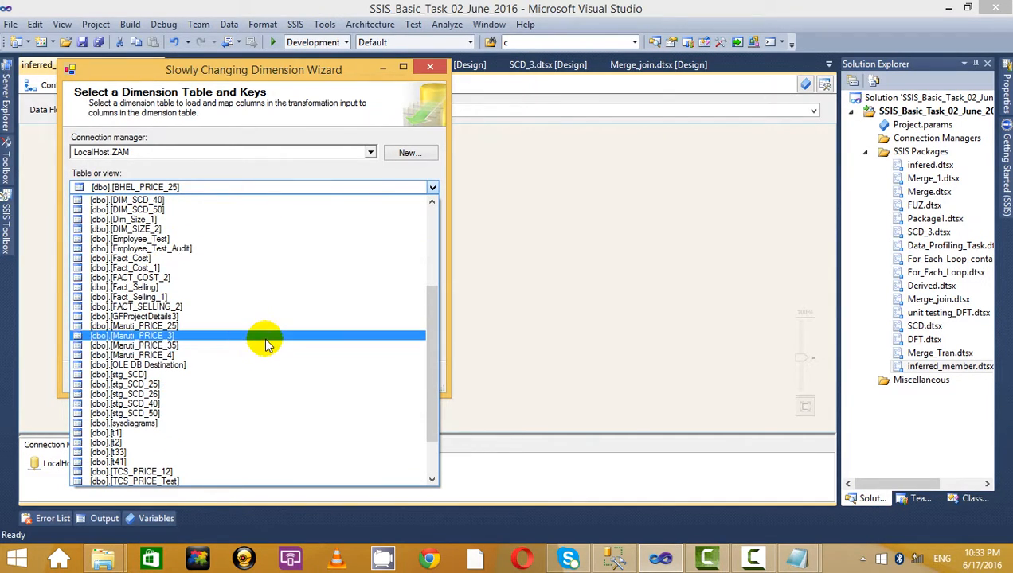
scroll(266, 344, "up", 1)
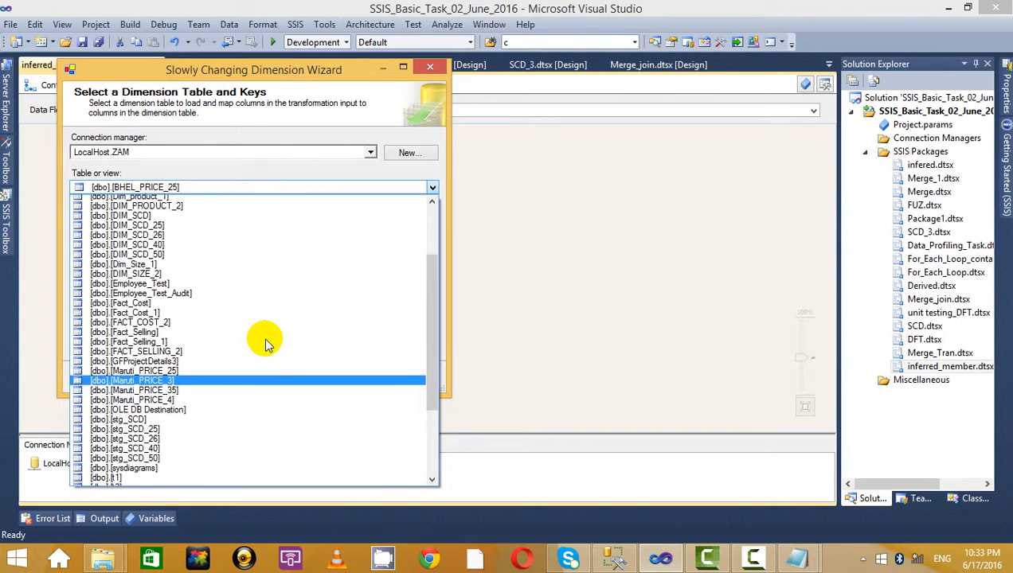
scroll(262, 434, "up", 4)
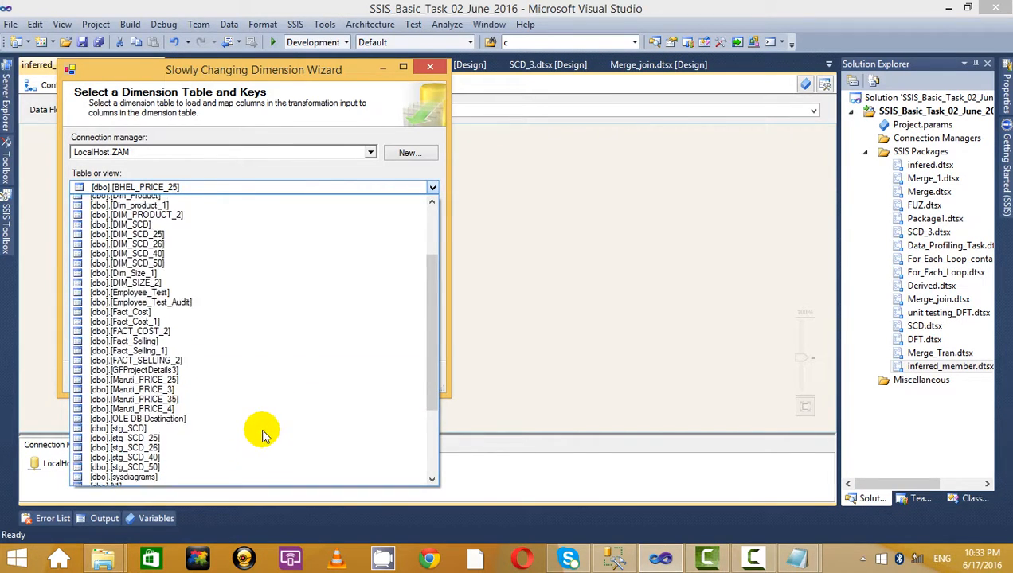
left_click(219, 344)
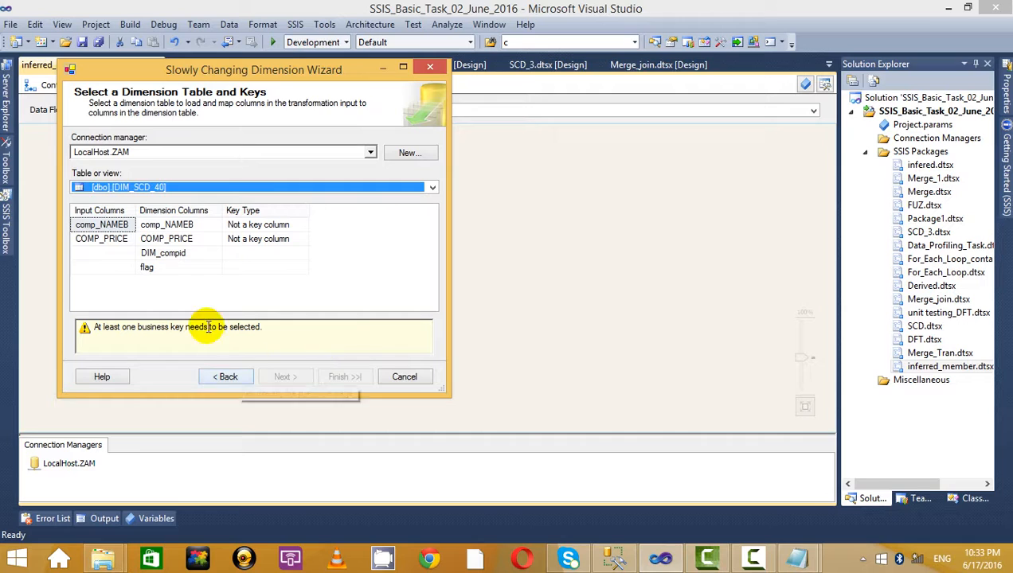
Map input column stg_compid to DIM_compid, make it the business key, and continue to the dimension column settings
left_click(116, 253)
left_click(129, 253)
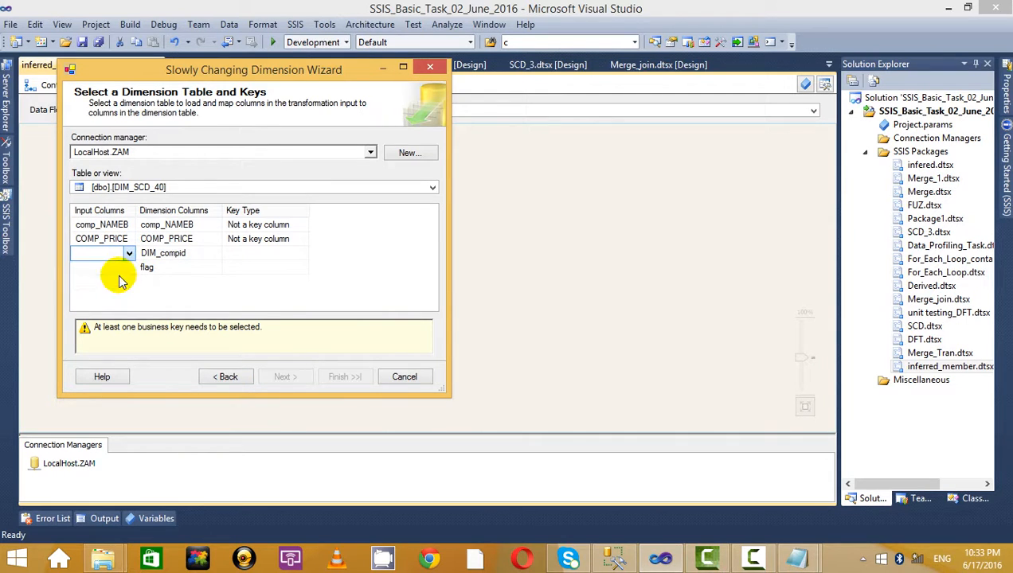
left_click(119, 279)
left_click(270, 254)
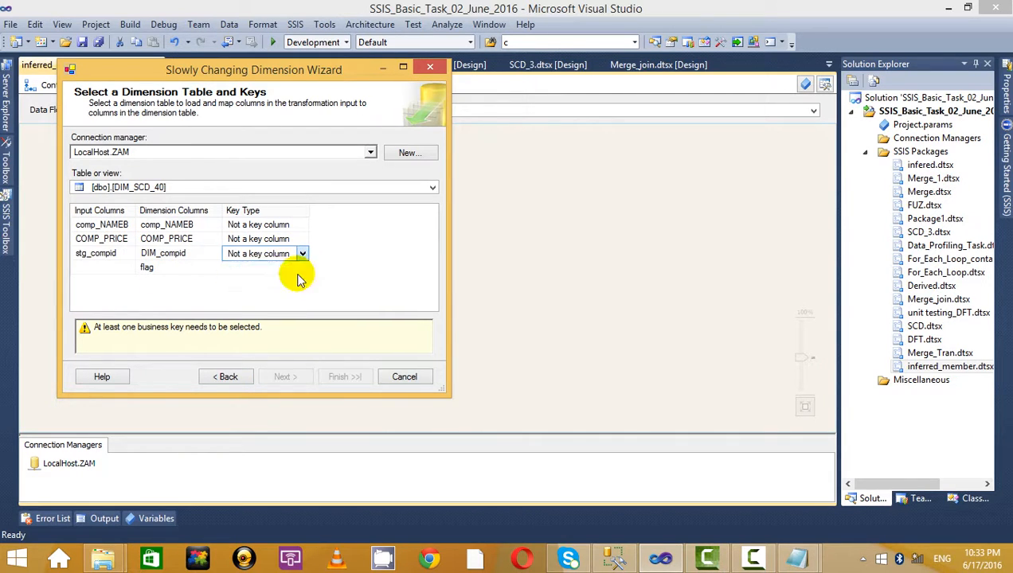
left_click(300, 273)
left_click(276, 377)
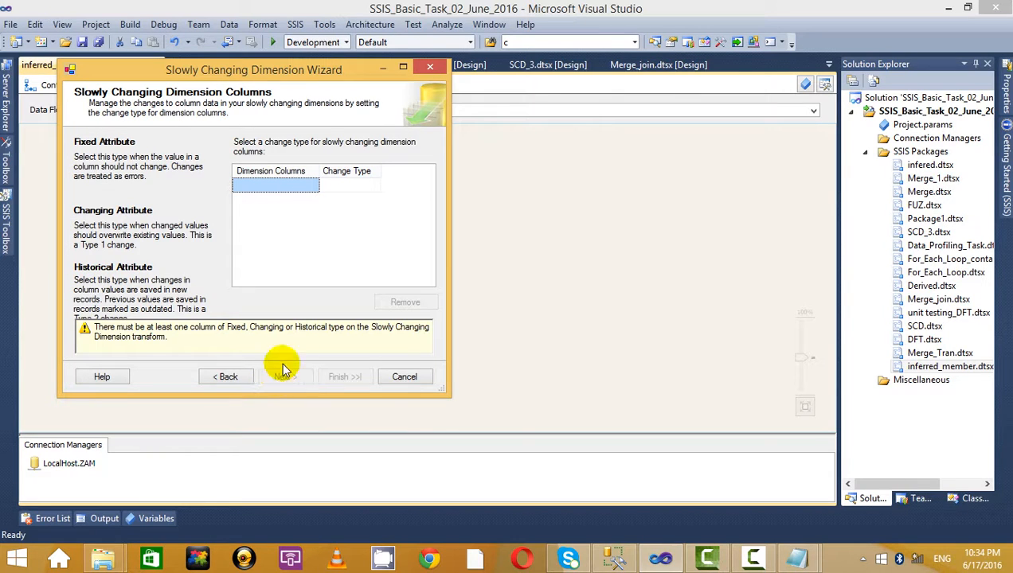
Add comp_NAMEB as a slowly changing dimension column with the change type Historical attribute
left_click(306, 188)
left_click(323, 188)
left_click(315, 187)
left_click(315, 188)
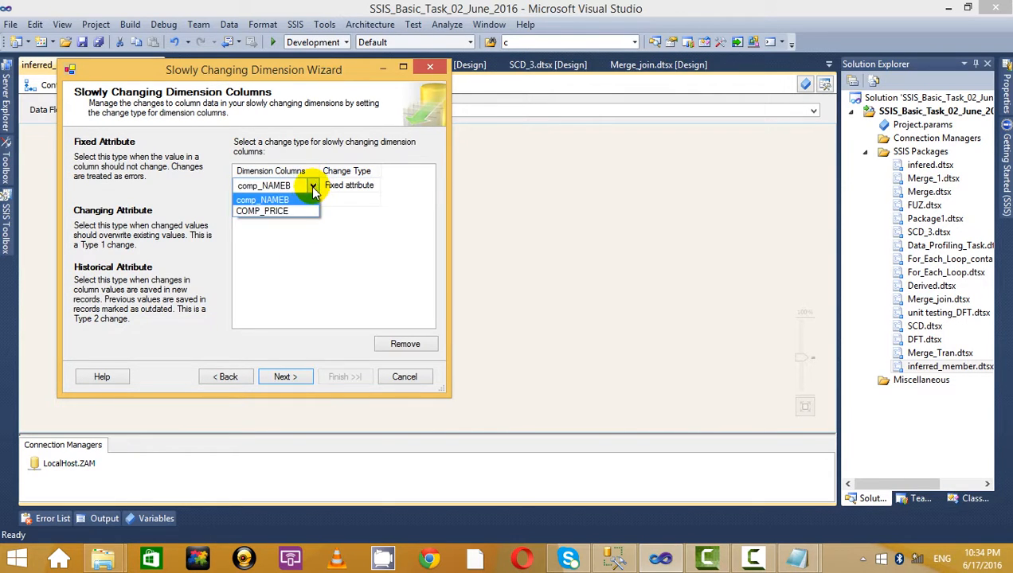
left_click(301, 213)
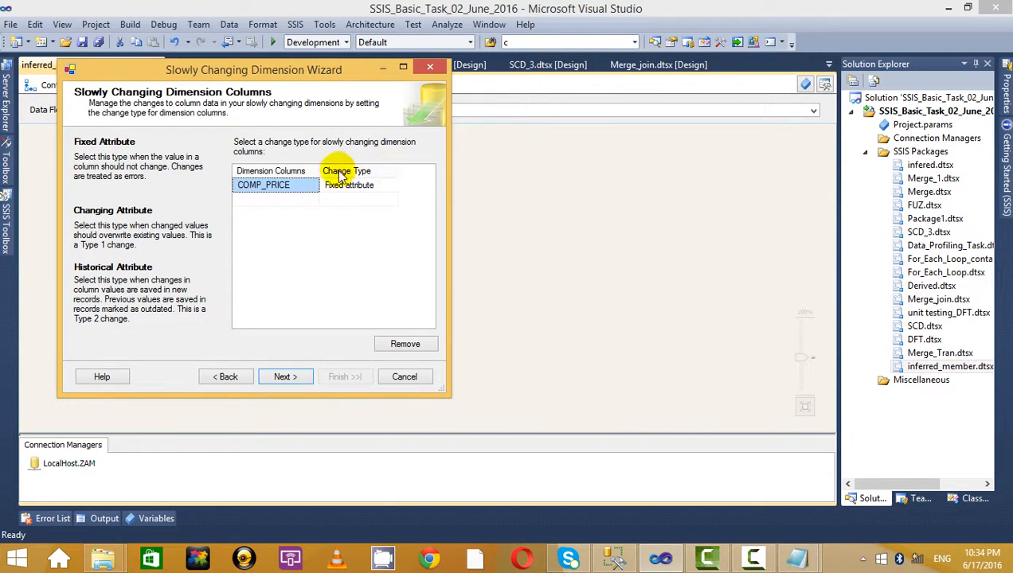
left_click(305, 186)
left_click(294, 198)
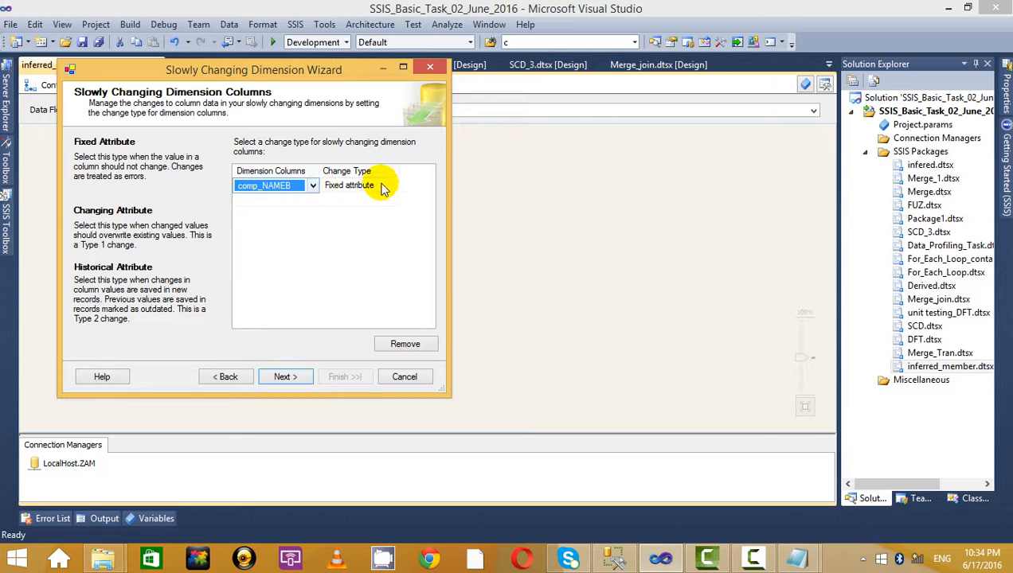
left_click(393, 188)
left_click(366, 207)
Add COMP_PRICE as a Historical attribute column as well, and continue to the historical attribute options
left_click(306, 200)
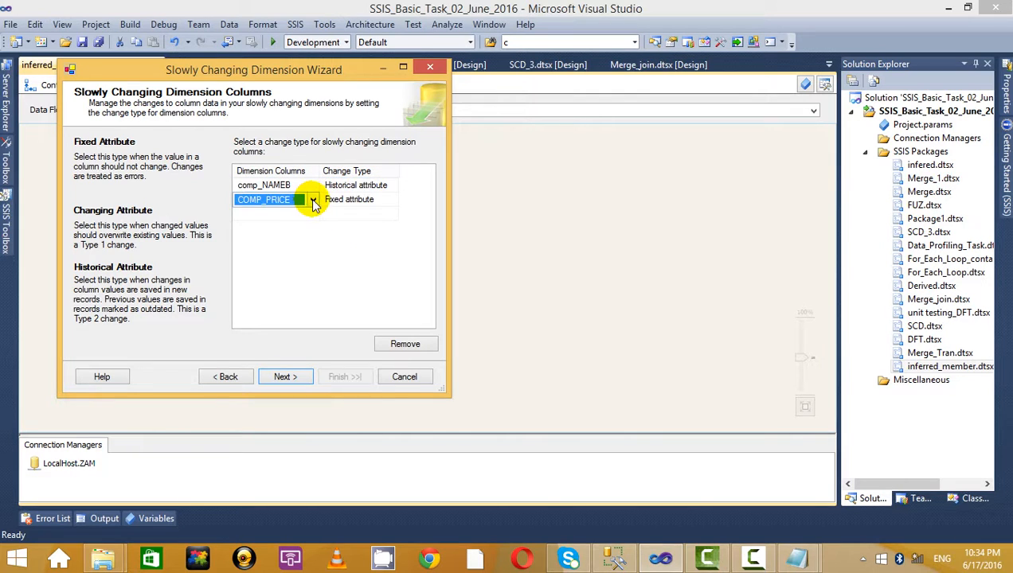
left_click(312, 199)
left_click(303, 226)
left_click(394, 200)
left_click(392, 200)
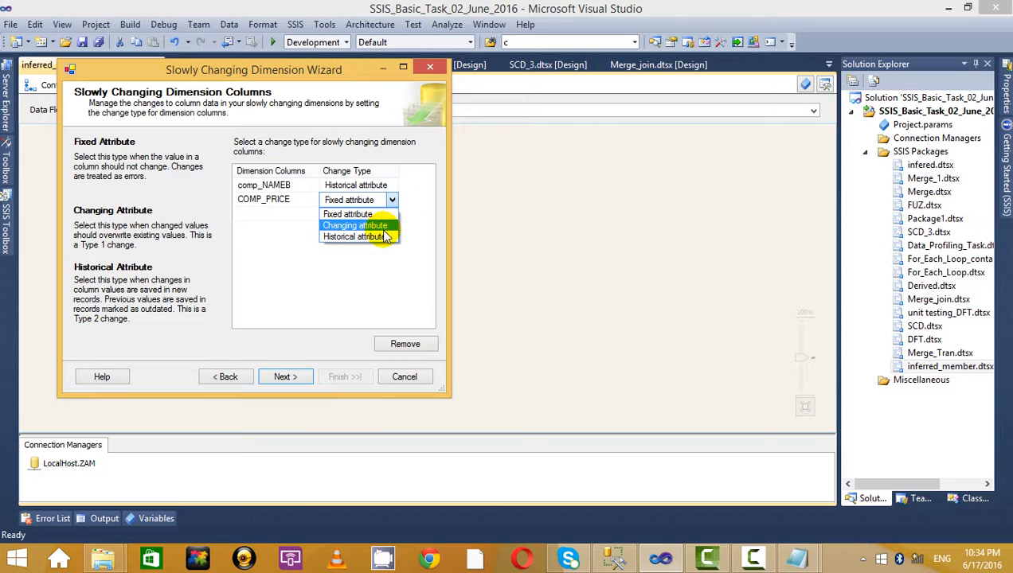
left_click(375, 238)
left_click(377, 246)
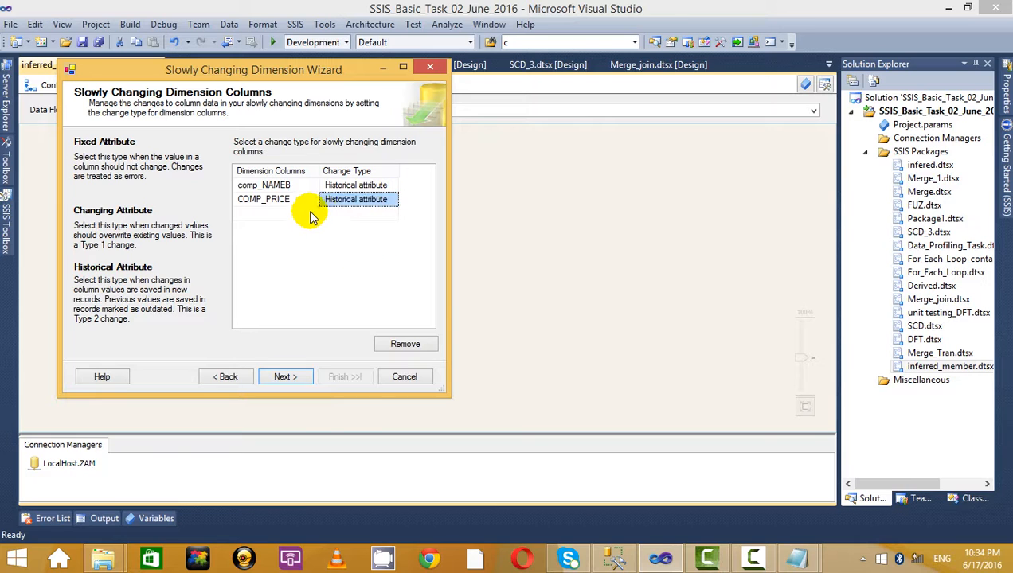
left_click(289, 376)
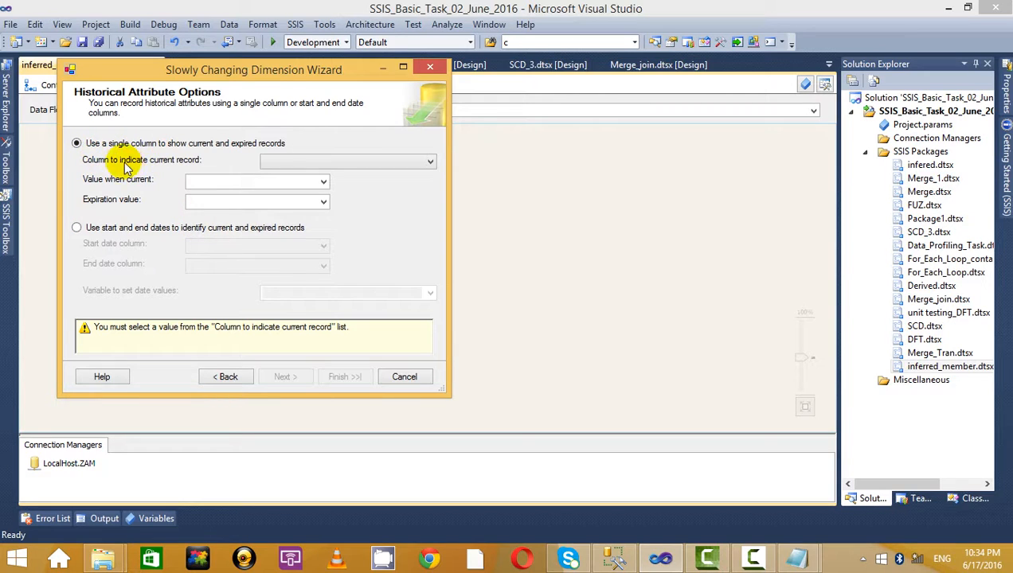
Use a single column to show current and expired records, with flag as the column indicating the current record
left_click(335, 163)
left_click(342, 180)
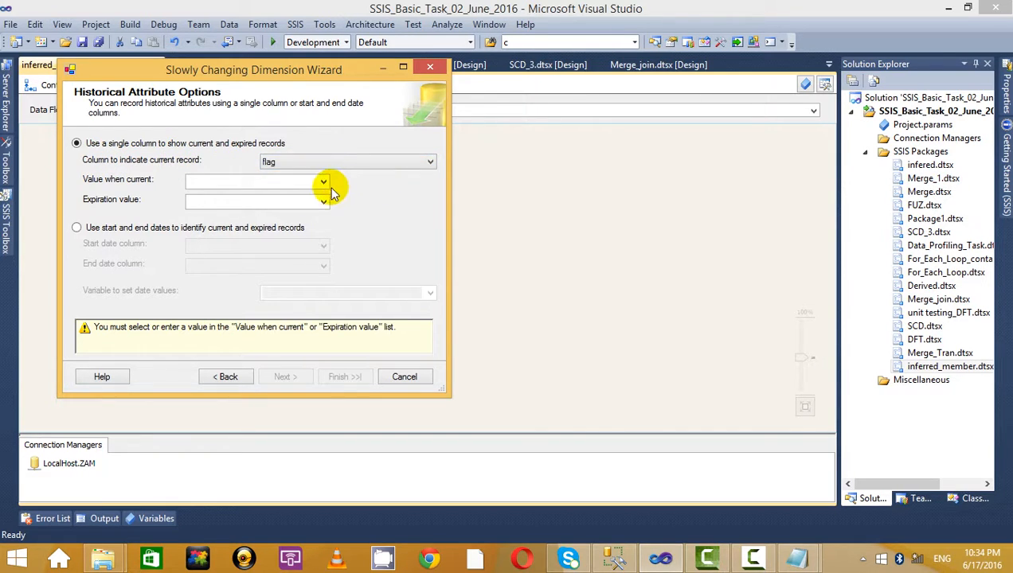
left_click(299, 163)
left_click(369, 202)
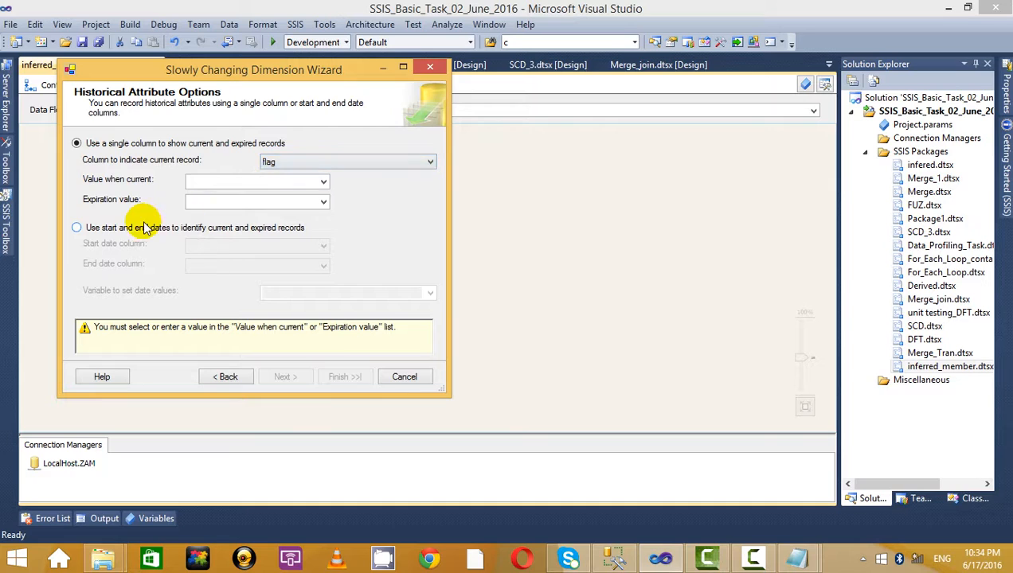
left_click(140, 227)
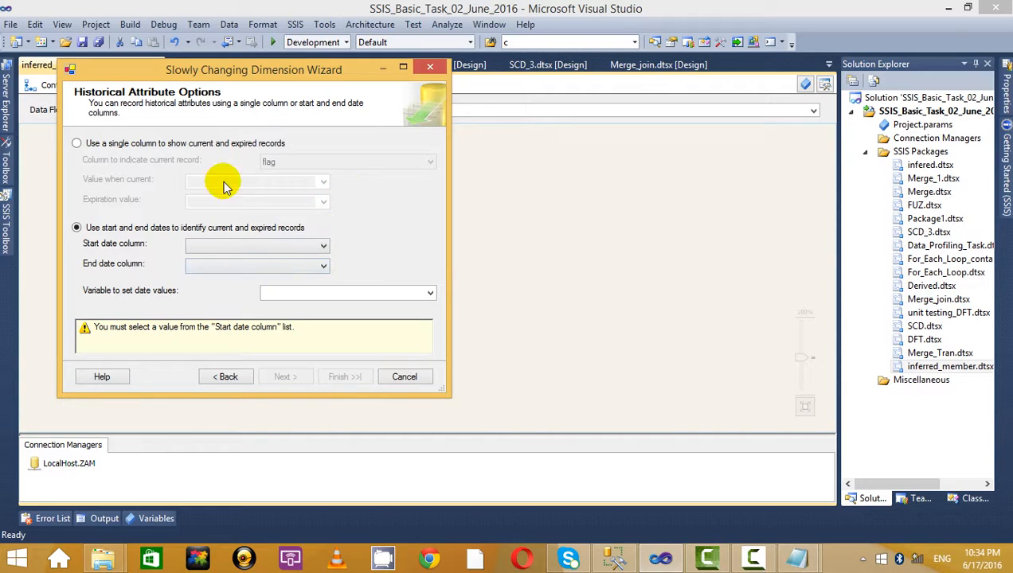
left_click(78, 145)
Set the value when current to True and the expiration value to False
left_click(321, 182)
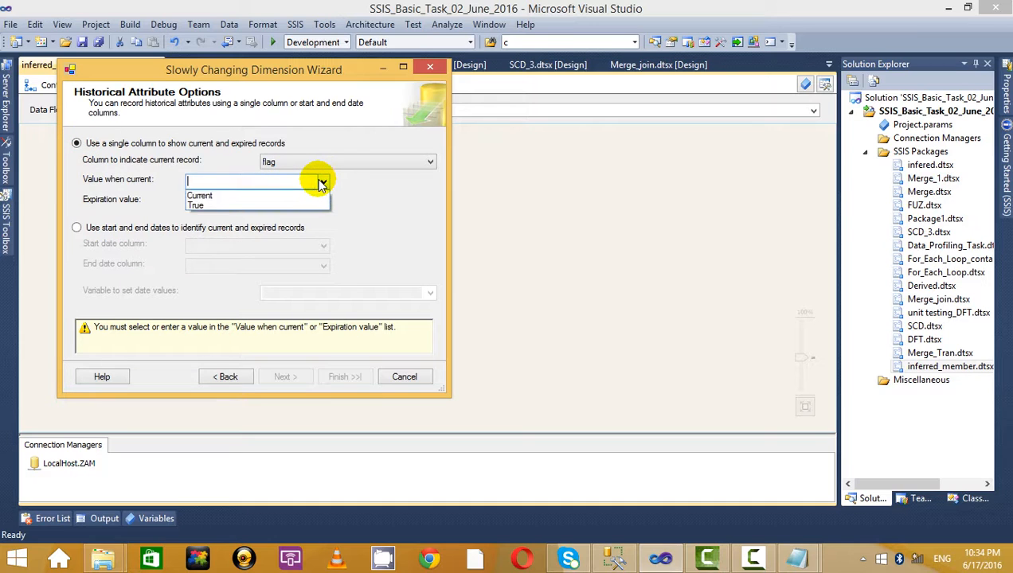
left_click(280, 207)
left_click(325, 204)
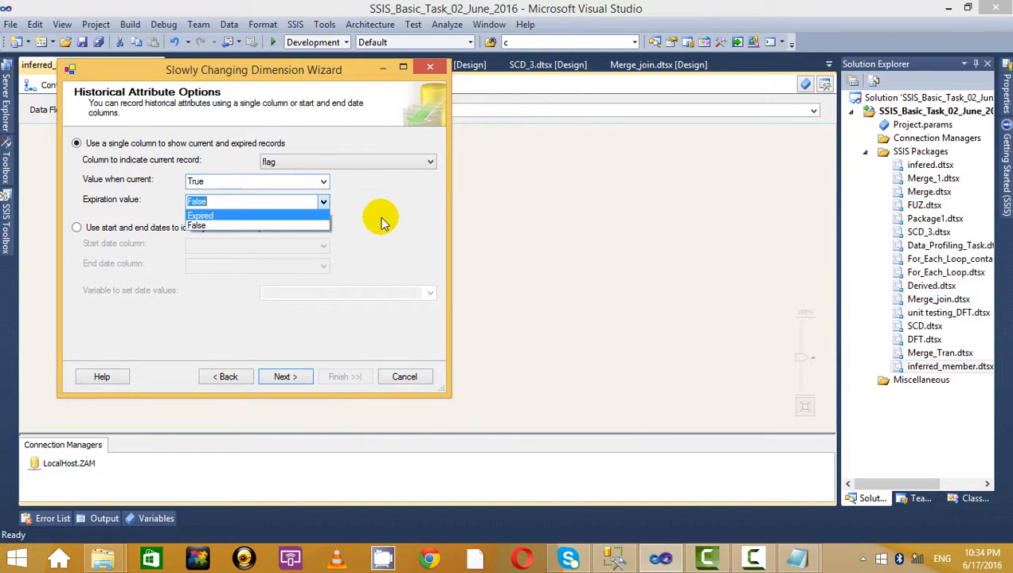
left_click(271, 212)
Keep inferred member support enabled with all change-type columns null, and finish the Slowly Changing Dimension wizard
left_click(291, 379)
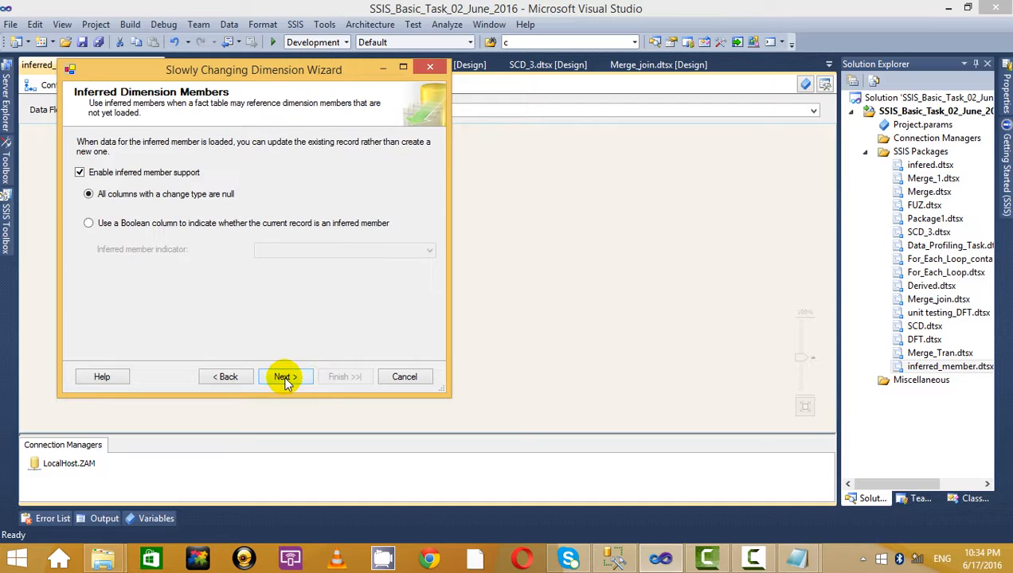
left_click(283, 377)
left_click(338, 377)
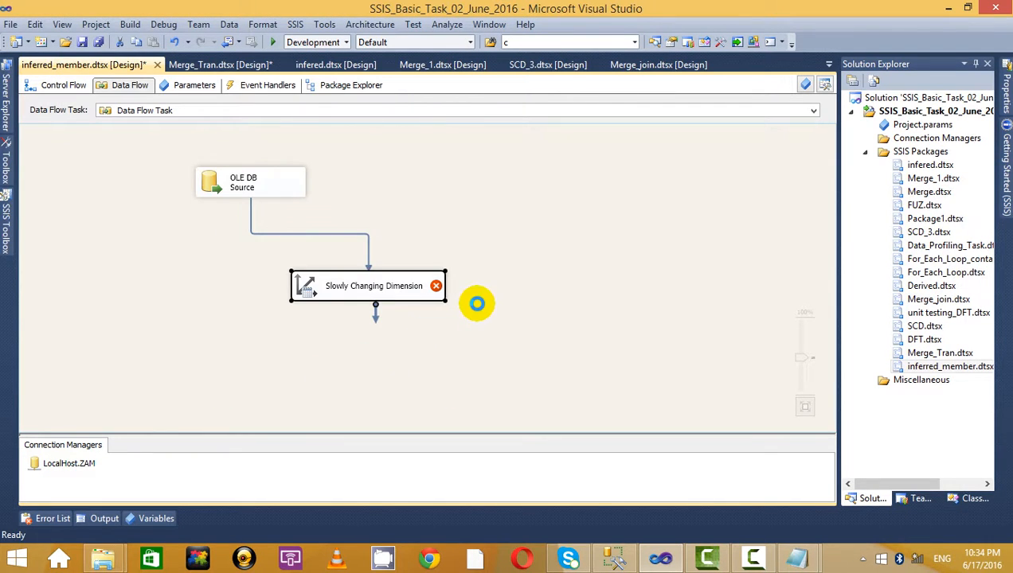
scroll(479, 310, "up", 5)
Switch to SQLQuery2.sql in SQL Server Management Studio and examine the flag column's definition in the DIM_SCD_40 create table script
key("alt+Tab")
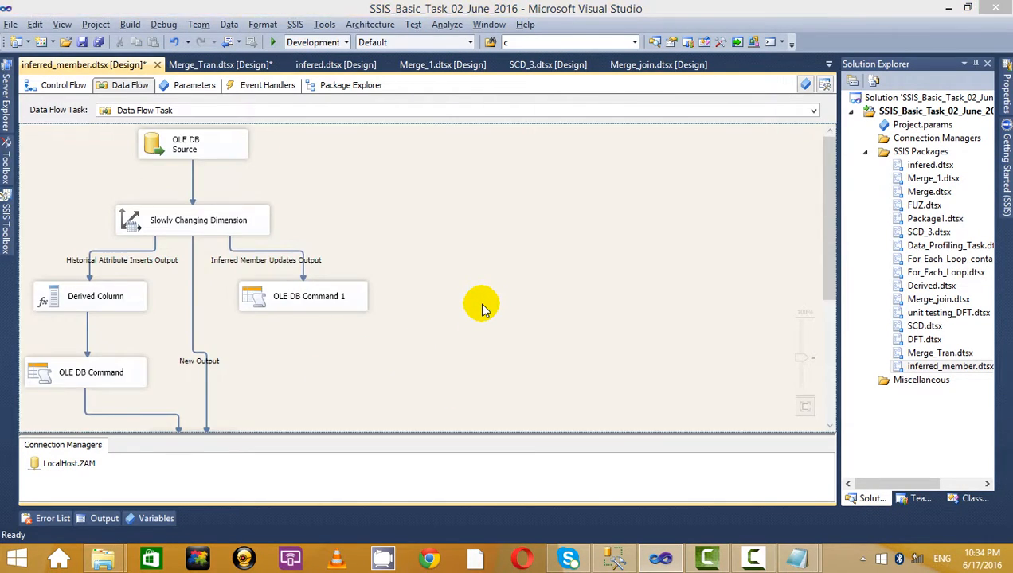
left_click(506, 338)
scroll(508, 336, "down", 1)
scroll(508, 334, "up", 2)
scroll(509, 330, "down", 7)
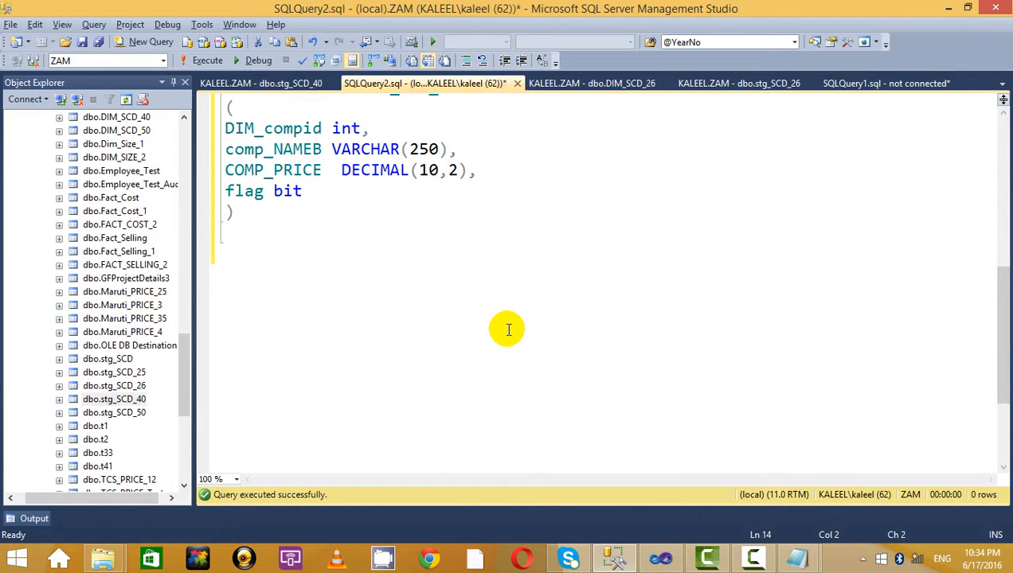
scroll(509, 331, "up", 8)
scroll(478, 328, "down", 7)
left_click_drag(319, 237, 211, 236)
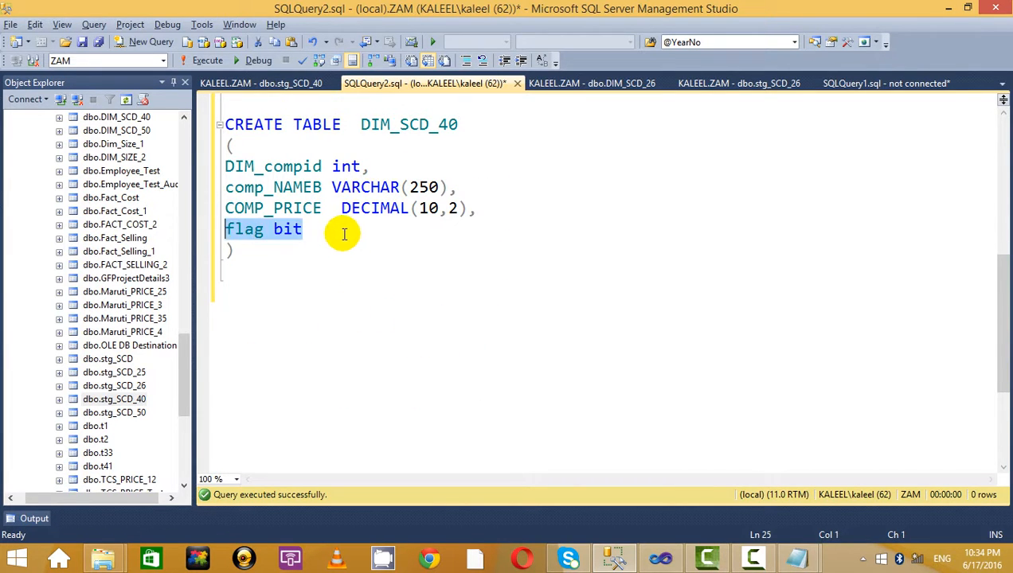
left_click(341, 232)
left_click_drag(325, 230, 223, 225)
left_click(400, 229)
scroll(400, 229, "up", 7)
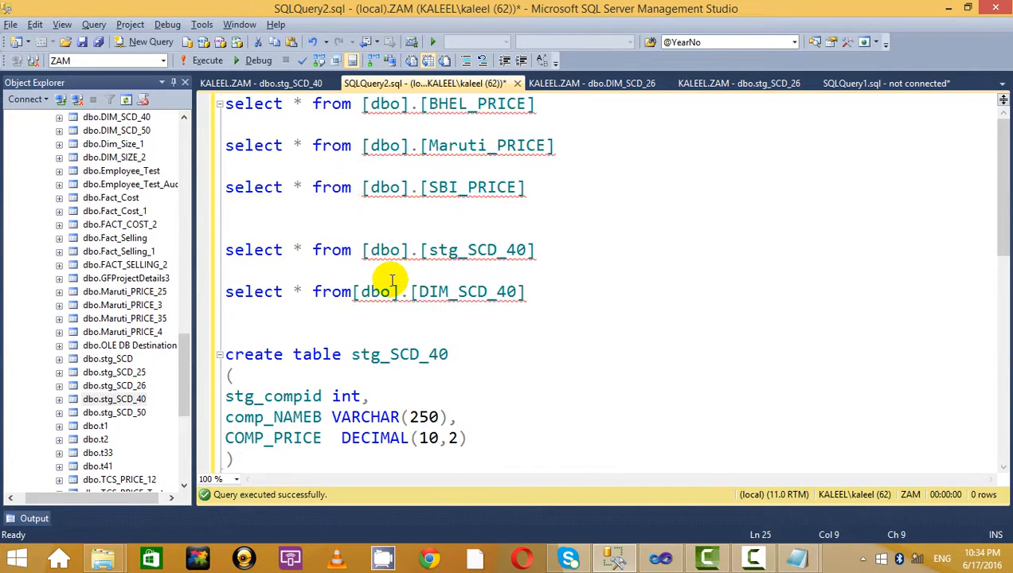
Run the select queries on stg_SCD_40 and DIM_SCD_40 together, and hide the results
left_click_drag(539, 293, 225, 250)
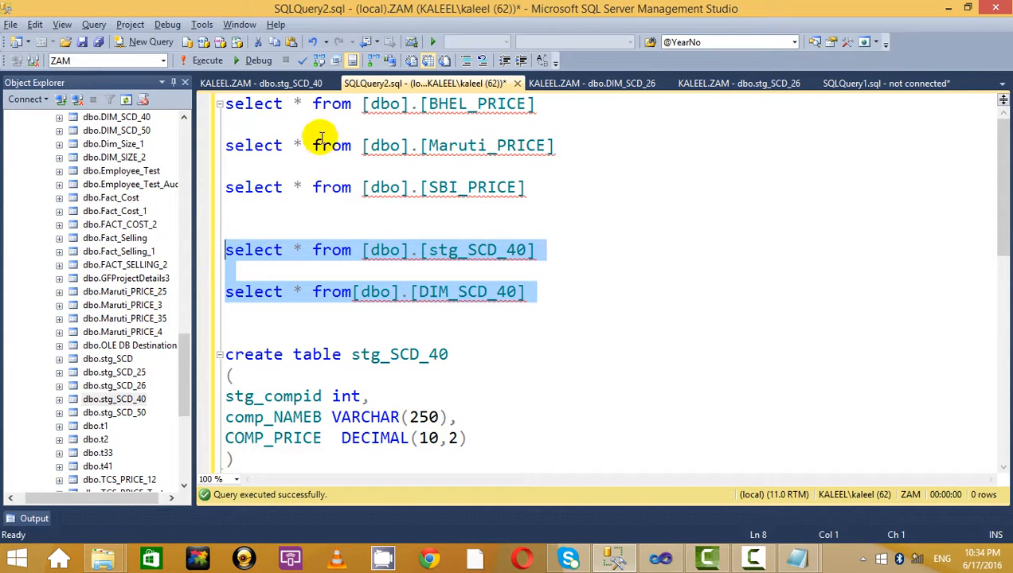
left_click(210, 63)
left_click(641, 256)
key("ctrl+r")
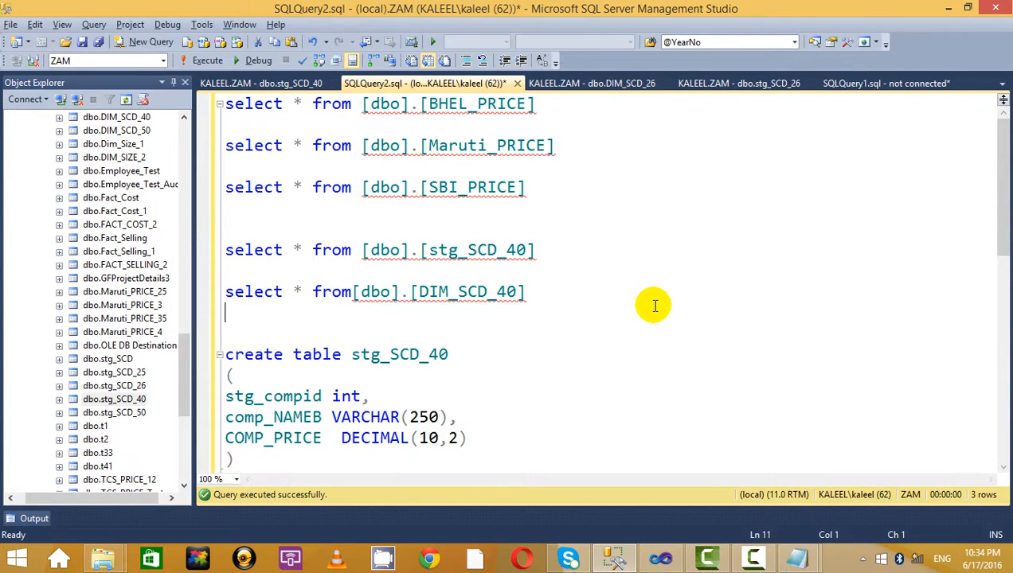
Switch to Visual Studio and review the components of the inferred_member.dtsx data flow from source to Insert Destination
key("alt+Tab")
scroll(516, 261, "down", 3)
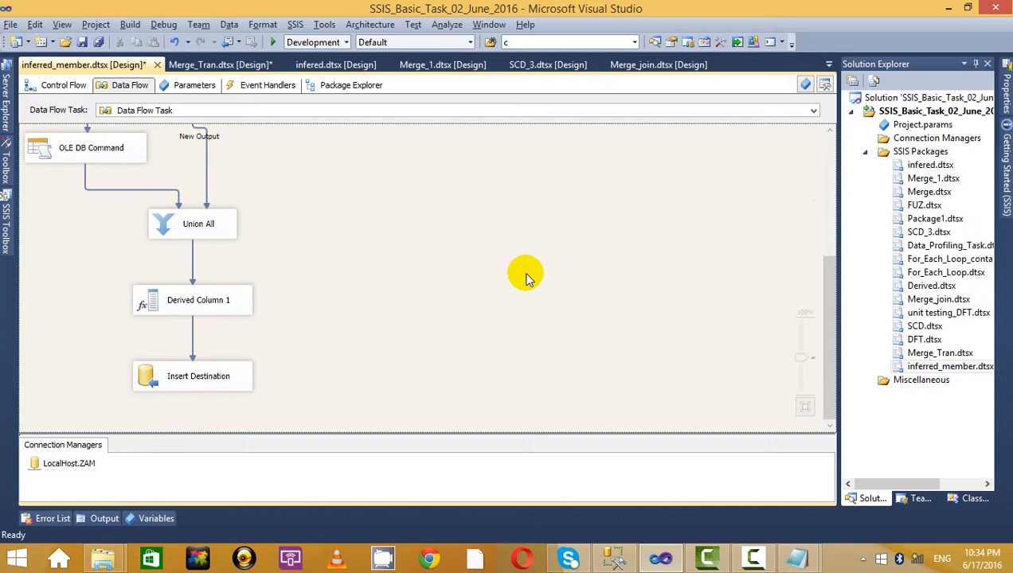
scroll(516, 261, "up", 3)
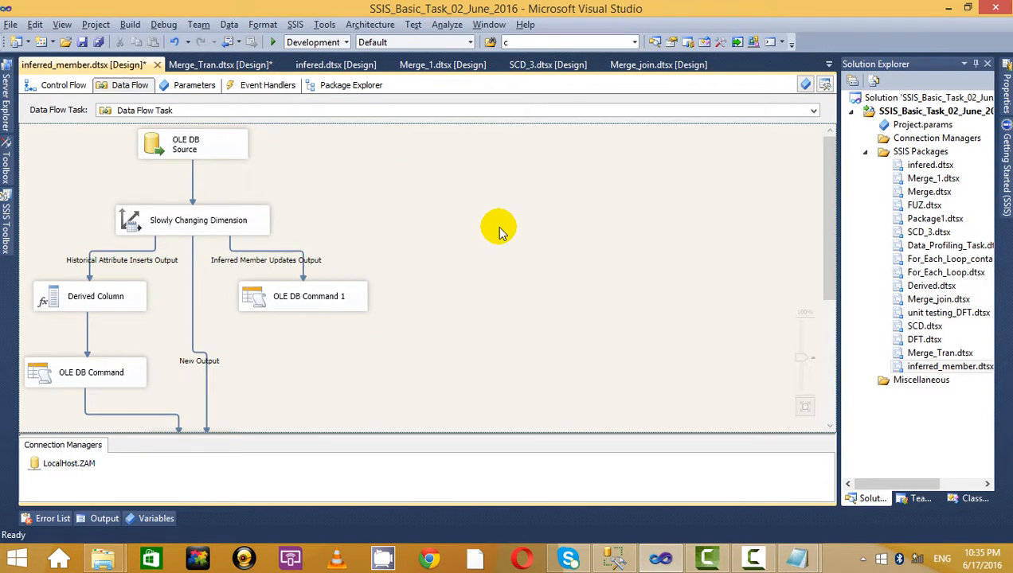
Return to SQL Server Management Studio and rerun both SCD_40 select queries to compare the staging and dimension rows before loading
key("alt+Tab")
scroll(486, 319, "down", 1)
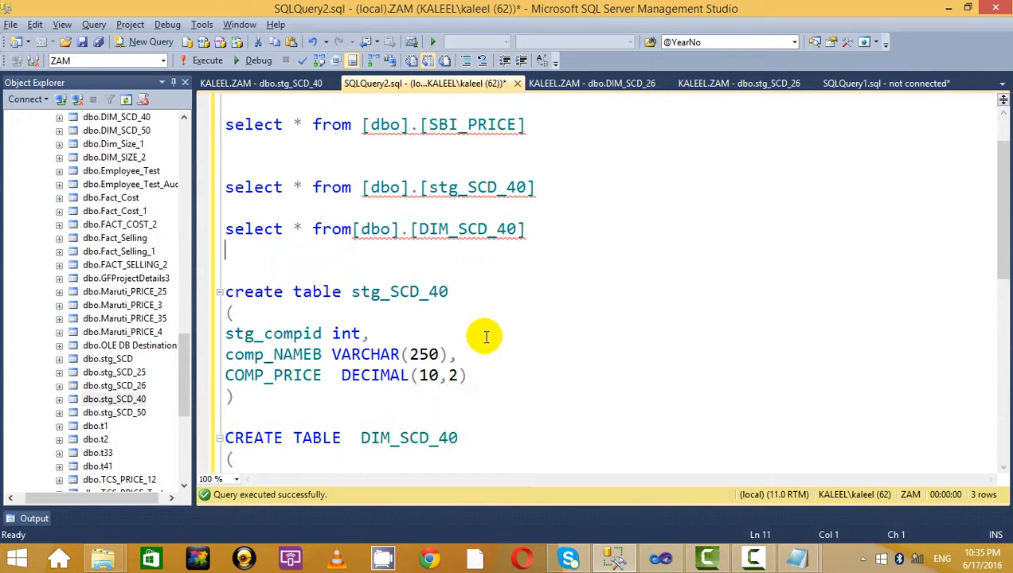
scroll(485, 334, "up", 1)
left_click_drag(551, 292, 219, 250)
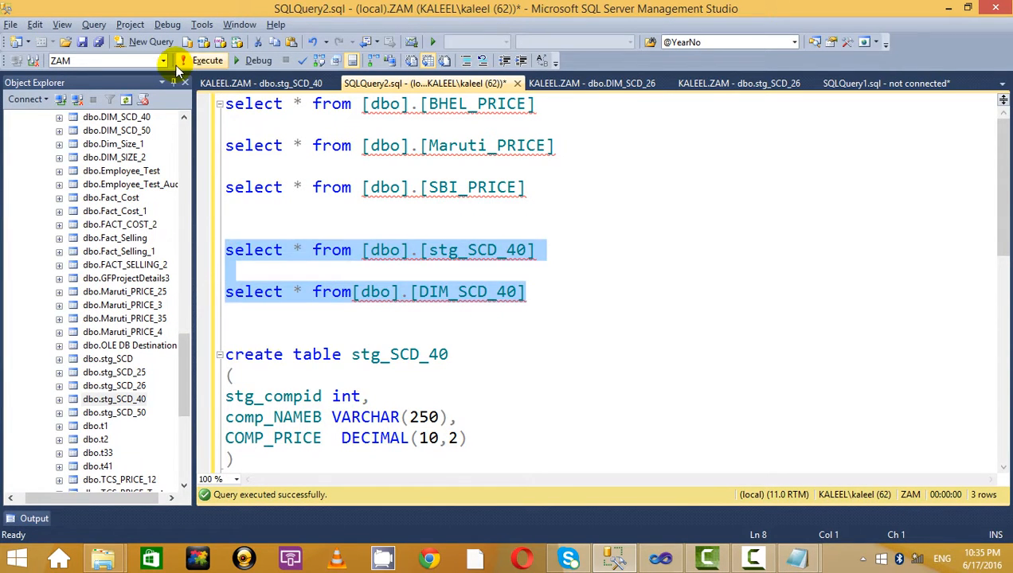
left_click(204, 61)
left_click(551, 228)
key("ctrl+r")
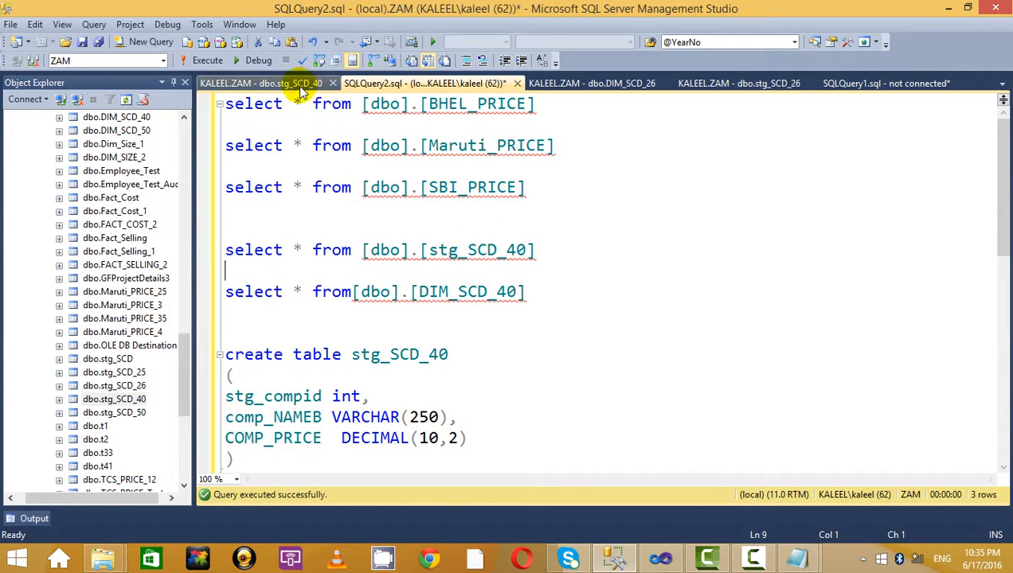
left_click_drag(549, 293, 192, 248)
left_click(210, 61)
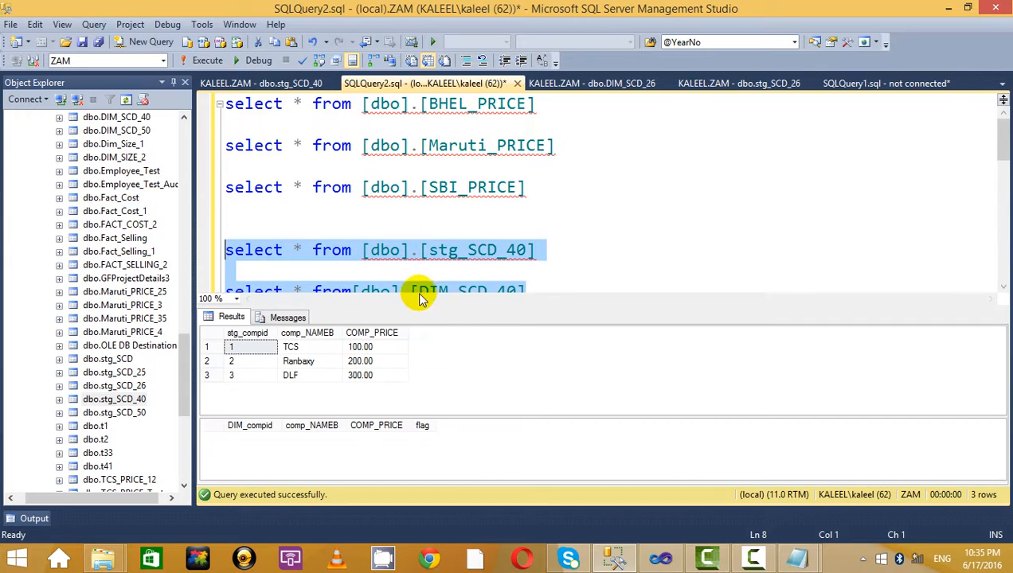
left_click(649, 227)
key("ctrl+r")
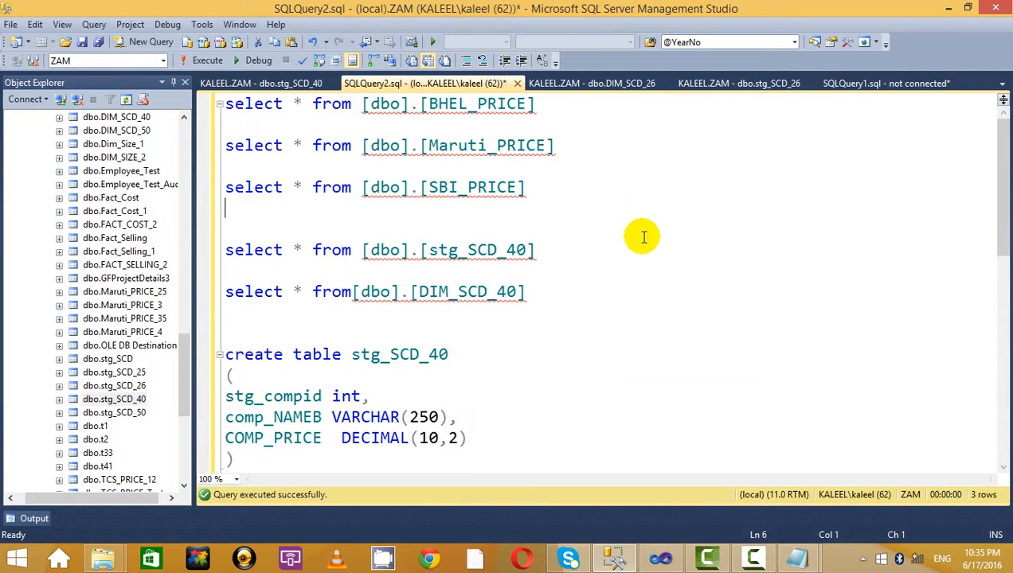
Open the top 200 rows of the dbo.stg_SCD_40 table for editing
left_click(119, 398)
right_click(119, 399)
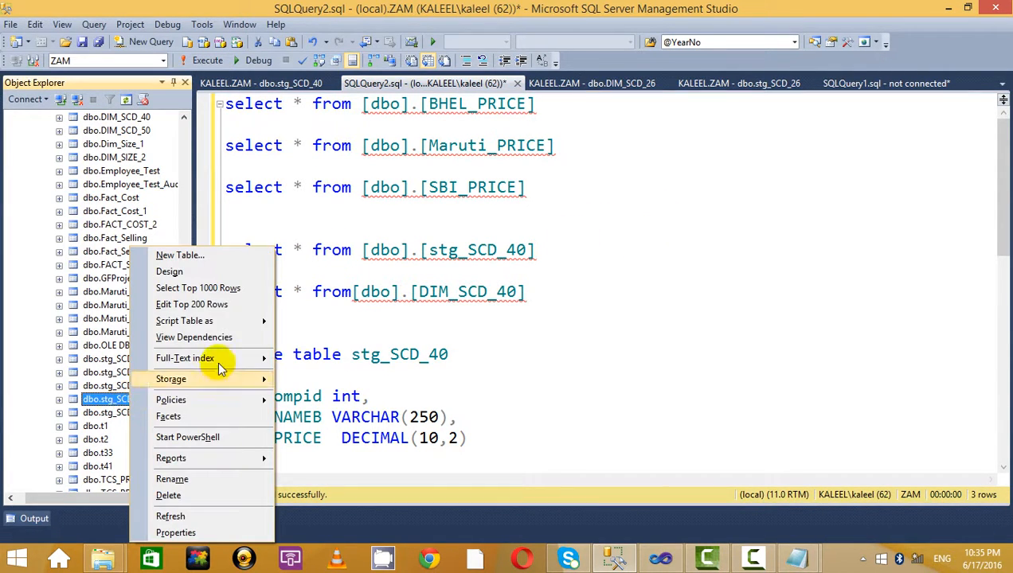
left_click(215, 305)
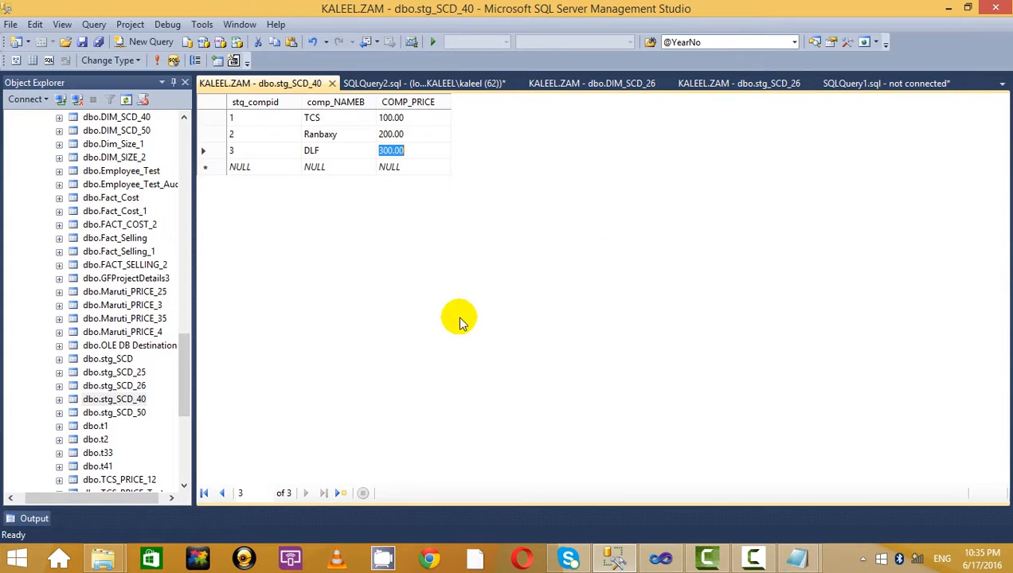
Replace the TCS, Ranbaxy and DLF names in stg_SCD_40's comp_NAMEB column with NULL, and re-execute the table's query
left_click_drag(349, 119, 254, 120)
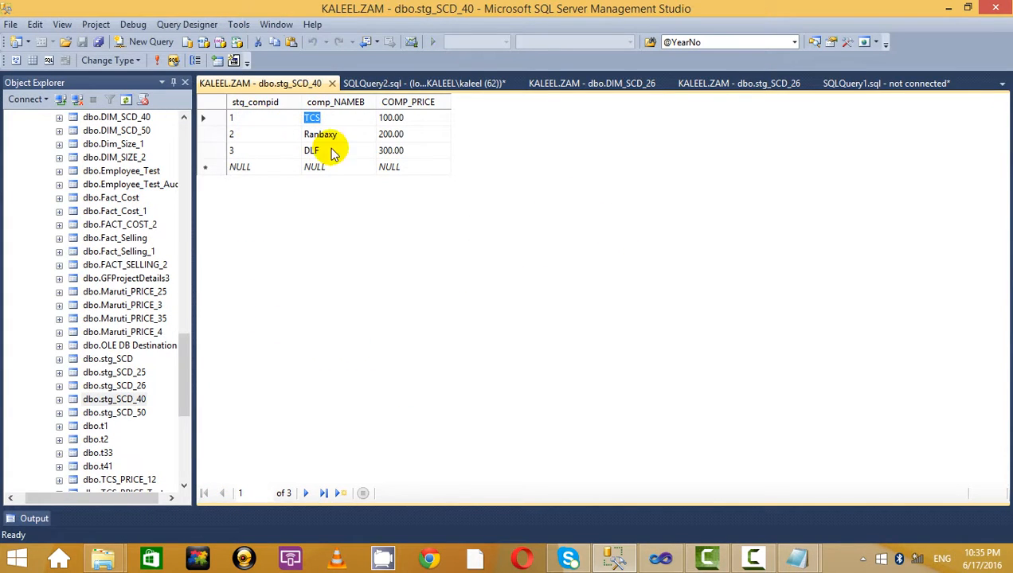
key("BackSpace")
key("BackSpace")
key("BackSpace")
key("BackSpace")
key("BackSpace")
key("BackSpace")
key("BackSpace")
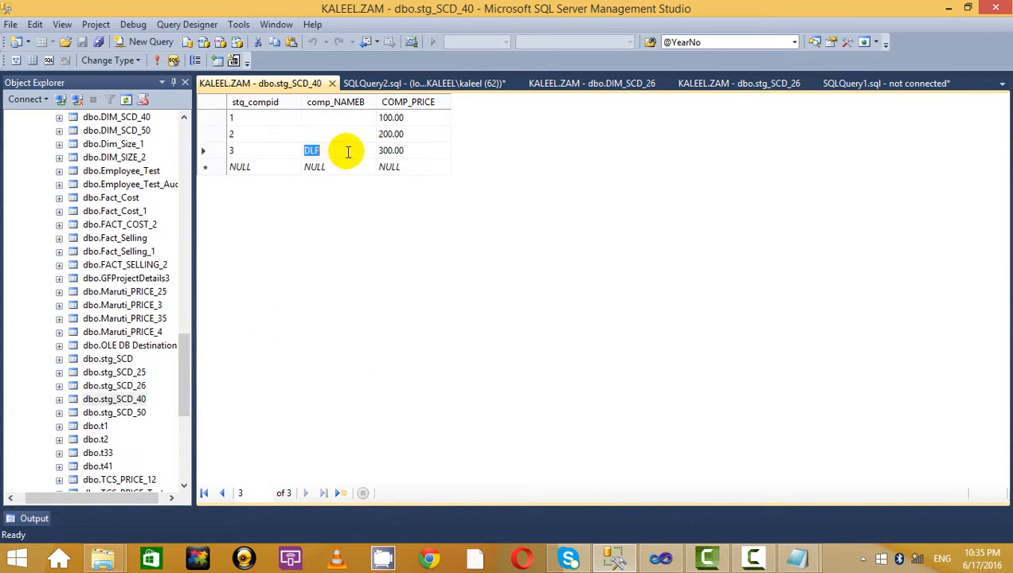
key("BackSpace")
left_click(332, 117)
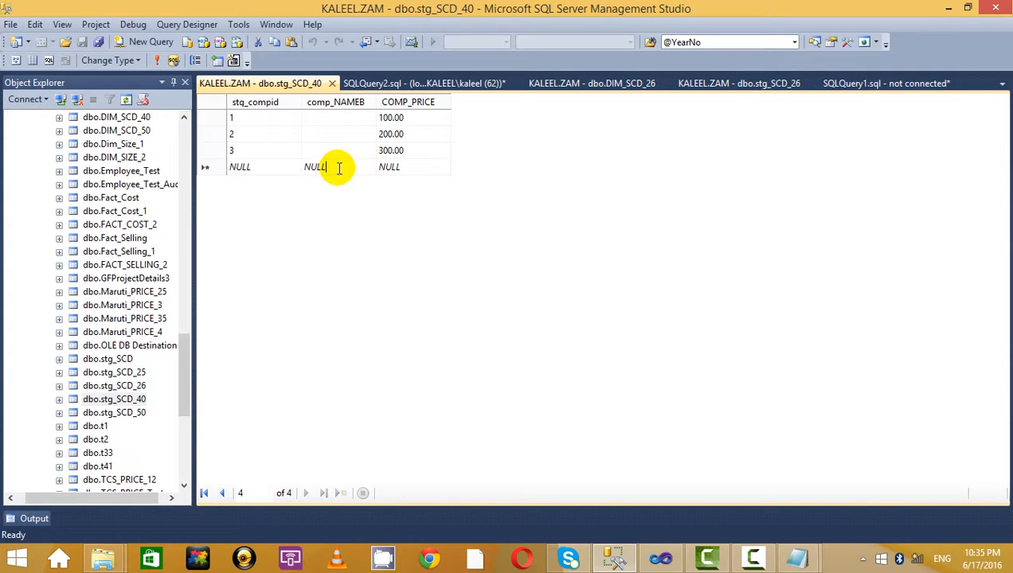
double_click(338, 167)
type("NULL")
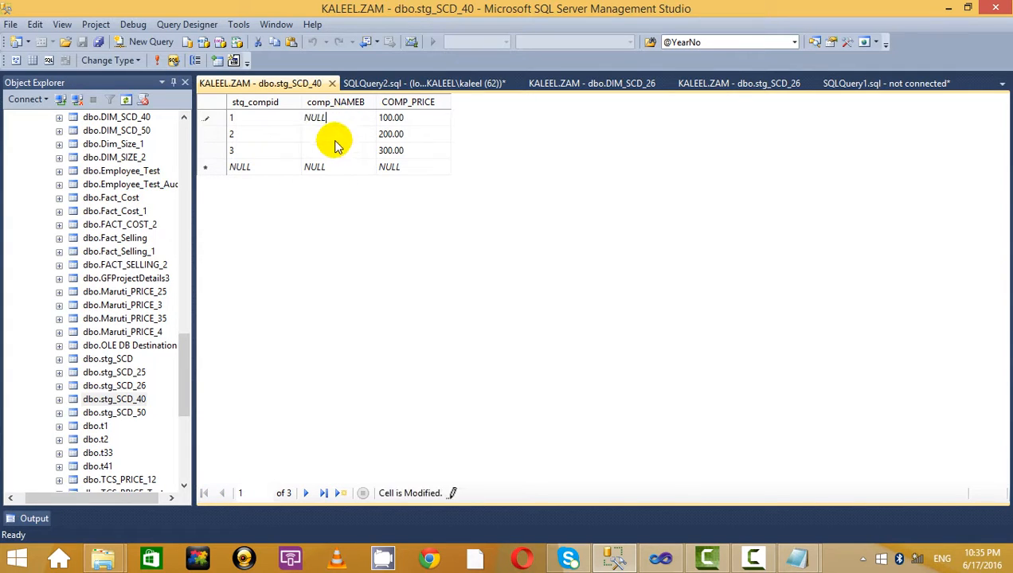
type("NULL")
left_click(341, 171)
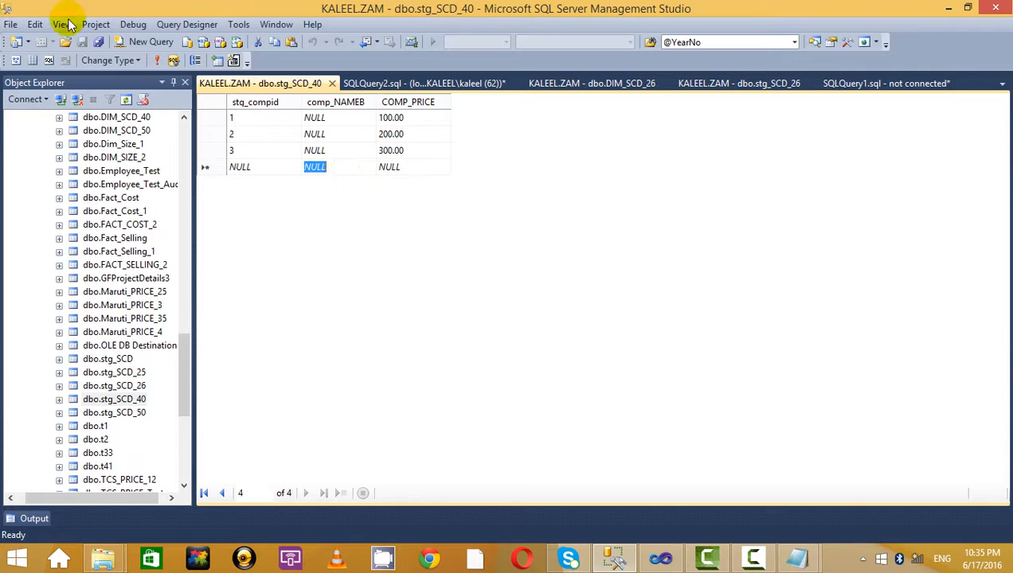
left_click(161, 61)
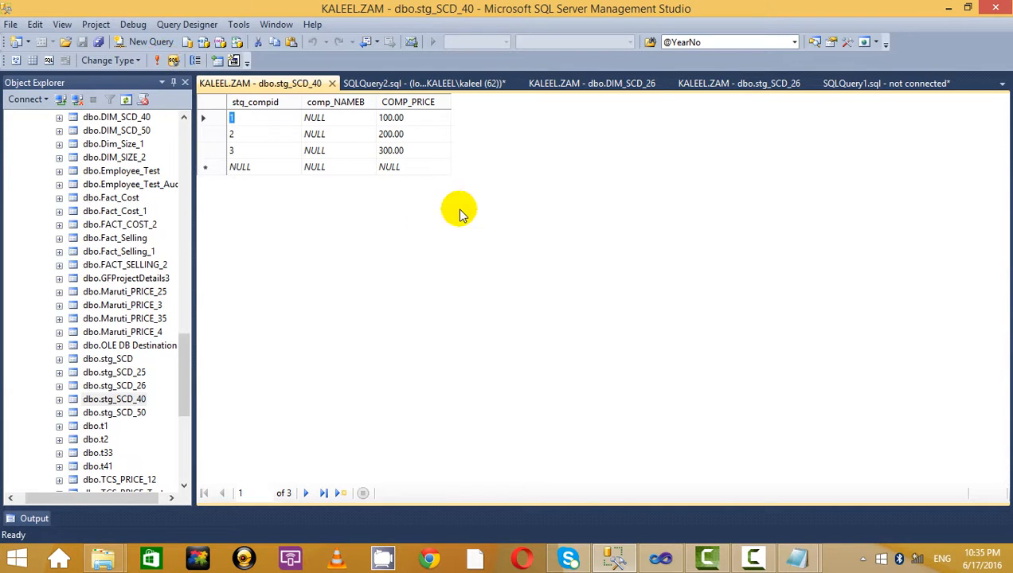
Return to SQLQuery2.sql and examine the create table scripts of stg_SCD_40 and DIM_SCD_40
left_click(440, 87)
key("alt+Tab")
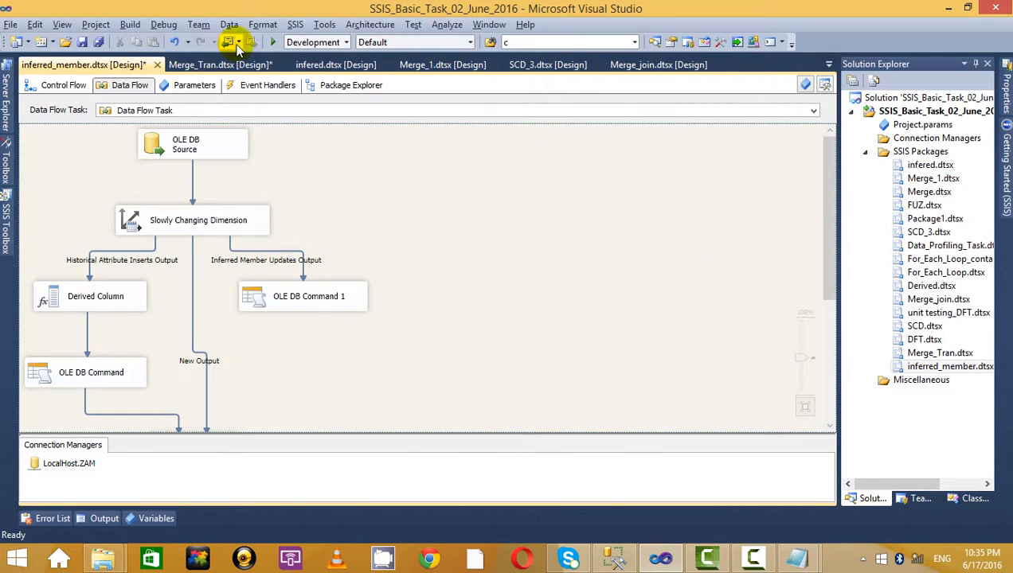
key("alt+Tab")
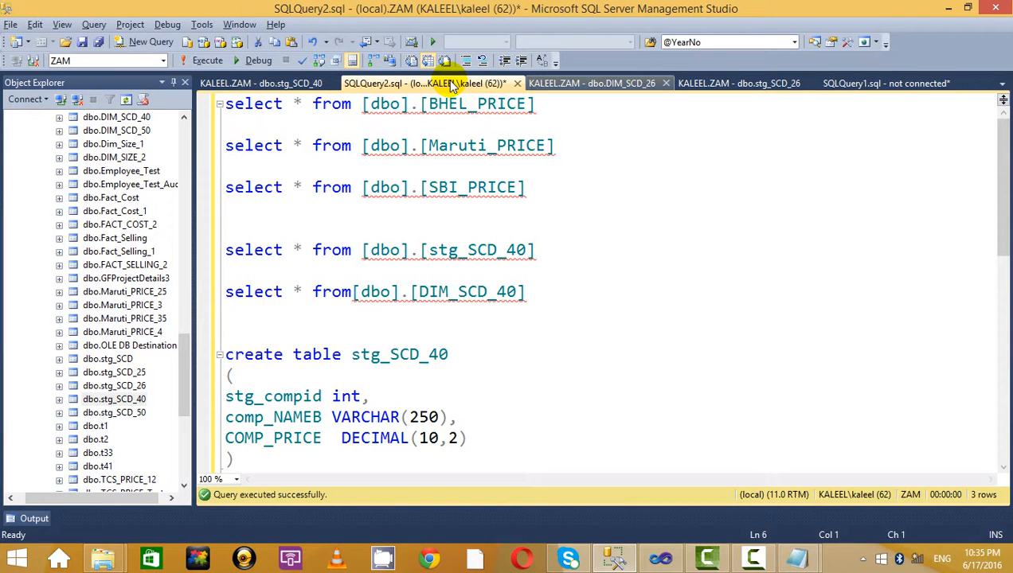
scroll(555, 397, "down", 1)
left_click(559, 395)
scroll(560, 391, "down", 5)
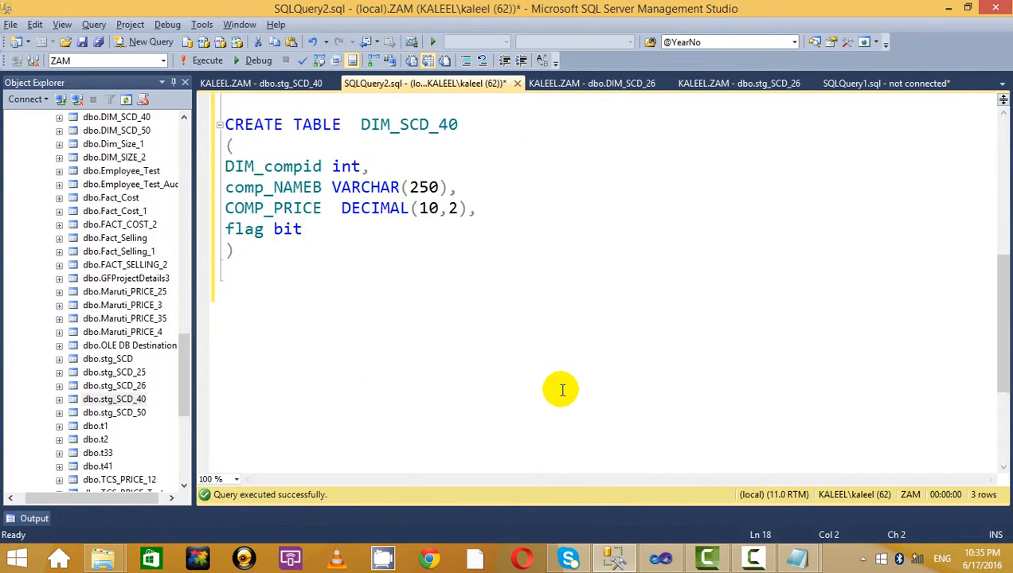
scroll(561, 379, "up", 3)
Switch to Visual Studio, run the inferred_member.dtsx package, check the row flow through the components, and stop debugging
key("alt+Tab")
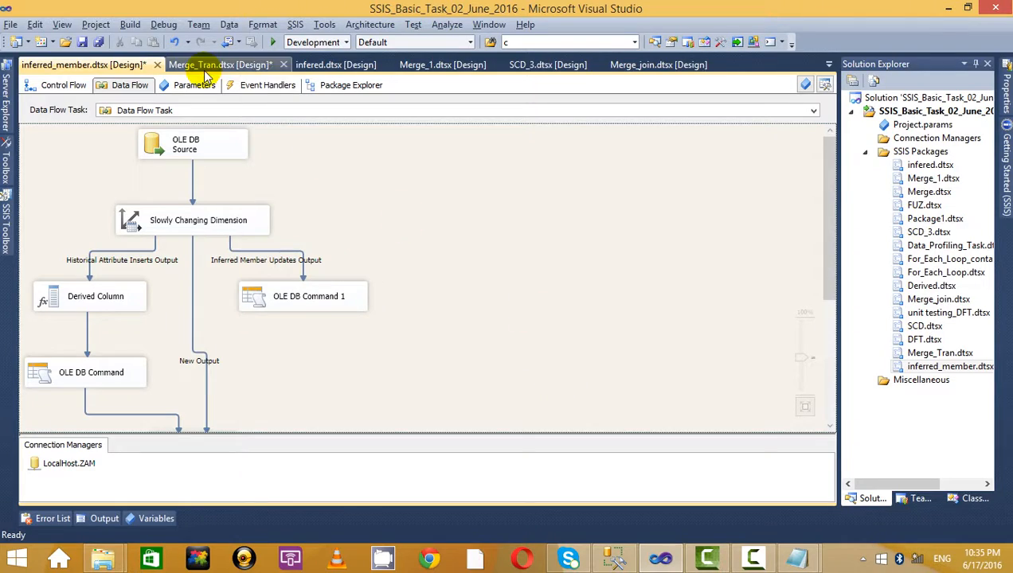
left_click(273, 43)
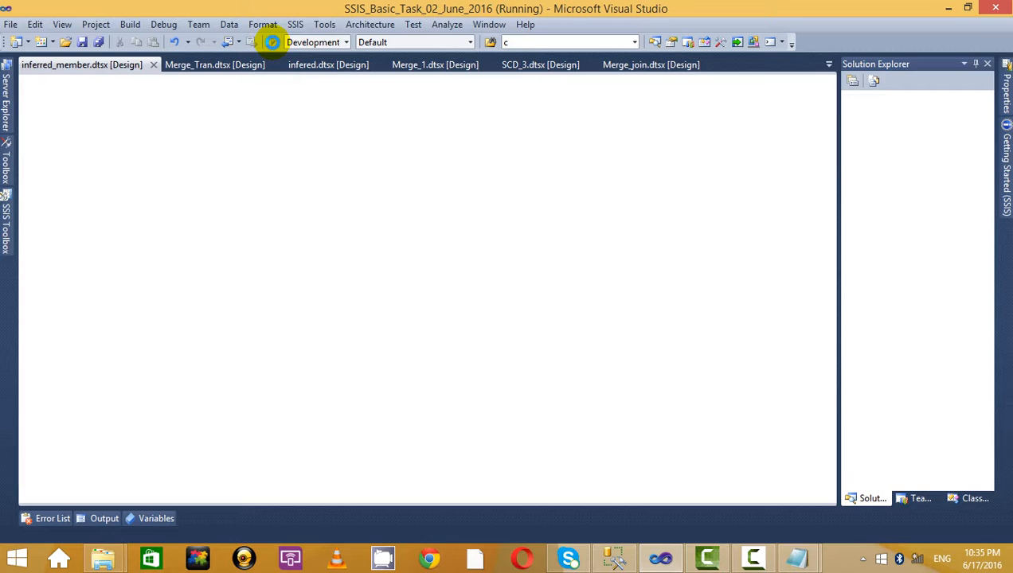
scroll(430, 360, "down", 3)
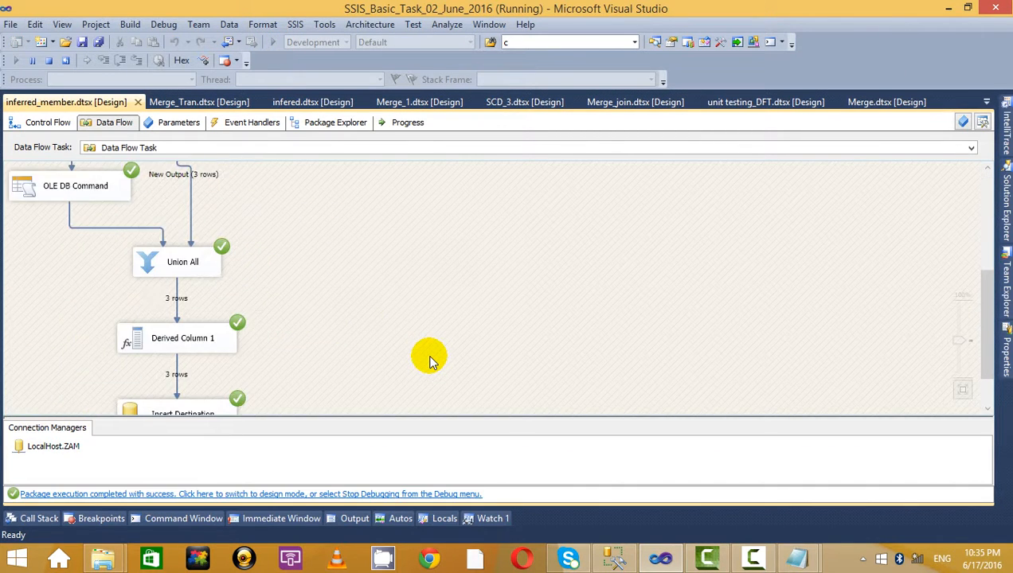
scroll(430, 358, "down", 1)
scroll(430, 358, "up", 4)
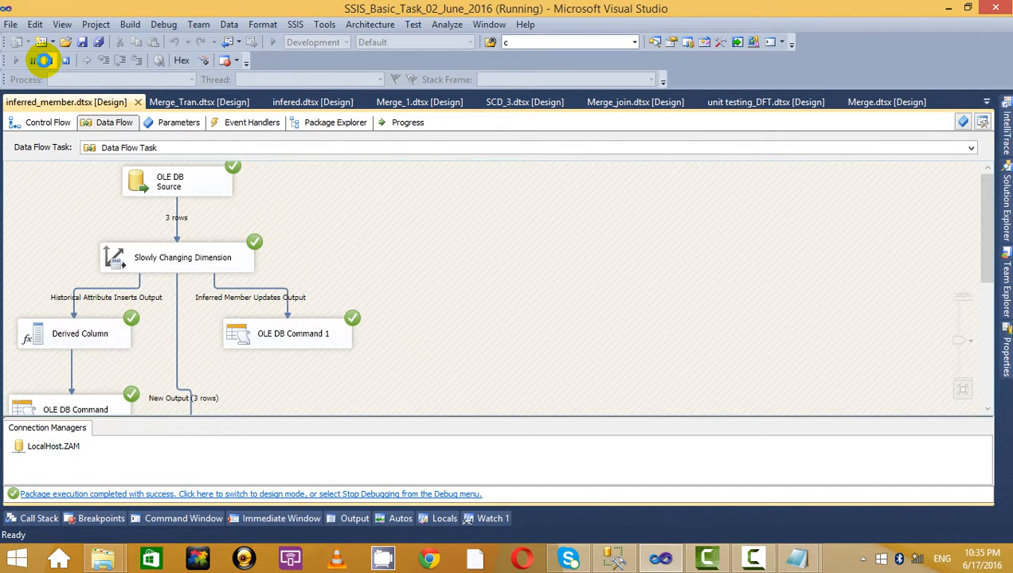
left_click(43, 60)
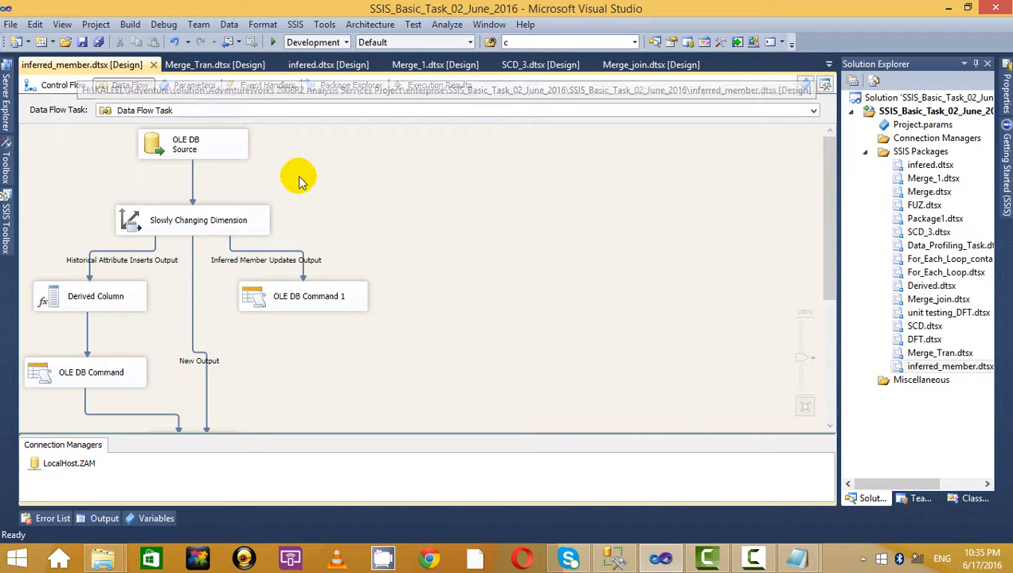
Switch to SQL Server Management Studio and query stg_SCD_40 and DIM_SCD_40 to check the loaded rows
scroll(606, 294, "down", 3)
left_click(655, 560)
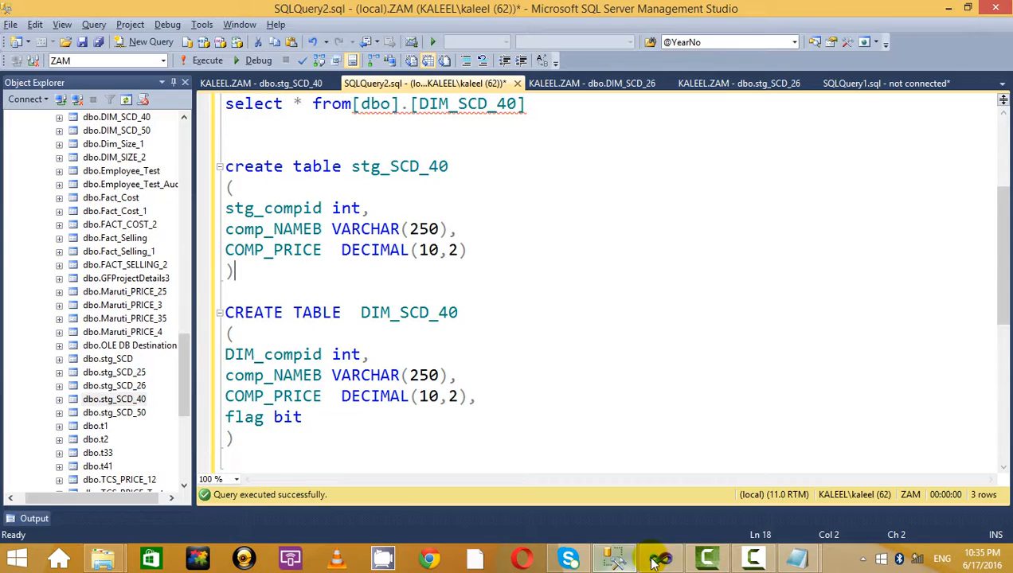
left_click(533, 333)
scroll(445, 274, "up", 3)
scroll(544, 243, "down", 1)
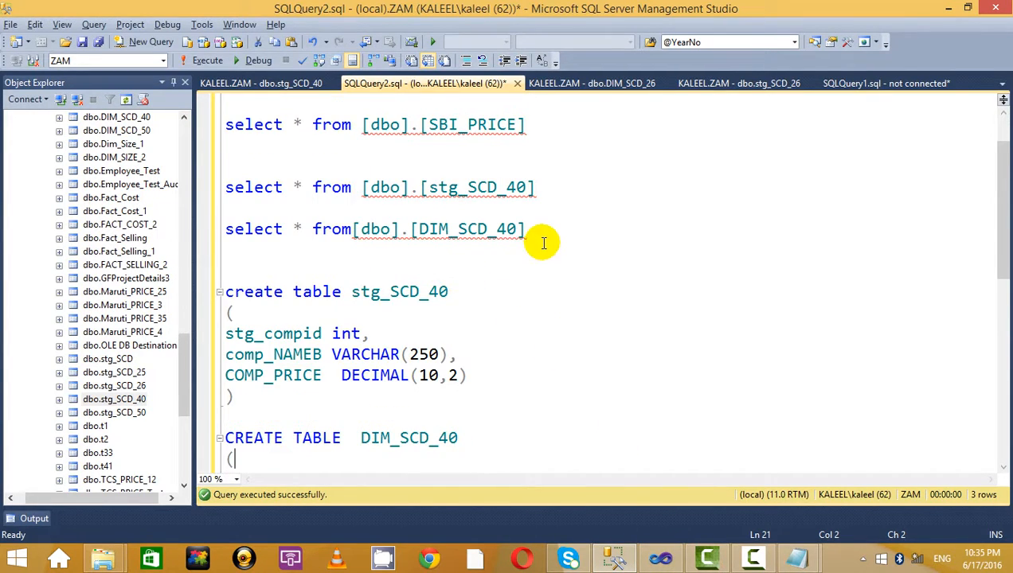
left_click_drag(544, 243, 226, 187)
left_click(207, 61)
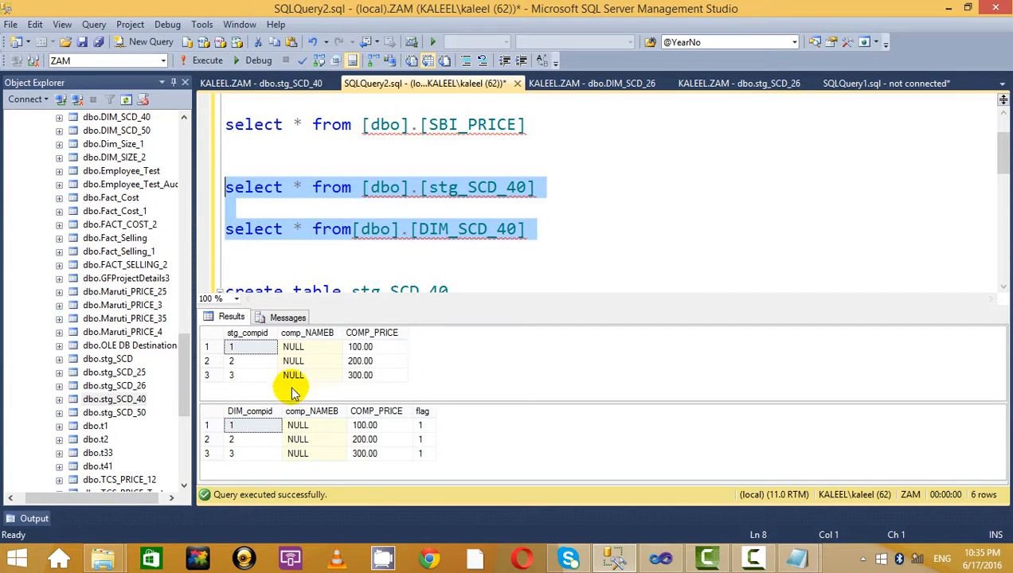
Examine the comp_NAMEB and COMP_PRICE values in the two result sets, and hide the results
left_click(310, 363)
left_click(377, 454)
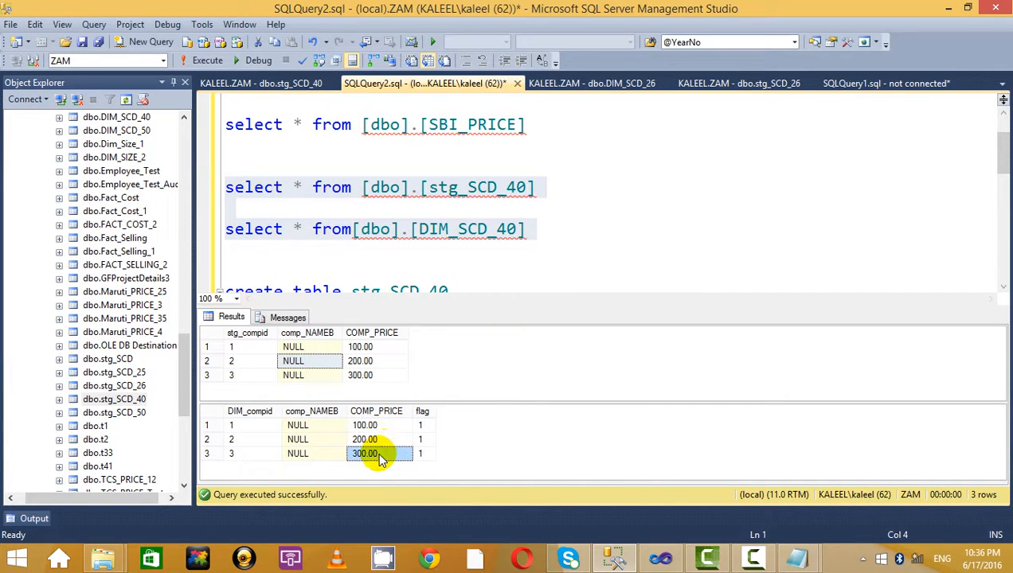
left_click(387, 442)
left_click(389, 428)
left_click(388, 454)
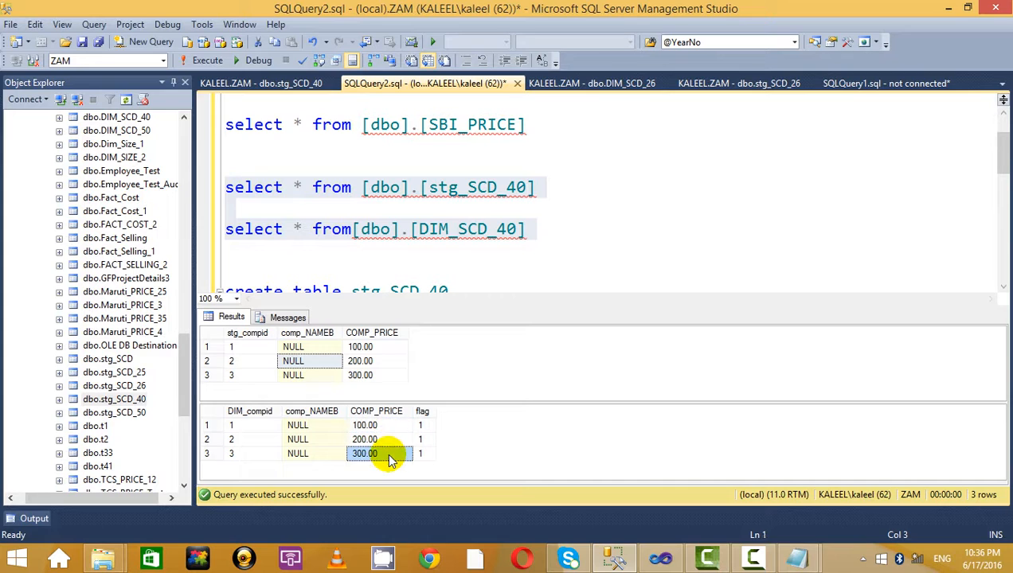
left_click(389, 440)
left_click(390, 426)
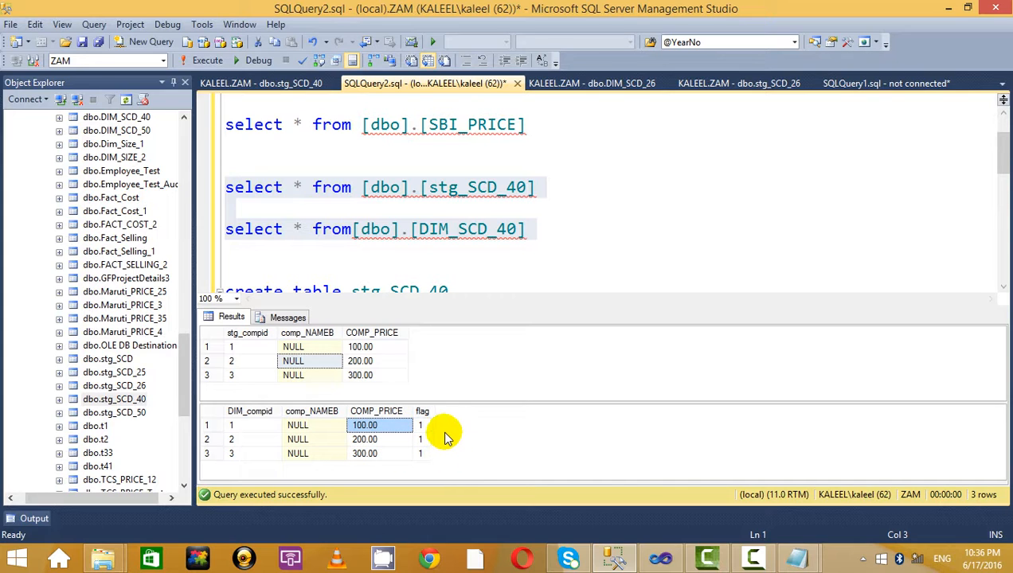
left_click(571, 229)
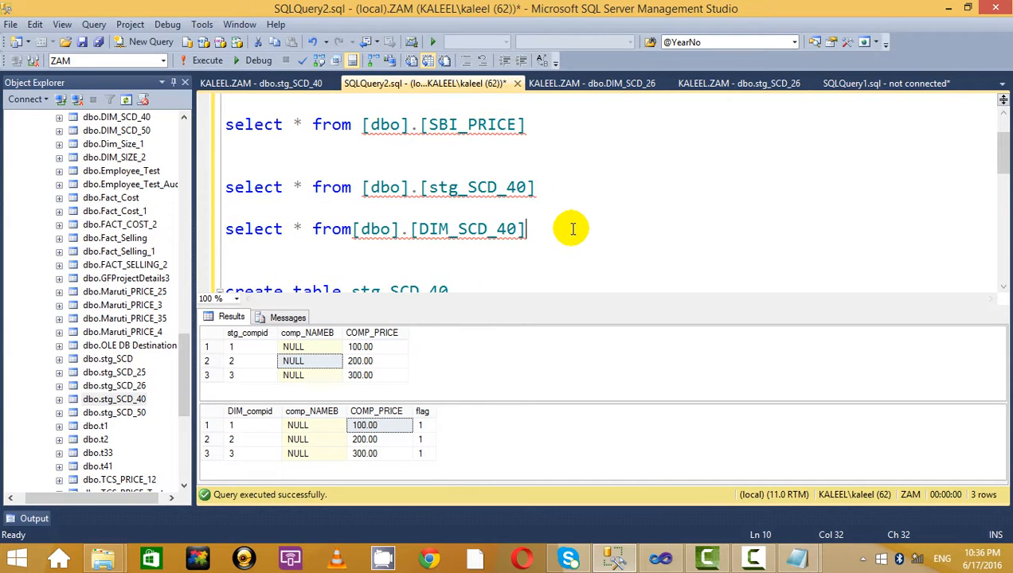
key("ctrl+r")
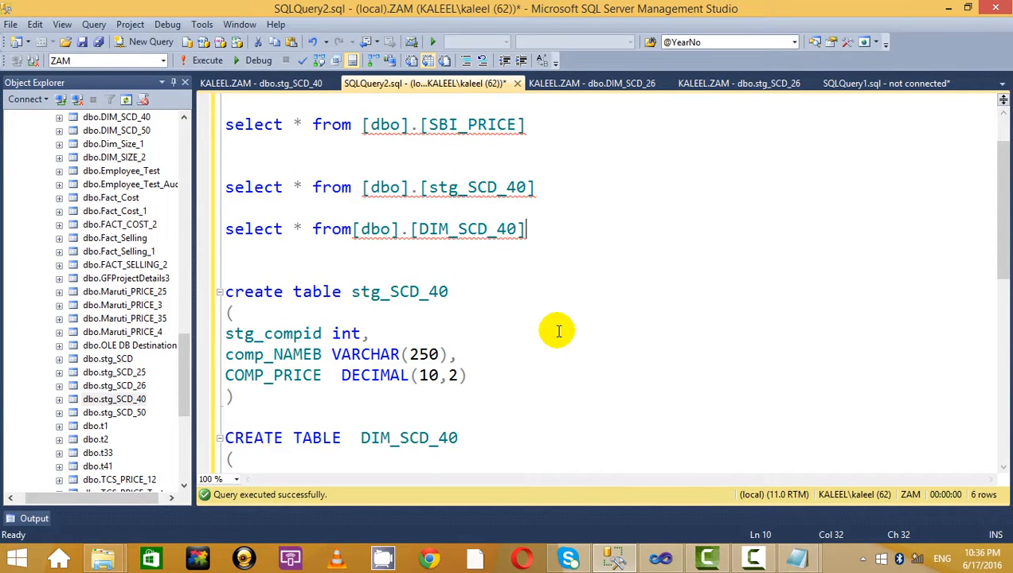
Run the stg_SCD_40 and DIM_SCD_40 select queries once more to show both tables' rows
scroll(558, 331, "down", 2)
scroll(557, 330, "up", 2)
left_click_drag(548, 236, 163, 185)
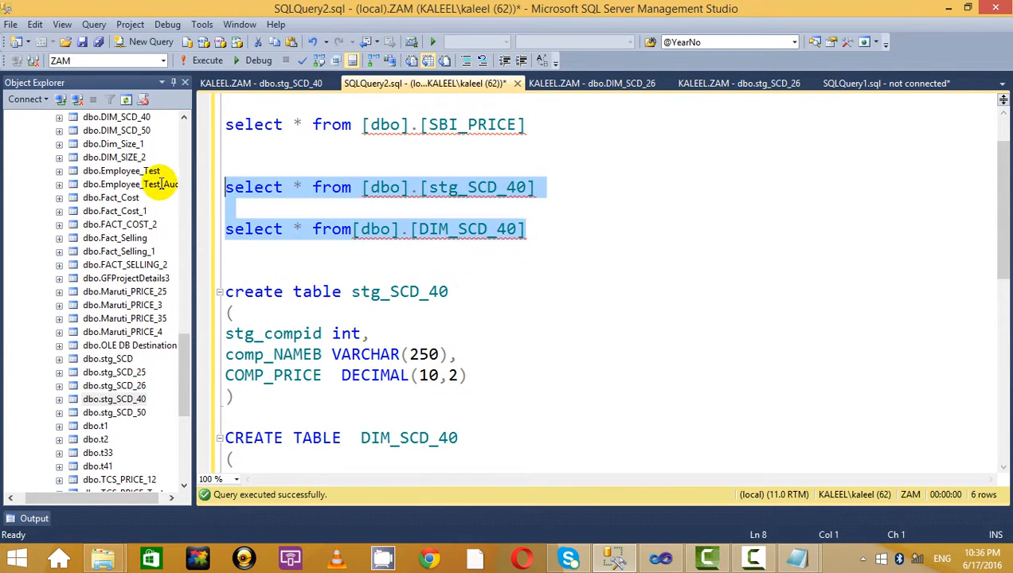
left_click(205, 61)
left_click(556, 232)
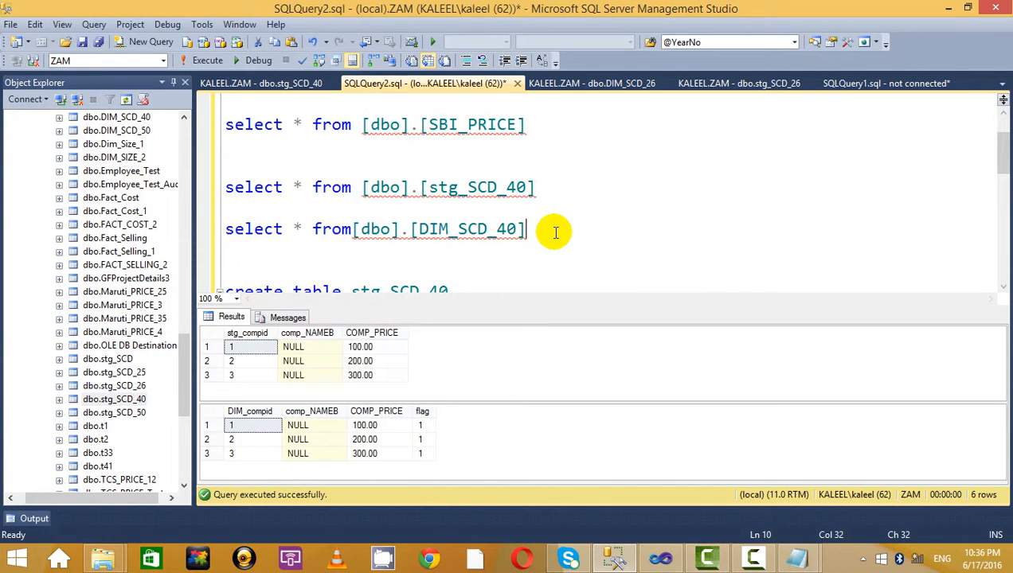
Hide the query results, set COMP_PRICE for stg_compid 1 to 110.00 in the stg_SCD_40 table data, and refresh the grid
left_click(365, 348)
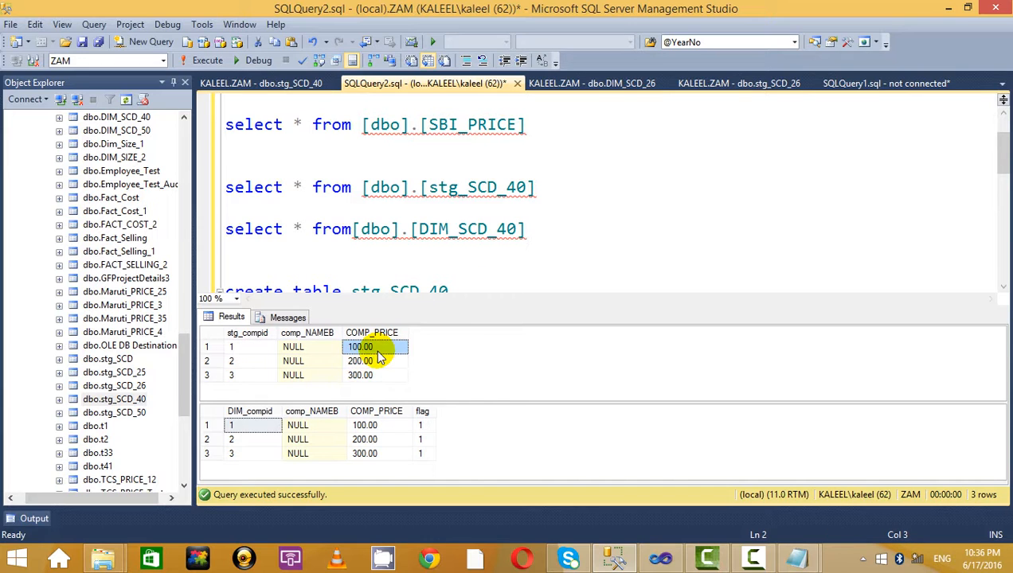
left_click(672, 185)
key("ctrl+r")
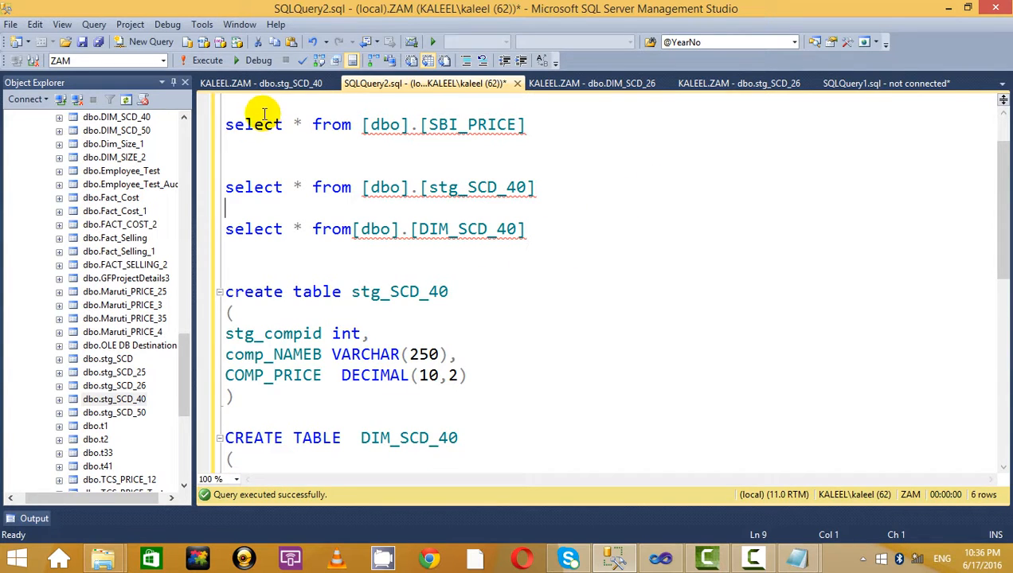
left_click(278, 86)
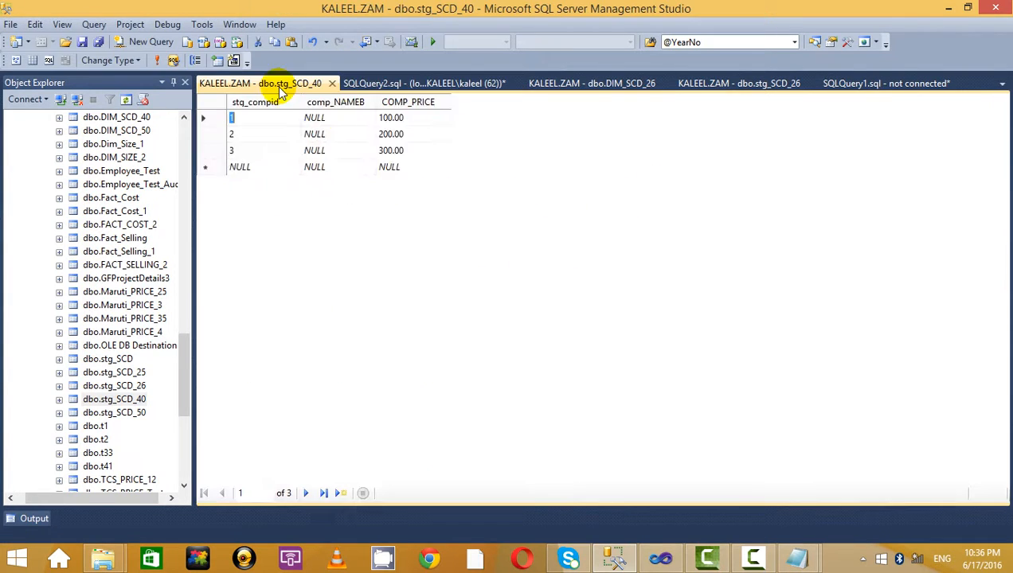
left_click(385, 118)
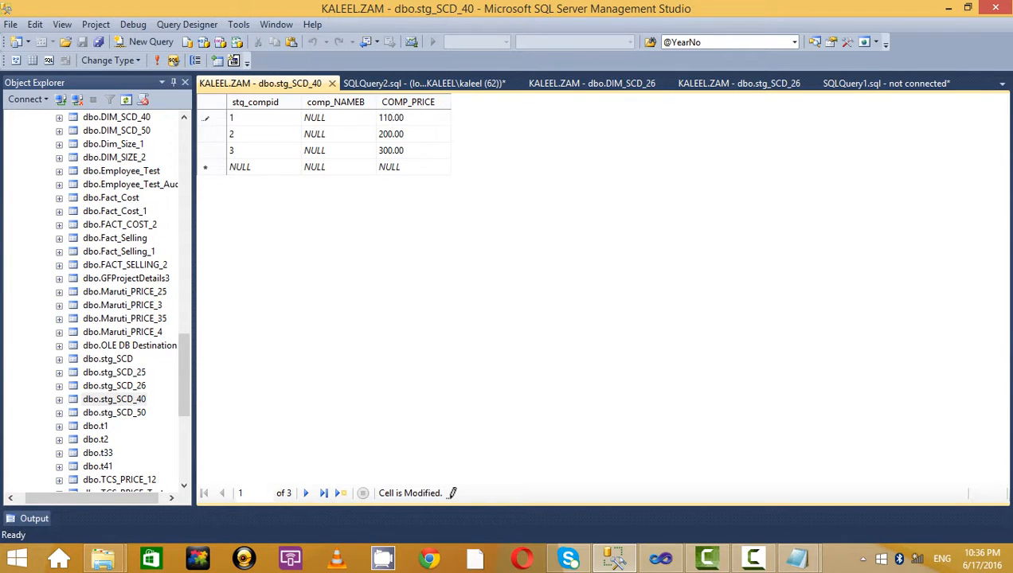
left_click(158, 61)
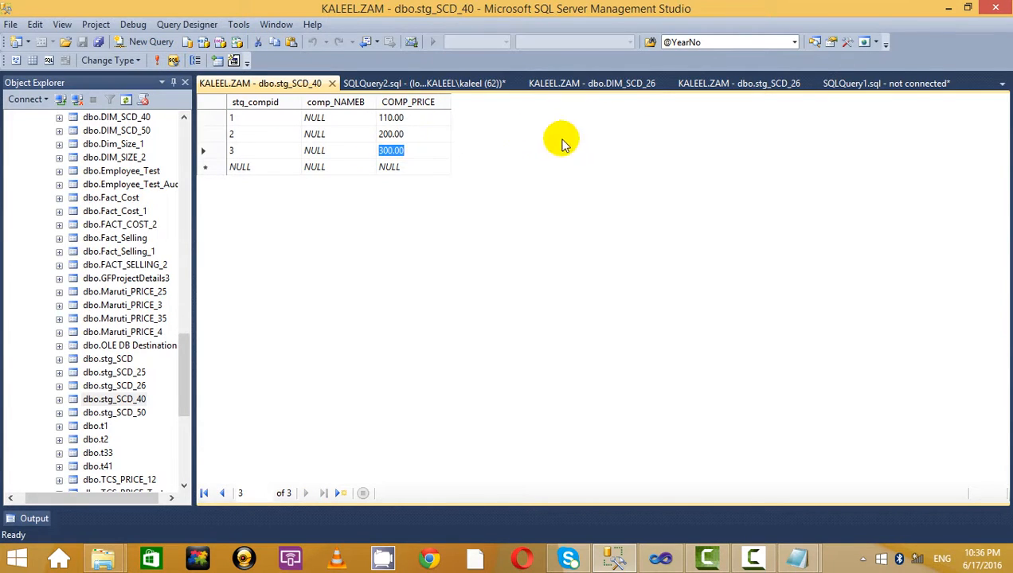
Switch to the untitled Notepad notes and review the Type 2 (Historic Attribute) inferred member line
left_click(418, 83)
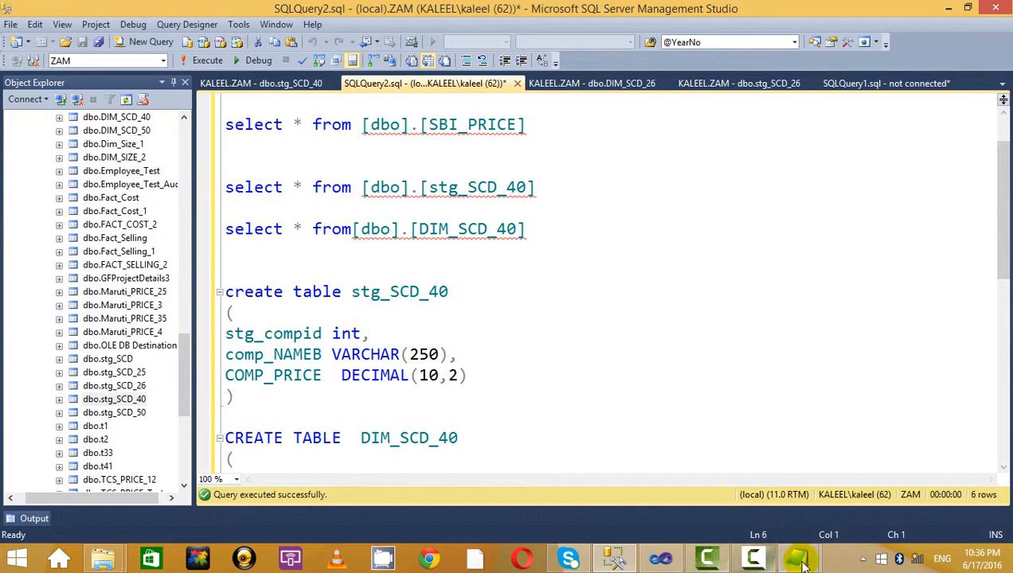
mouse_move(801, 561)
left_click(848, 470)
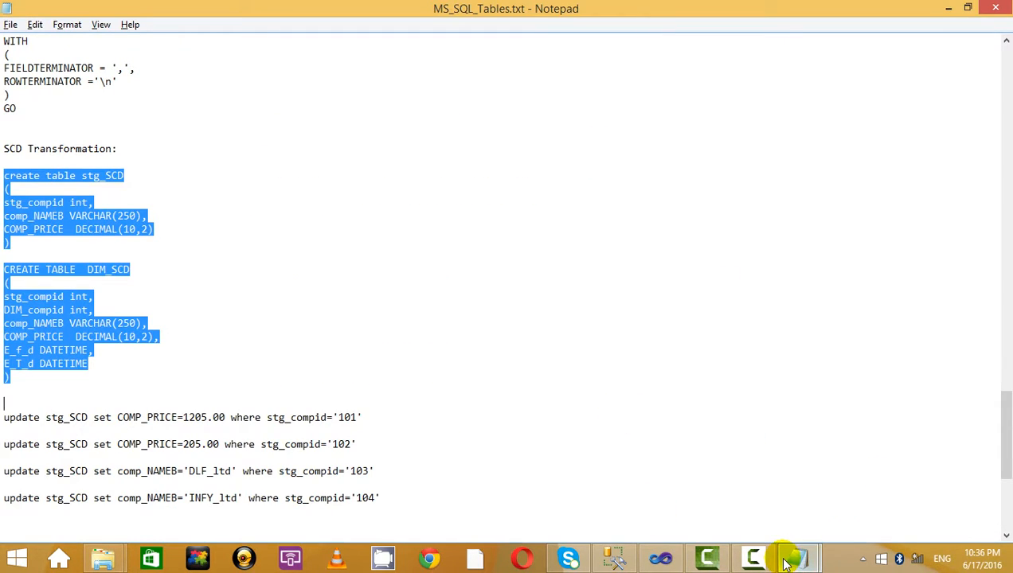
left_click(712, 481)
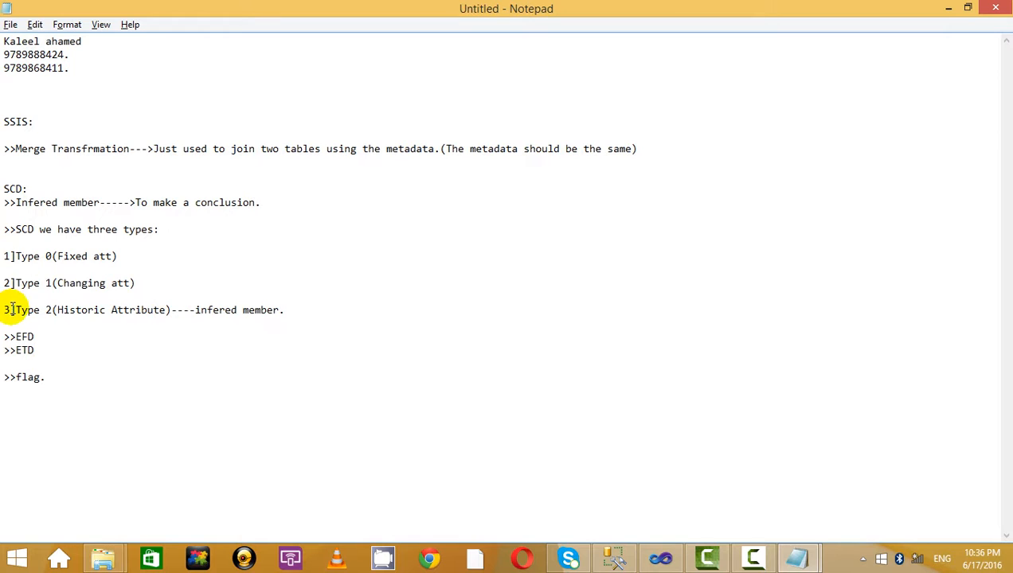
left_click_drag(13, 310, 301, 306)
left_click(301, 310)
left_click_drag(36, 310, 301, 308)
left_click(301, 310)
left_click_drag(404, 341, 113, 311)
left_click(317, 306)
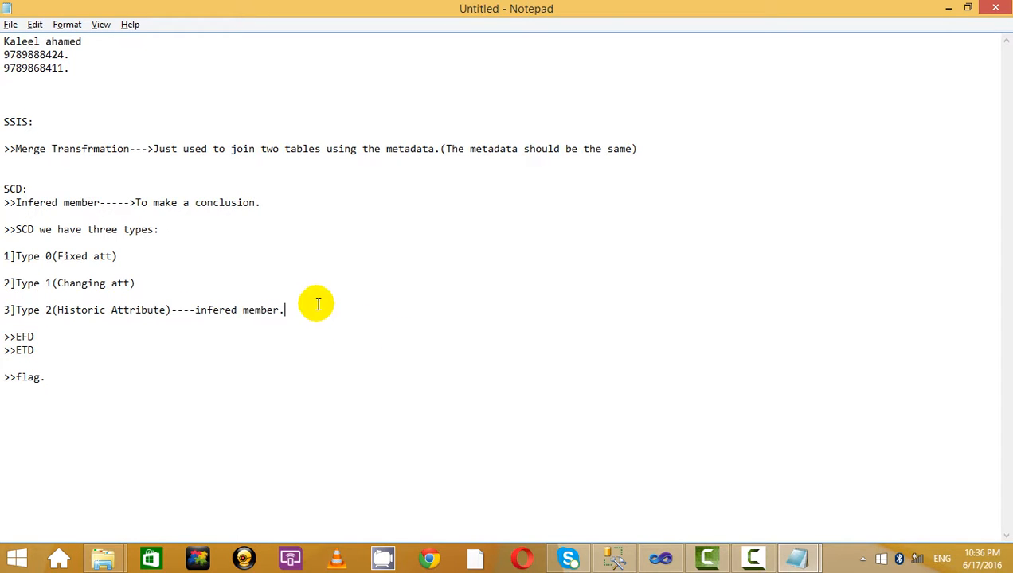
Switch to Visual Studio, check the Slowly Changing Dimension wizard's key mapping and change types, and close the wizard
key("alt+Tab")
left_click(652, 562)
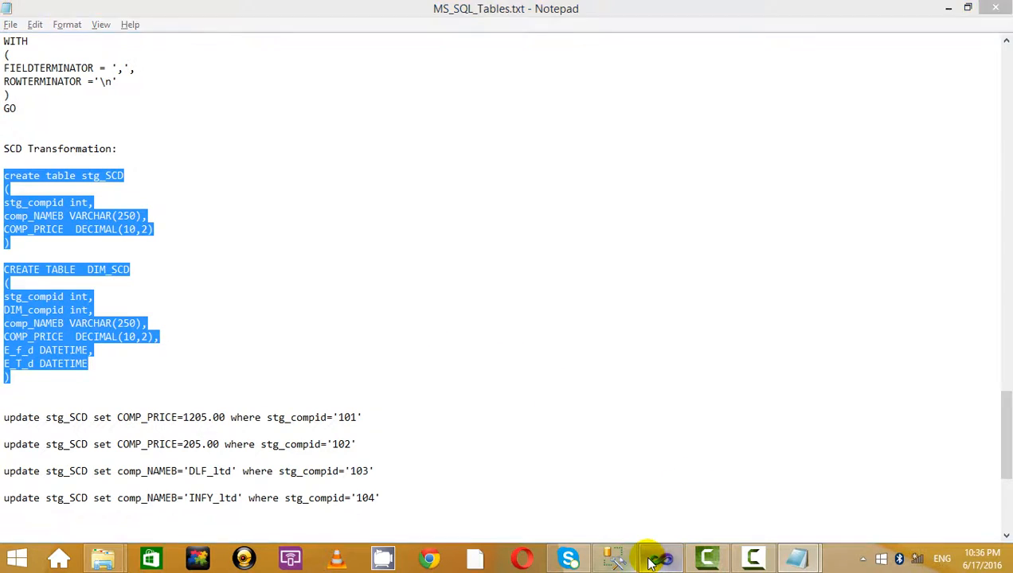
scroll(478, 223, "up", 3)
left_click(129, 210)
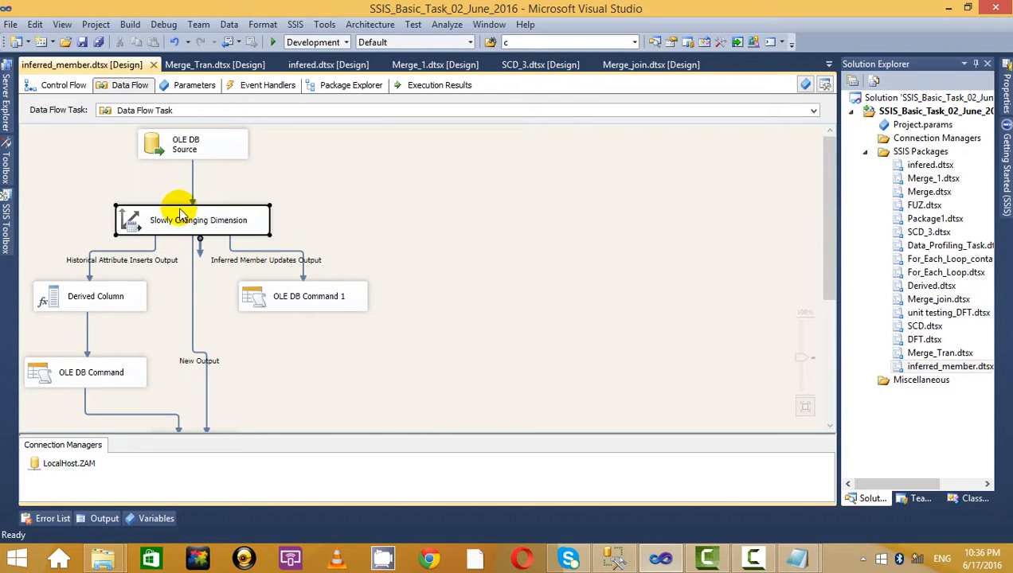
double_click(255, 230)
left_click(243, 340)
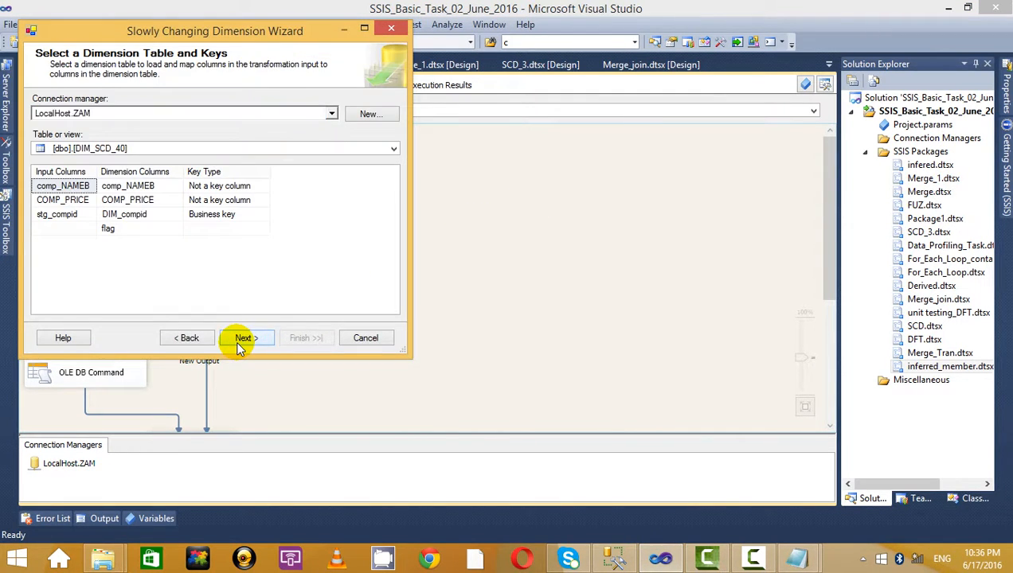
left_click(240, 341)
left_click_drag(342, 134, 383, 136)
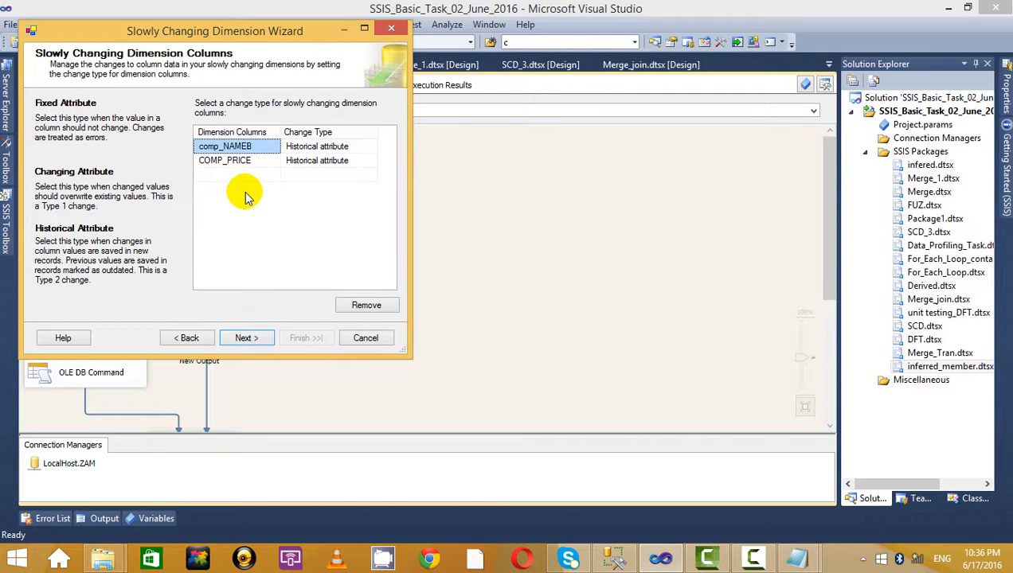
left_click(389, 27)
Return to SQL Server Management Studio and reload the stg_SCD_40 table data to check the edited price
key("alt+Tab")
left_click(705, 560)
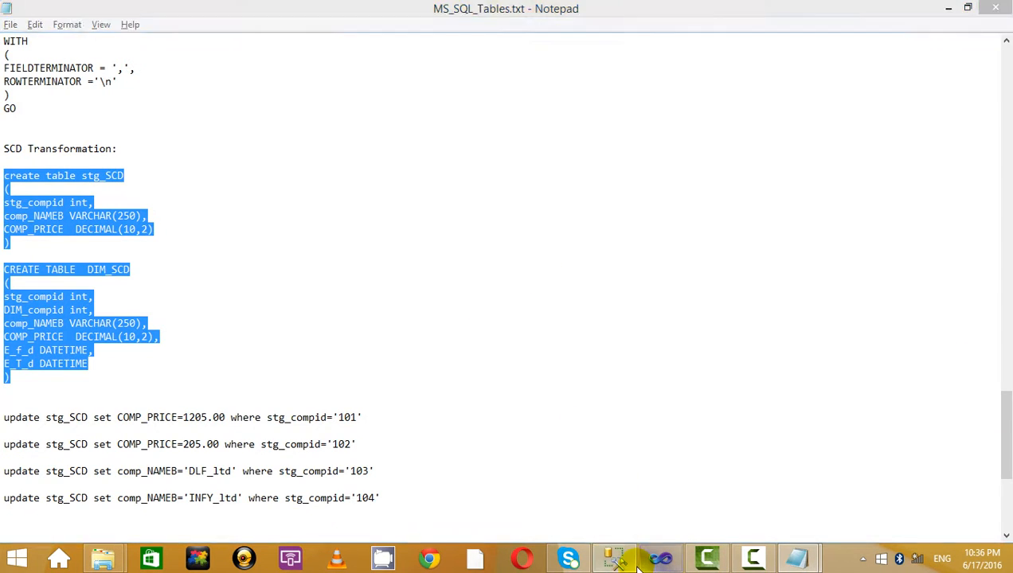
left_click(319, 84)
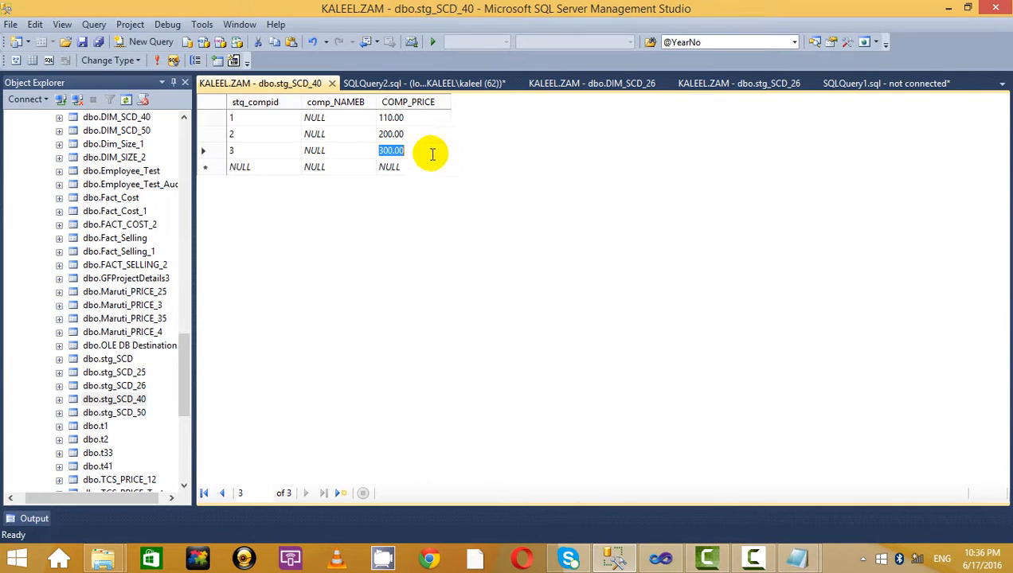
left_click(393, 119)
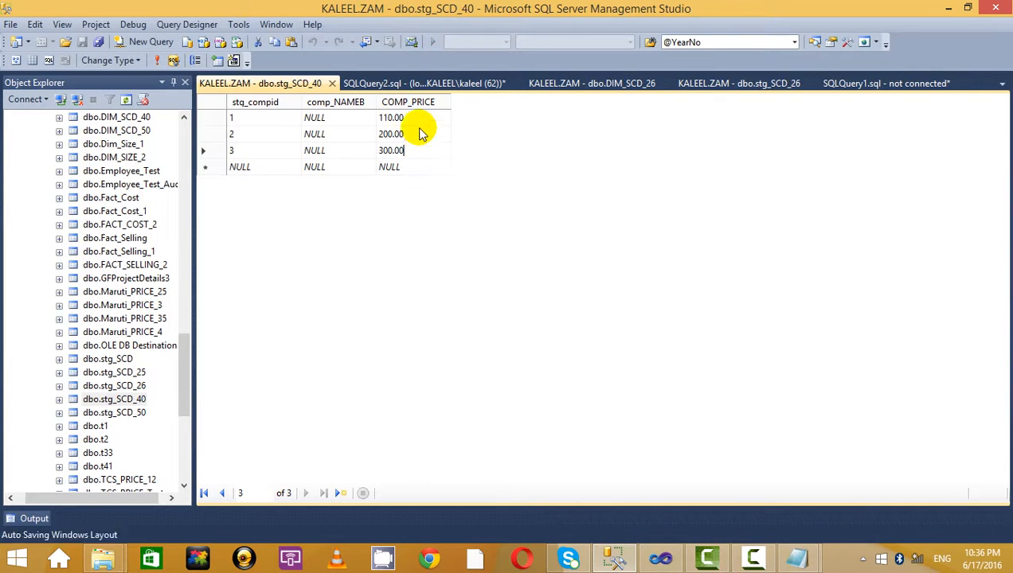
left_click(157, 62)
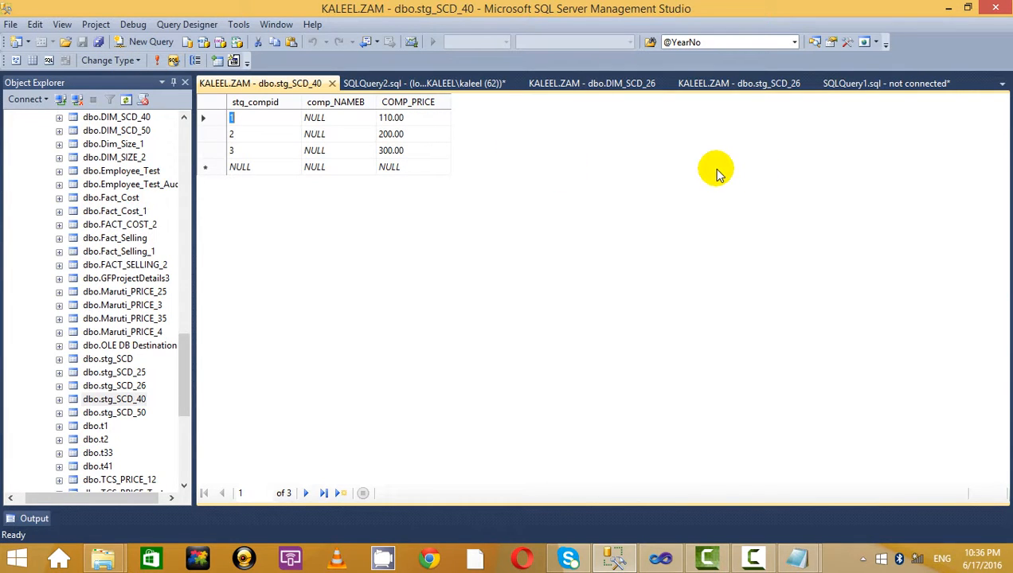
Run the stg_SCD_40 and DIM_SCD_40 select queries and compare COMP_PRICE for company 1 in both tables
left_click(454, 83)
left_click_drag(529, 229, 160, 167)
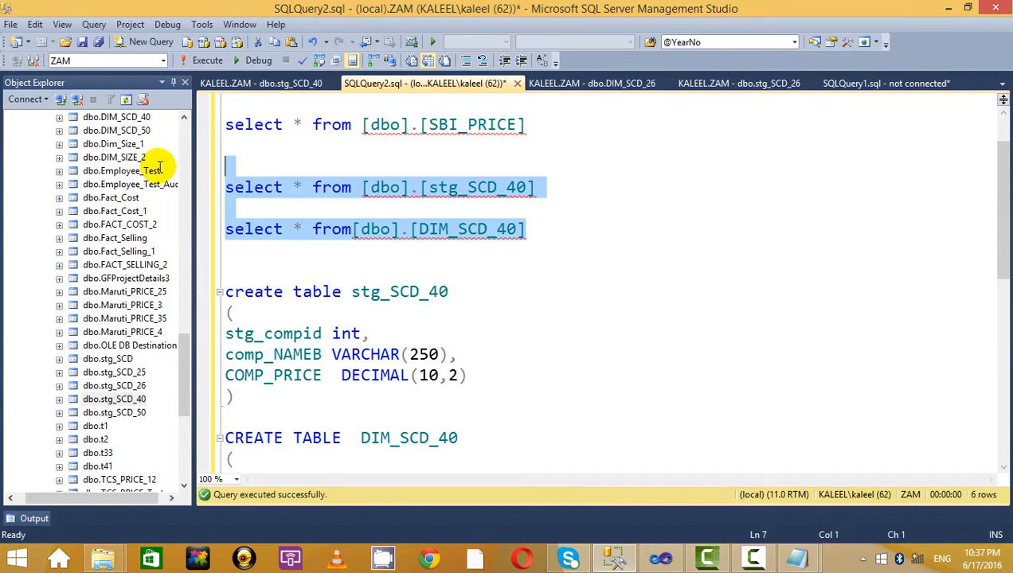
left_click(203, 60)
left_click(374, 349)
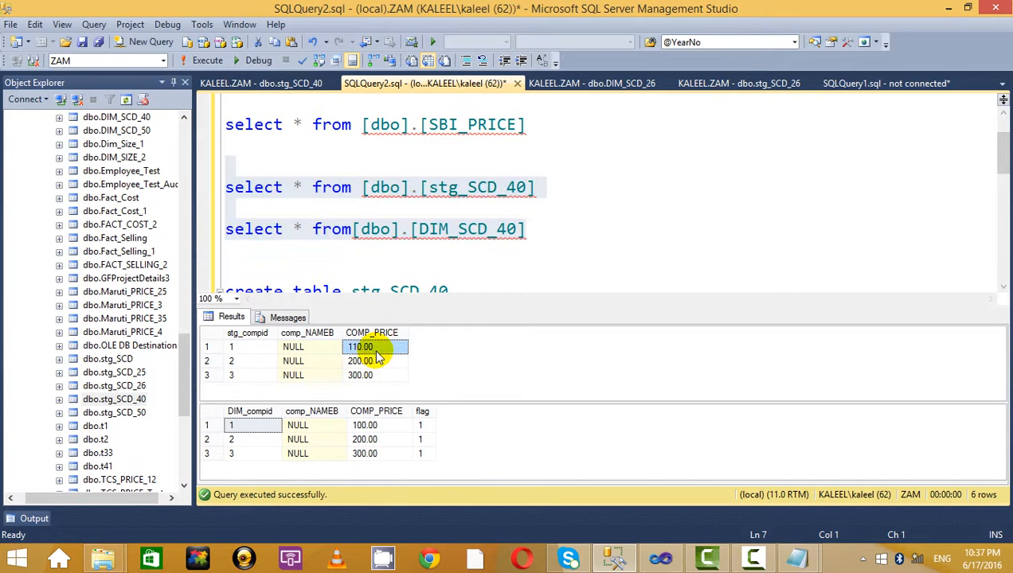
left_click(383, 426)
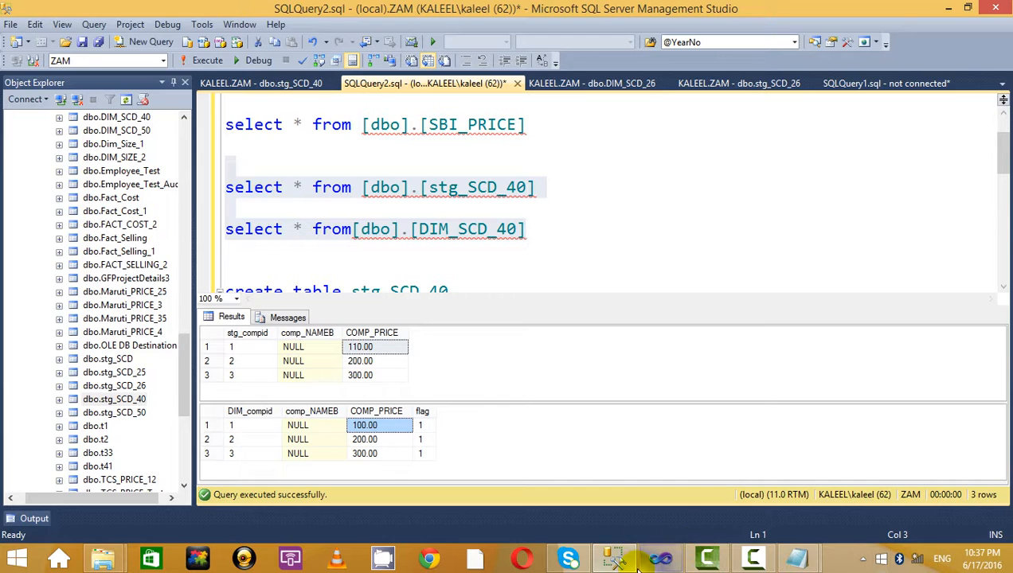
Switch to Visual Studio, run the inferred_member.dtsx package, review the row flow, and stop debugging
left_click(661, 558)
left_click(274, 44)
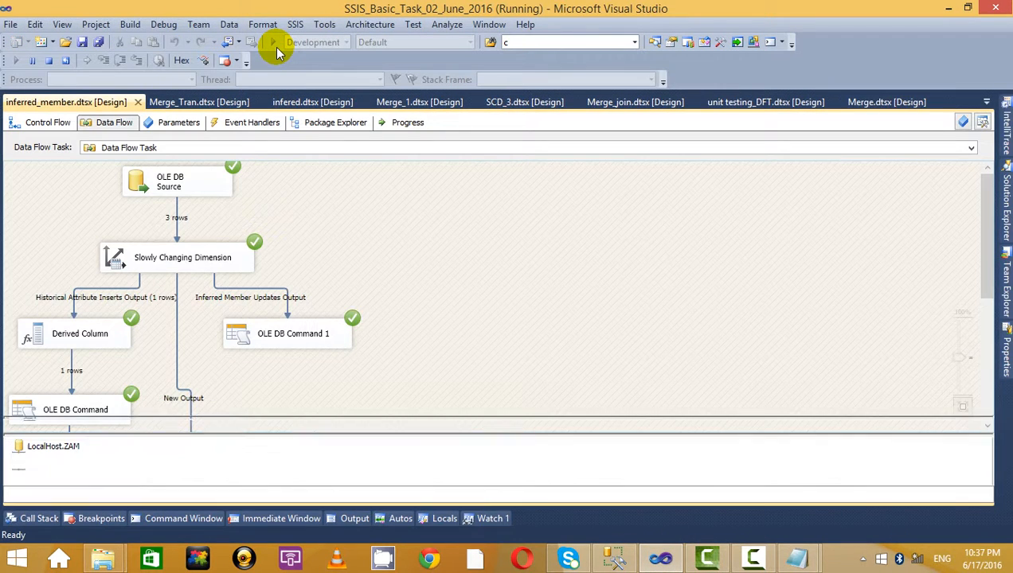
scroll(398, 227, "down", 5)
scroll(401, 230, "up", 5)
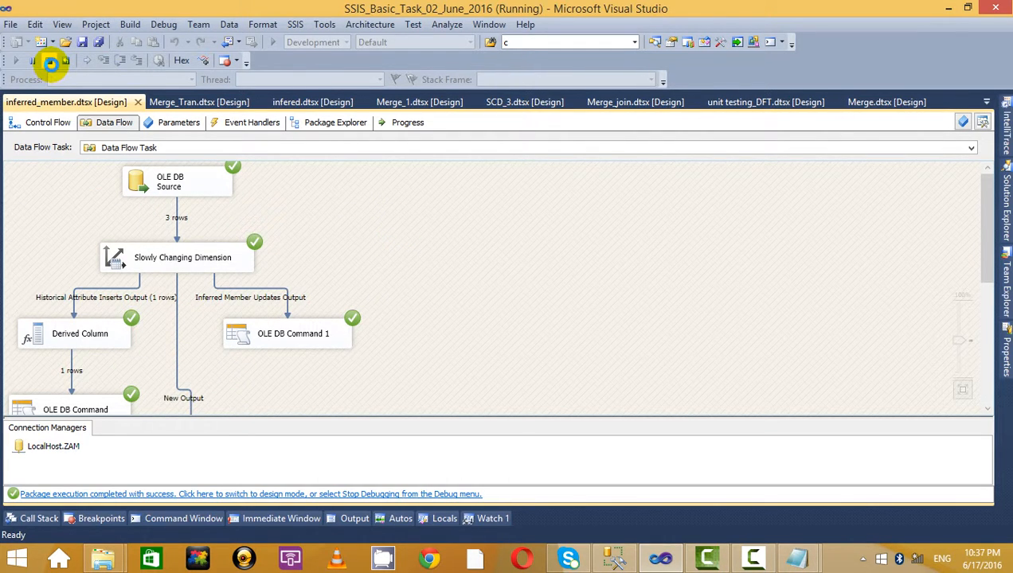
left_click(50, 63)
Switch to SQL Server Management Studio and query stg_SCD_40 and DIM_SCD_40 after the package run
key("alt+Tab")
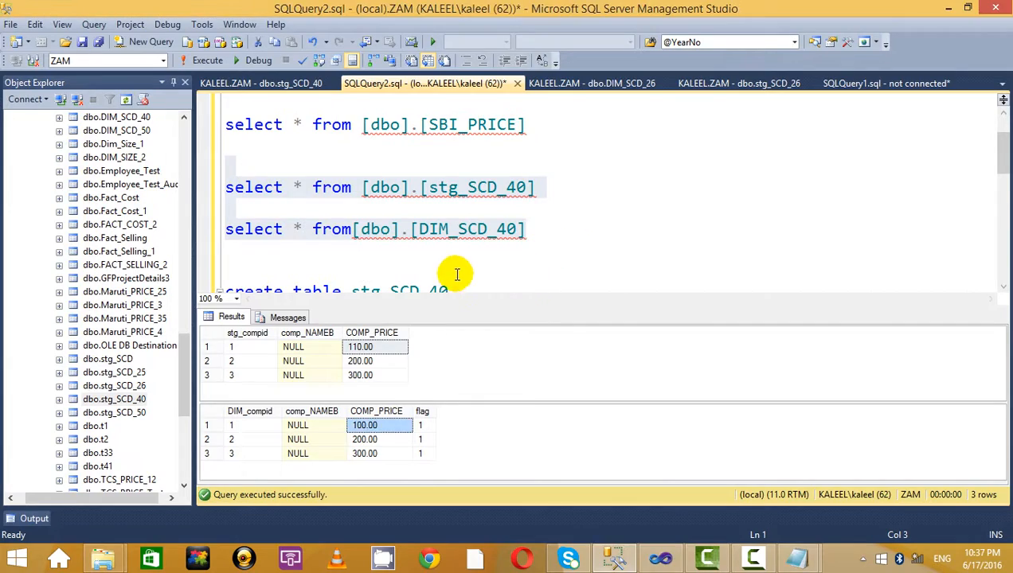
left_click_drag(541, 235, 162, 175)
left_click(203, 60)
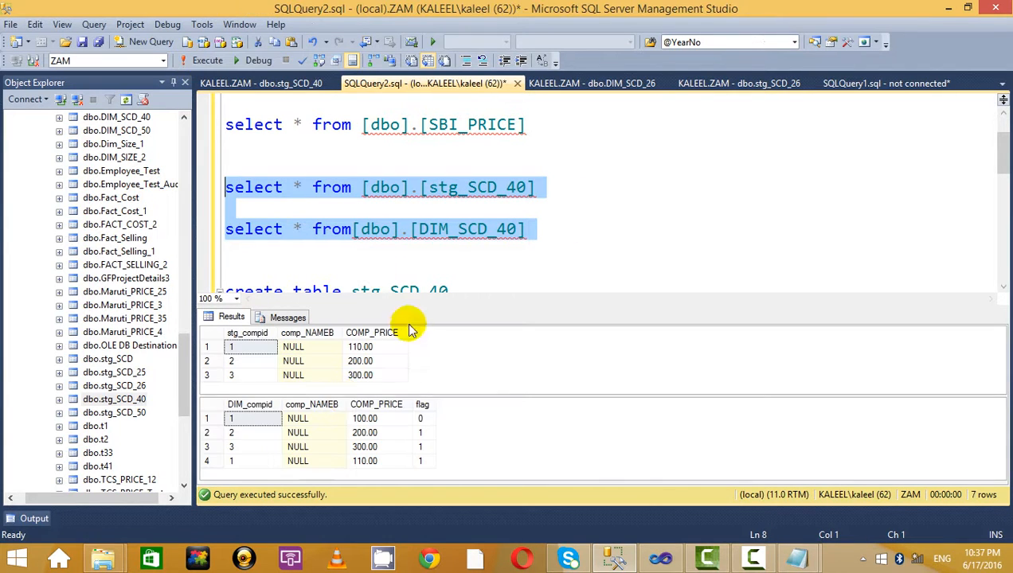
Examine the NULL comp_NAMEB cells in the staging results and the COMP_PRICE values in the dimension results
left_click(376, 448)
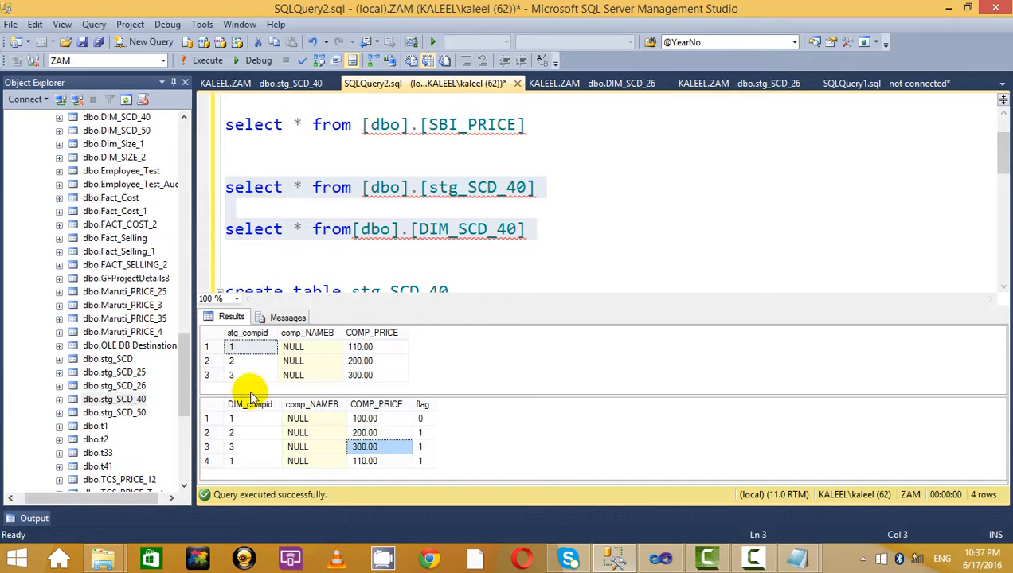
left_click(293, 361)
left_click(309, 376)
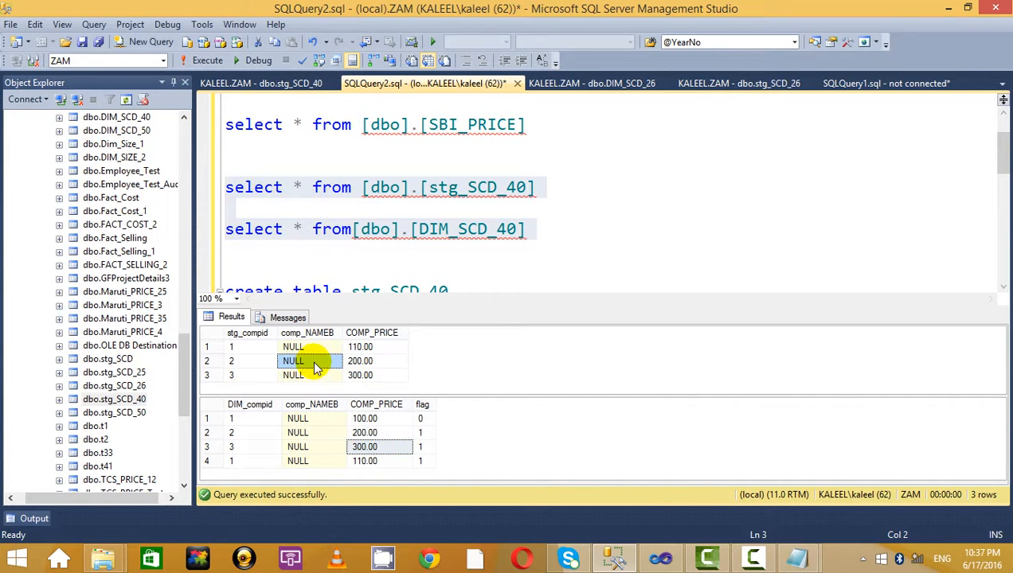
left_click(322, 374)
left_click(321, 361)
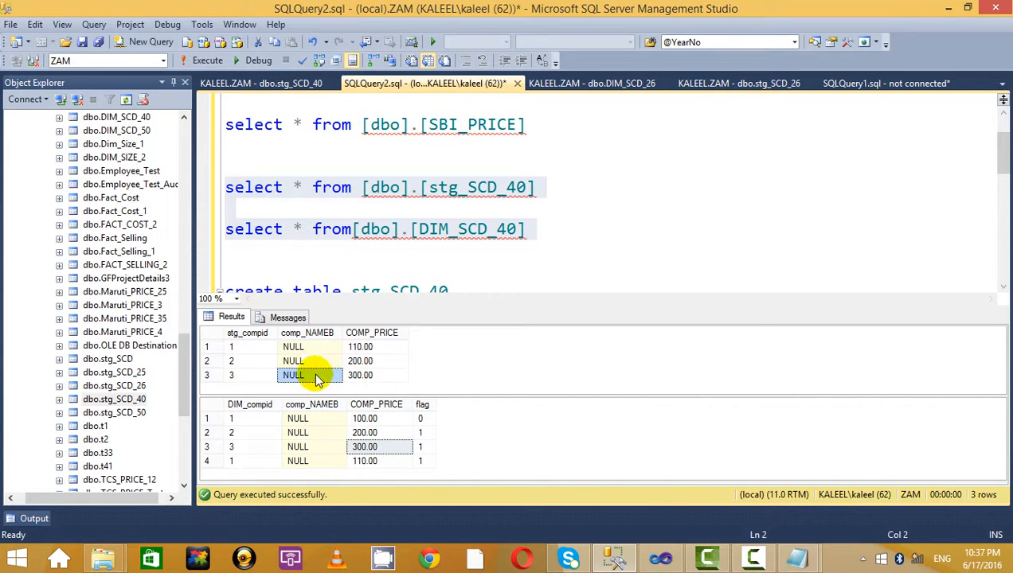
left_click(324, 352)
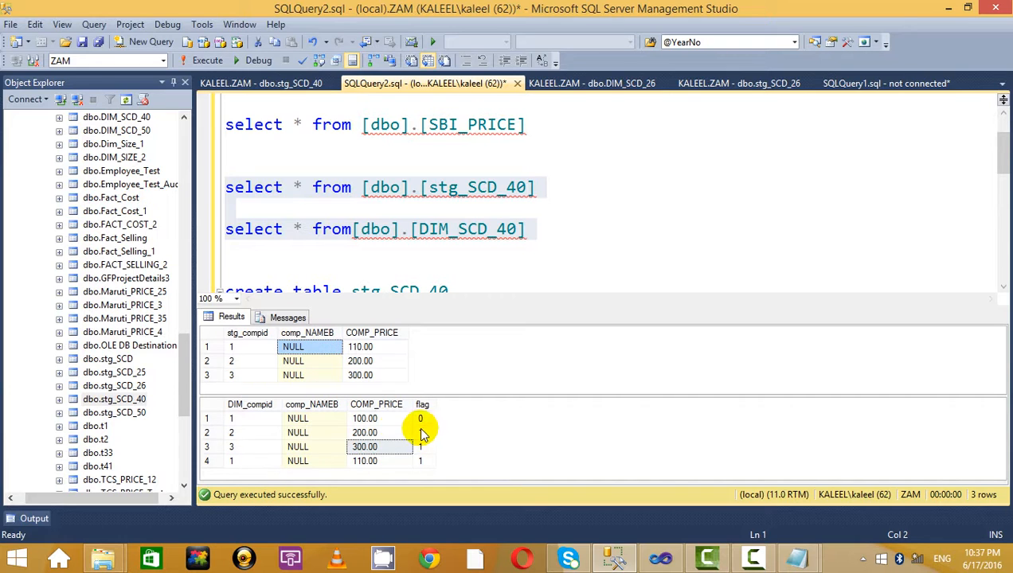
left_click(389, 419)
left_click(382, 447)
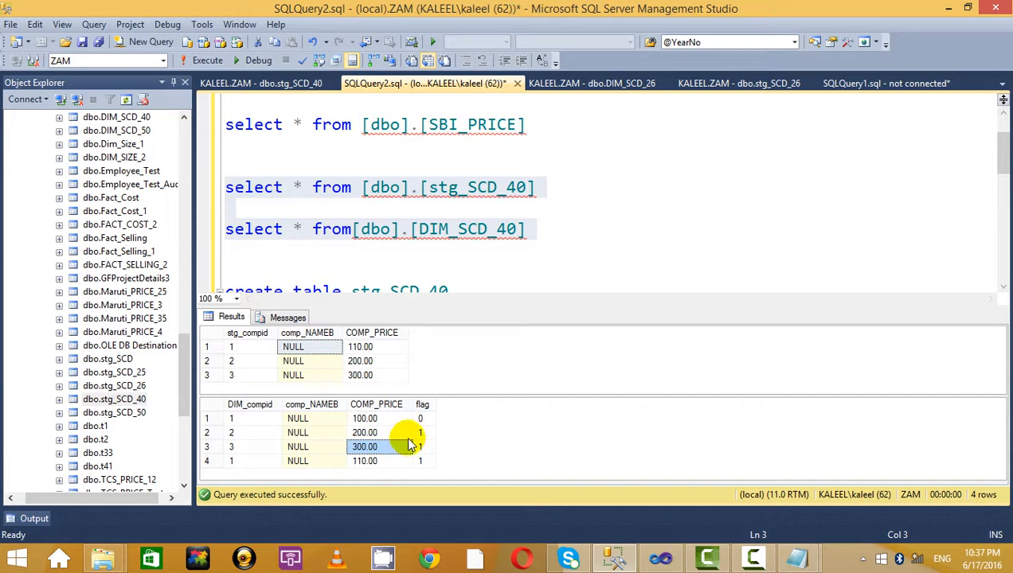
Rerun both select queries and inspect the flag, COMP_PRICE and comp_NAMEB values of the DIM_SCD_40 rows
left_click_drag(605, 224, 222, 185)
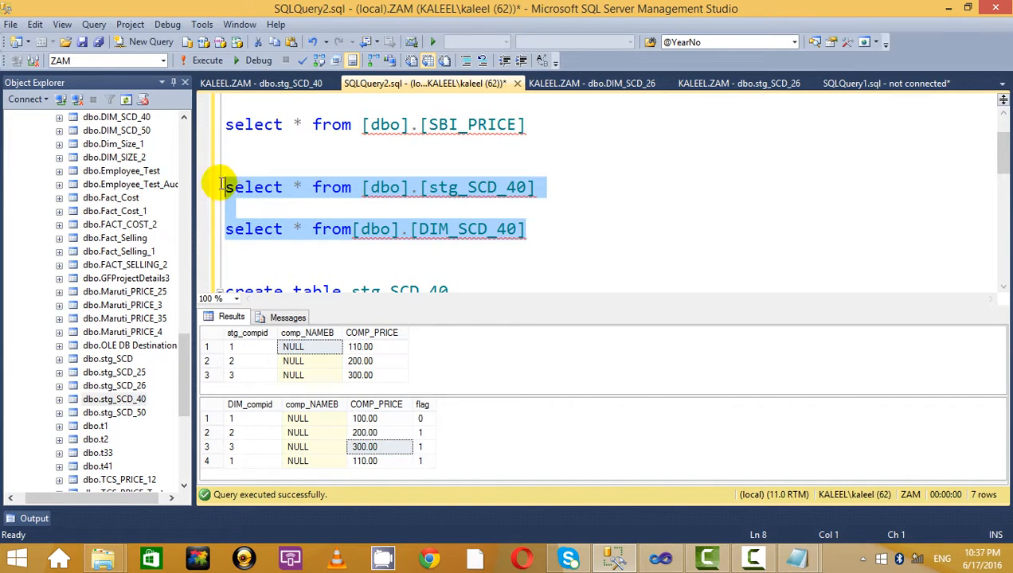
left_click(208, 60)
left_click(570, 250)
left_click(355, 422)
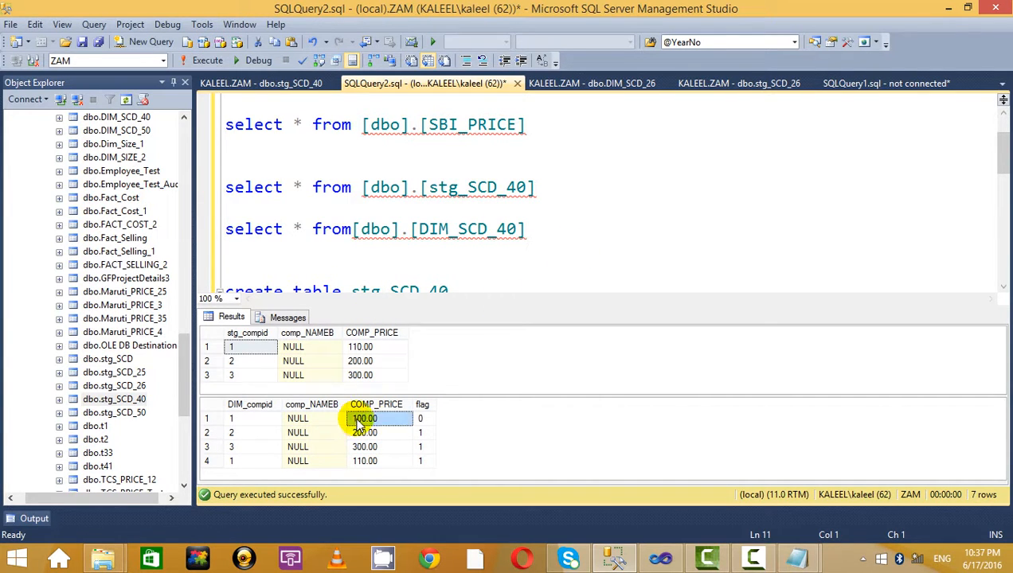
left_click(422, 433)
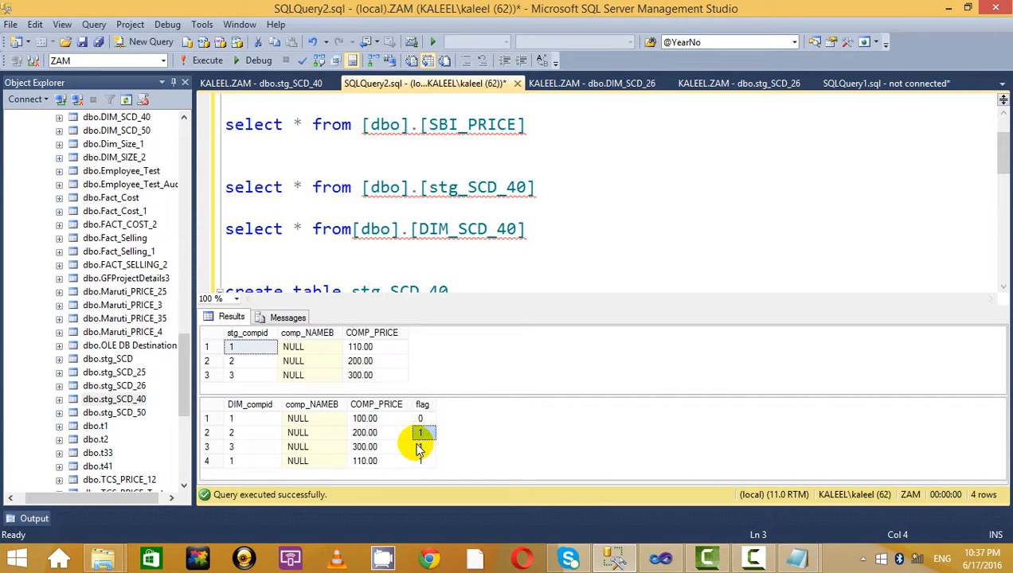
left_click(403, 464)
left_click(397, 448)
left_click(386, 431)
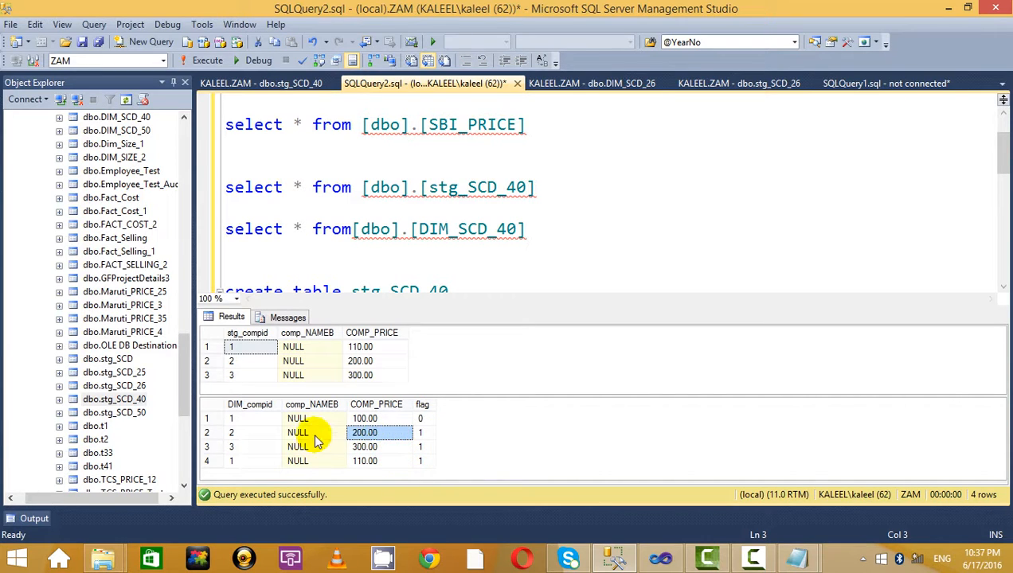
left_click(314, 434)
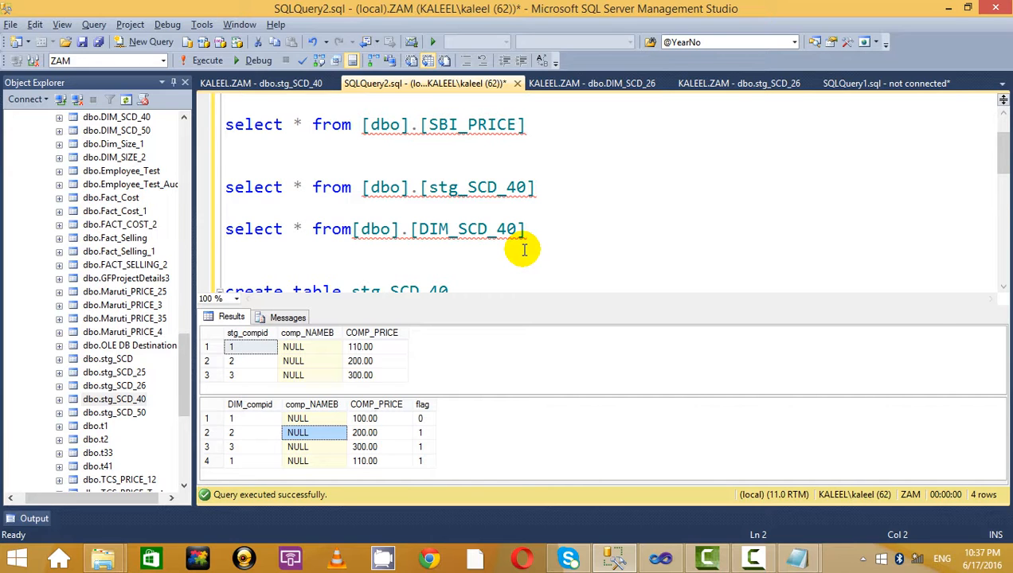
Switch to the untitled Notepad notes, review the Type 2 and inferred member lines, and insert a blank line below the SCD heading
key("alt+Tab")
left_click(800, 560)
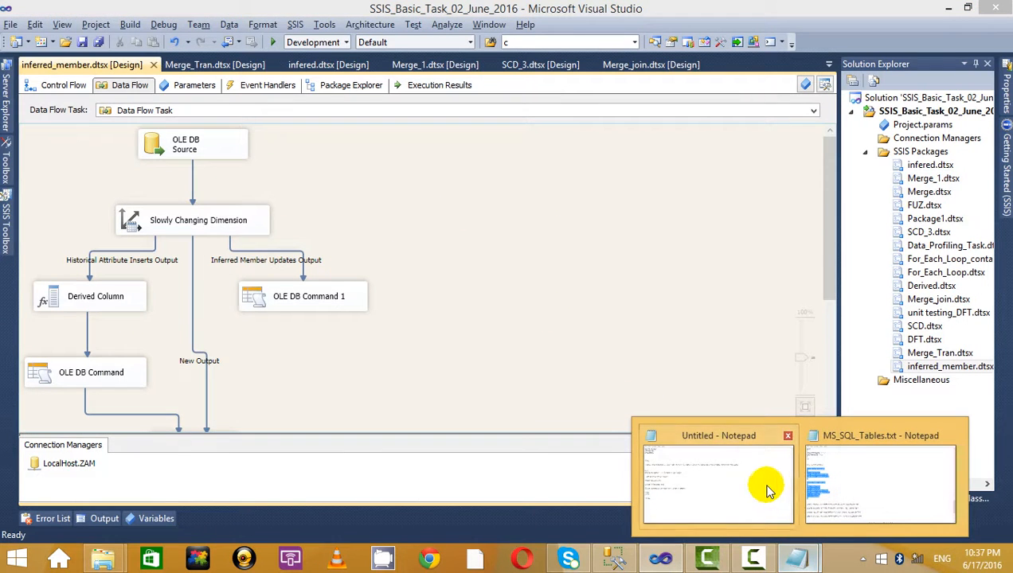
left_click(765, 487)
left_click_drag(285, 310, 4, 312)
left_click(324, 308)
left_click(263, 209)
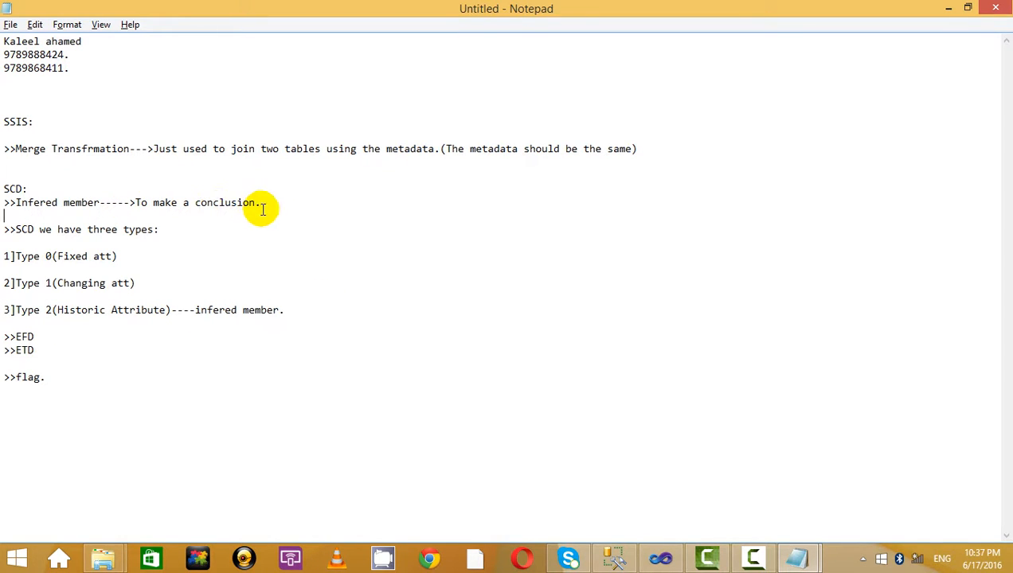
left_click_drag(312, 204, 79, 186)
left_click(79, 186)
key("Return")
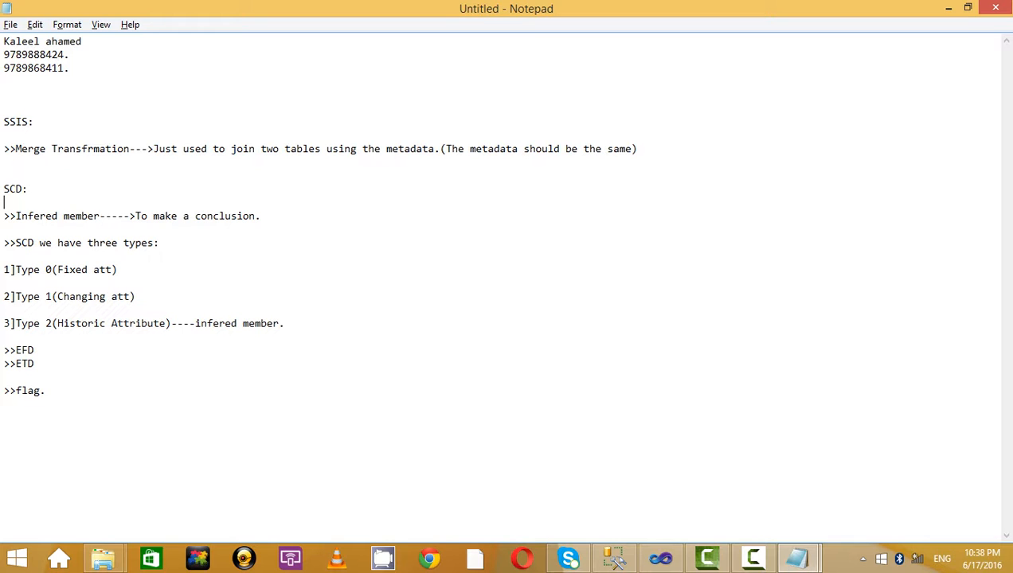
Switch to SQL Server Management Studio and rerun the select queries on stg_SCD_40 and DIM_SCD_40
key("alt+Tab")
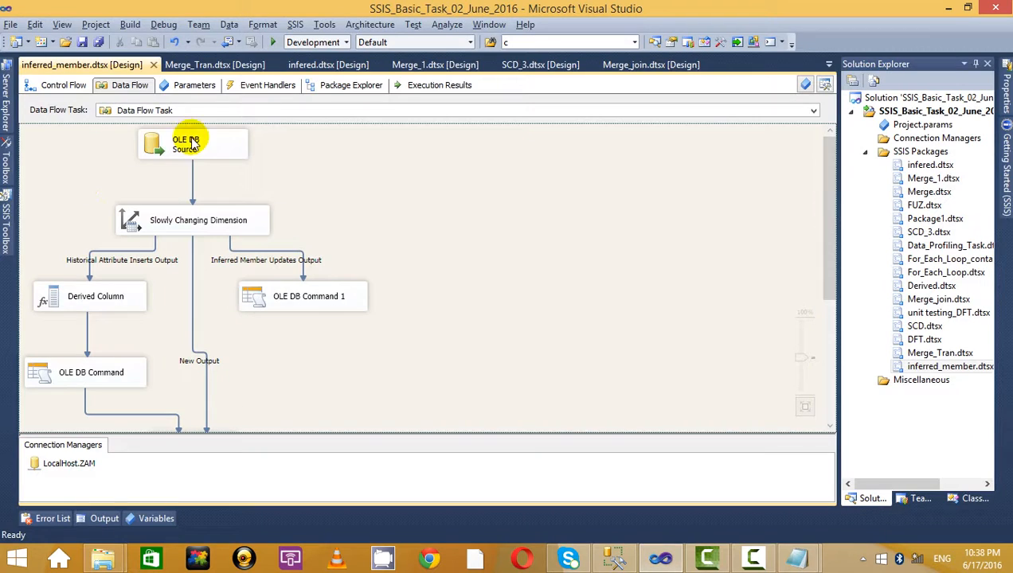
left_click(613, 558)
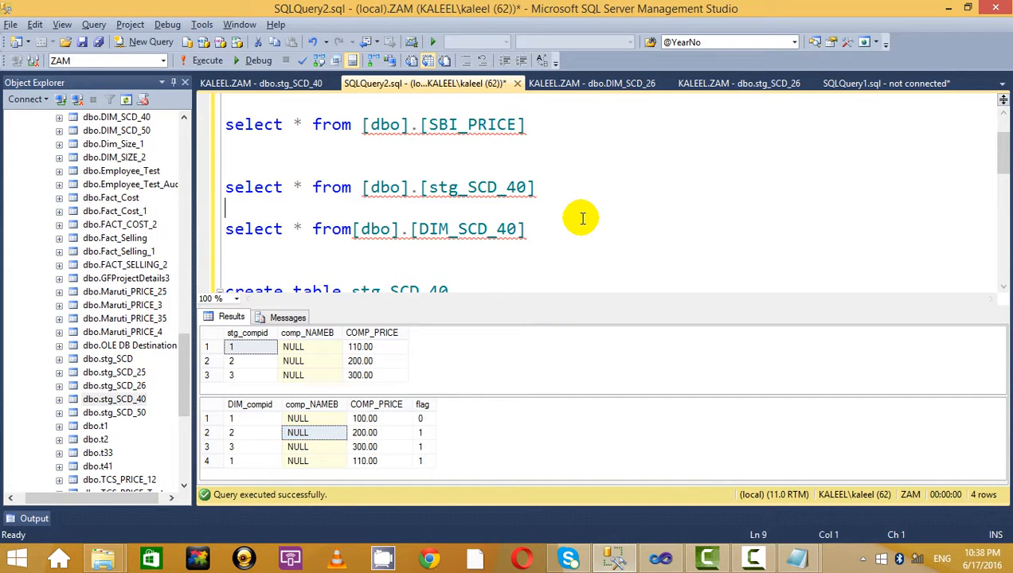
key("ctrl+r")
left_click(308, 148)
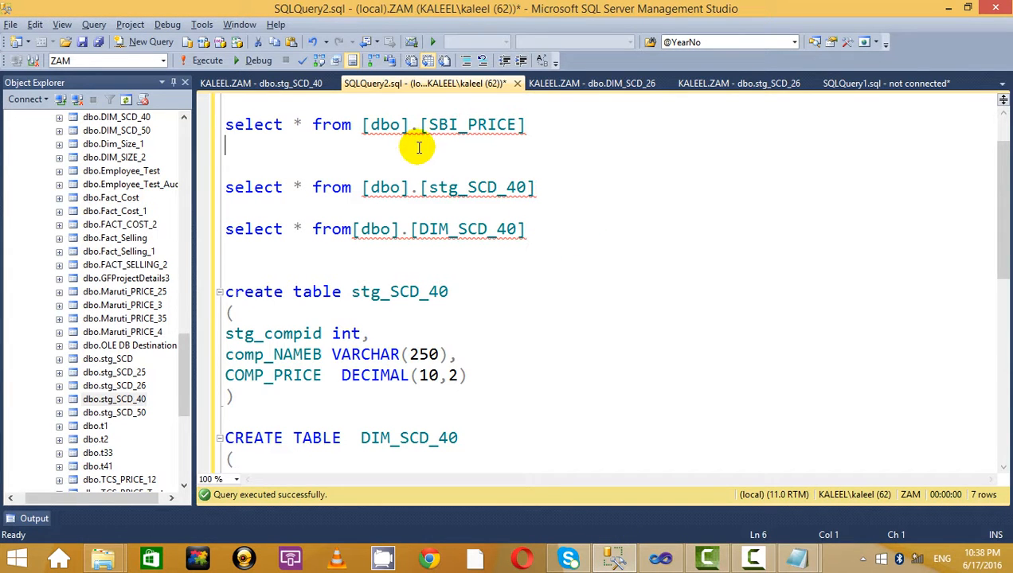
left_click(267, 83)
left_click(446, 85)
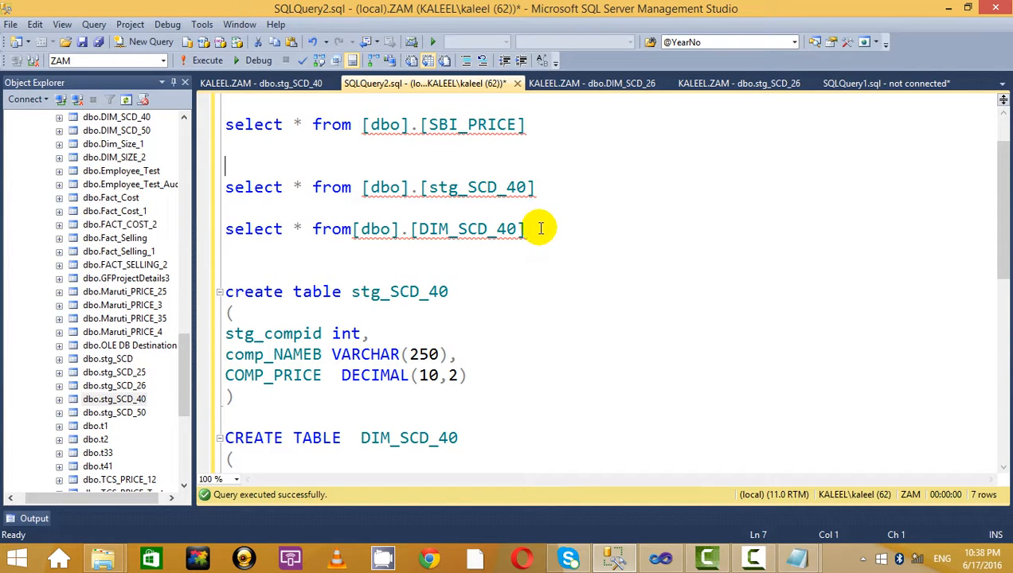
left_click_drag(566, 234, 191, 187)
left_click(205, 60)
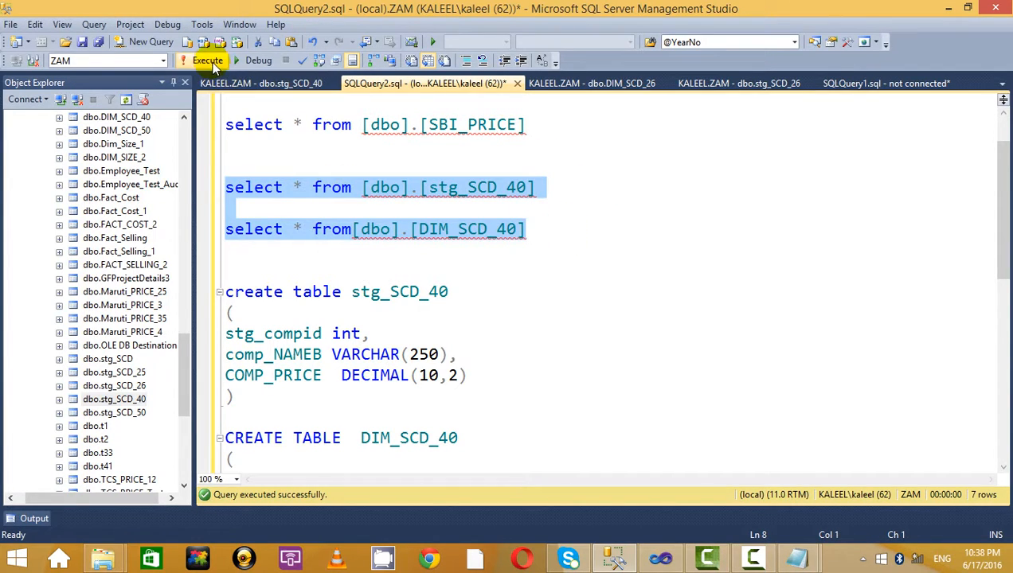
Add a delete statement for [dbo].[DIM_SCD_40] below the two select queries
left_click(521, 227)
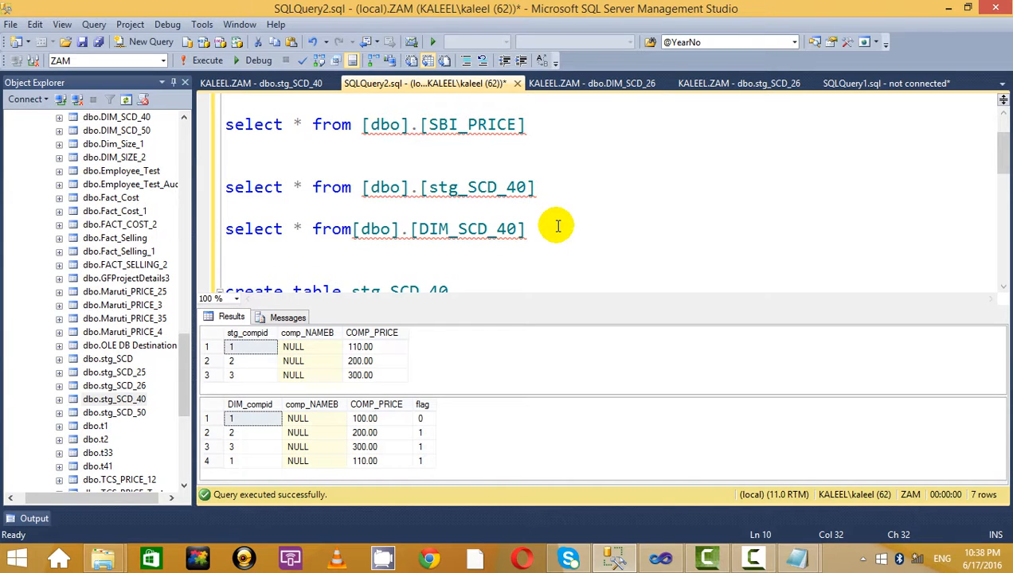
key("Return")
key("Return")
key("Return")
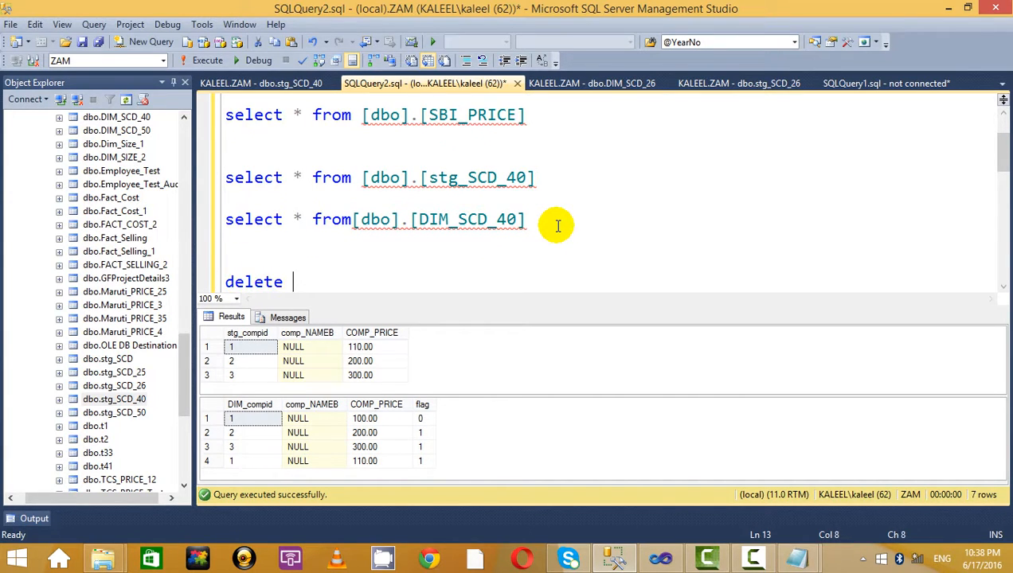
key("ctrl+r")
left_click_drag(558, 213, 311, 220)
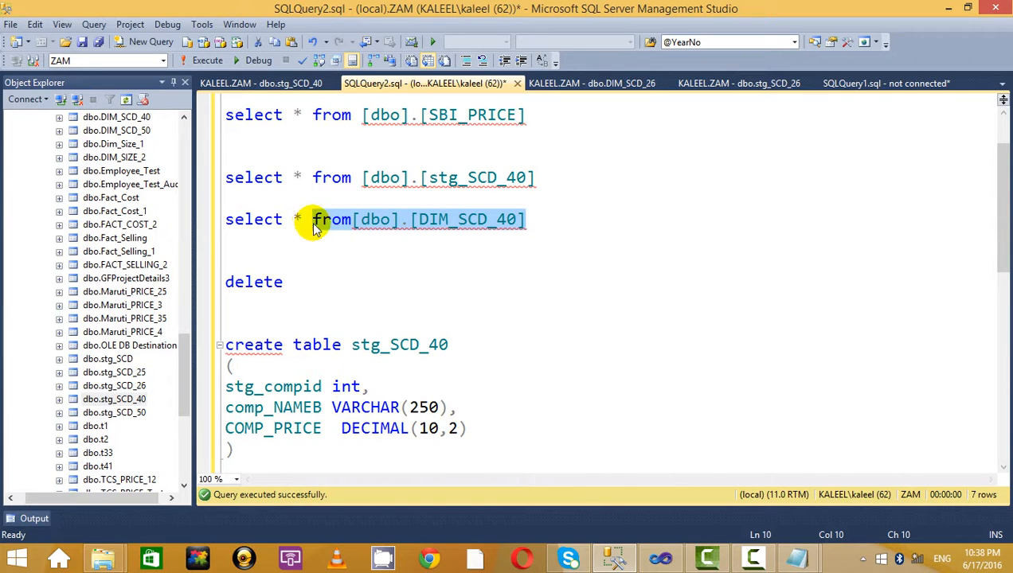
key("ctrl+c")
left_click(334, 280)
key("ctrl+v")
Execute the DIM_SCD_40 delete statement and put a space between from and the table name
left_click_drag(542, 281, 104, 279)
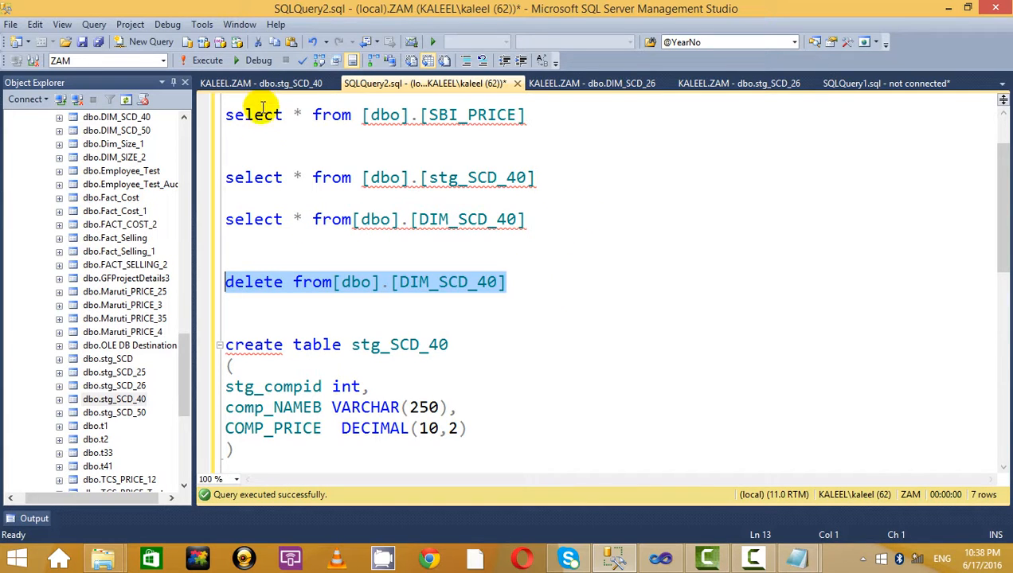
left_click(213, 60)
left_click(588, 239)
key("ctrl+r")
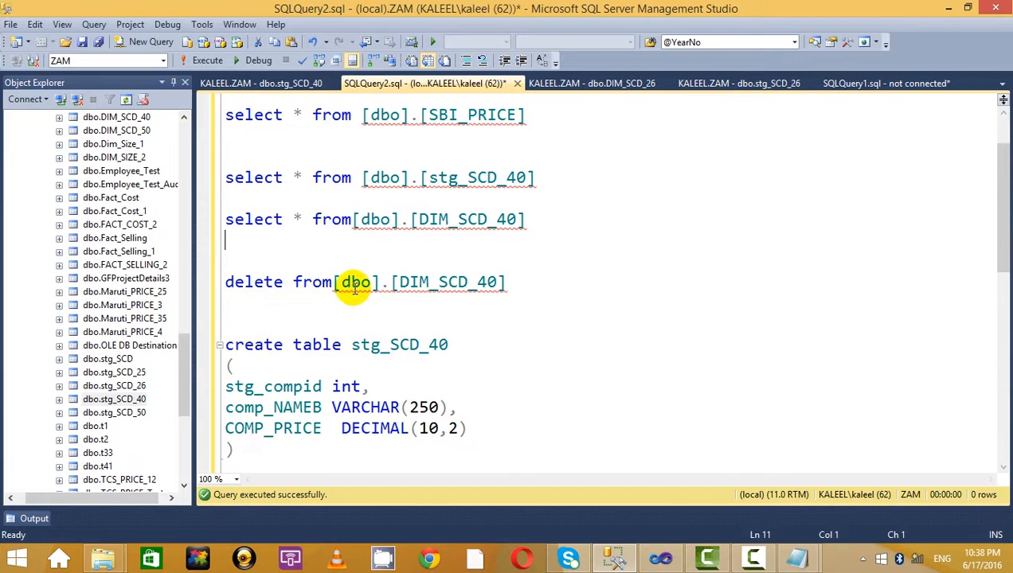
left_click(333, 282)
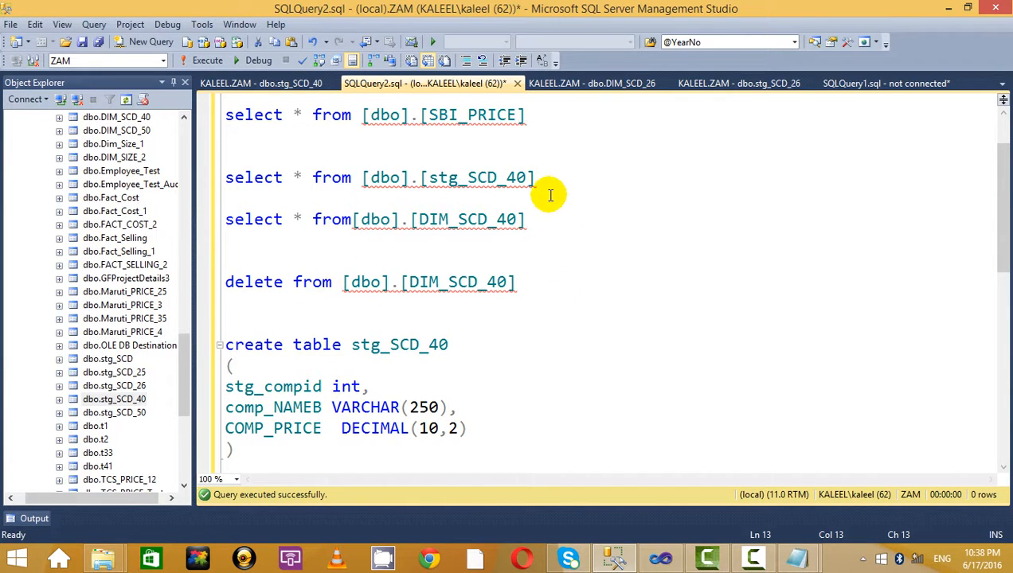
Query stg_SCD_40 on its own and execute the corrected delete statement on DIM_SCD_40
left_click_drag(550, 195, 127, 179)
left_click(209, 61)
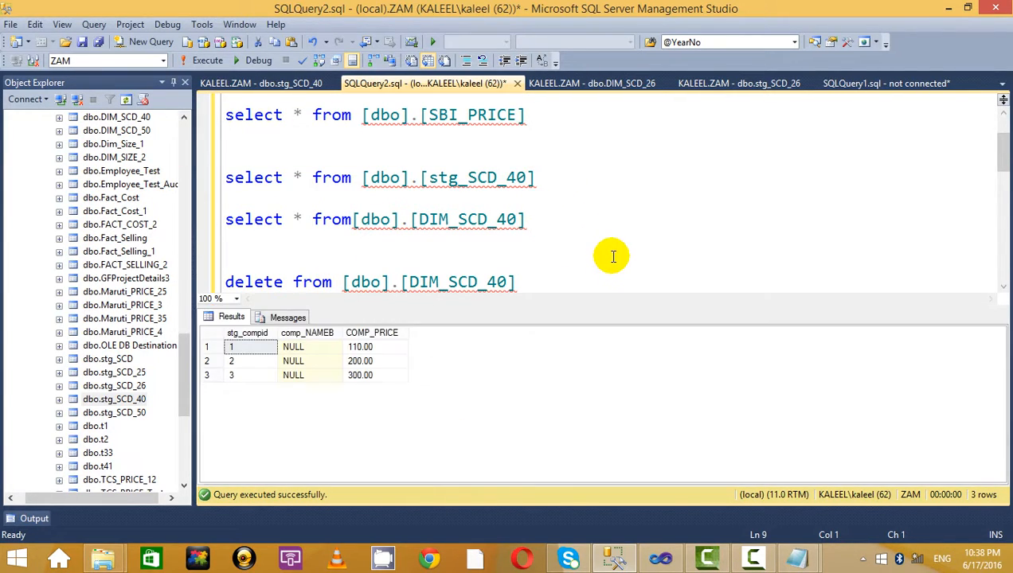
key("ctrl+r")
left_click_drag(606, 281, 176, 262)
left_click(203, 60)
left_click(564, 213)
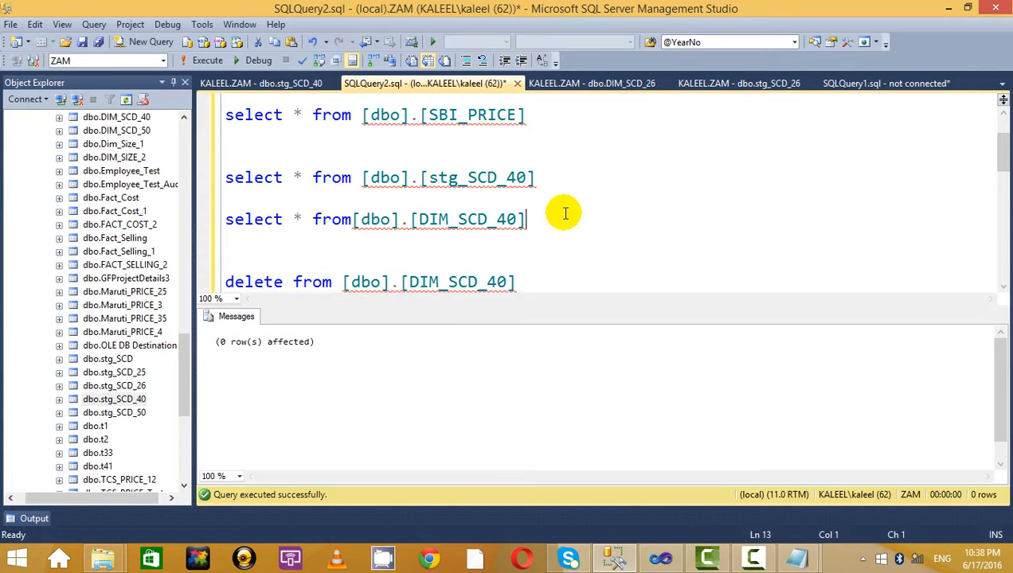
Run both select queries together to check the staging and dimension tables after the deletion
key("ctrl+r")
left_click_drag(577, 221, 185, 181)
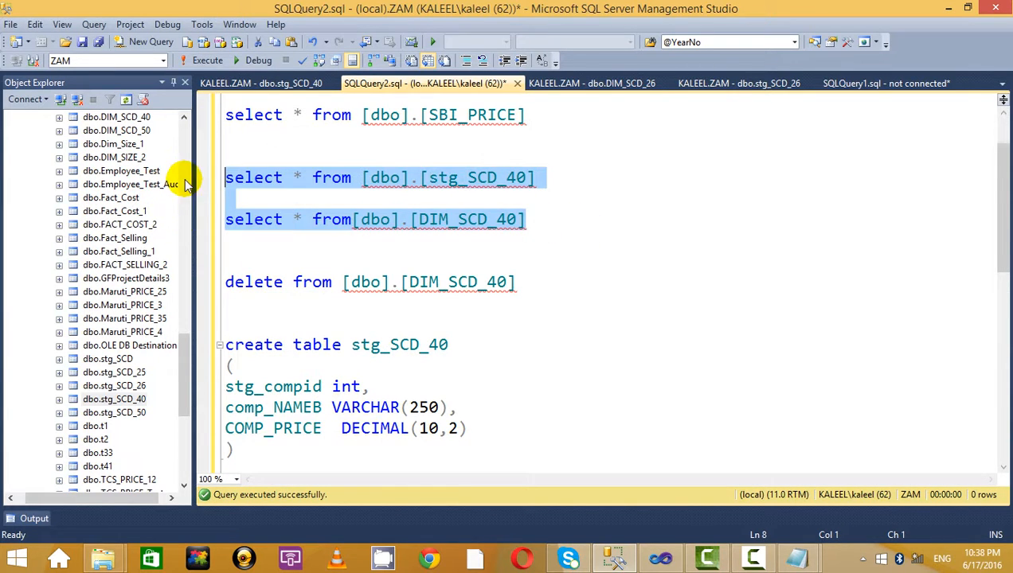
left_click(200, 62)
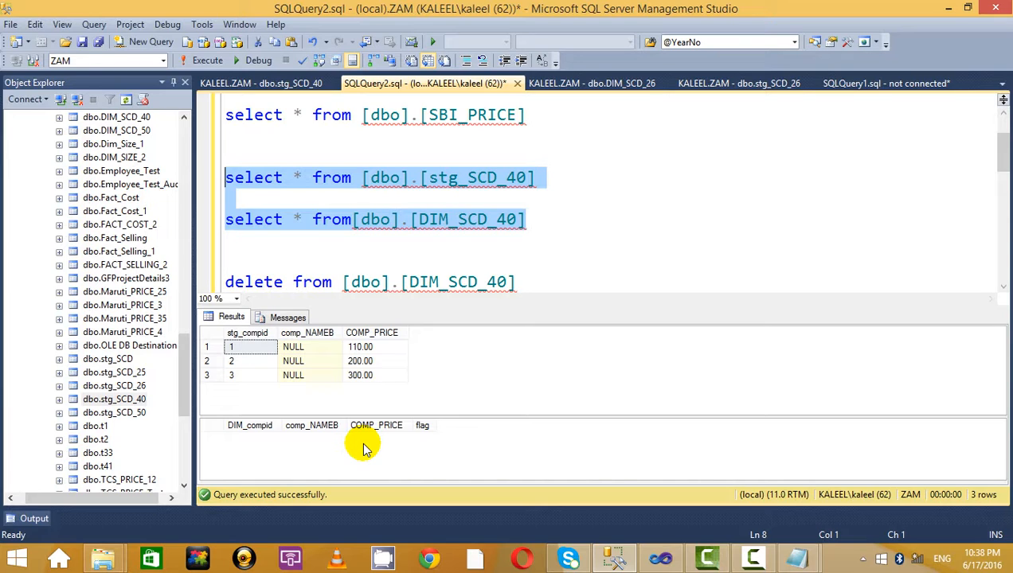
key("ctrl+r")
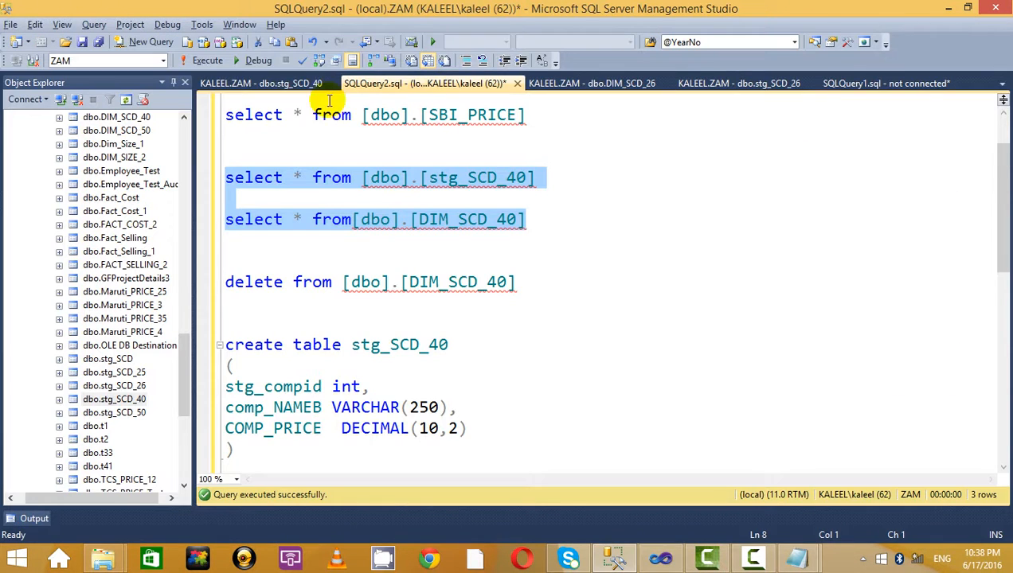
Open the rows of the stg_SCD_40 table for editing and view its staged data
left_click(287, 84)
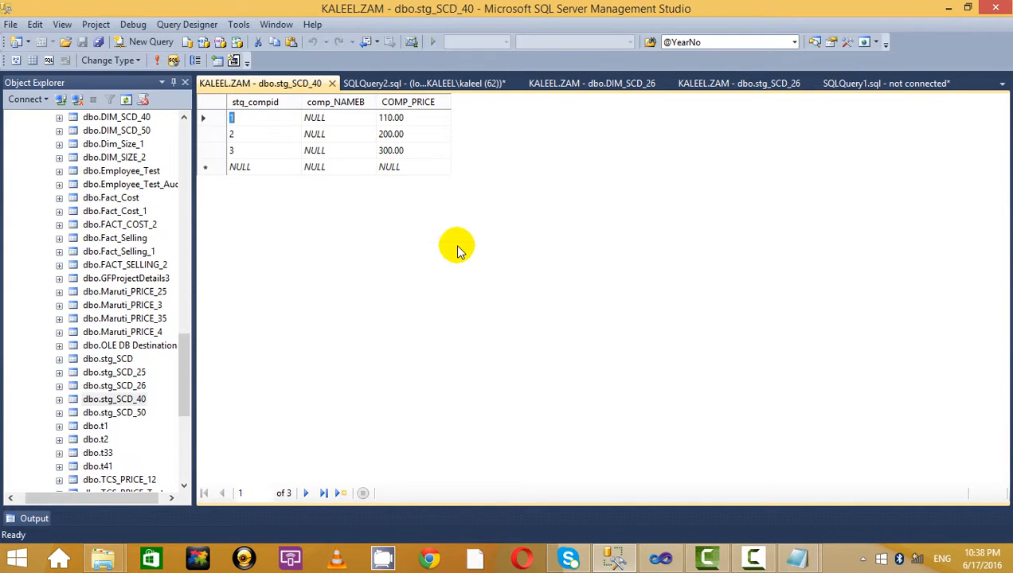
right_click(134, 398)
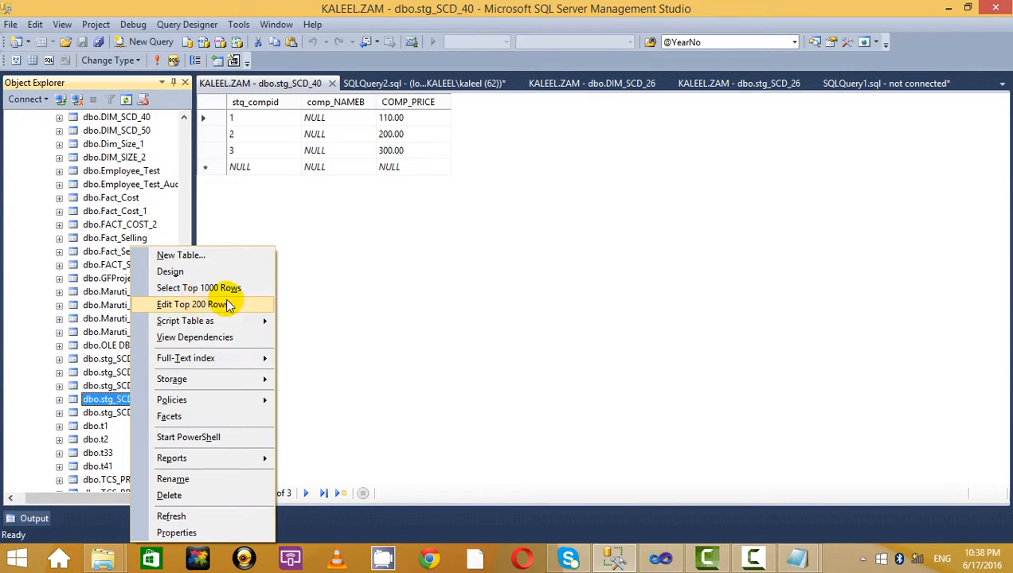
left_click(199, 305)
left_click_drag(186, 358, 191, 306)
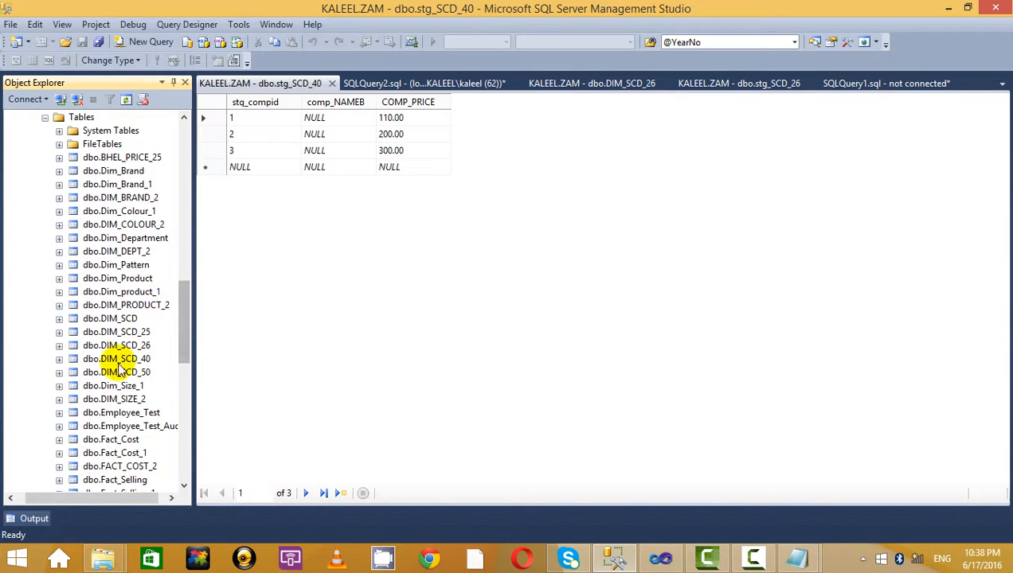
left_click(126, 345)
left_click(128, 358)
right_click(129, 359)
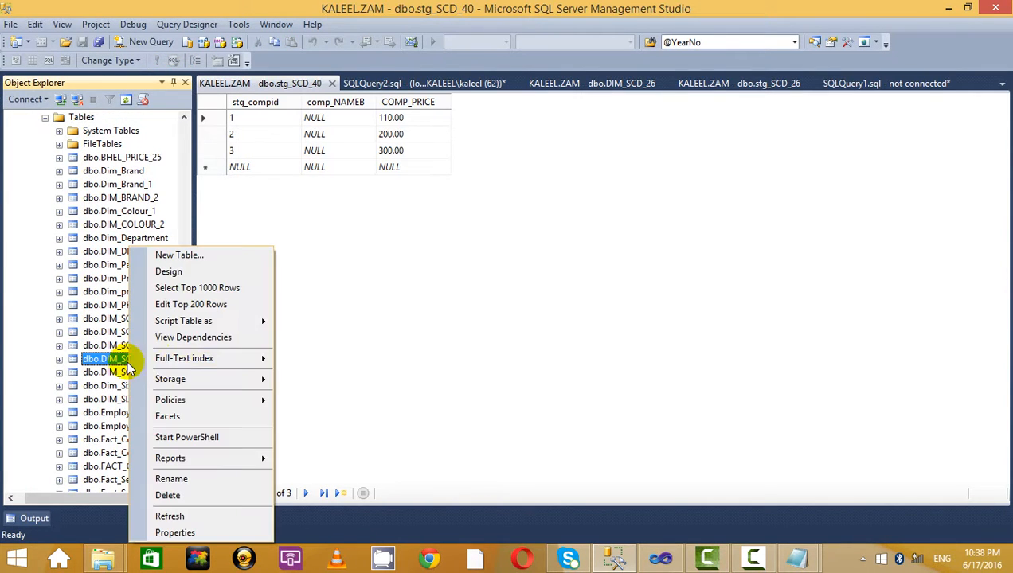
left_click(192, 306)
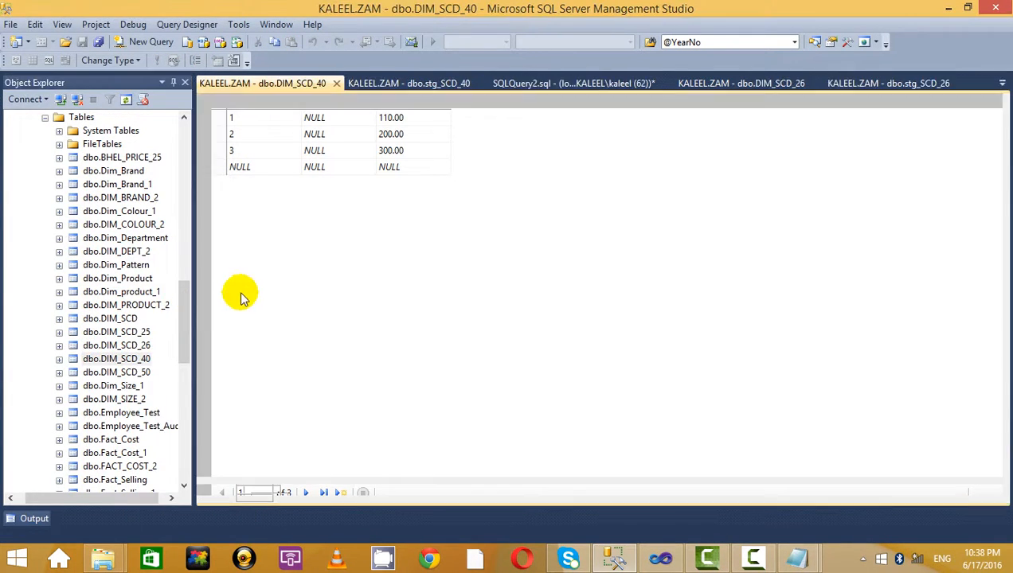
left_click(338, 84)
Open the design of the DIM_SCD_40 table and add a nullable column named inferred with data type bit
left_click(126, 358)
right_click(126, 359)
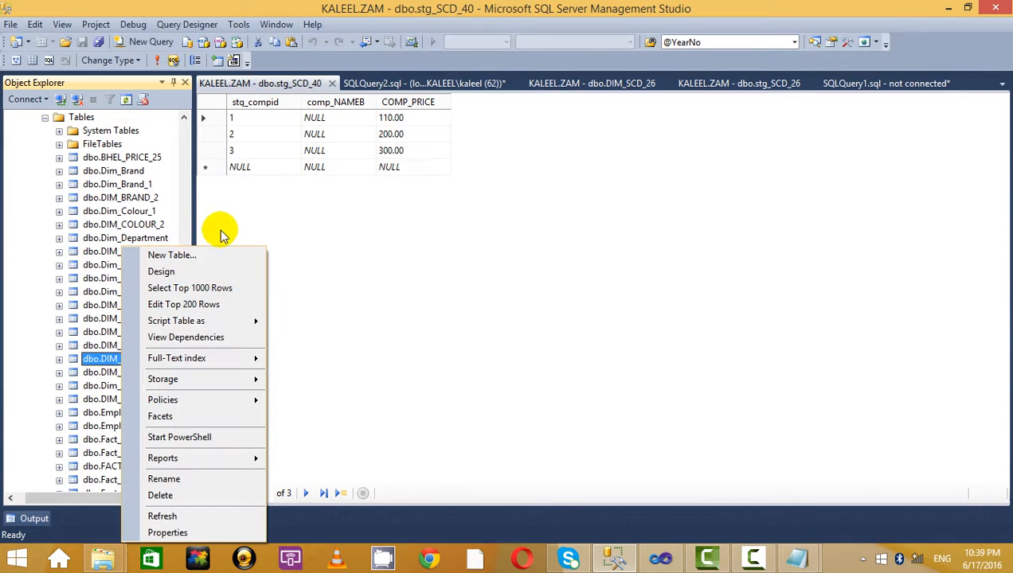
left_click(212, 272)
left_click(255, 187)
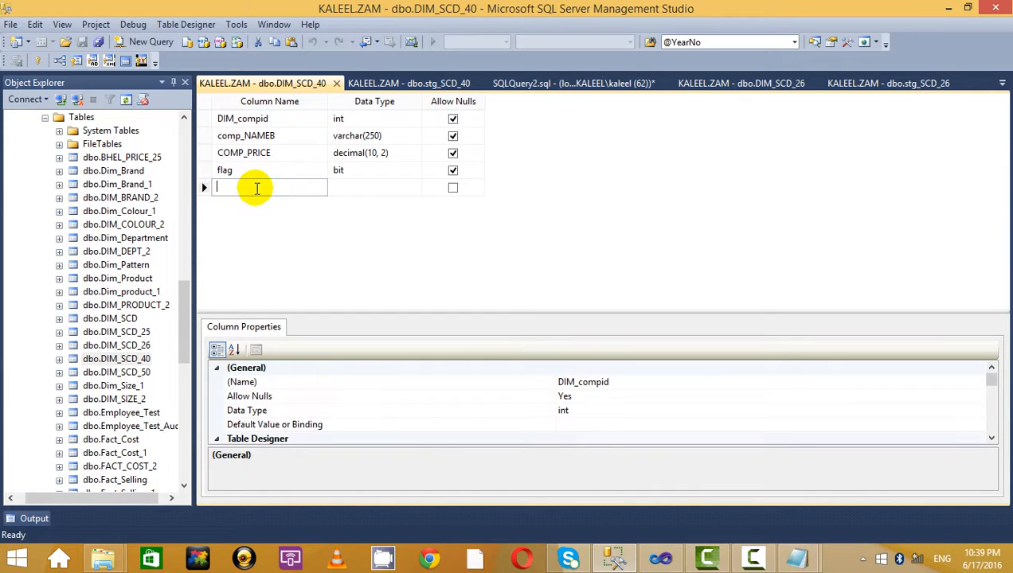
type("infer")
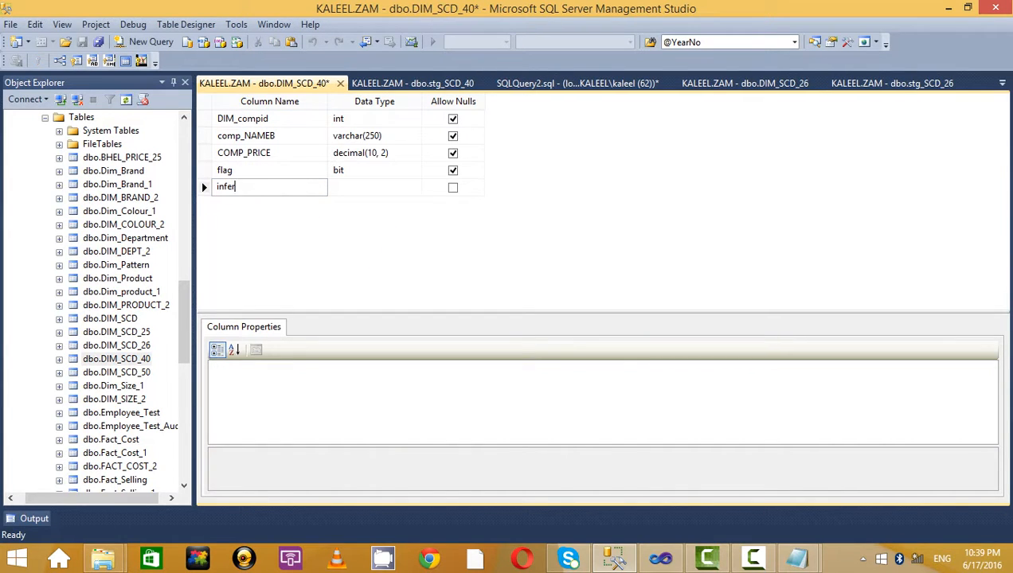
type("red")
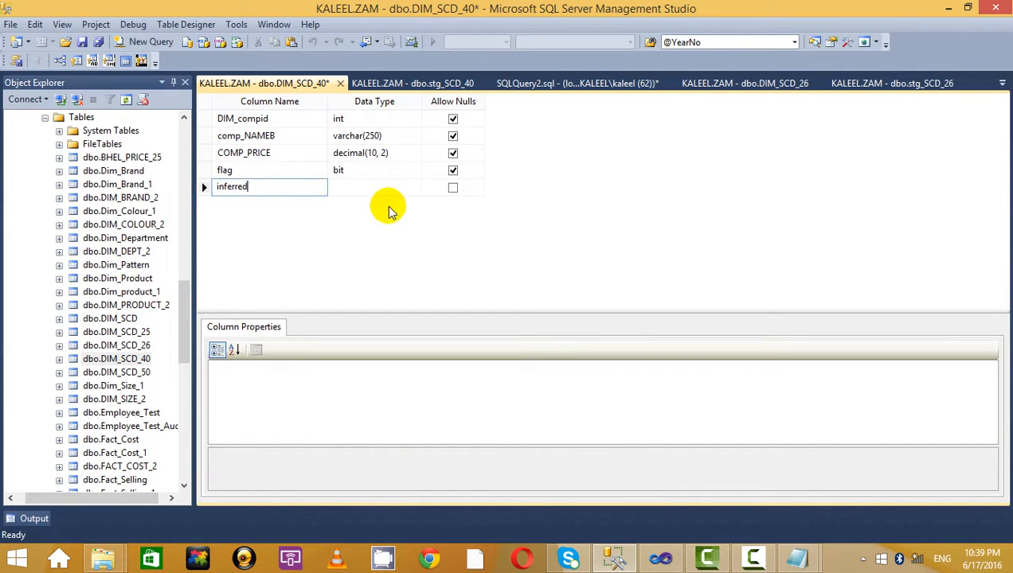
left_click(387, 186)
left_click_drag(387, 186, 219, 187)
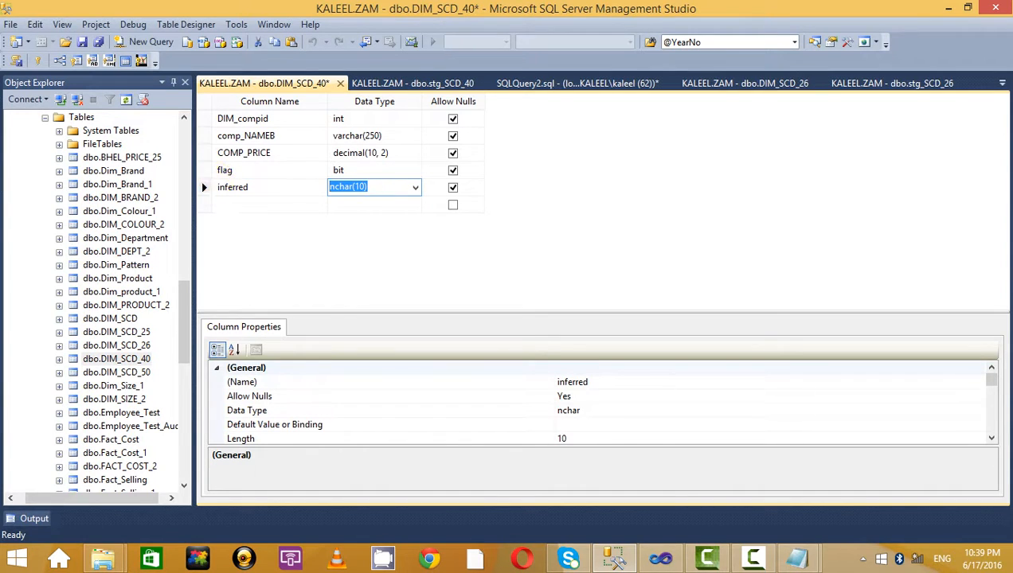
left_click(558, 192)
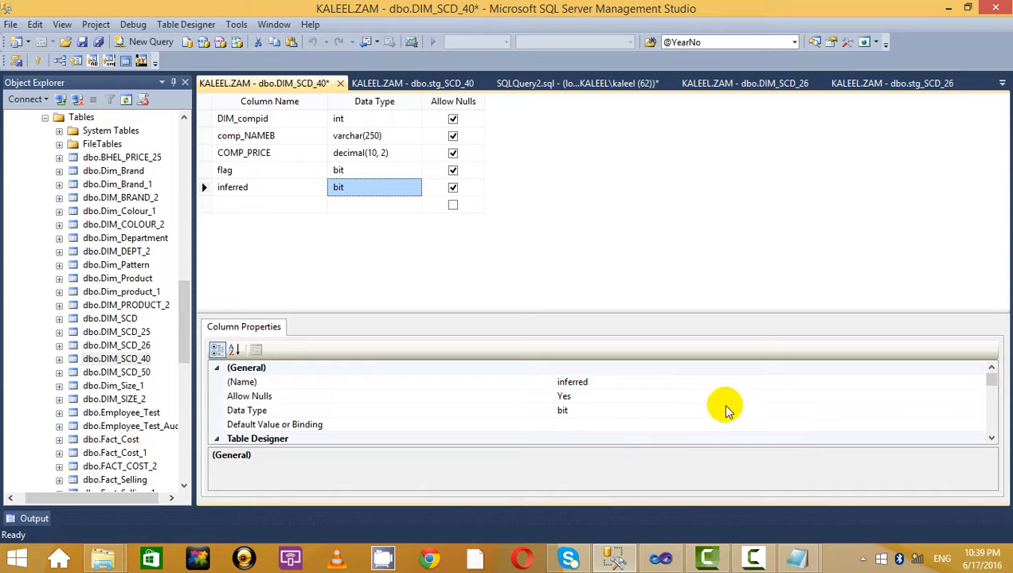
Set the inferred column's default value to 1, save the DIM_SCD_40 design, and return to the stg_SCD_40 rows
left_click(328, 426)
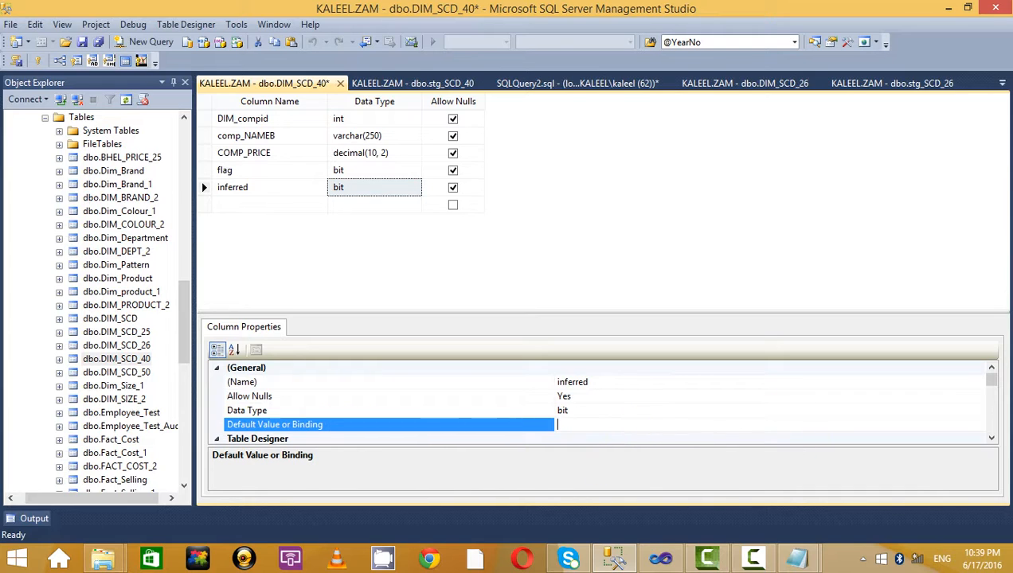
left_click(650, 413)
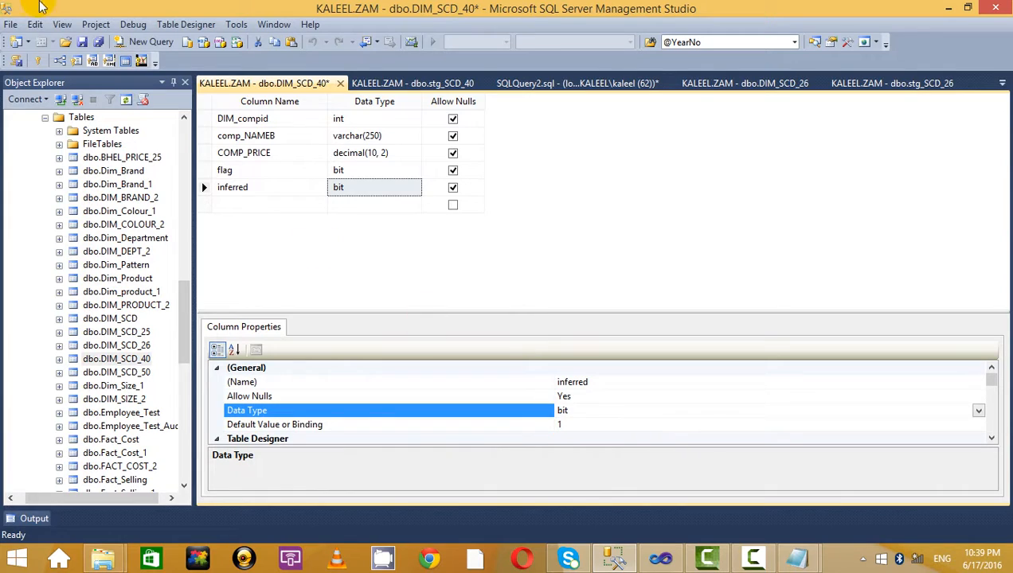
left_click(86, 42)
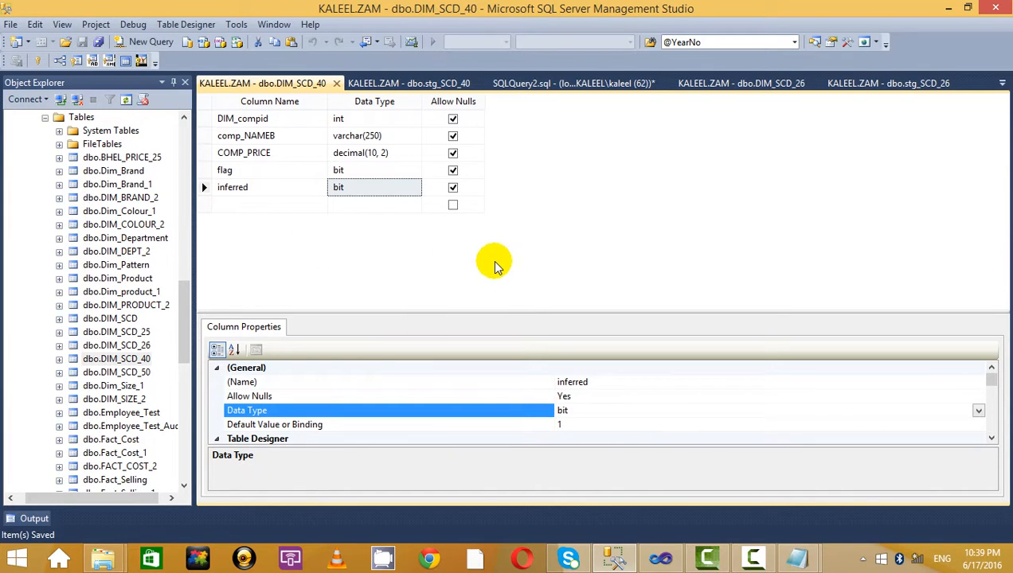
left_click(375, 188)
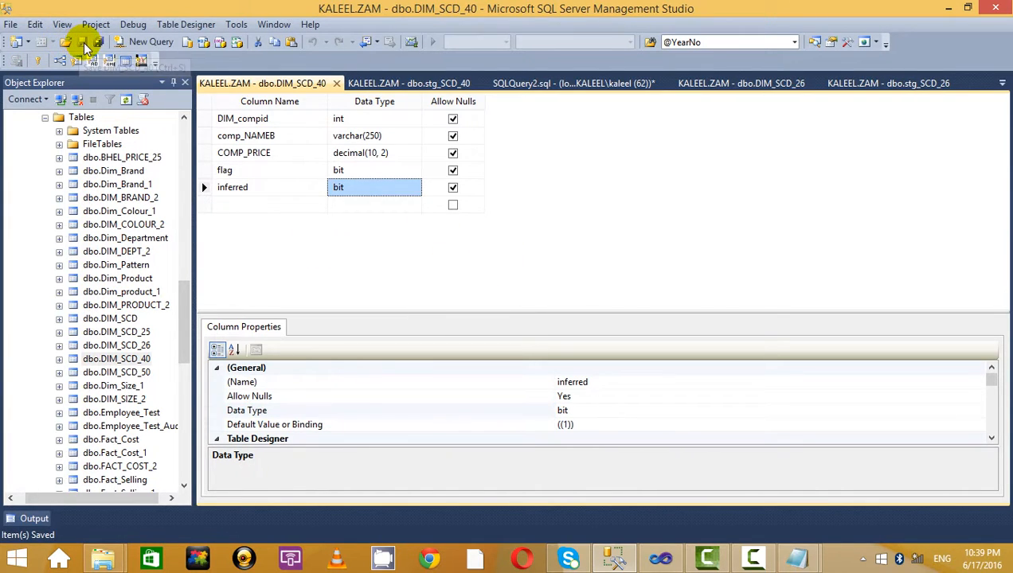
left_click(462, 86)
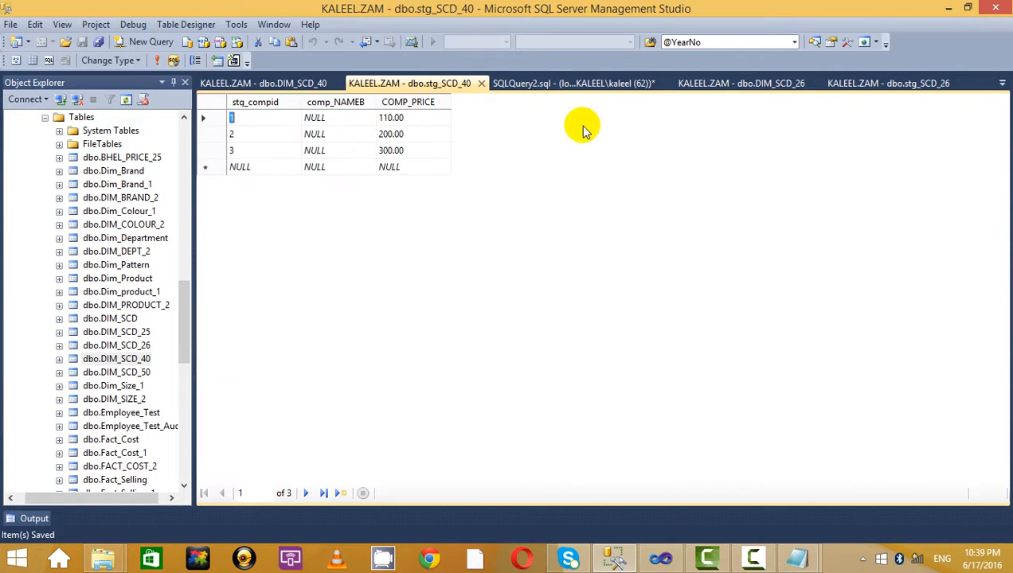
Run the select queries on stg_SCD_40 and DIM_SCD_40 together to check the staged rows and the dimension table's columns
left_click(574, 82)
left_click(597, 132)
left_click_drag(528, 224, 225, 177)
left_click(201, 61)
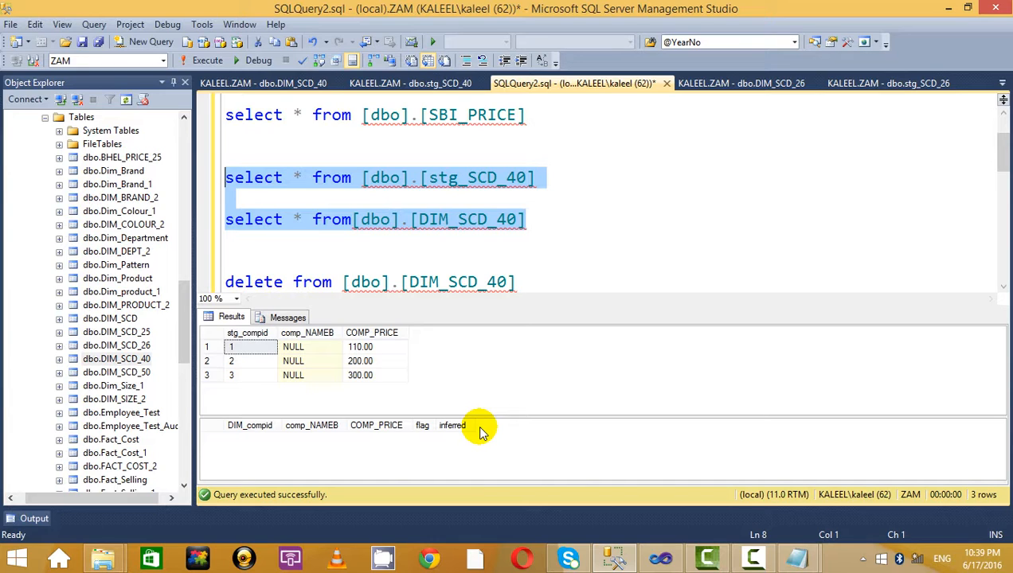
key("ctrl+r")
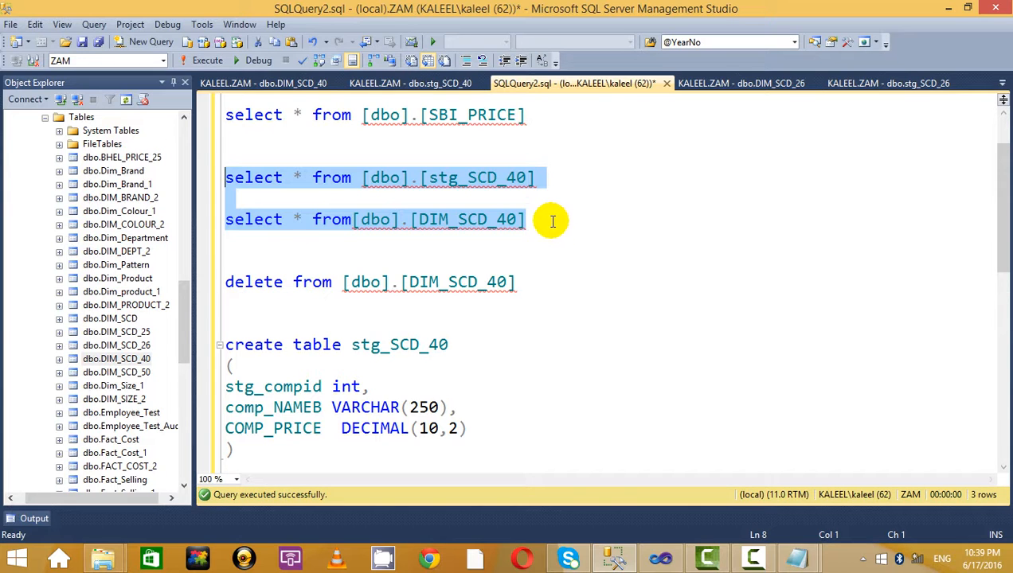
left_click_drag(588, 237, 205, 184)
left_click(204, 60)
left_click(721, 253)
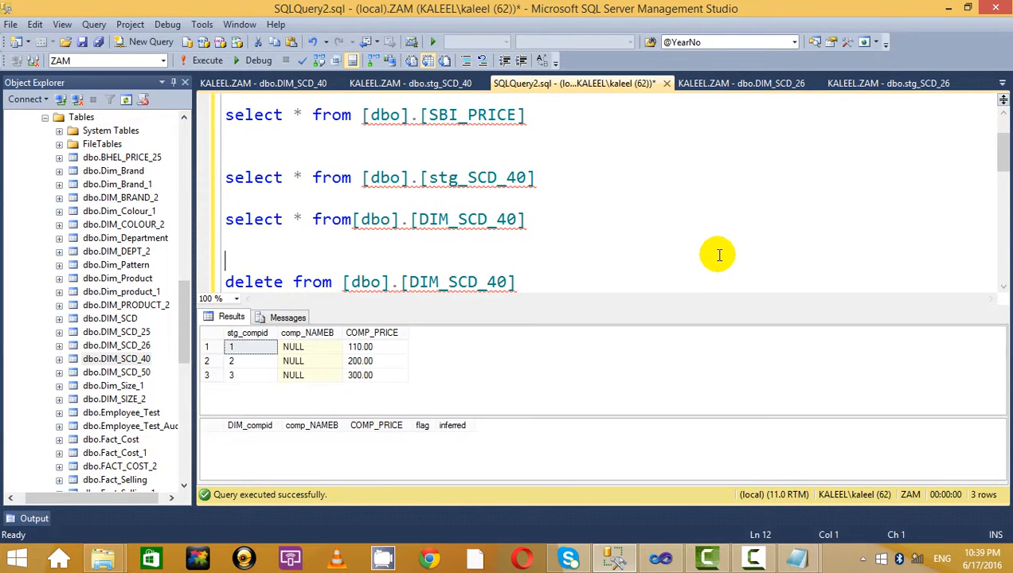
key("ctrl+r")
Switch to Visual Studio and review the control flow and data flow of the inferred_member.dtsx package
key("alt+Tab")
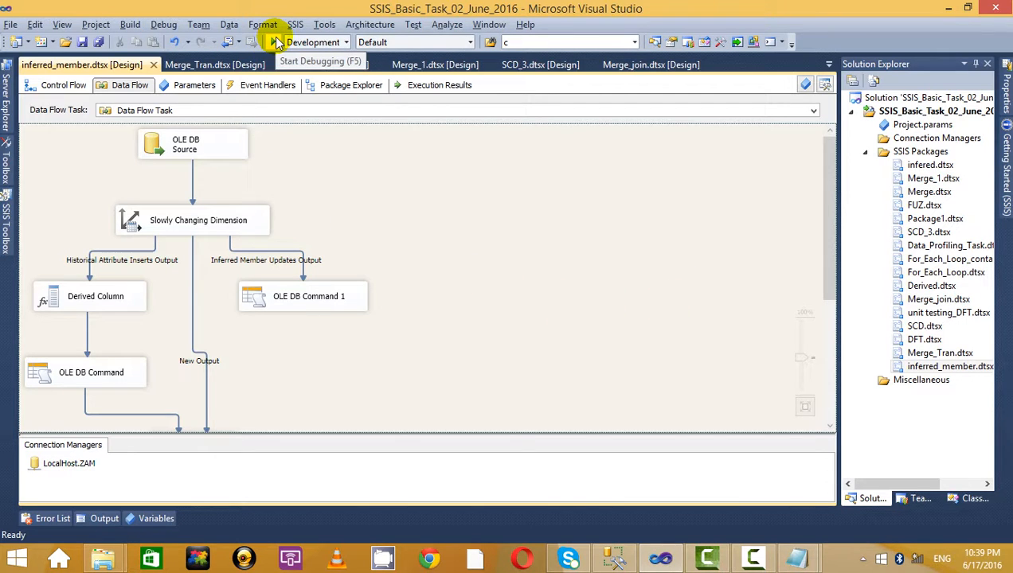
left_click(64, 85)
double_click(344, 182)
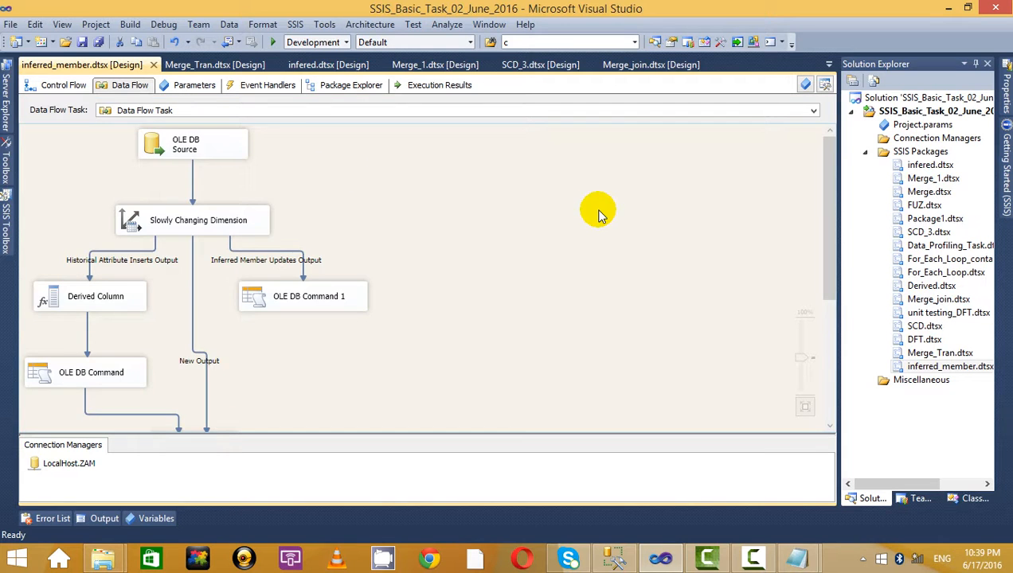
scroll(594, 206, "down", 4)
scroll(580, 227, "up", 4)
Switch back to Management Studio and rerun both select queries to recheck the staging and dimension tables before the load
left_click(613, 558)
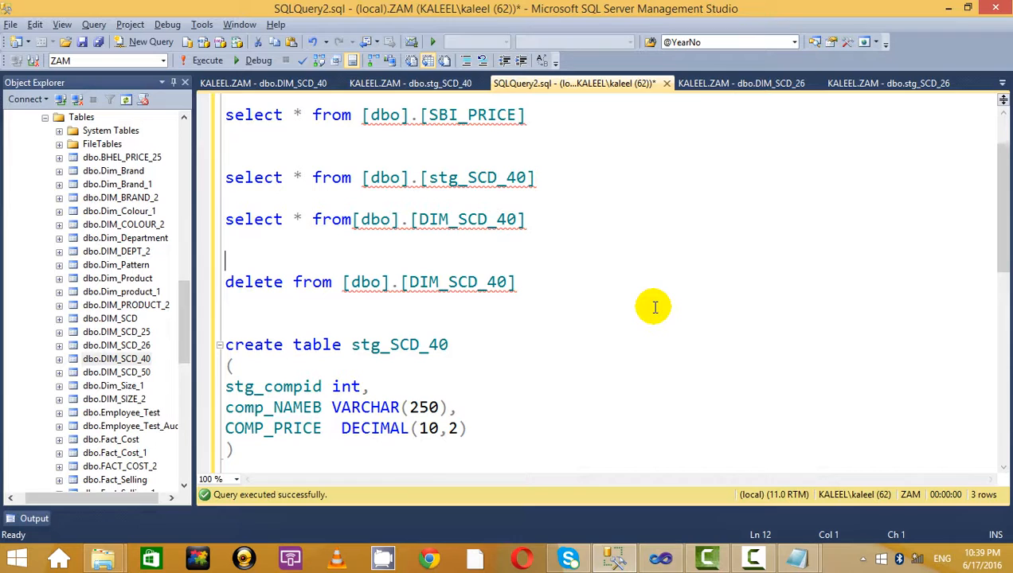
left_click_drag(581, 219, 166, 160)
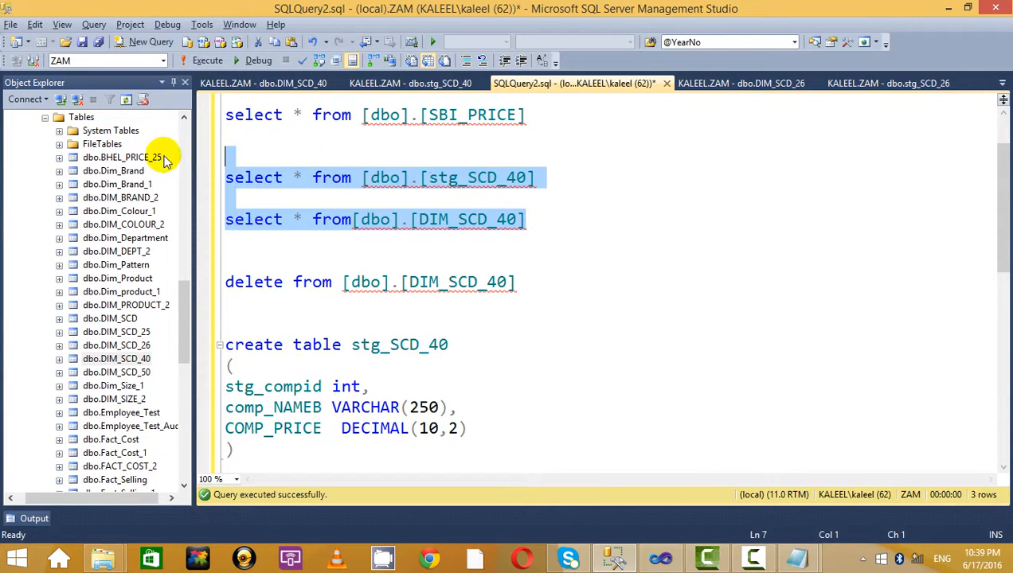
left_click(191, 64)
key("ctrl+r")
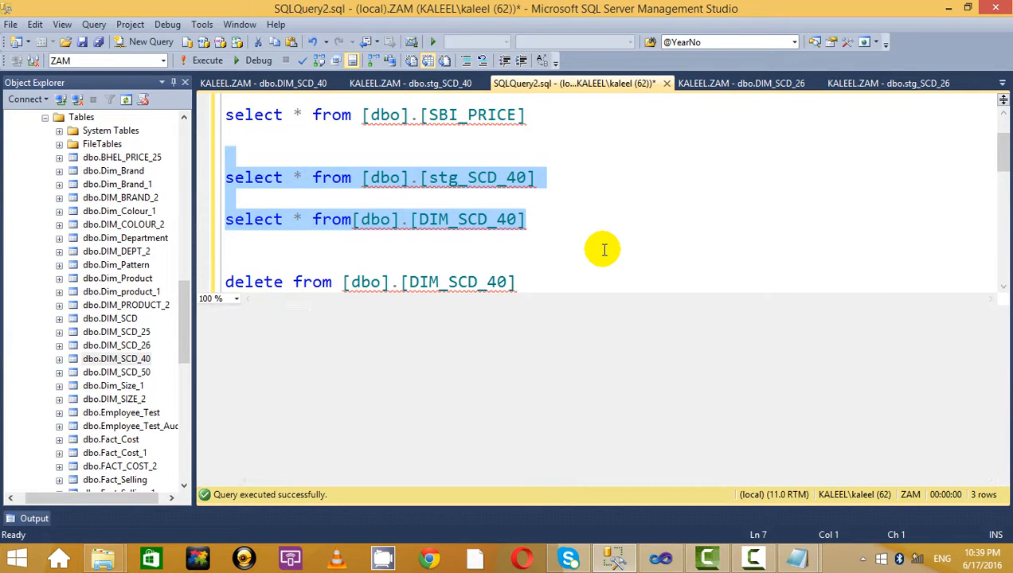
left_click(604, 249)
Switch to Visual Studio, execute the inferred_member.dtsx package, check the data flow down to the insert destination, and stop debugging
key("alt+Tab")
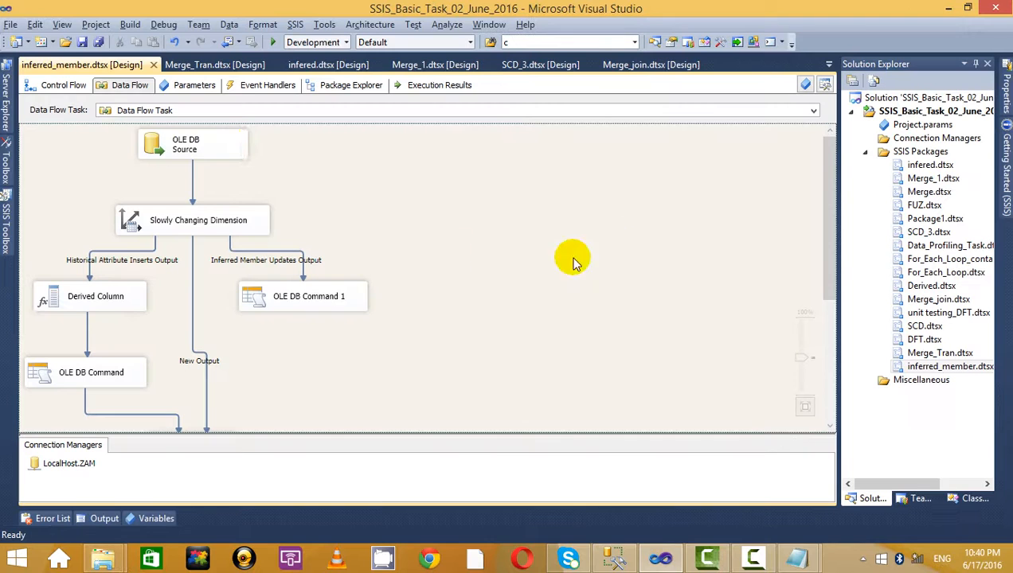
left_click(272, 42)
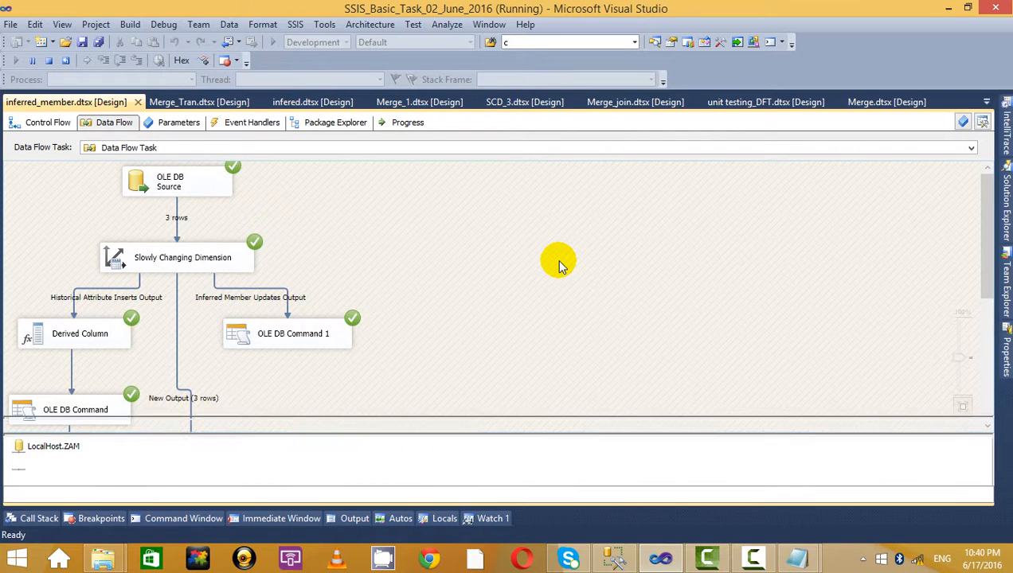
scroll(556, 258, "down", 5)
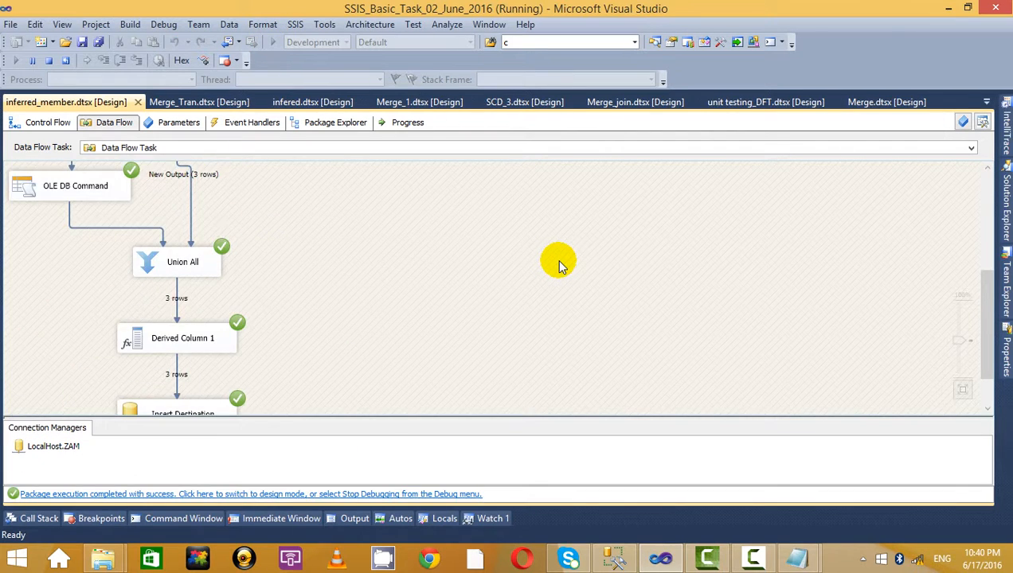
left_click(48, 61)
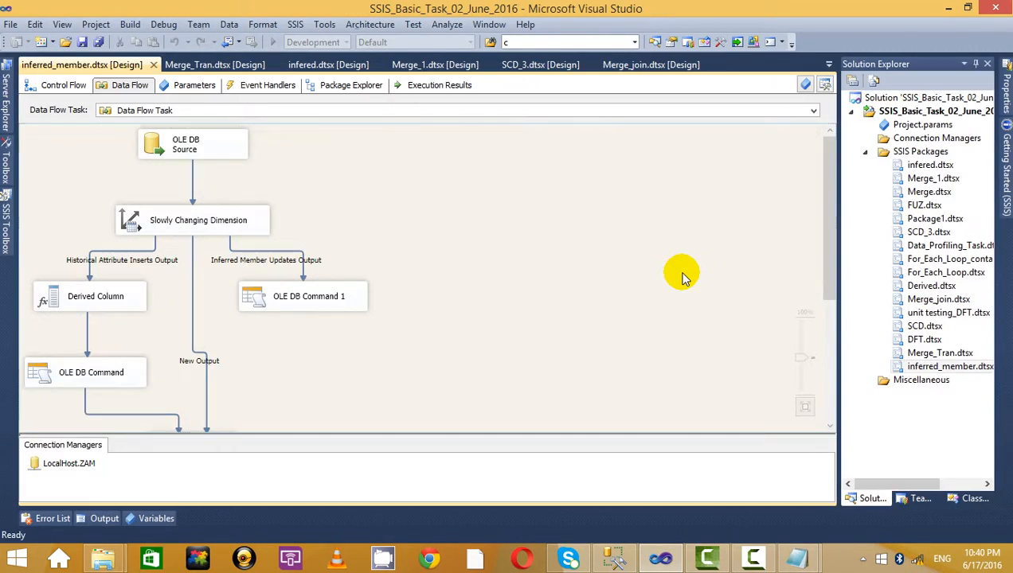
Switch to Management Studio and run both select queries to compare the staged rows with the rows loaded into DIM_SCD_40
key("alt+Tab")
left_click_drag(561, 217, 77, 177)
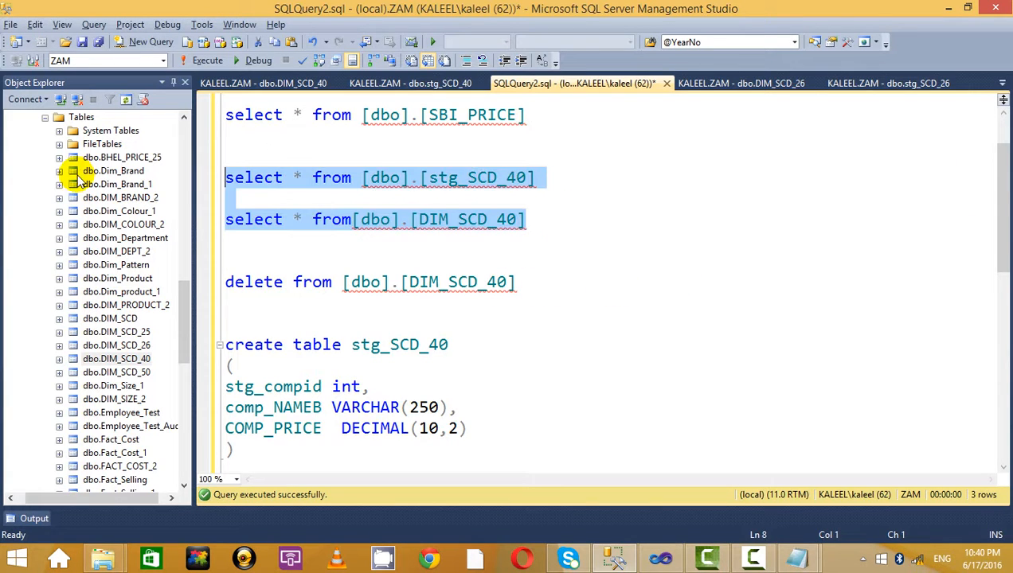
left_click(203, 60)
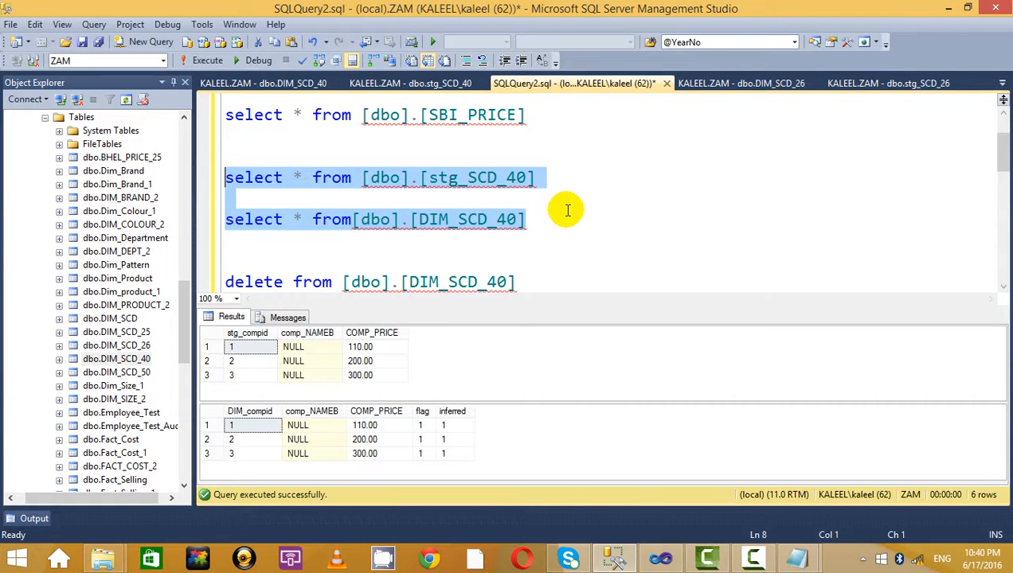
key("ctrl+r")
Open the rows of the DIM_SCD_40 table for editing, check the flag and inferred values, and close the rows view
left_click(323, 85)
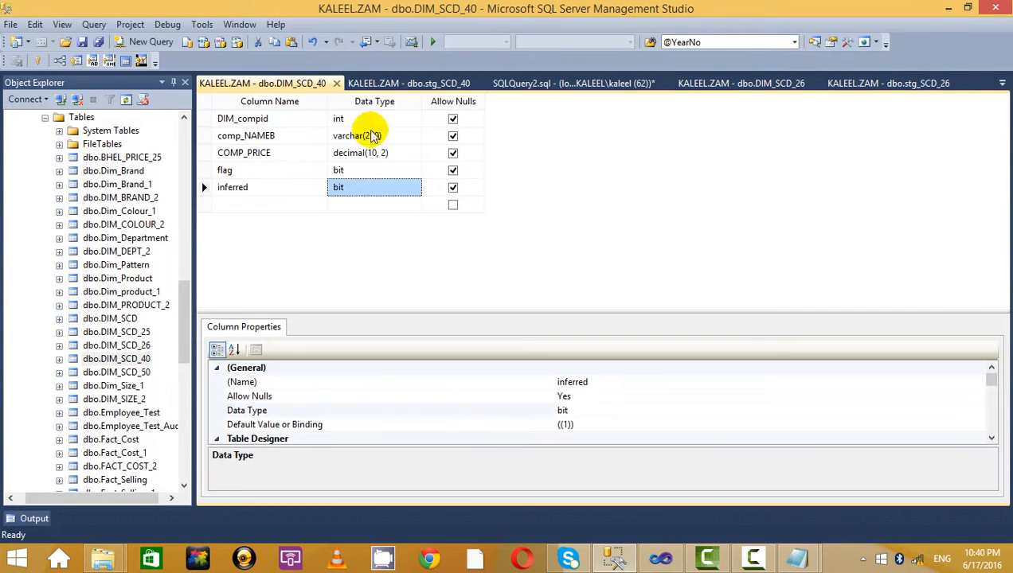
left_click(408, 85)
left_click(573, 85)
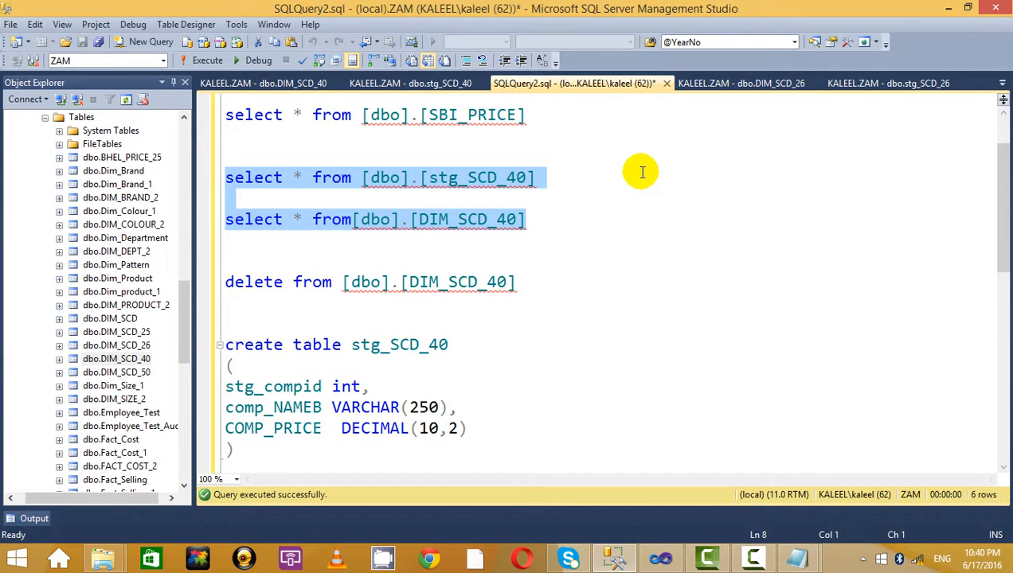
left_click(414, 84)
left_click(282, 83)
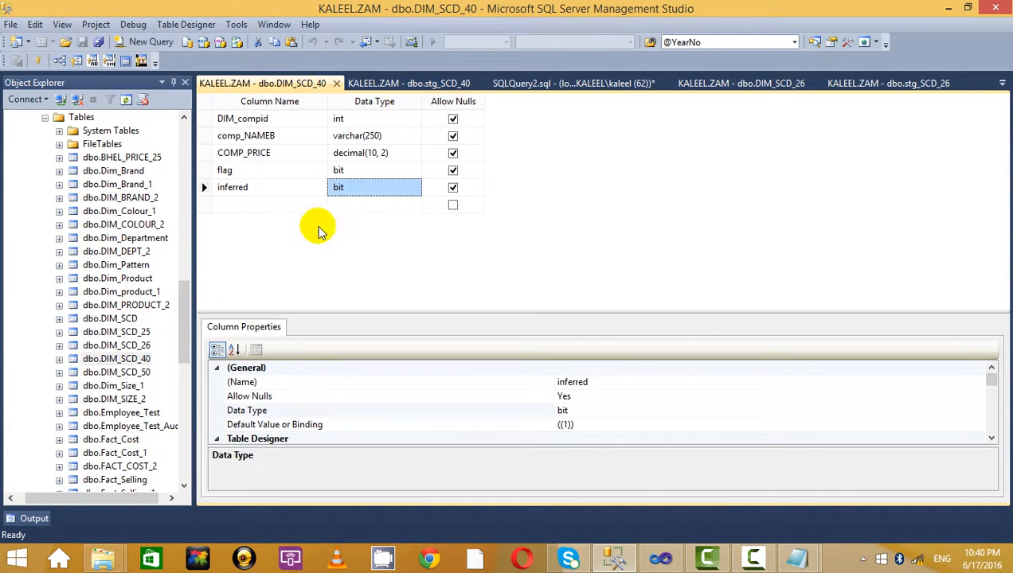
right_click(124, 359)
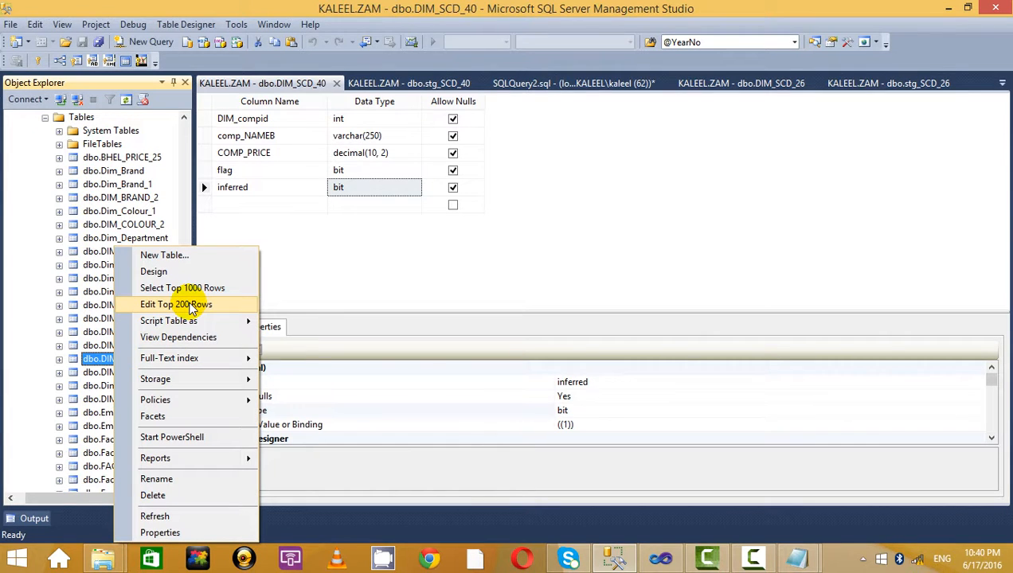
left_click(176, 304)
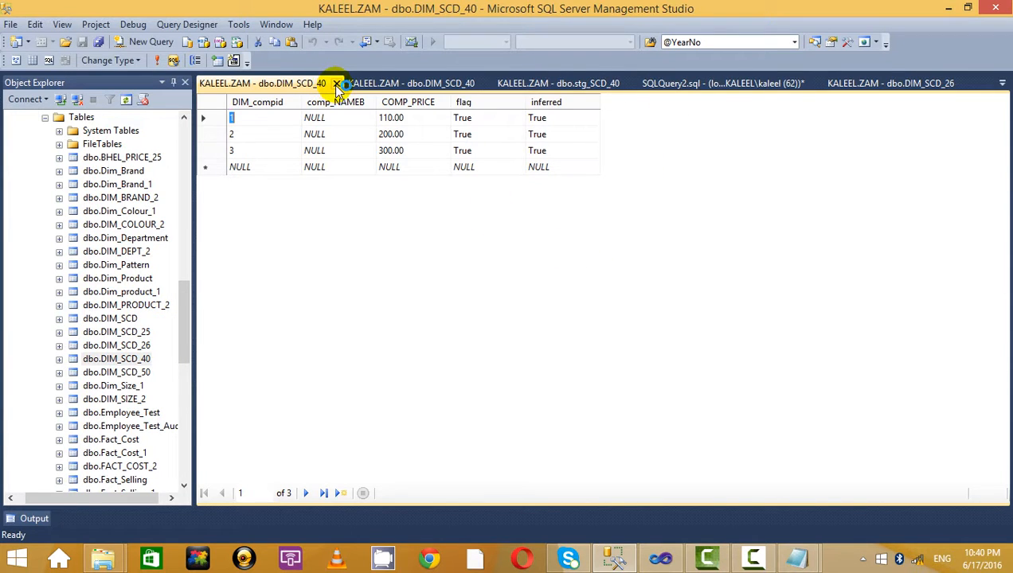
left_click(336, 83)
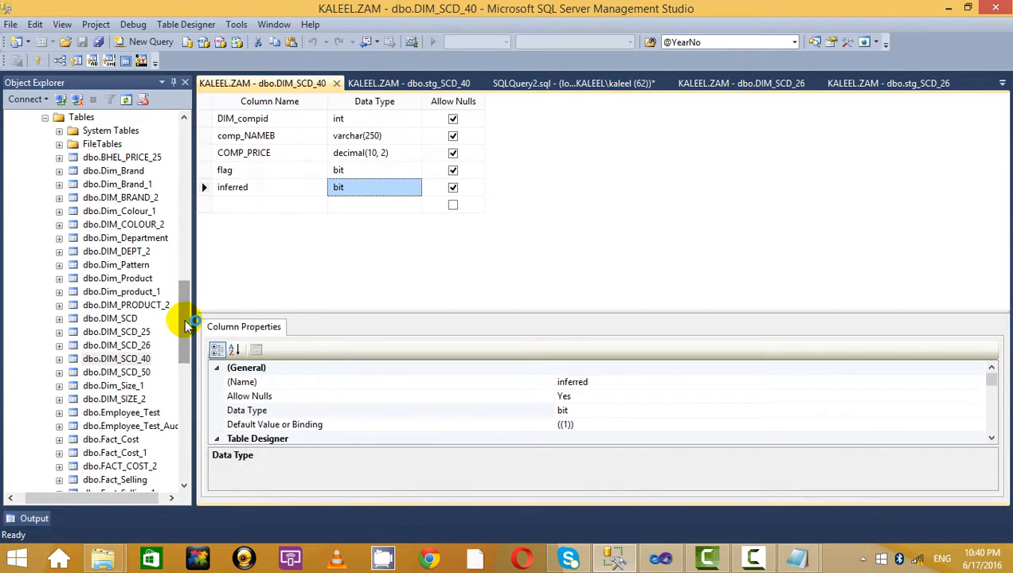
Close the DIM_SCD_40 design and open the rows of the stg_SCD_40 table for editing
left_click_drag(186, 325, 166, 390)
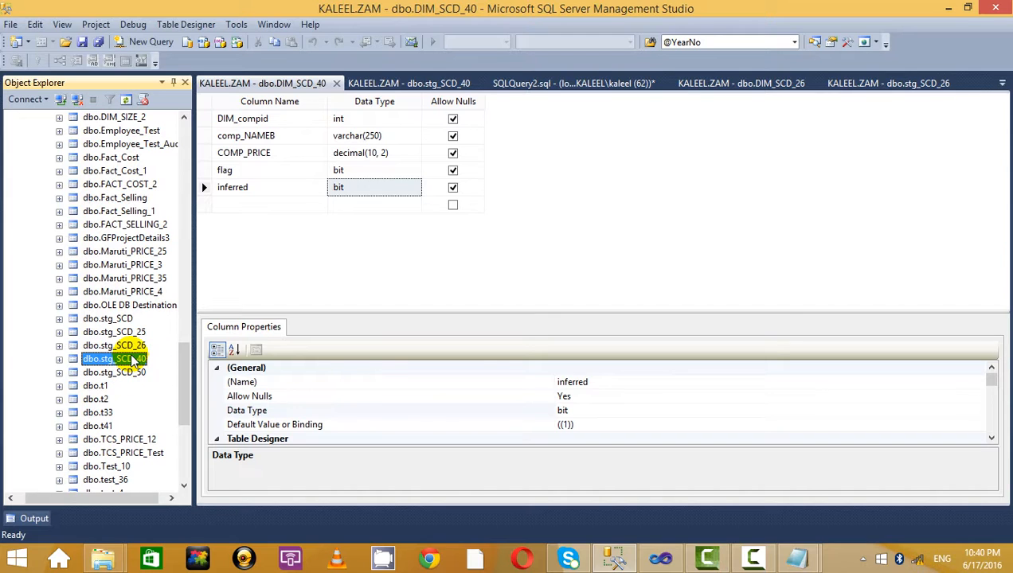
left_click(336, 83)
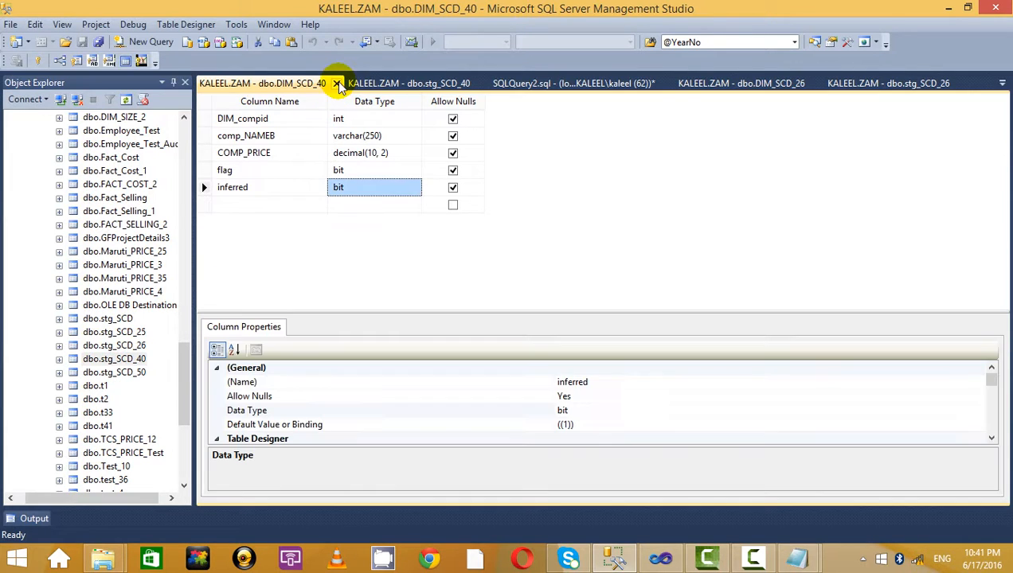
left_click(337, 83)
left_click(115, 359)
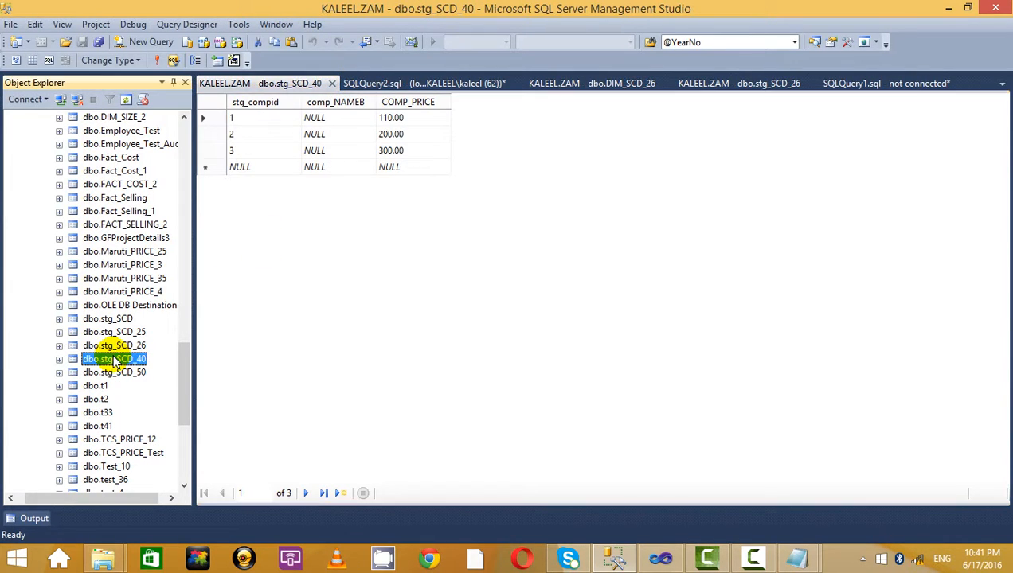
right_click(133, 363)
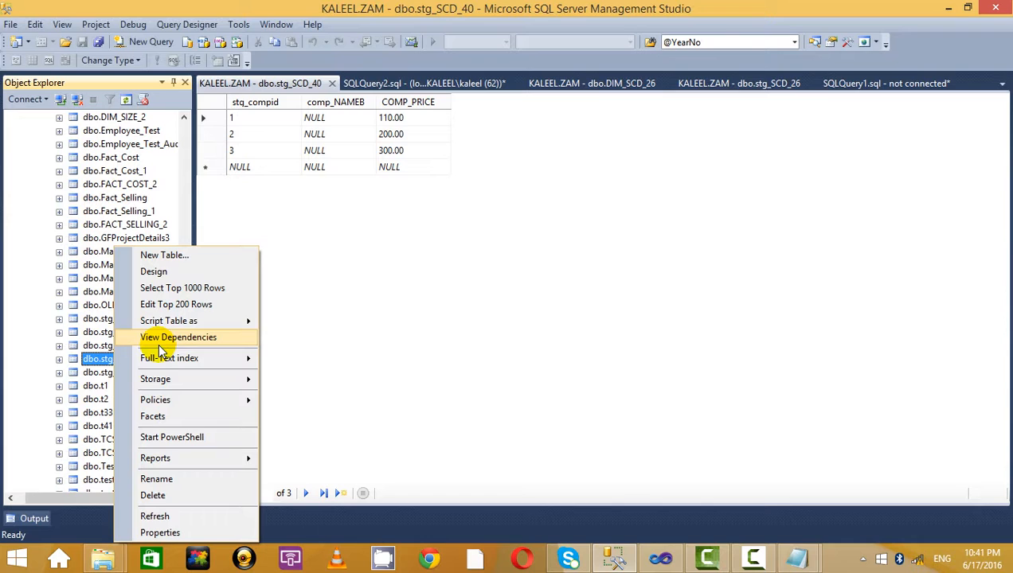
left_click(175, 304)
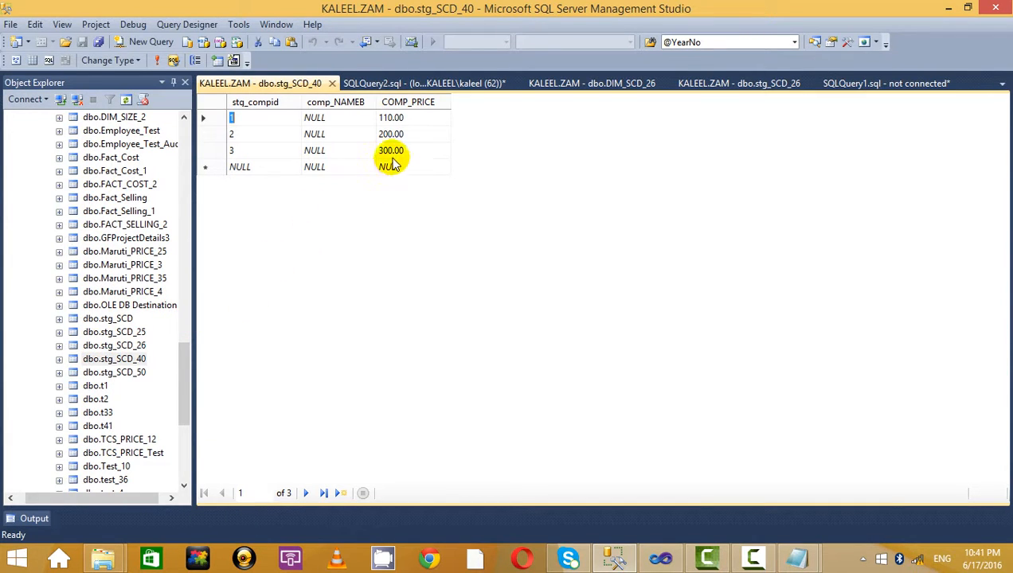
For stg_compid 1 in stg_SCD_40, set COMP_PRICE to 120.00 and comp_NAMEB to TCS
left_click(327, 152)
left_click(336, 134)
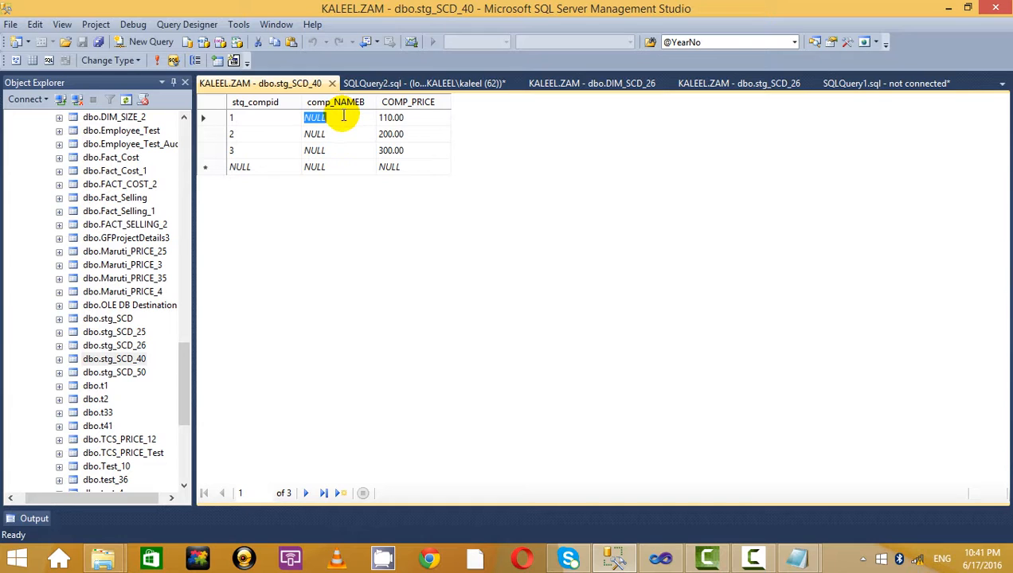
left_click_drag(344, 120, 242, 120)
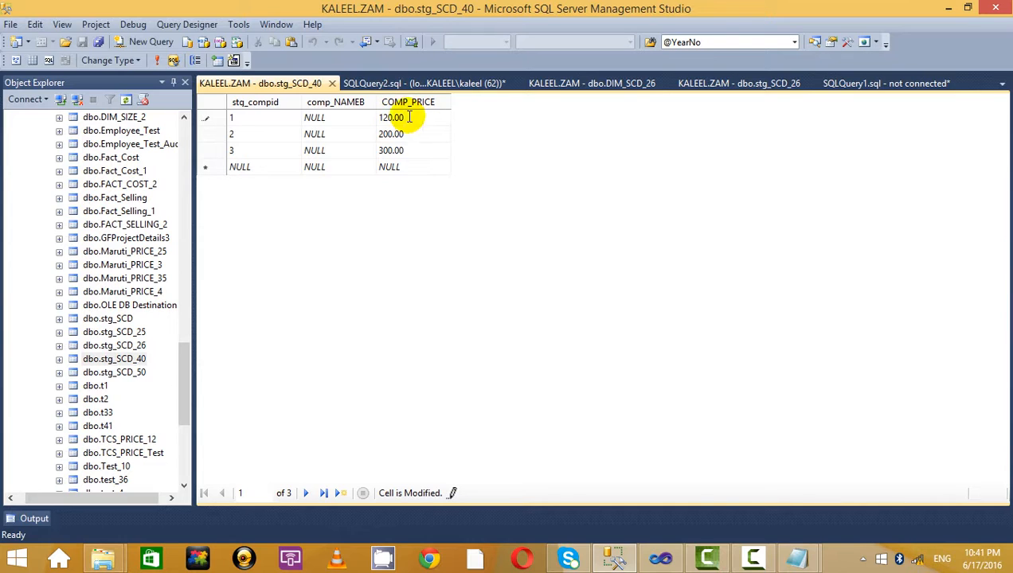
left_click(322, 120)
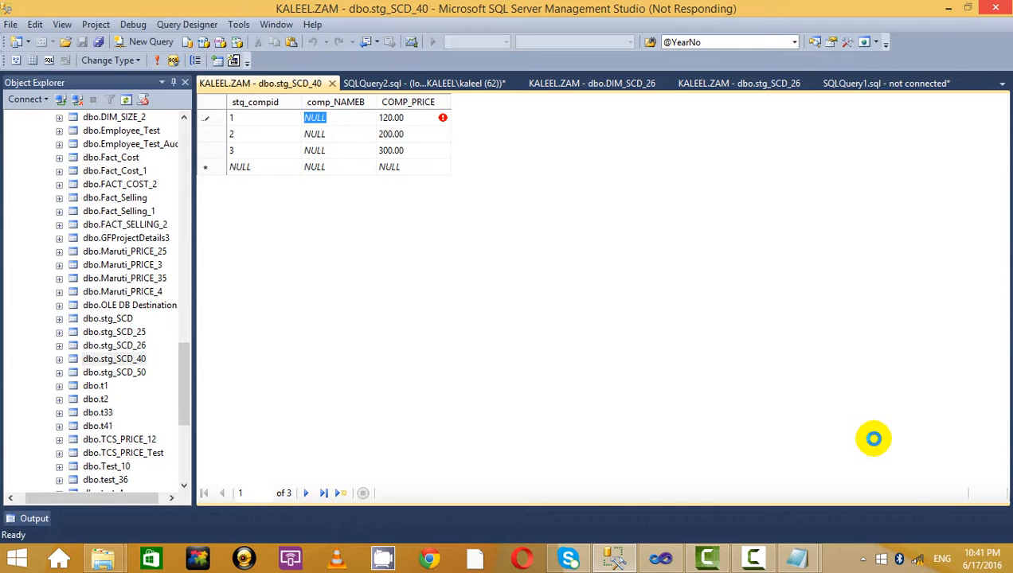
left_click(756, 555)
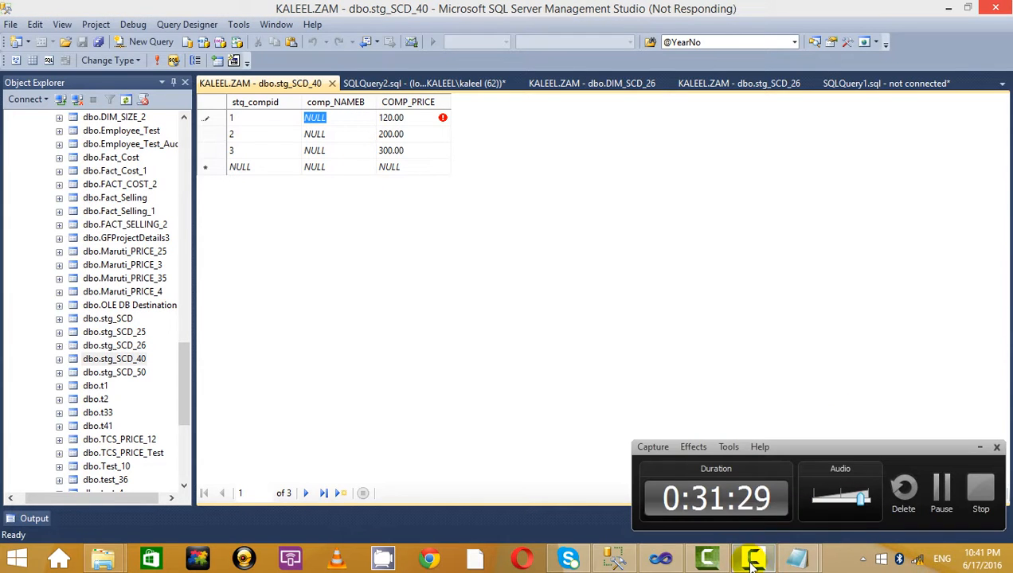
left_click(974, 450)
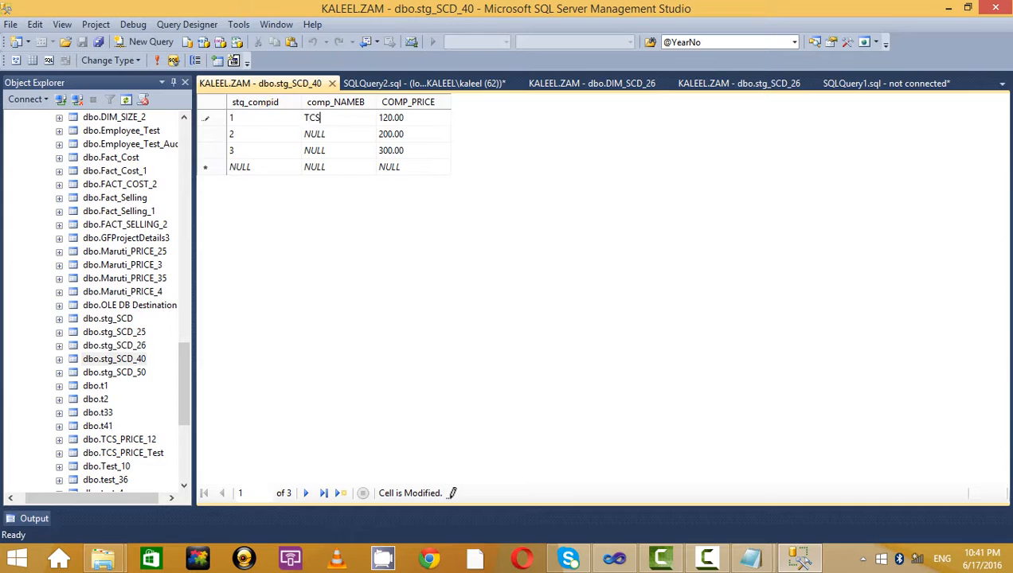
Set comp_NAMEB to INFY for stg_compid 2 and DLF for stg_compid 3, and reload the stg_SCD_40 rows
left_click_drag(344, 135, 292, 135)
left_click(331, 154)
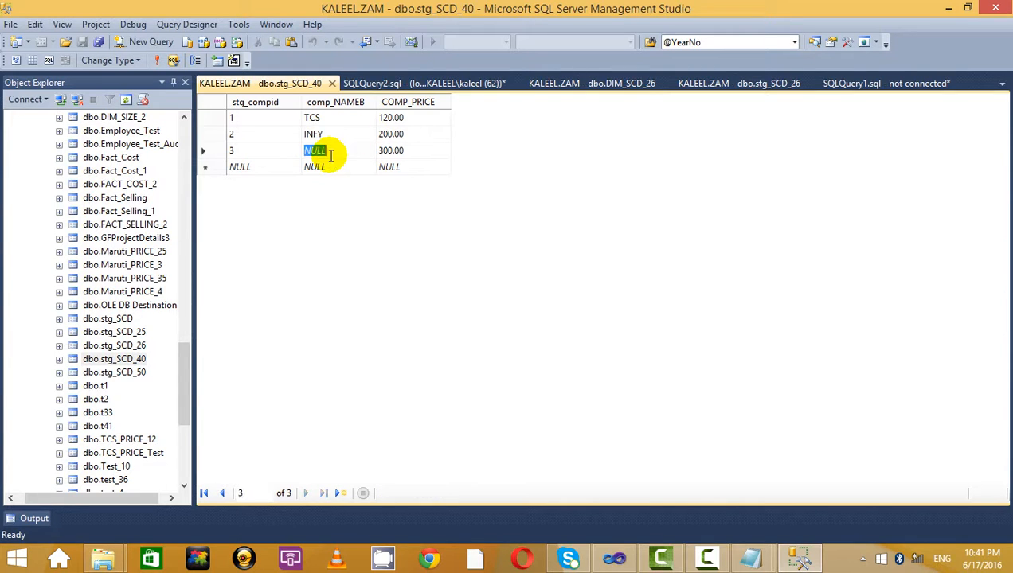
left_click_drag(338, 154, 293, 161)
key("BackSpace")
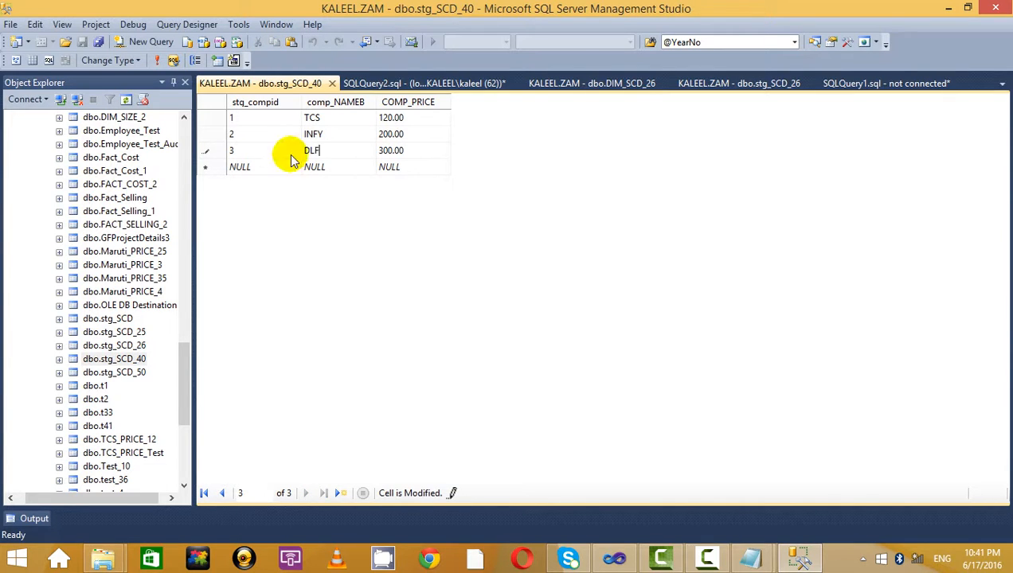
left_click(157, 61)
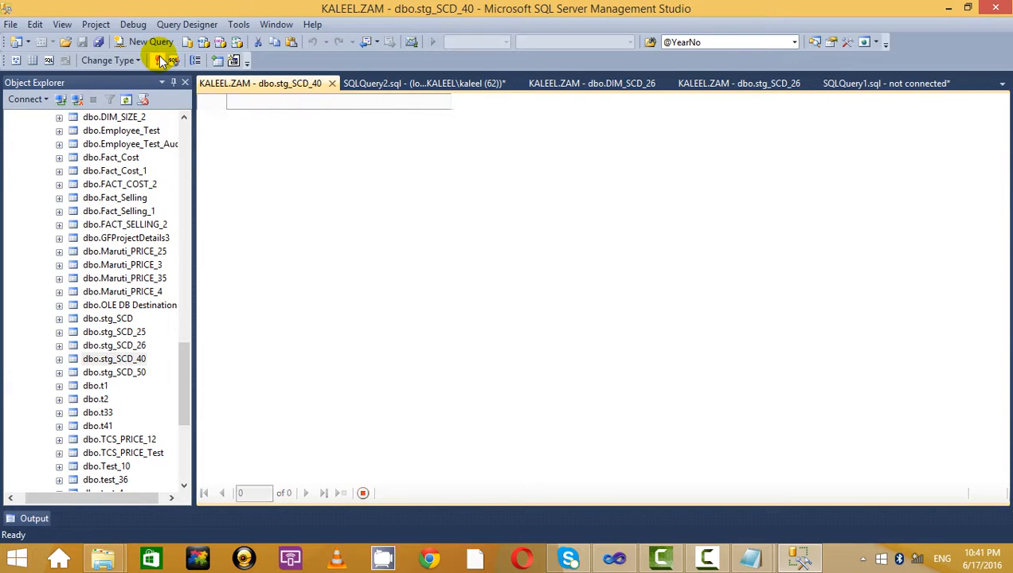
left_click(405, 122)
left_click(400, 134)
left_click(407, 120)
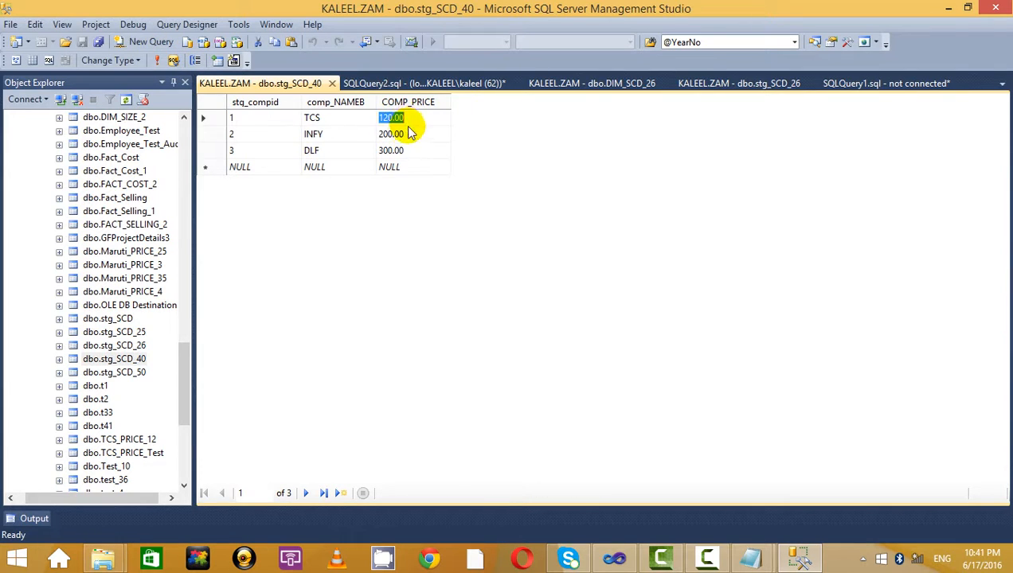
left_click(409, 133)
left_click(411, 121)
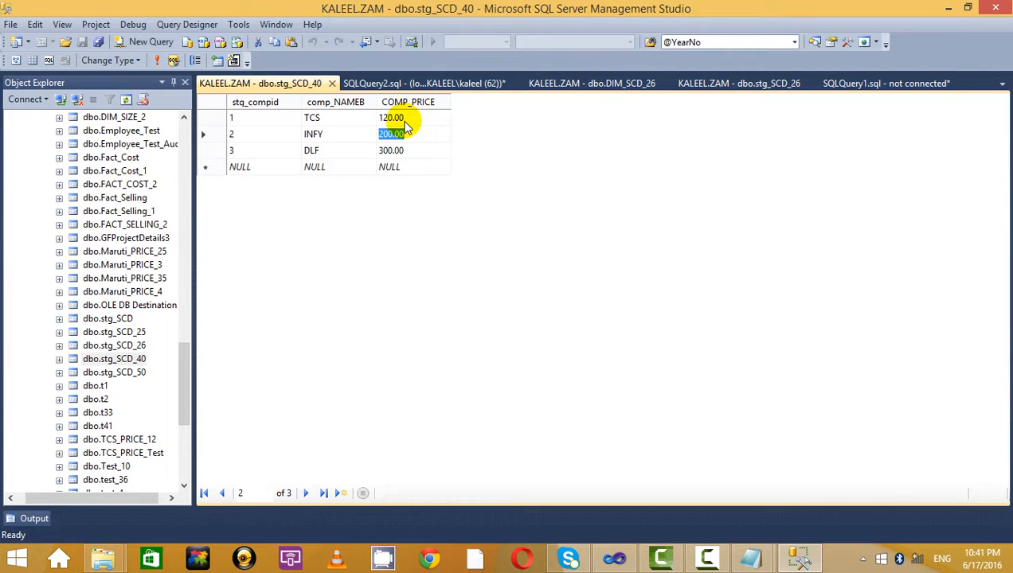
left_click(411, 119)
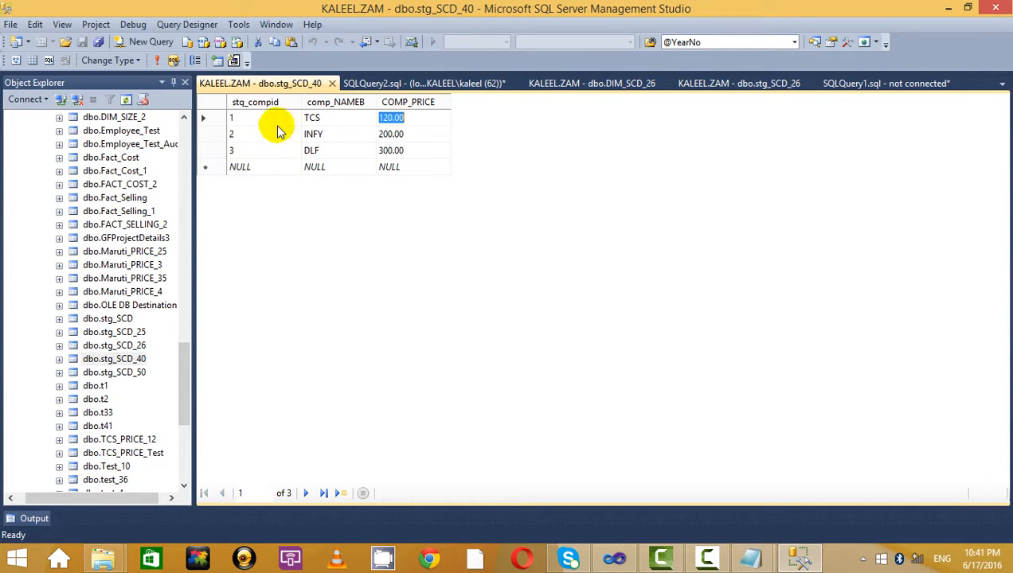
left_click(390, 135)
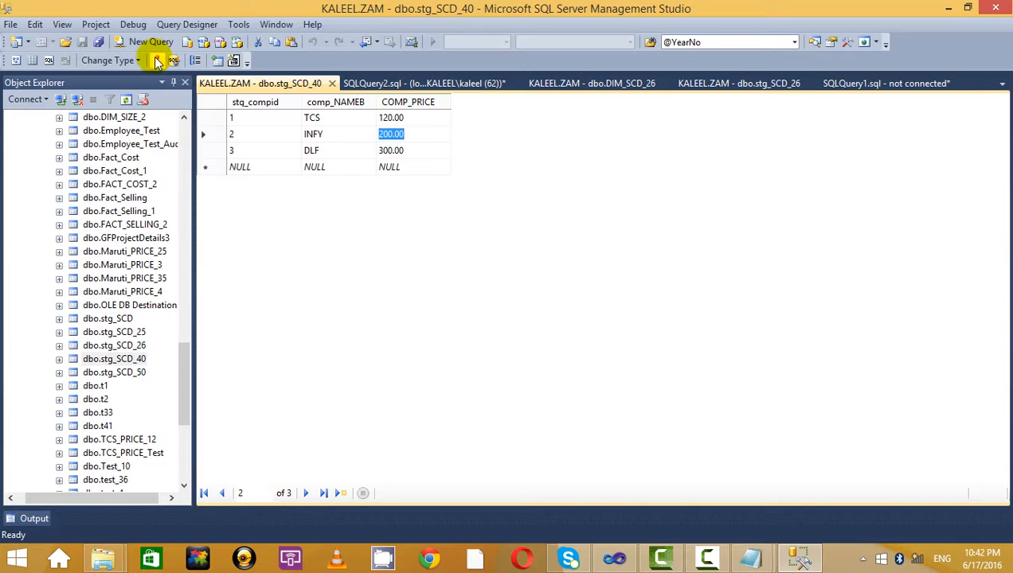
left_click(706, 557)
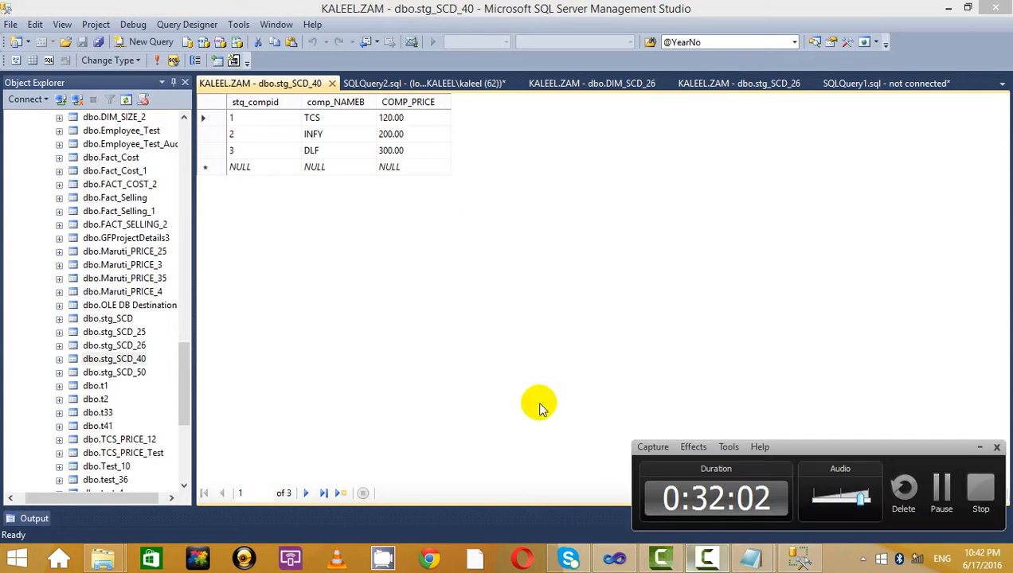
left_click(981, 449)
left_click(800, 559)
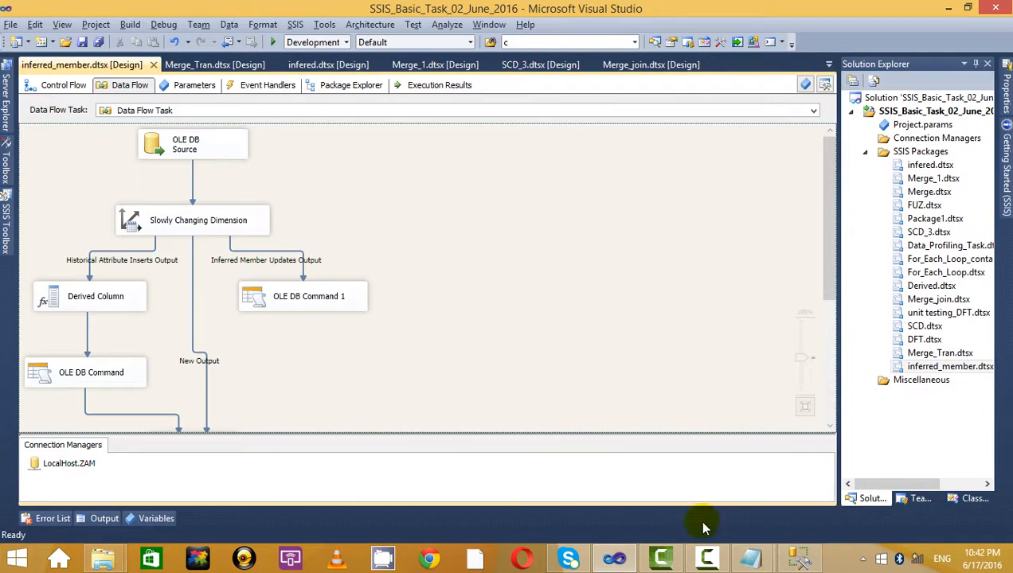
left_click(803, 558)
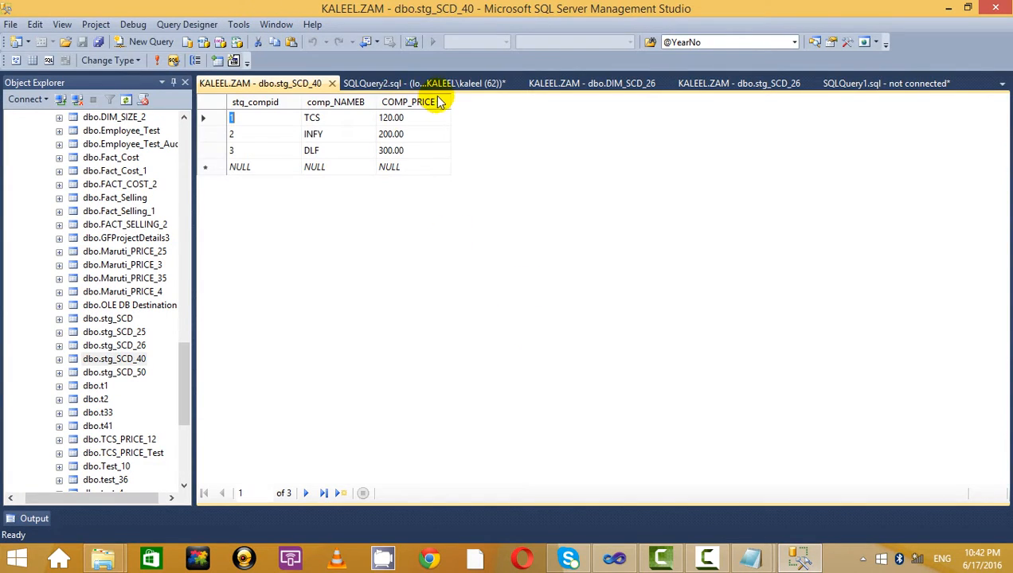
left_click(486, 83)
left_click(605, 83)
left_click(697, 86)
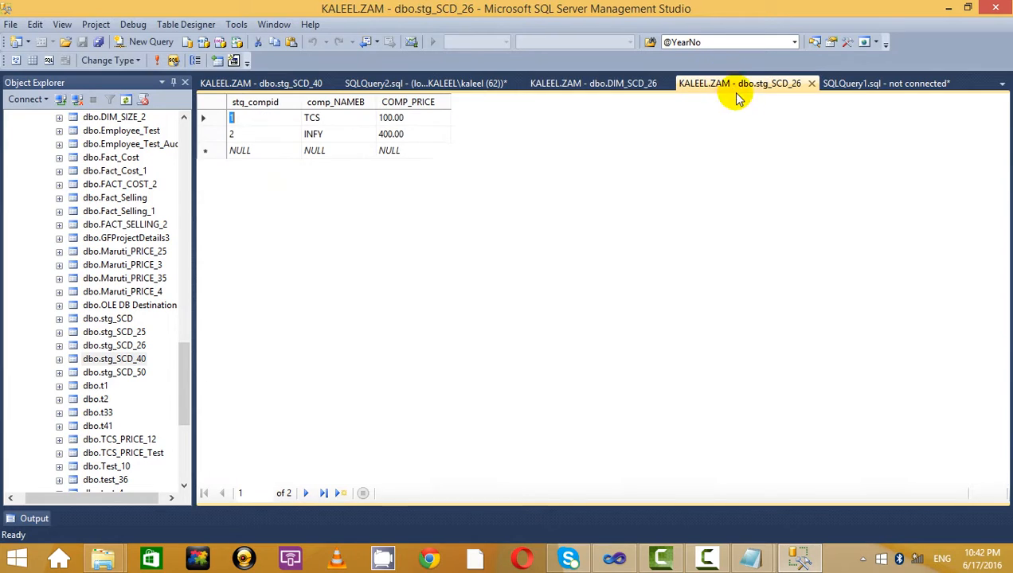
left_click(301, 83)
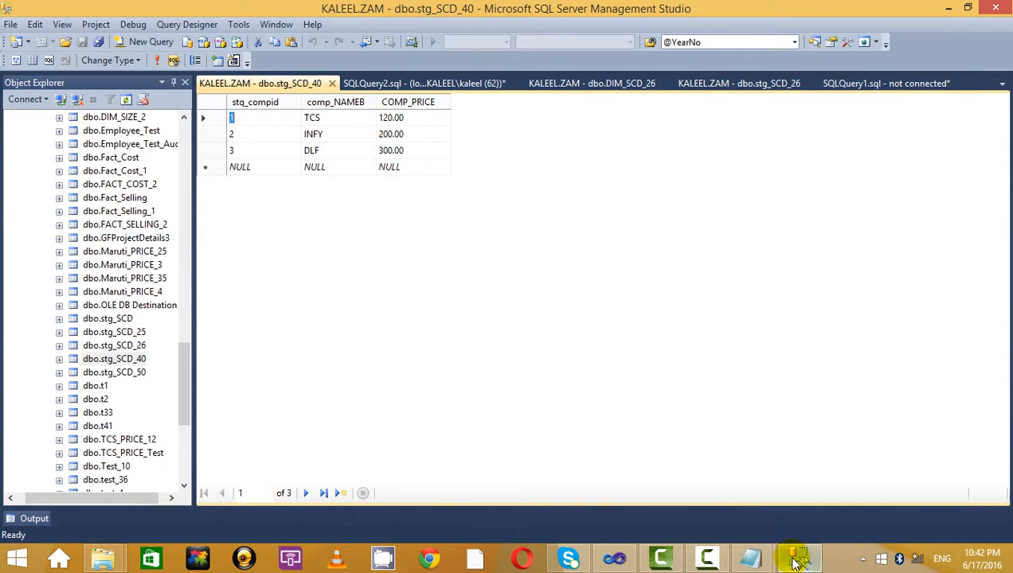
mouse_move(713, 563)
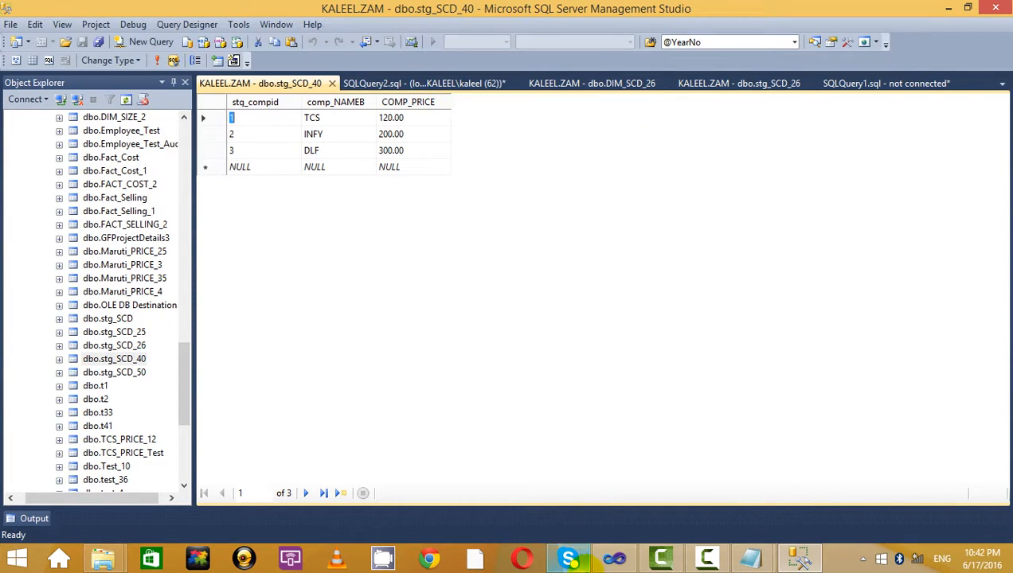
left_click(615, 559)
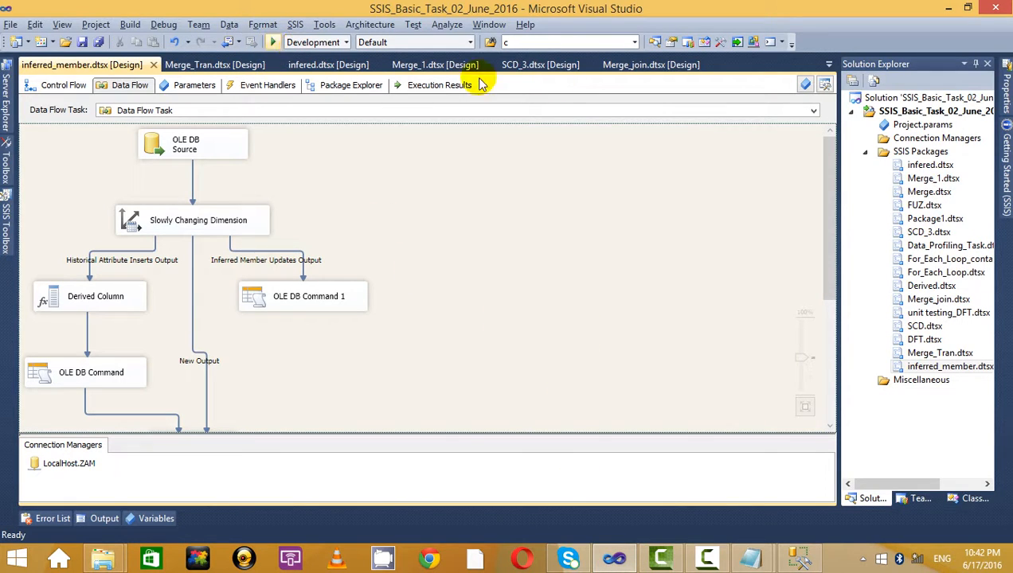
left_click(948, 8)
Run the select statements for stg_SCD_40 and DIM_SCD_40 in SQLQuery2.sql and compare the rows of both tables
left_click(407, 83)
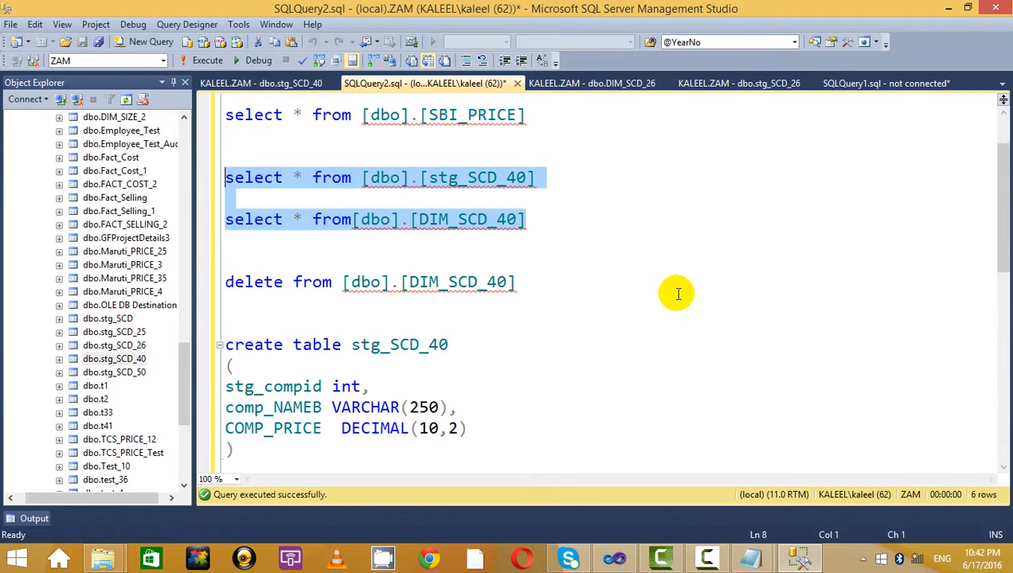
left_click(679, 294)
left_click_drag(562, 241, 109, 189)
left_click(495, 219)
left_click_drag(564, 210, 219, 184)
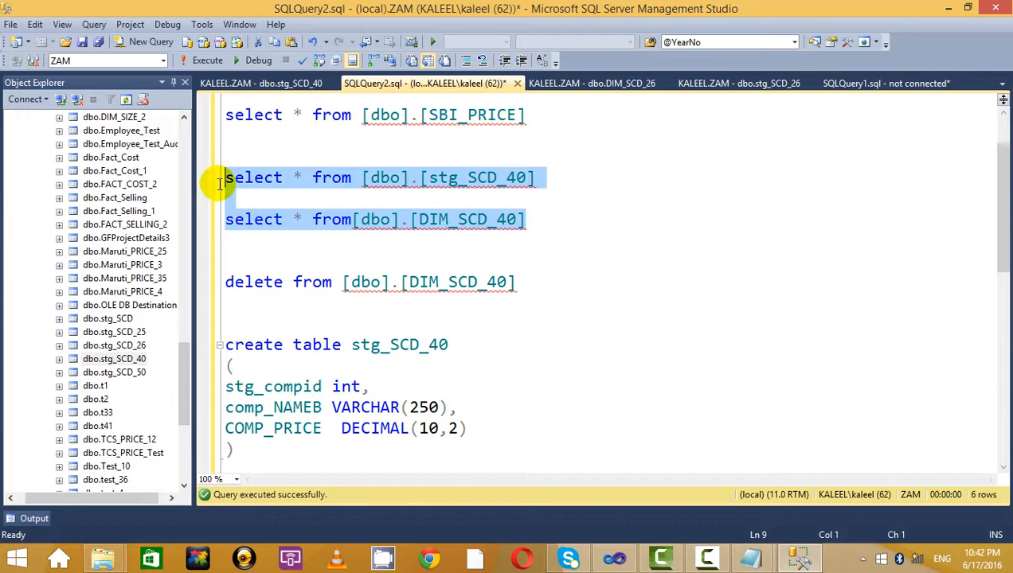
left_click(207, 61)
left_click(381, 424)
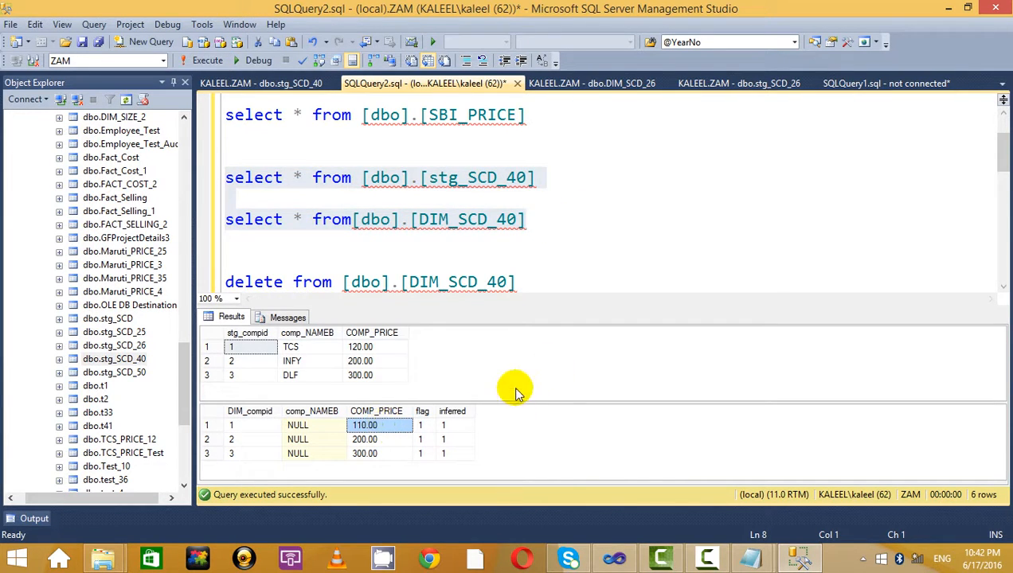
left_click(642, 217)
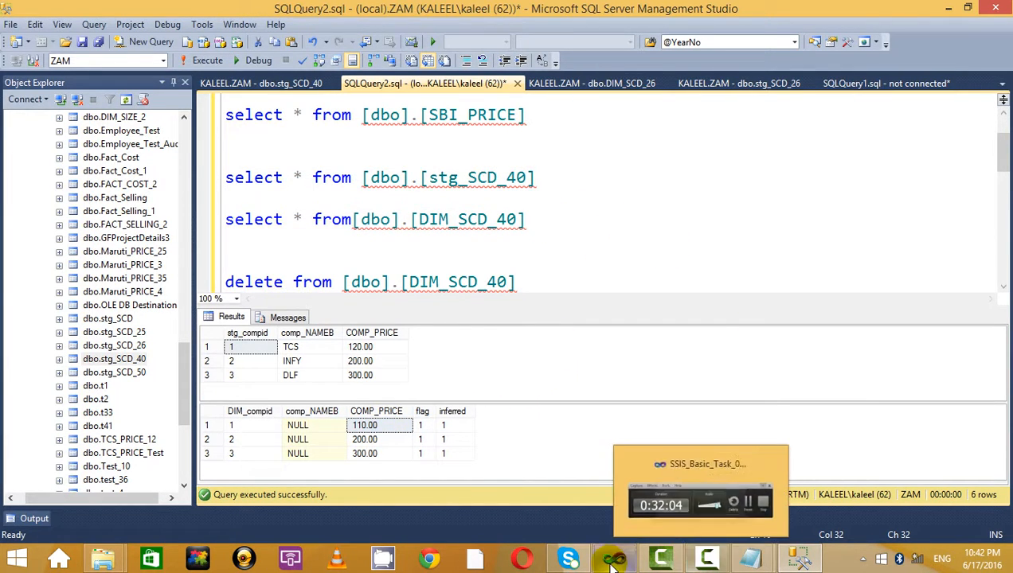
Switch to Visual Studio, run the inferred_member.dtsx package, review the row flow through the data flow, and stop debugging
left_click(708, 561)
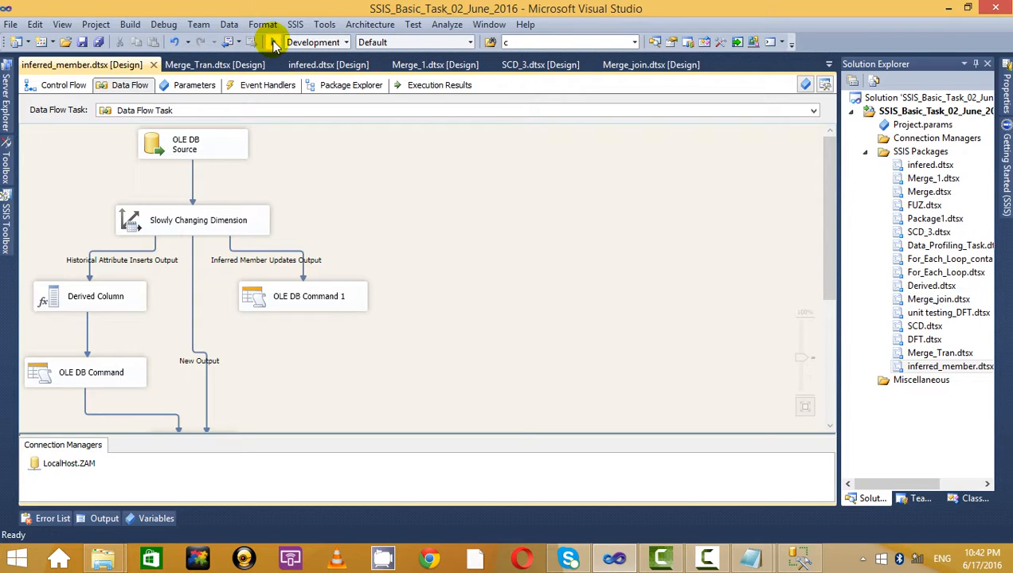
left_click(272, 42)
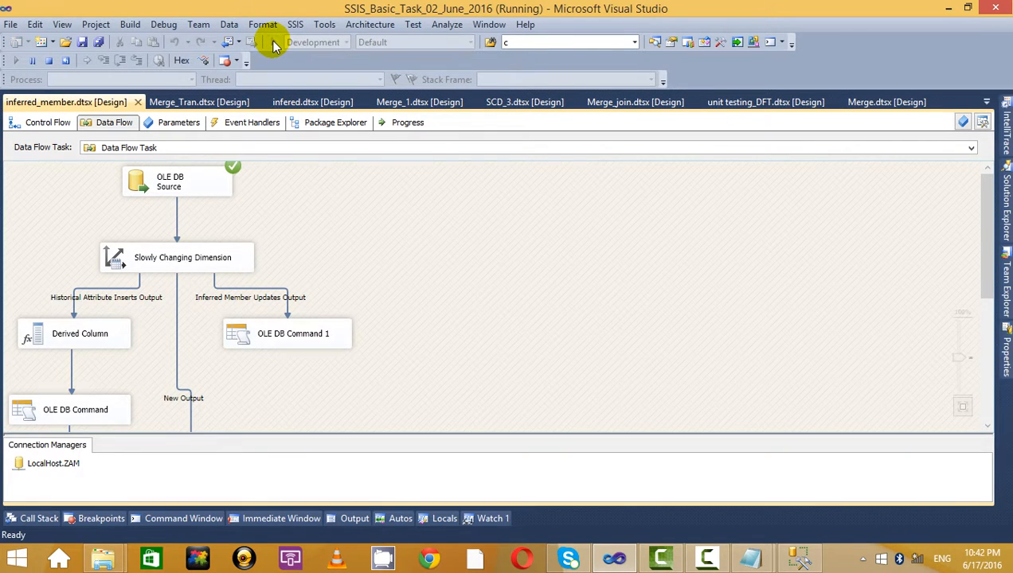
scroll(442, 284, "down", 5)
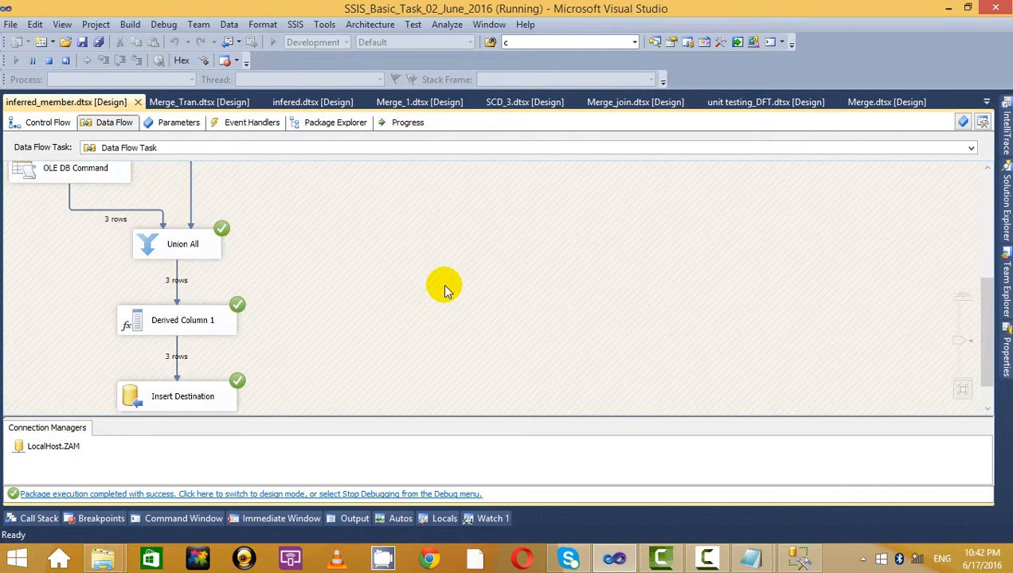
scroll(430, 279, "up", 5)
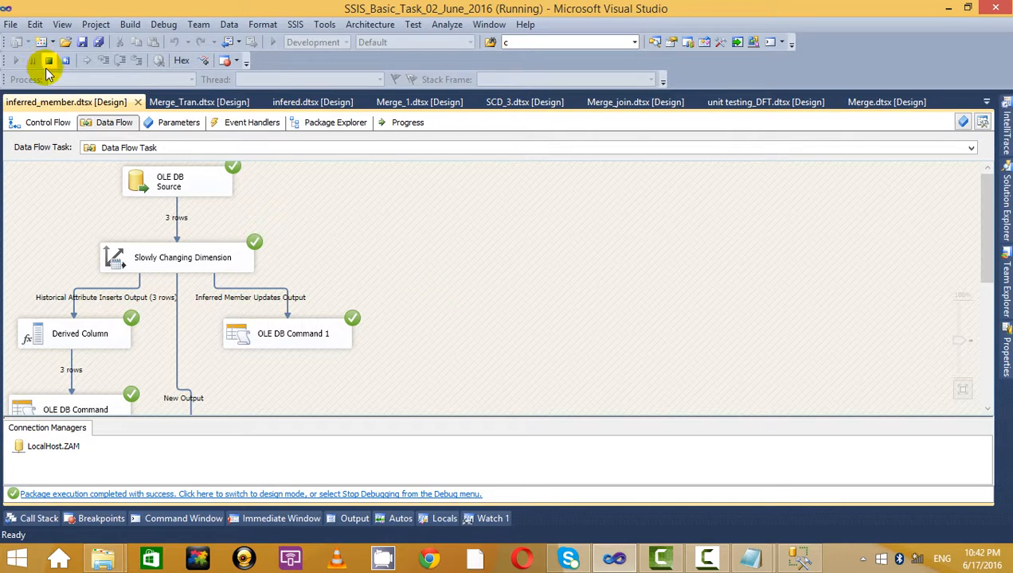
left_click(49, 61)
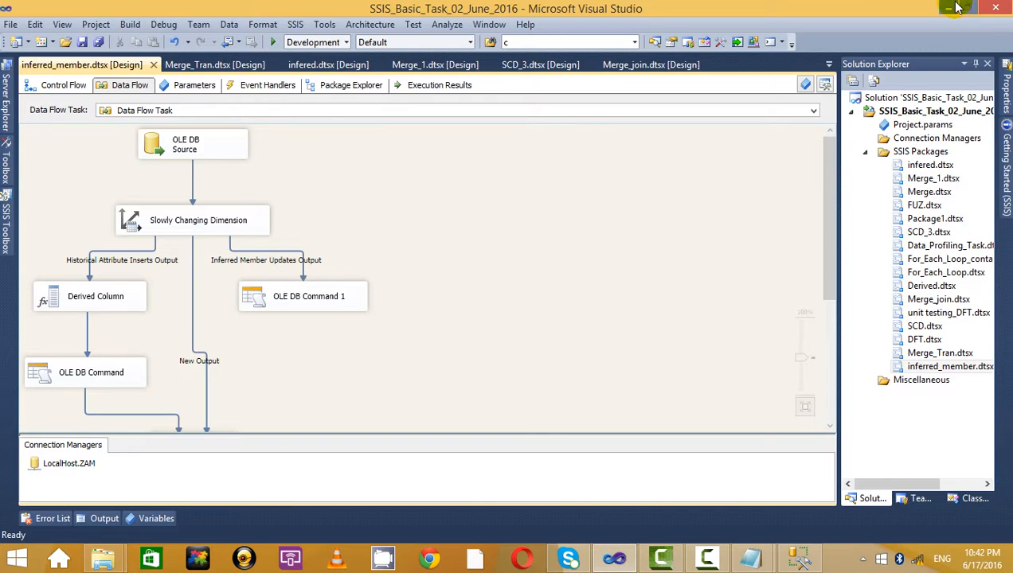
Return to Management Studio and rerun the select statements for stg_SCD_40 and DIM_SCD_40
key("alt+Tab")
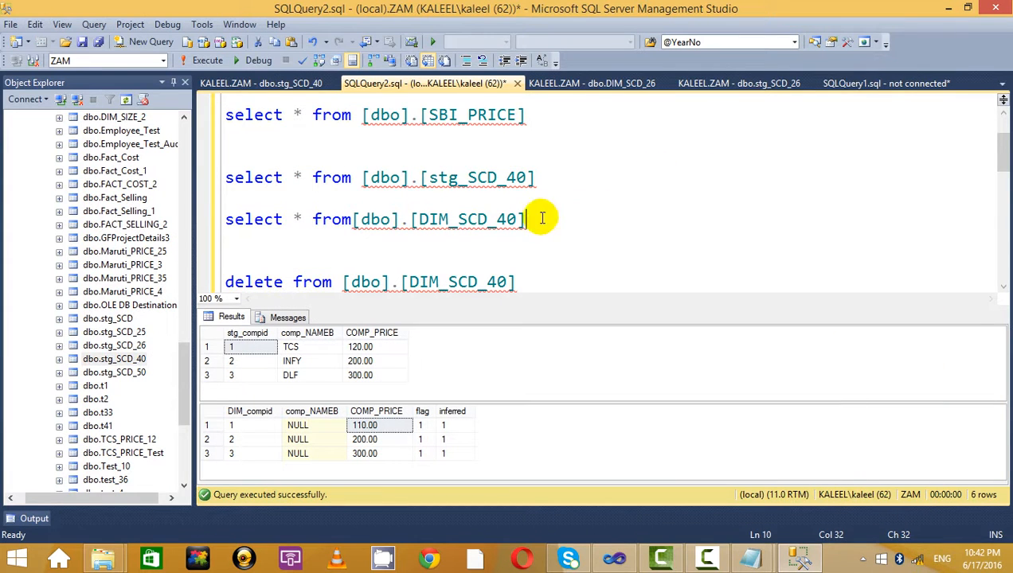
left_click_drag(538, 216, 225, 177)
left_click(207, 60)
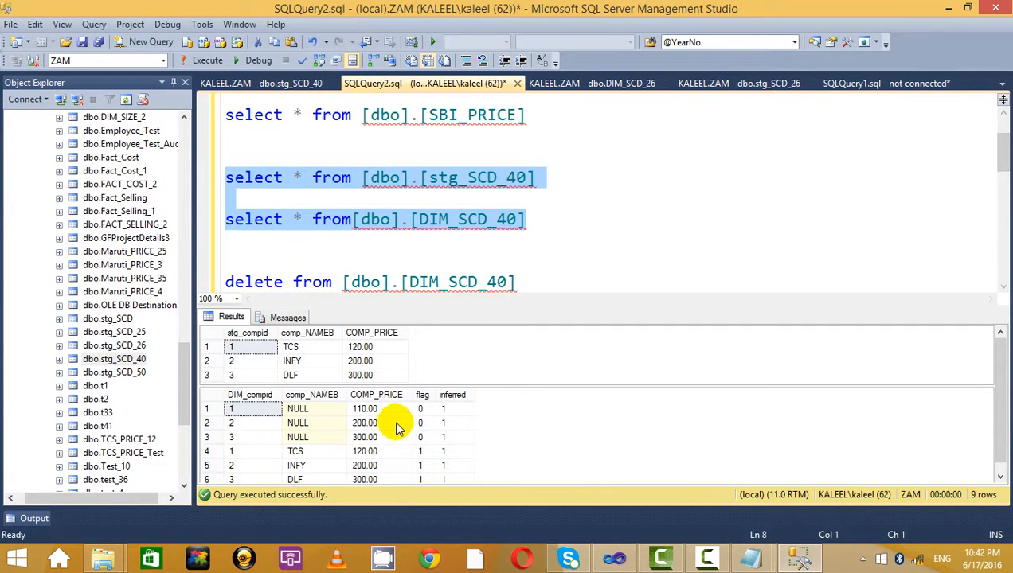
Examine the COMP_PRICE, flag and inferred values of the NULL-name rows in the DIM_SCD_40 results, and hide the results
left_click_drag(374, 436, 394, 448)
left_click(454, 431)
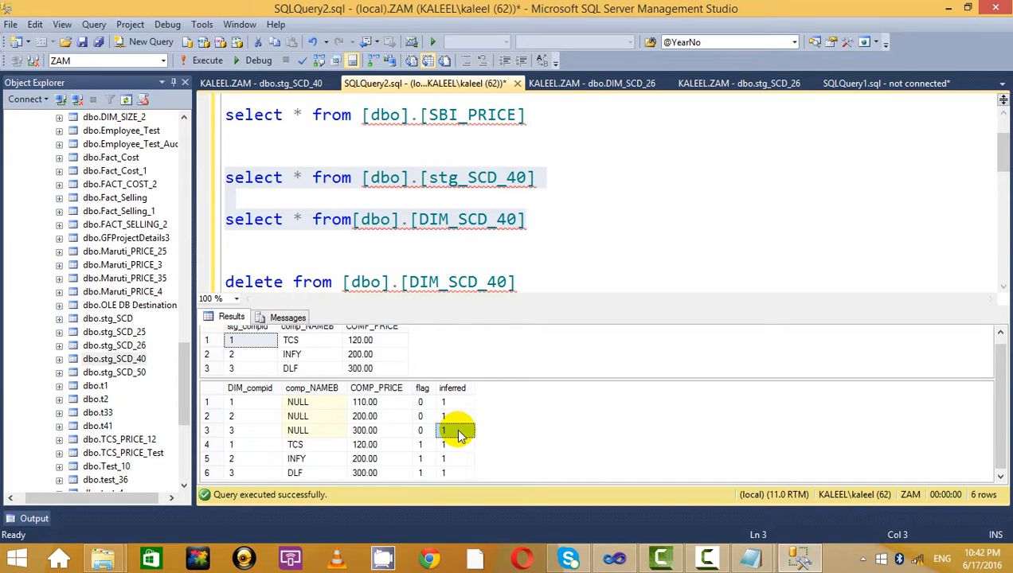
left_click(388, 431)
left_click(383, 418)
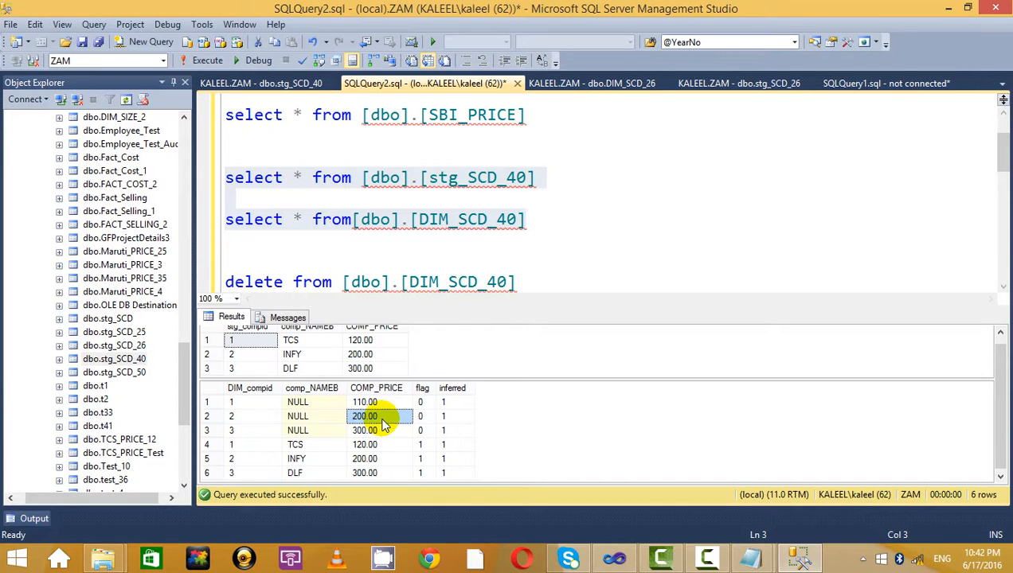
left_click(385, 404)
left_click(382, 418)
left_click(384, 432)
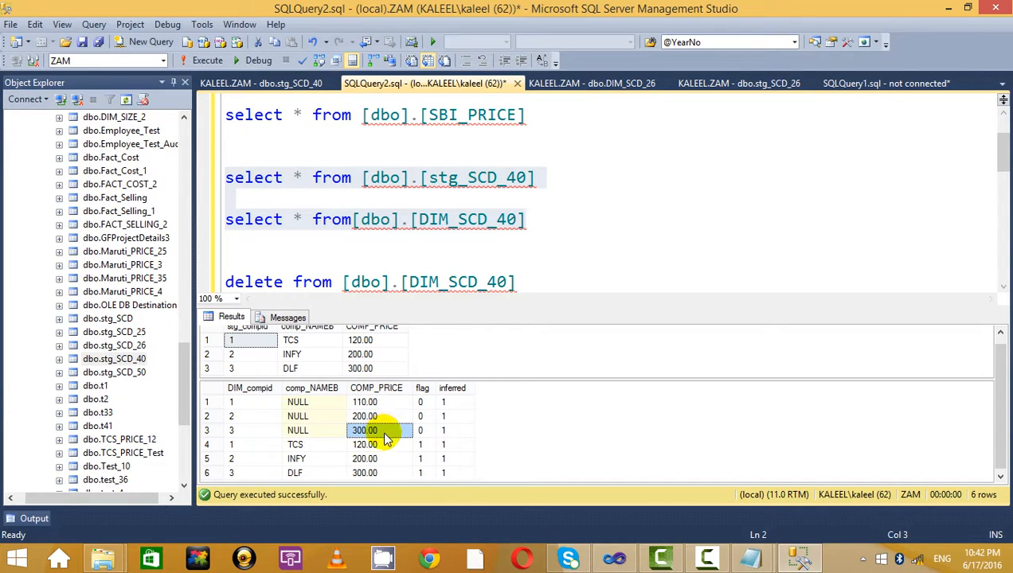
left_click(388, 430)
left_click(428, 431)
left_click(467, 430)
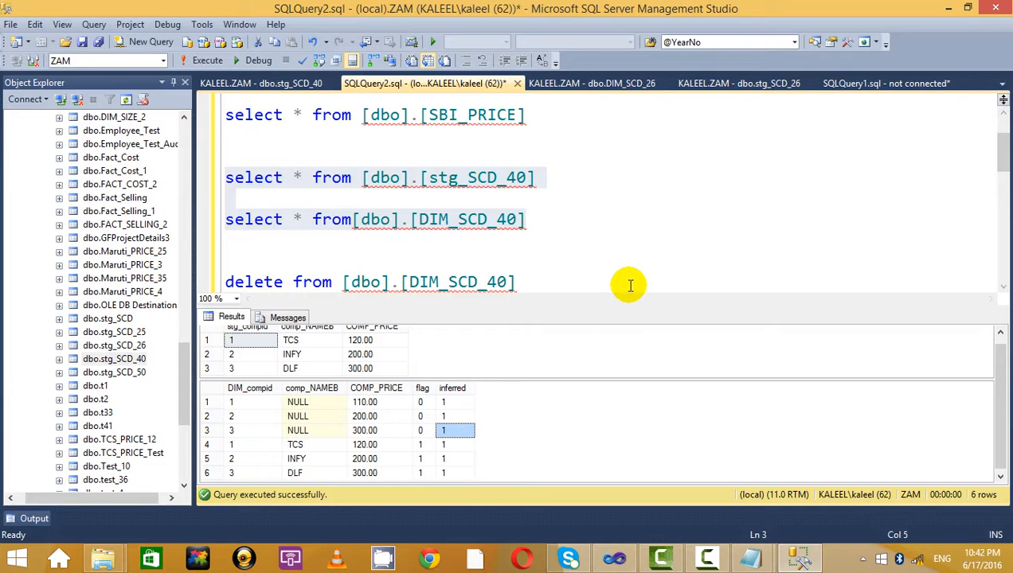
key("ctrl+r")
left_click(662, 225)
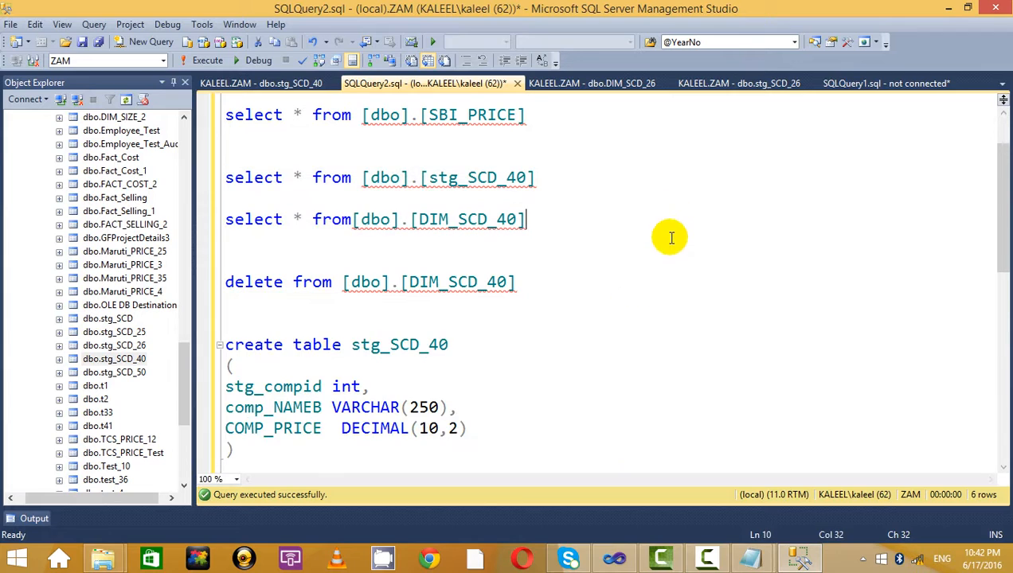
Delete all rows from DIM_SCD_40 with the existing delete statement and hide the query messages
left_click(715, 562)
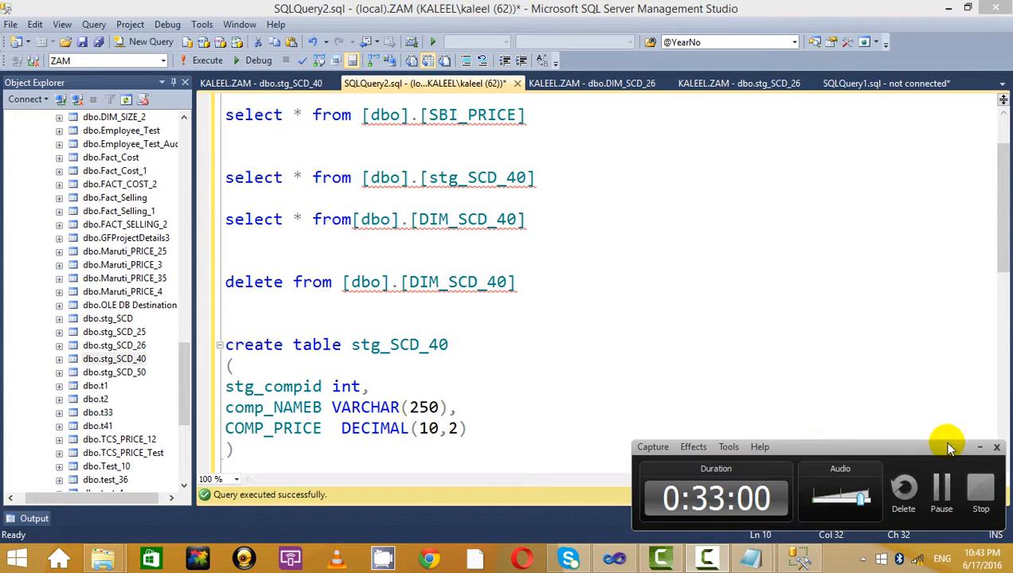
left_click(778, 276)
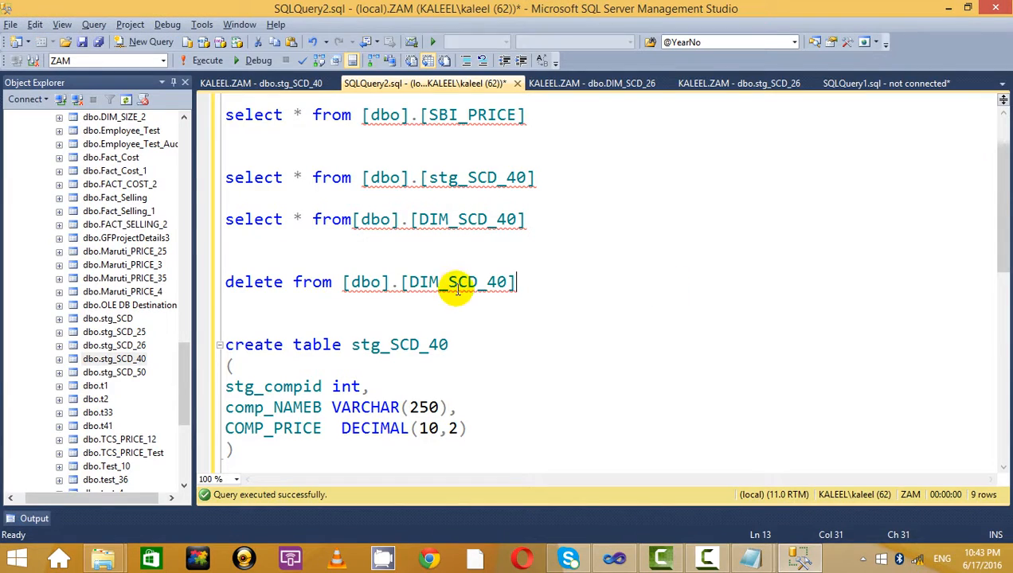
left_click_drag(558, 283, 181, 277)
left_click(209, 60)
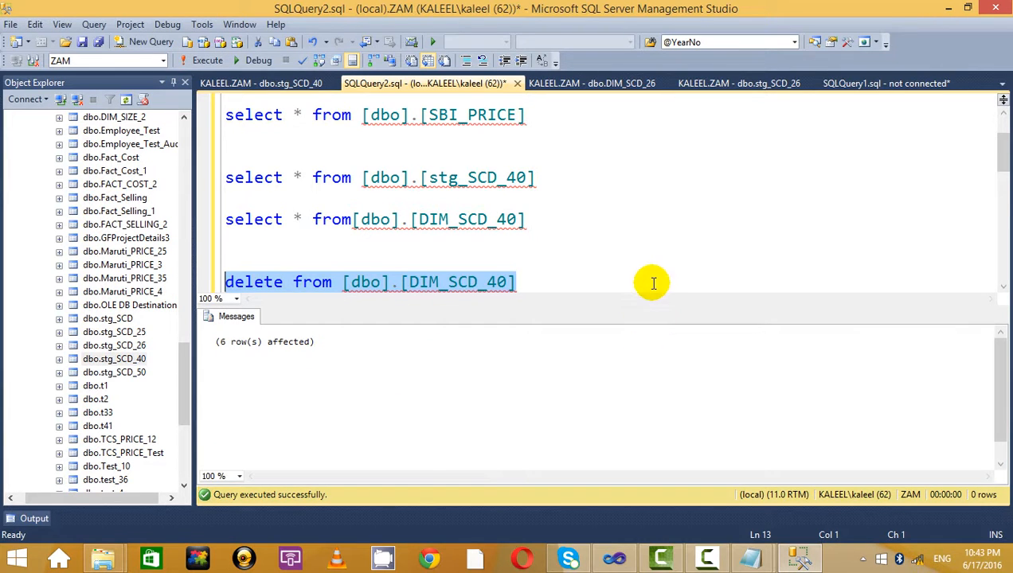
left_click(651, 283)
key("ctrl+r")
left_click(641, 240)
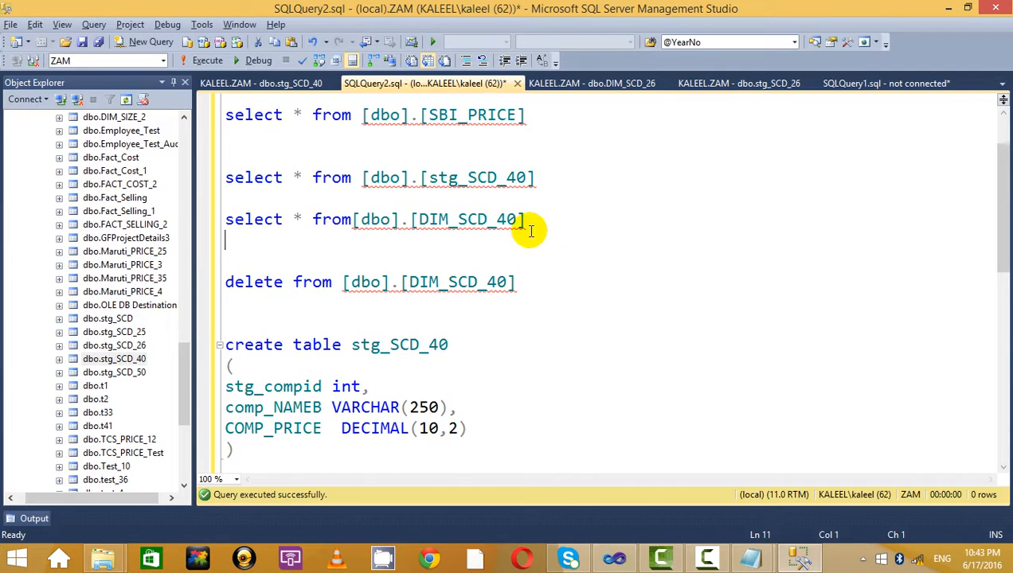
Query stg_SCD_40 and DIM_SCD_40 again to check their contents after the deletion, and hide the results
left_click_drag(532, 219, 90, 134)
left_click(199, 61)
left_click(680, 219)
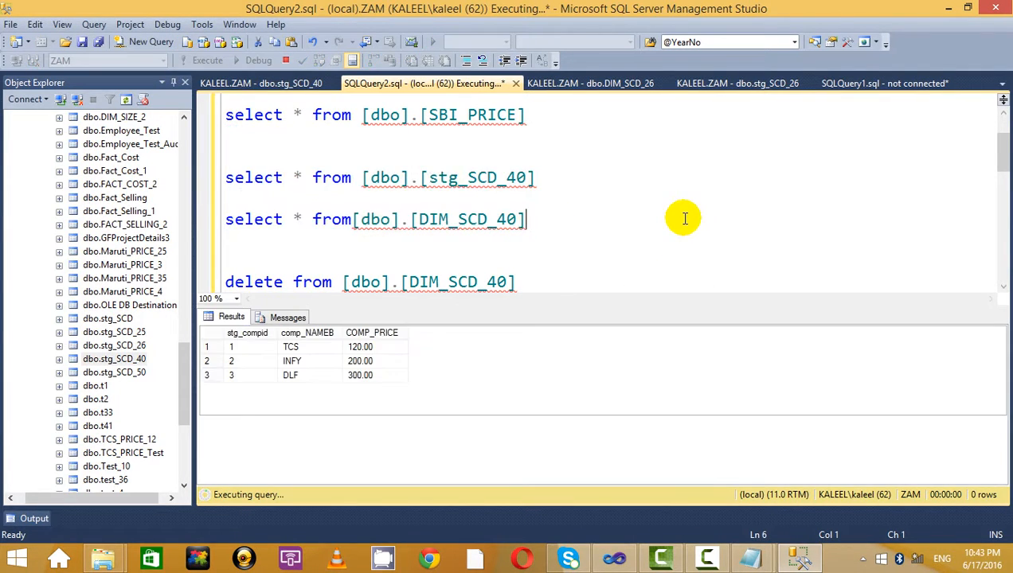
key("ctrl+r")
left_click(645, 269)
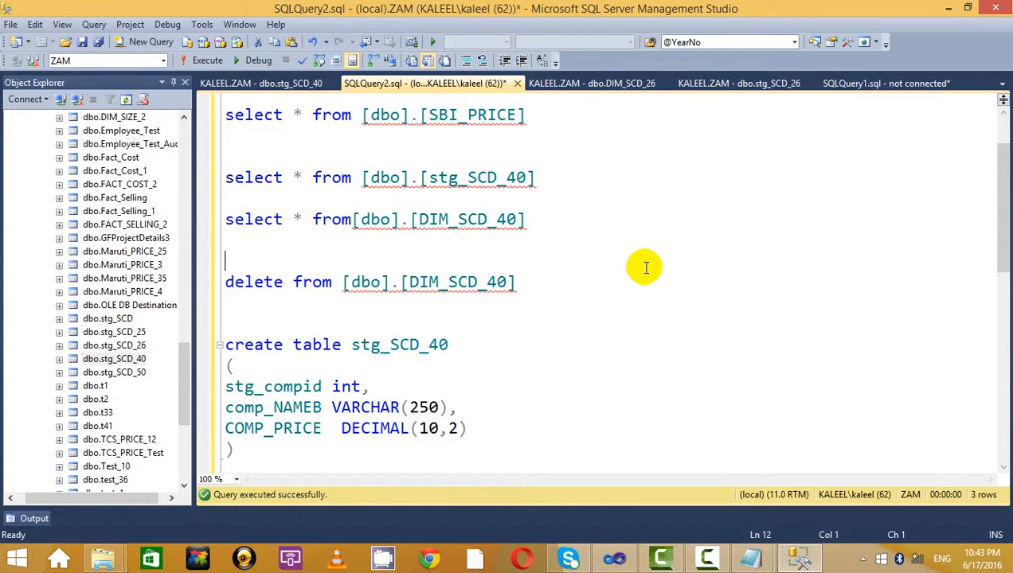
Switch to Visual Studio and reopen the Slowly Changing Dimension wizard, advancing to its inferred dimension member settings
left_click(799, 558)
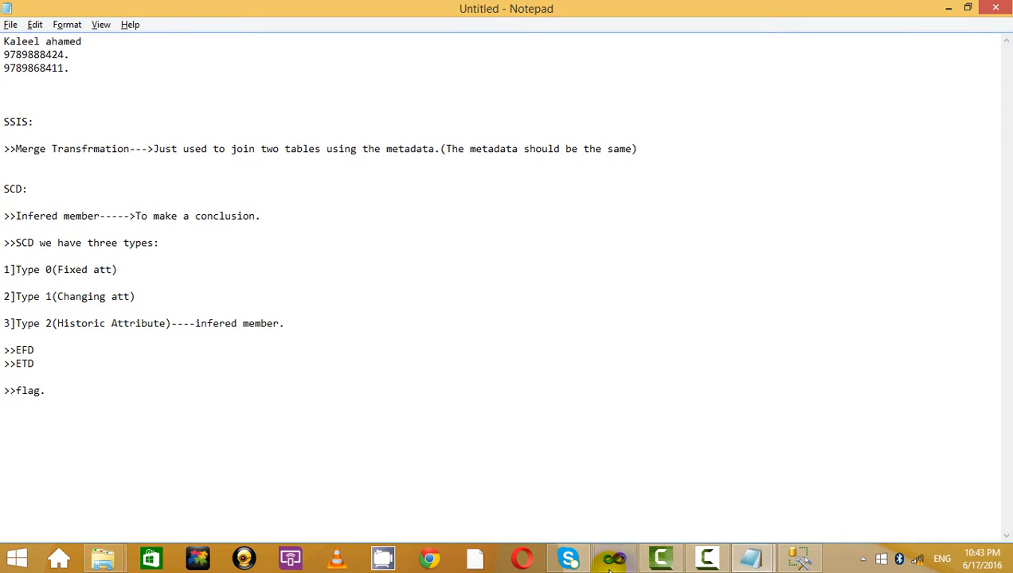
left_click(613, 559)
left_click(156, 219)
right_click(159, 219)
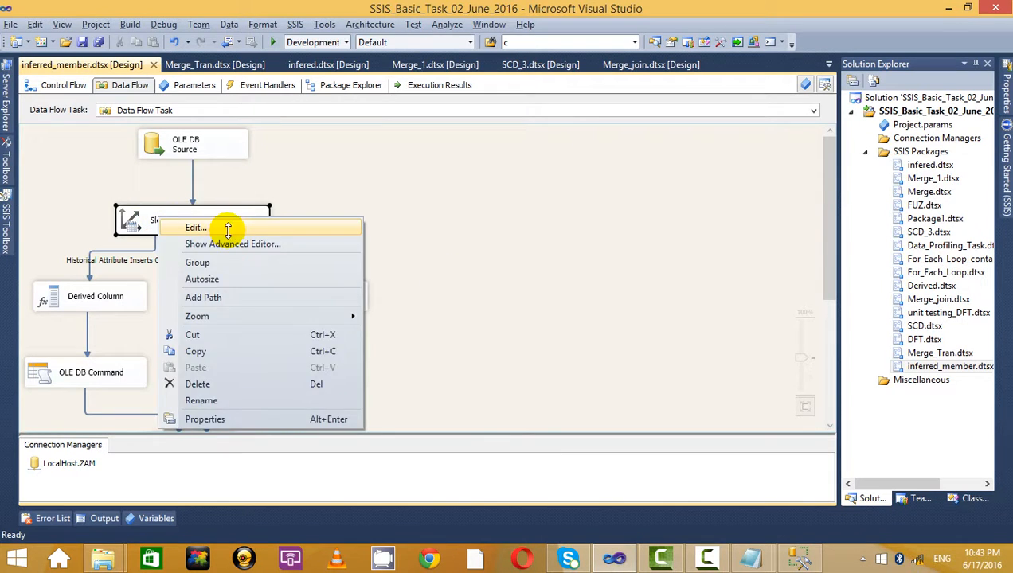
left_click(228, 230)
left_click(348, 434)
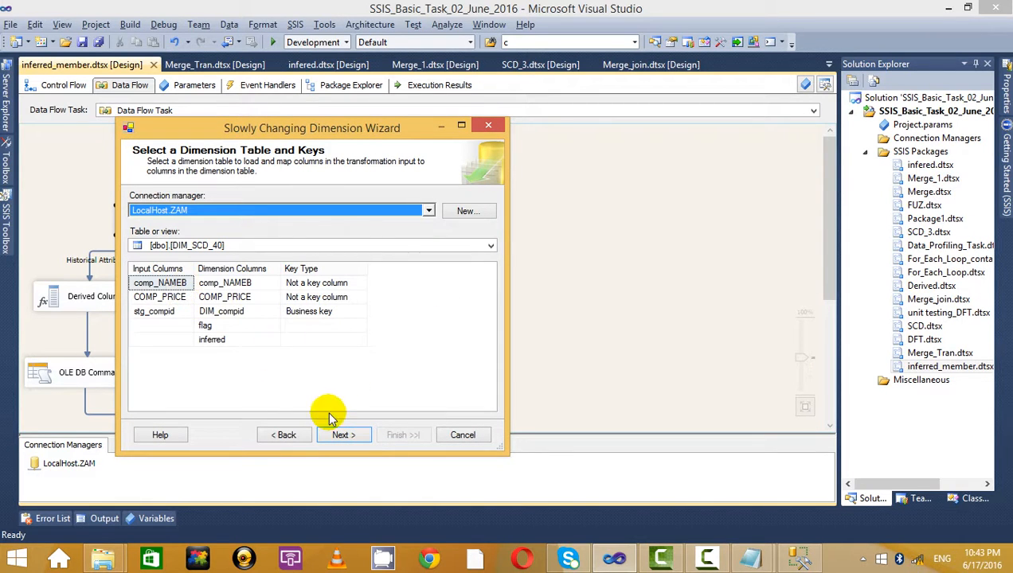
left_click(343, 438)
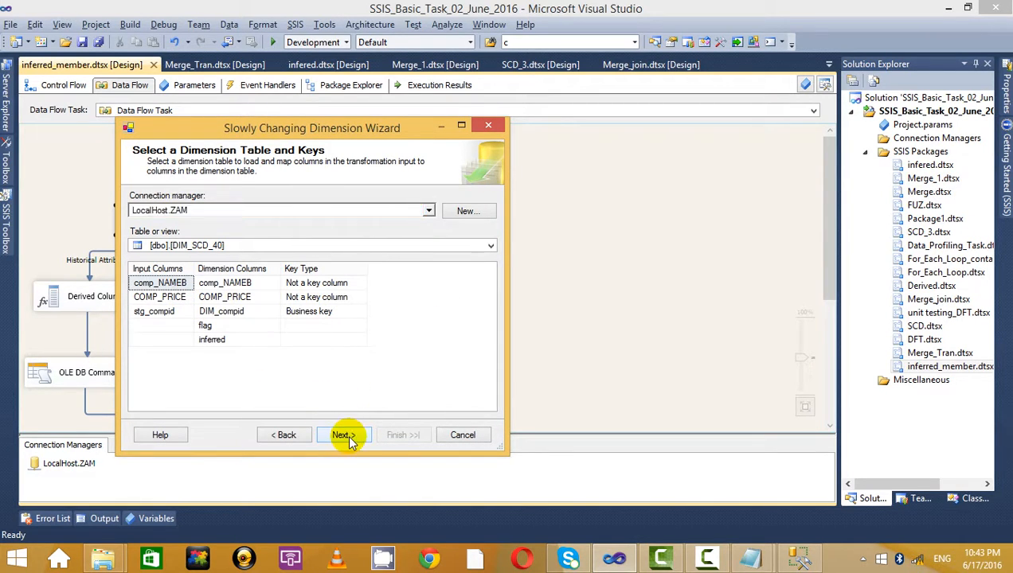
left_click(344, 437)
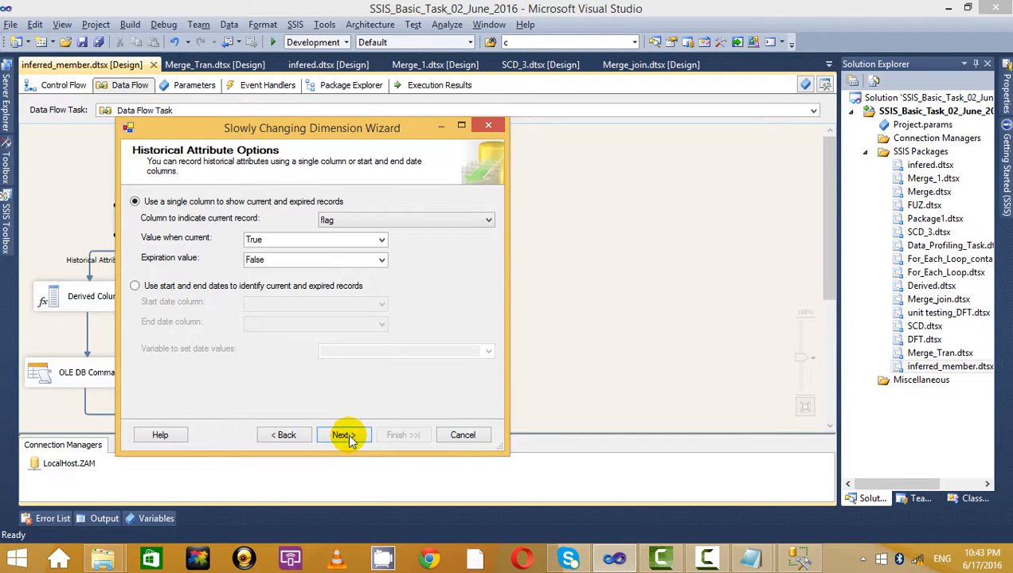
left_click(344, 437)
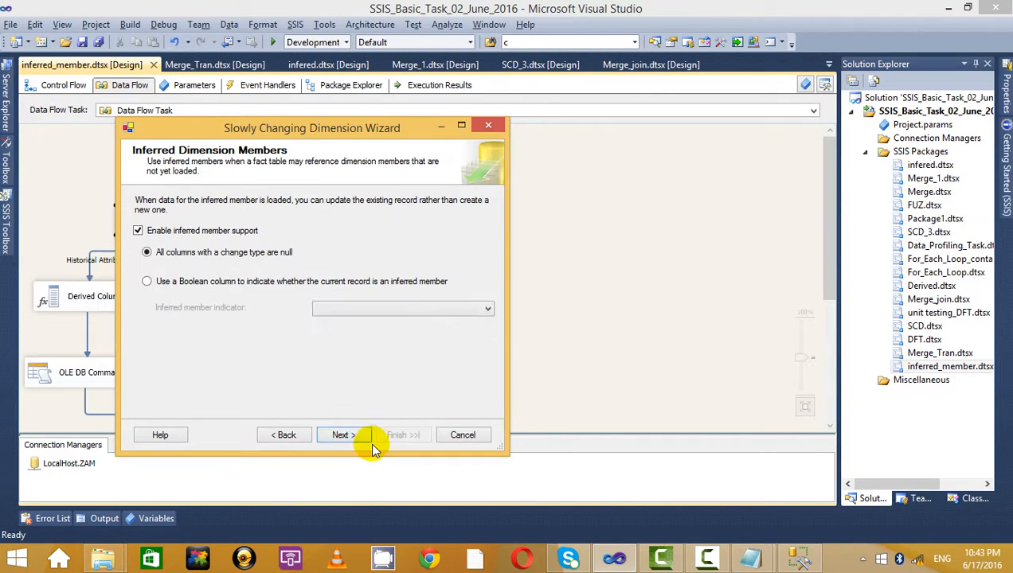
Have the wizard identify inferred members by a Boolean column, using inferred as the indicator, and finish it
left_click(171, 285)
left_click(351, 309)
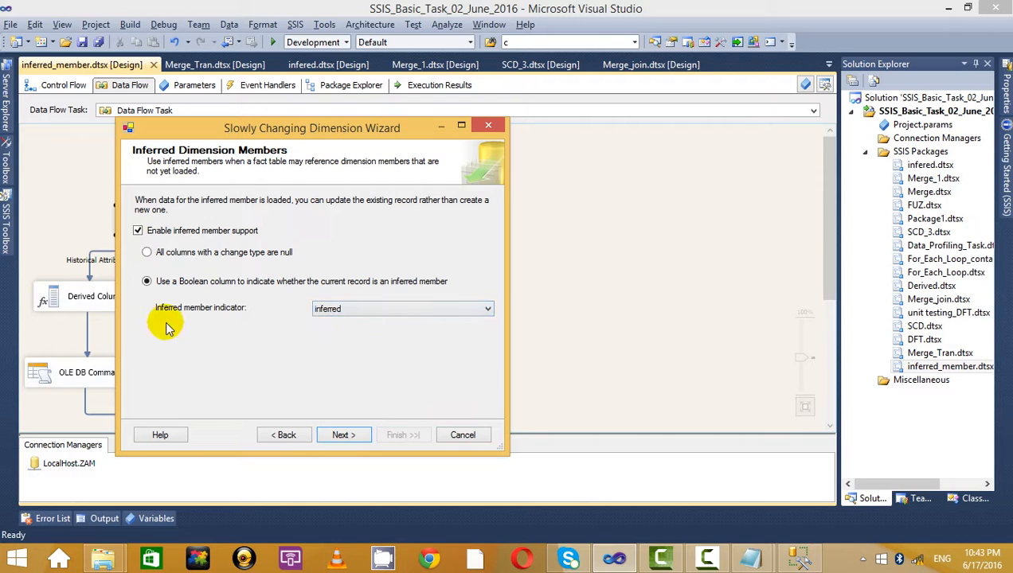
left_click(344, 436)
left_click(420, 439)
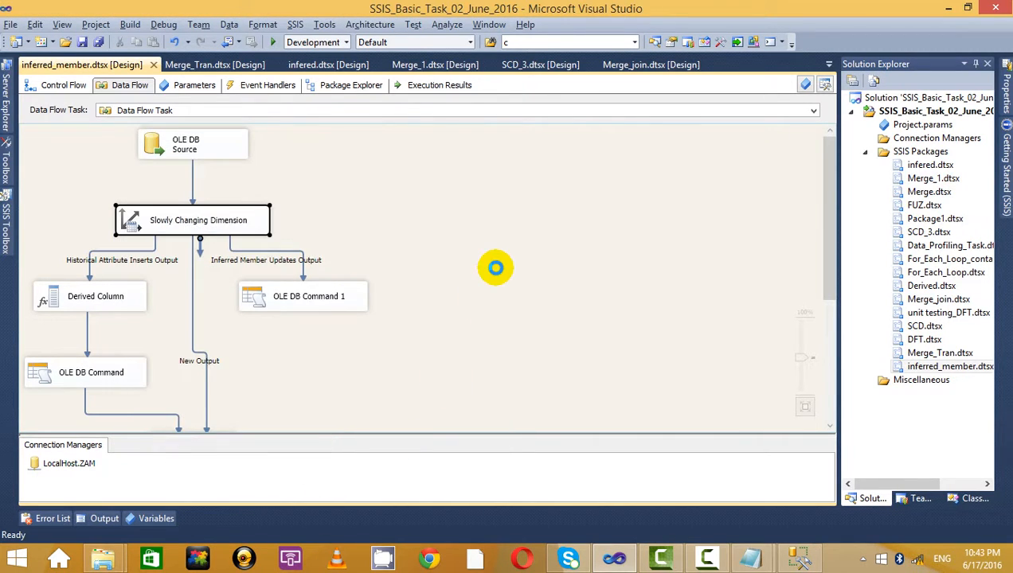
Return to Management Studio and query stg_SCD_40 and DIM_SCD_40 to check their rows
left_click(799, 559)
left_click_drag(550, 221, 235, 148)
key("F5")
left_click(741, 230)
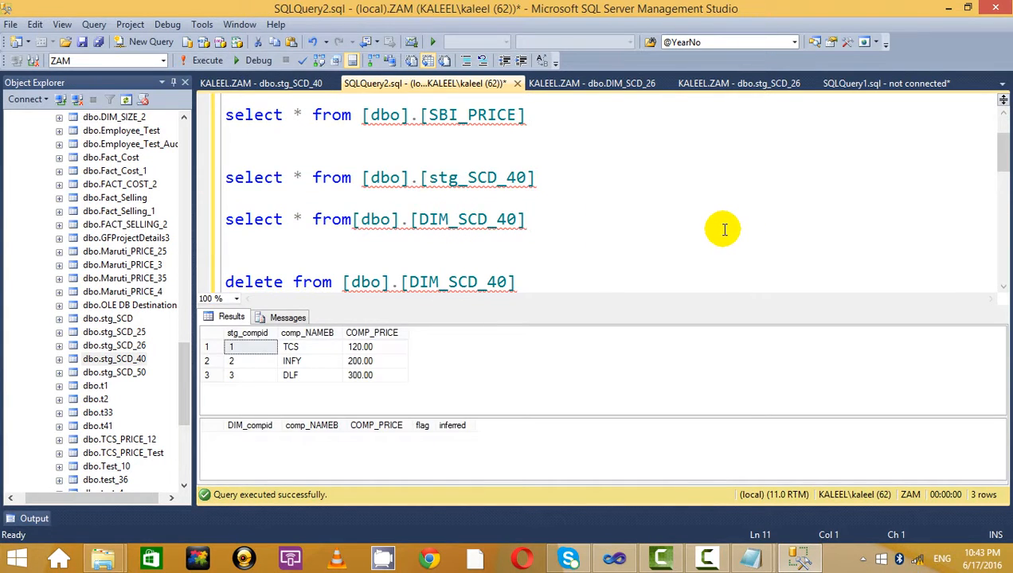
Open the editable stg_SCD_40 rows and compare them with the query results in SQLQuery2.sql
left_click(121, 362)
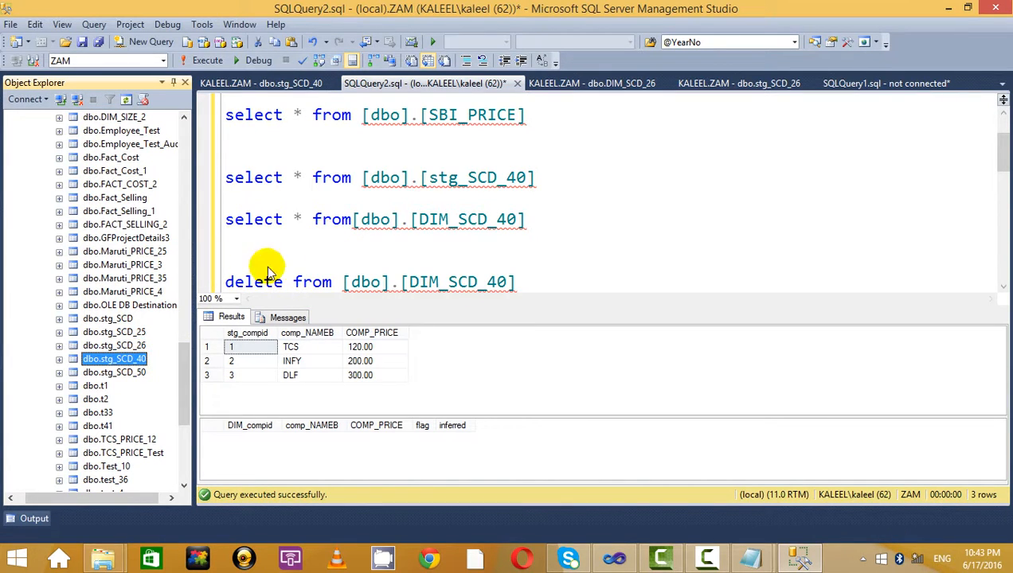
left_click(292, 87)
left_click(292, 88)
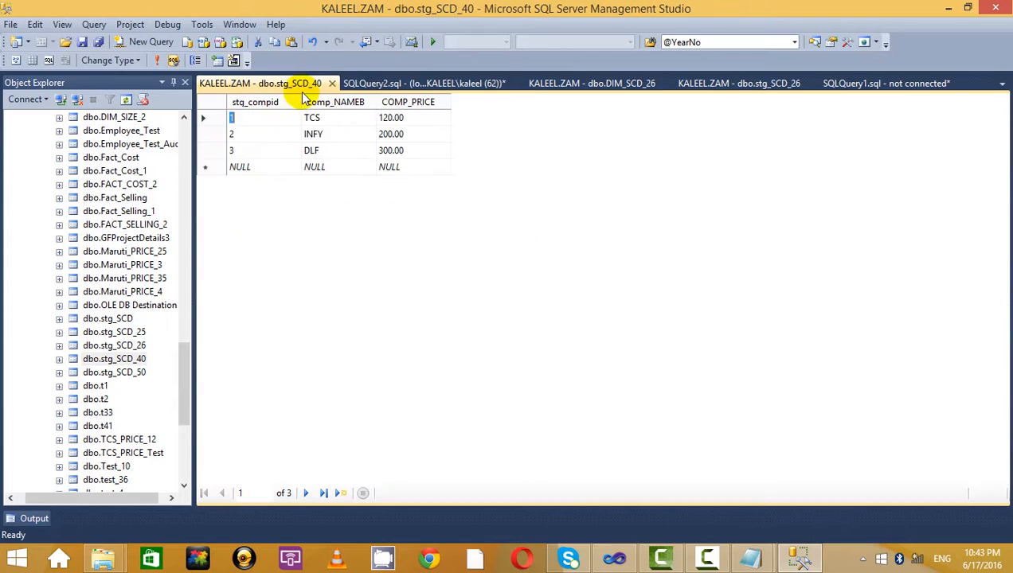
left_click(351, 134)
left_click(384, 120)
left_click(384, 119)
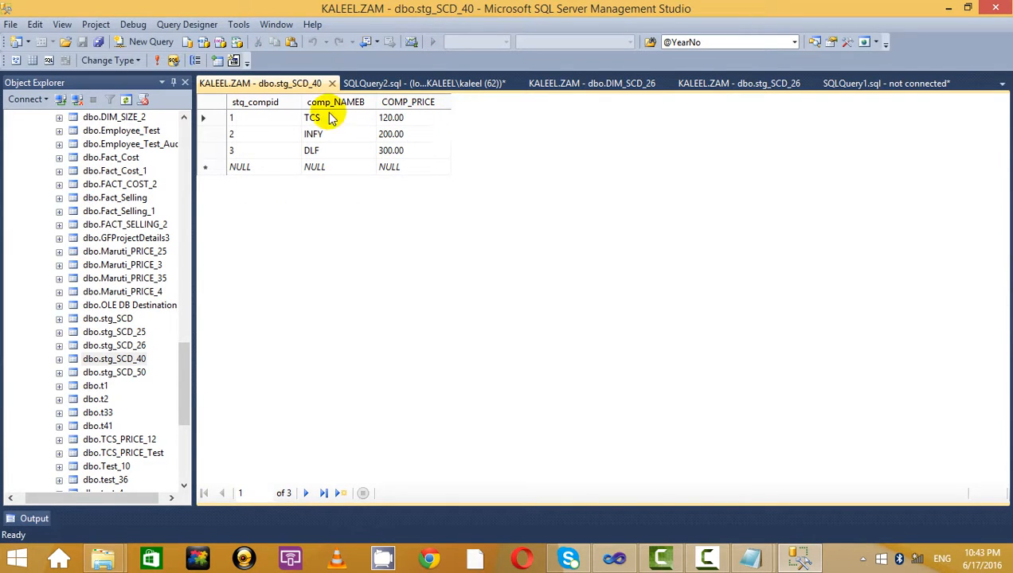
left_click(391, 85)
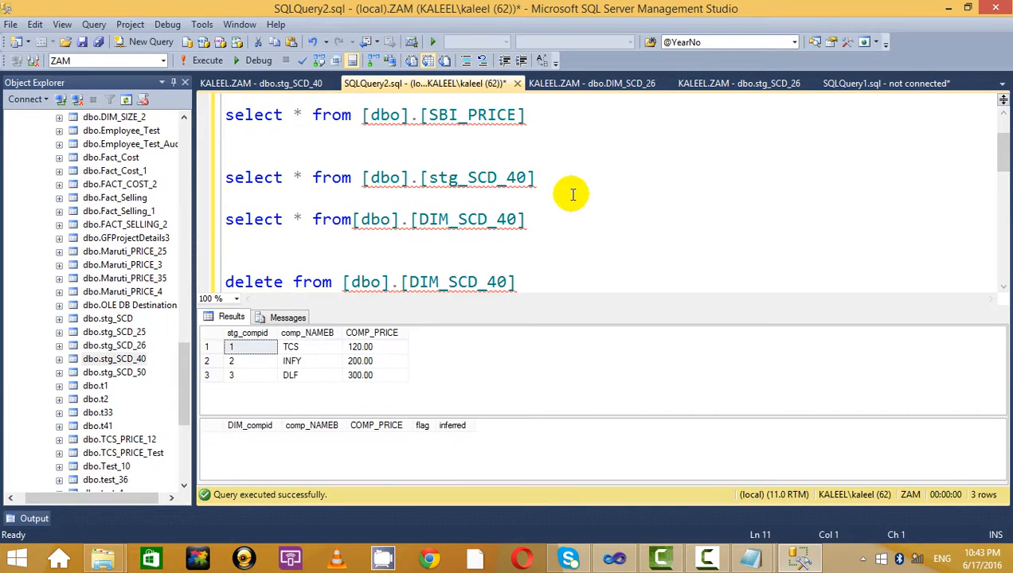
left_click(287, 82)
Clear the comp_NAMEB text of all three rows in stg_SCD_40
left_click(347, 119)
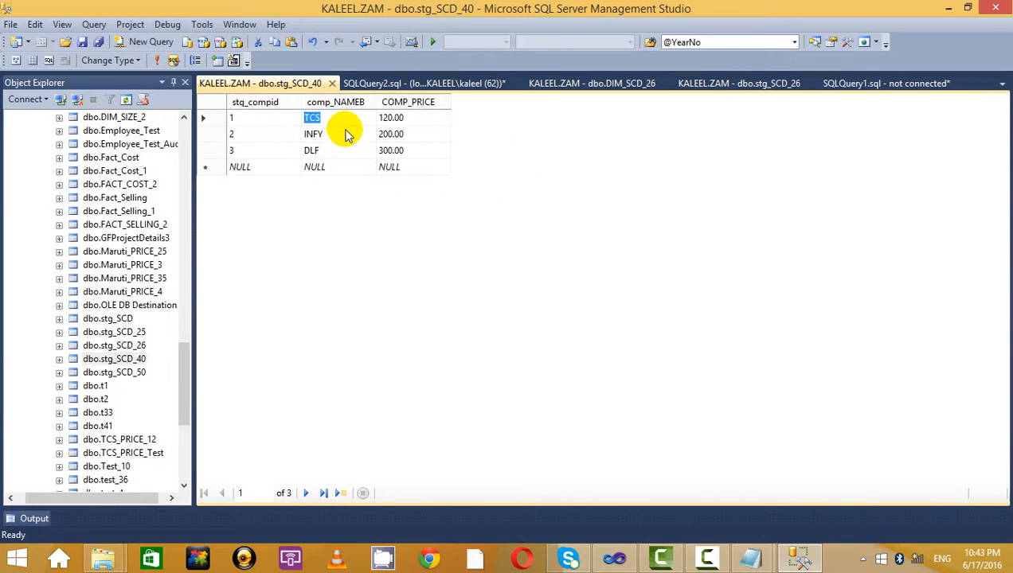
left_click(336, 135)
key("Delete")
left_click(344, 151)
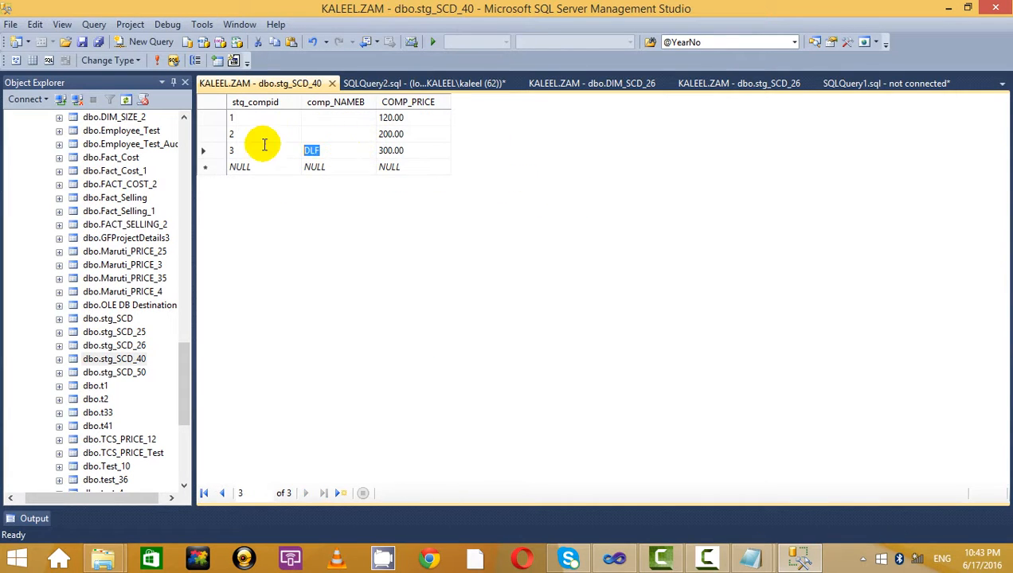
key("Delete")
left_click(334, 168)
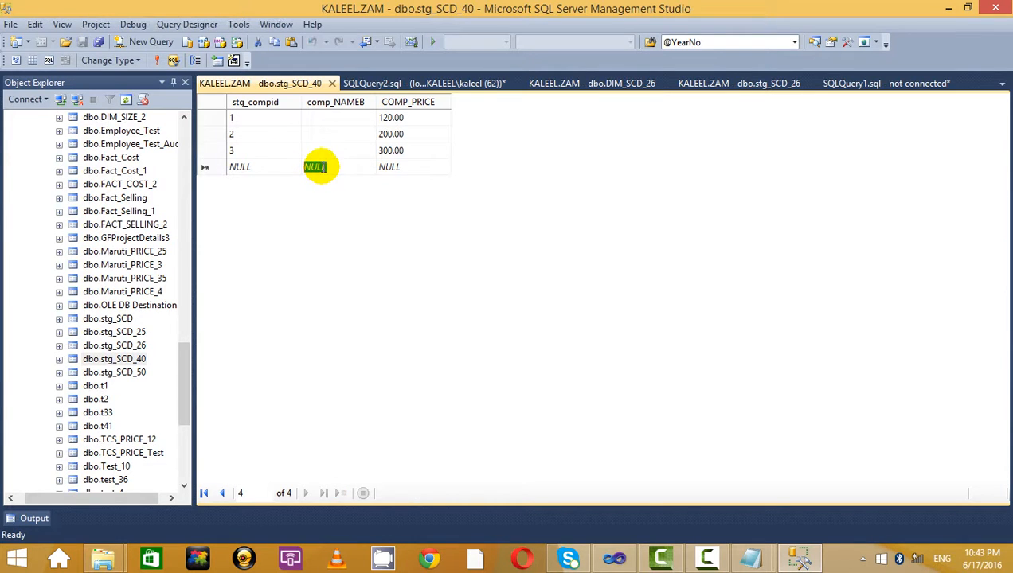
Set comp_NAMEB to NULL for all three stg_SCD_40 rows and reload the table data
left_click(328, 117)
key("ctrl+0")
key("ctrl+0")
left_click(334, 151)
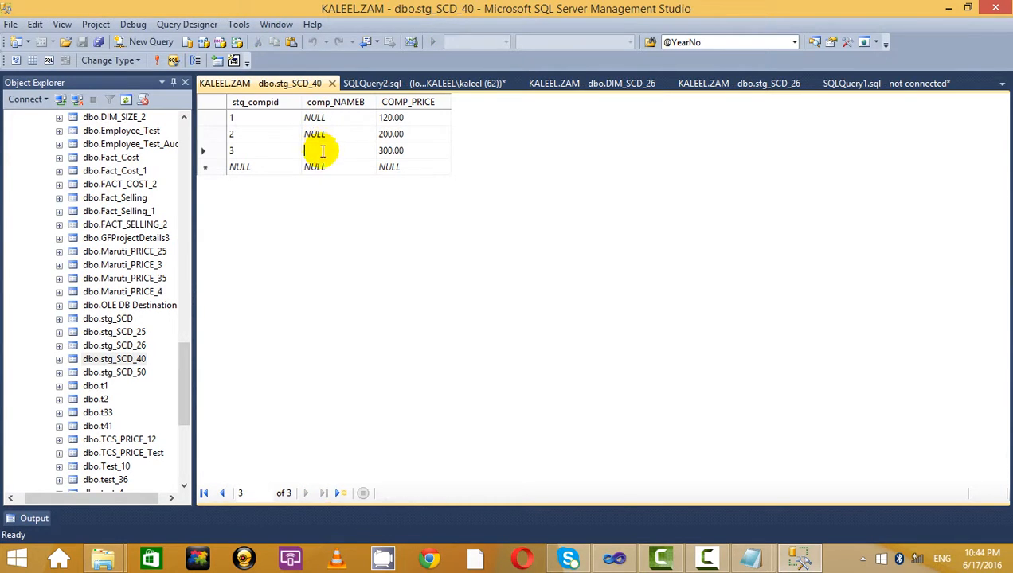
key("ctrl+0")
left_click(334, 167)
left_click(156, 60)
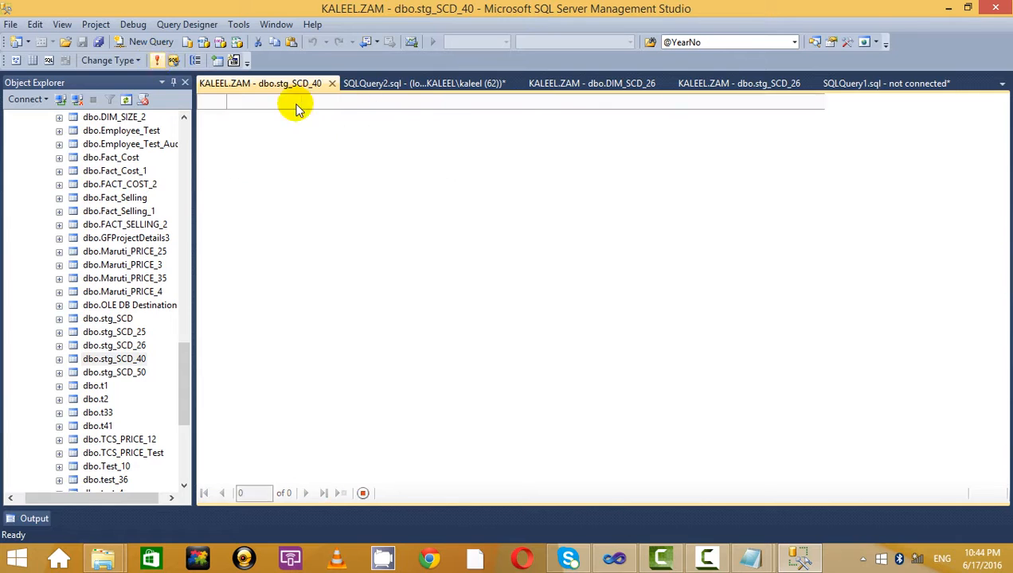
key("alt+Tab")
key("alt+Tab")
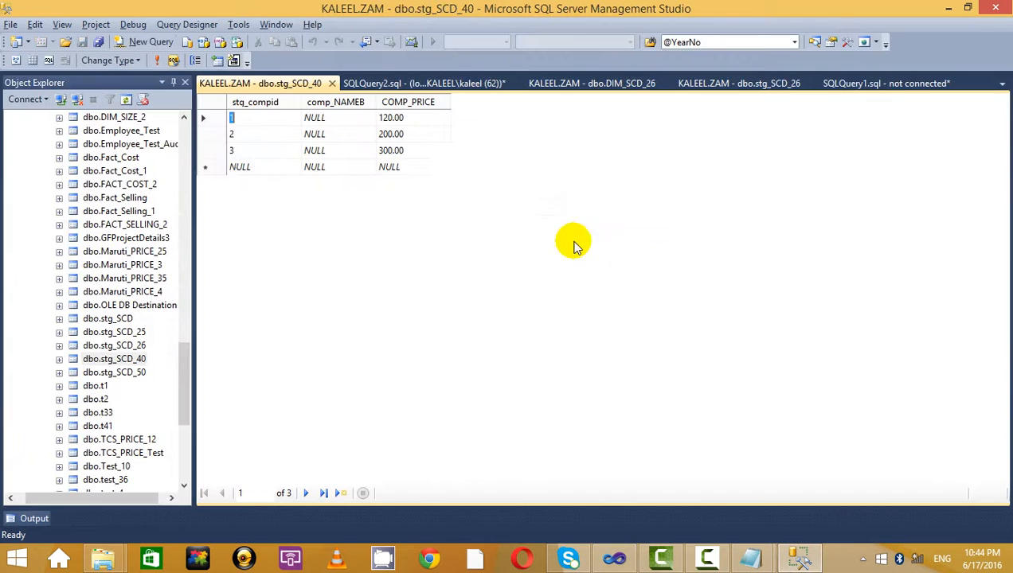
Run the two select statements in SQLQuery2.sql to verify the NULL names in stg_SCD_40 against DIM_SCD_40
left_click(414, 81)
left_click_drag(541, 219, 225, 157)
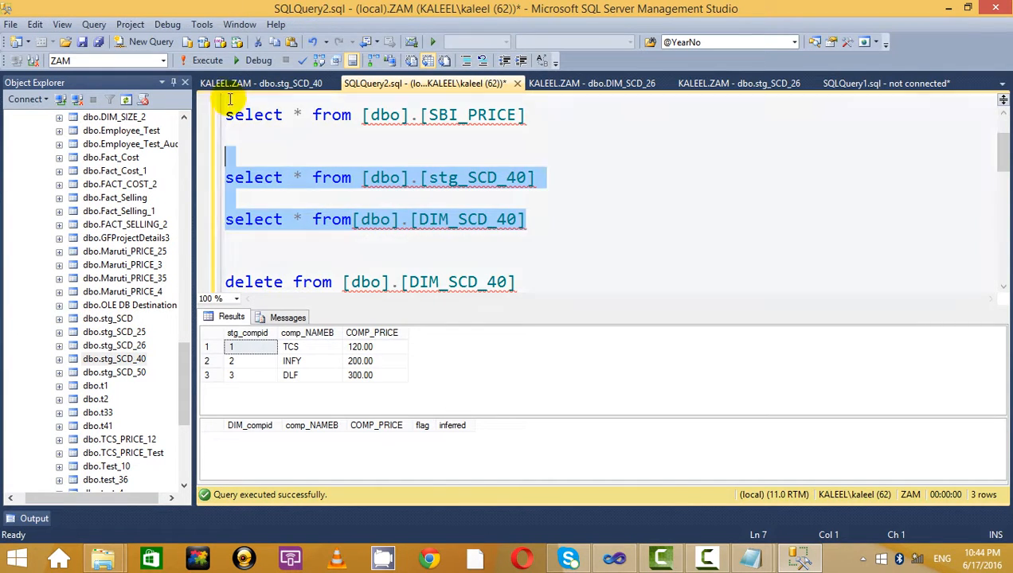
left_click(207, 60)
left_click(592, 255)
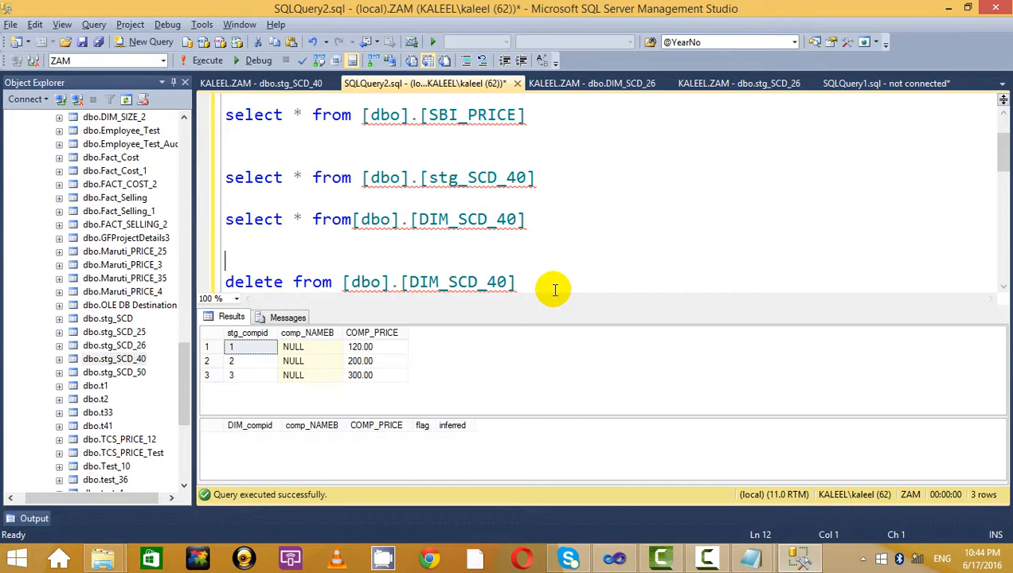
Run the inferred_member.dtsx package in Visual Studio, review the data flow row counts and stop debugging
key("alt+Tab")
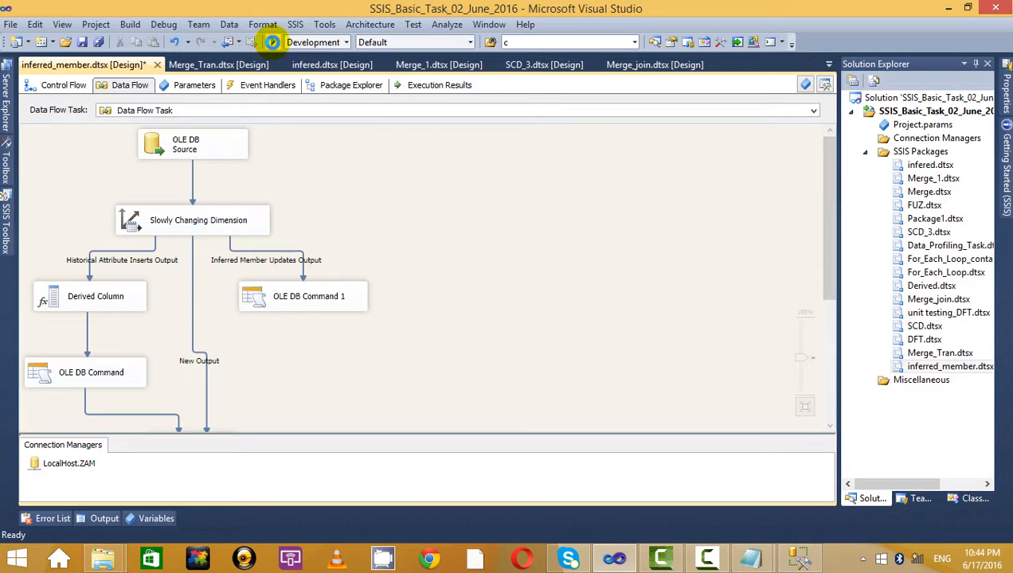
left_click(273, 44)
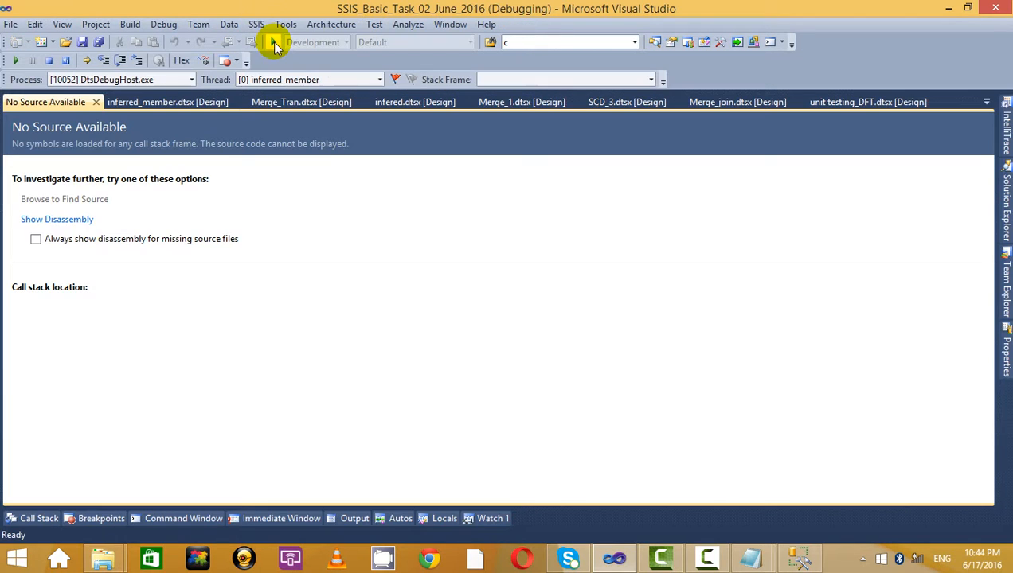
left_click(96, 105)
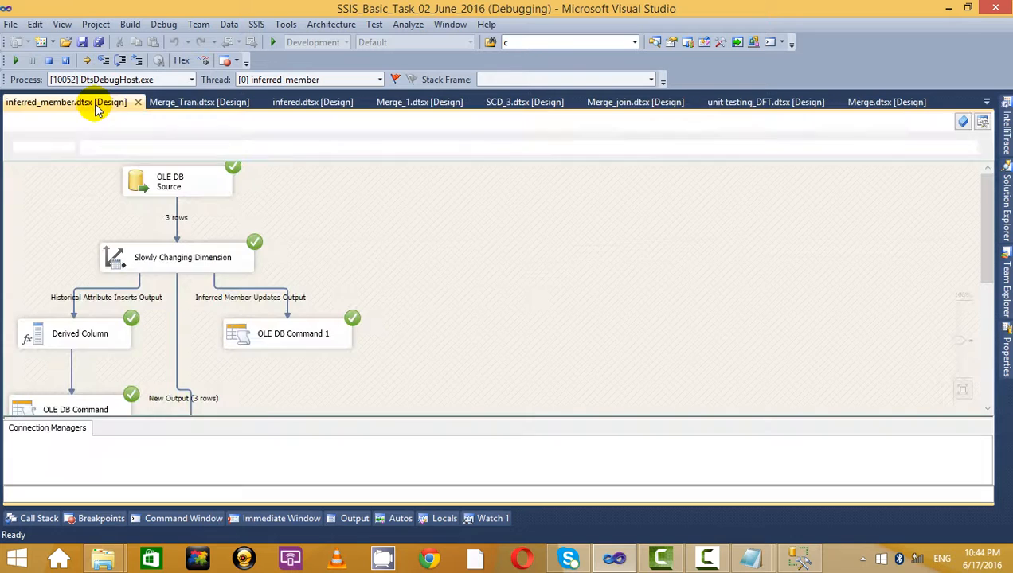
scroll(417, 309, "down", 5)
scroll(419, 305, "up", 5)
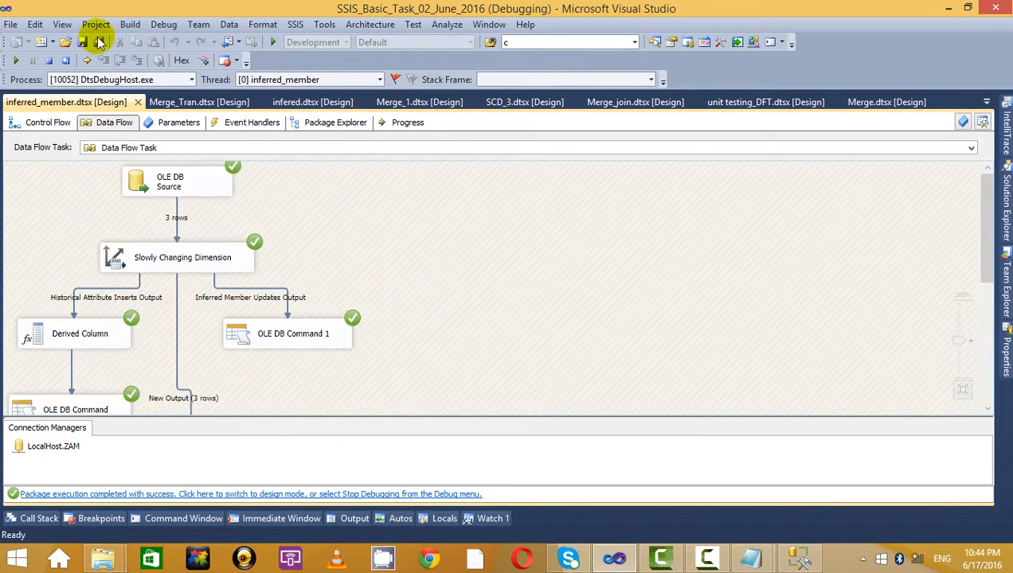
left_click(48, 60)
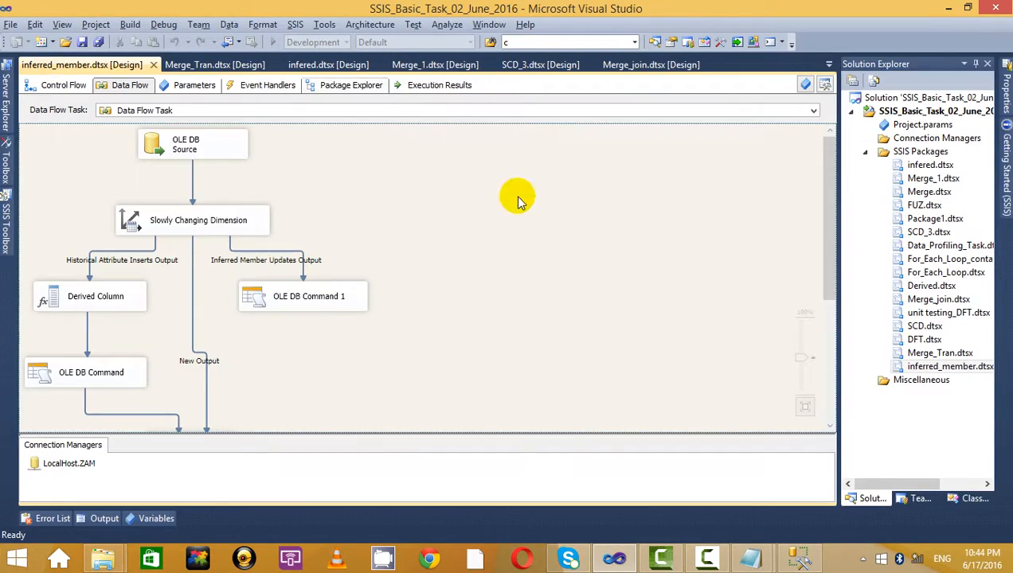
Rerun the stg_SCD_40 and DIM_SCD_40 selects in Management Studio and examine the inferred column of the loaded rows
key("alt+Tab")
left_click_drag(580, 223, 247, 178)
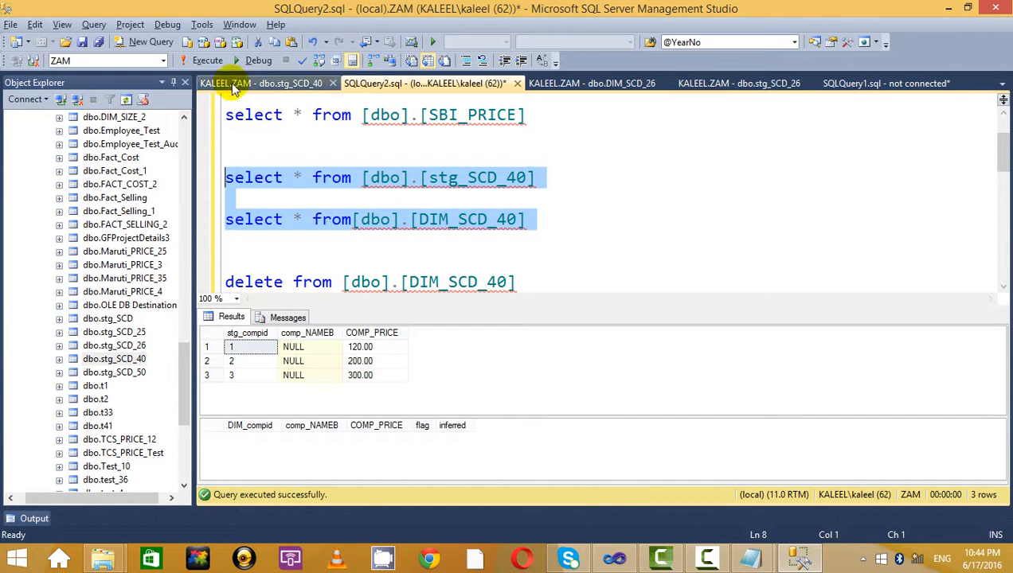
left_click(207, 61)
left_click(331, 439)
left_click(454, 426)
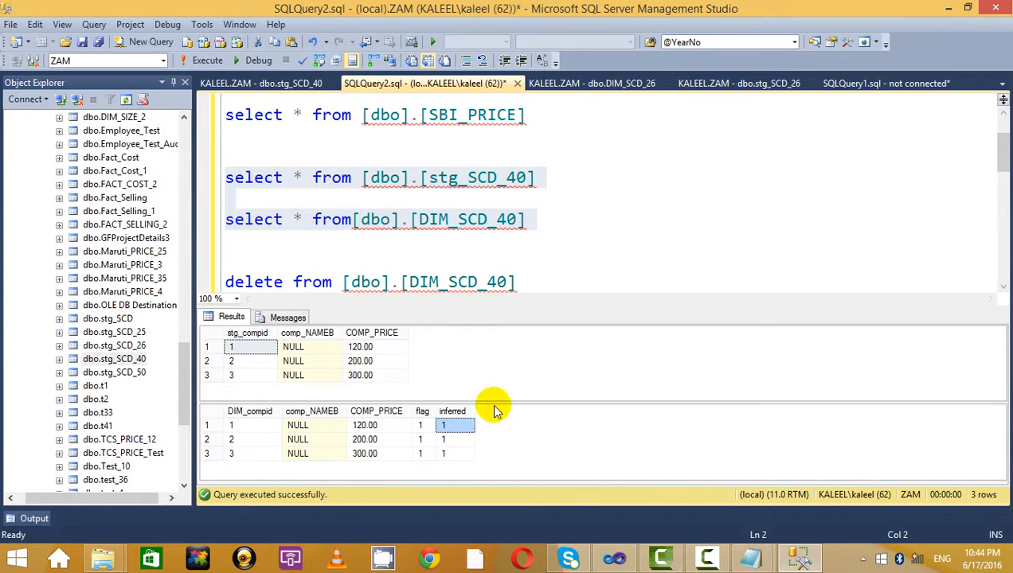
left_click(555, 261)
key("alt+Tab")
key("alt+Tab")
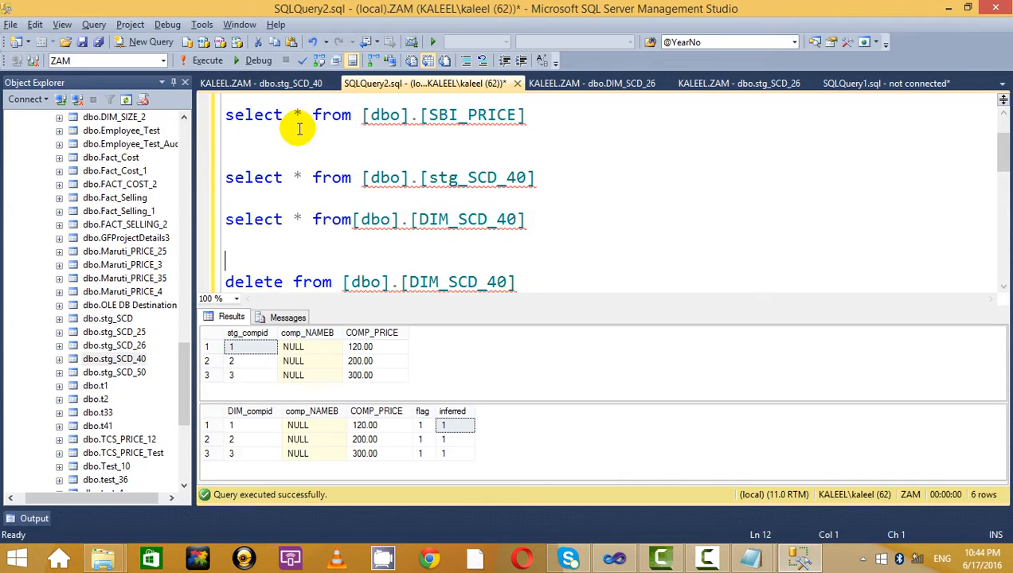
In stg_SCD_40, set the comp_NAMEB values of rows 1 to 3 to TCS, INFY and HCL, and INFY's COMP_PRICE to 220.00
left_click(243, 81)
left_click(326, 118)
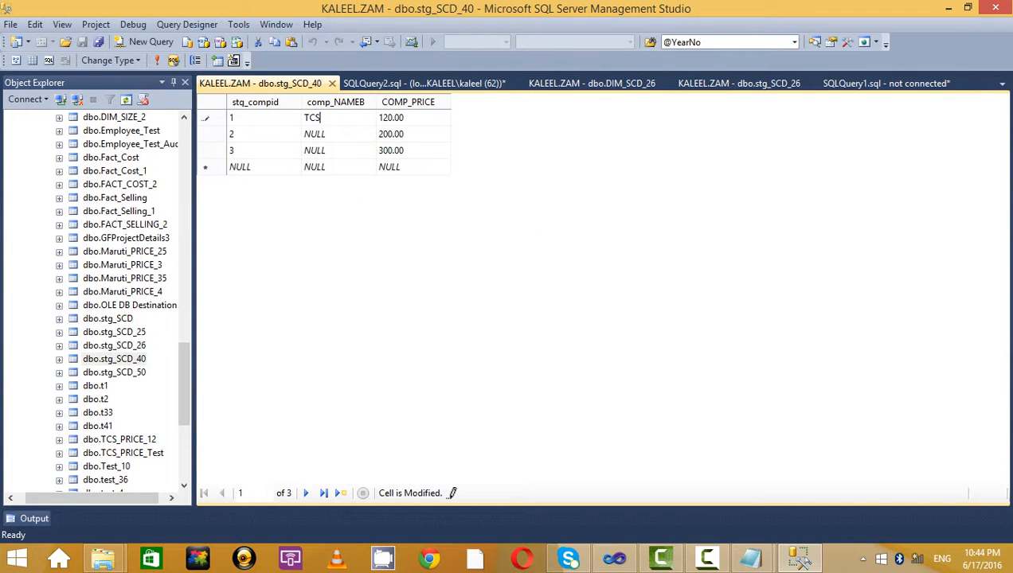
left_click(341, 139)
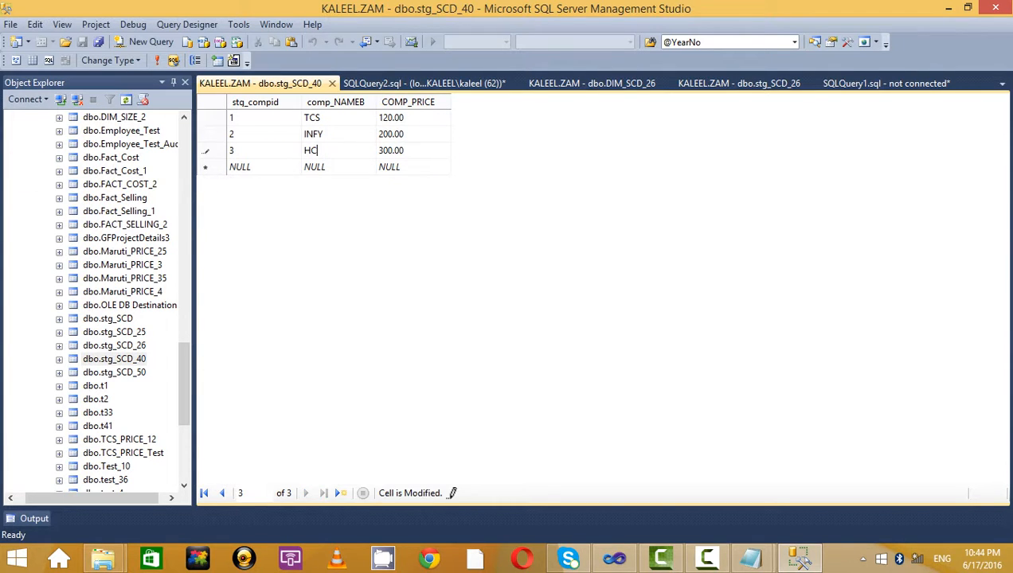
left_click(389, 134)
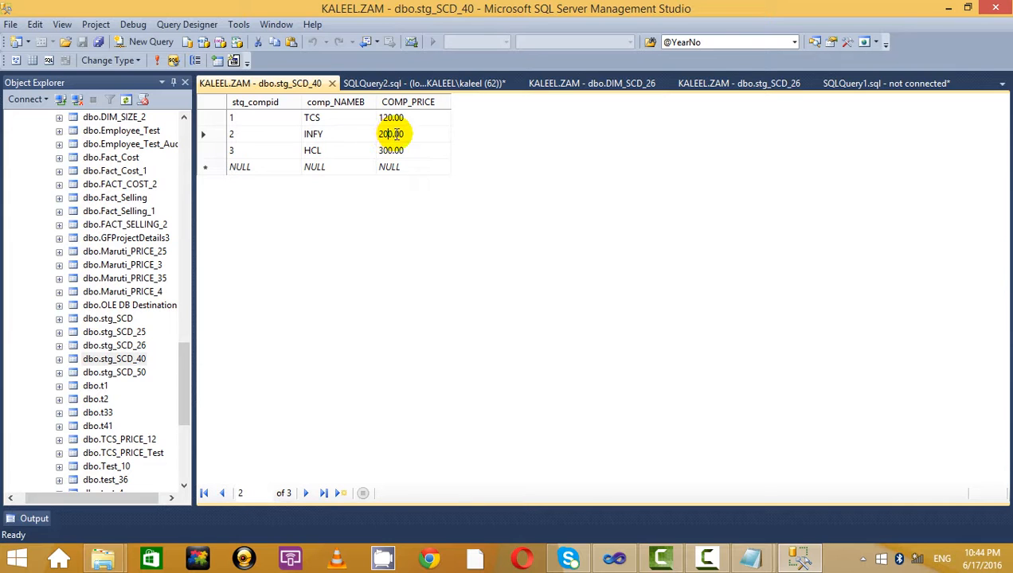
left_click(382, 134)
type("2")
left_click(390, 150)
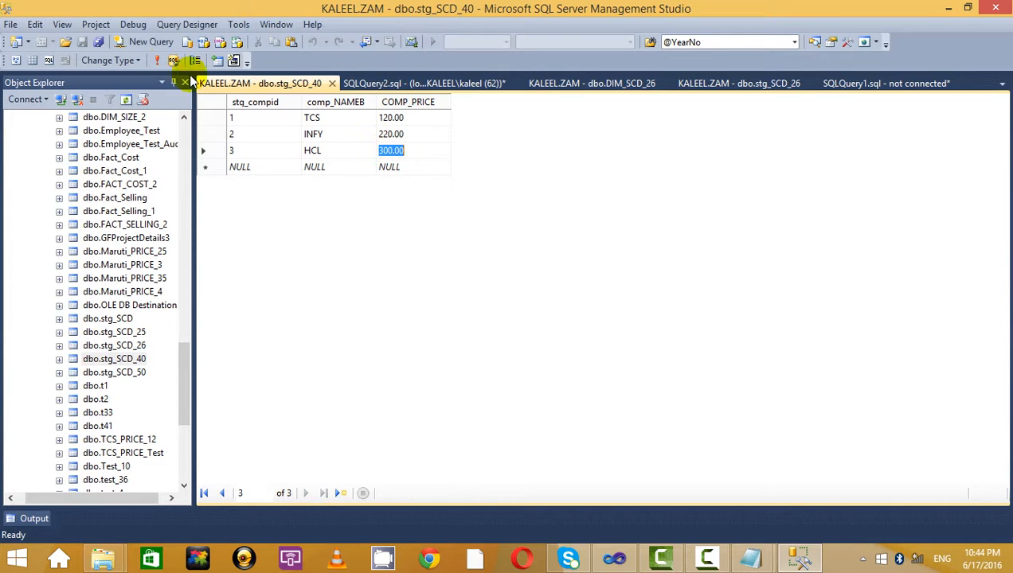
Glance at the DIM_SCD_26 table design, return to SQLQuery2.sql and hide the query results
left_click(438, 83)
left_click(592, 83)
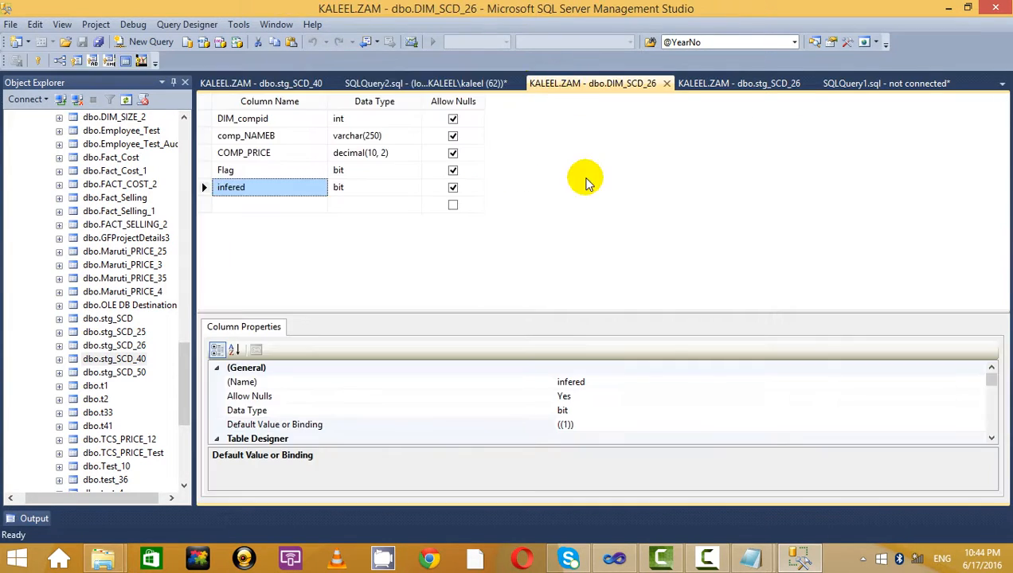
left_click(451, 86)
key("ctrl+r")
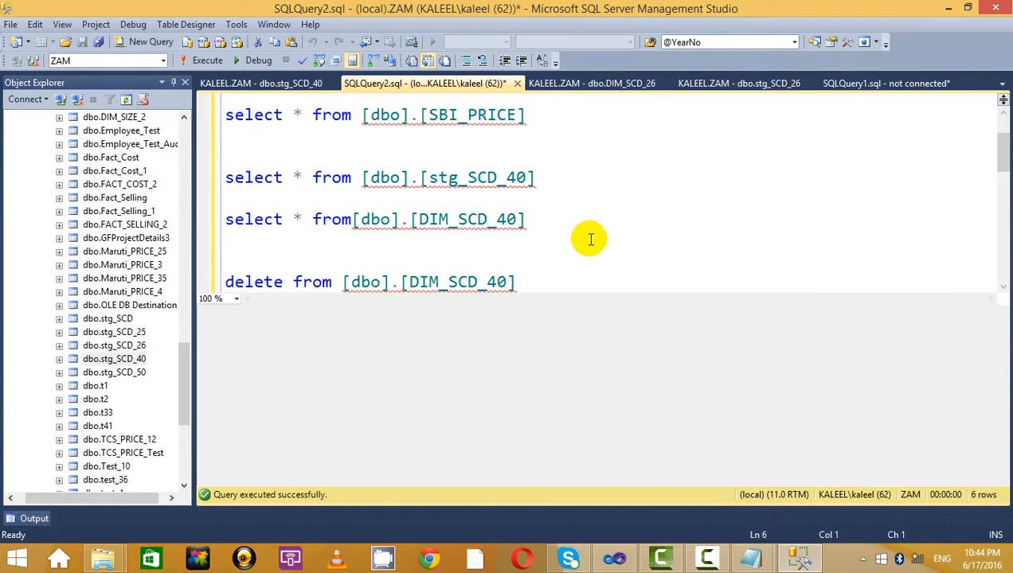
Switch to Visual Studio, run the inferred_member.dtsx package, review the data flow down to Derived Column 1 and stop debugging
key("alt+Tab")
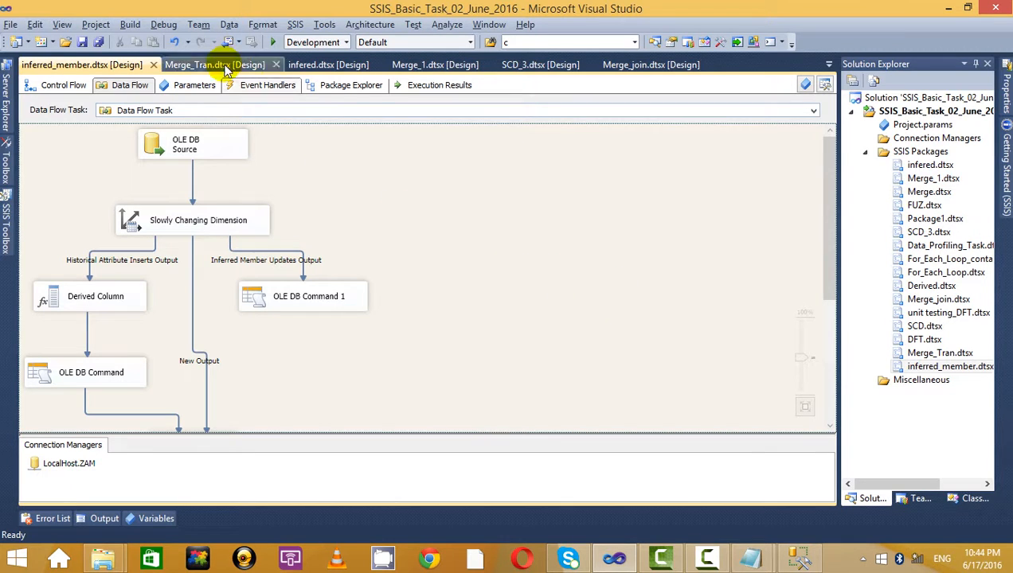
left_click(275, 44)
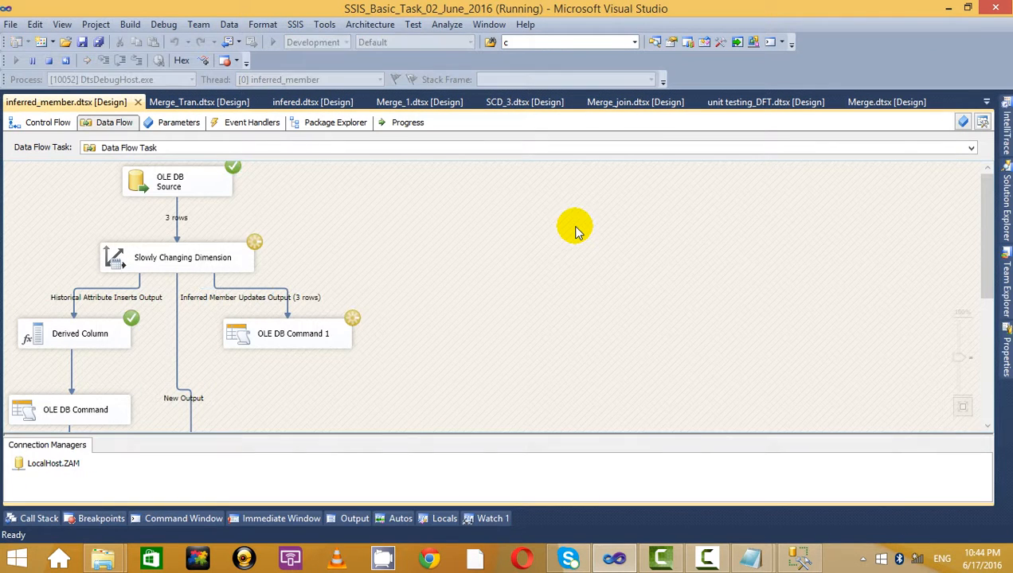
scroll(557, 238, "down", 5)
scroll(477, 227, "up", 2)
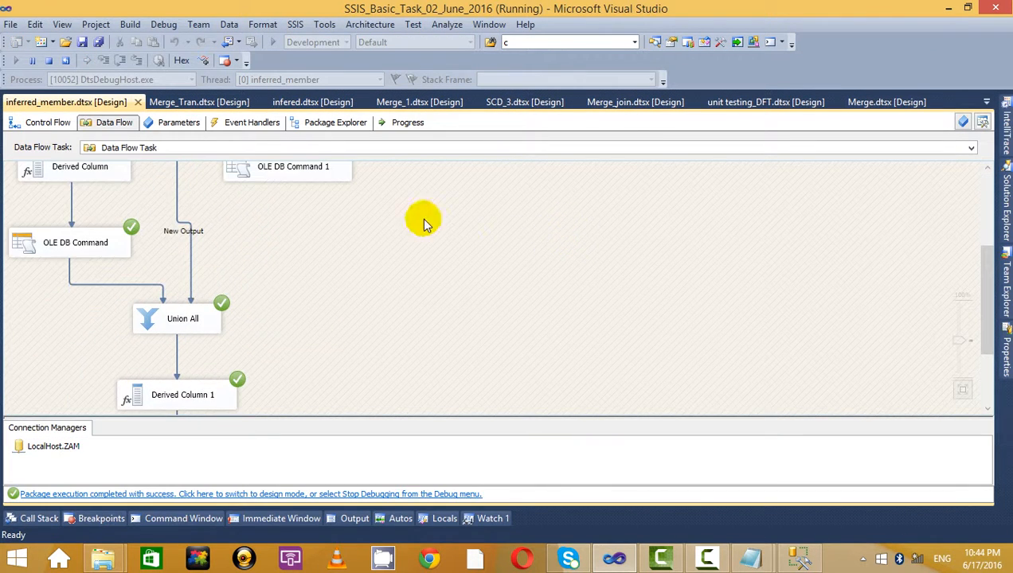
left_click(47, 60)
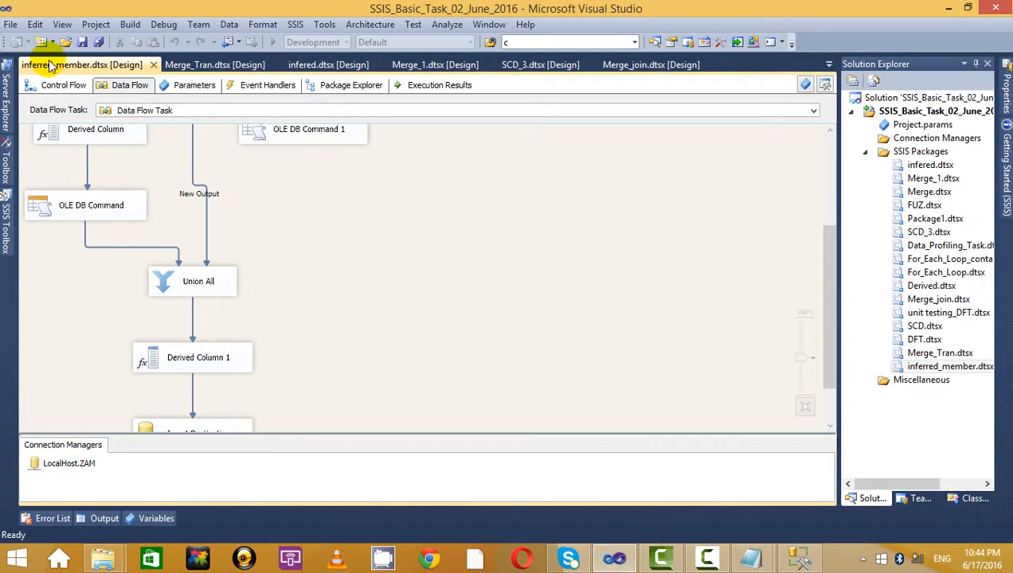
In Management Studio, rerun the stg_SCD_40 and DIM_SCD_40 selects and check the flag column of the dimension rows
key("alt+Tab")
left_click_drag(527, 220, 226, 178)
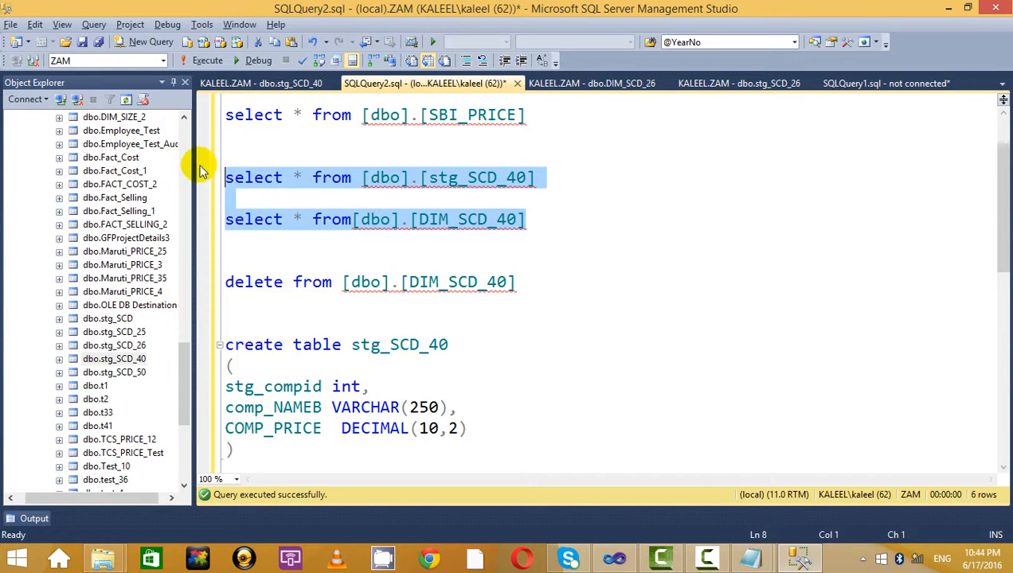
left_click(209, 60)
left_click(419, 426)
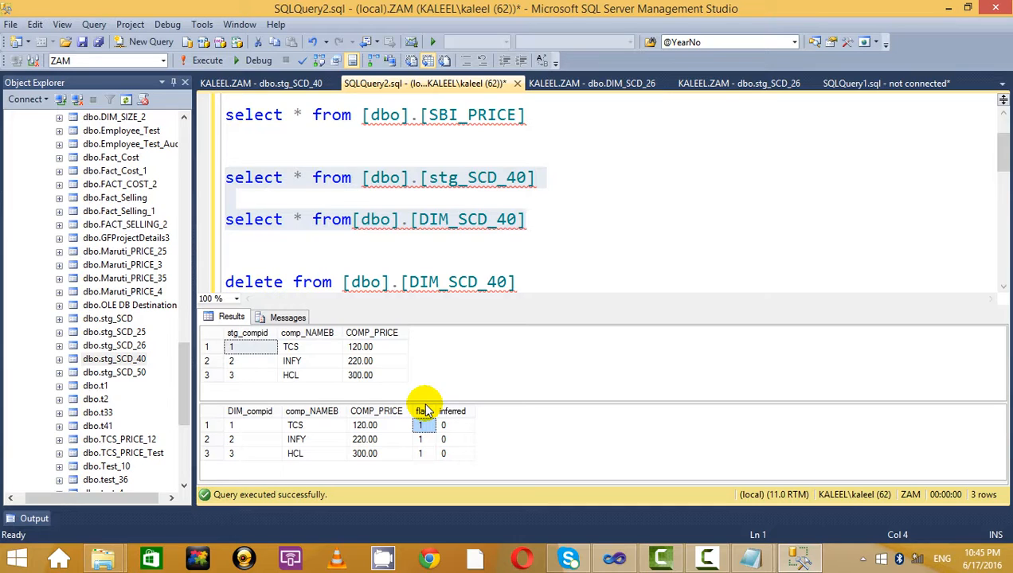
In the stg_SCD_40 table data, change the comp_NAMEB of row 1 to TCS_Ltd and commit the row
left_click(310, 83)
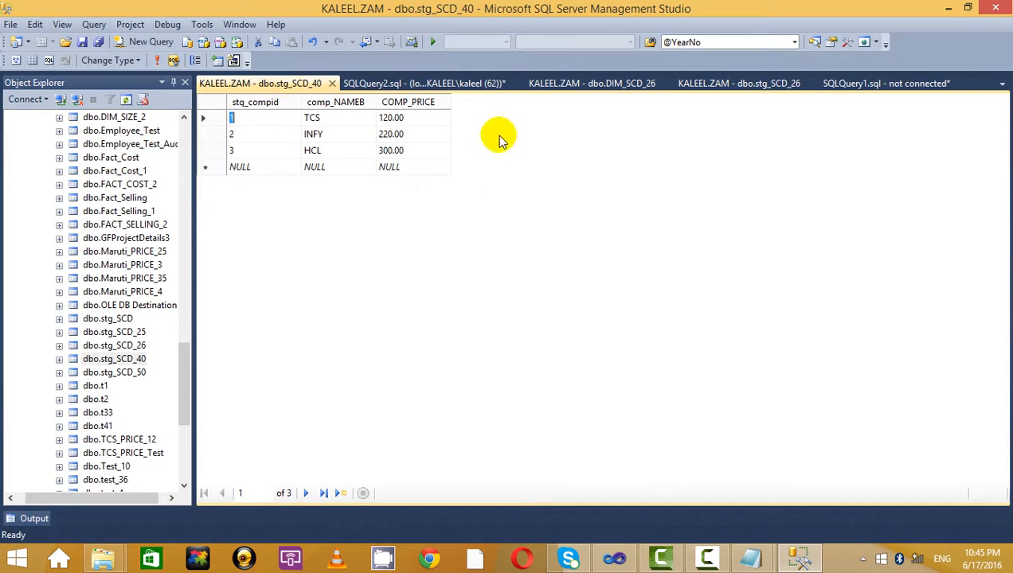
left_click(340, 119)
type("_Ltd")
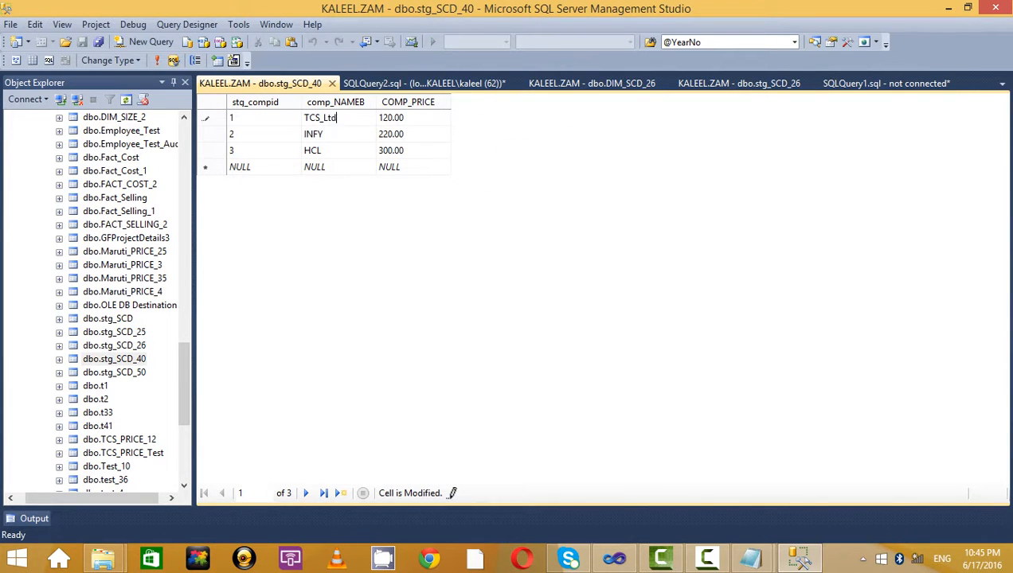
left_click(349, 152)
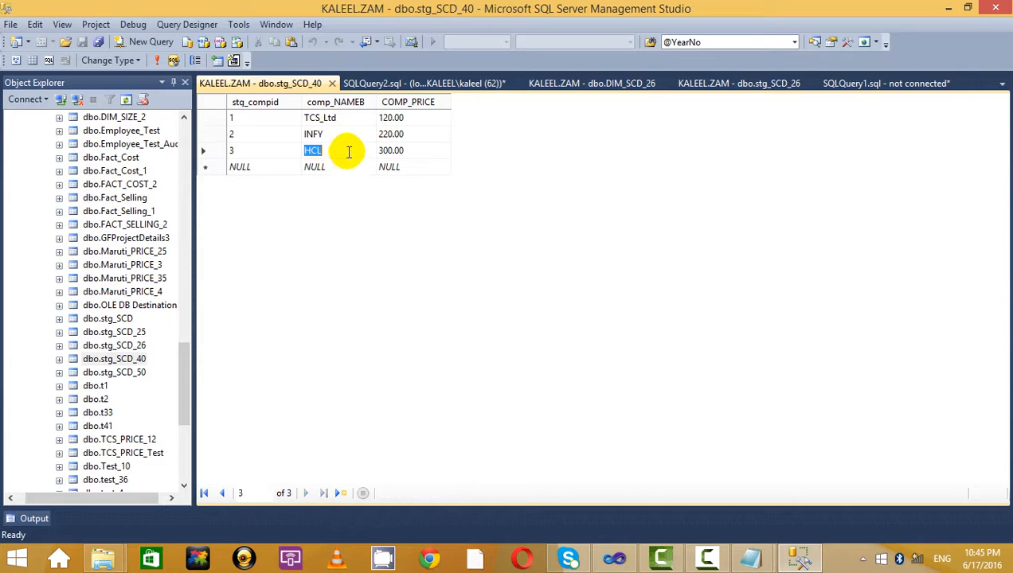
left_click(164, 62)
Return to SQLQuery2.sql, rerun both SCD_40 selects and check the first company name in the staging results
left_click(414, 84)
left_click_drag(563, 214, 191, 173)
left_click(200, 60)
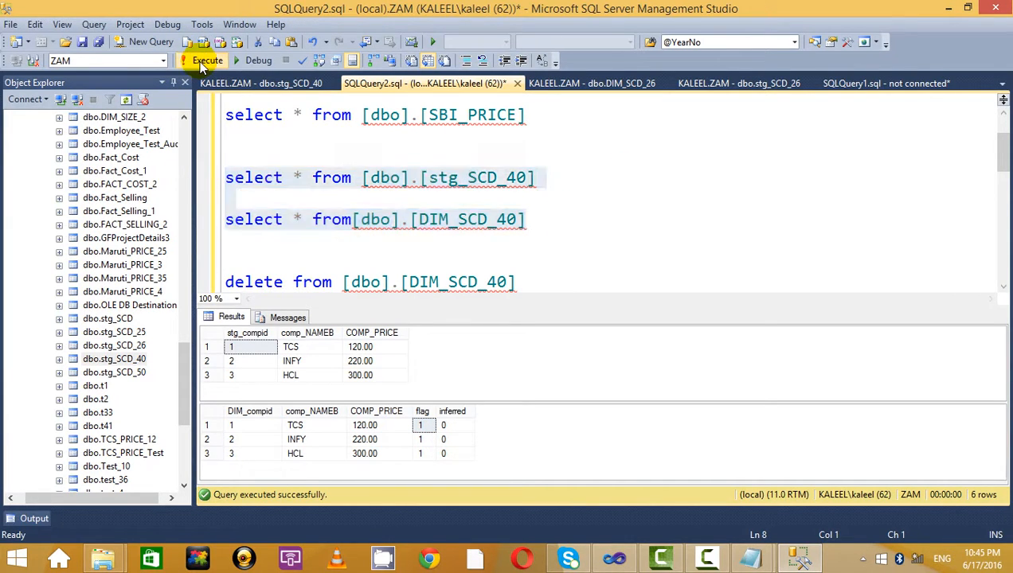
left_click(310, 353)
Run the inferred_member.dtsx package again in Visual Studio, check the Slowly Changing Dimension outputs and stop debugging
key("alt+Tab")
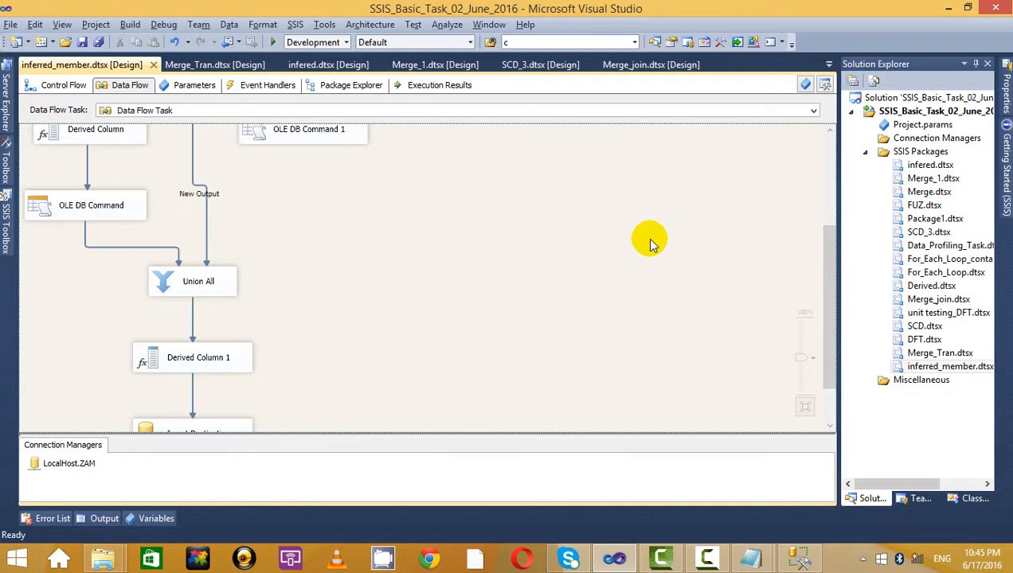
key("alt+Tab")
key("alt+Tab")
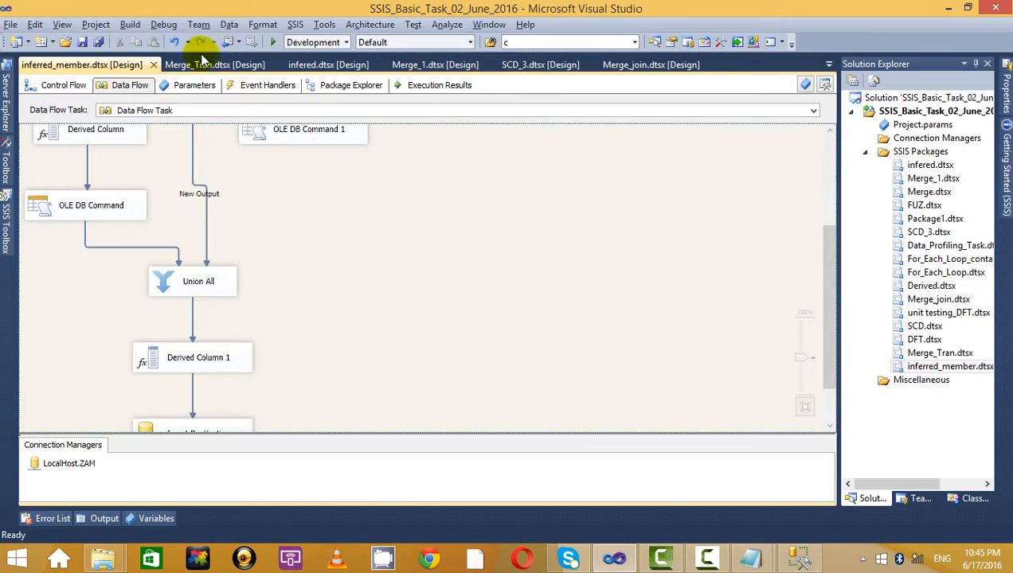
left_click(274, 42)
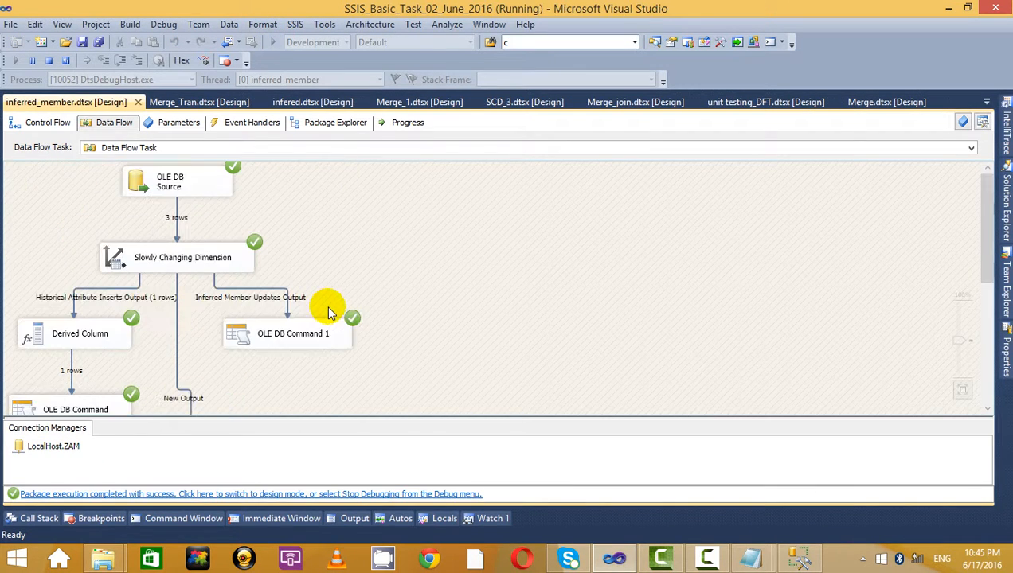
left_click(46, 59)
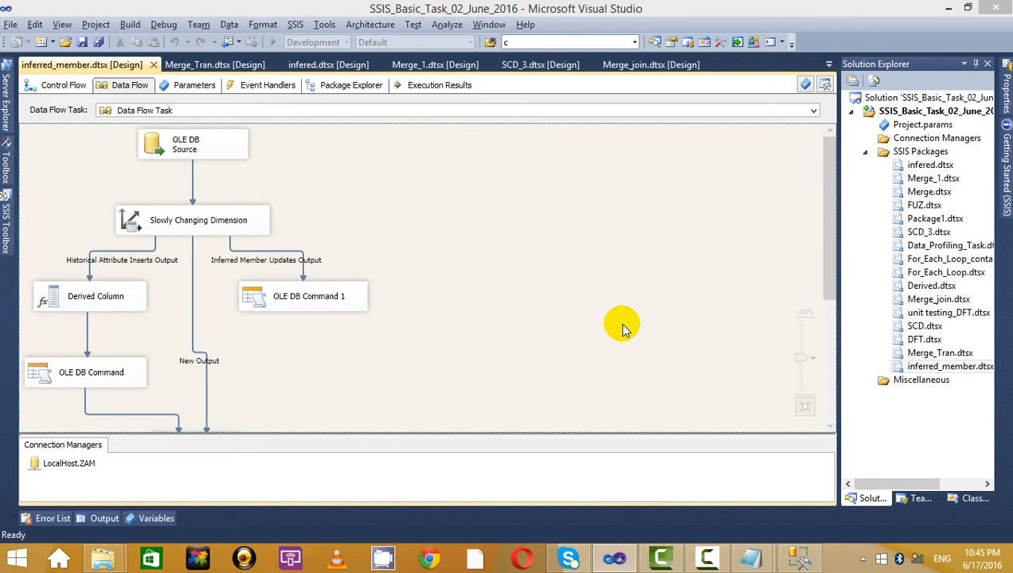
Rerun the SCD_40 selects in Management Studio and compare the name, price and flag of the TCS and TCS_Ltd dimension rows
key("alt+Tab")
left_click_drag(565, 226, 225, 179)
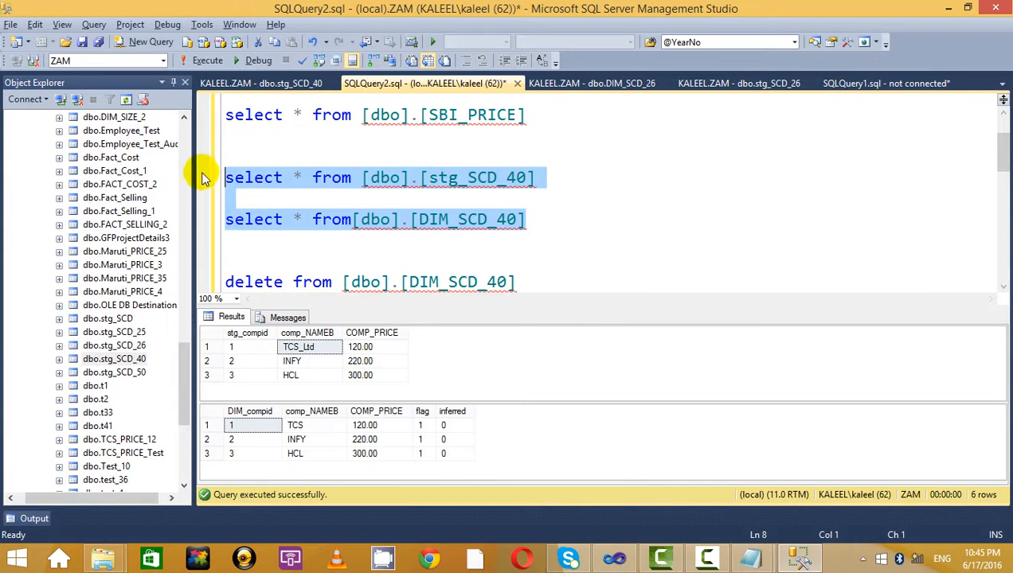
left_click(207, 61)
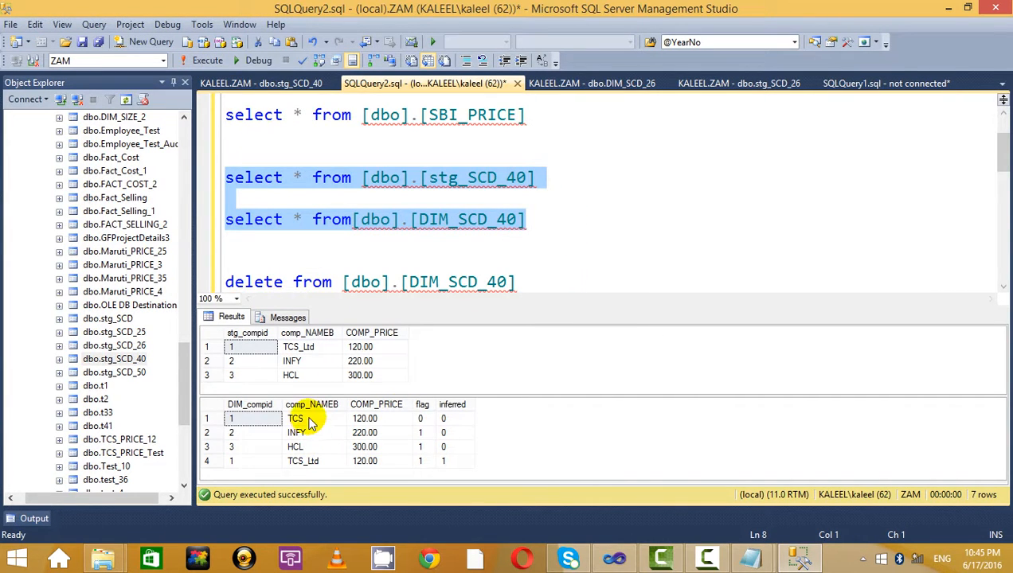
left_click(310, 422)
left_click(365, 420)
left_click(429, 419)
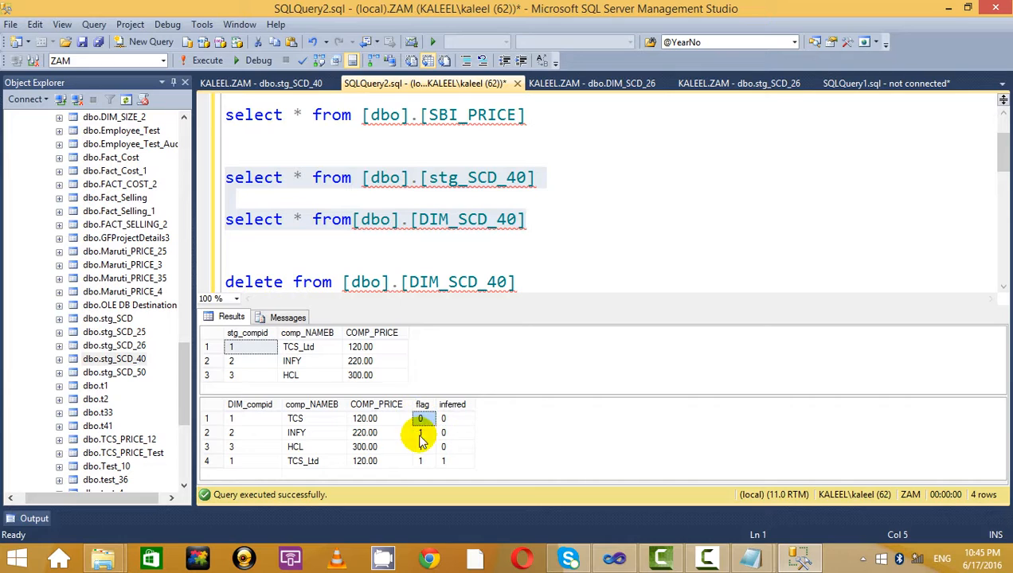
left_click(379, 463)
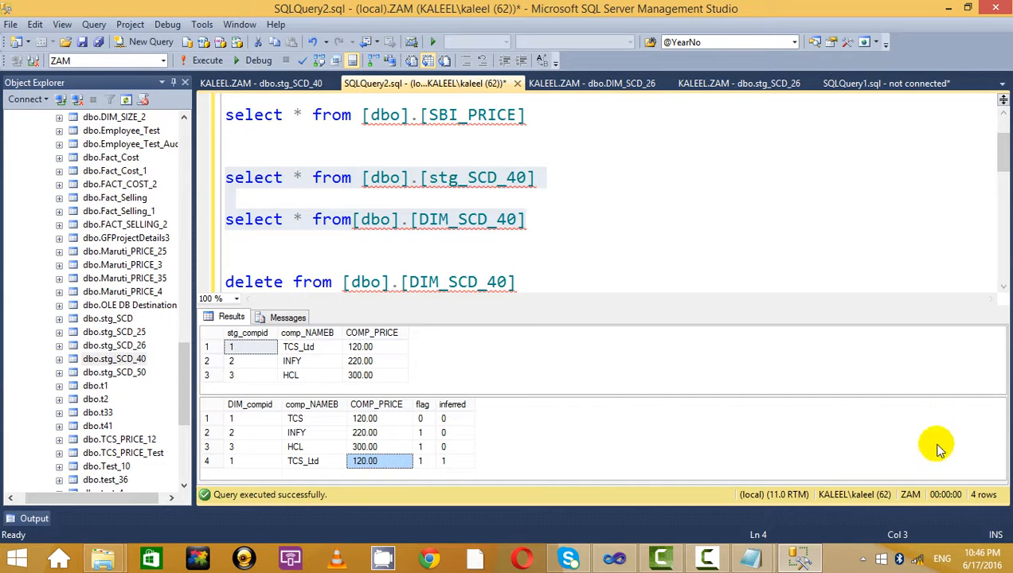
left_click(723, 561)
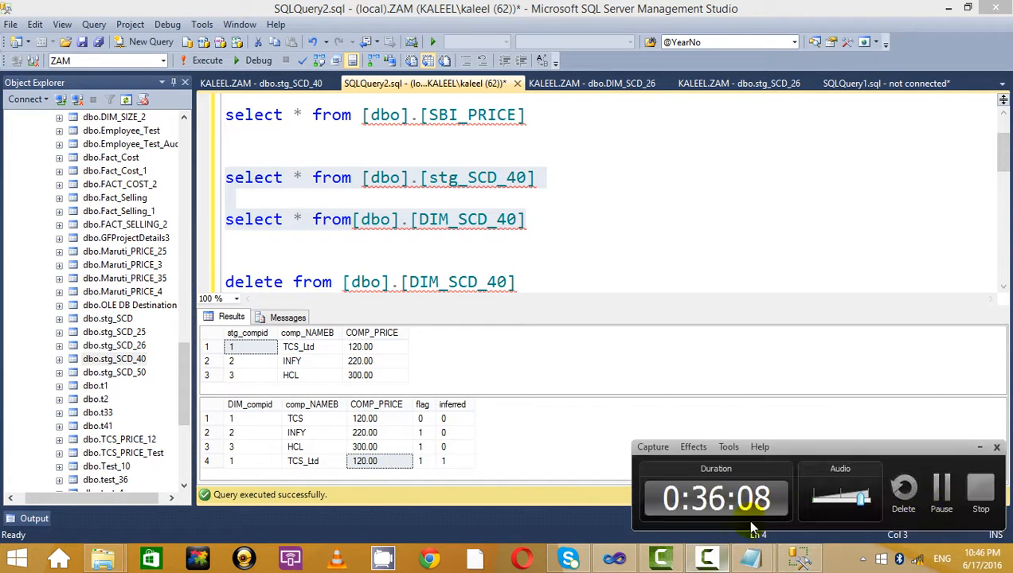
left_click(942, 494)
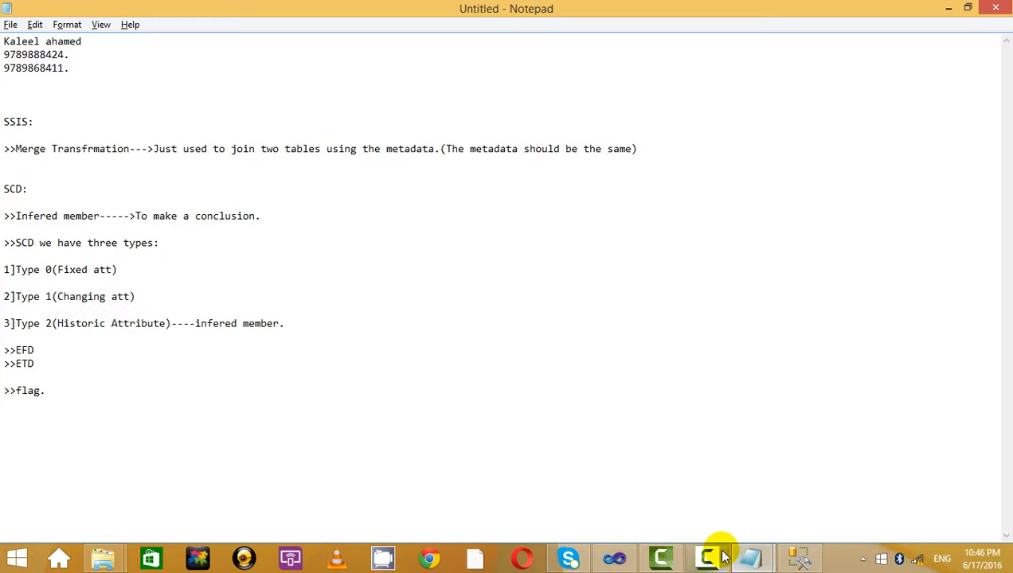
left_click(721, 558)
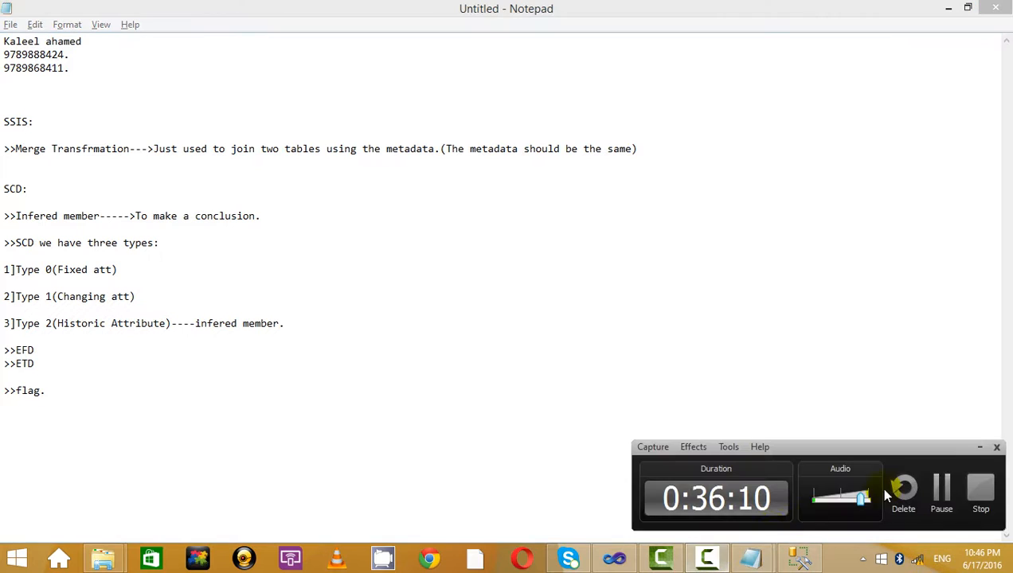
left_click(978, 448)
In the Notepad notes, review the SSIS section and the Merge Transformation definition about joining two tables with the same metadata
left_click(726, 323)
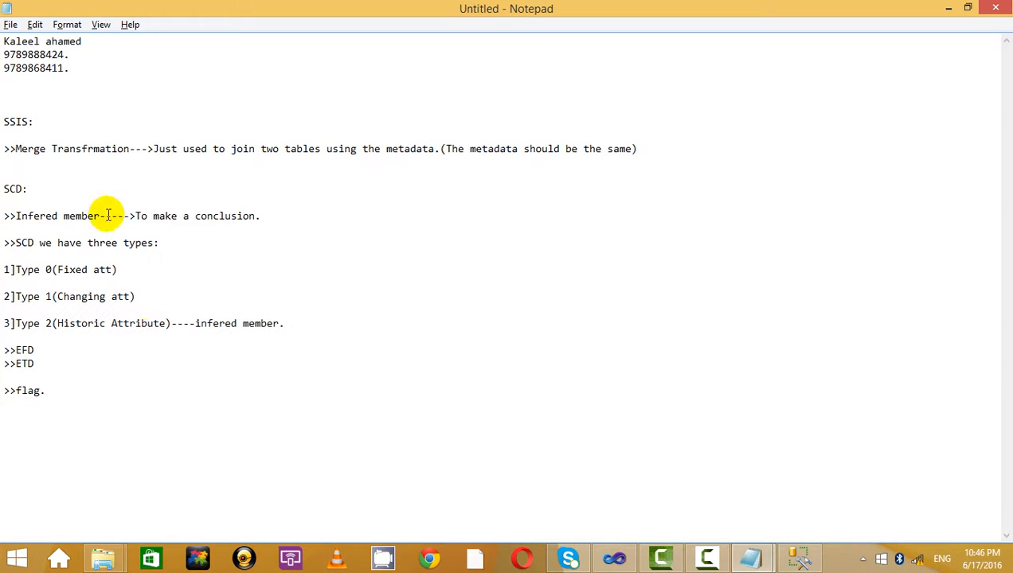
left_click_drag(6, 122, 534, 194)
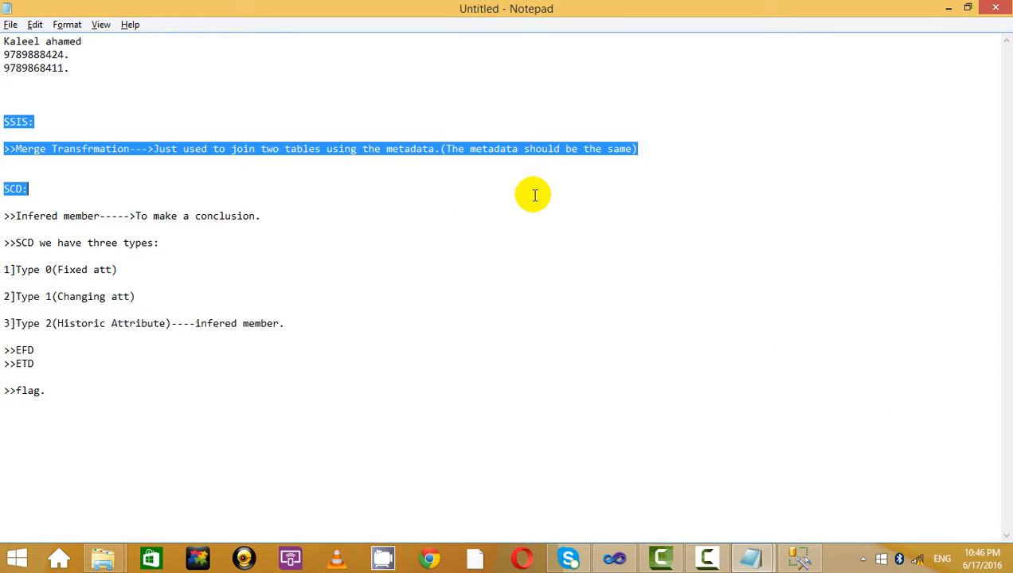
left_click(533, 194)
left_click(160, 157)
left_click_drag(160, 158, 183, 121)
left_click(200, 107)
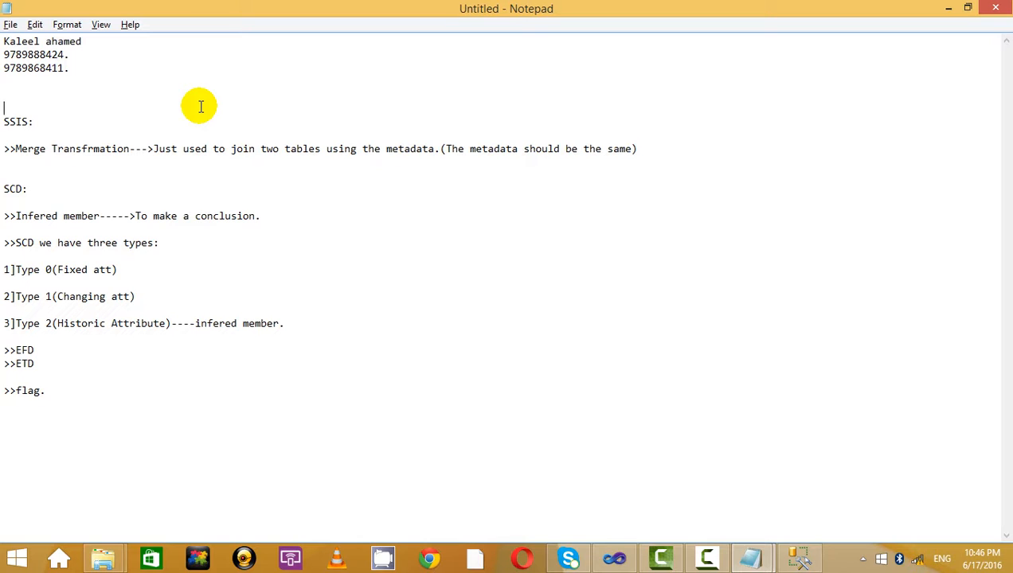
left_click_drag(635, 152, 634, 125)
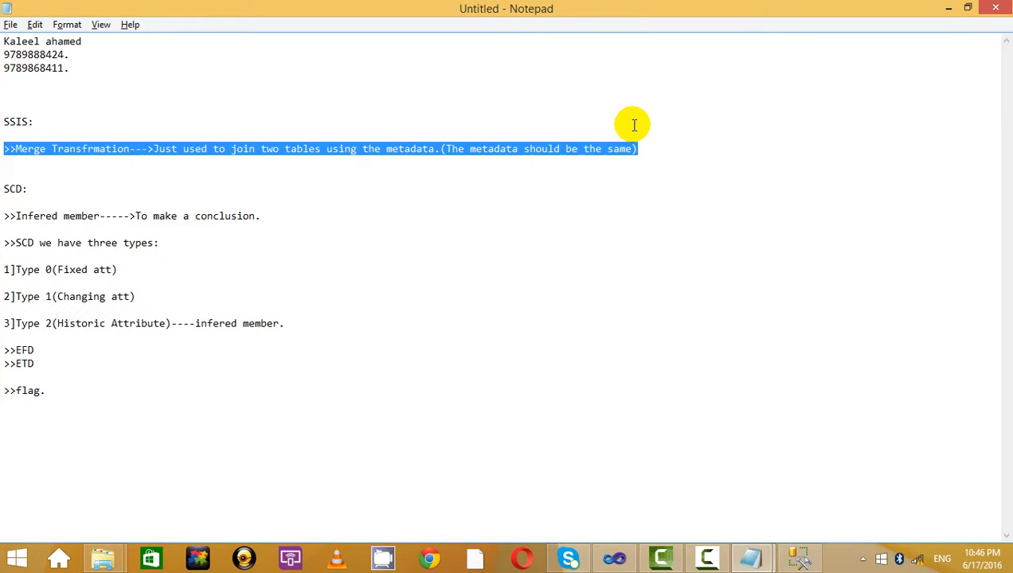
left_click(133, 148)
left_click_drag(147, 149, 453, 206)
left_click(436, 205)
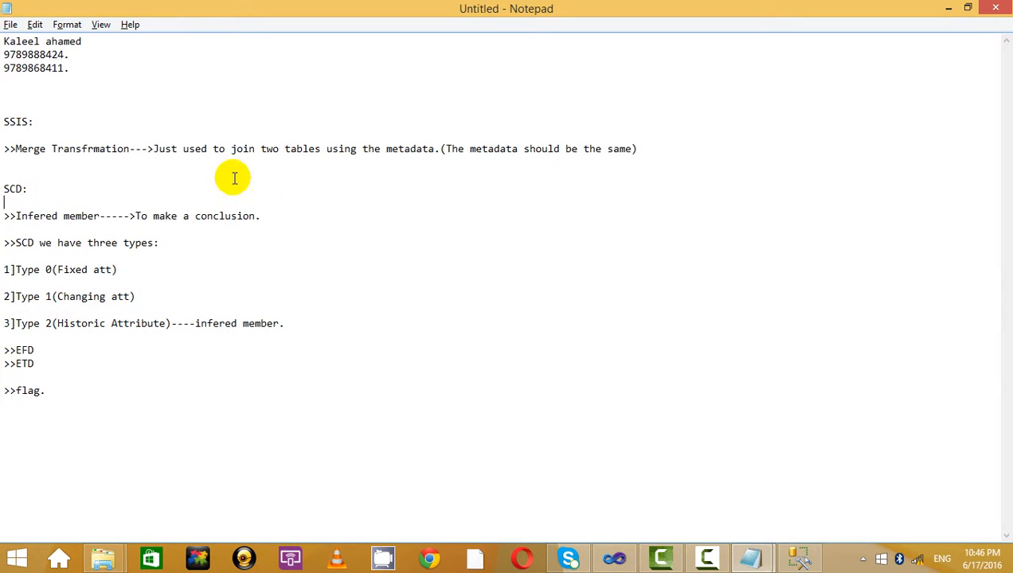
Review the SCD section of the notes, covering the inferred member line and the three SCD types
mouse_move(4, 191)
left_mouse_down()
mouse_move(190, 316)
mouse_move(204, 287)
mouse_move(212, 307)
mouse_move(4, 187)
left_mouse_up()
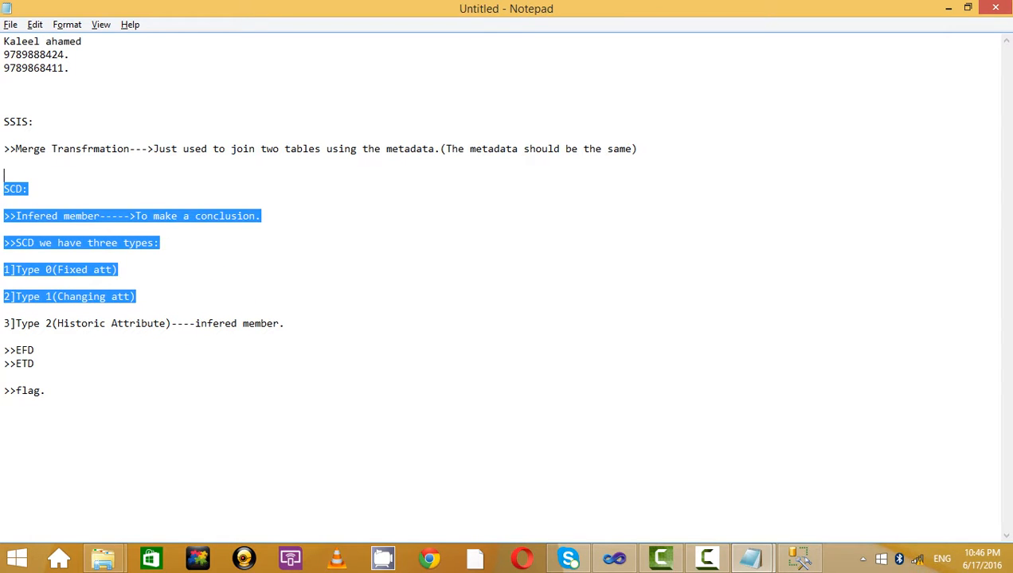
left_click(186, 230)
left_click_drag(184, 246, 67, 192)
left_click(134, 190)
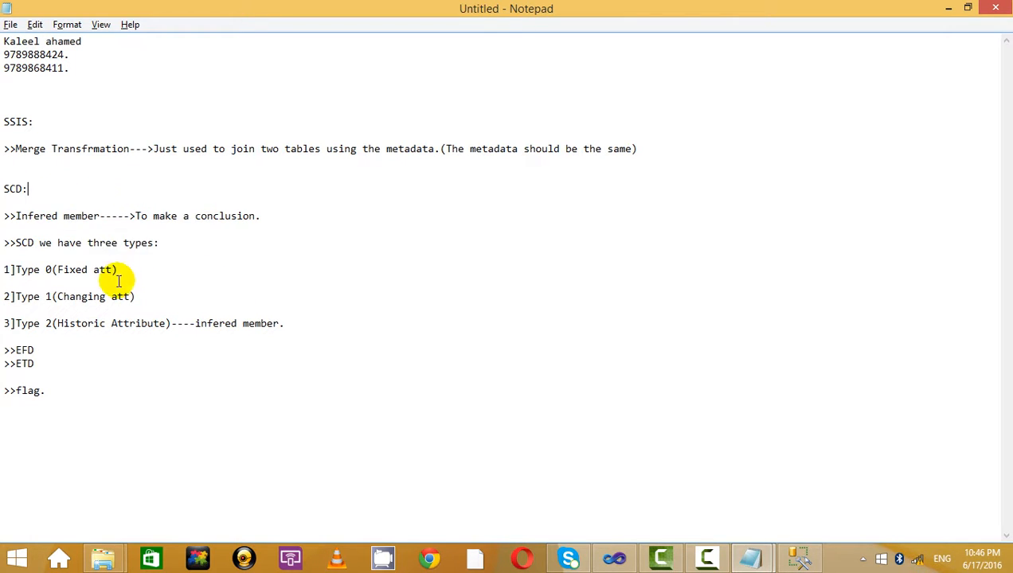
left_click_drag(118, 275, 108, 204)
left_click_drag(167, 289, 178, 229)
left_click(177, 229)
left_click_drag(413, 347, 159, 176)
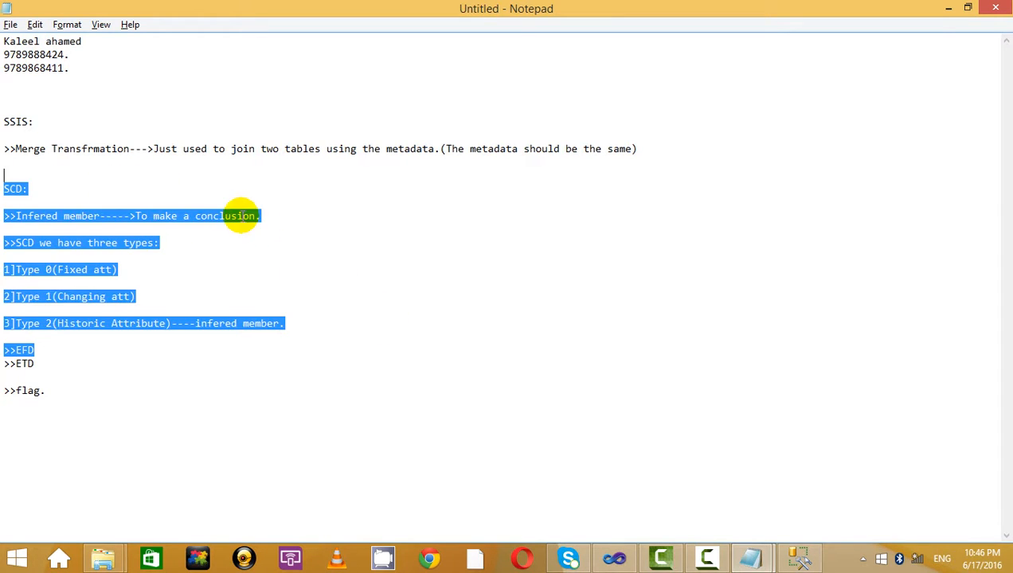
left_click(270, 232)
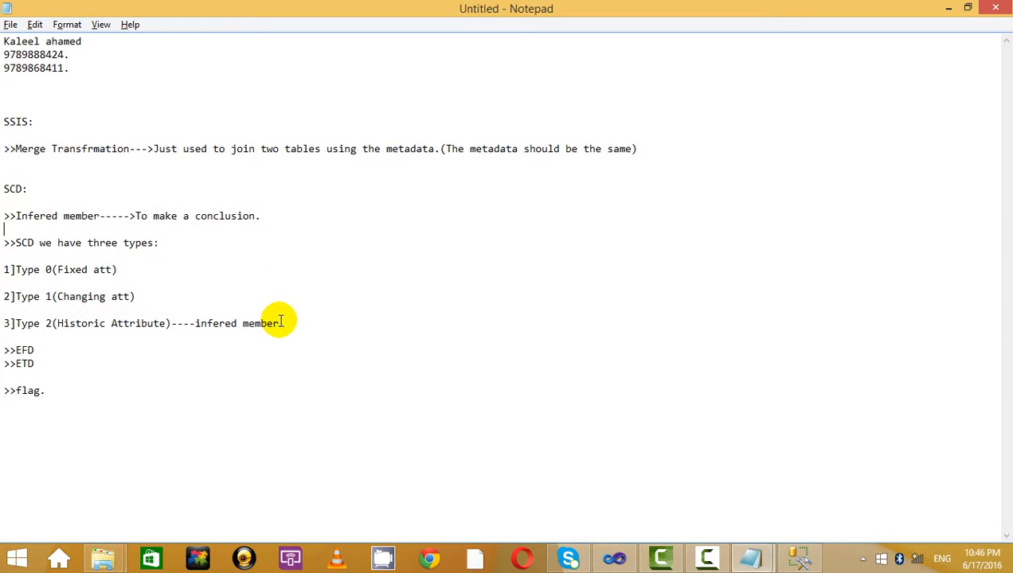
Review the notes on the Type 2 inferred member and its EFD, ETD and flag entries
left_click(90, 375)
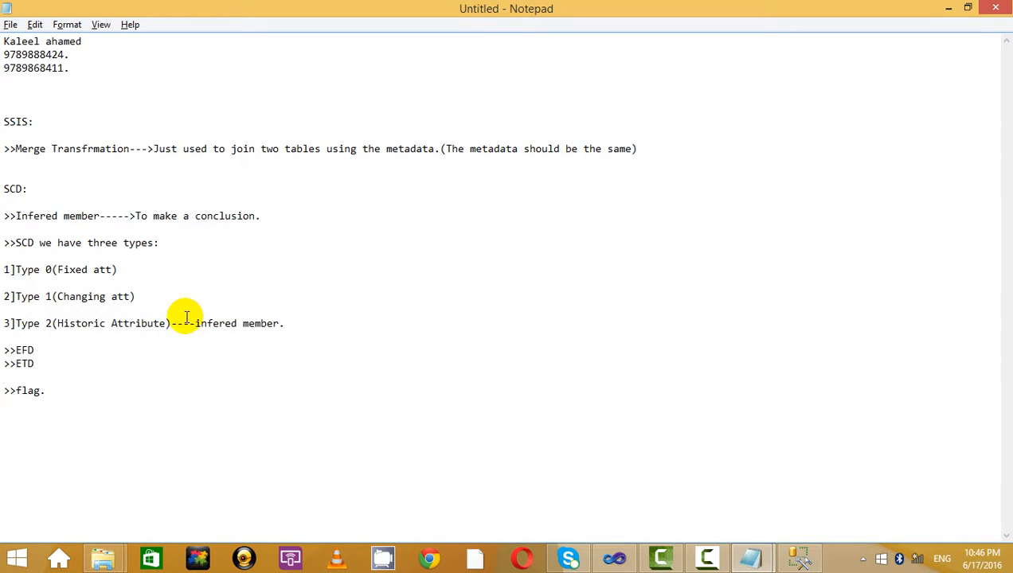
left_click_drag(194, 324, 294, 346)
left_click(294, 350)
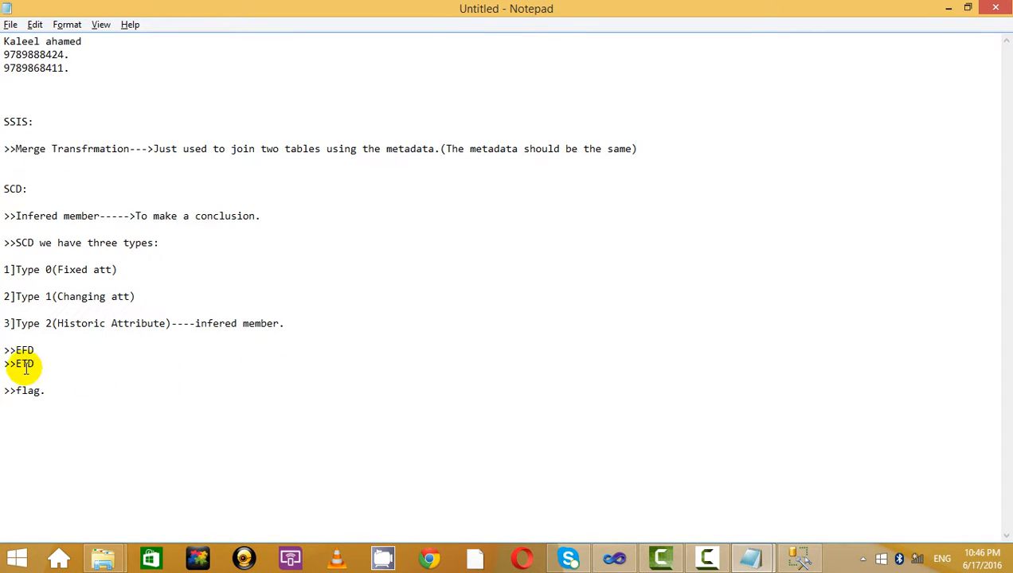
left_click_drag(50, 364, 61, 341)
left_click(72, 351)
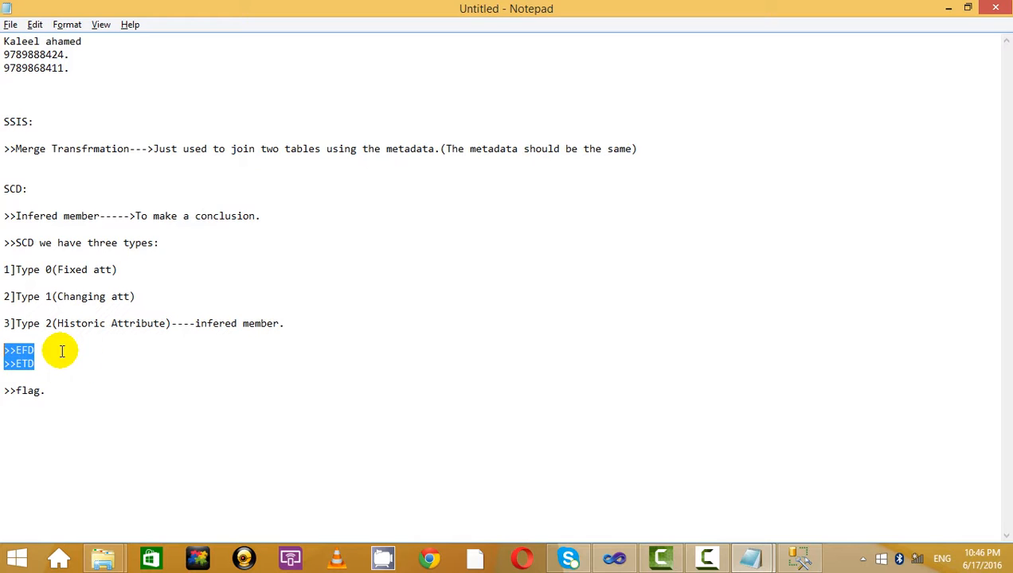
left_click(92, 349)
left_click(81, 374)
left_click(205, 352)
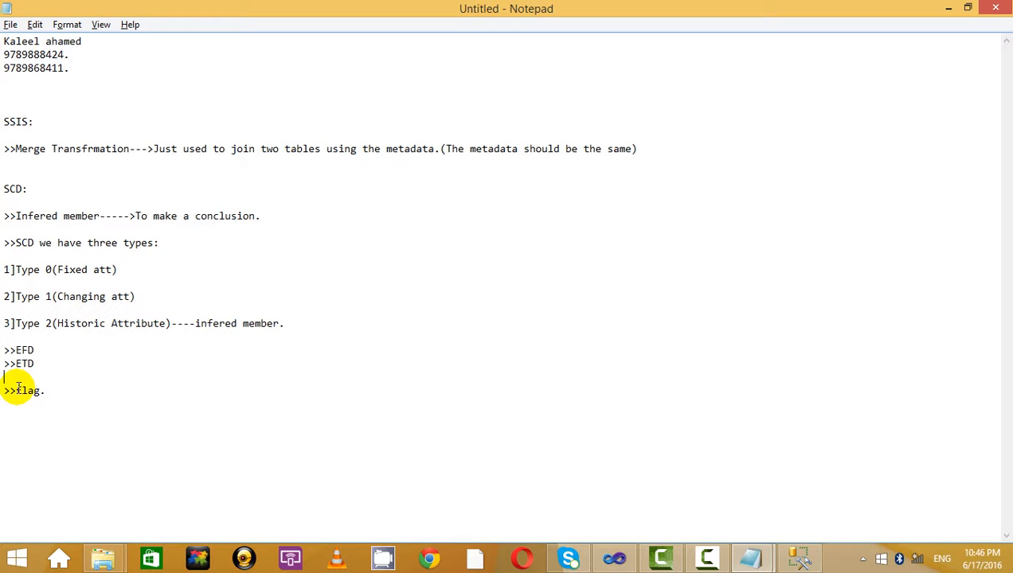
left_click_drag(11, 388, 75, 409)
left_click(125, 405)
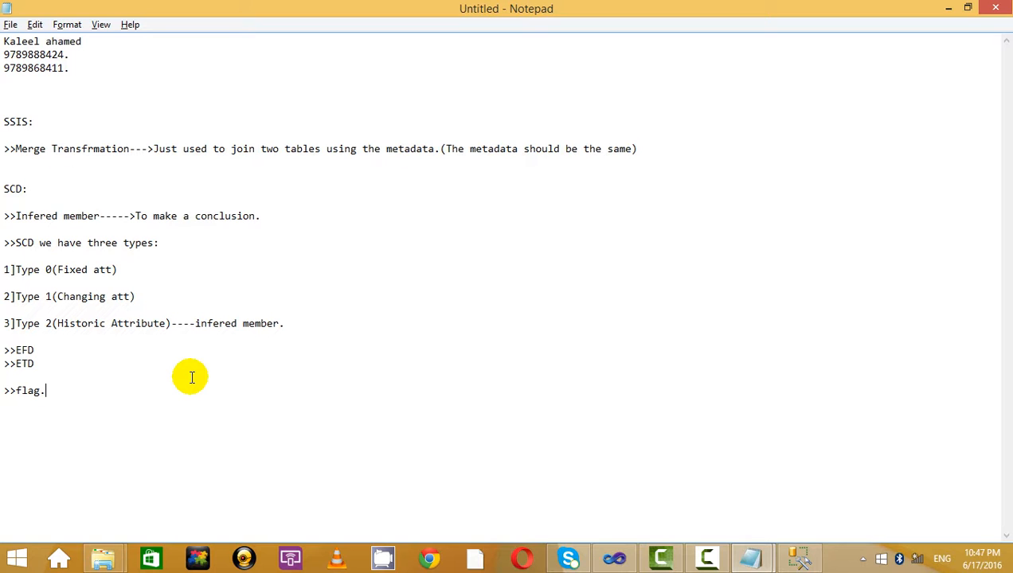
Switch to Management Studio and check the flag values of the INFY and HCL rows in the DIM_SCD_40 results
left_click(798, 556)
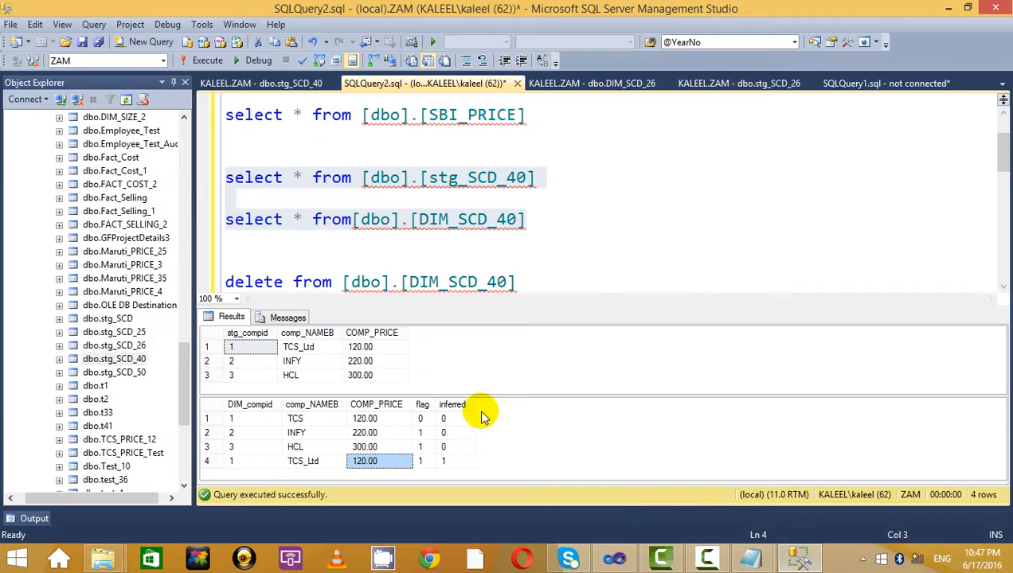
left_click(421, 447)
left_click(429, 433)
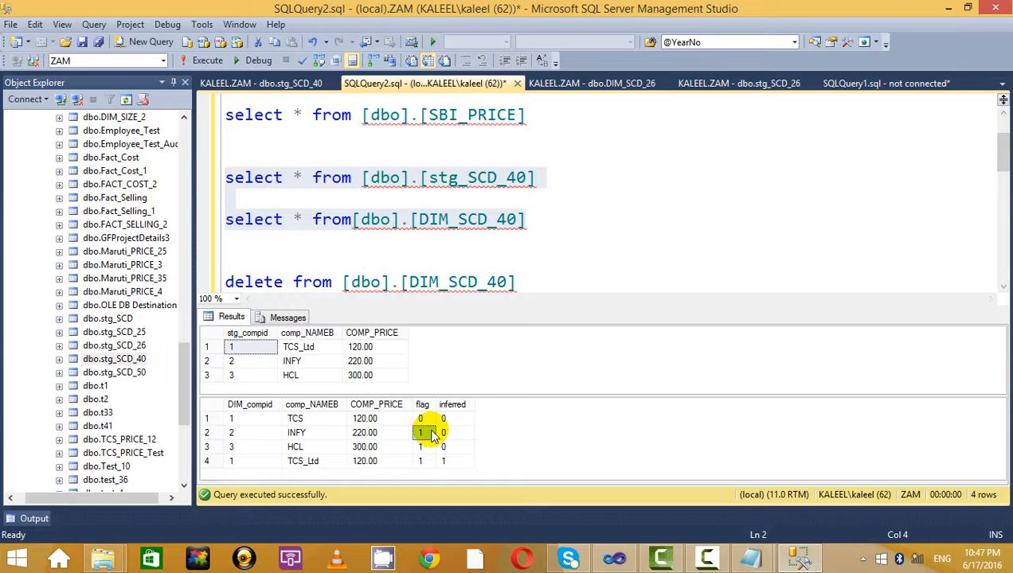
left_click(706, 559)
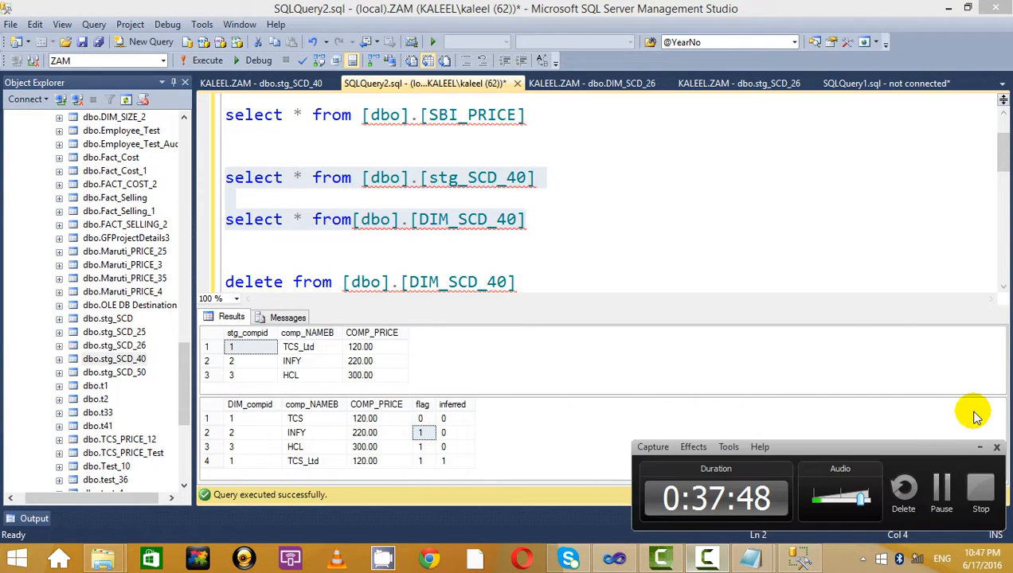
left_click(942, 494)
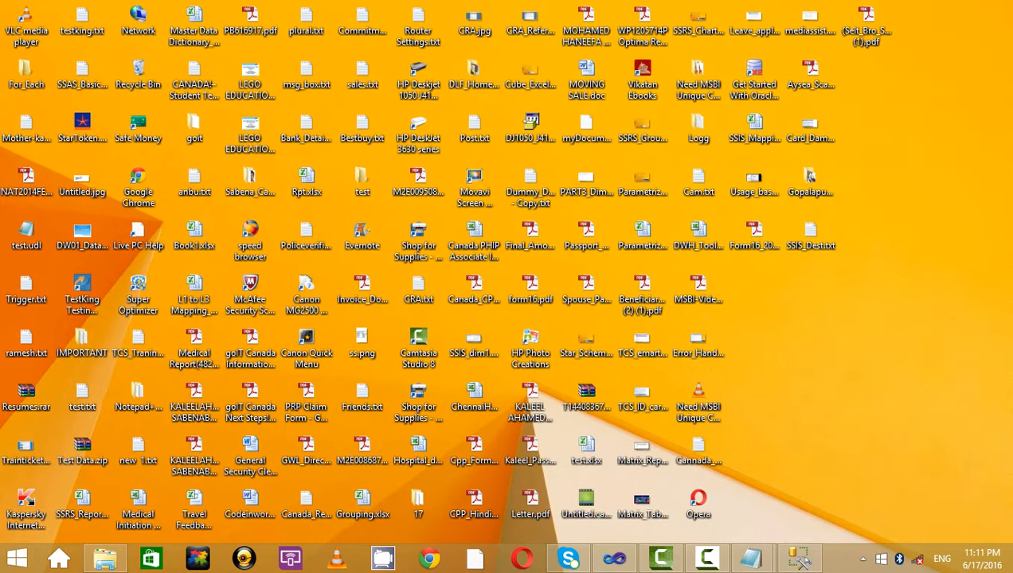
mouse_move(752, 558)
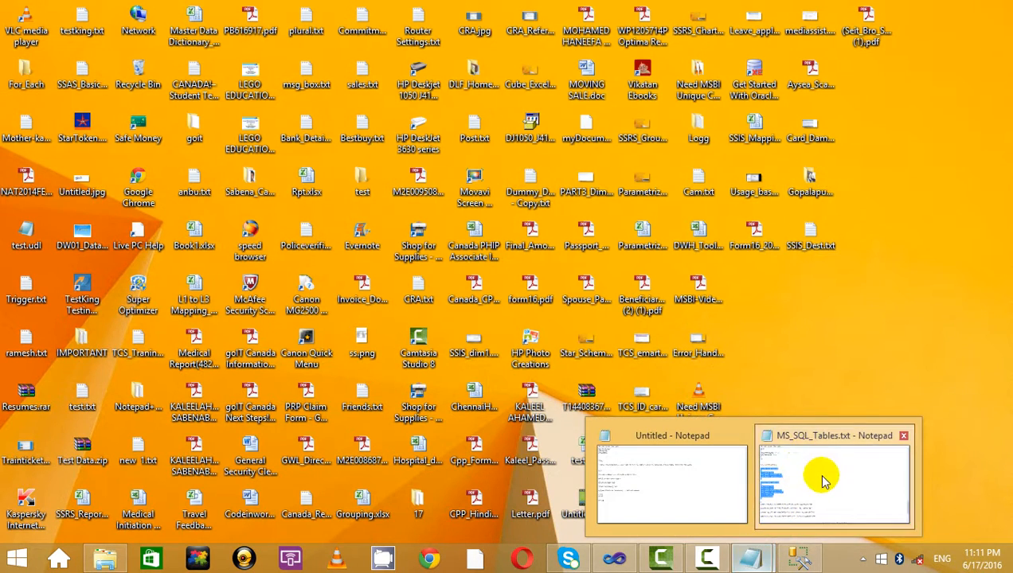
left_click(824, 480)
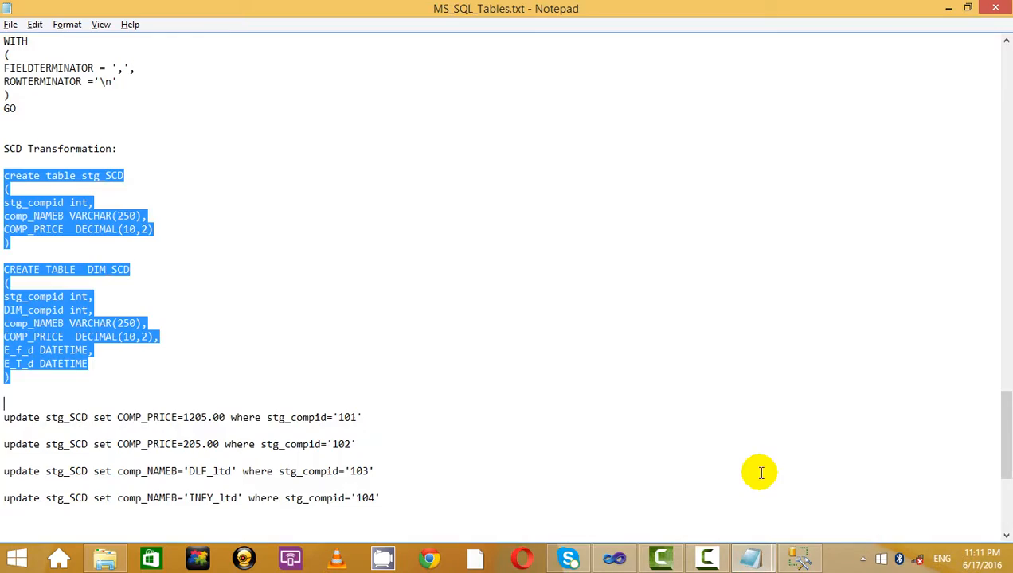
left_click(944, 7)
In the untitled Notepad notes, add a "Merje_Joints:" heading below the flag entry, with a blank line and a ">>" bullet under it
mouse_move(751, 557)
left_click(719, 492)
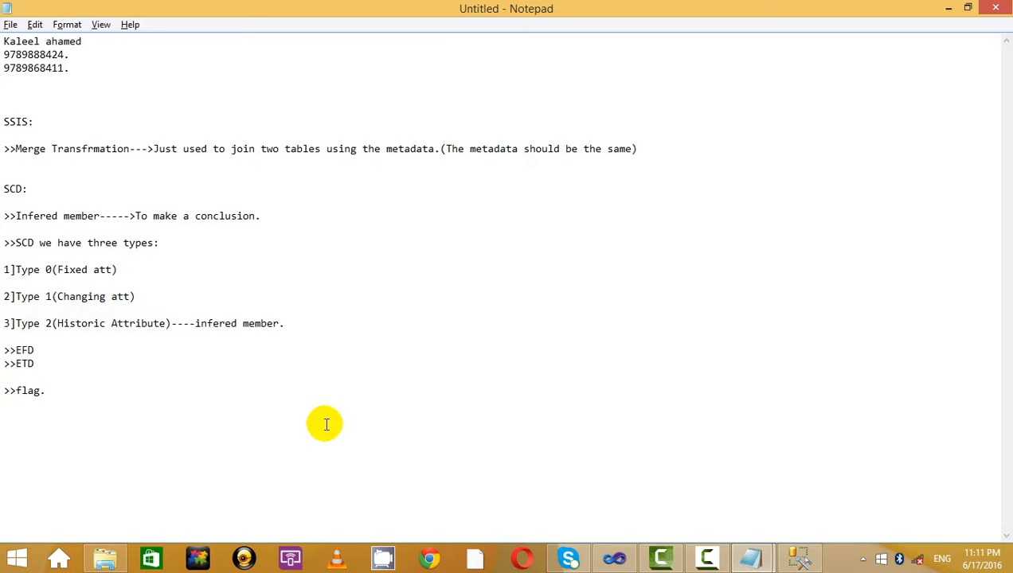
type(">>")
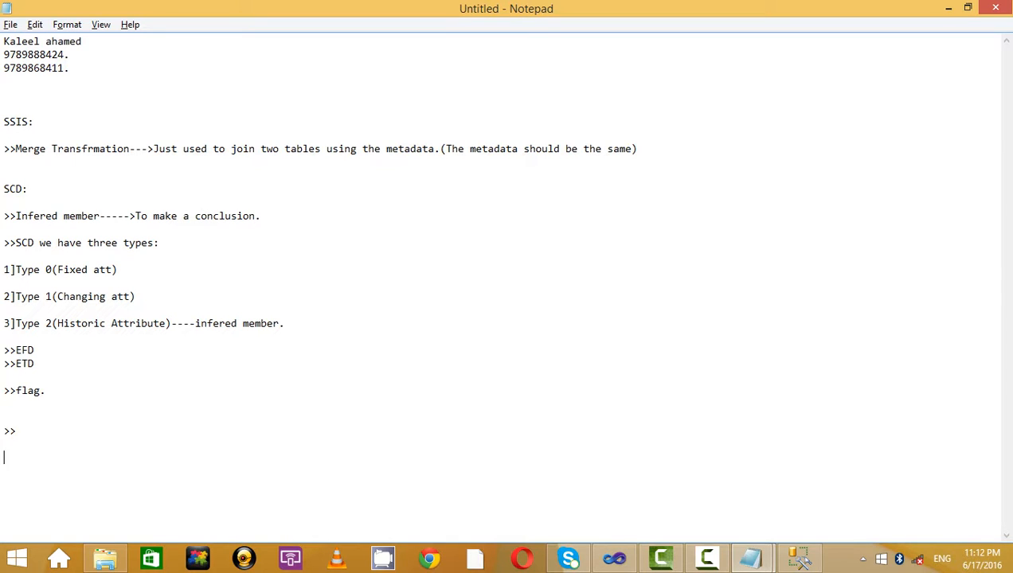
key("BackSpace")
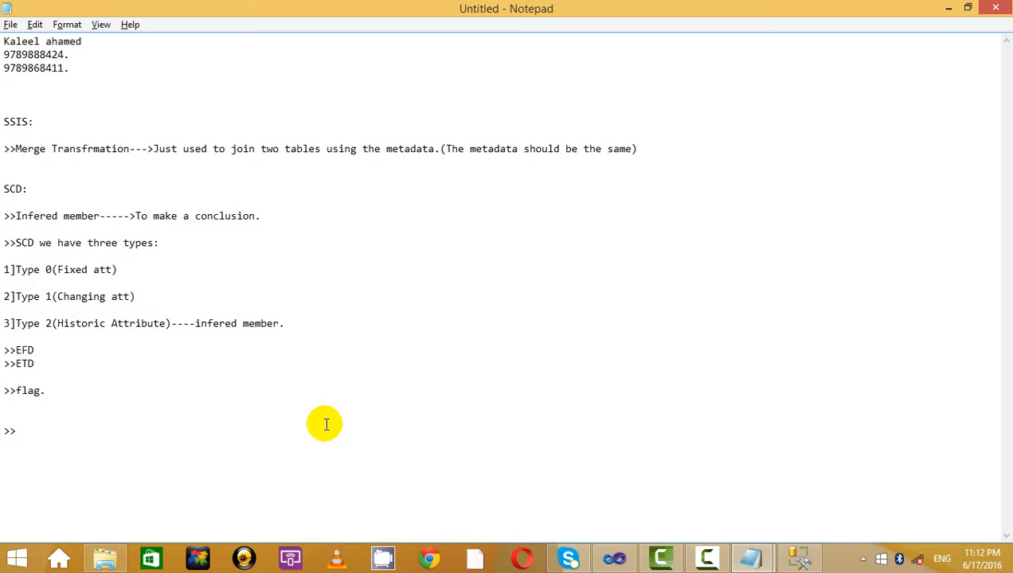
type("Me")
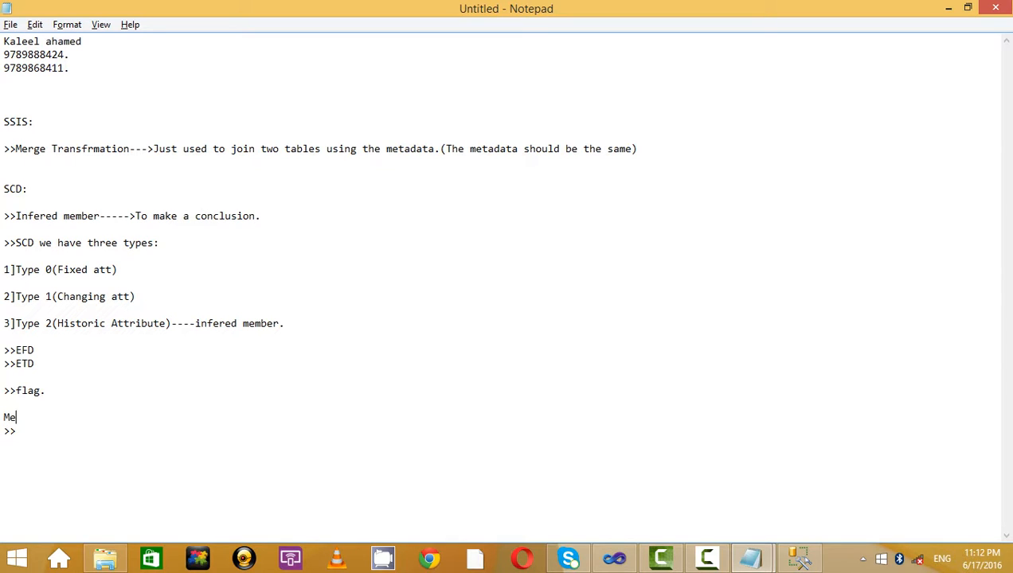
type("rje_Joints:")
key("Return")
key("Return")
key("BackSpace")
key("Down")
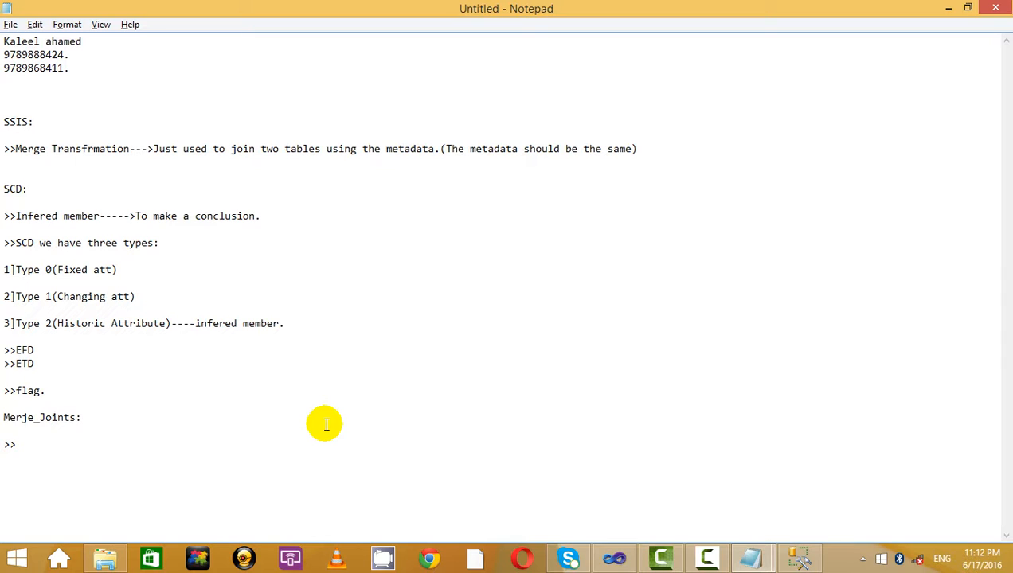
Add three more ">>" bullet lines under the Merje_Joints heading for a four-item list
type(">>")
key("Return")
type(">>")
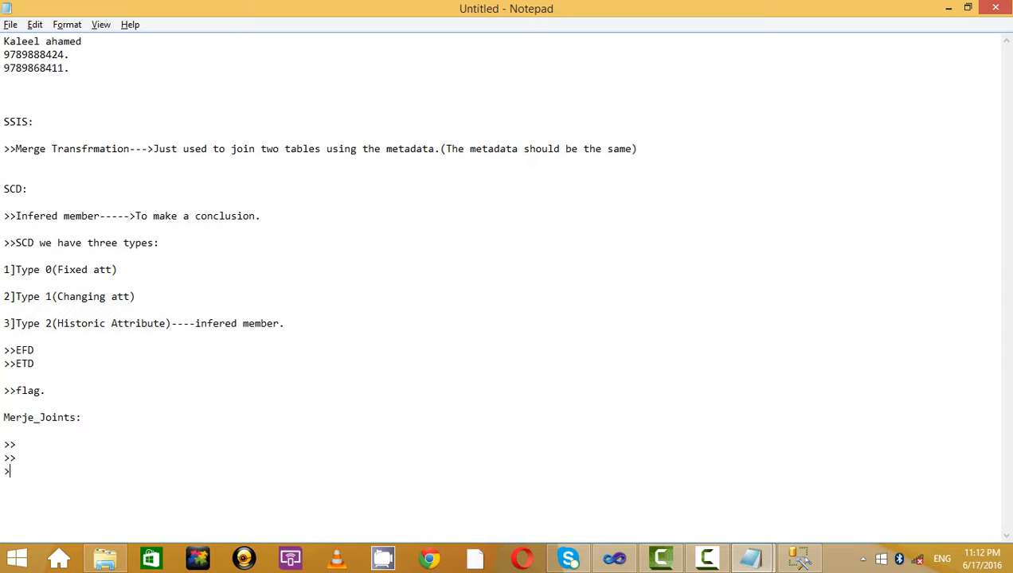
key("Return")
type(">>")
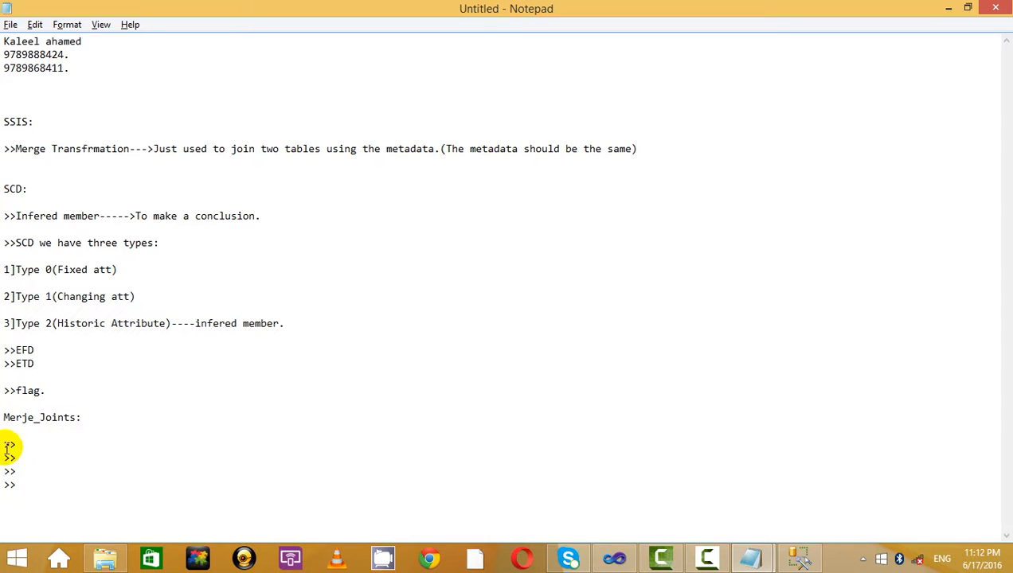
Fill in the first two Merje_Joints bullets with "Inner join" and "Left outer"
left_click(51, 444)
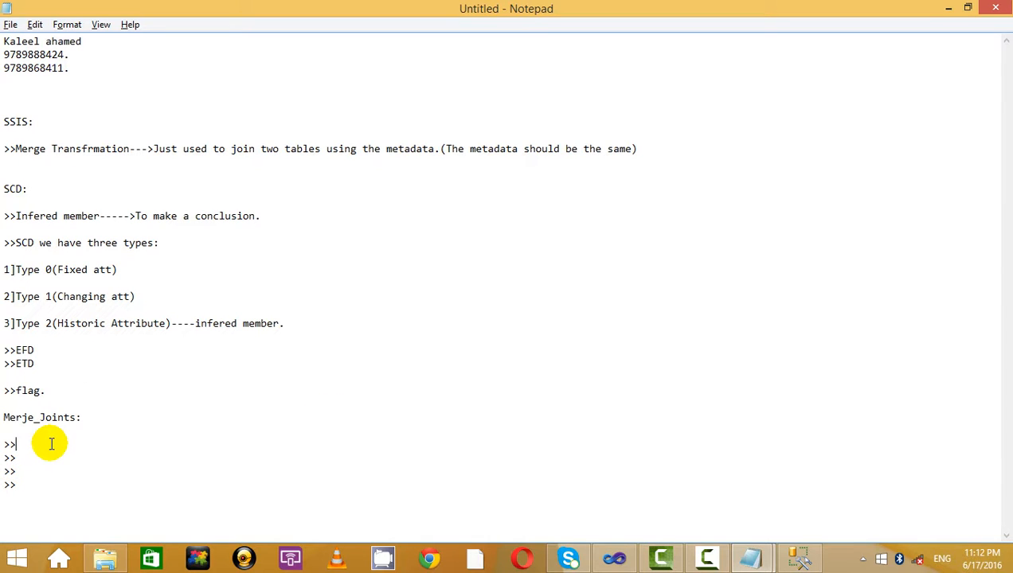
type("Inner join")
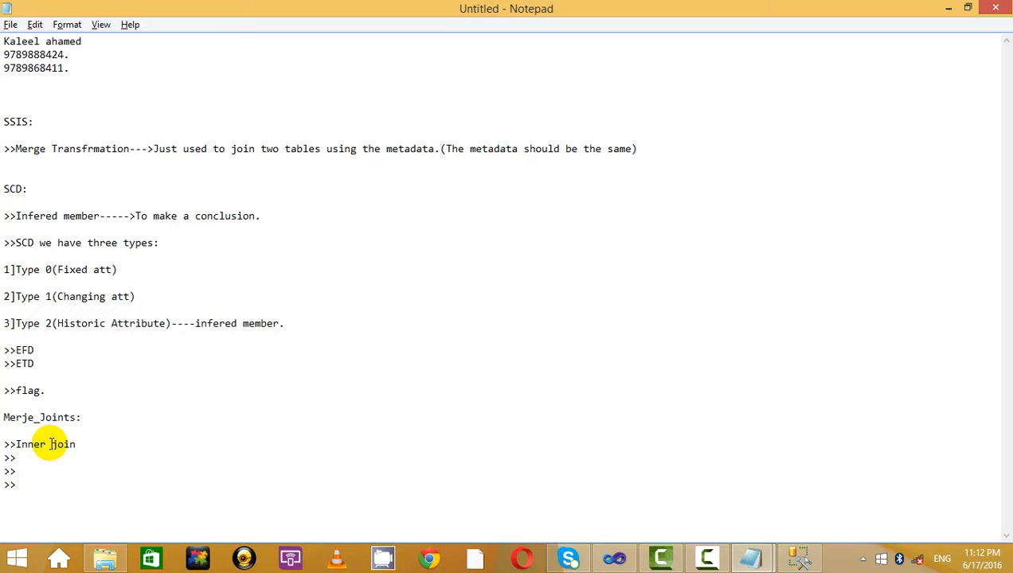
key("Down")
type("Left ")
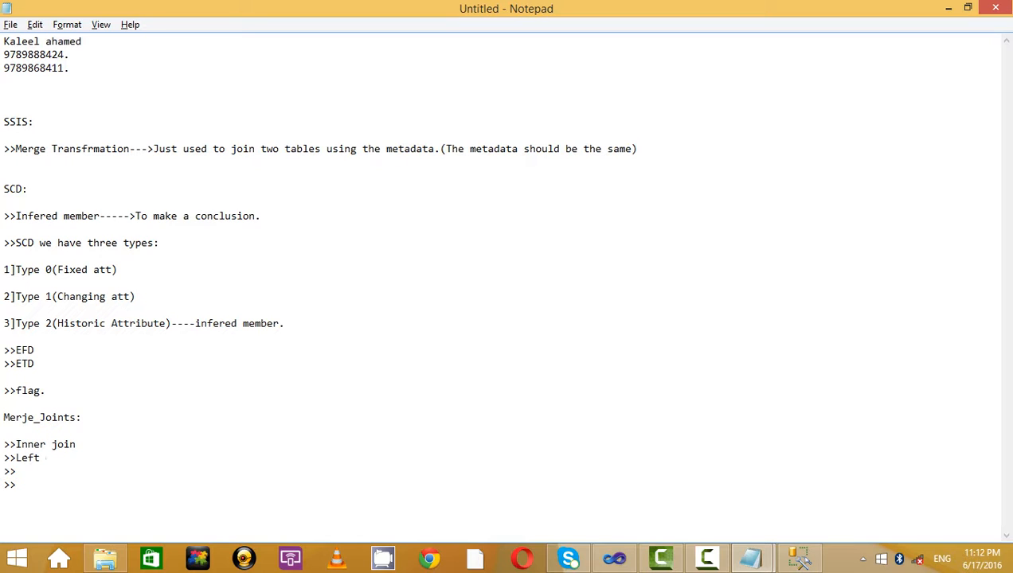
type("outer")
key("Down")
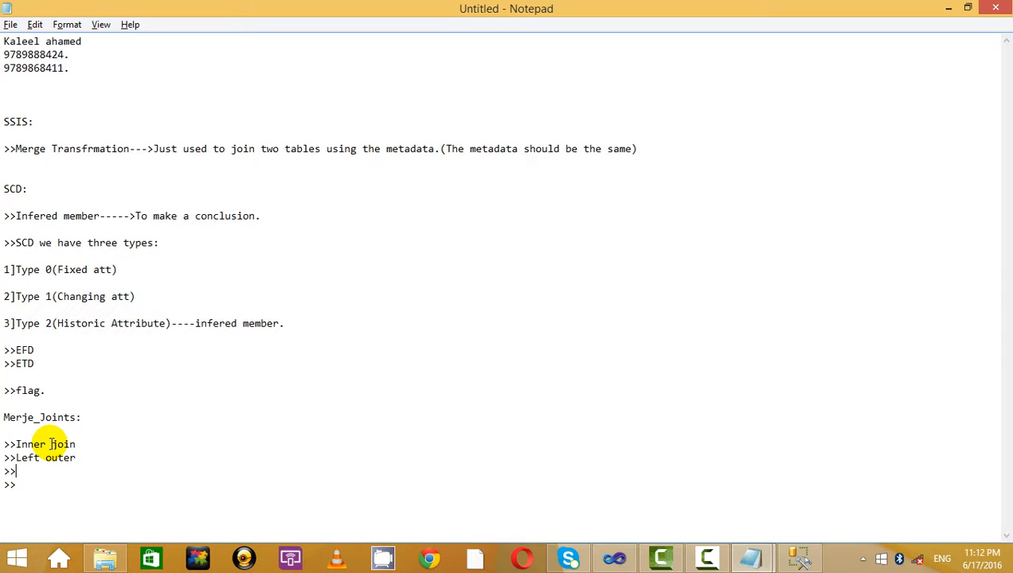
Fill in the last two Merje_Joints bullets with "Right Outer" and "Full outer"
type("Right")
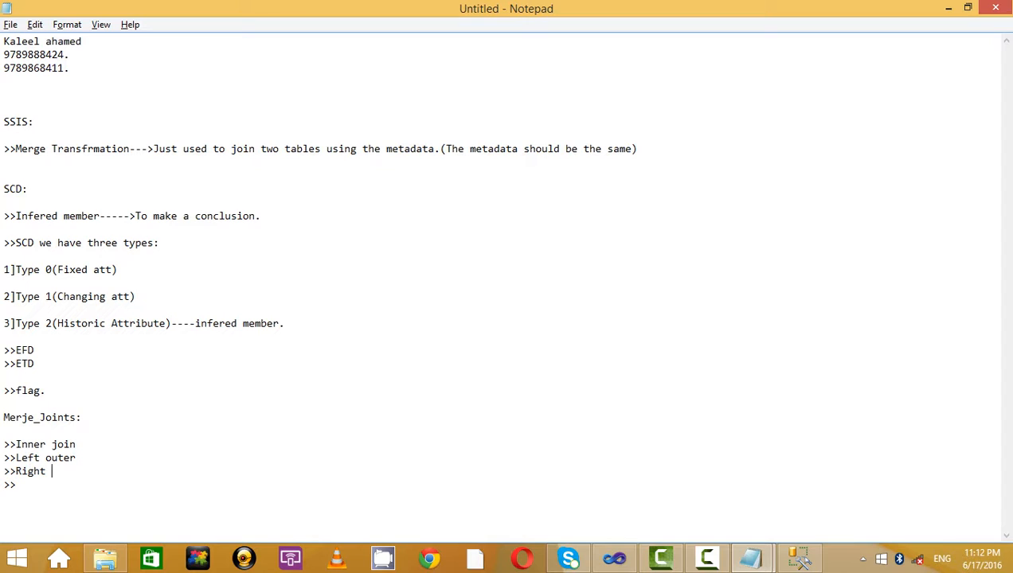
type(" Outer")
key("Down")
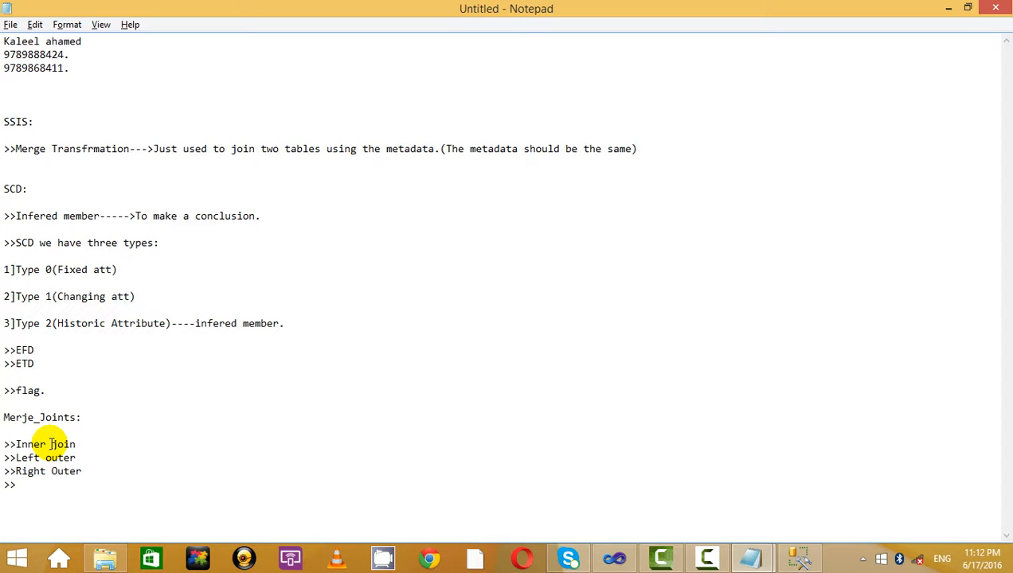
type("Fi=")
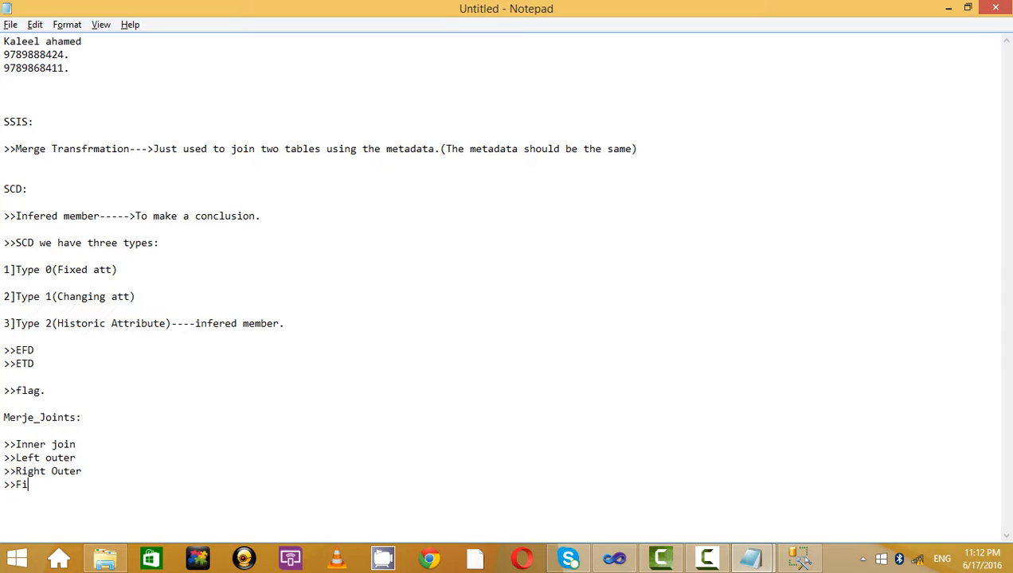
key("BackSpace")
key("BackSpace")
type("ull outer")
Append "----------Inter" to the Inner join bullet as the start of its description
left_click(151, 436)
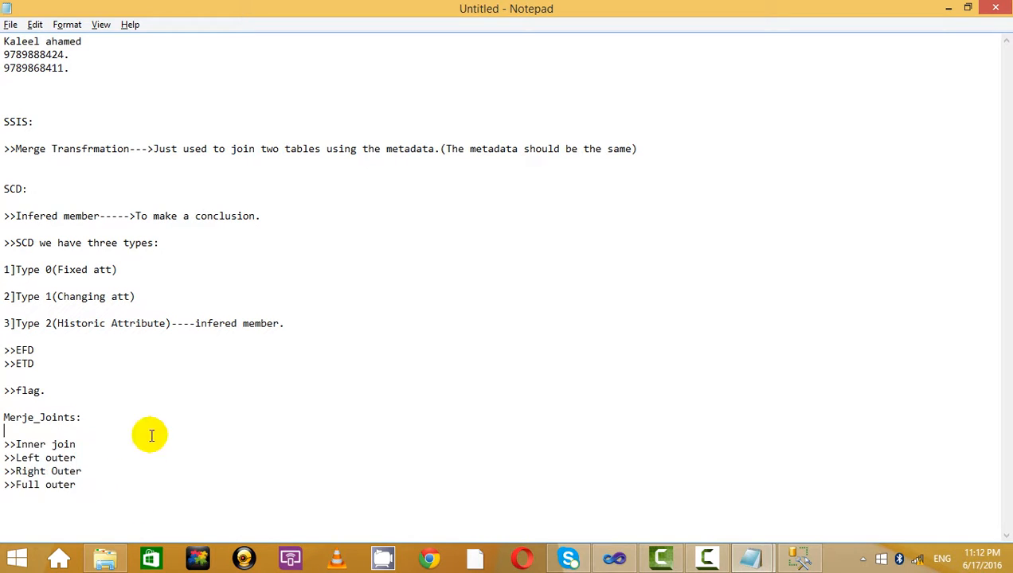
left_click(152, 444)
type("----------")
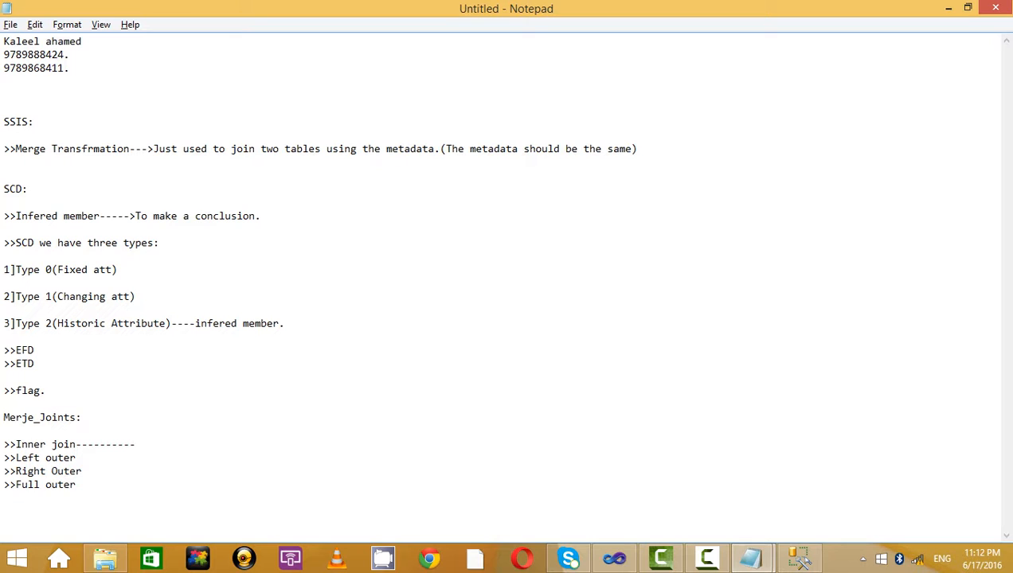
type("Inter")
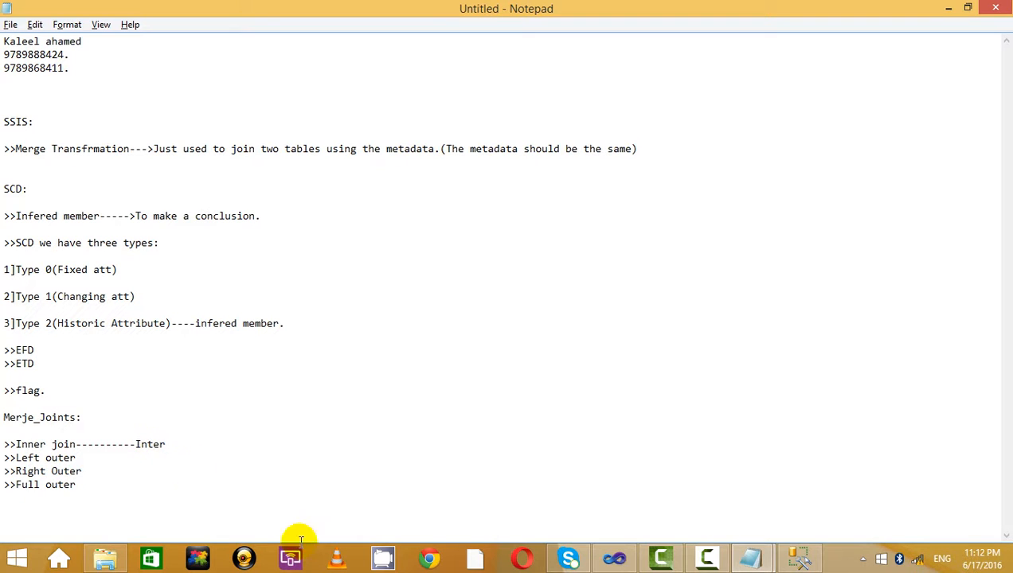
Complete the Inner join note so its description reads "Intersects two tables."
left_click(707, 556)
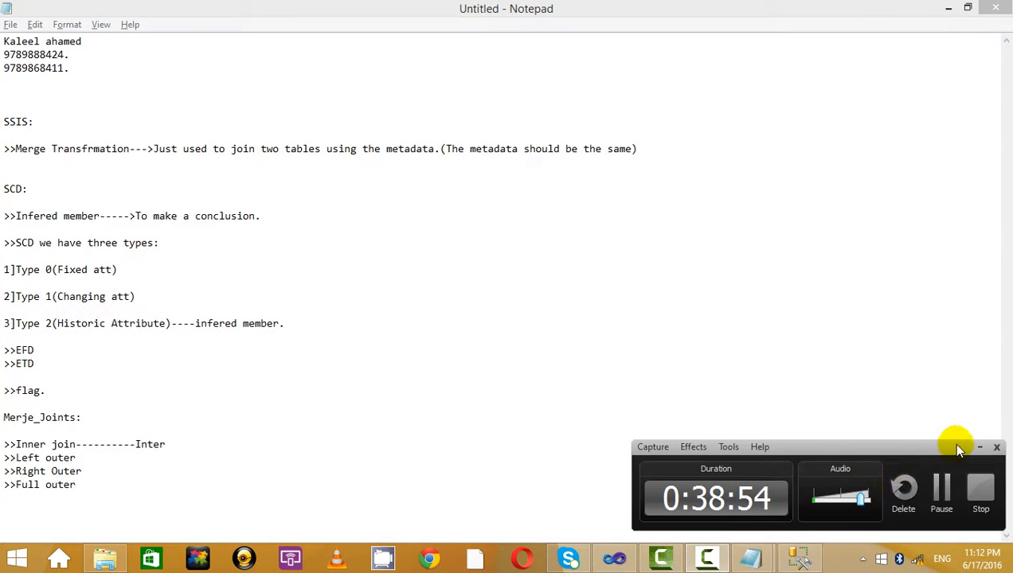
left_click(981, 448)
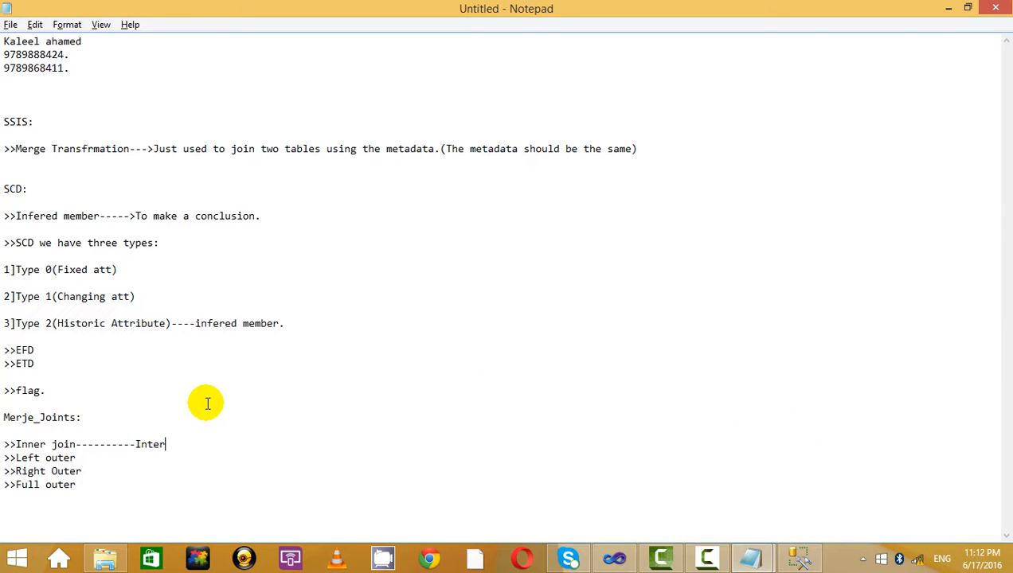
type("sect")
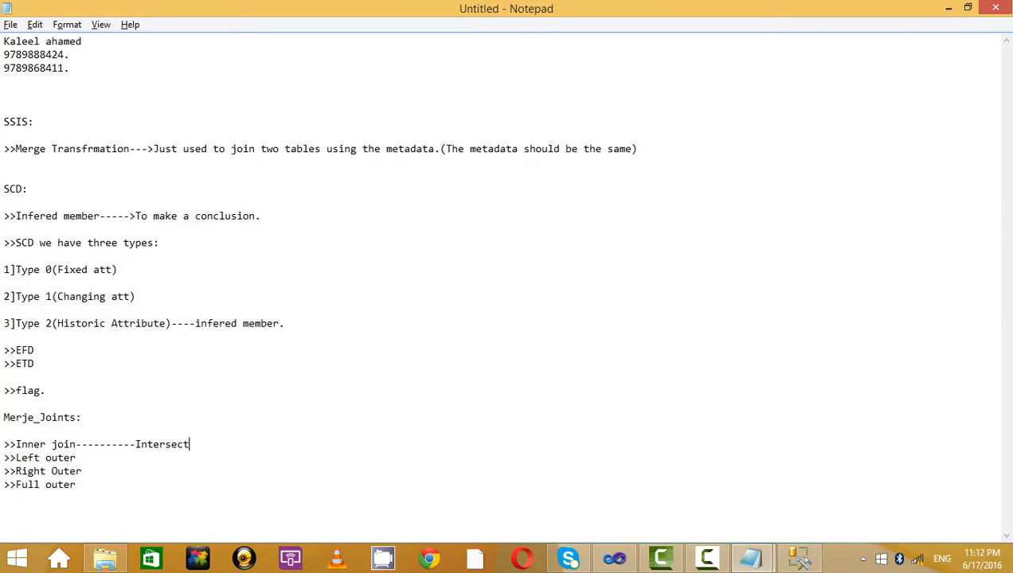
type("s two tables.")
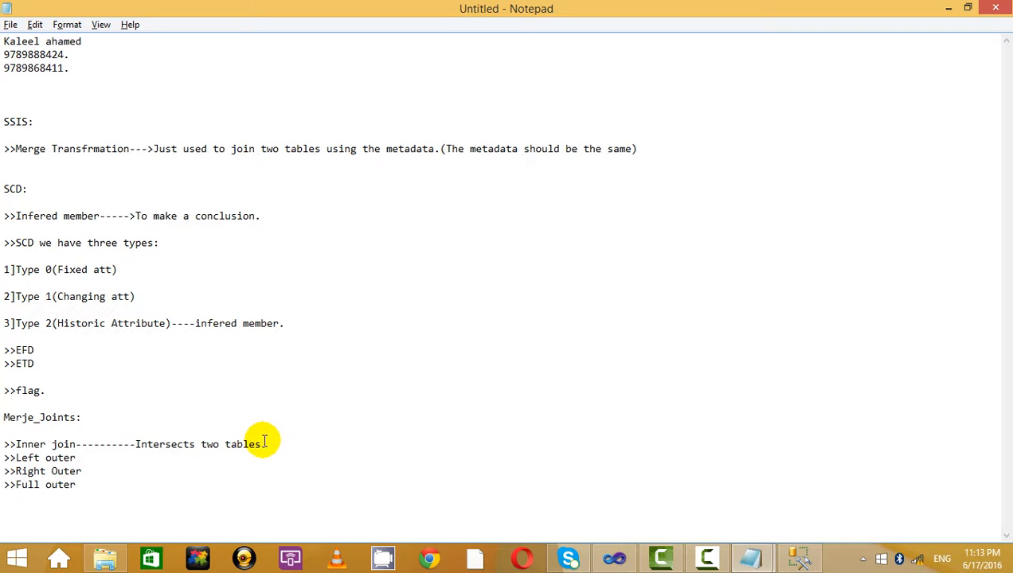
Copy the Inner join line's dashes and description onto the ends of the Left outer, Right Outer and Full outer lines
left_click_drag(266, 444, 77, 444)
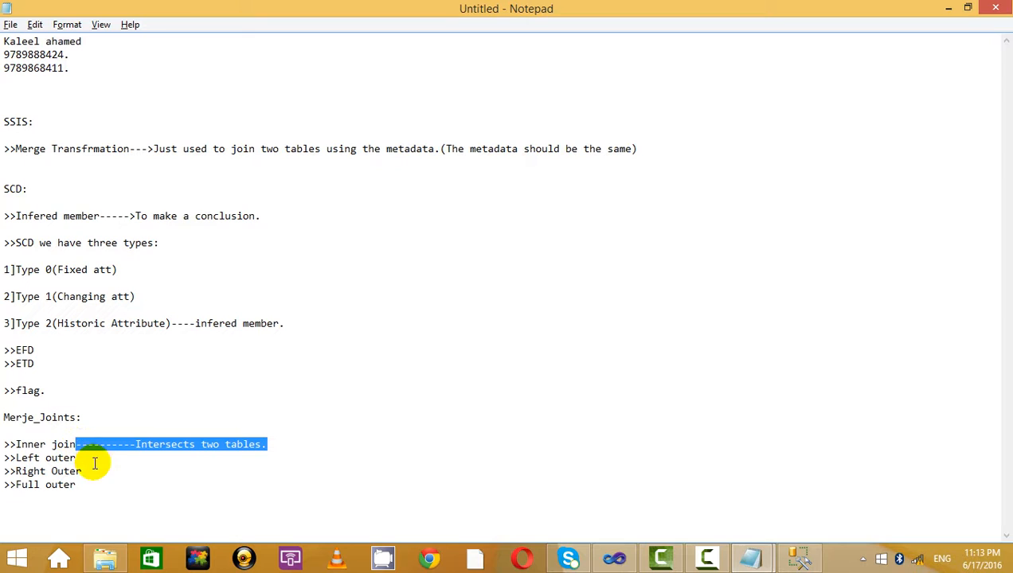
key("ctrl+c")
left_click(96, 458)
key("ctrl+v")
left_click(106, 473)
key("ctrl+v")
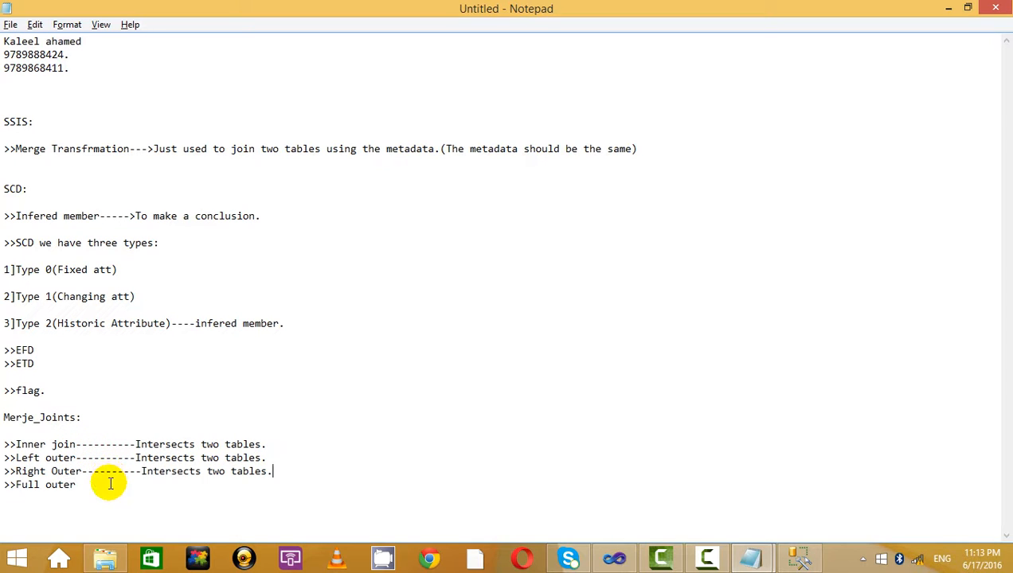
left_click(106, 494)
left_click(106, 484)
key("ctrl+v")
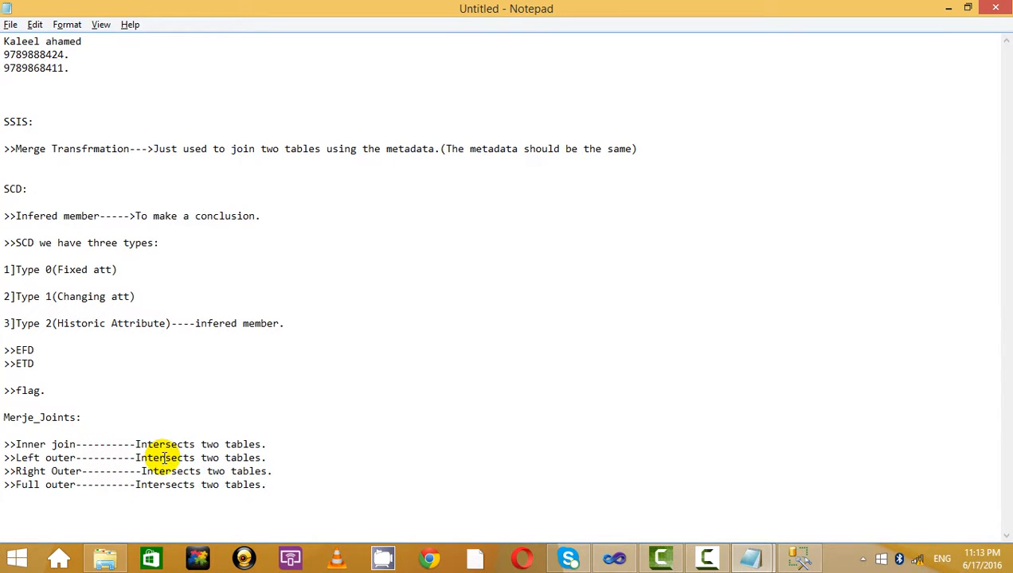
Replace the Left outer description with "Take all records from the left table and matching recods from the right."
double_click(163, 457)
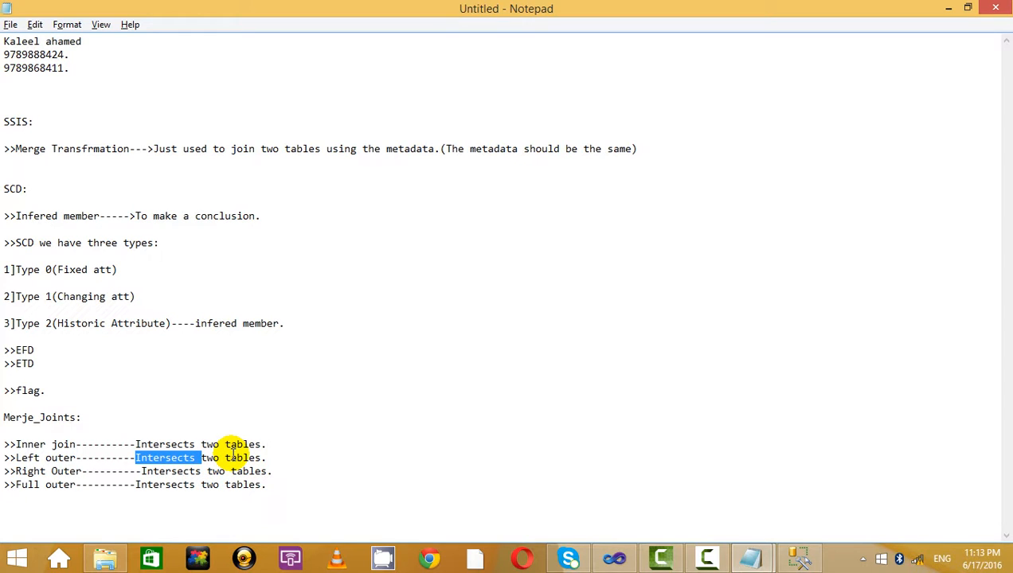
key("Delete")
key("Delete")
key("Delete")
key("Delete")
key("Delete")
key("Delete")
key("Delete")
key("Delete")
key("Delete")
key("Delete")
key("Delete")
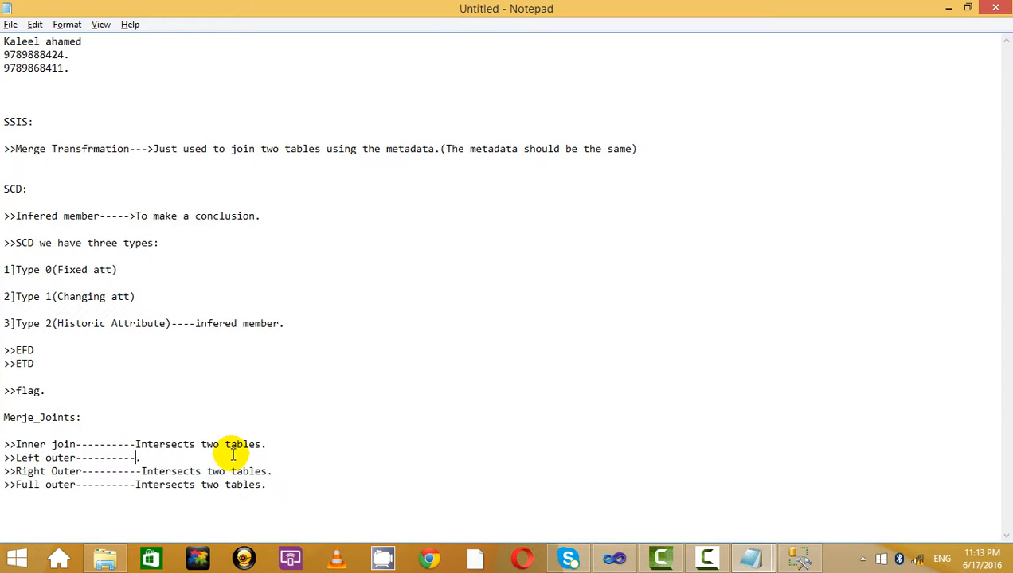
type("Take ")
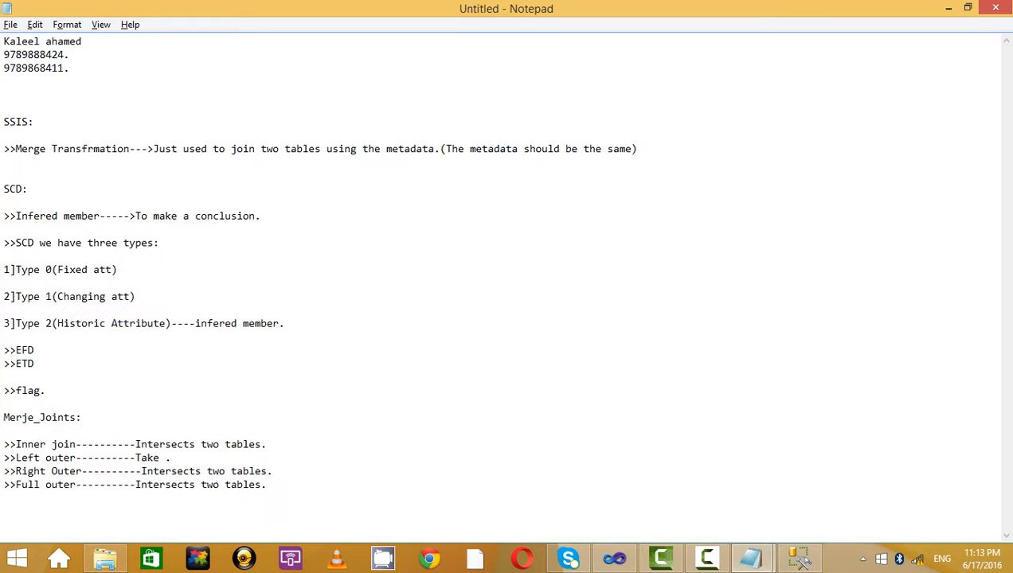
type("all records from the ")
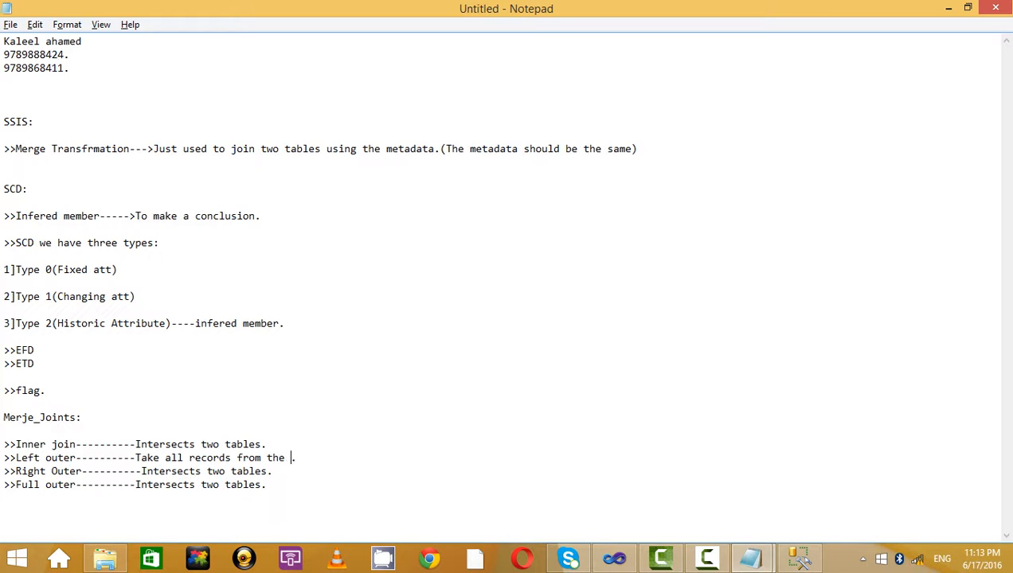
type("left tabl")
type("e.")
type(" and ma")
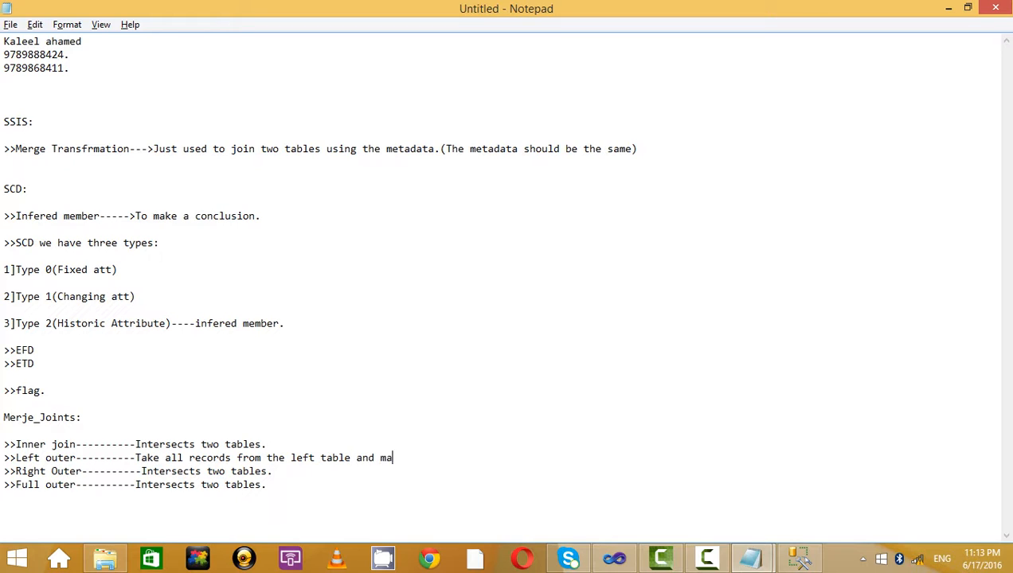
type("tching recods from th")
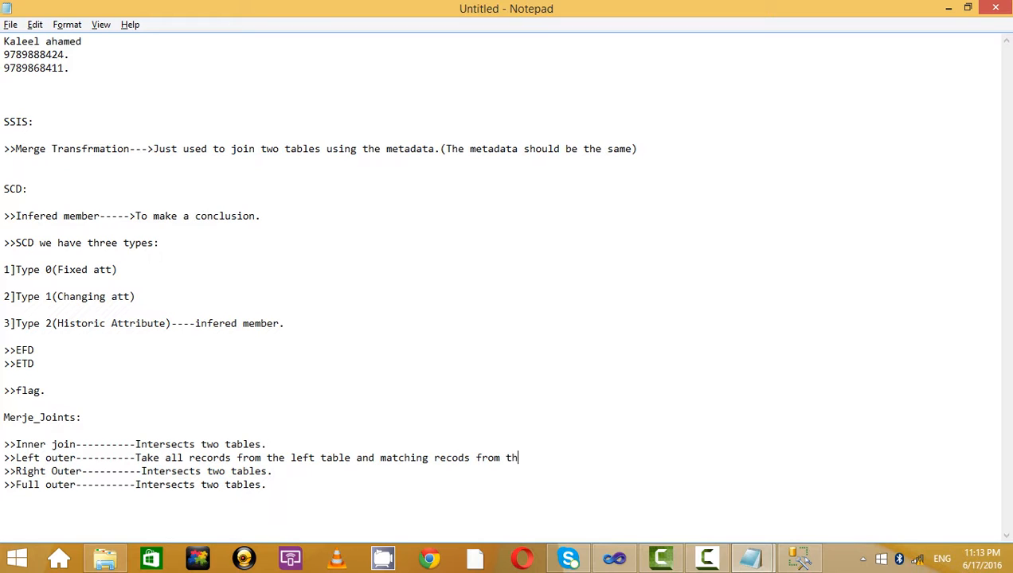
type("e right.")
Replace the Right Outer description with a copy of the Left outer description
left_click_drag(135, 458, 565, 460)
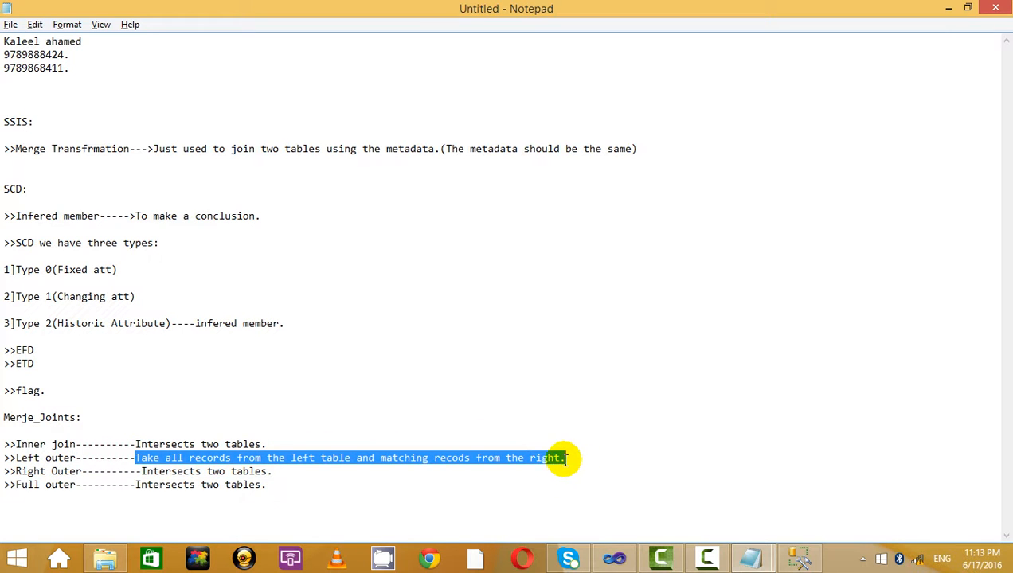
left_click_drag(281, 473, 141, 473)
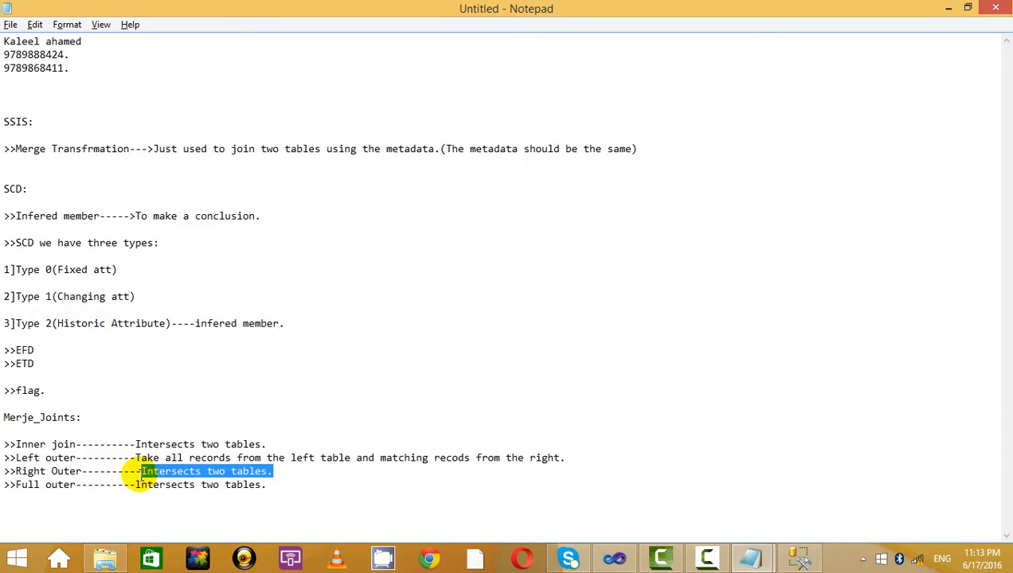
key("ctrl+v")
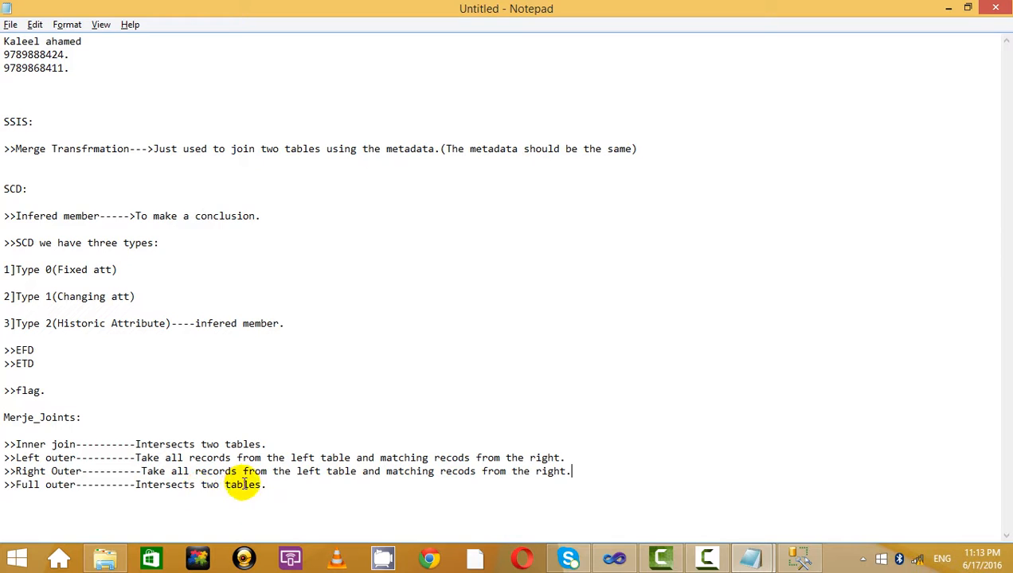
Edit the Right Outer description to take all records from the "right" table and matching ones from the "left"
double_click(306, 472)
key("BackSpace")
type("right")
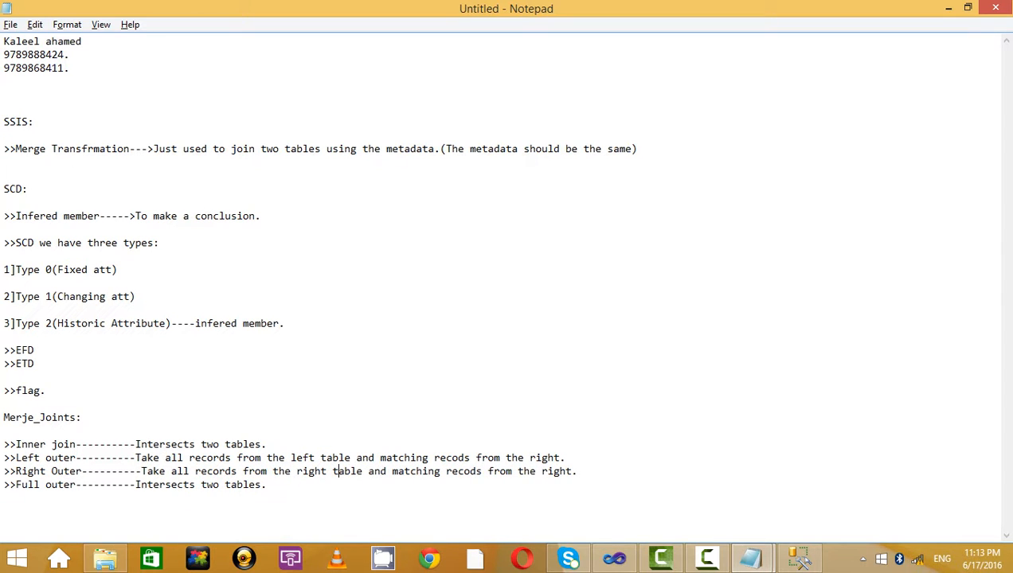
key("Right")
key("Right")
key("Right")
key("Right")
key("Right")
key("Right")
key("Right")
key("Right")
key("Right")
key("Right")
key("Right")
key("Right")
key("Right")
key("Right")
key("Right")
key("Right")
key("Right")
key("Right")
key("Right")
key("Right")
key("Delete")
key("Delete")
key("Delete")
key("Delete")
key("Delete")
type("left")
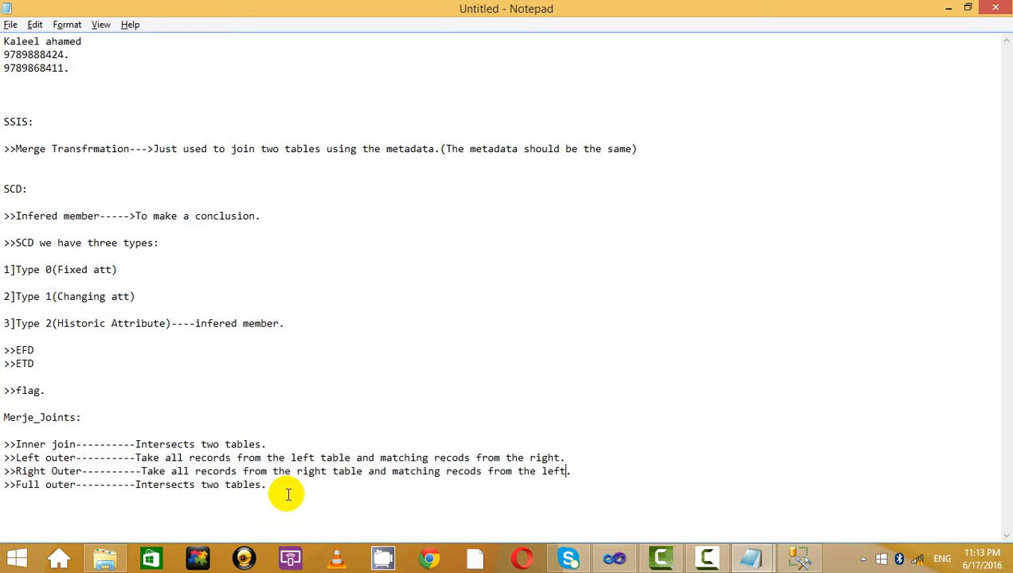
Replace the Full outer description with "Take all records from both the tables."
left_click_drag(270, 486, 136, 487)
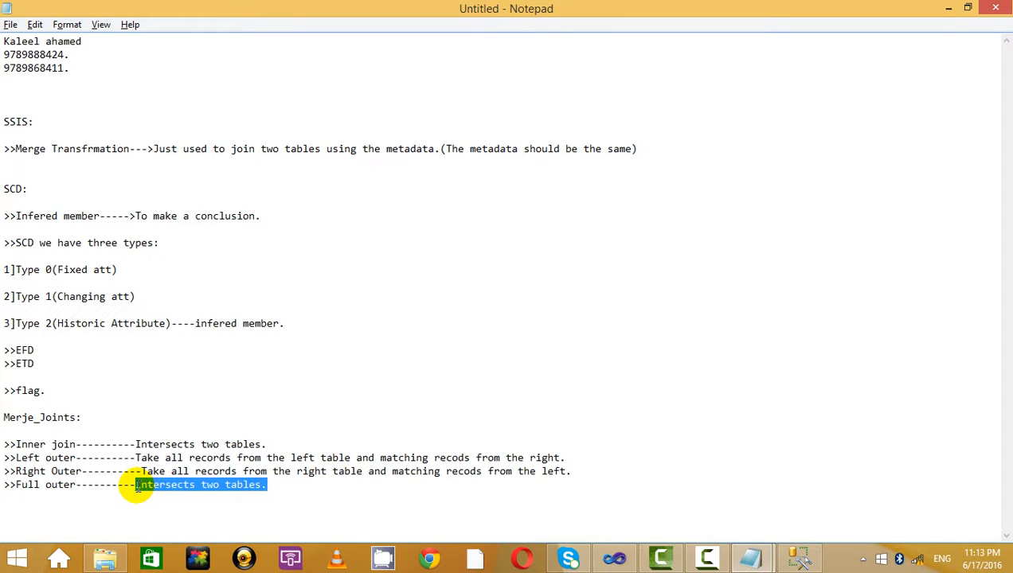
key("Delete")
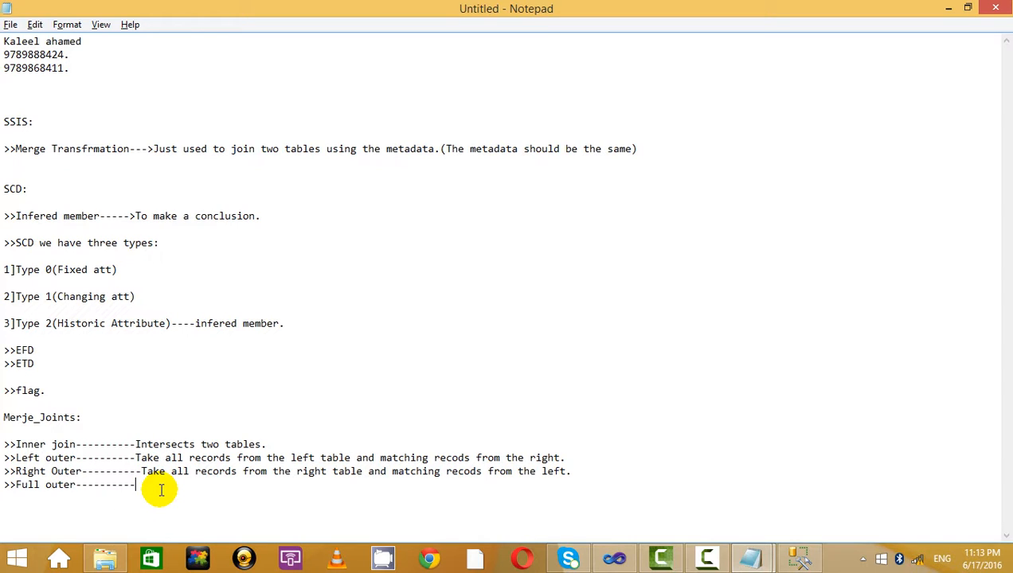
type("Take a")
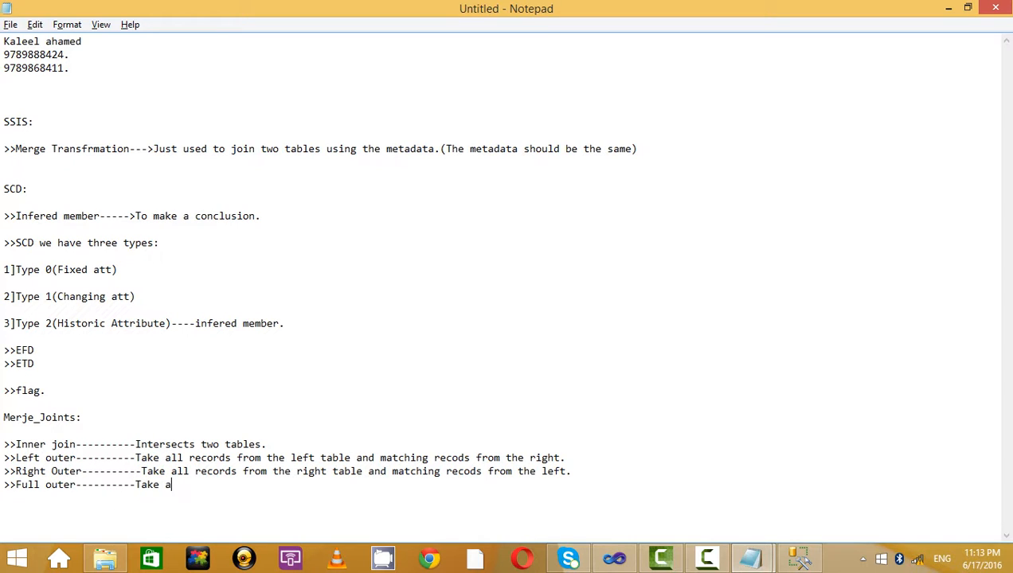
type("ll records from ")
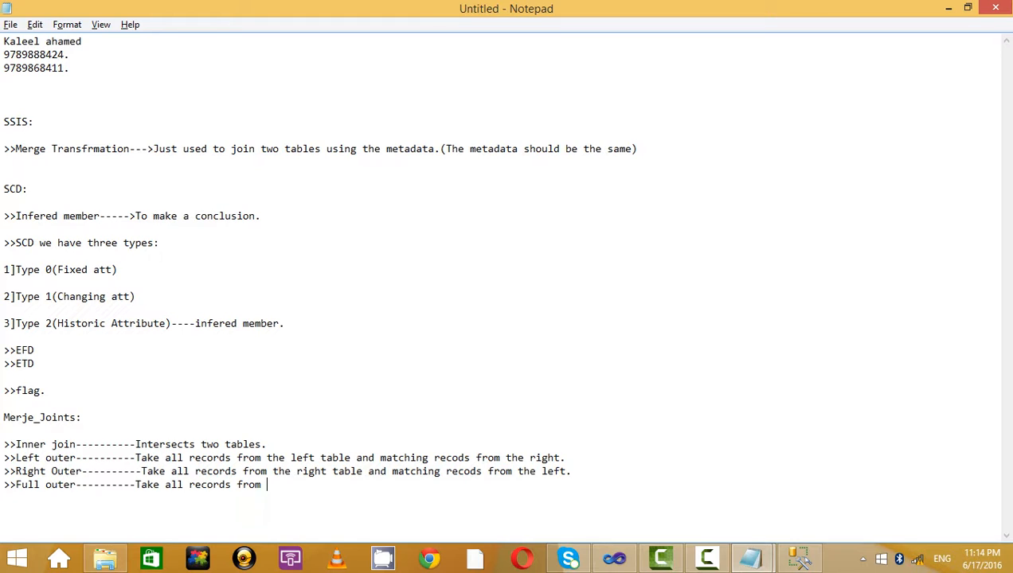
type("both the tables.")
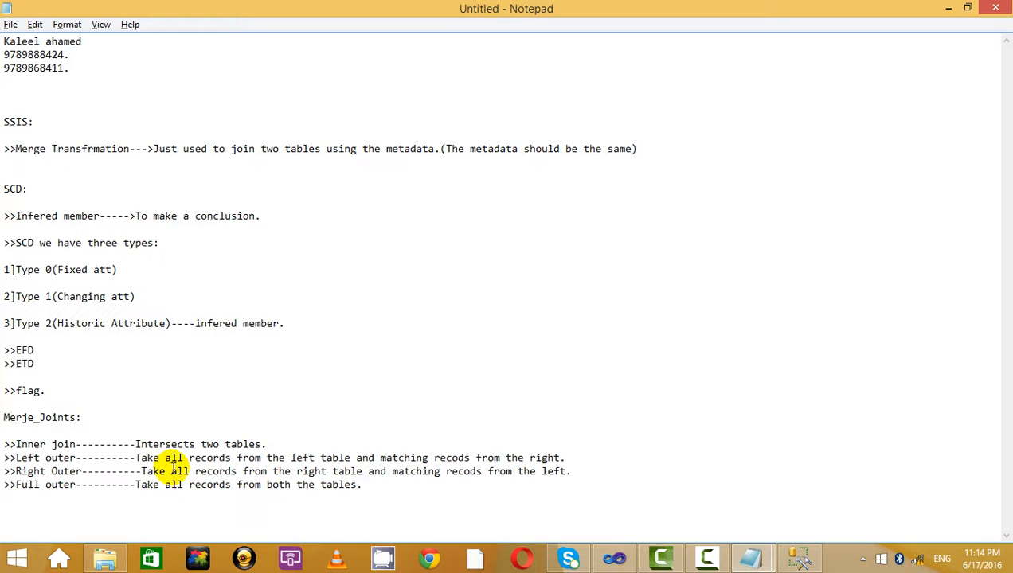
left_click_drag(388, 483, 7, 431)
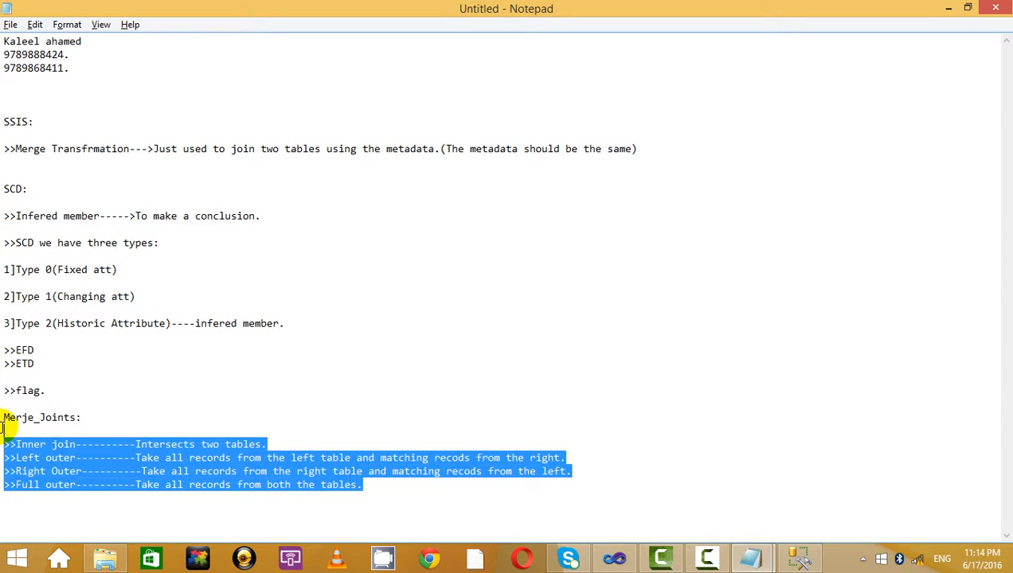
left_click(154, 411)
left_click(798, 558)
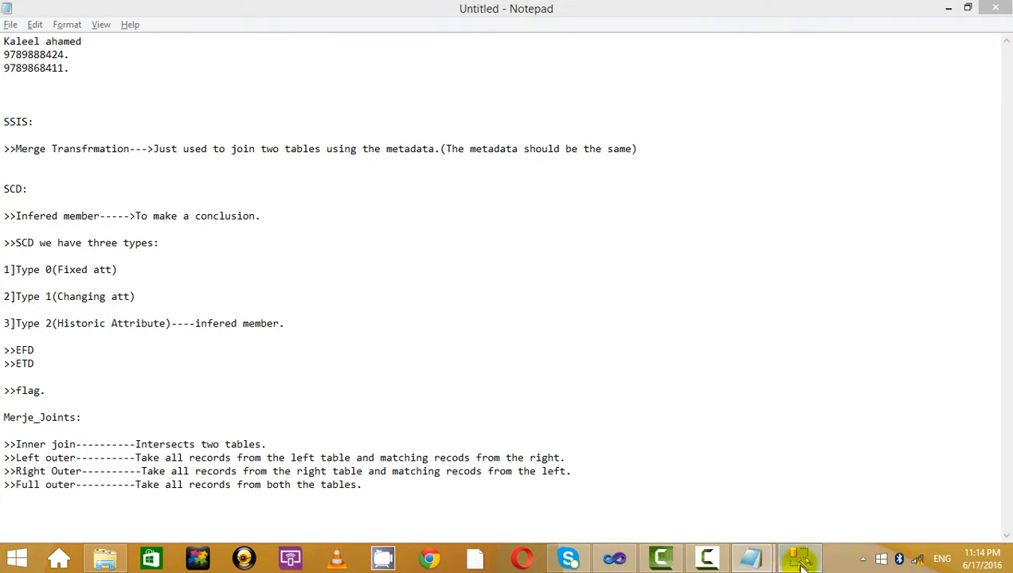
left_click(948, 7)
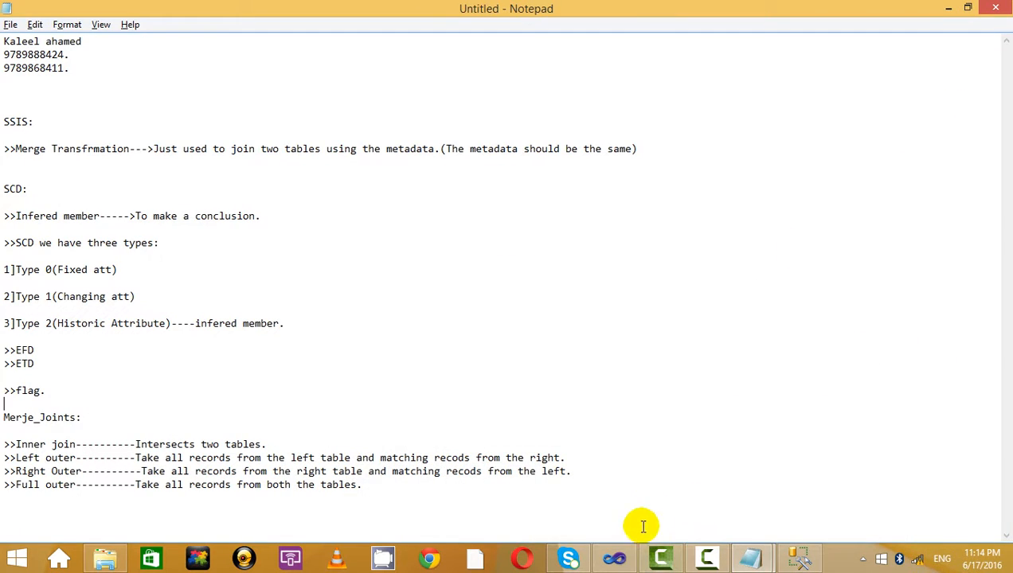
Switch to Visual Studio and add a new SSIS package to the SSIS_Basic_Task_02_June_2016 project
left_click(614, 557)
scroll(565, 282, "down", 5)
scroll(565, 282, "up", 3)
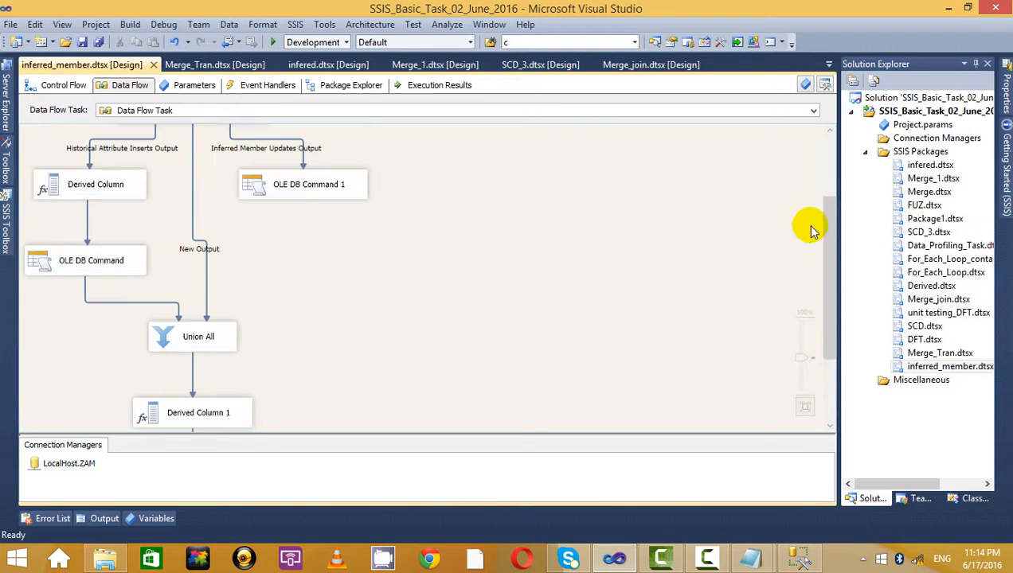
right_click(920, 152)
left_click(798, 160)
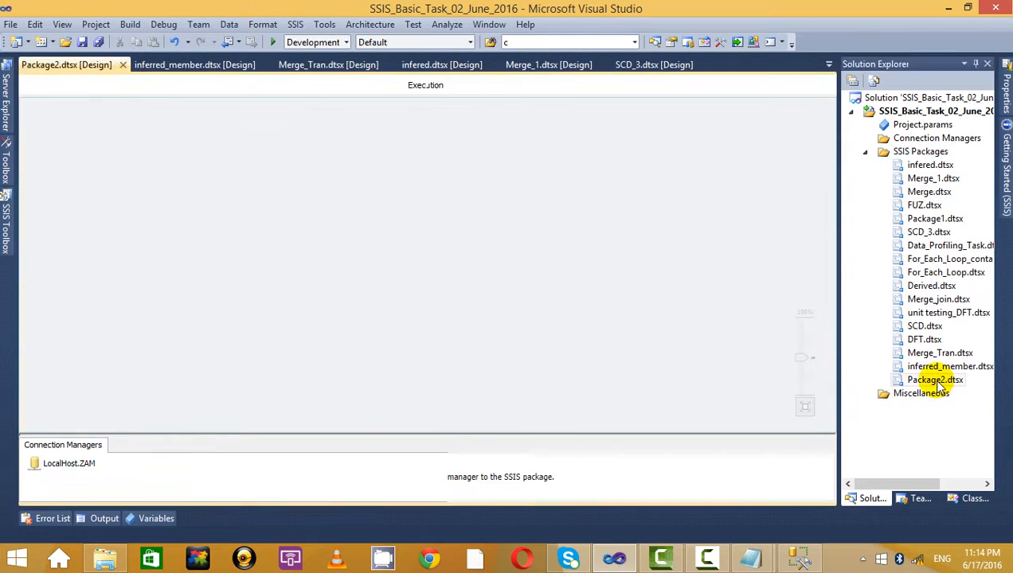
Try to rename the new Package2.dtsx package as Merge_Join.dtsx
right_click(929, 379)
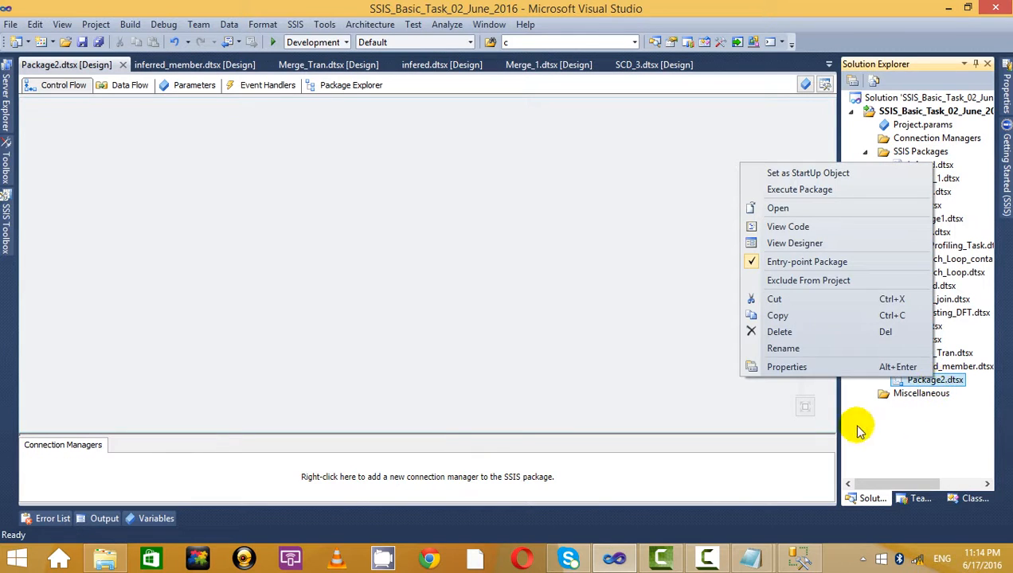
left_click(820, 352)
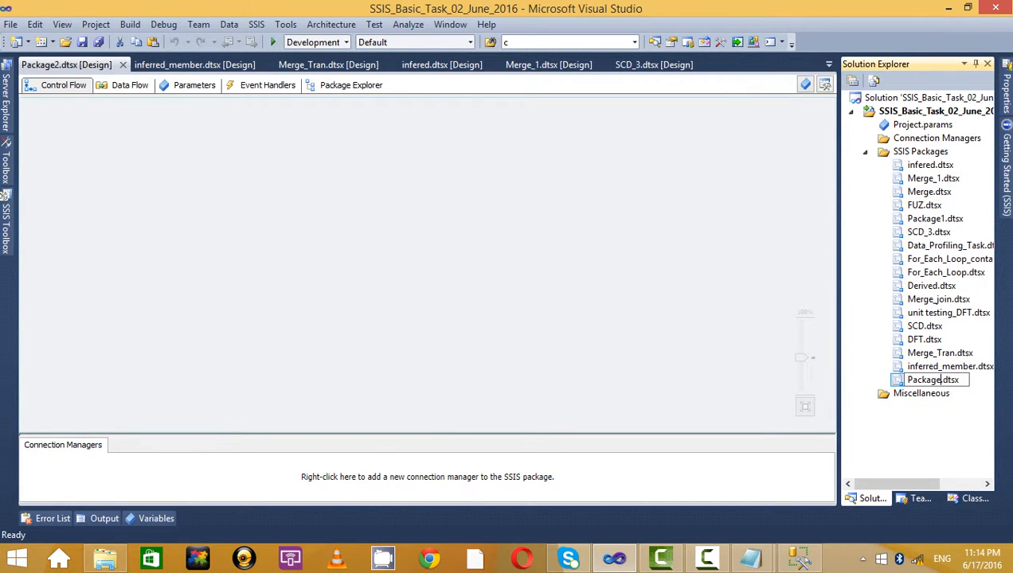
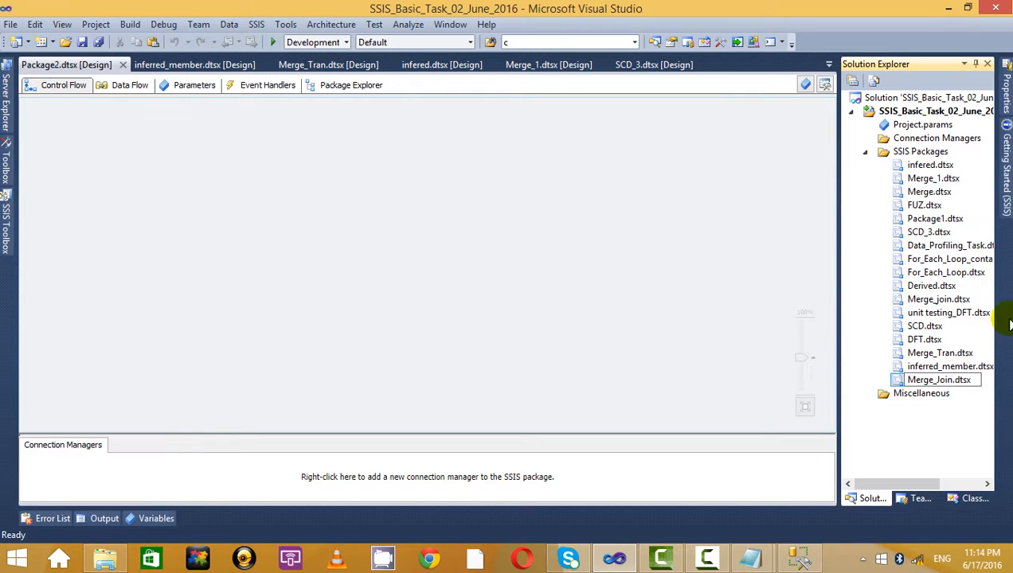
key("Return")
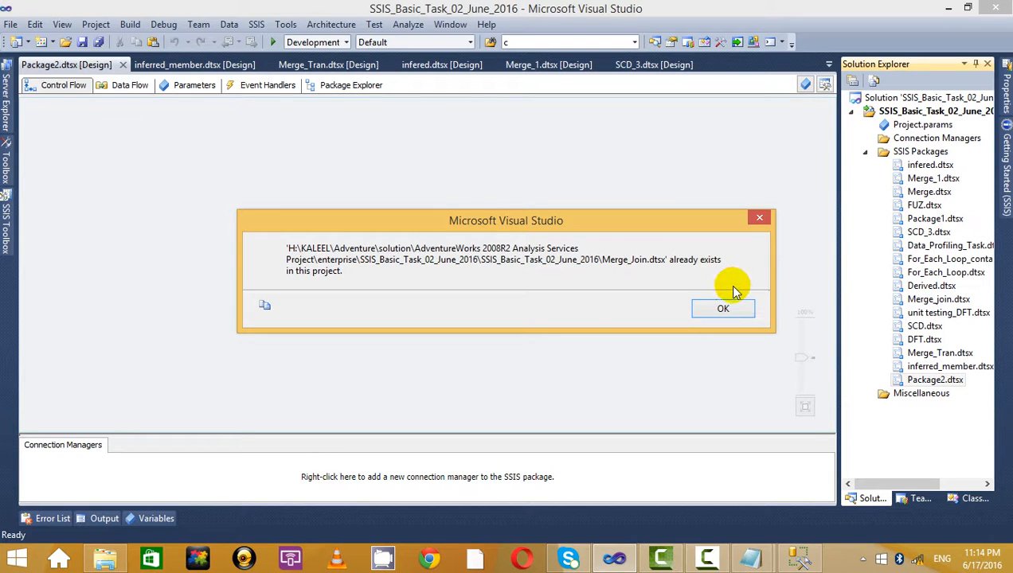
left_click(723, 310)
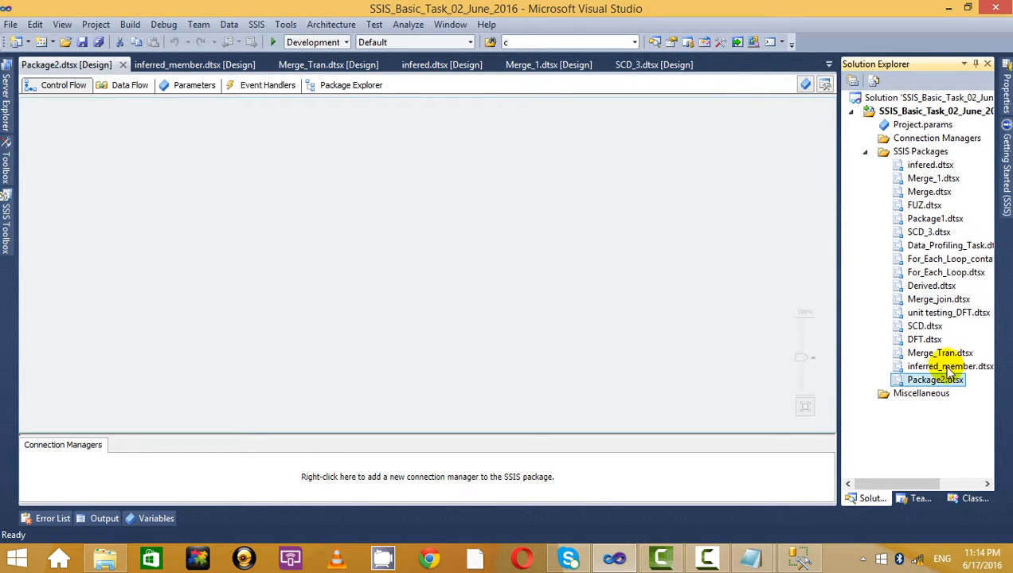
Rename the Package2.dtsx package as Merge_Join1.dtsx
right_click(936, 383)
left_click(836, 342)
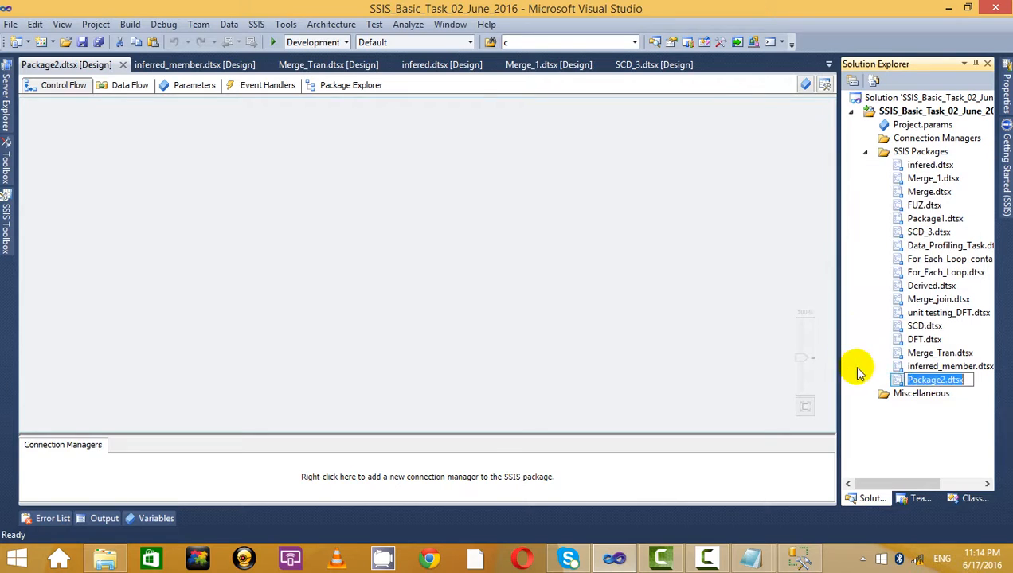
double_click(946, 379)
left_click(947, 380)
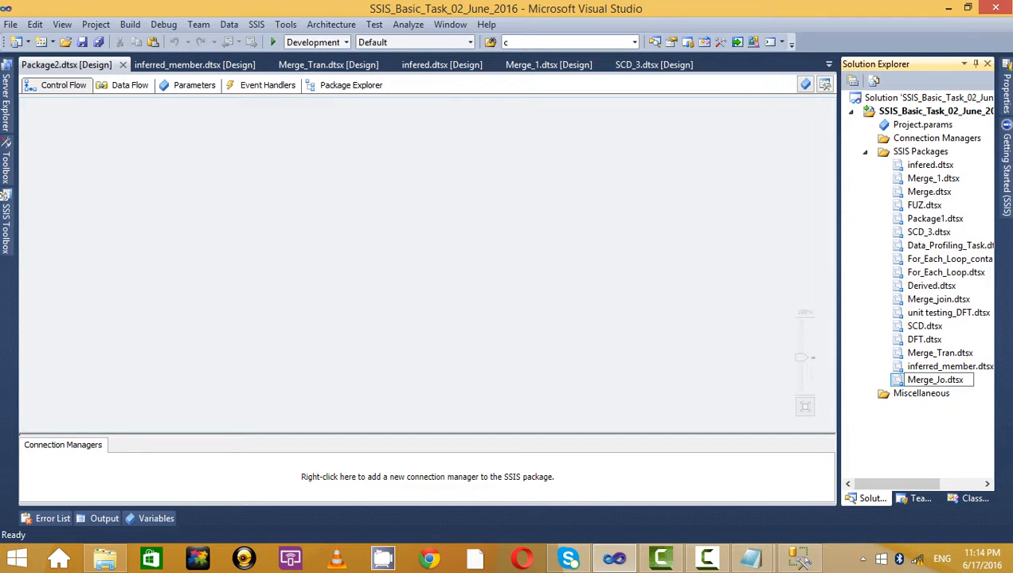
key("Return")
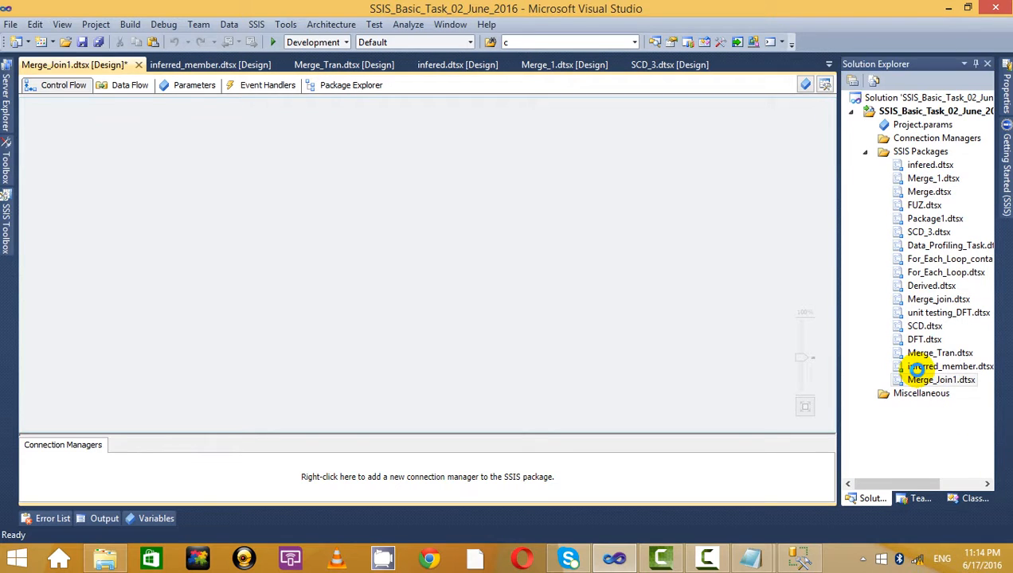
double_click(921, 382)
Add a Data Flow Task to the package's control flow and open its data flow design surface
left_click(6, 226)
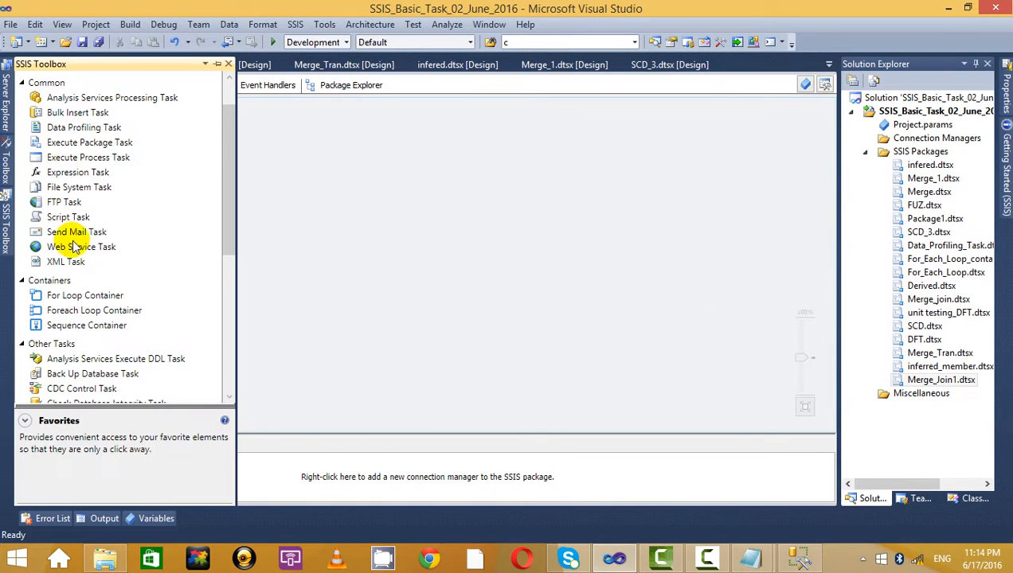
left_click(220, 202)
left_click_drag(226, 195, 227, 154)
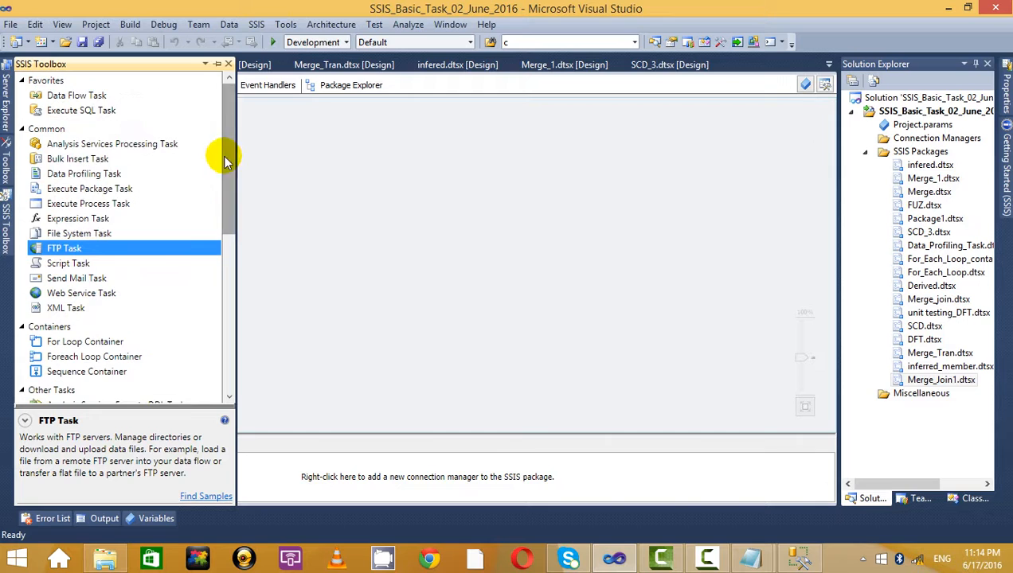
left_click(78, 99)
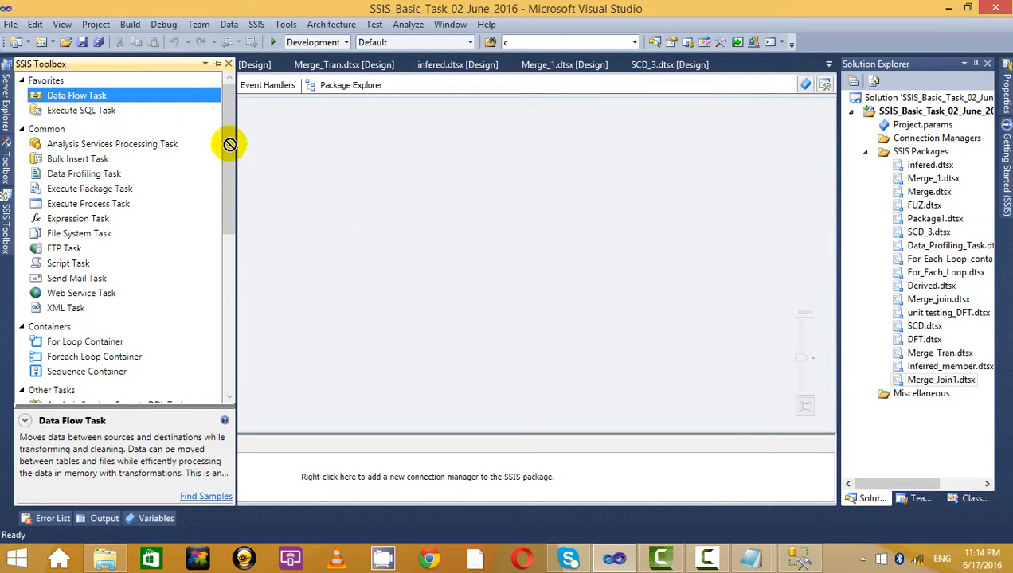
left_click_drag(355, 152, 366, 185)
double_click(368, 189)
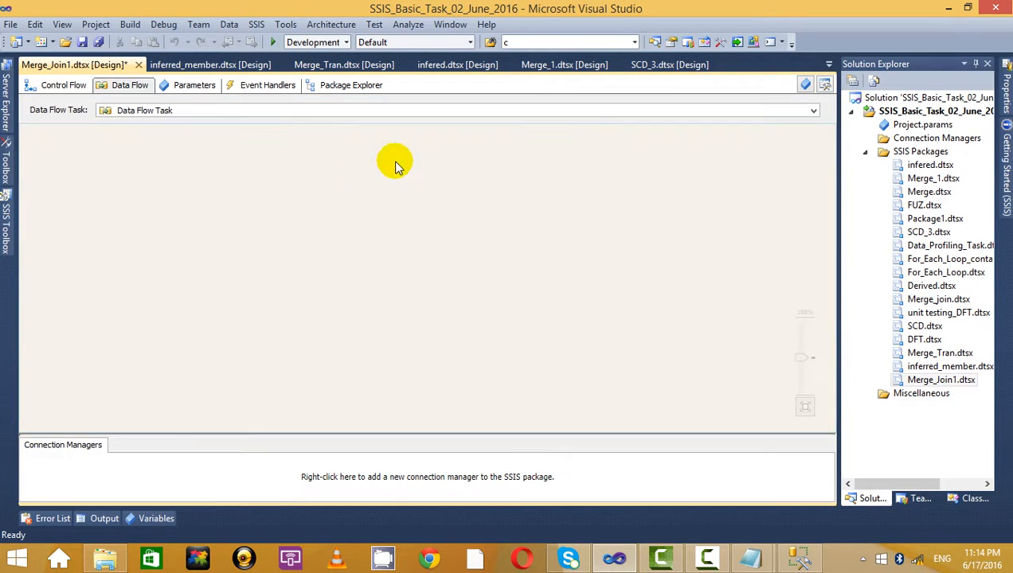
Add an OLE DB Source to the data flow and place it near the upper middle of the canvas
left_click(7, 244)
left_click_drag(229, 125, 226, 158)
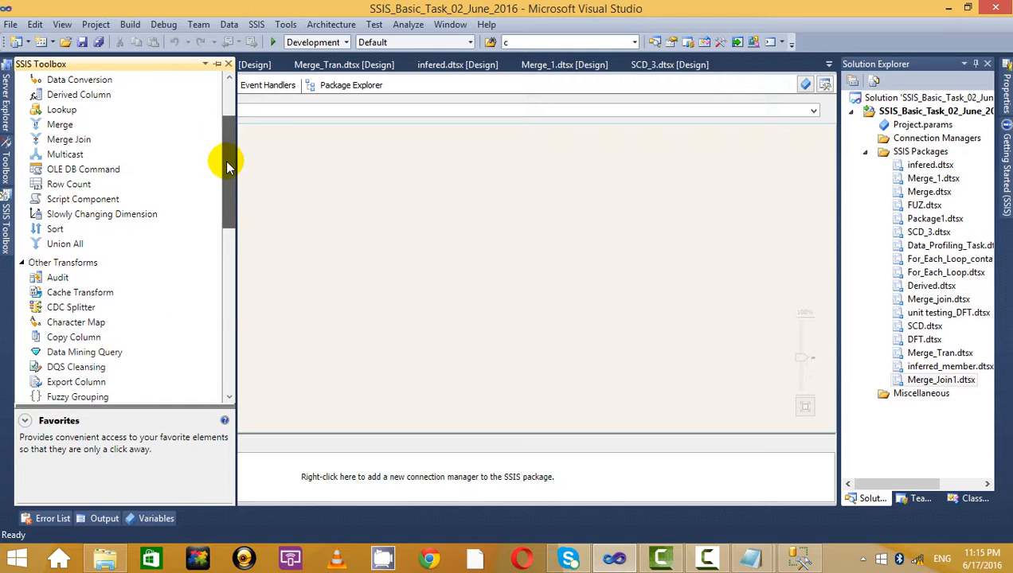
left_click(69, 138)
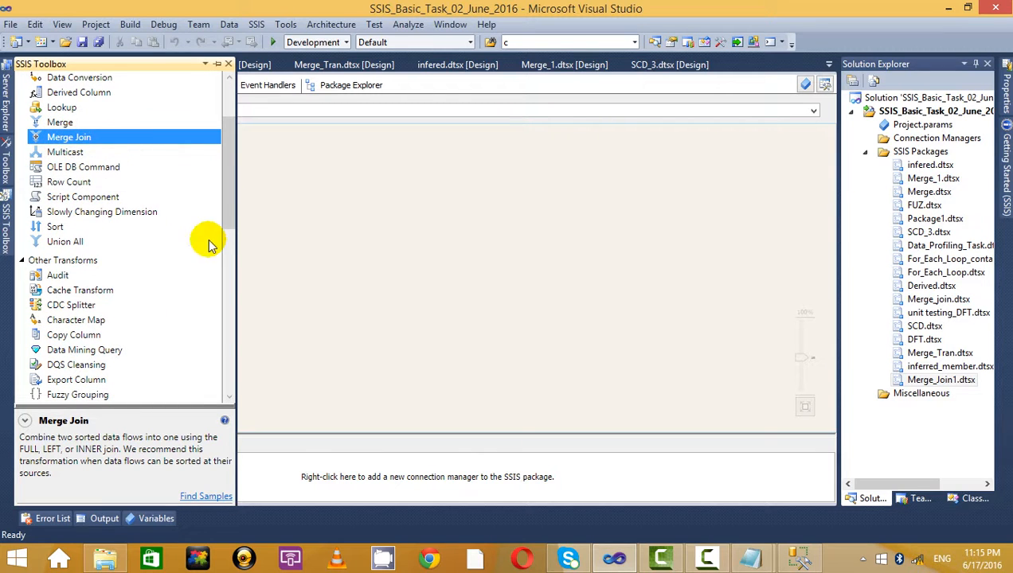
left_click_drag(227, 206, 227, 323)
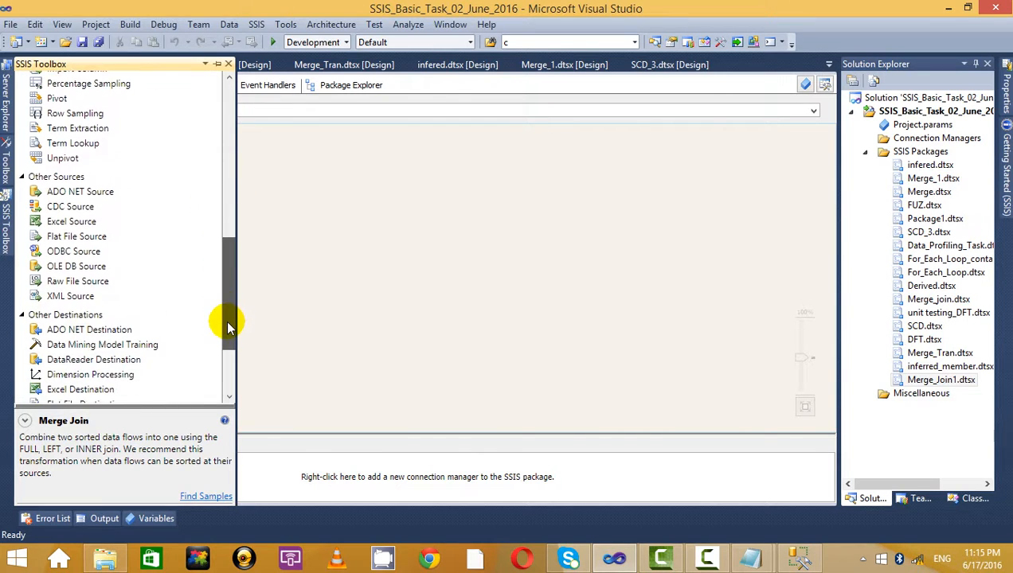
left_click(71, 254)
left_click(74, 267)
left_click_drag(66, 270, 358, 235)
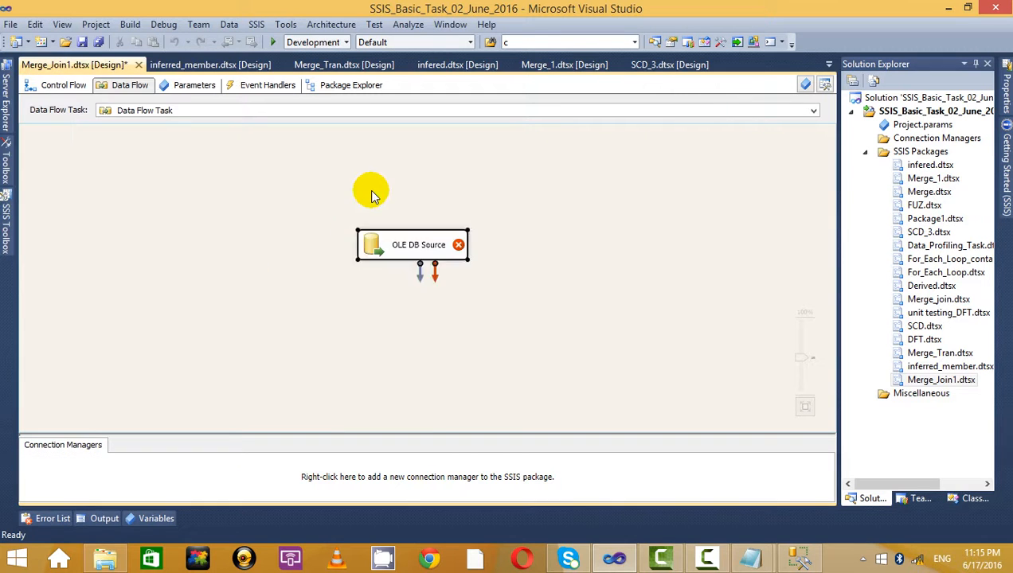
left_click_drag(430, 242, 354, 214)
Switch to SQL Server Management Studio, collapse the ZAM database and expand the Materials database to show its tables
left_click(785, 547)
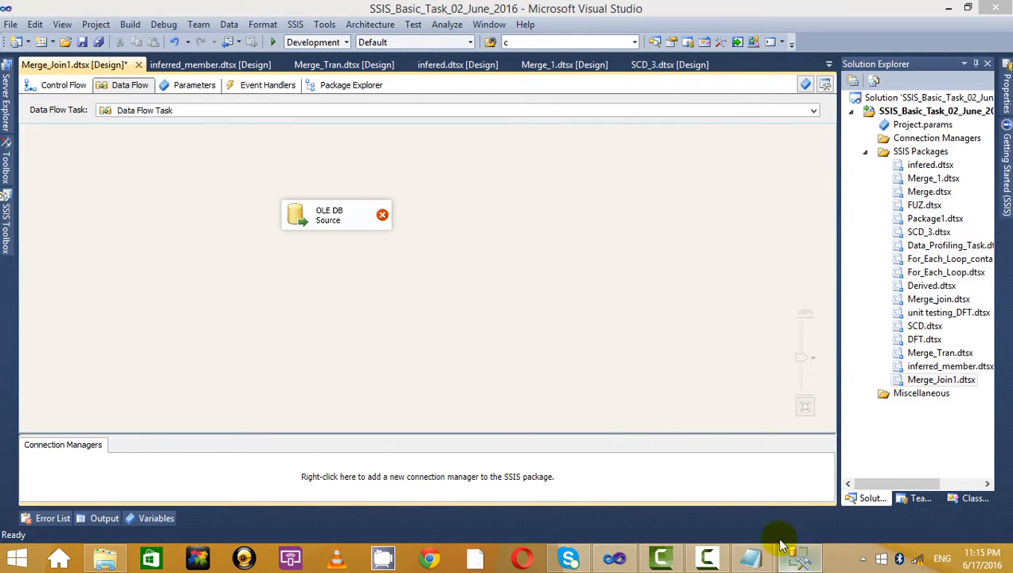
left_click(562, 201)
key("ctrl+r")
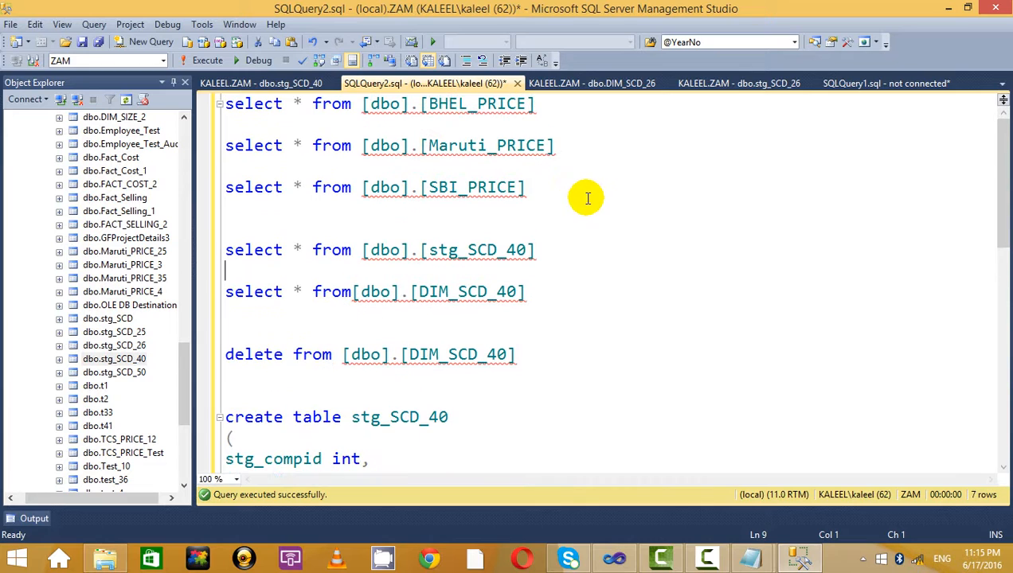
left_click_drag(178, 373, 183, 264)
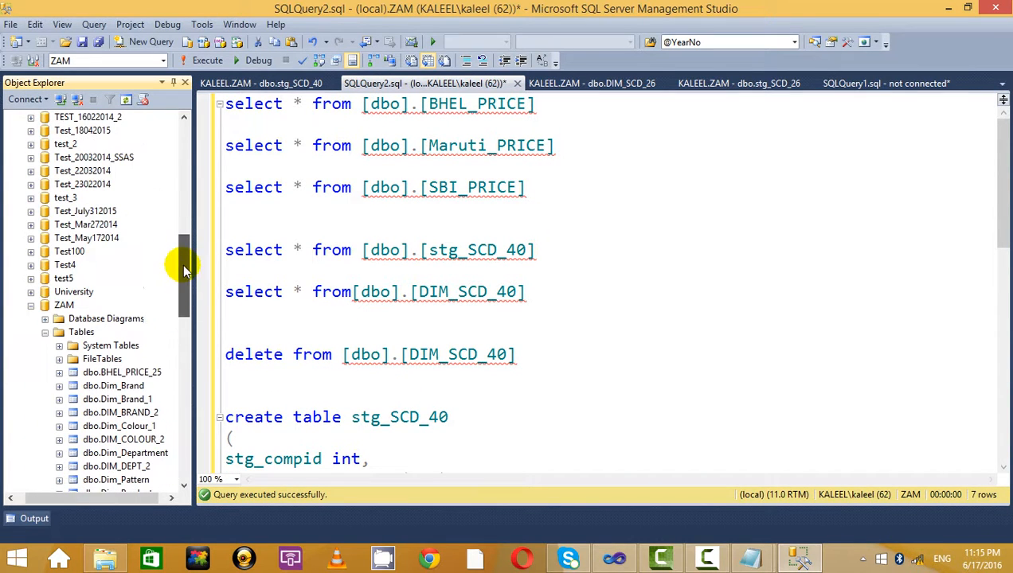
left_click(45, 332)
left_click(30, 305)
left_click_drag(181, 351, 182, 173)
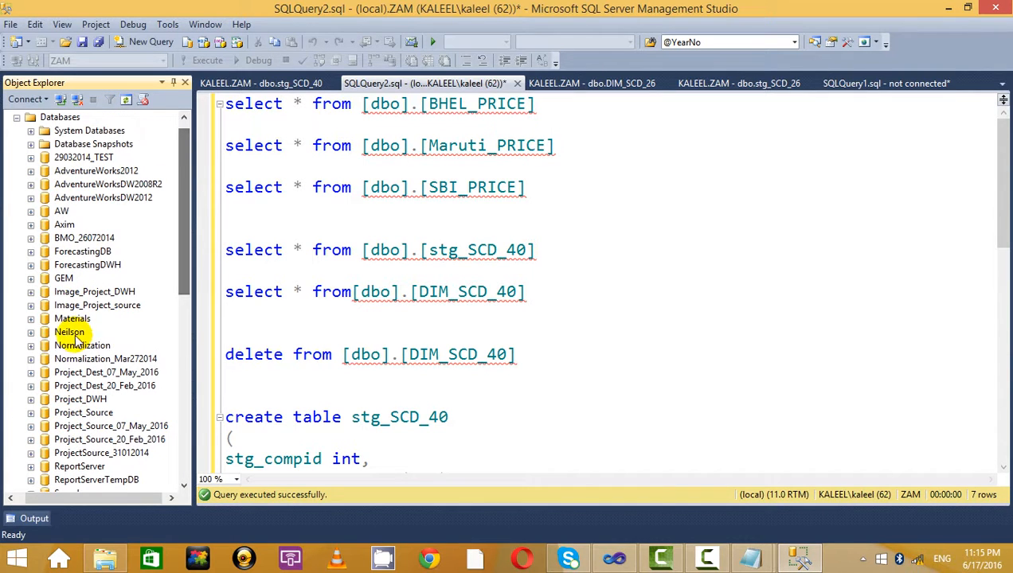
left_click(30, 319)
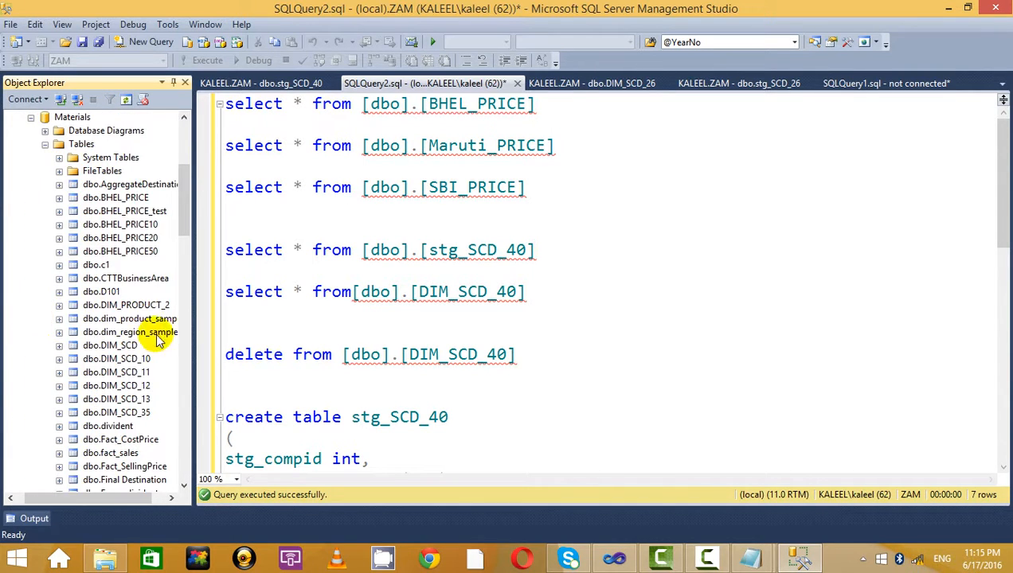
Start a new query and insert the names of the Materials tables Fuzzy_divident and nifty_new
scroll(157, 341, "down", 5)
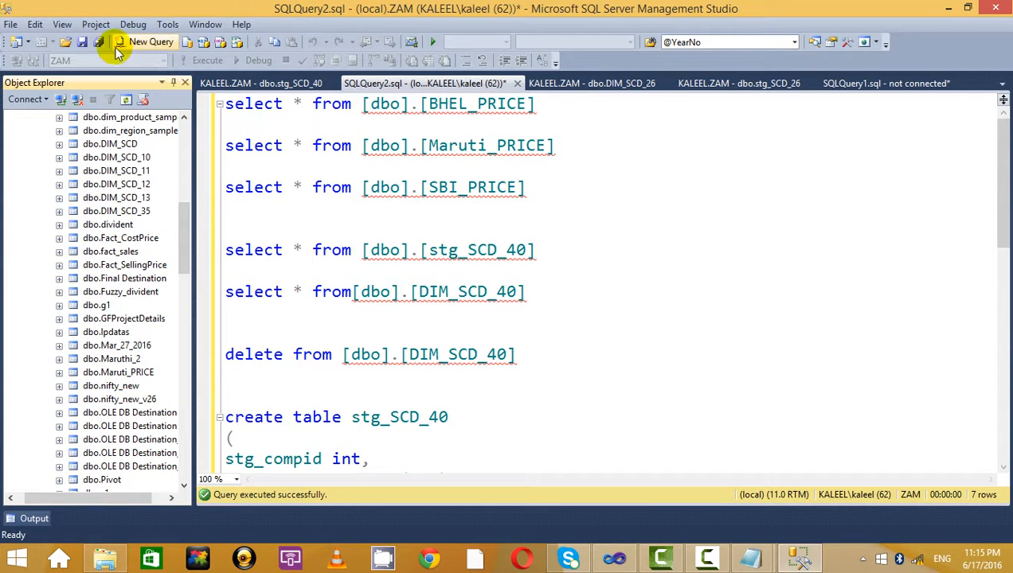
left_click(143, 41)
left_click_drag(186, 254, 184, 278)
left_click_drag(100, 173, 395, 151)
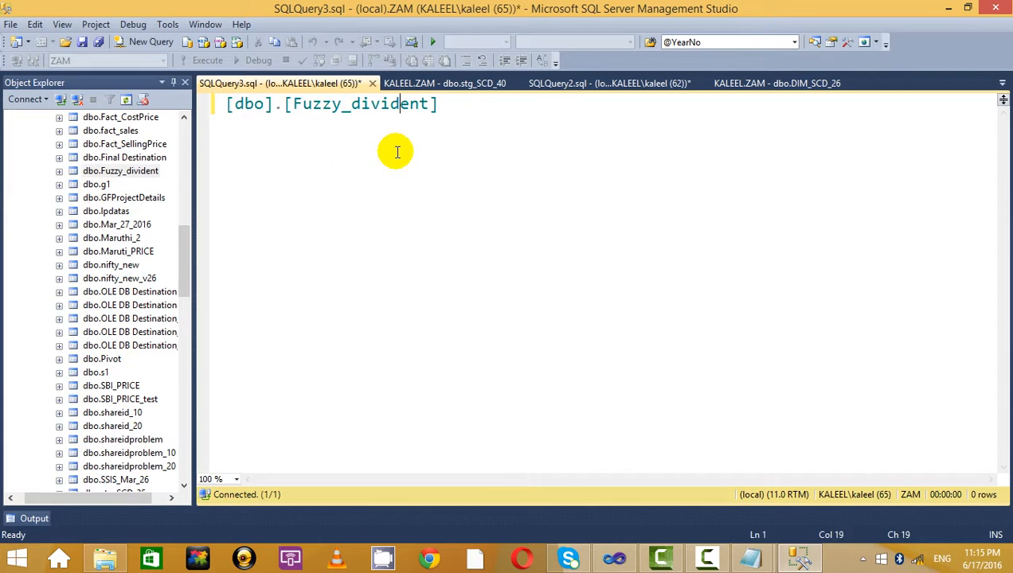
mouse_move(189, 251)
left_mouse_down()
mouse_move(187, 196)
mouse_move(193, 326)
mouse_move(198, 263)
left_mouse_up()
left_click_drag(101, 225, 502, 163)
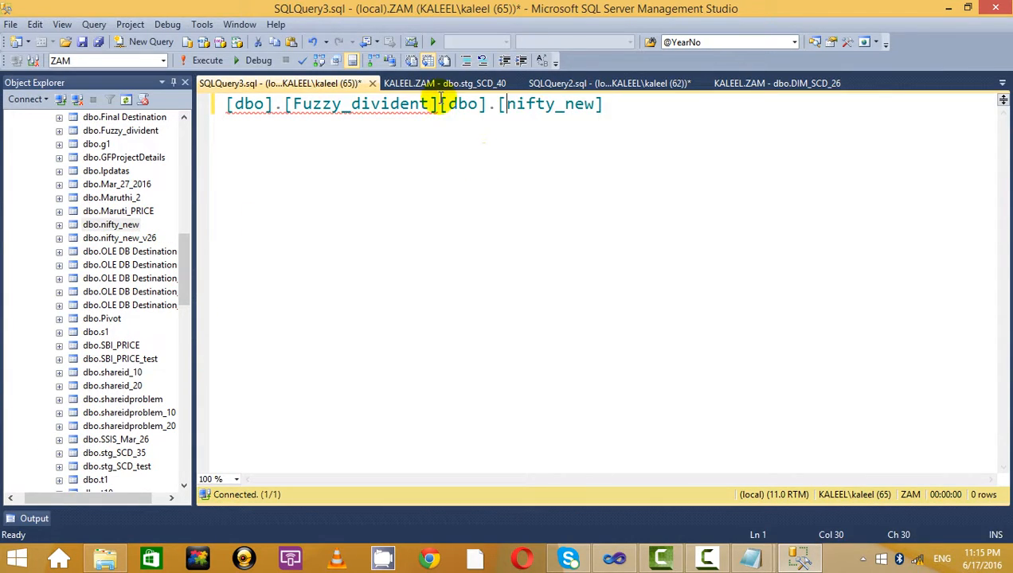
Put the two table names on separate lines and precede each with "select * from"
key("Return")
key("Return")
type("select * from")
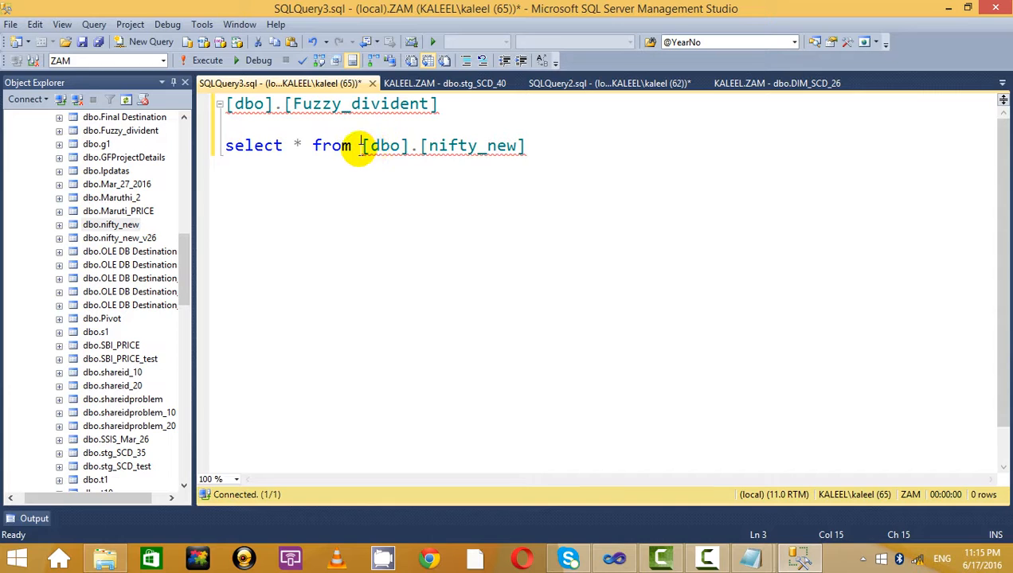
left_click_drag(359, 146, 227, 126)
key("ctrl+c")
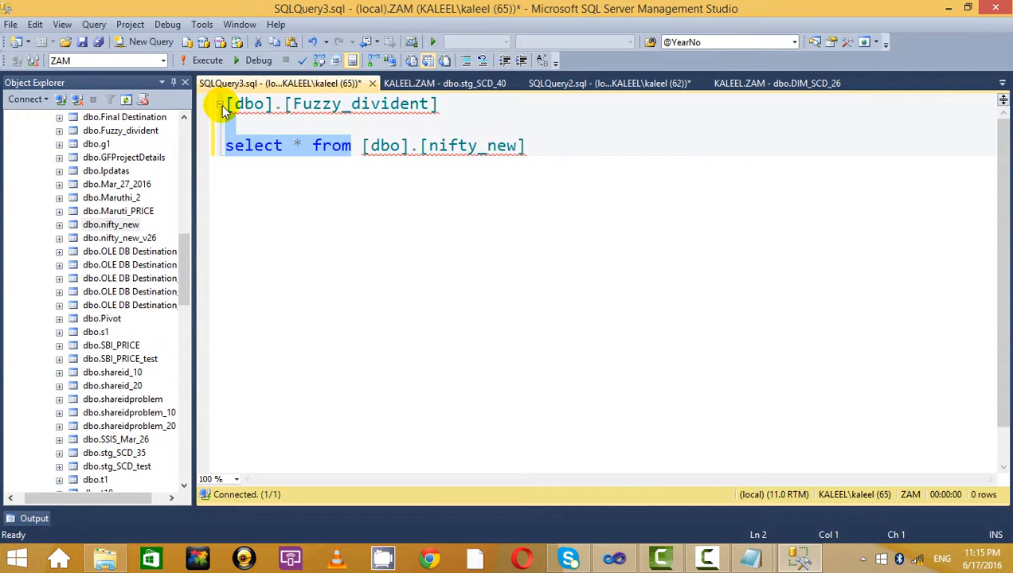
left_click(226, 102)
key("ctrl+v")
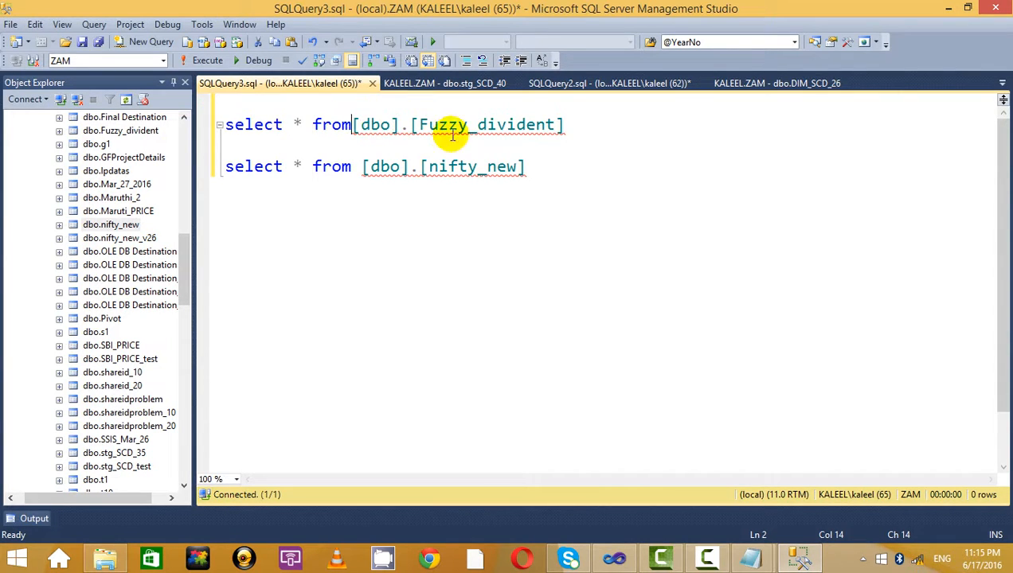
left_click(587, 124)
Try to run both select statements against the ZAM database
left_click_drag(604, 173, 204, 107)
left_click(203, 61)
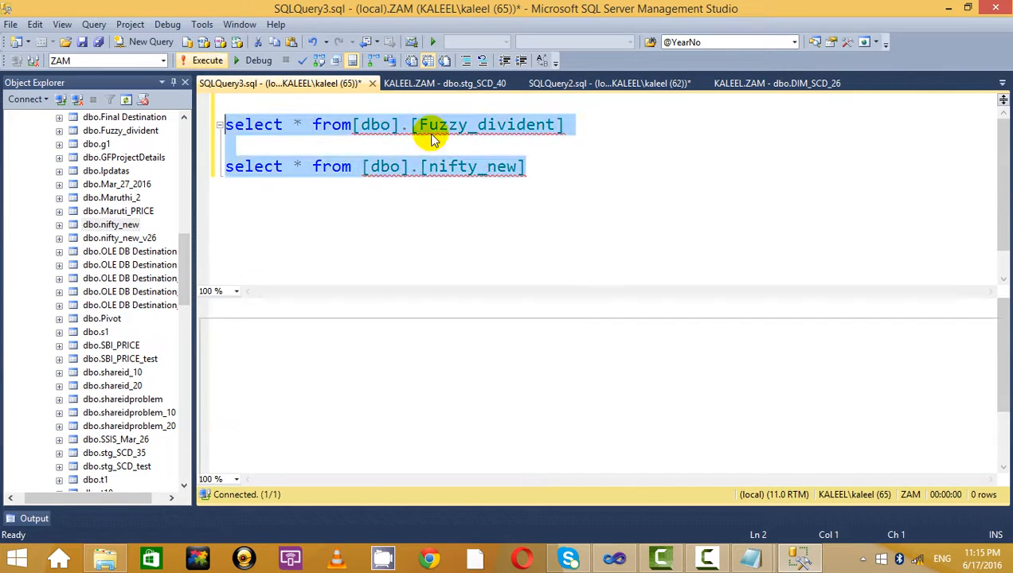
left_click(614, 190)
key("ctrl+r")
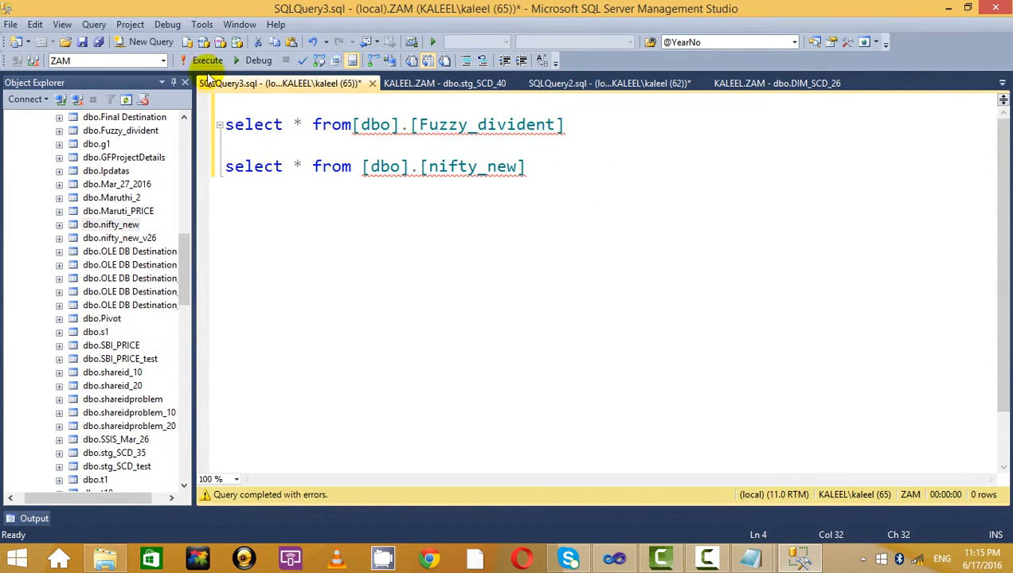
Set the query's database to Materials and run both select statements
left_click(163, 61)
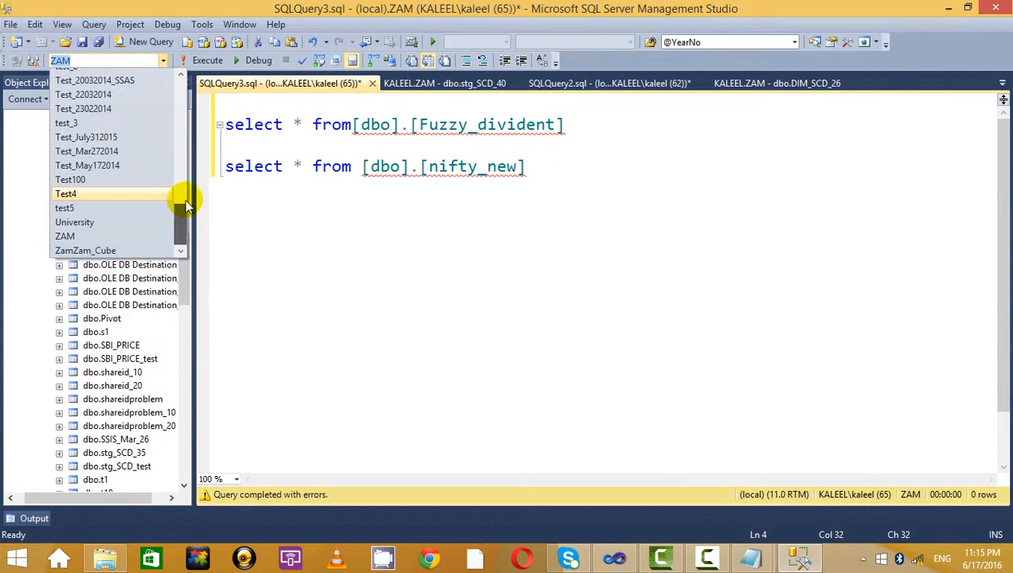
left_click_drag(185, 198, 179, 116)
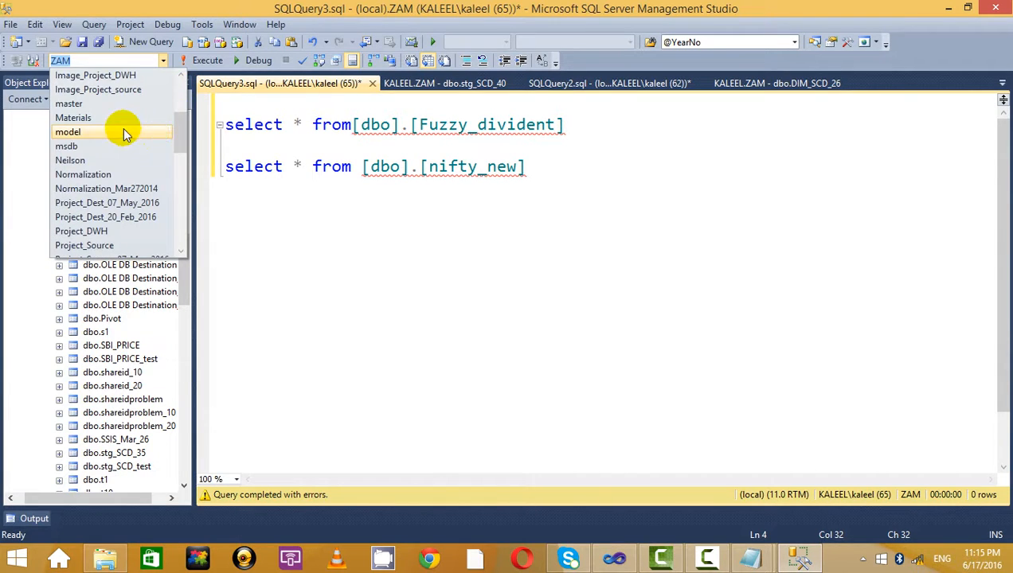
left_click(73, 118)
key("ctrl+a")
left_click(205, 60)
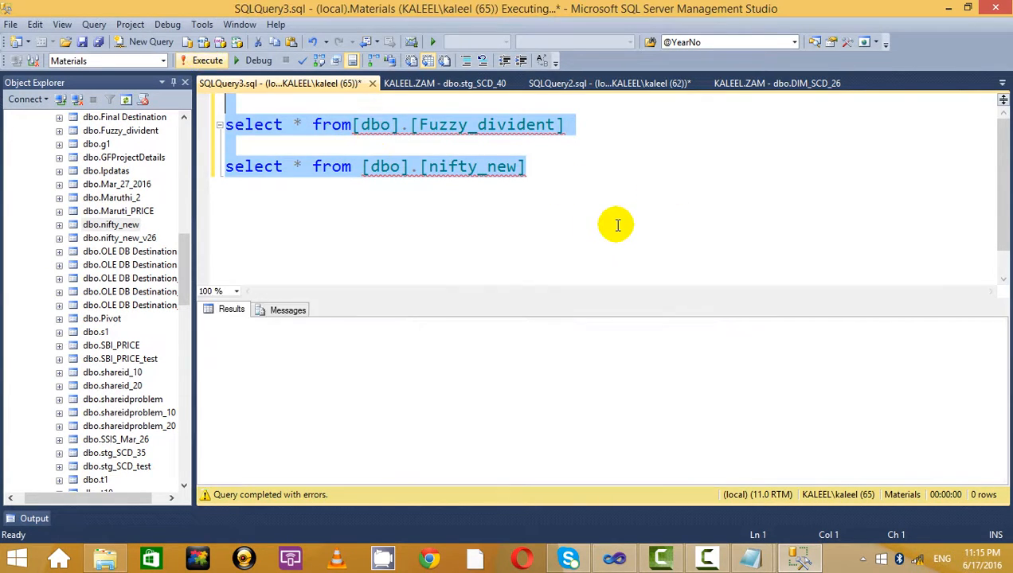
Run only the nifty_new select statement and look through the returned rows
left_click(617, 225)
left_click_drag(606, 174, 95, 165)
left_click(208, 62)
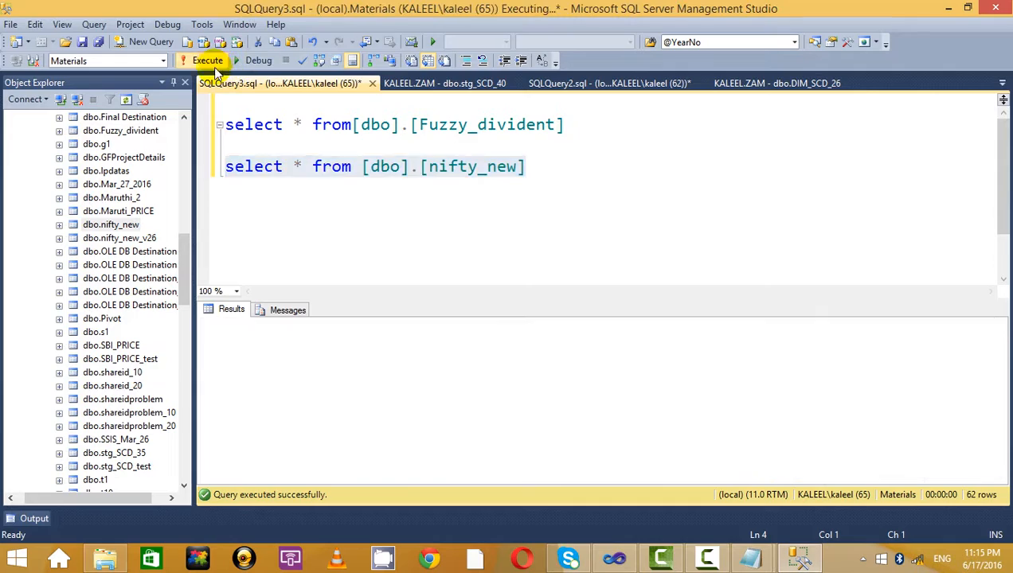
left_click(536, 197)
scroll(450, 395, "down", 13)
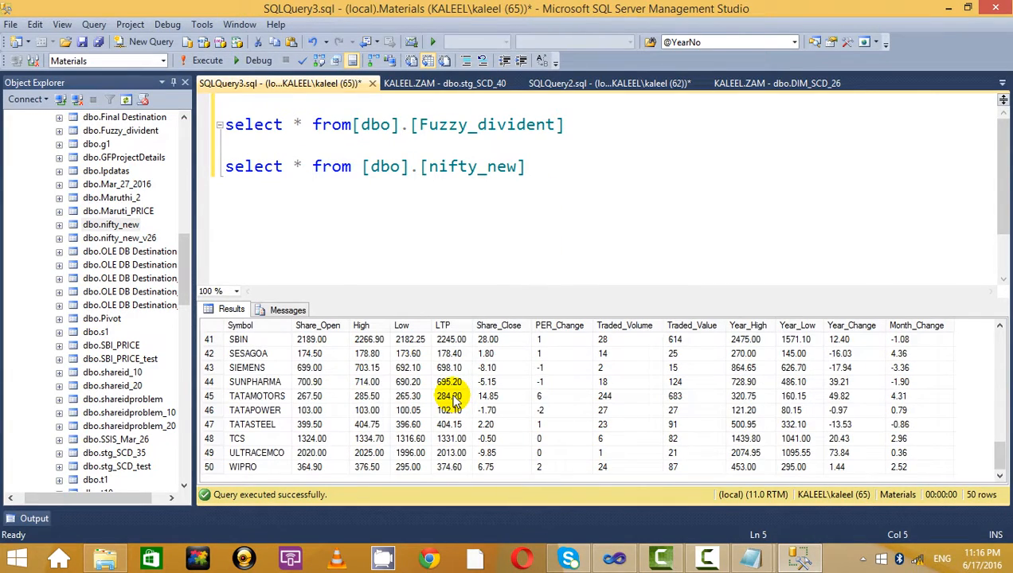
scroll(321, 402, "up", 7)
scroll(268, 404, "up", 6)
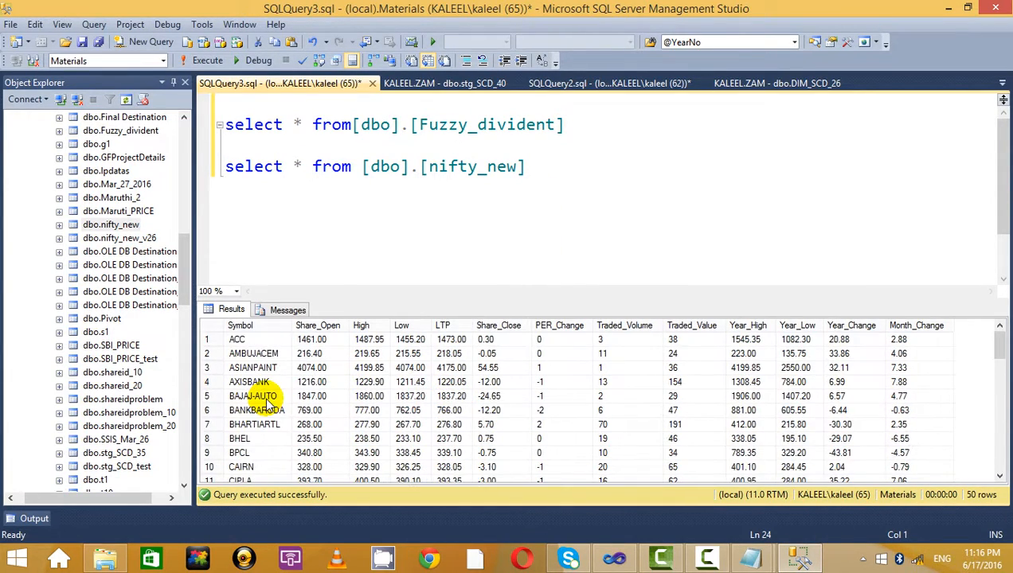
Delete the Fuzzy_divident select statement from the query
left_click_drag(610, 145, 208, 140)
left_click(628, 165)
left_click_drag(622, 122, 146, 112)
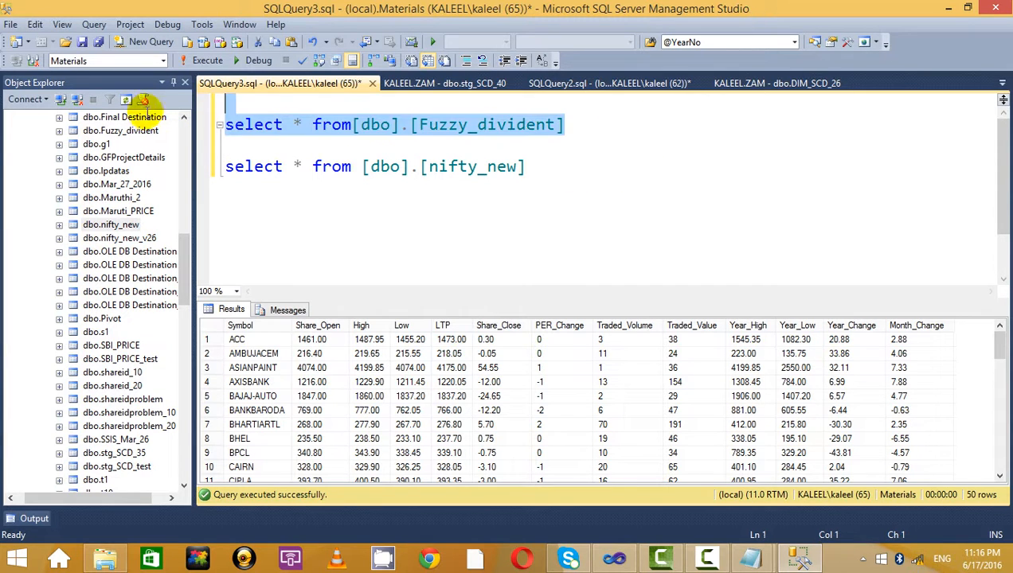
left_click(509, 140)
left_click_drag(594, 124, 88, 119)
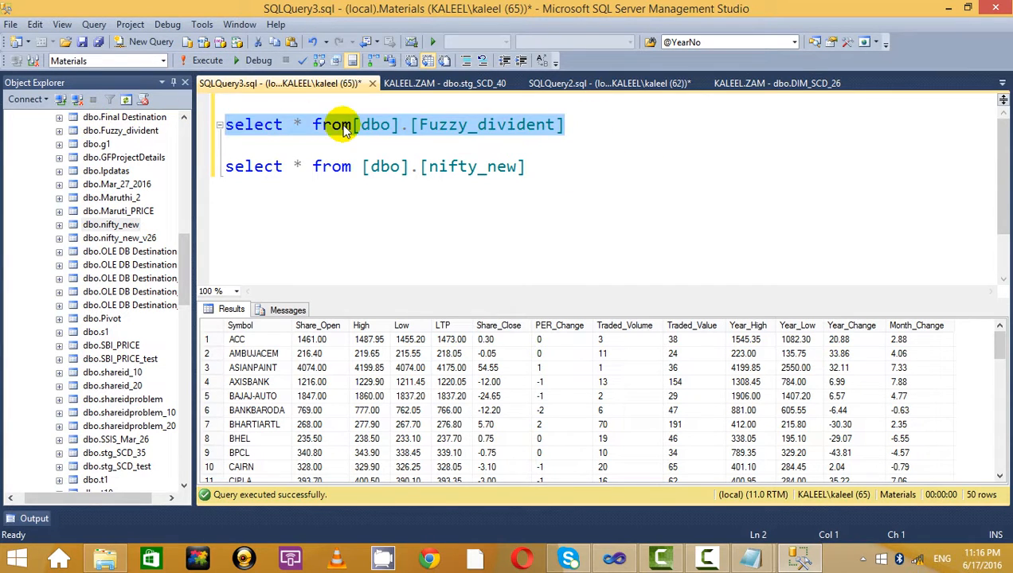
key("Delete")
Add a select * from [dbo].[divident] statement above the nifty_new select statement
left_click_drag(184, 269, 185, 255)
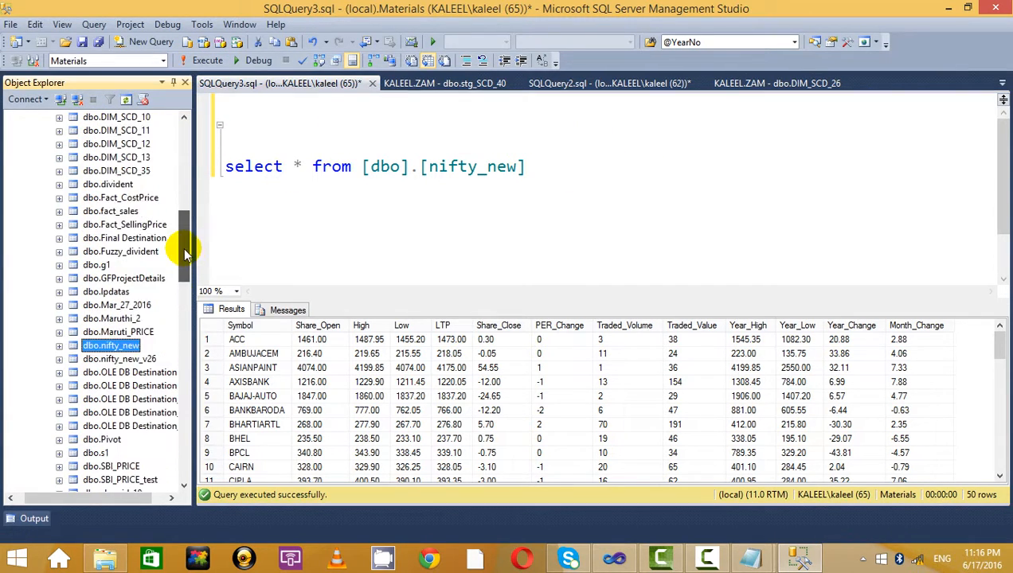
left_click(129, 228)
left_click(128, 239)
left_click(127, 253)
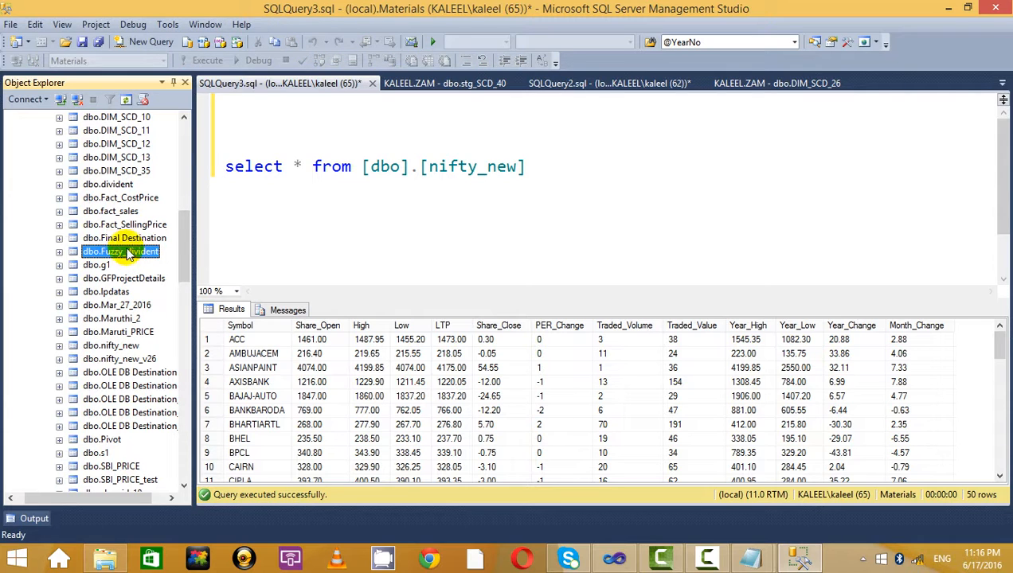
left_click_drag(110, 184, 416, 149)
left_click_drag(351, 166, 225, 167)
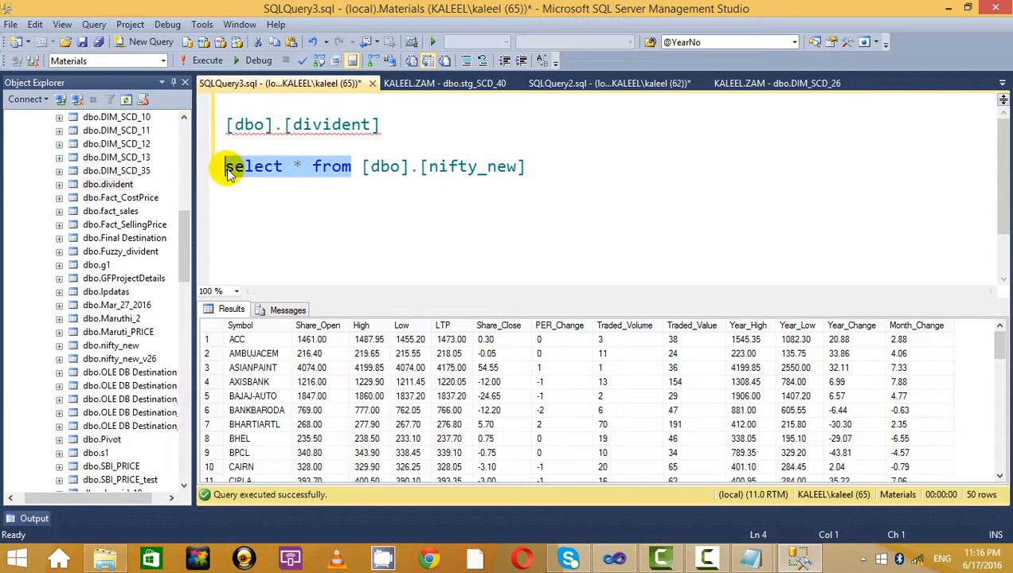
key("ctrl+c")
left_click(226, 127)
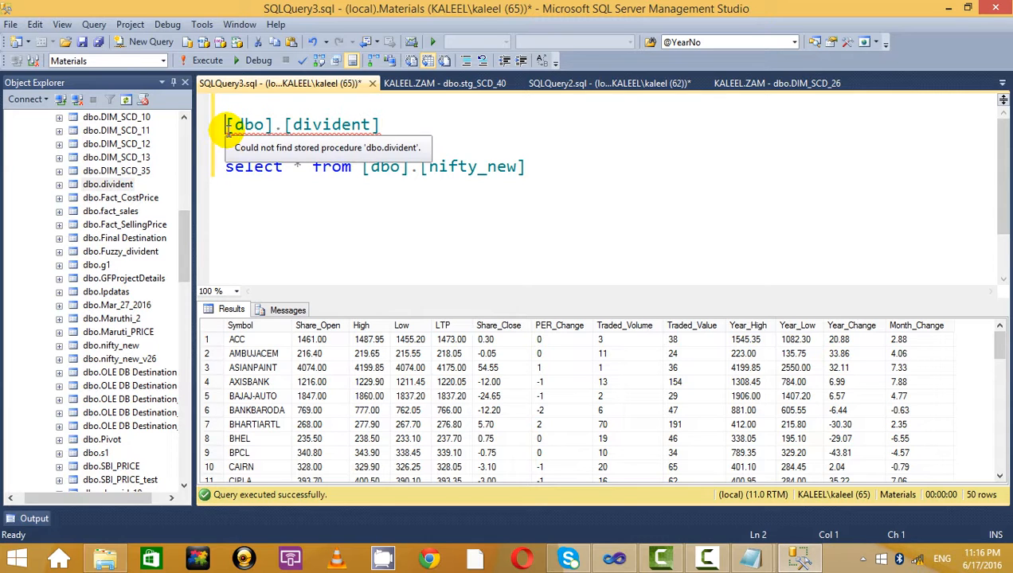
key("ctrl+v")
Run the divident select statement and the nifty_new select statement separately to view each table's rows
left_click(532, 121)
left_click(224, 128, "shift")
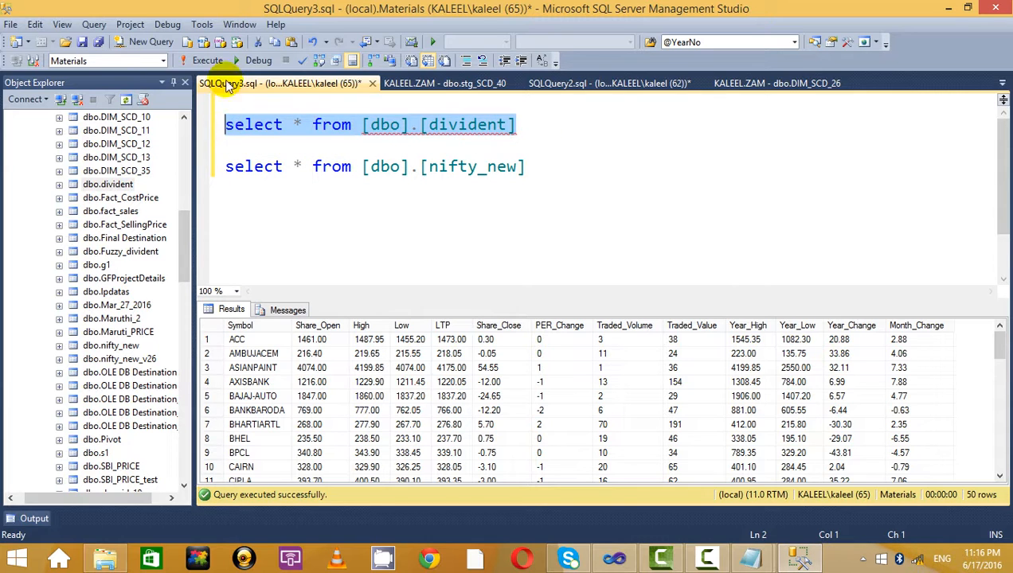
left_click(207, 61)
left_click_drag(526, 167, 224, 167)
left_click(207, 61)
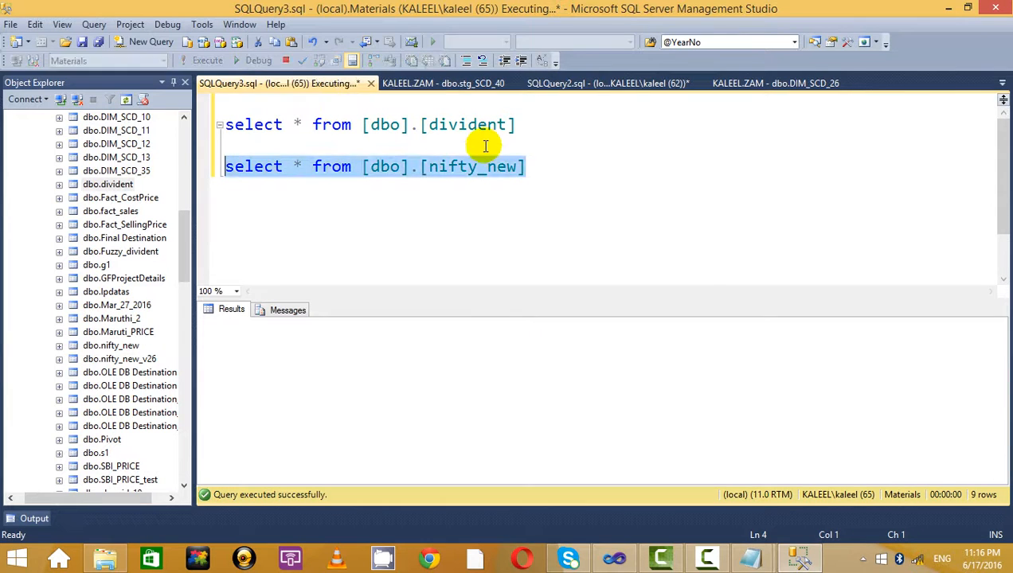
left_click(482, 146)
left_click_drag(613, 173, 163, 172)
left_click(208, 62)
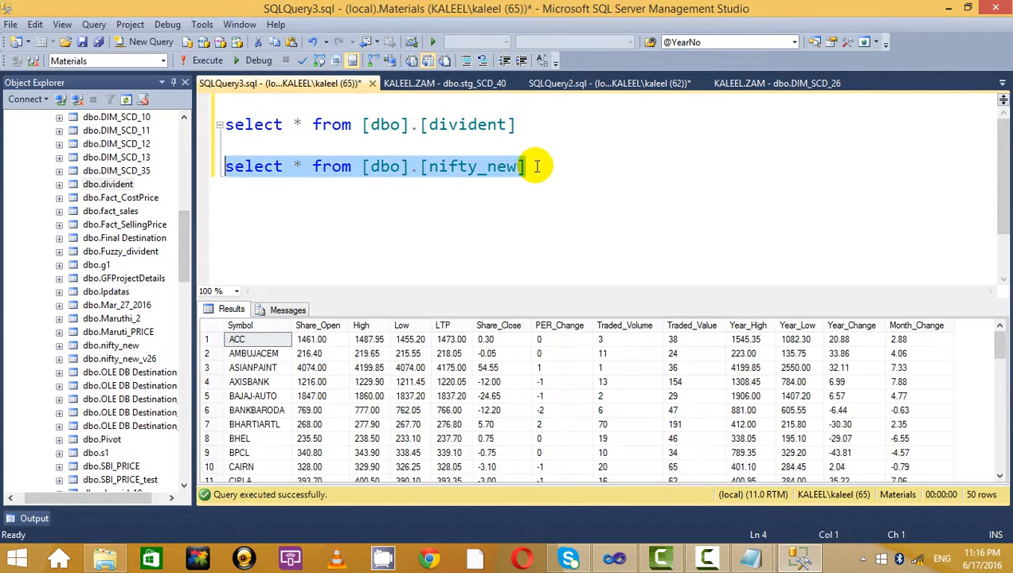
Run only the divident select statement again and look over the returned rows
left_click_drag(549, 121, 173, 124)
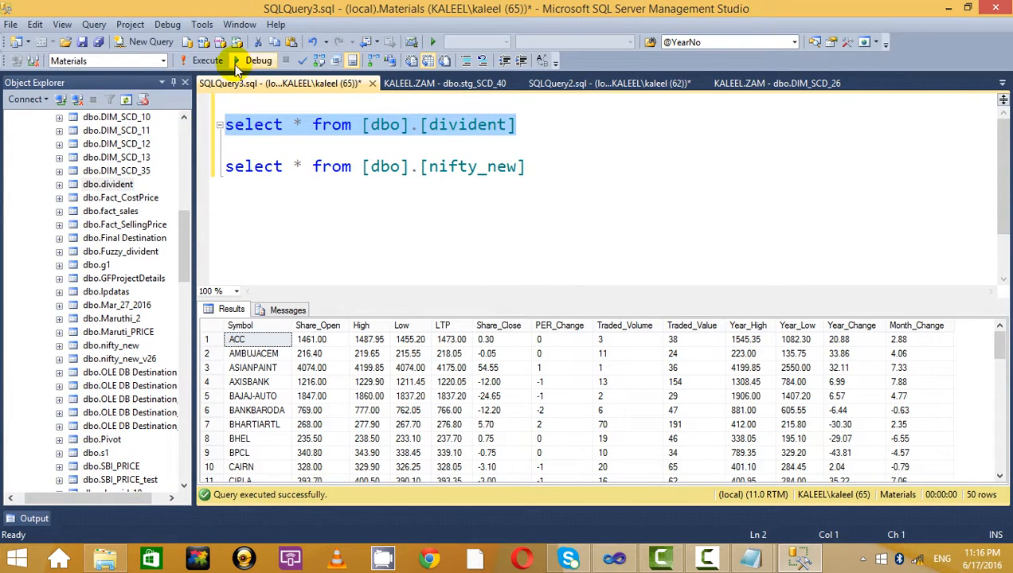
left_click(207, 61)
left_click(650, 216)
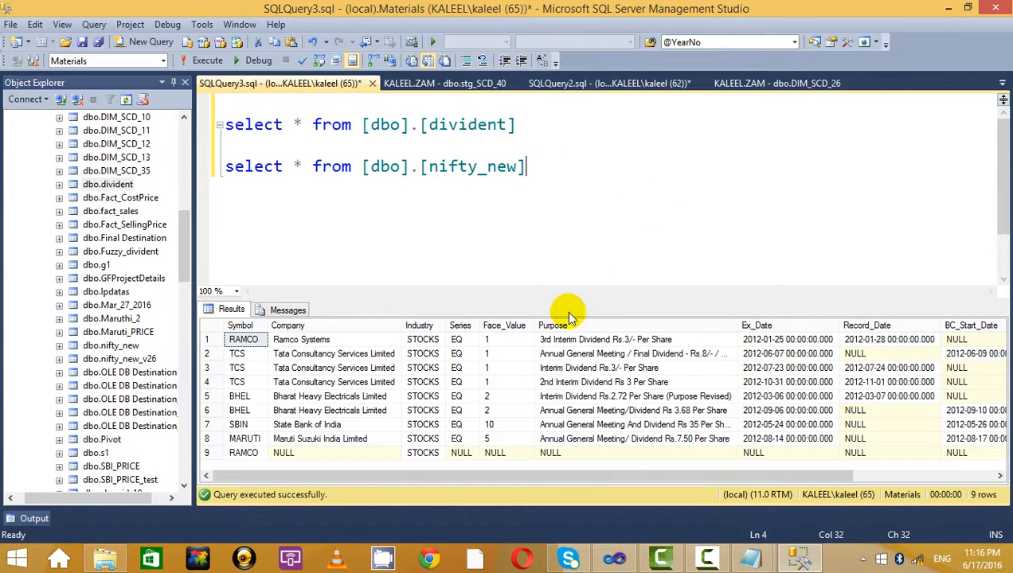
left_click(468, 382)
Switch to Visual Studio and give the OLE DB Source a new connection manager based on the existing Materials data connection
left_click(625, 560)
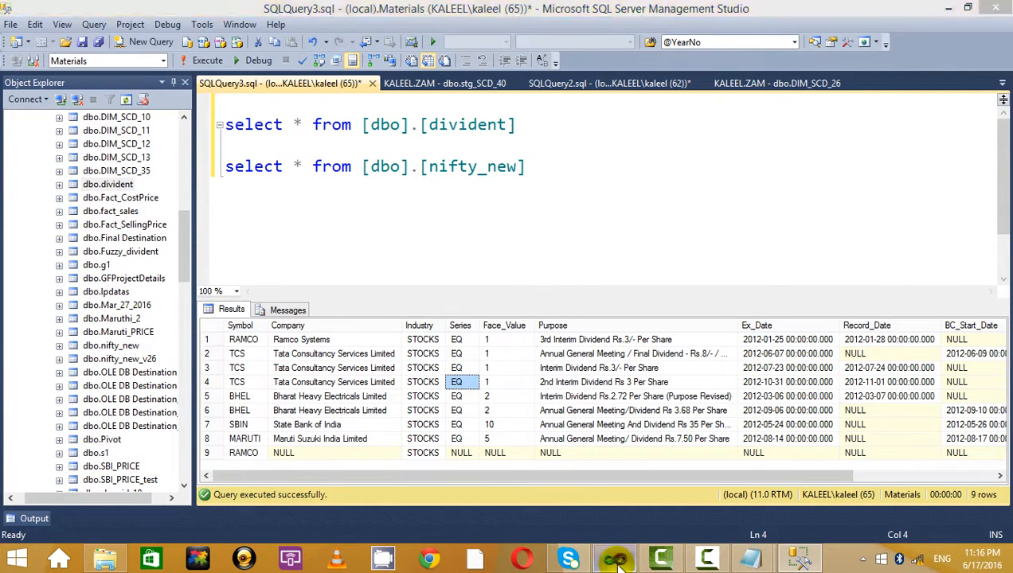
right_click(365, 227)
left_click(410, 233)
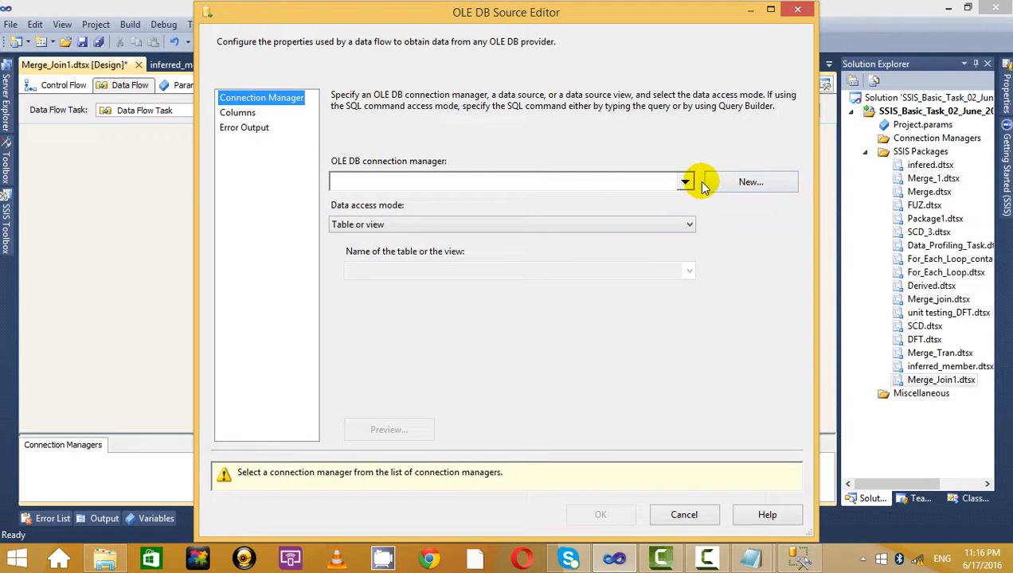
left_click(748, 183)
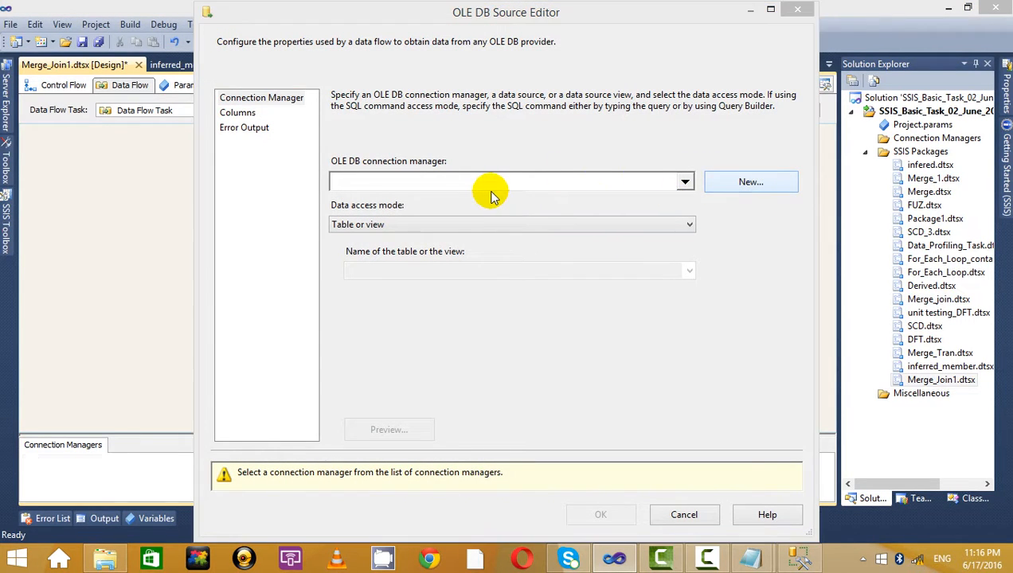
left_click(342, 192)
left_click(642, 451)
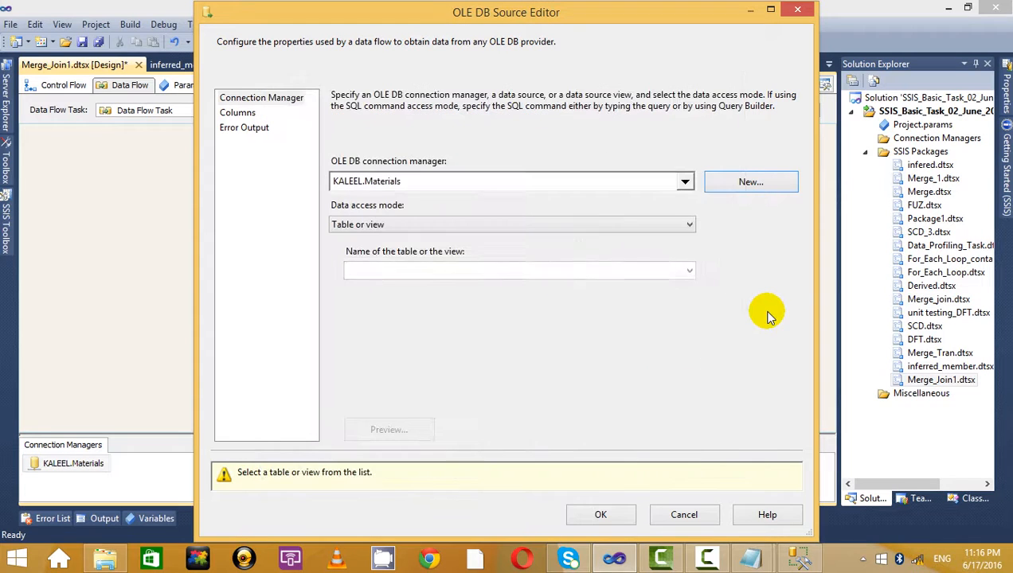
Set the source table to [dbo].[nifty_new], view its columns and accept the OLE DB Source settings
left_click(685, 272)
scroll(581, 410, "down", 1)
scroll(581, 406, "down", 6)
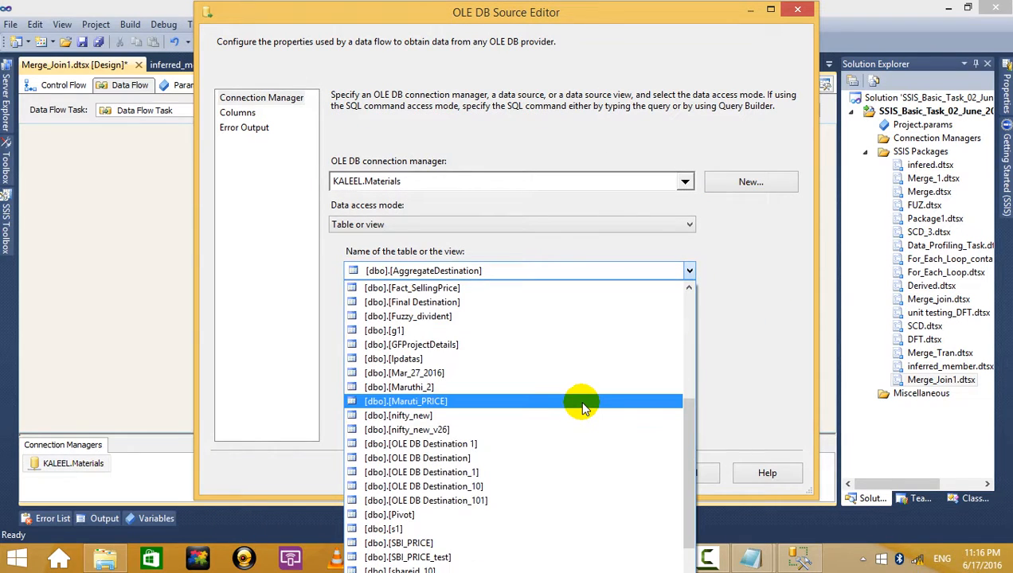
left_click(550, 412)
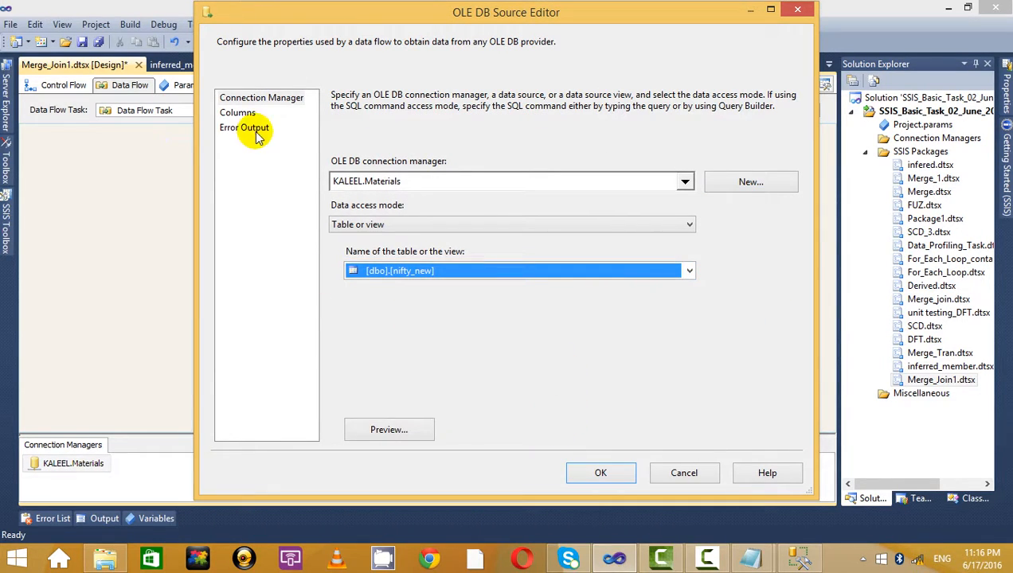
left_click(237, 112)
left_click(600, 473)
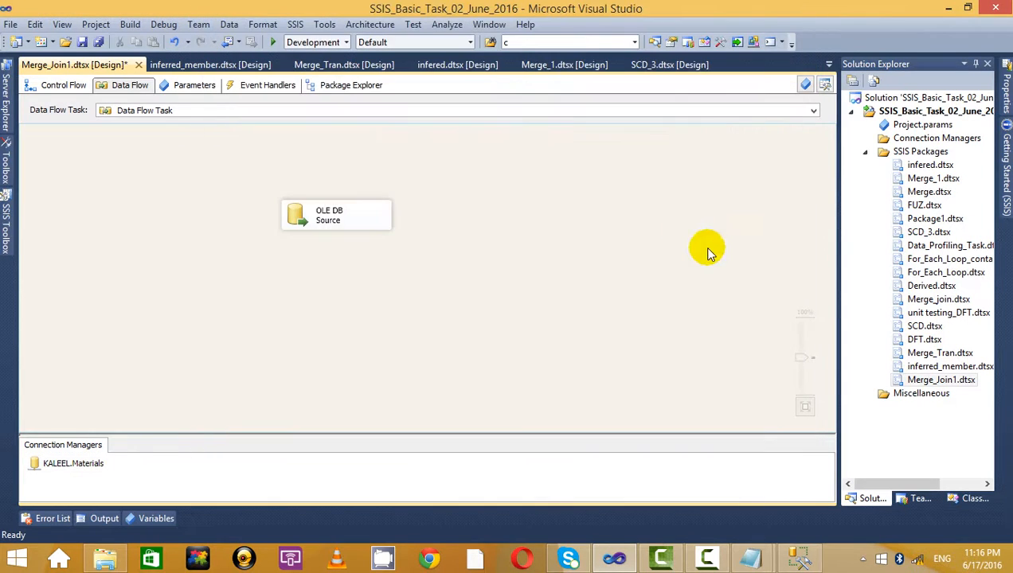
Move the OLE DB Source up and to the left on the data flow and rename it nifty_new
left_click_drag(341, 218, 311, 194)
right_click(261, 199)
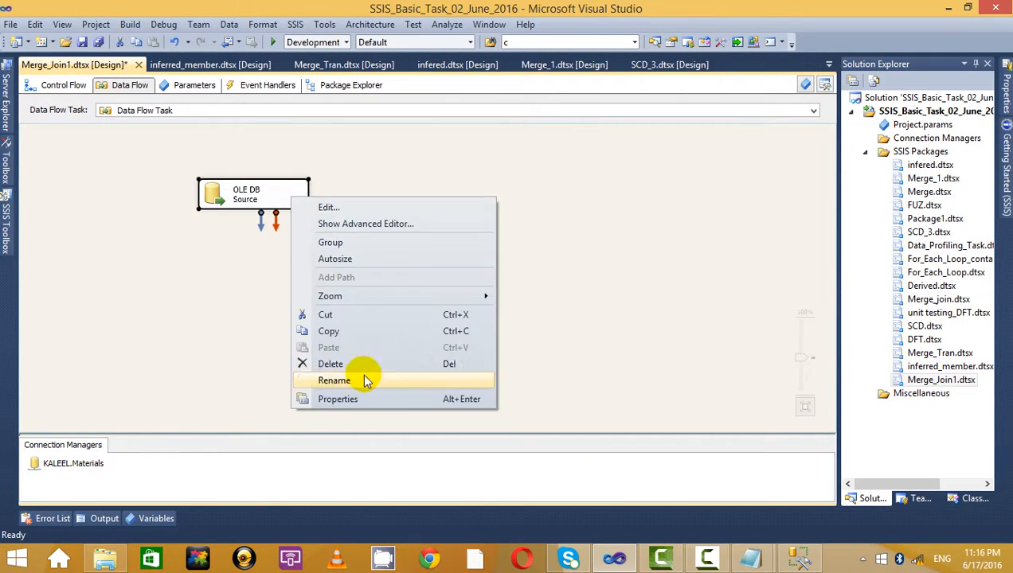
left_click(365, 380)
key("BackSpace")
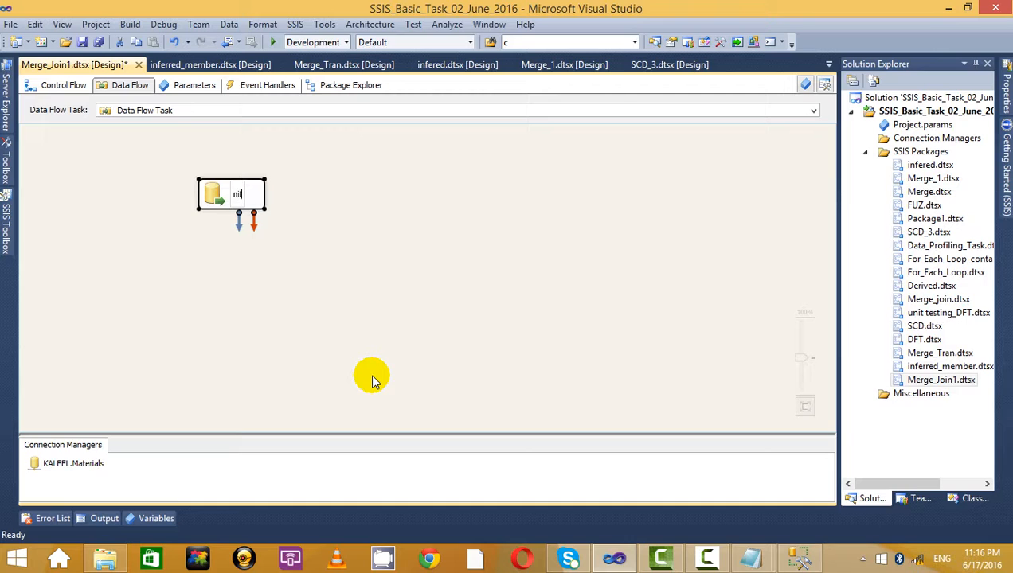
type("nifty_new")
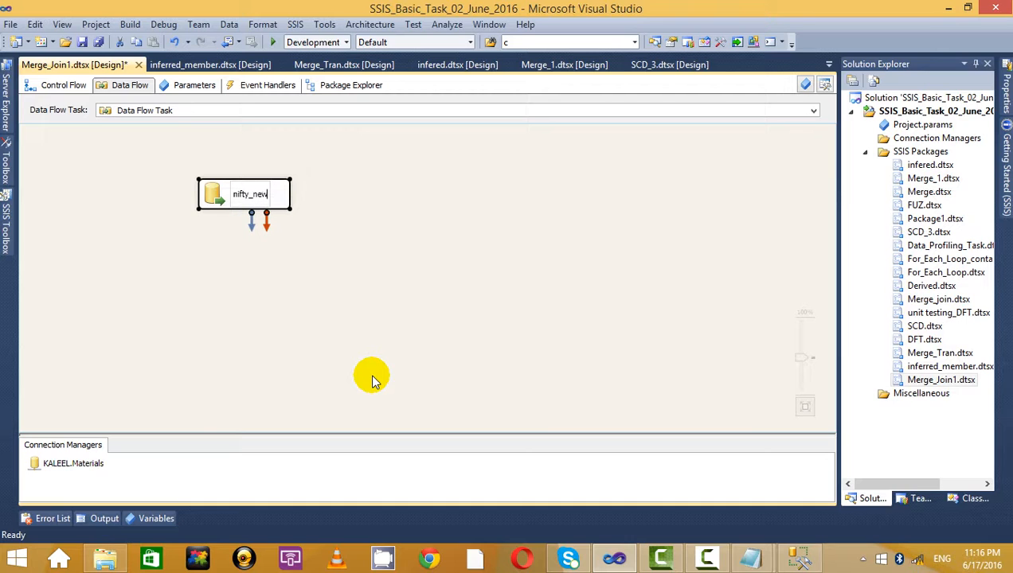
left_click(453, 316)
Add a second OLE DB Source to the right of nifty_new and give it its own new Materials connection manager
left_click(6, 223)
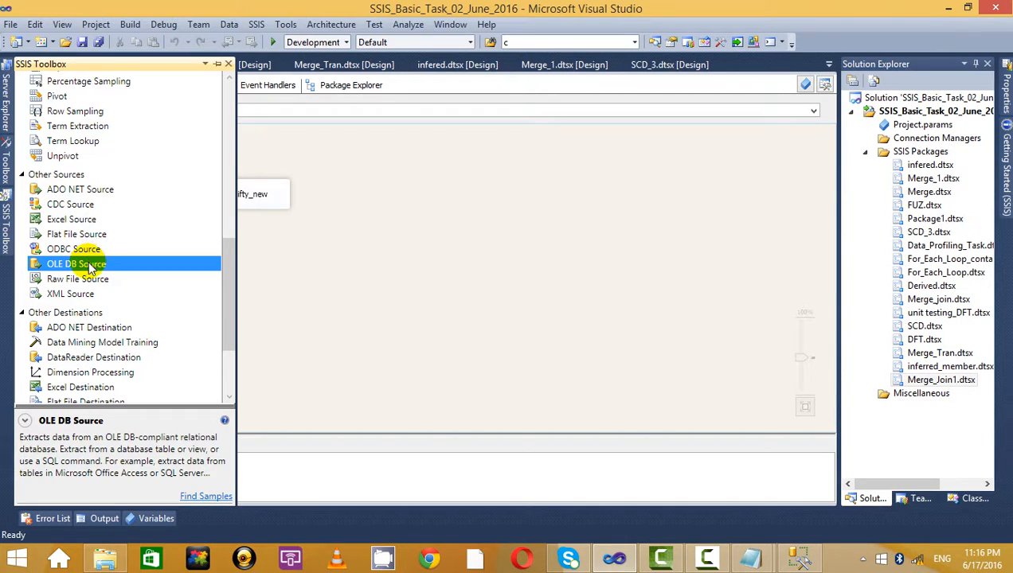
left_click_drag(79, 263, 481, 204)
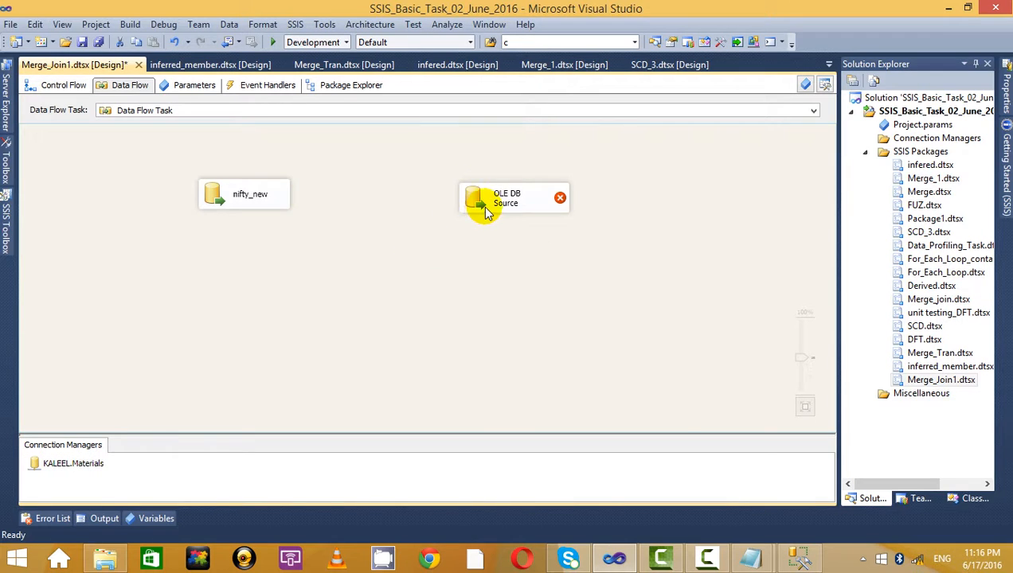
right_click(506, 208)
left_click(546, 219)
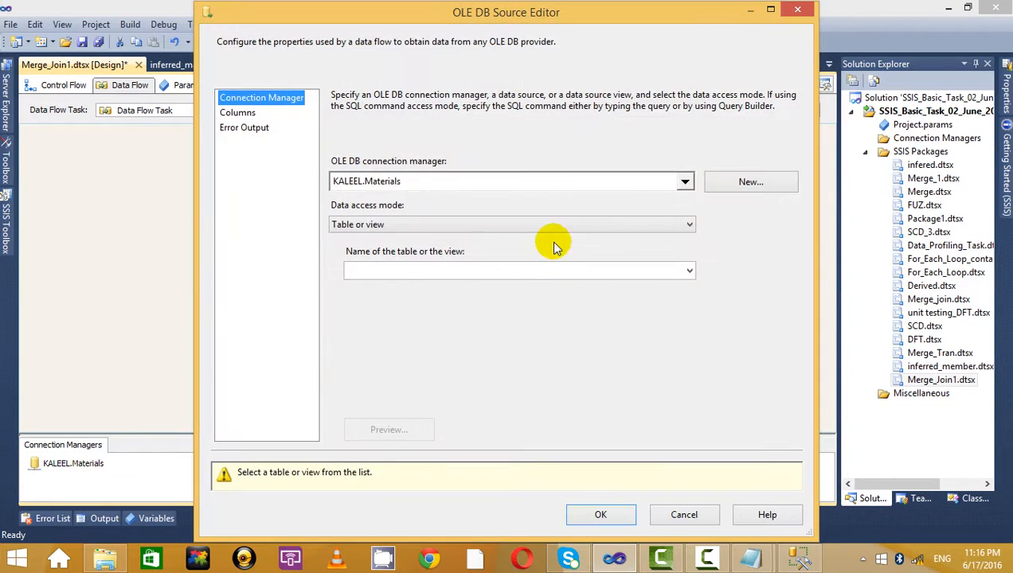
left_click(738, 184)
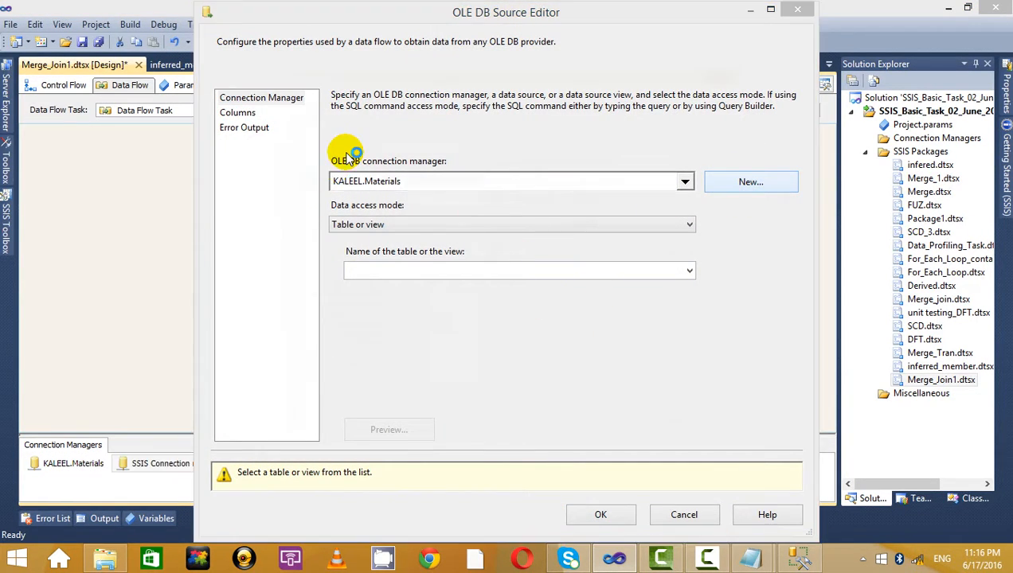
left_click(350, 191)
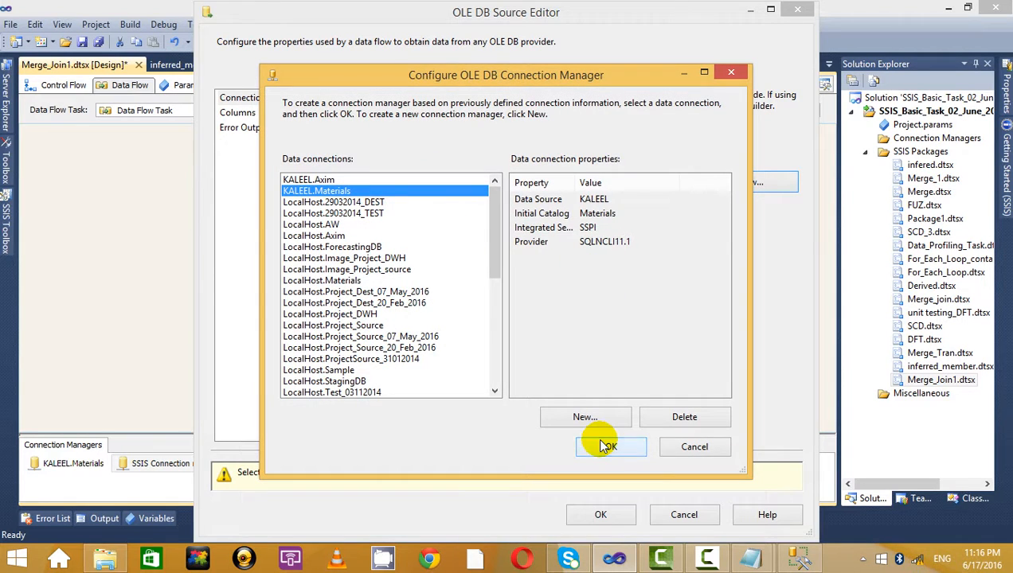
left_click(607, 446)
Set the second source's table to [dbo].[divident], view its columns and accept the settings
left_click(690, 274)
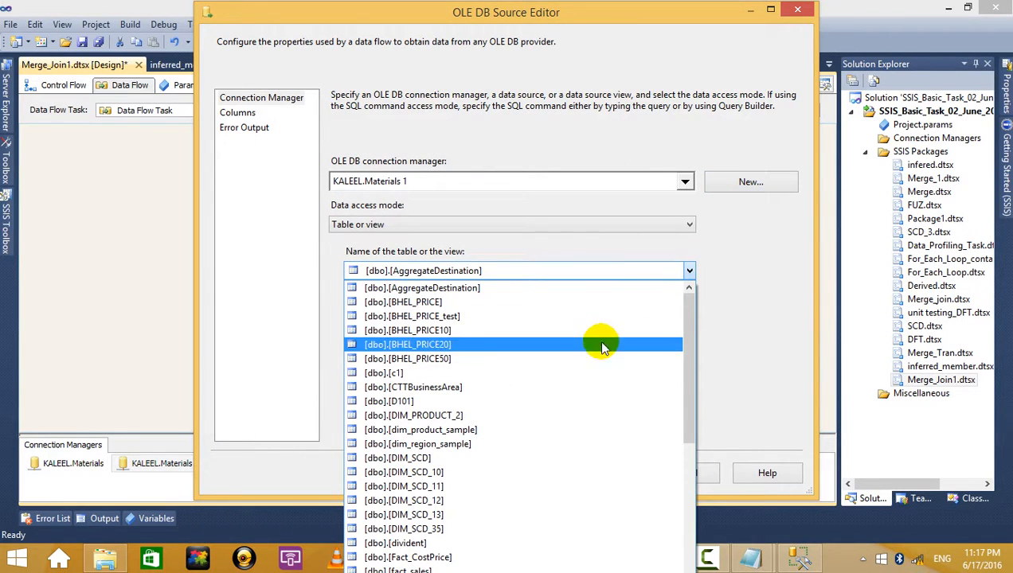
scroll(598, 342, "down", 2)
scroll(593, 434, "down", 3)
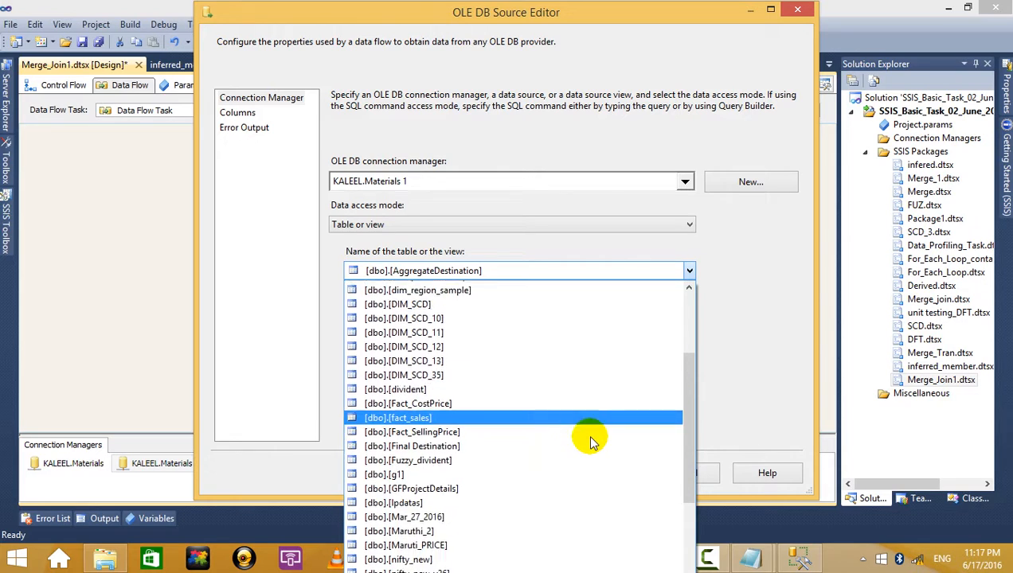
scroll(565, 445, "down", 2)
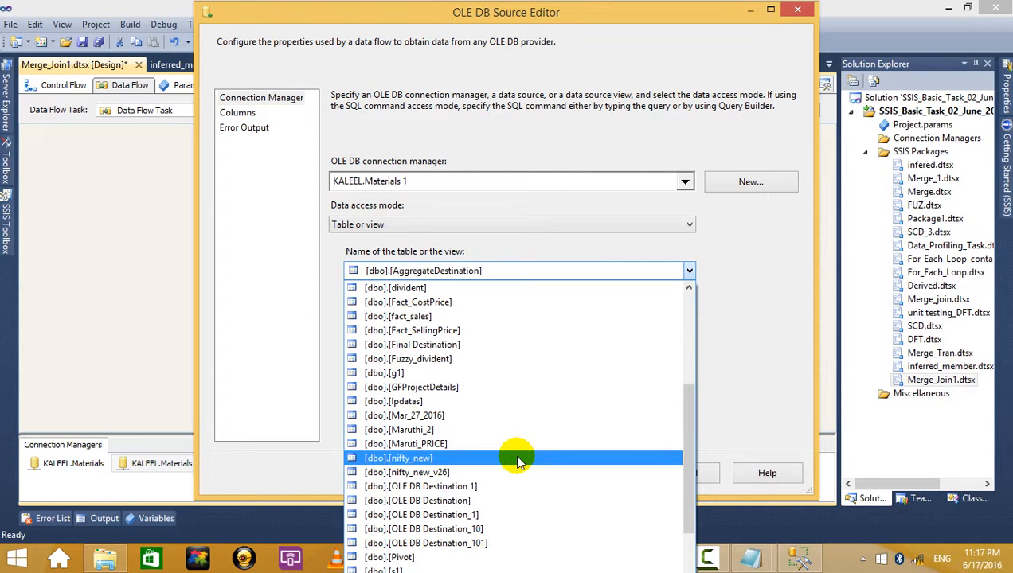
scroll(516, 462, "up", 3)
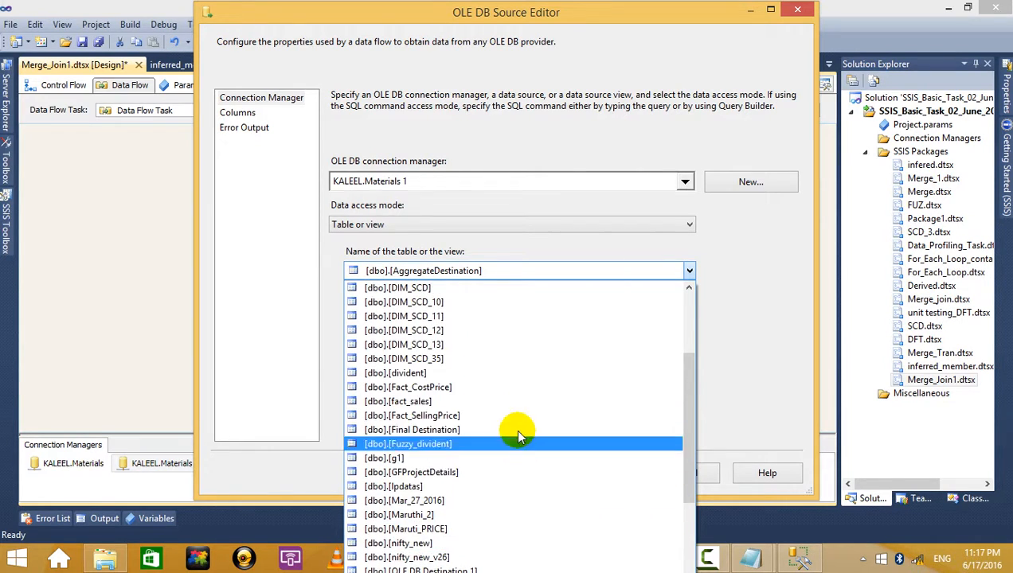
left_click(515, 381)
left_click(235, 114)
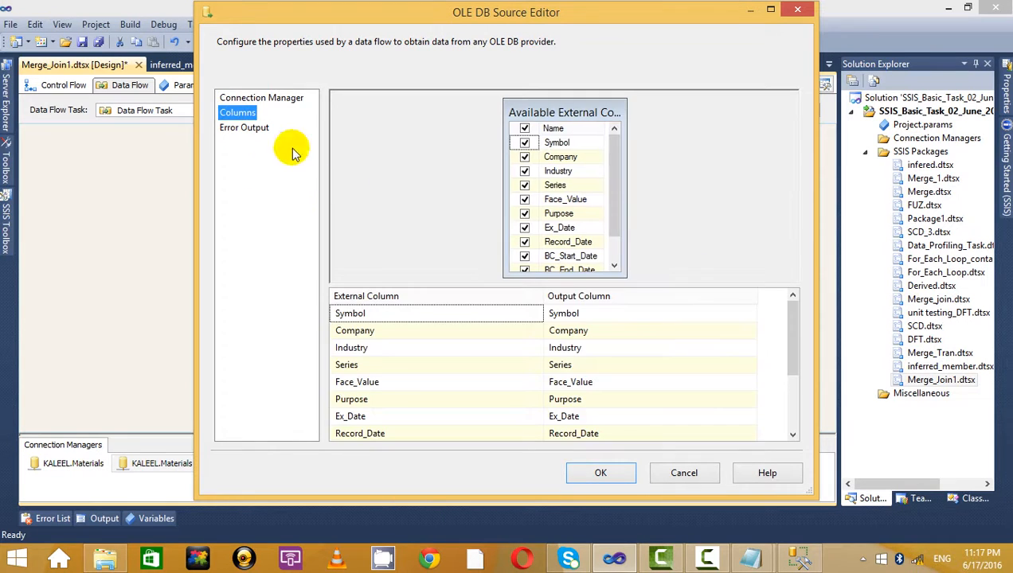
left_click(577, 474)
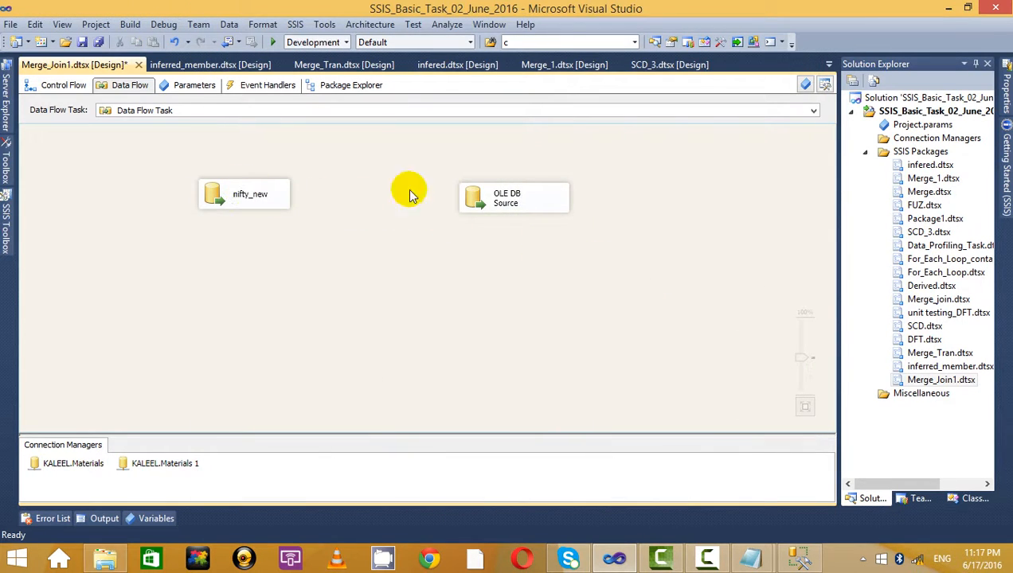
Move the second OLE DB Source farther right on the data flow and rename it divident
left_click_drag(549, 199, 593, 189)
right_click(567, 189)
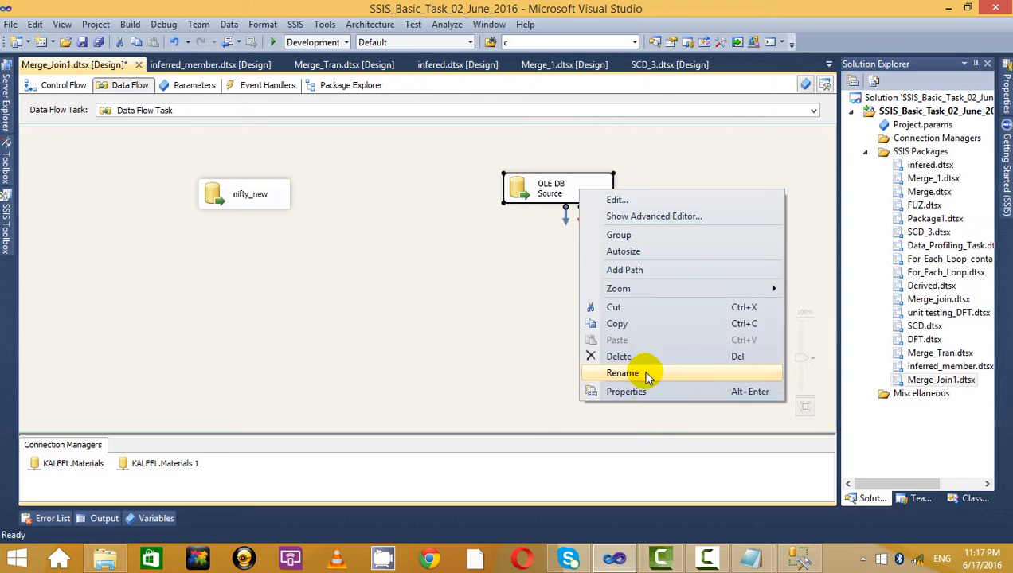
left_click(584, 375)
key("BackSpace")
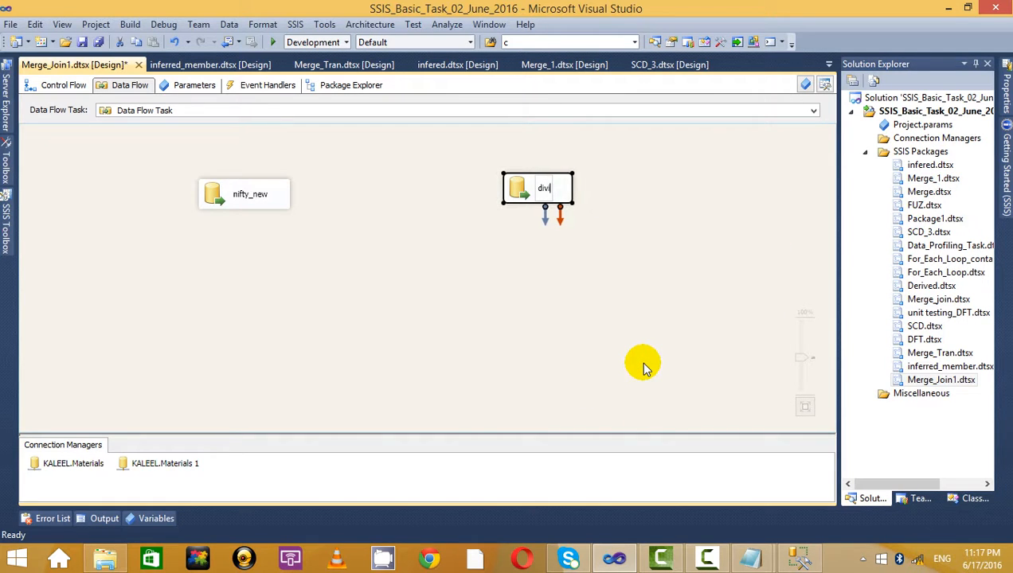
left_click(321, 310)
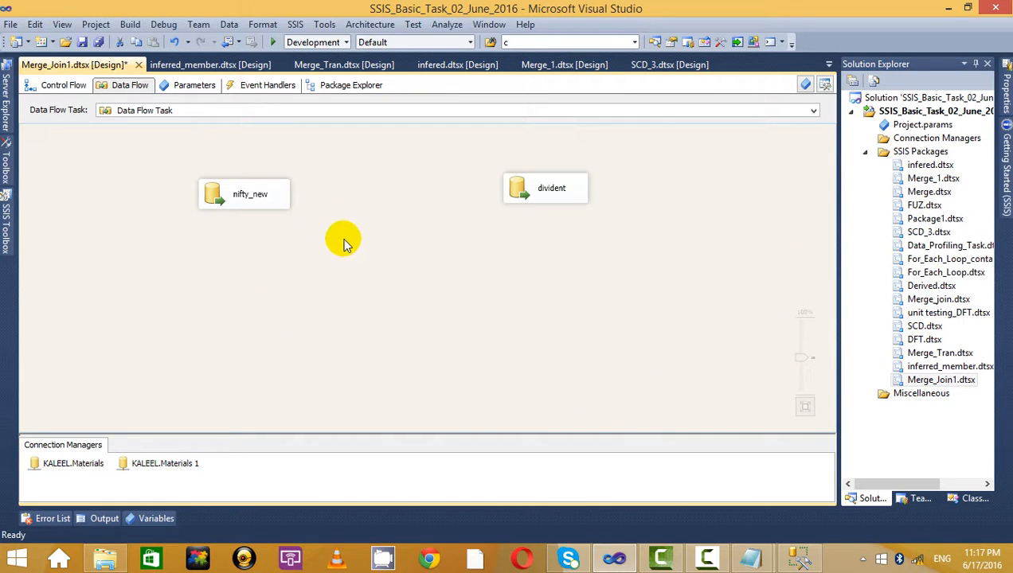
Nudge the nifty_new source slightly up and to the left on the data flow
left_click(251, 196)
left_click(357, 188)
left_click(273, 196)
left_click(186, 252)
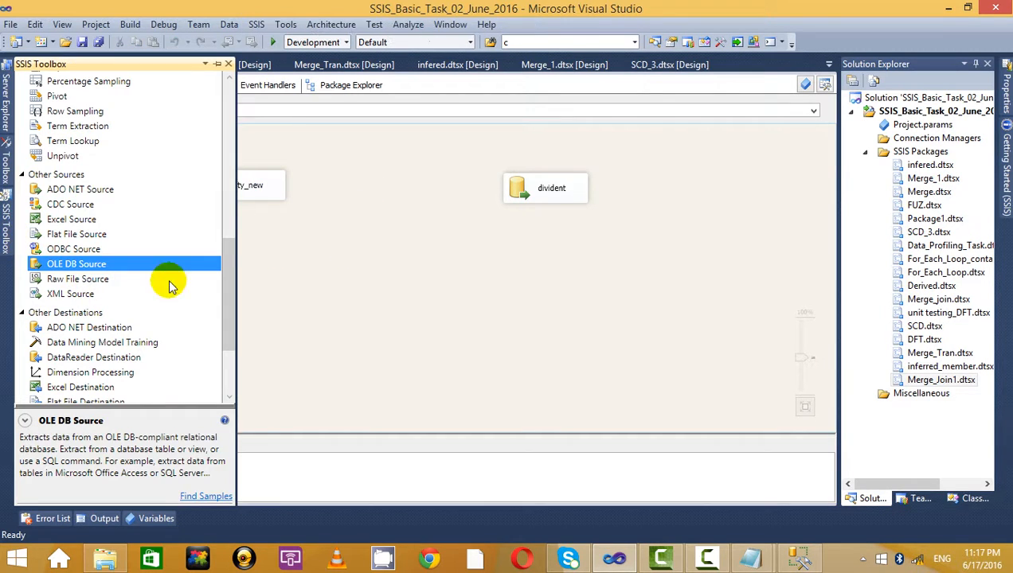
left_click_drag(228, 287, 244, 137)
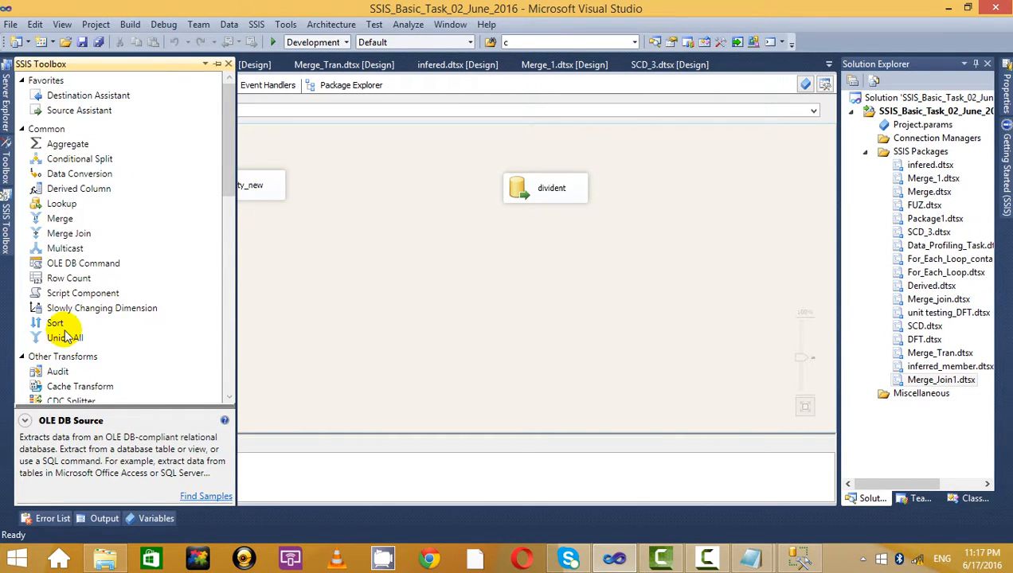
left_click_drag(64, 336, 319, 324)
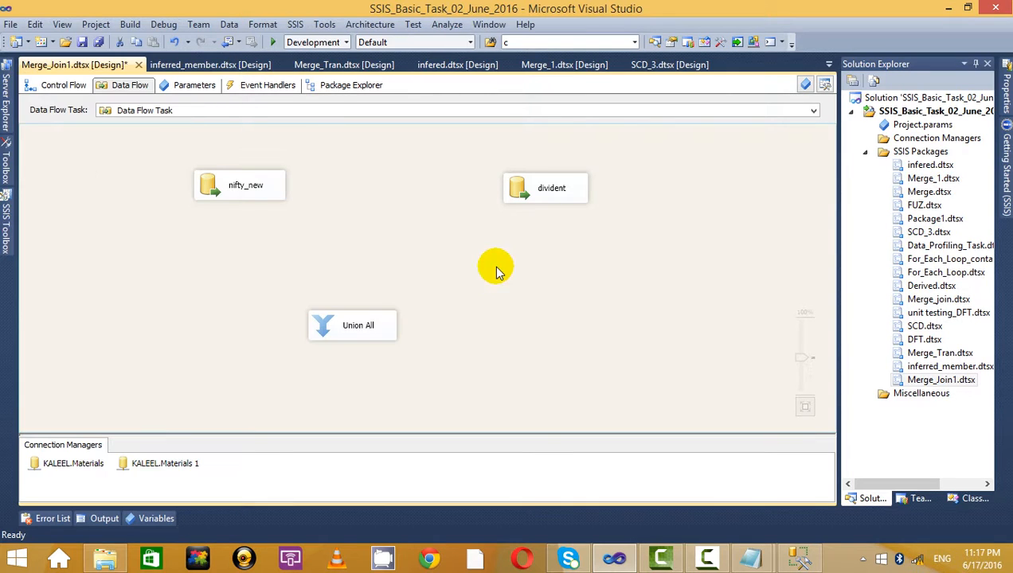
left_click(363, 326)
key("Delete")
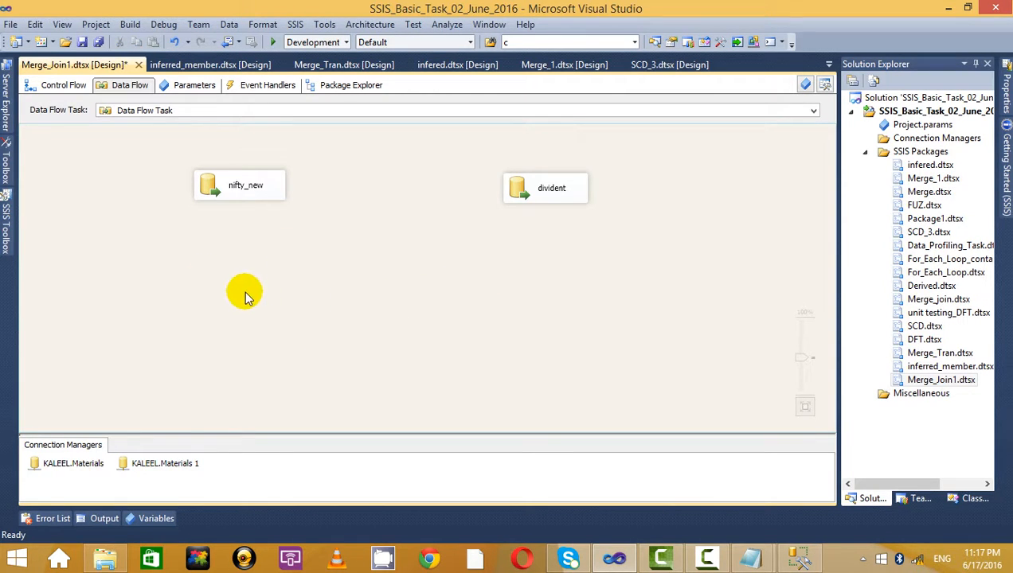
Add two Sort transformations to the data flow, one below nifty_new and one below divident
mouse_move(4, 246)
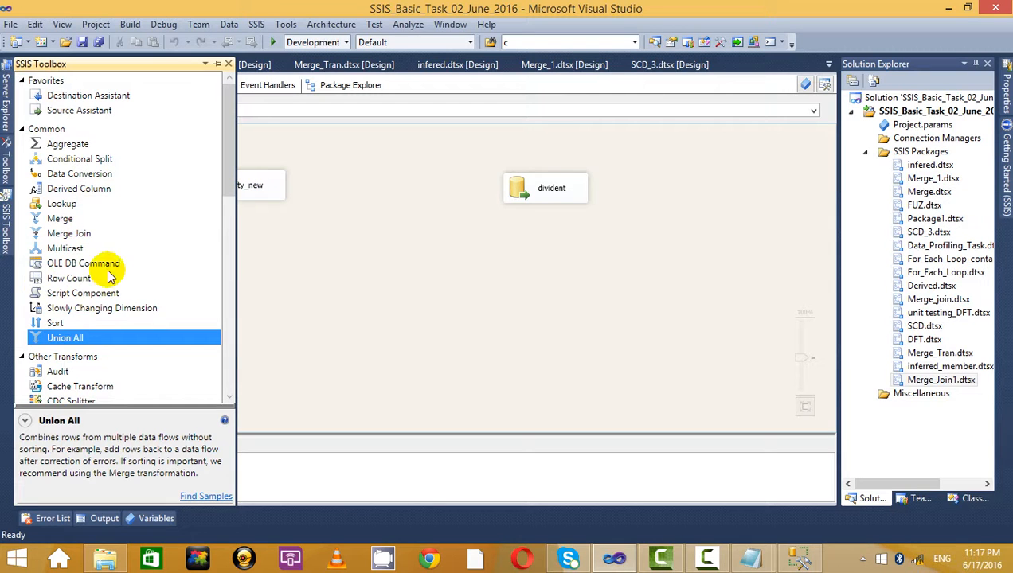
left_click_drag(56, 322, 311, 296)
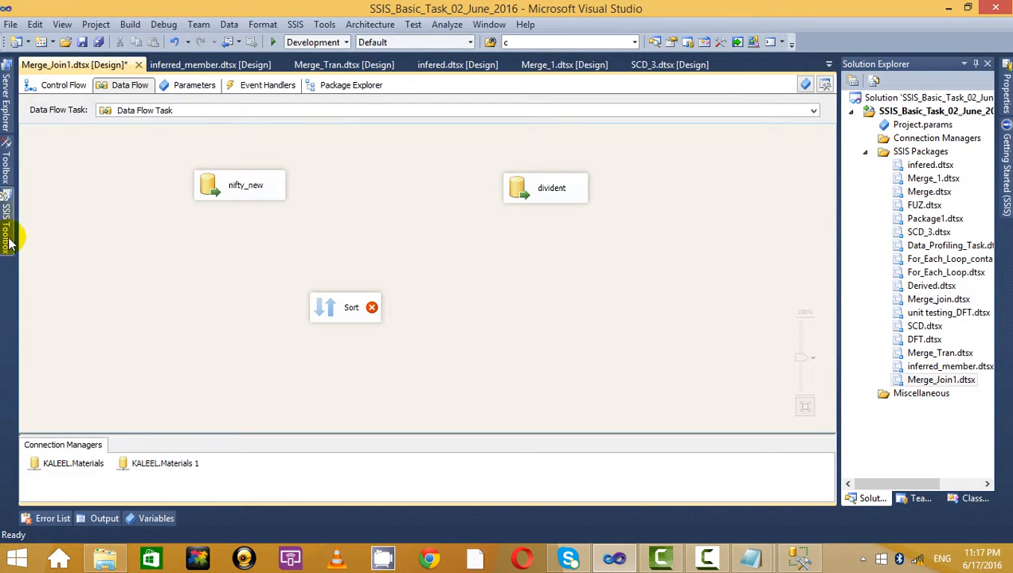
mouse_move(10, 243)
left_click_drag(44, 323, 539, 310)
Examine the OLE DB Source Output properties of nifty_new, including IsSorted, in its Advanced Editor and close it without changes
right_click(257, 193)
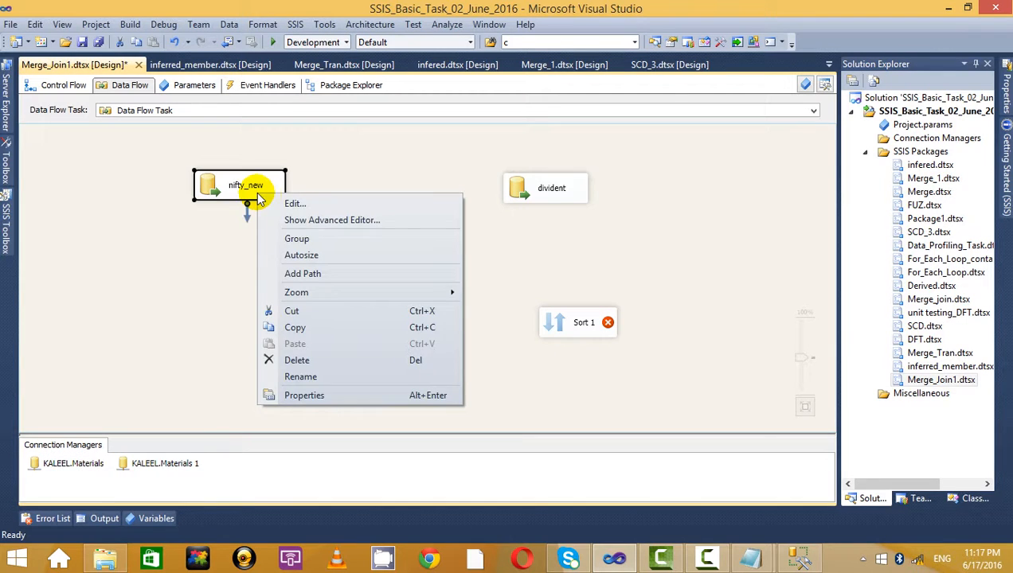
left_click(315, 220)
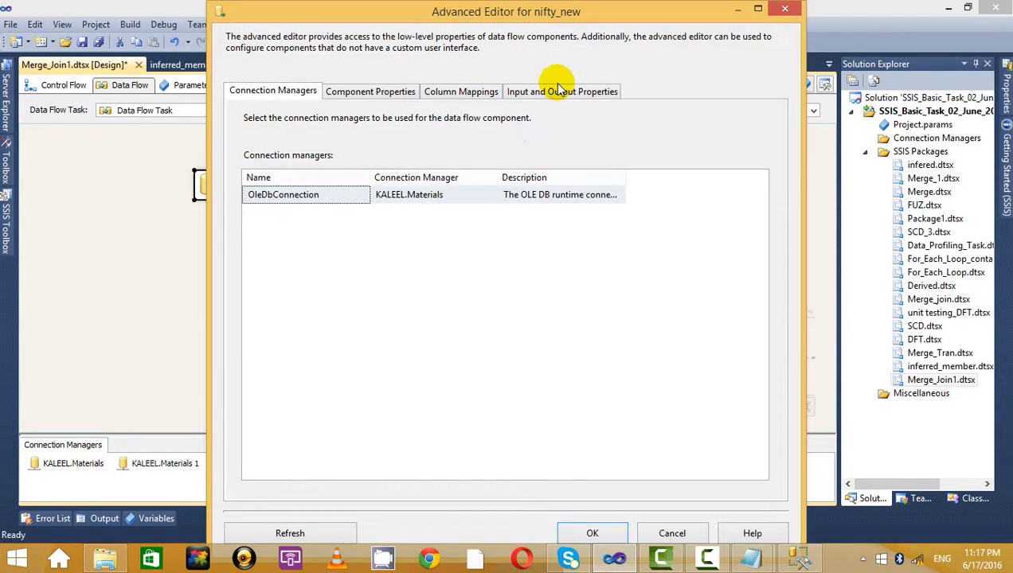
left_click(560, 90)
left_click(307, 171)
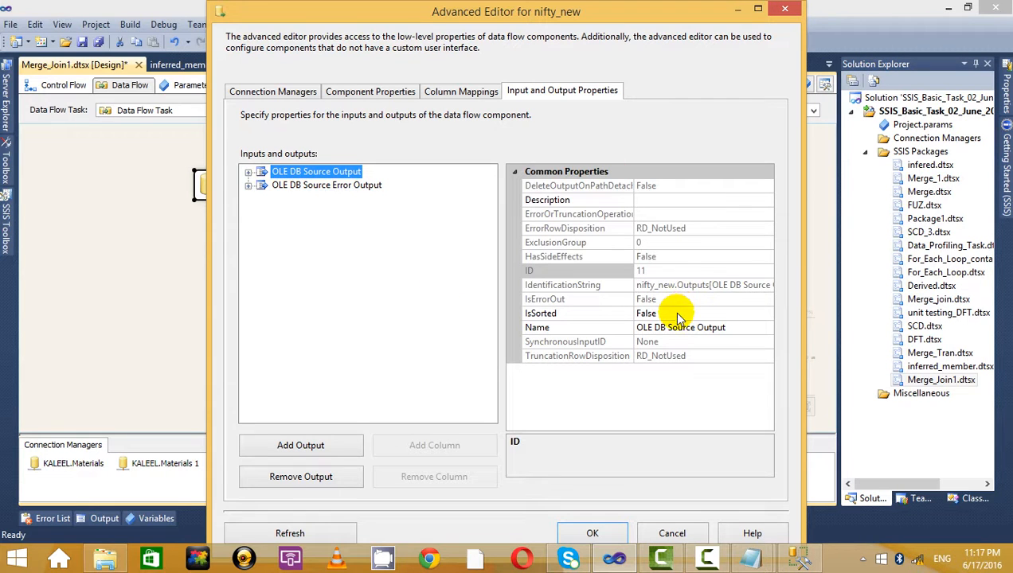
left_click(785, 10)
left_click(373, 270)
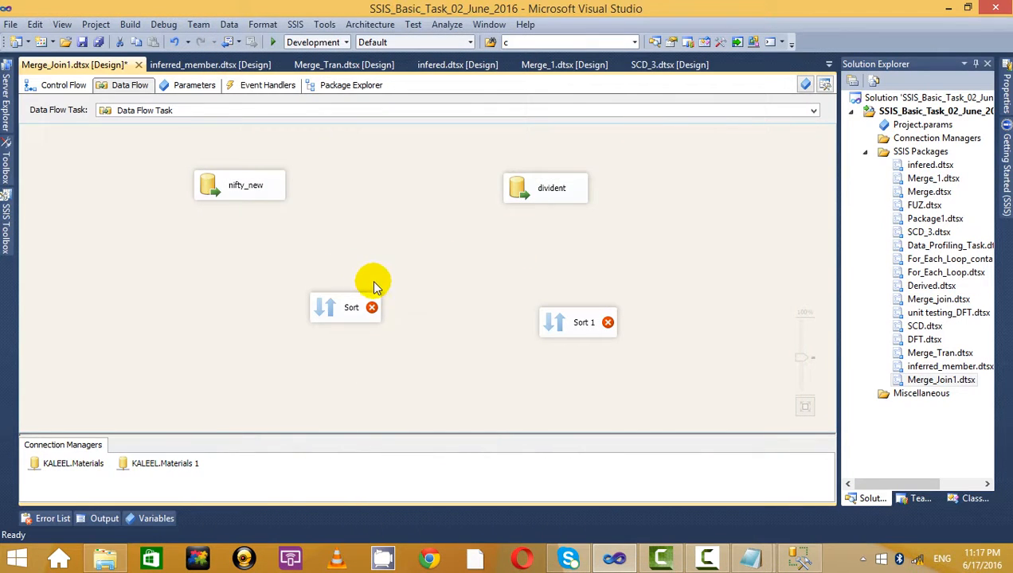
Move Sort closer beneath nifty_new and Sort 1 closer beneath divident
left_click_drag(334, 312, 283, 284)
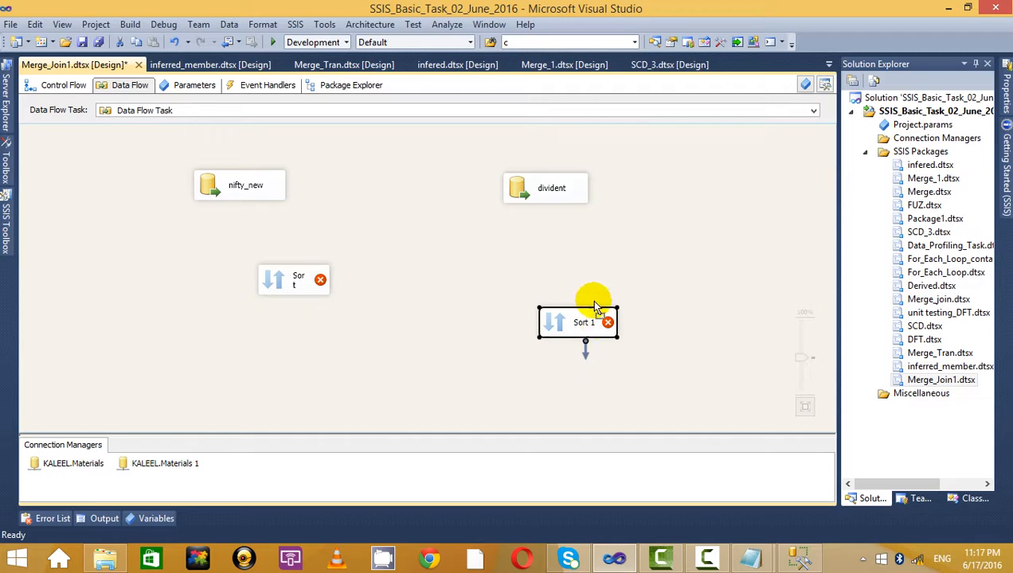
left_click_drag(590, 302, 577, 247)
left_click(539, 190)
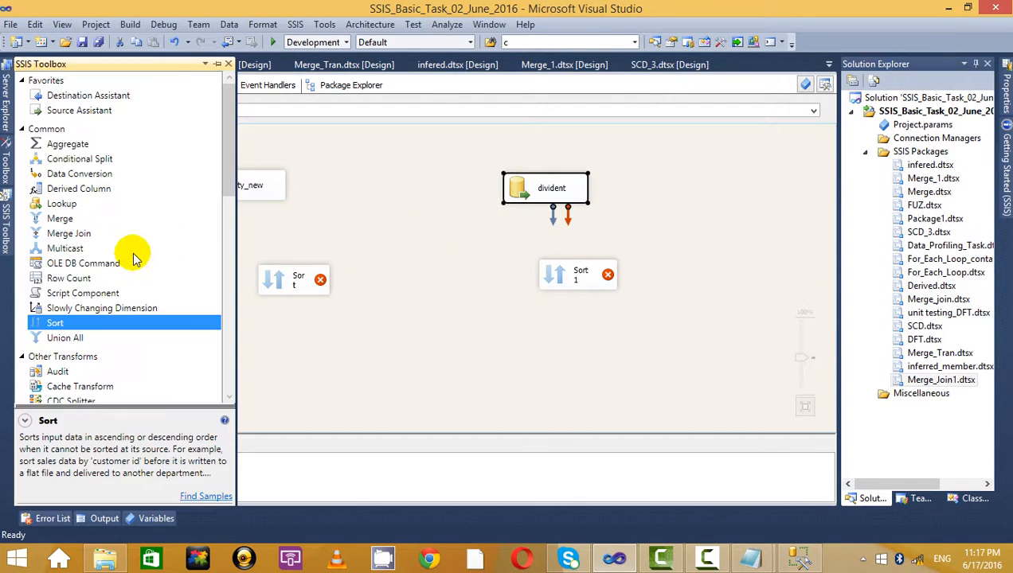
Connect nifty_new to the Sort transformation and sort its rows by Symbol in ascending order
left_click(217, 189)
left_click_drag(259, 226, 277, 273)
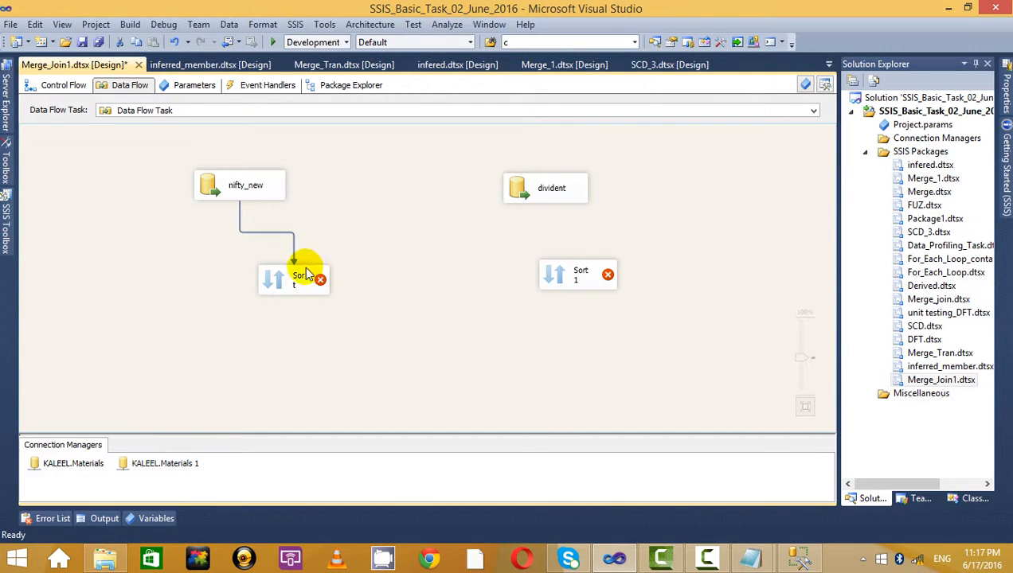
right_click(298, 273)
left_click(383, 284)
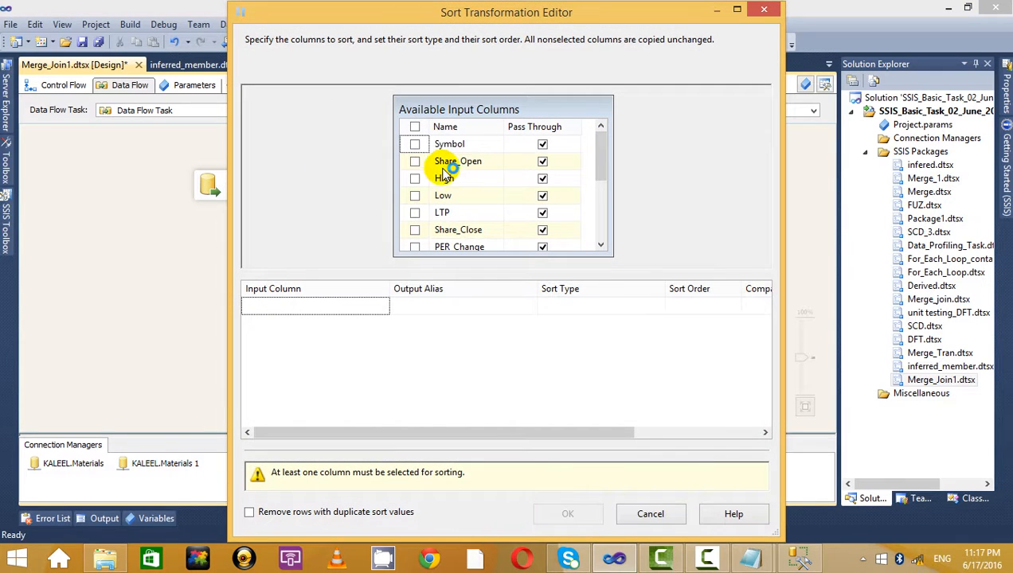
left_click(414, 143)
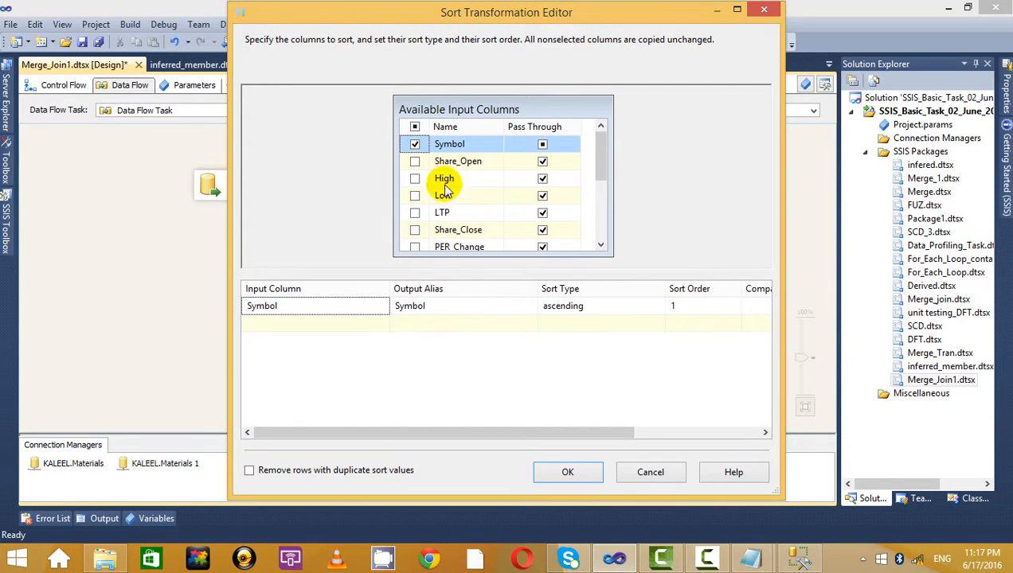
left_click(585, 472)
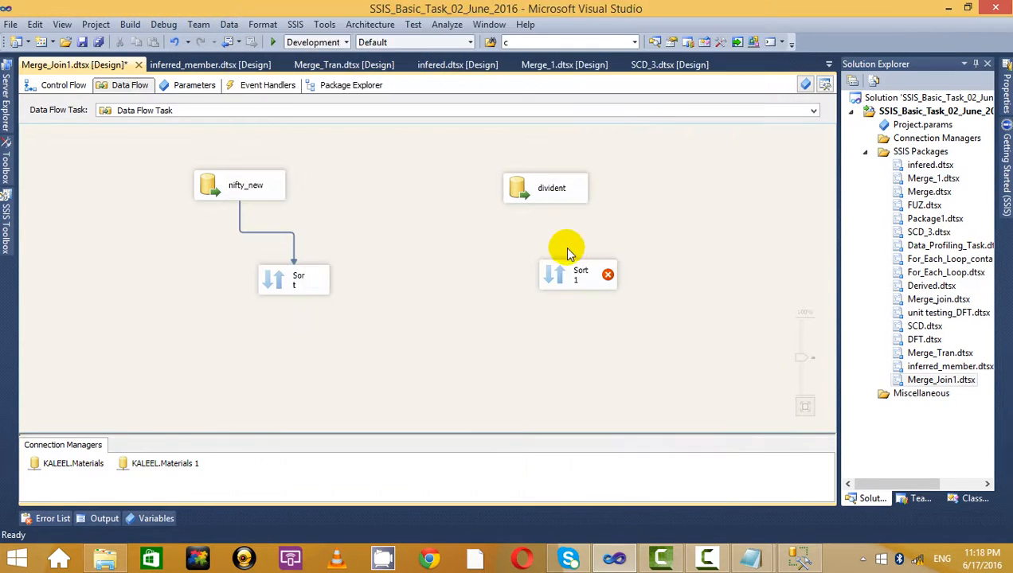
Connect divident to Sort 1 and sort its rows by Symbol in ascending order
left_click_drag(555, 228, 583, 272)
right_click(583, 272)
left_click(622, 288)
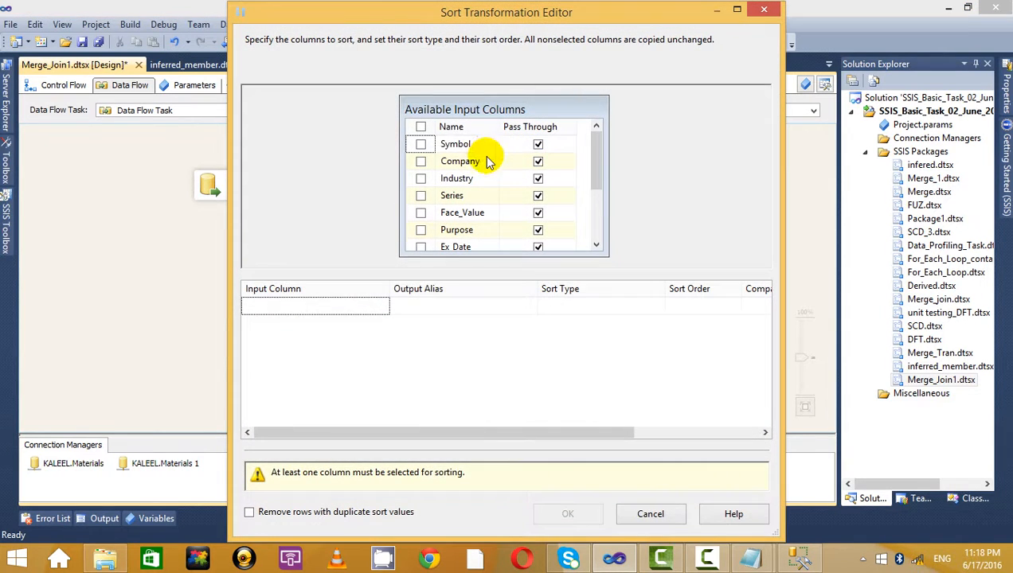
left_click(420, 144)
left_click(560, 475)
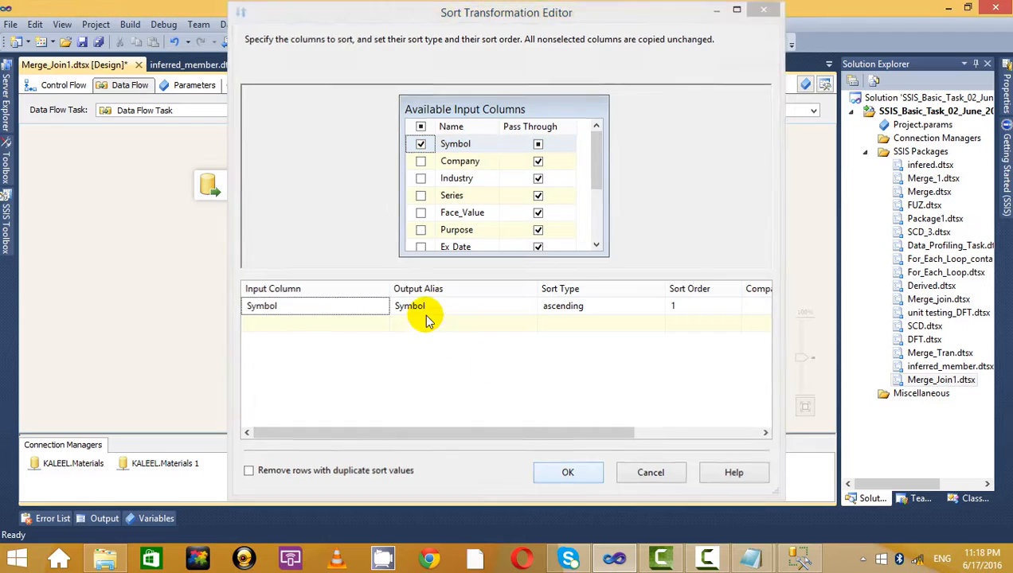
Add a Merge Join transformation below and between the two Sort transformations
mouse_move(7, 223)
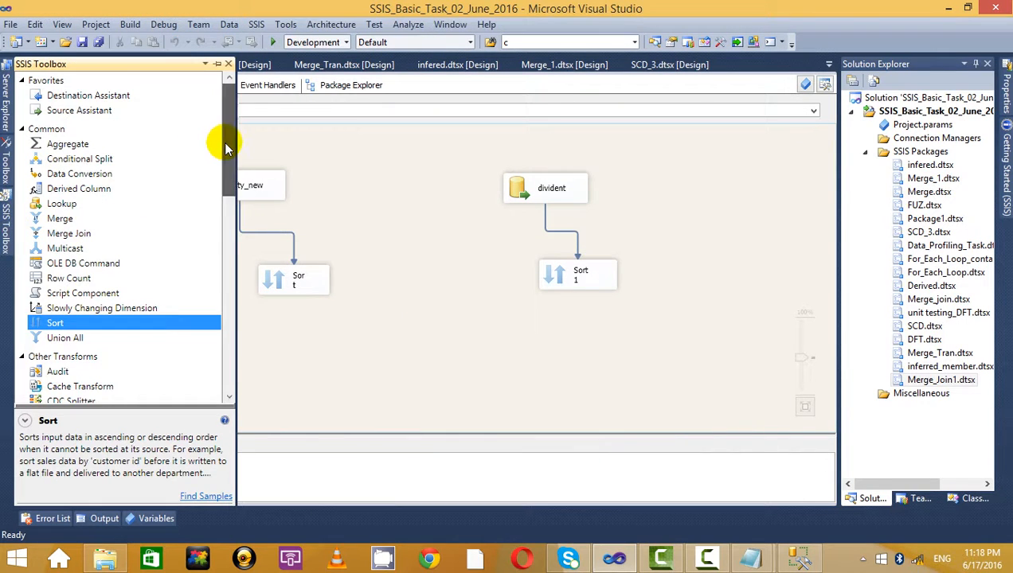
mouse_move(224, 144)
left_mouse_down()
mouse_move(220, 180)
mouse_move(219, 142)
left_mouse_up()
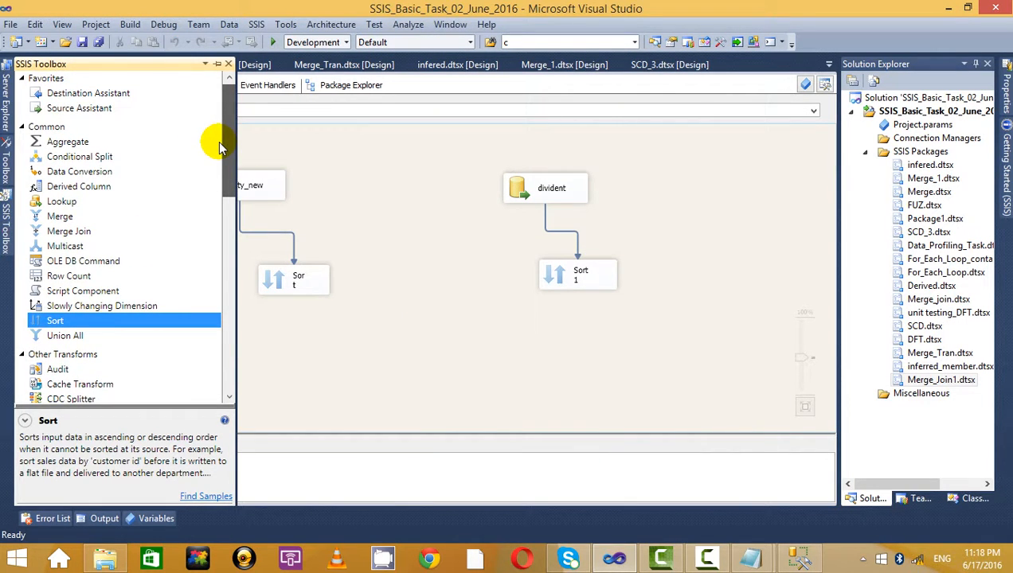
left_click_drag(77, 230, 396, 335)
Connect Sort Output to the Merge Join Left Input and link Sort 1 to the Merge Join's other input
left_click(295, 291)
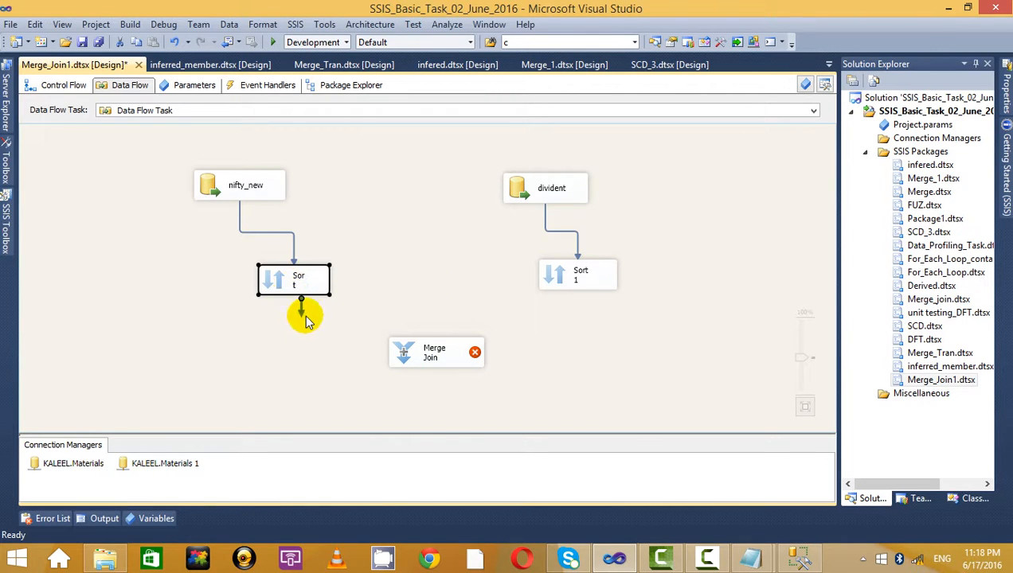
left_click_drag(307, 317, 430, 352)
left_click(517, 275)
left_click(510, 291)
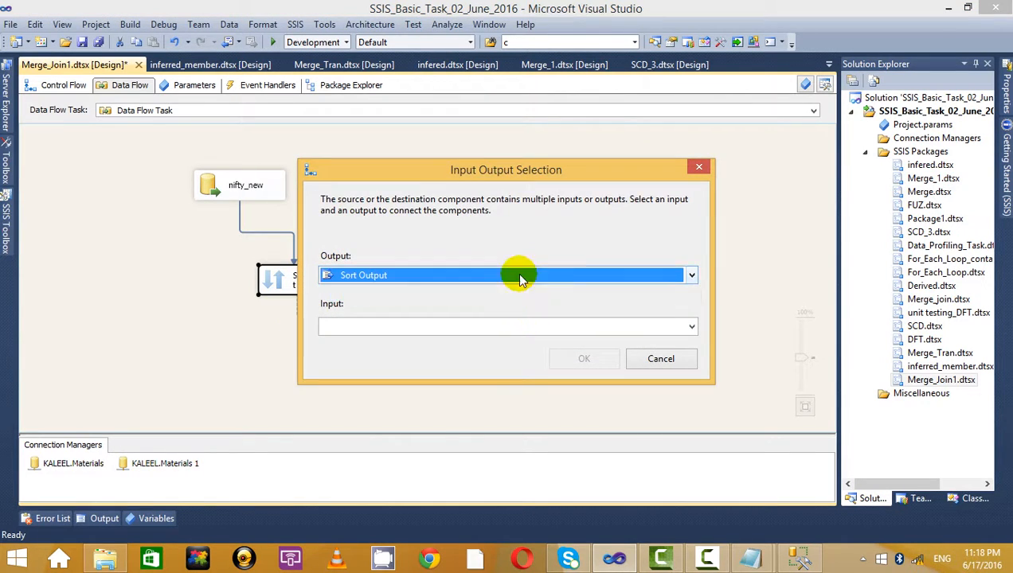
left_click(521, 327)
left_click(453, 345)
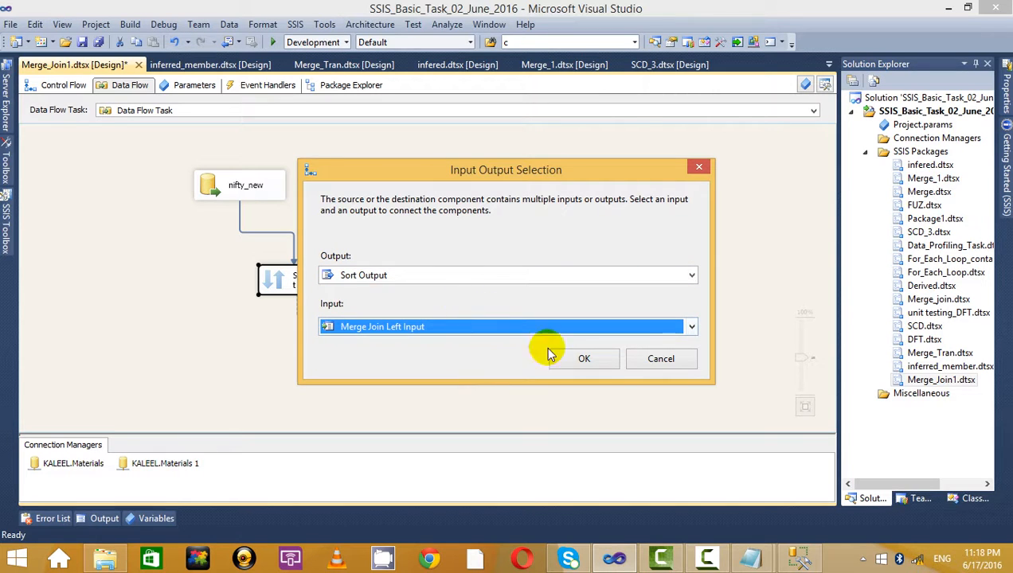
left_click(581, 358)
left_click(591, 285)
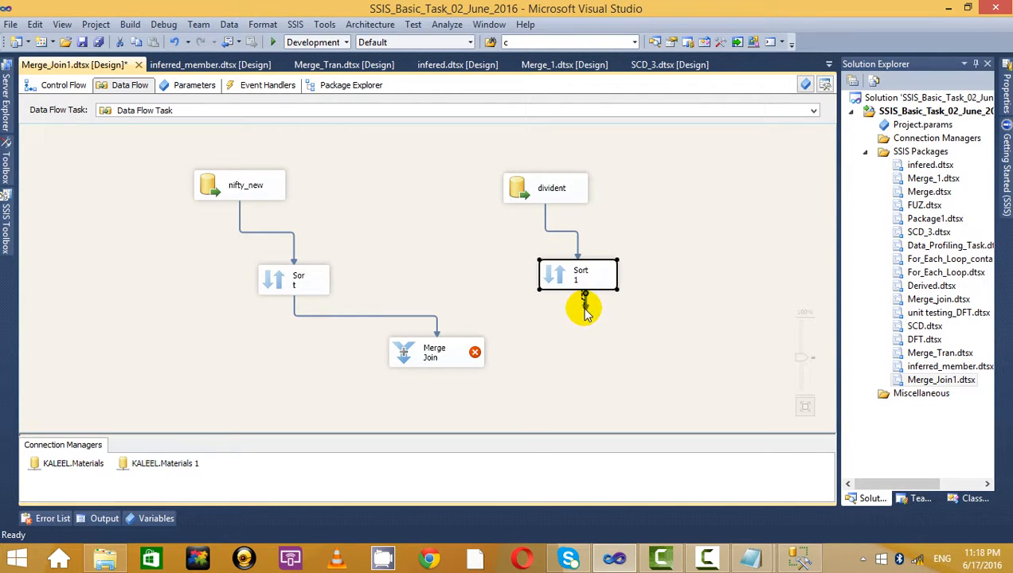
left_click_drag(586, 312, 437, 360)
In the Merge Join editor, output Symbol from Sort and Company, Industry, Series and Face_Value from Sort 1
right_click(446, 354)
left_click(514, 174)
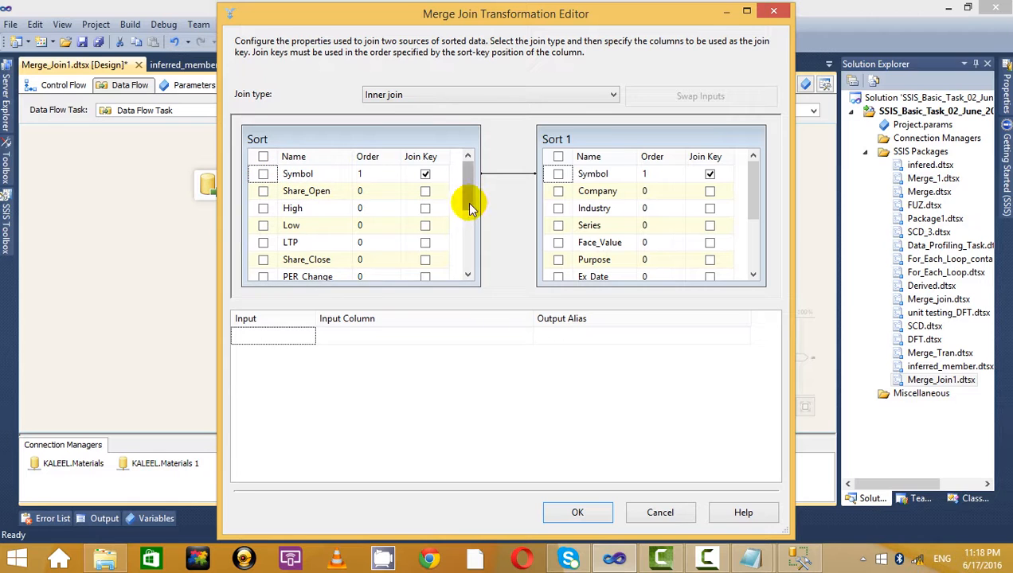
left_click_drag(468, 199, 346, 191)
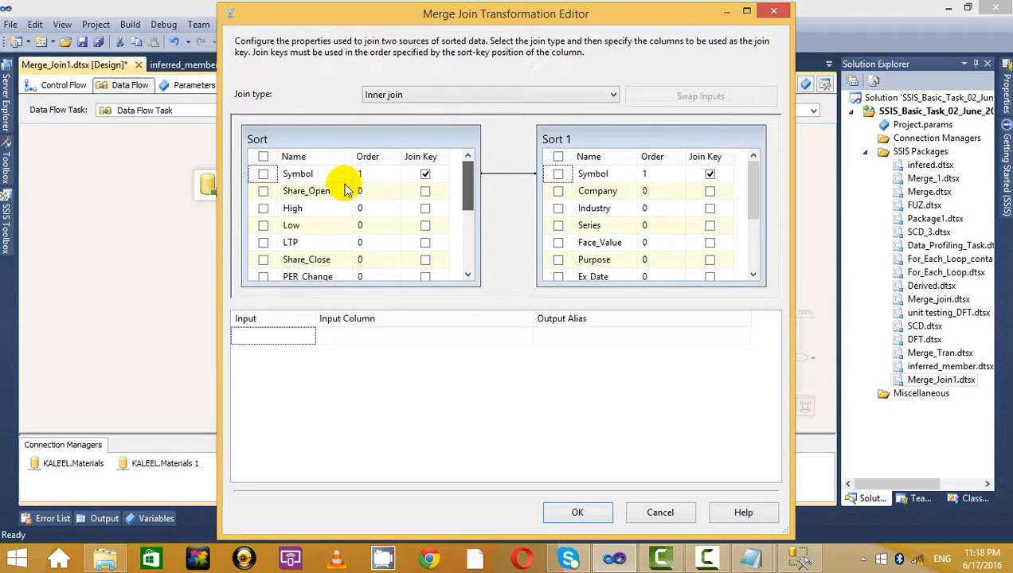
left_click(263, 174)
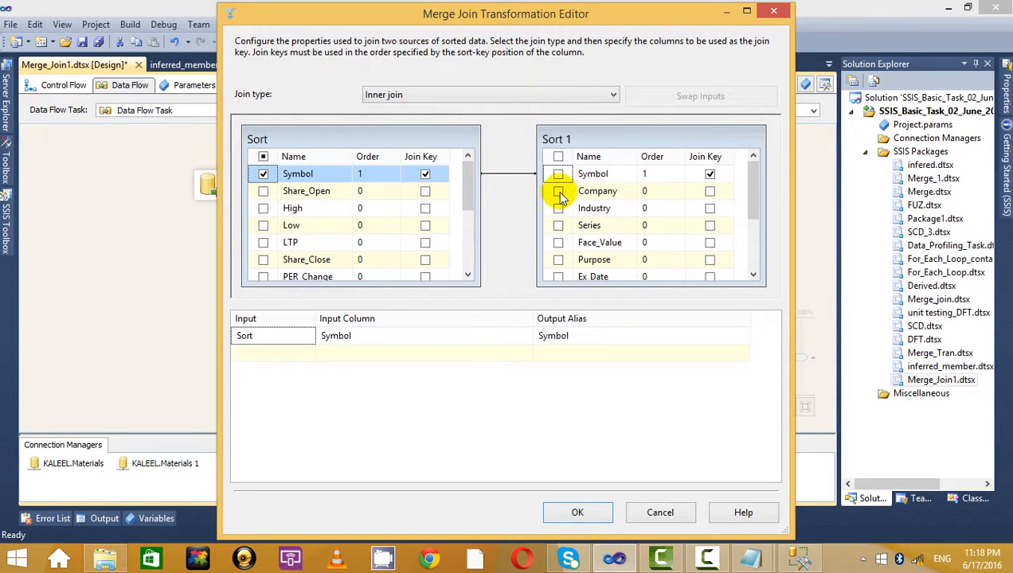
left_click(558, 191)
left_click(558, 207)
left_click(559, 225)
left_click(557, 242)
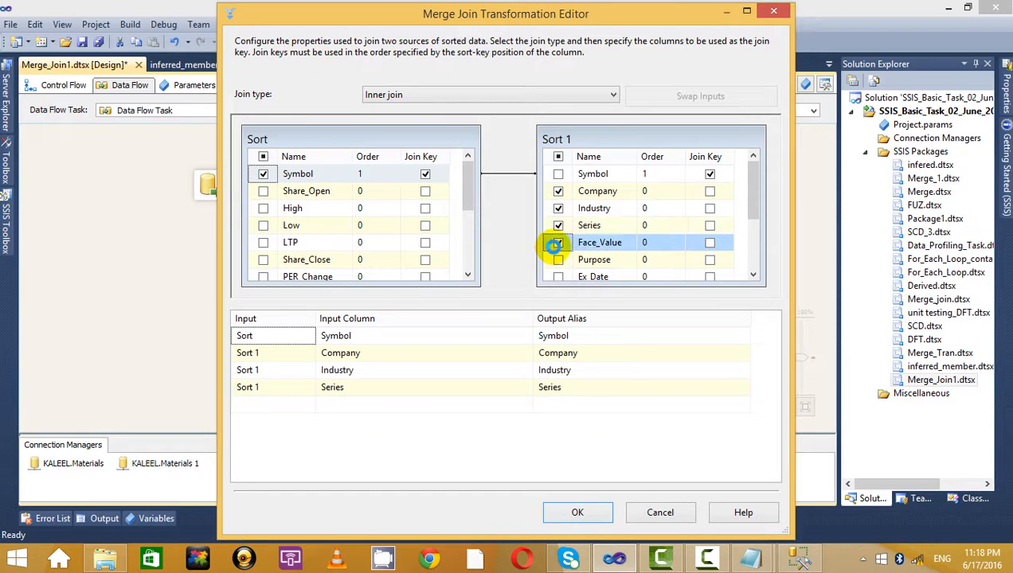
Remove Series from the Merge Join output, add Purpose and Ex_Date from Sort 1, and accept the settings
left_click_drag(748, 194, 741, 223)
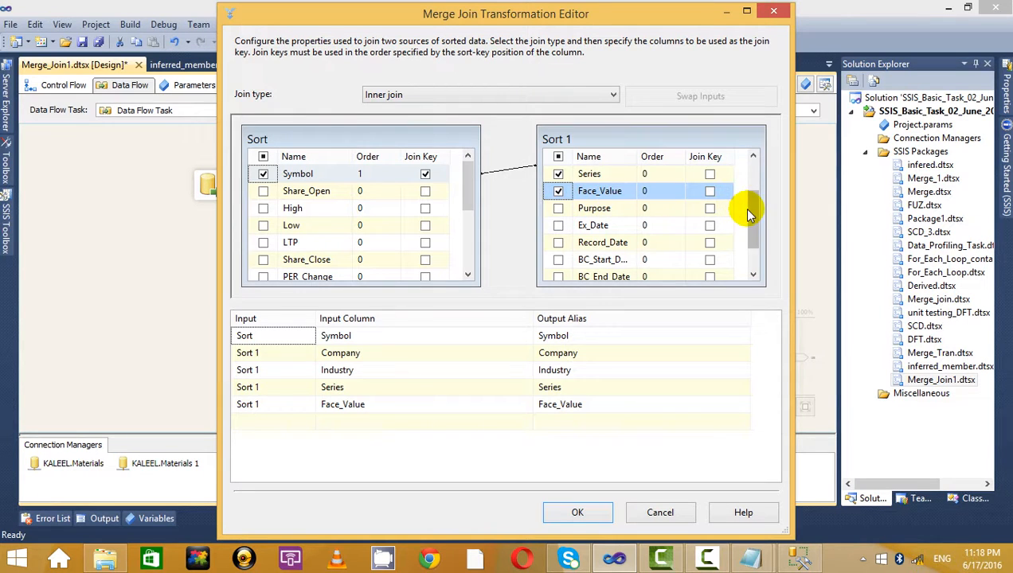
left_click_drag(747, 209, 753, 191)
left_click(558, 225)
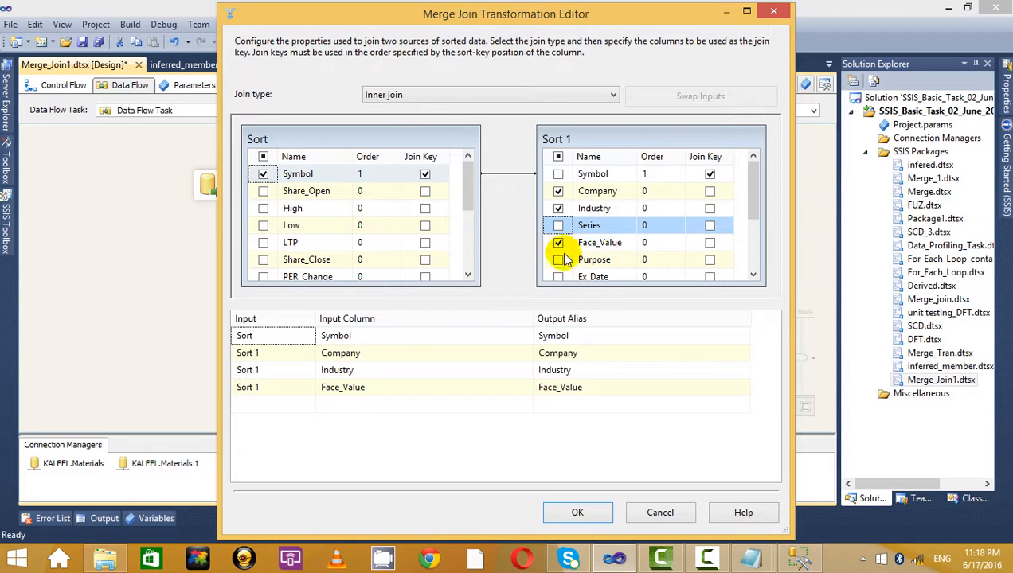
left_click_drag(747, 191, 744, 205)
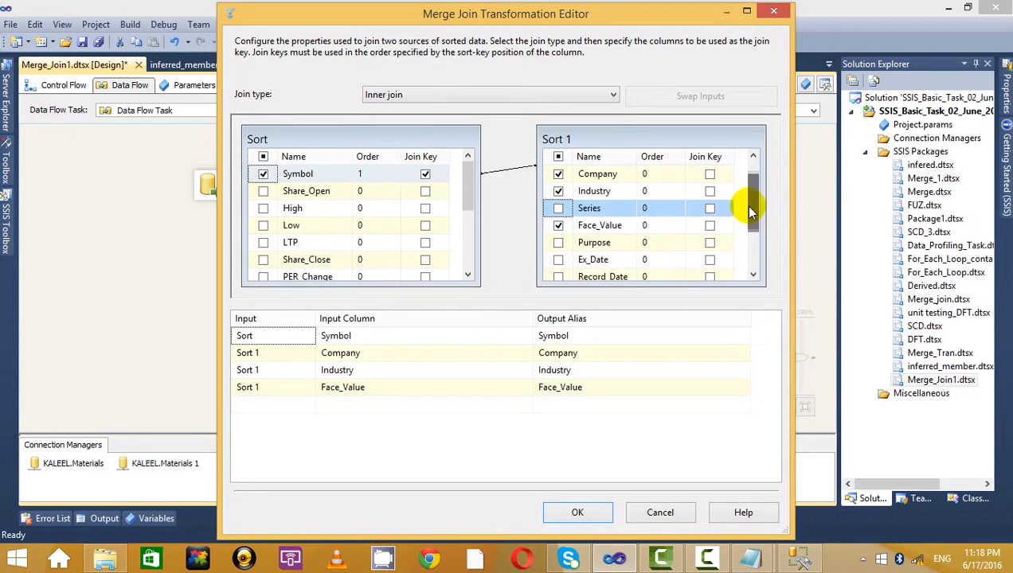
left_click(559, 243)
scroll(742, 233, "down", 2)
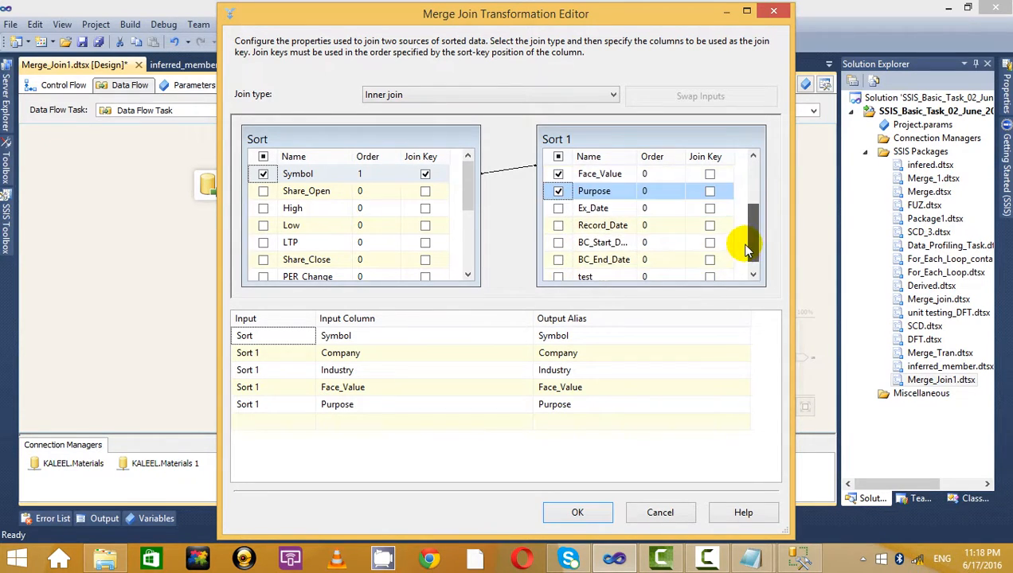
left_click(559, 209)
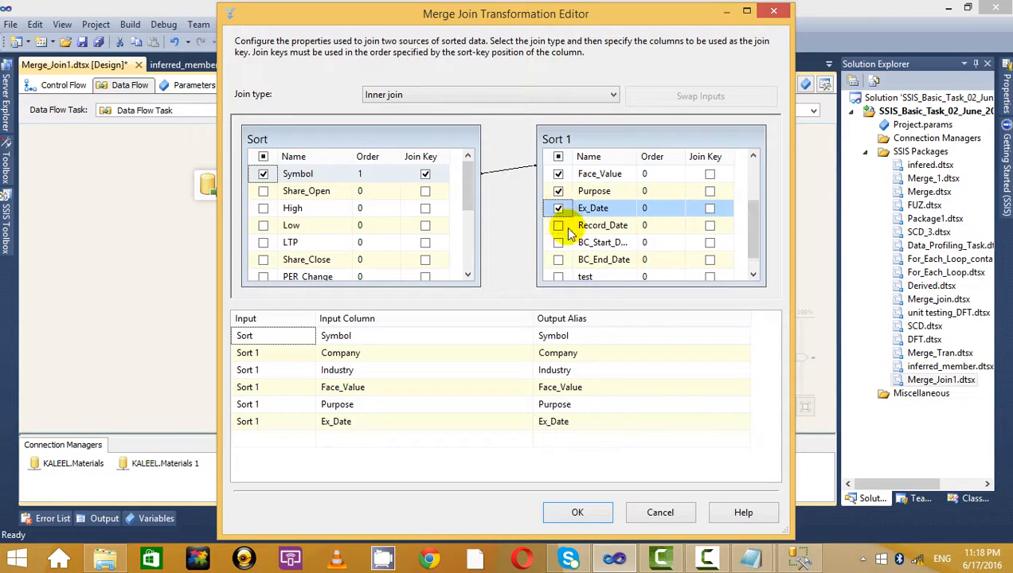
left_click(561, 519)
Add a Union All transformation below the Merge Join and connect the Merge Join output to it
left_click_drag(440, 358, 408, 365)
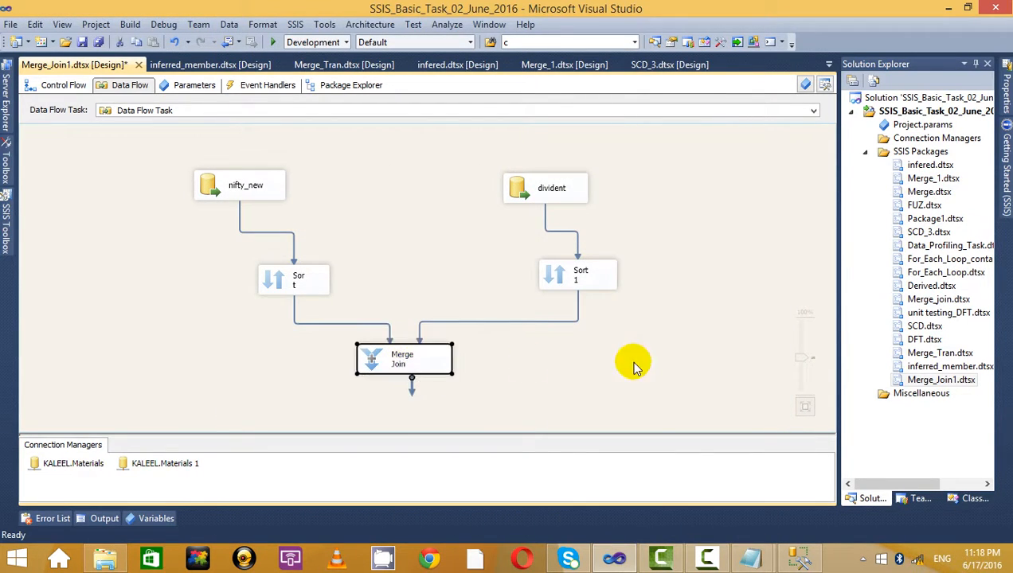
left_click(6, 227)
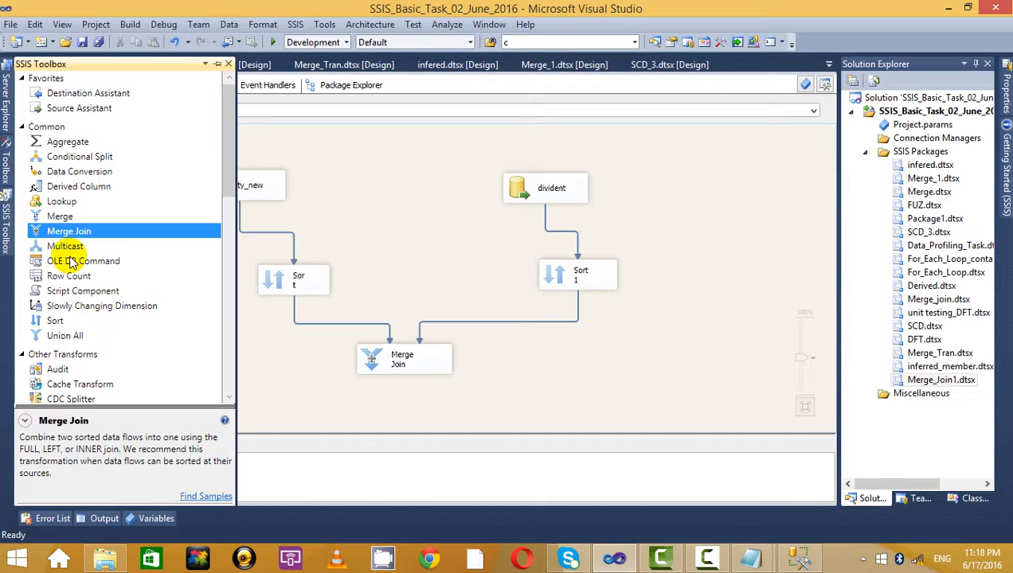
left_click_drag(71, 336, 470, 398)
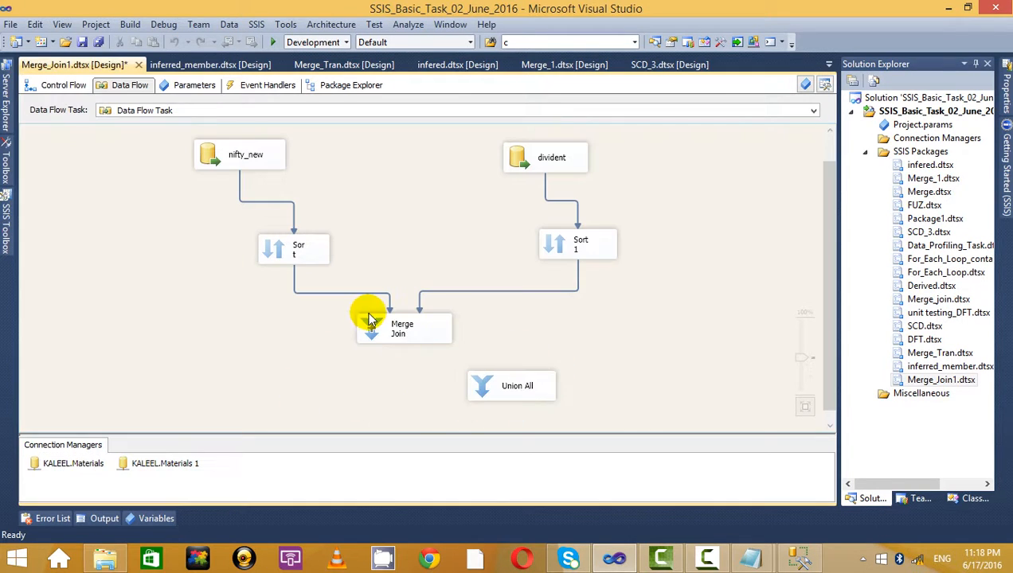
left_click(370, 318)
left_click_drag(406, 348, 491, 366)
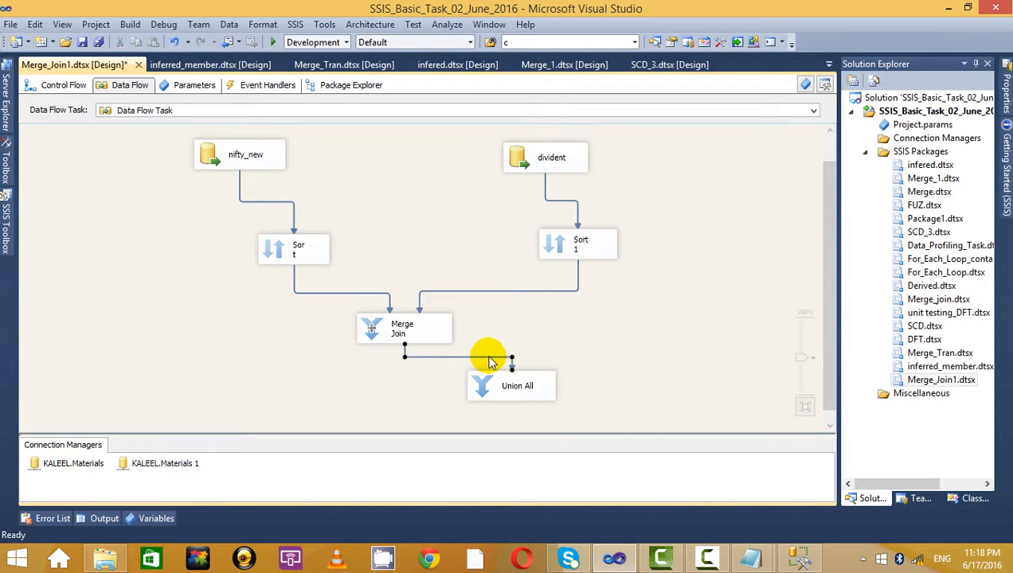
Enable the data viewer on the path between Merge Join and Union All, and move Union All slightly lower
right_click(492, 364)
key("Escape")
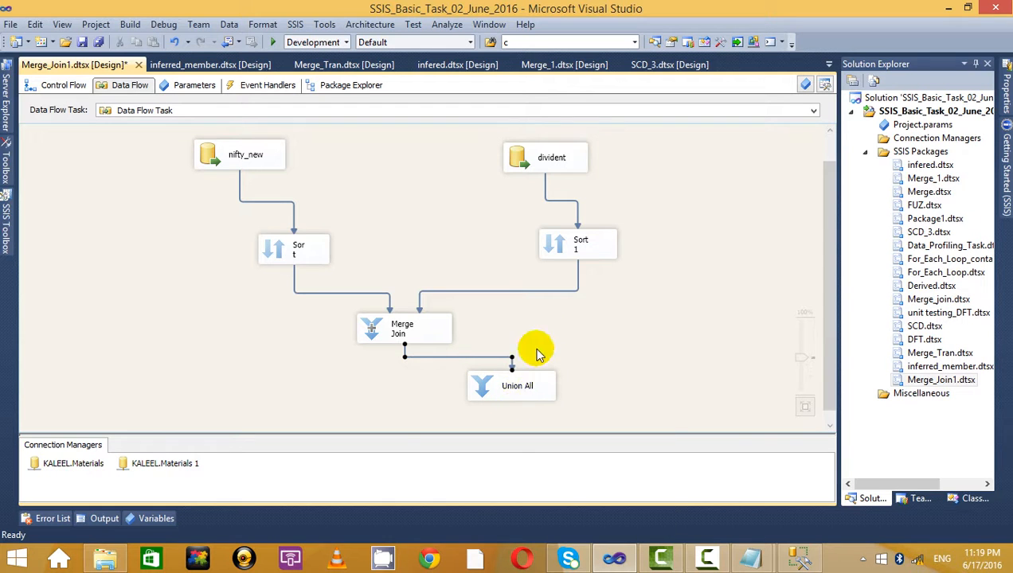
left_click_drag(521, 389, 532, 428)
scroll(593, 349, "down", 1)
scroll(634, 327, "up", 2)
scroll(633, 338, "down", 3)
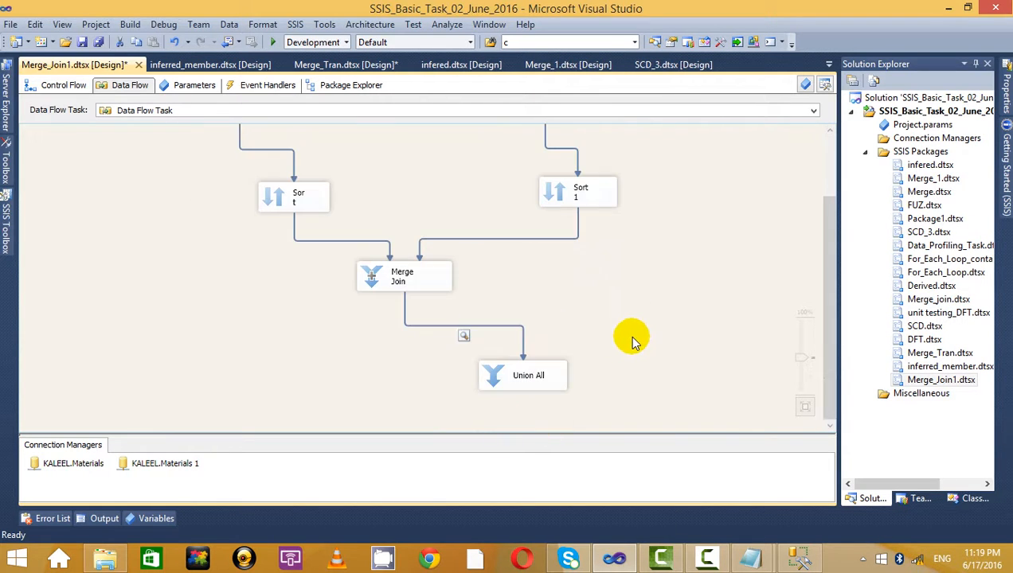
Switch to SQL Server Management Studio and create a new view in the Materials database, keeping only one blank view open
left_click(812, 561)
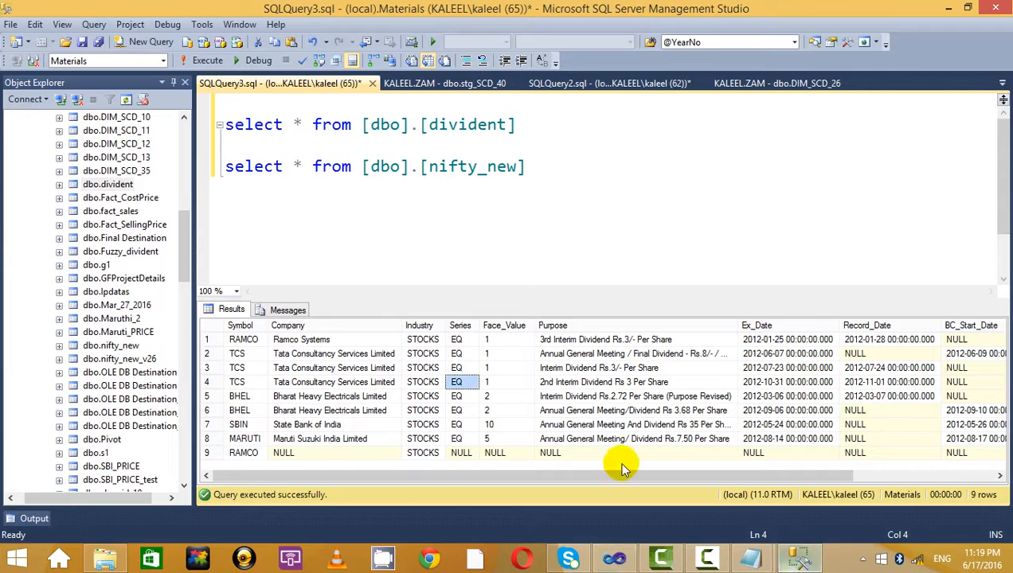
left_click_drag(183, 238, 182, 145)
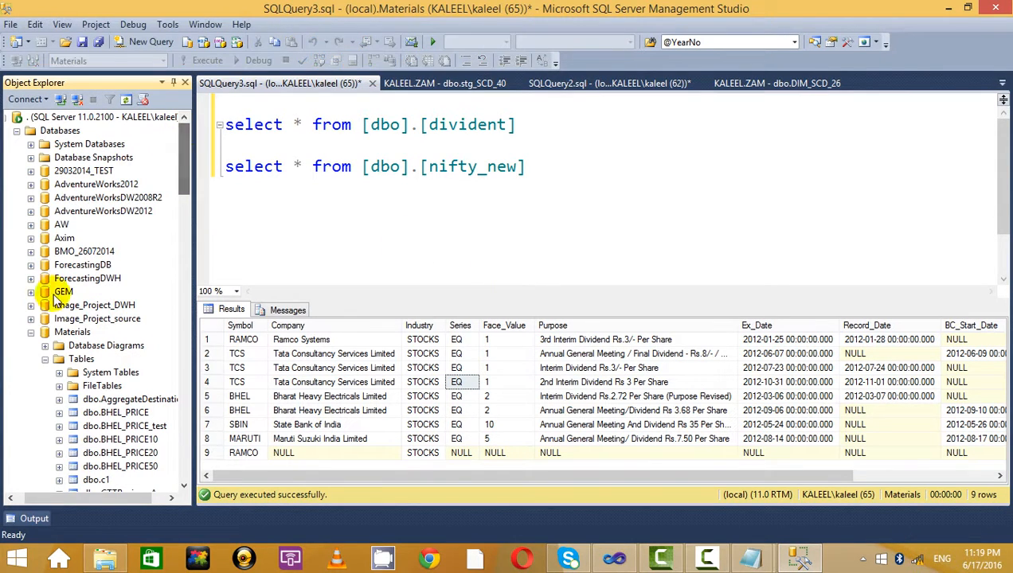
double_click(50, 360)
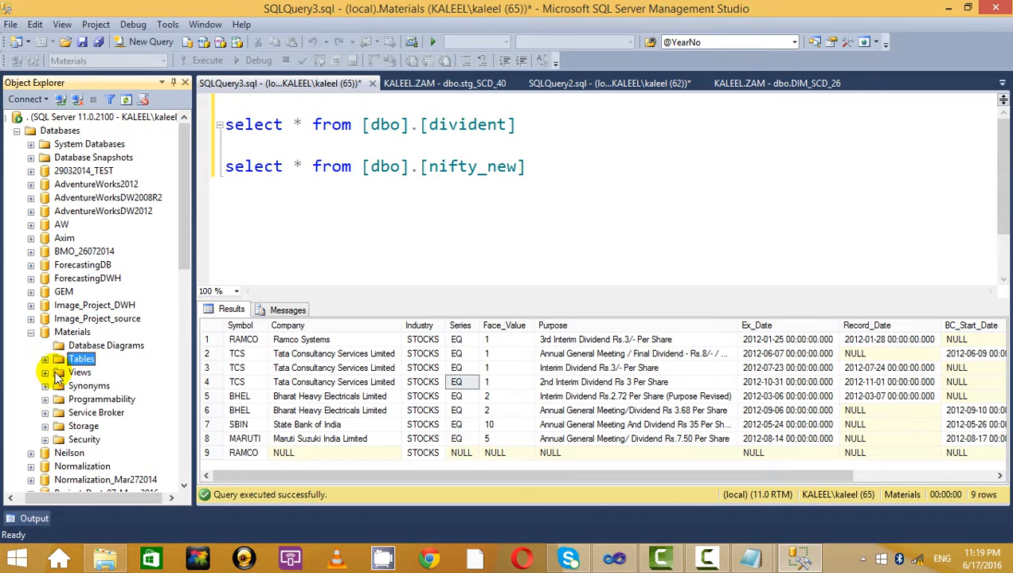
right_click(79, 333)
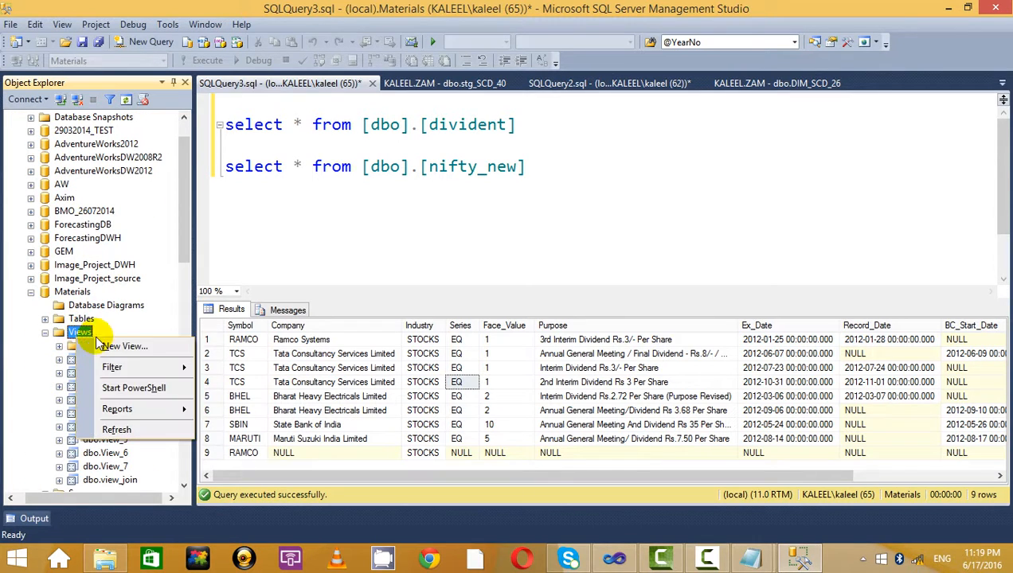
key("Escape")
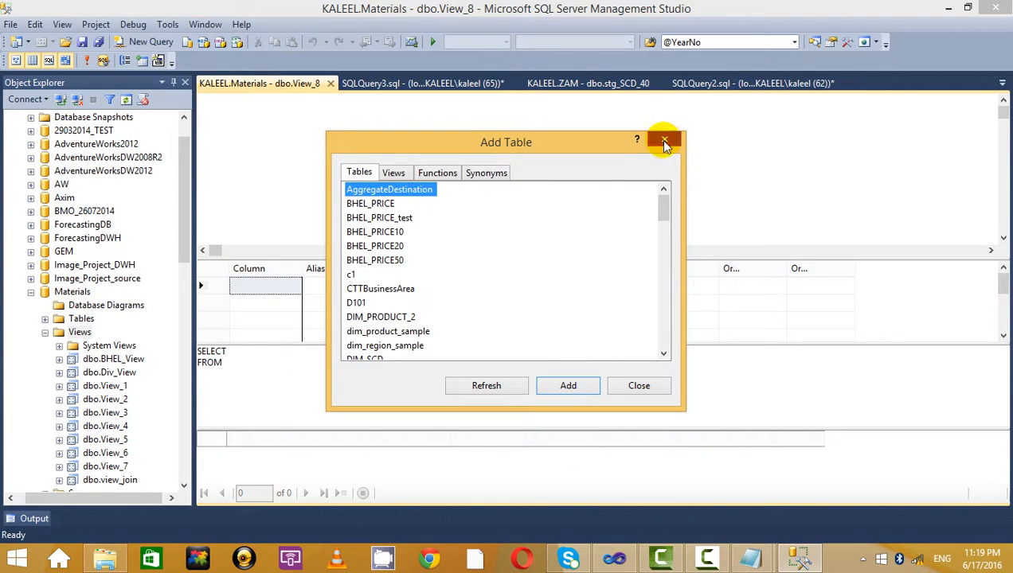
left_click(665, 141)
right_click(78, 332)
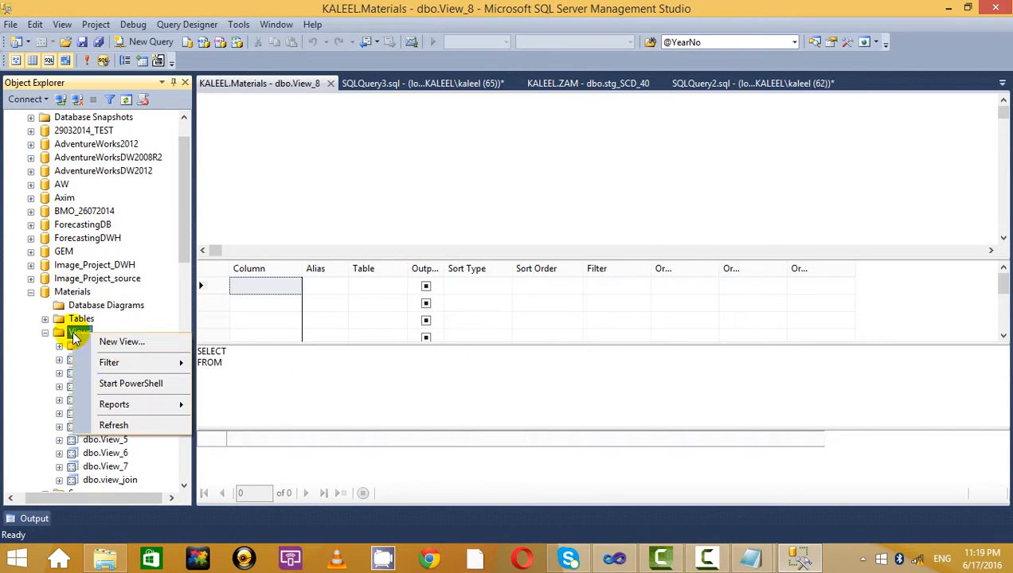
left_click(133, 348)
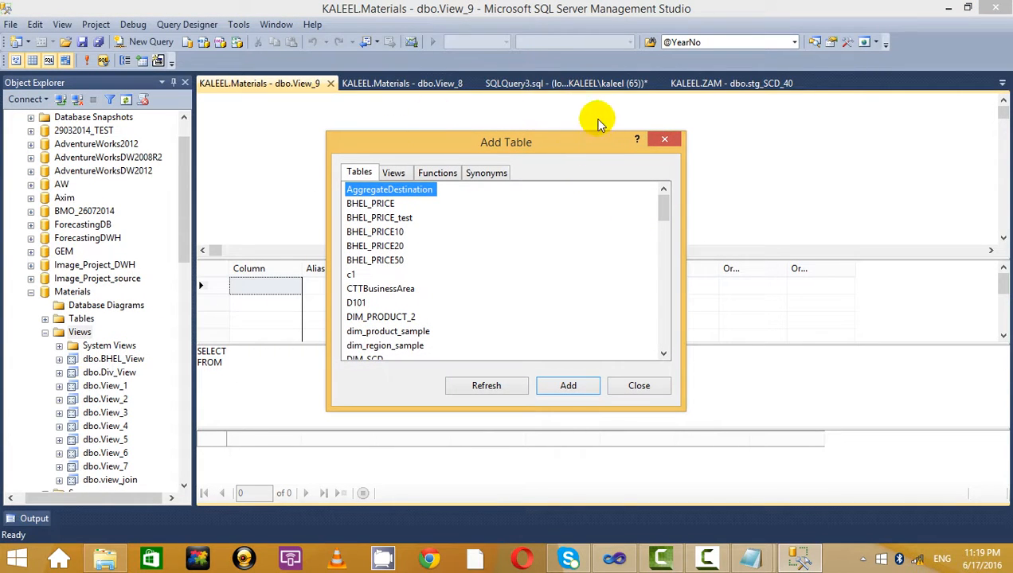
left_click(665, 142)
left_click(470, 83)
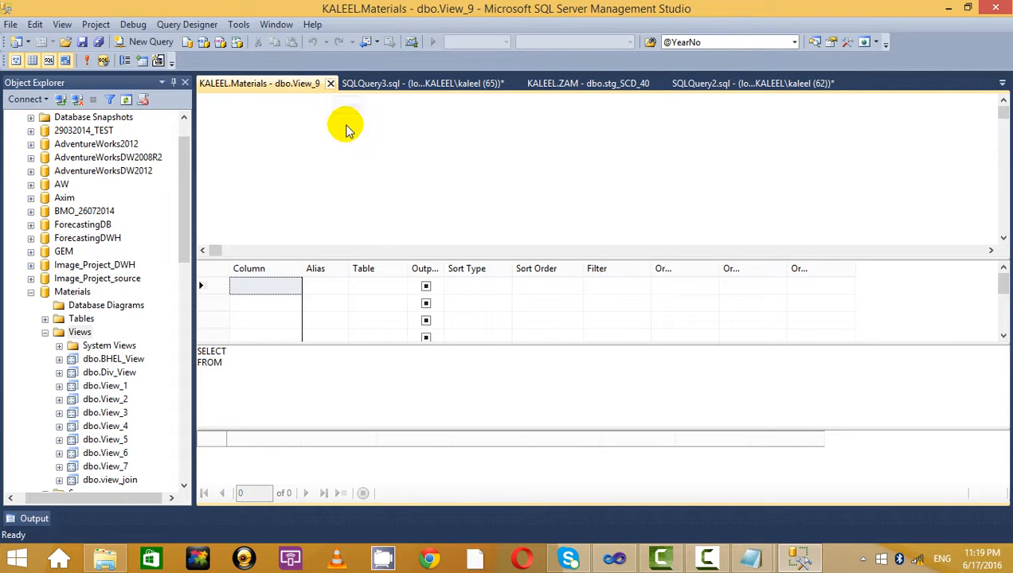
Add the nifty_new and divident tables to the view and move divident farther away from nifty_new
right_click(363, 143)
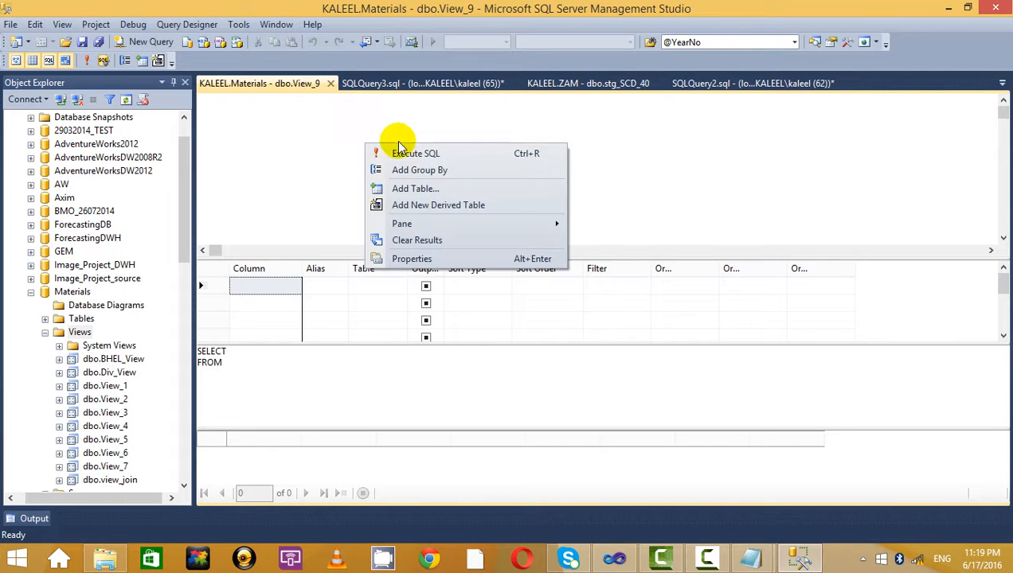
left_click(430, 189)
left_click_drag(667, 210, 649, 267)
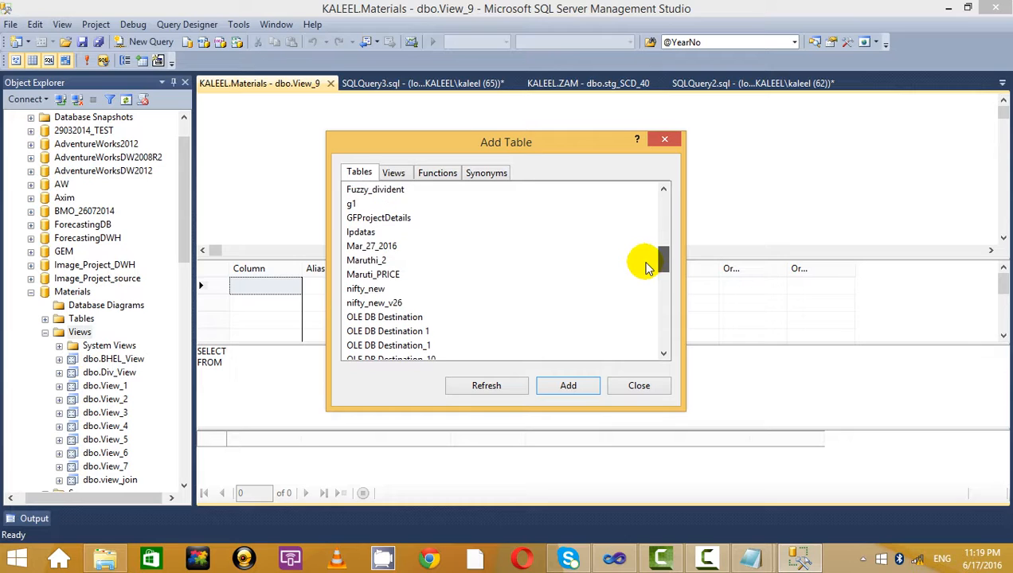
left_click(568, 387)
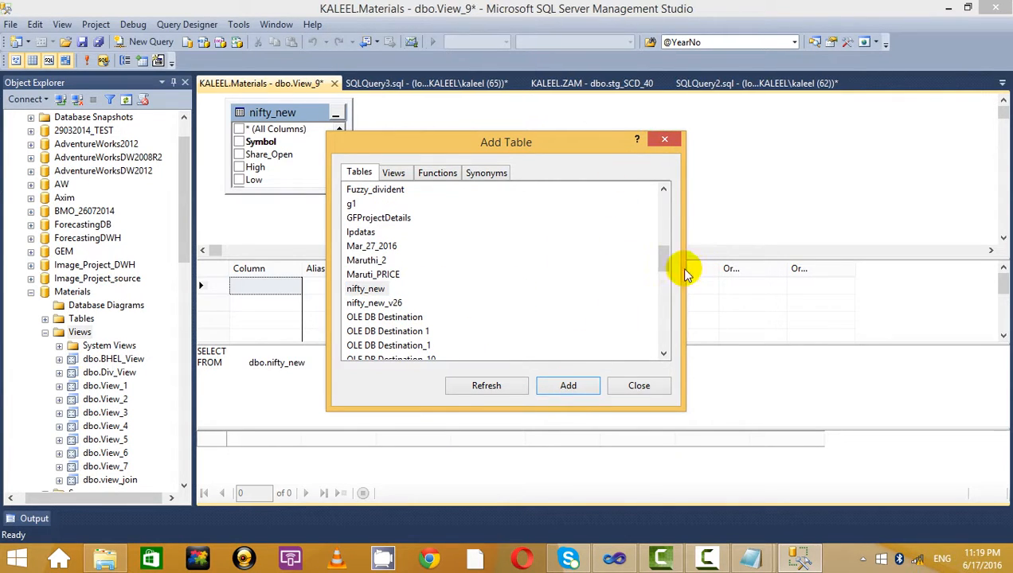
left_click_drag(666, 263, 645, 242)
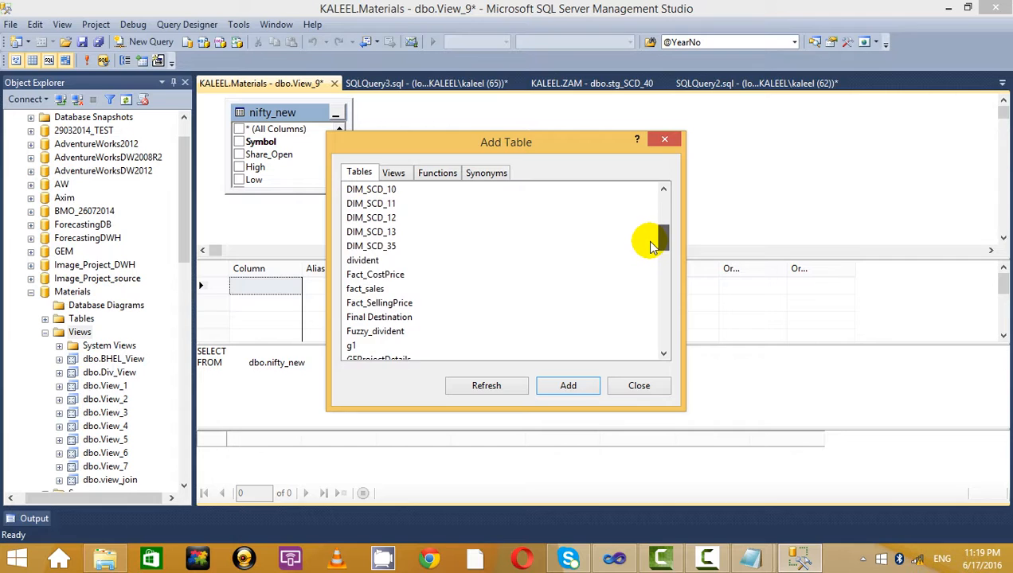
left_click(354, 260)
left_click(576, 388)
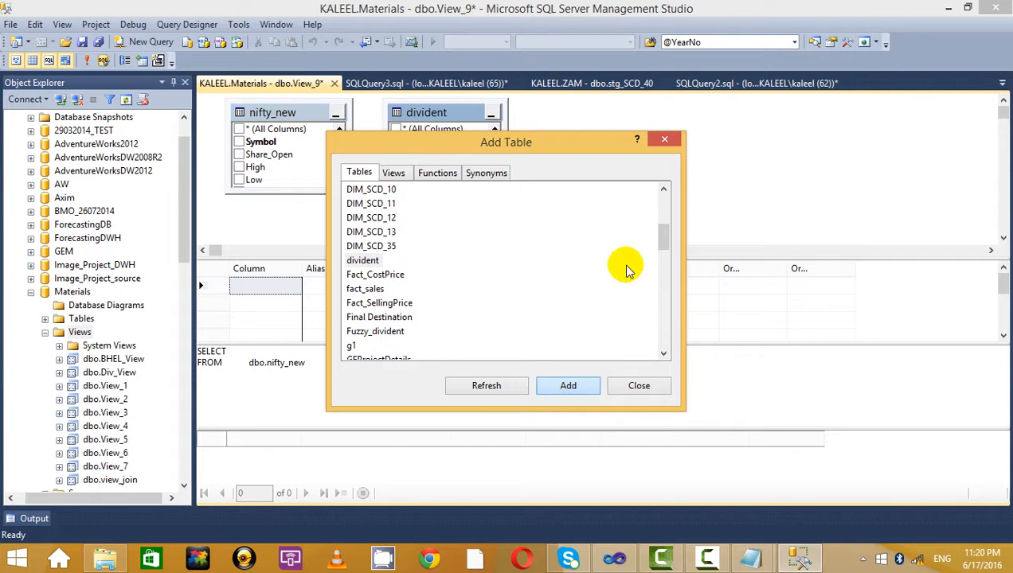
left_click(664, 140)
left_click_drag(455, 115, 639, 114)
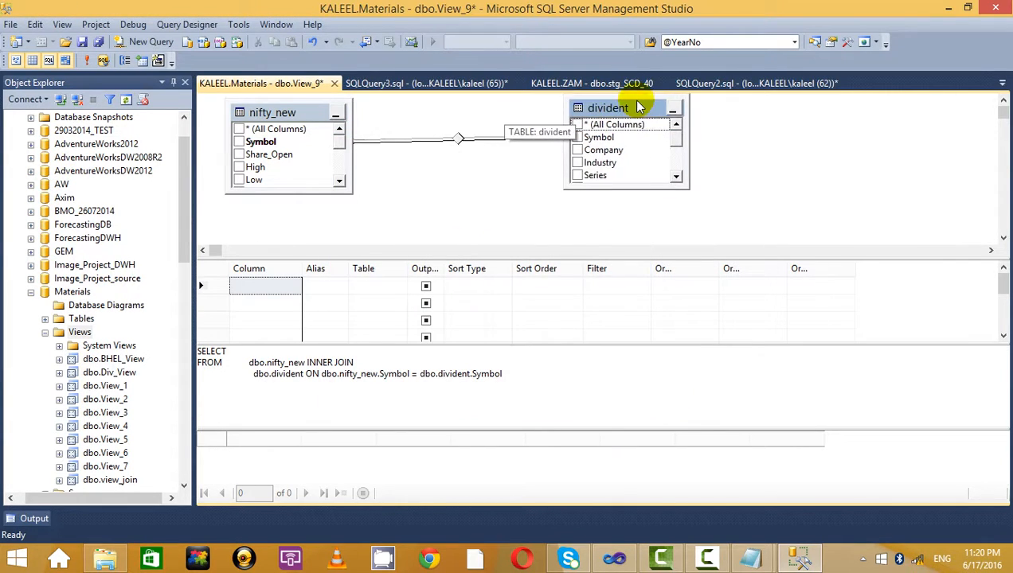
Include Symbol from nifty_new and Symbol, Company, Series and Face_Value from divident in the view's output
left_click(240, 142)
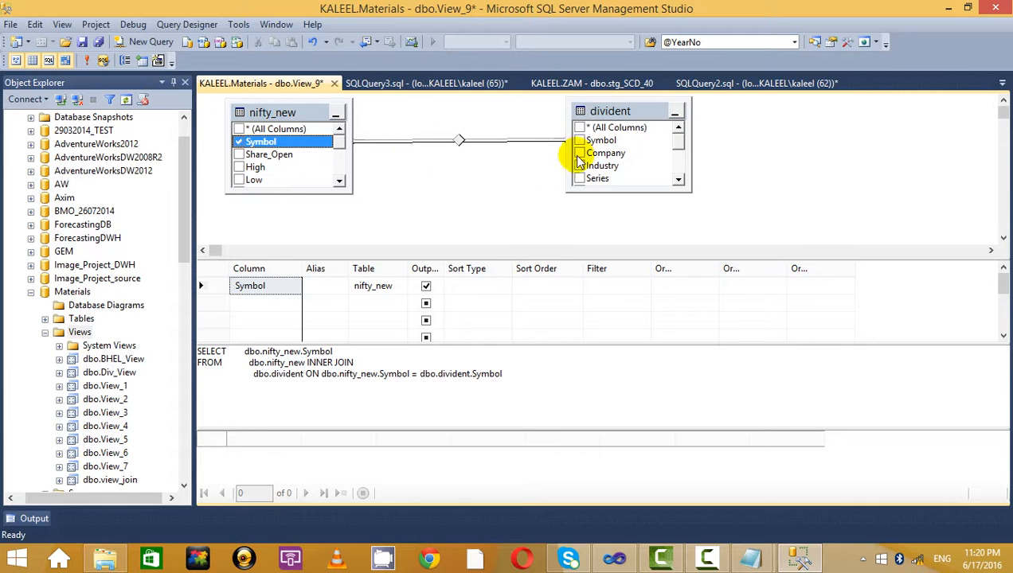
left_click(580, 141)
left_click(579, 153)
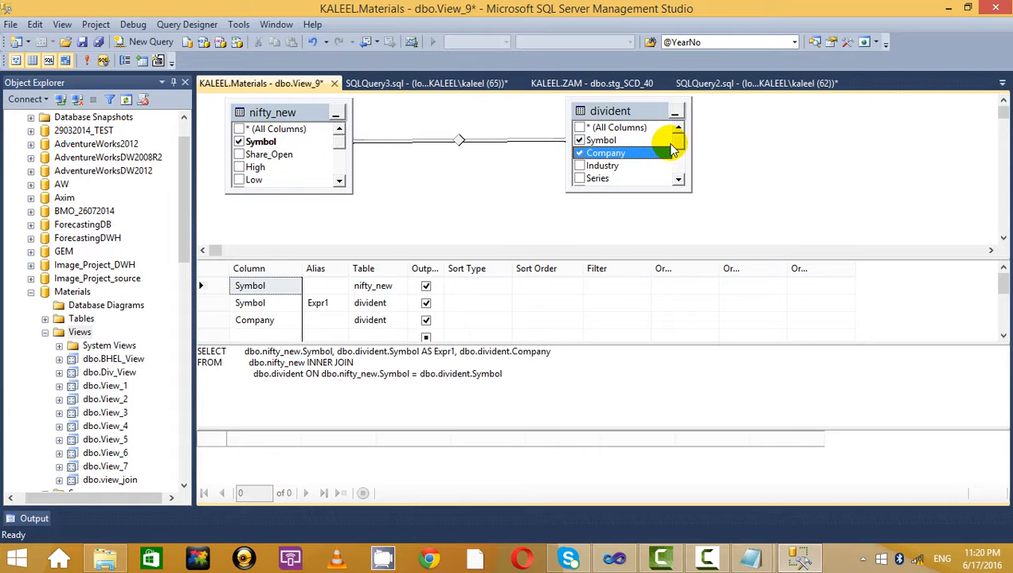
left_click(679, 181)
left_click(580, 166)
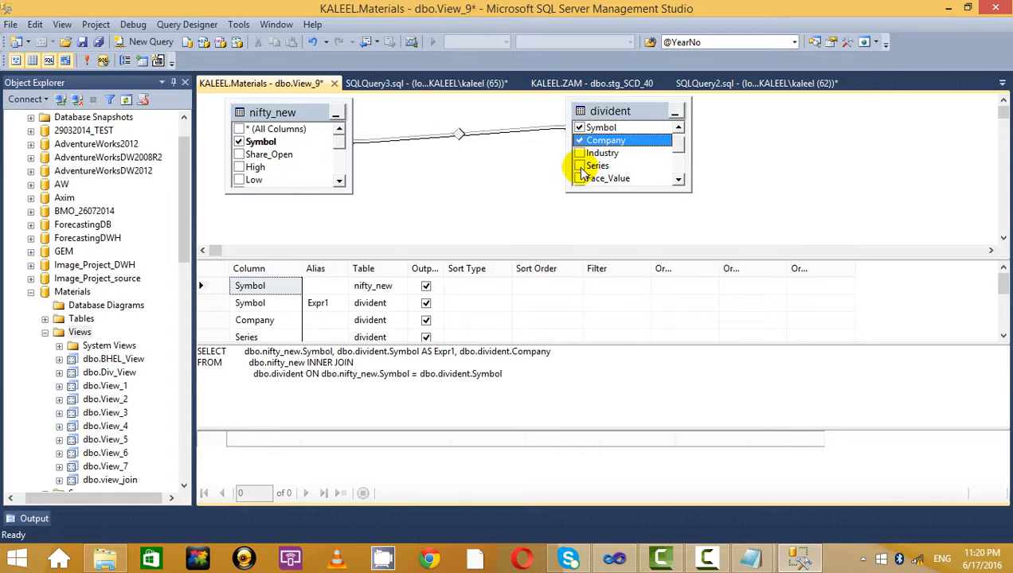
left_click(580, 178)
Add Purpose and Ex_Date from divident to the view's output columns
left_click(677, 181)
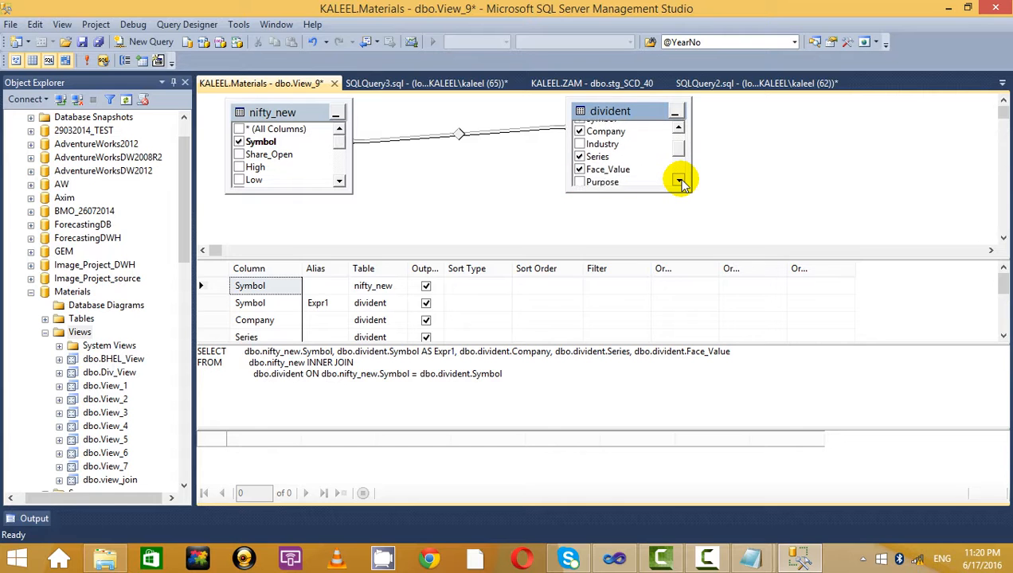
scroll(647, 182, "down", 1)
left_click(580, 153)
left_click(580, 165)
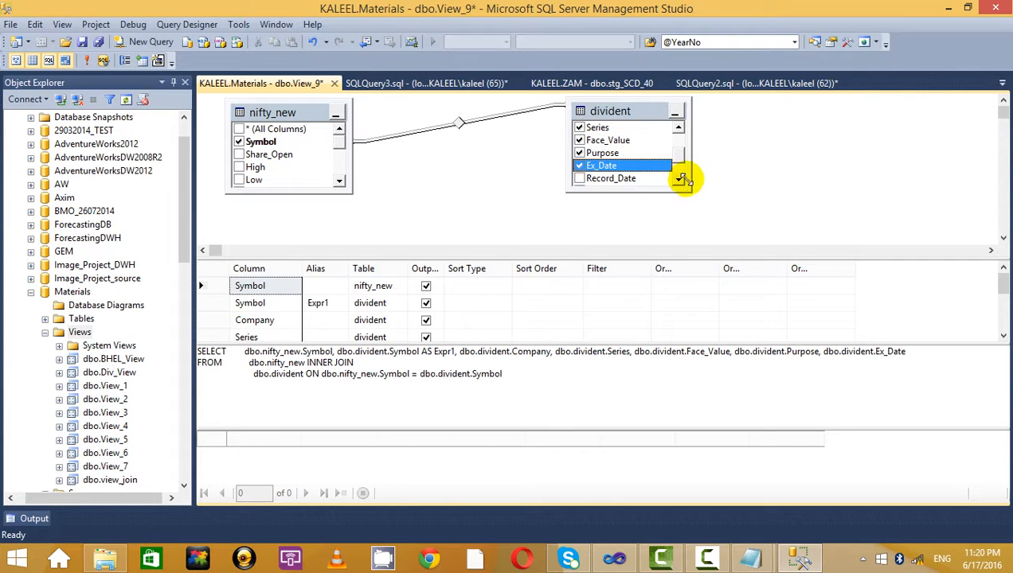
left_click(677, 182)
left_click(677, 181)
left_click(678, 181)
left_click(678, 182)
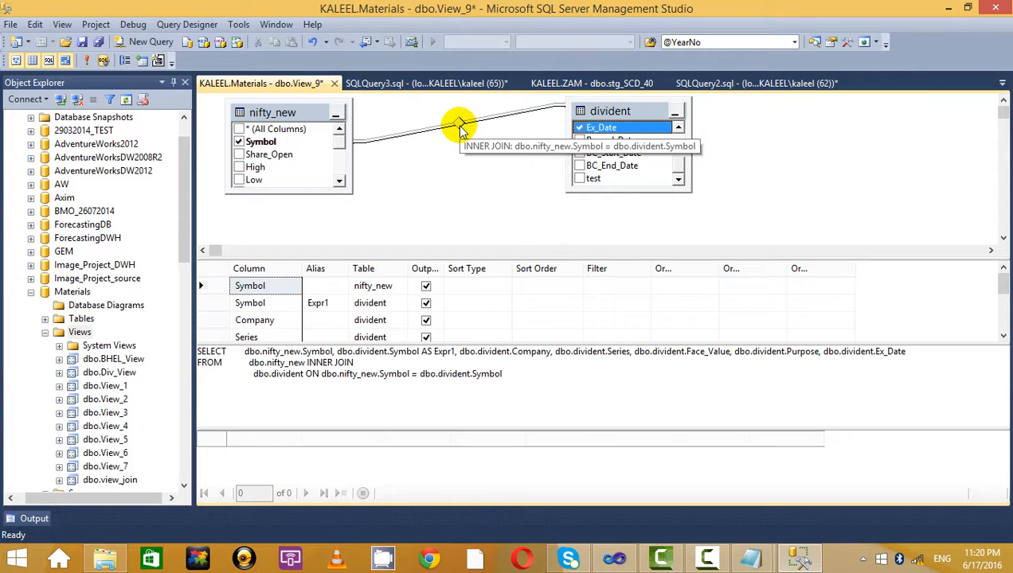
Execute the view's inner join query on nifty_new and divident
left_click(536, 385)
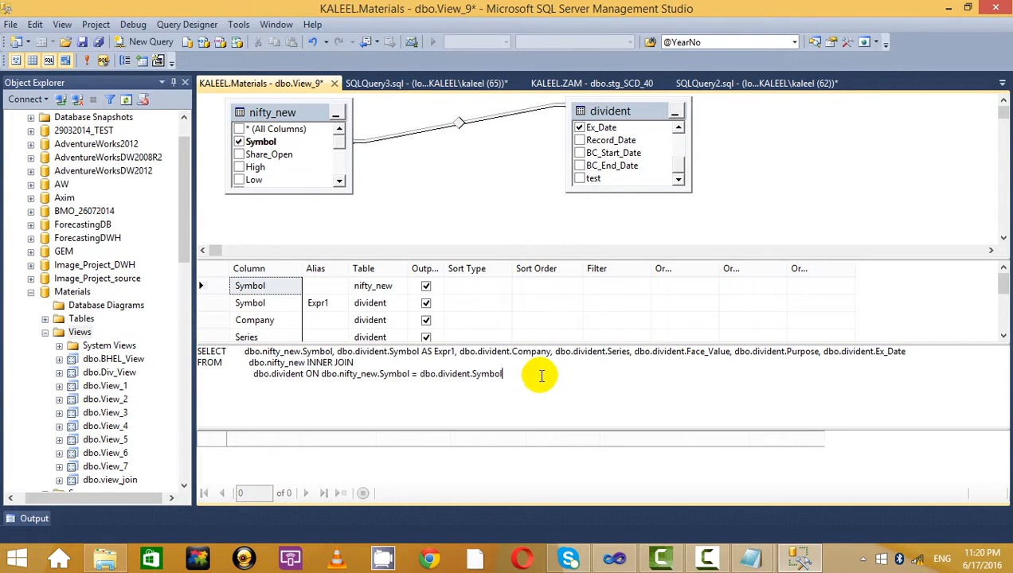
key("ctrl+a")
left_click(277, 373)
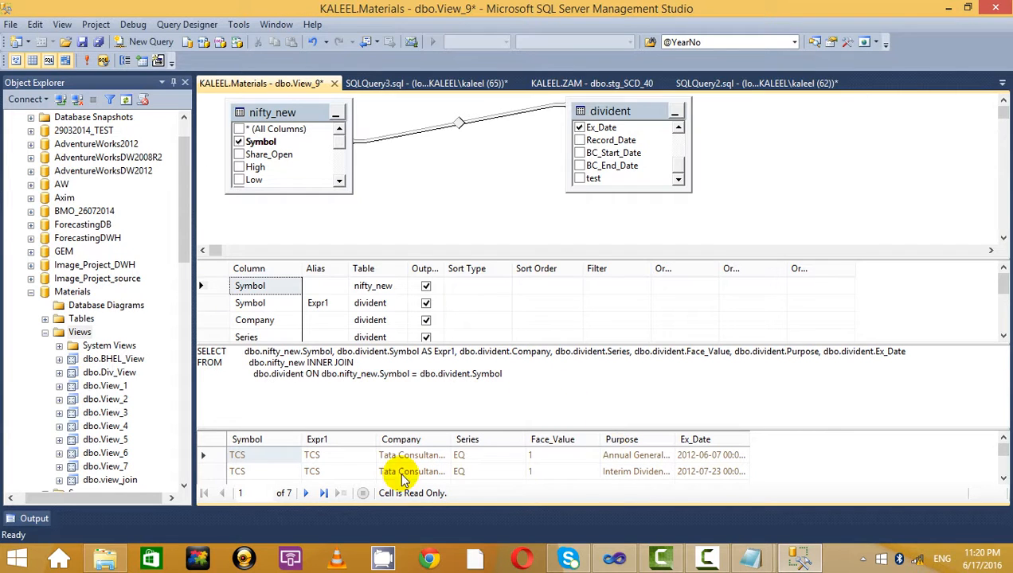
Copy the view's full SELECT statement and paste it below the DIM_SCD_40 table script in SQLQuery2.sql
left_click_drag(557, 380, 206, 356)
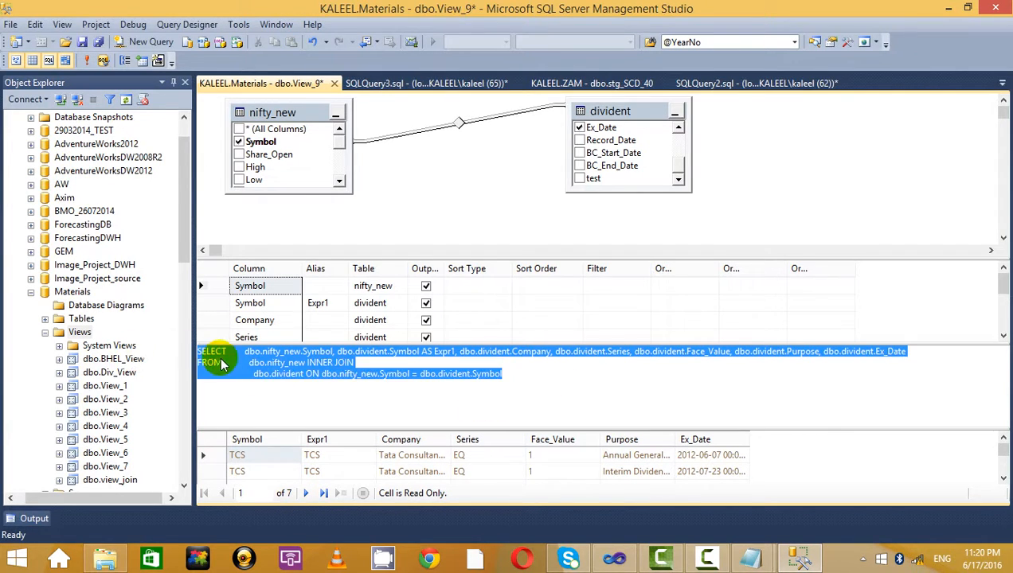
right_click(229, 361)
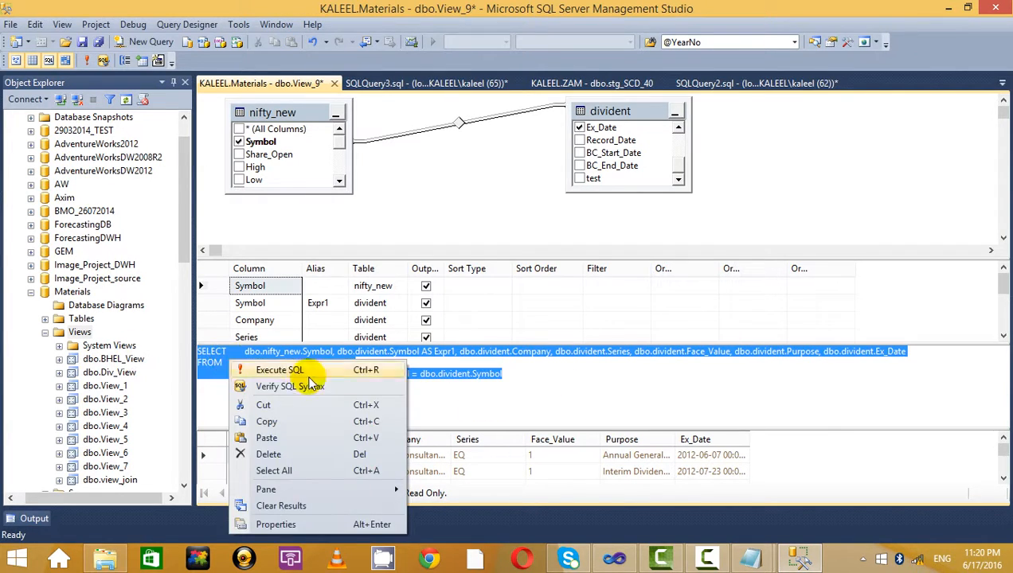
left_click(289, 421)
left_click(562, 89)
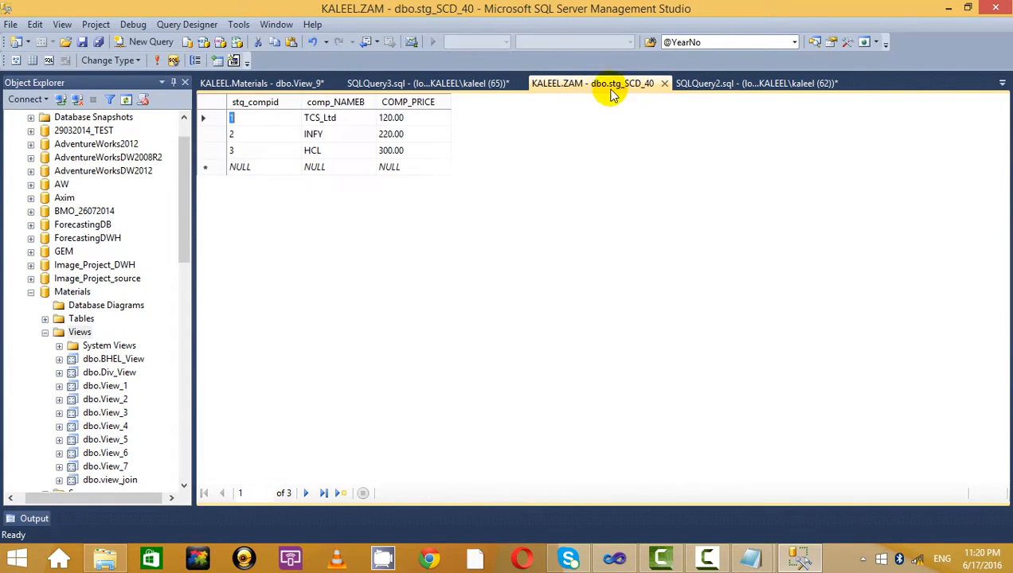
left_click(742, 83)
scroll(722, 338, "down", 15)
scroll(700, 318, "down", 5)
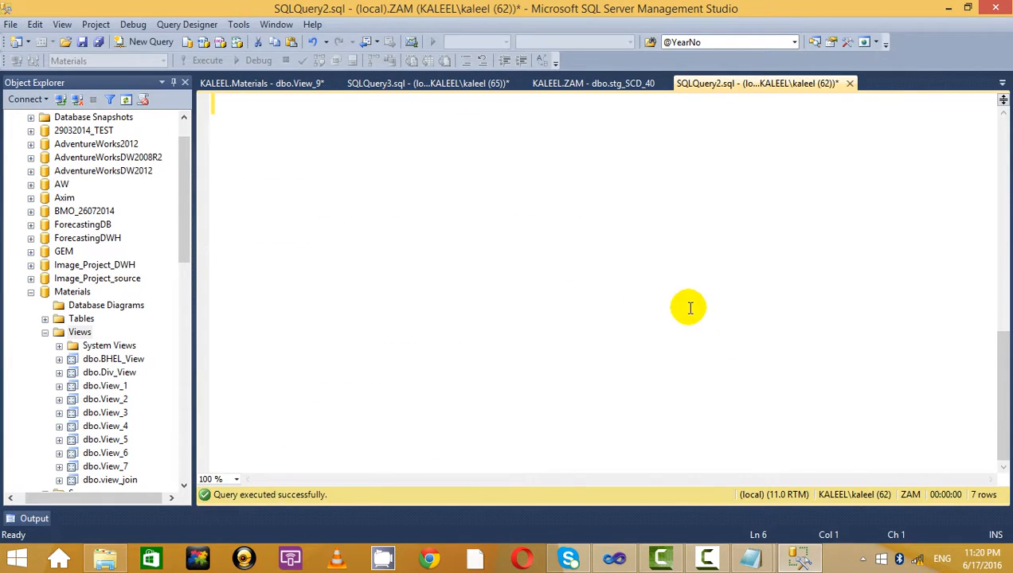
scroll(366, 429, "up", 6)
scroll(369, 373, "down", 2)
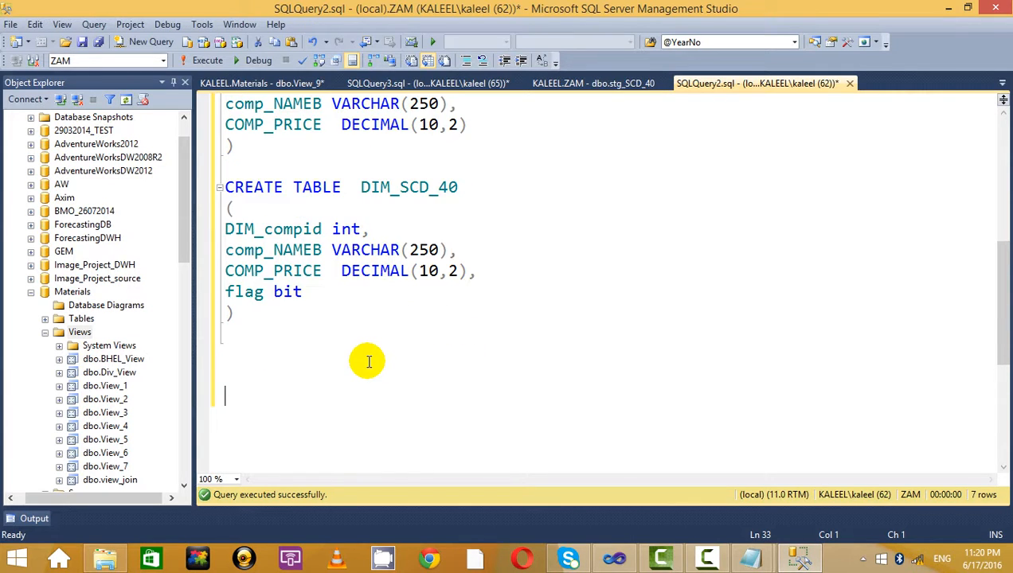
key("ctrl+v")
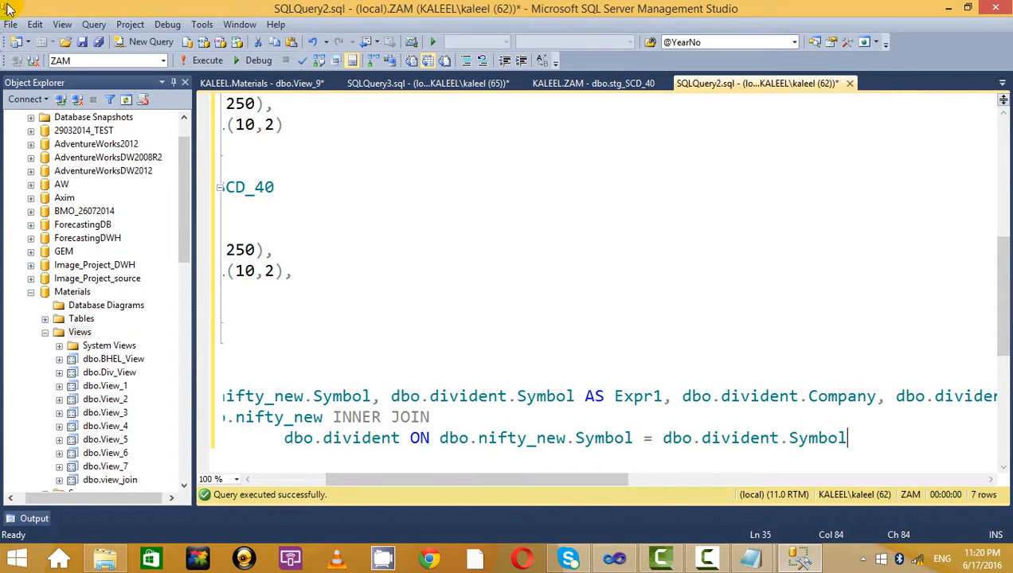
Set the database used by SQLQuery2.sql to Materials
left_click(163, 61)
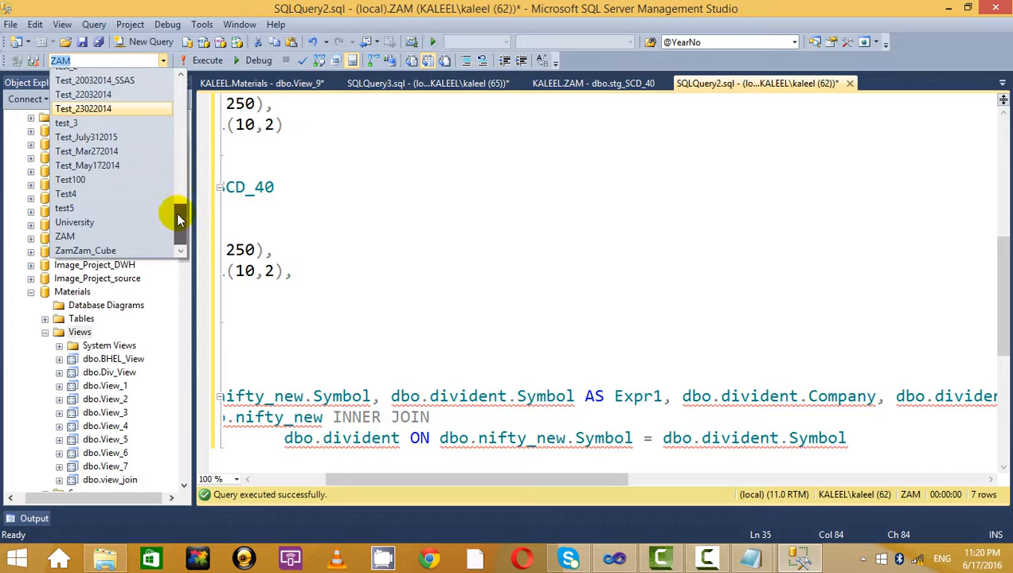
left_click_drag(176, 212, 175, 78)
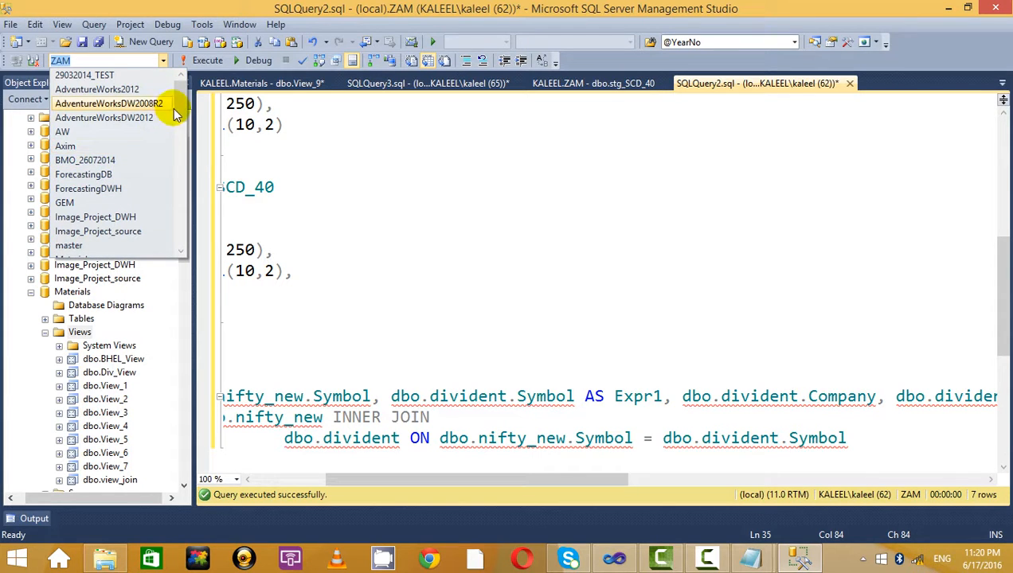
scroll(178, 127, "down", 5)
left_click(171, 134)
left_click(420, 225)
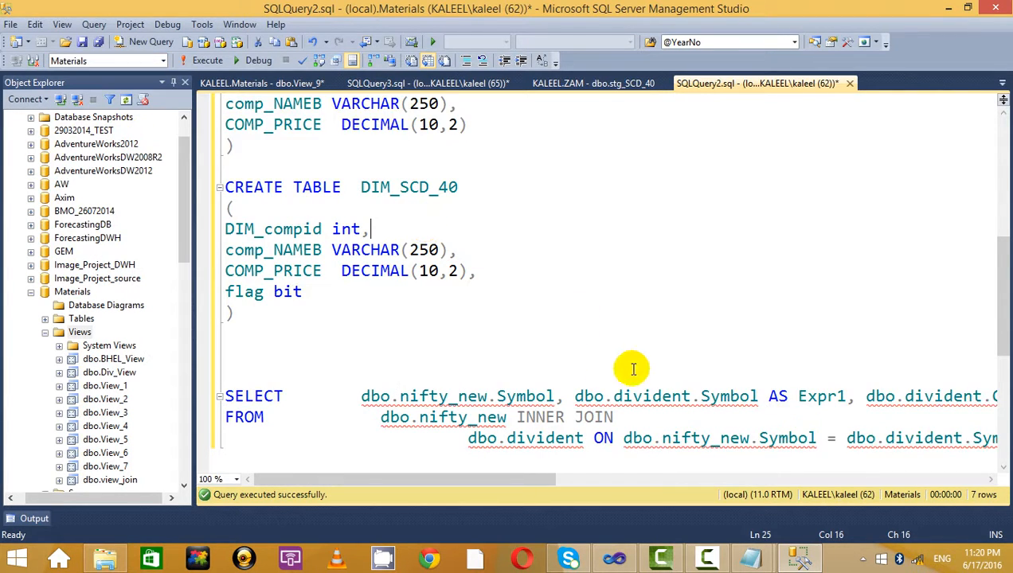
Execute only the pasted inner join SELECT, hide the results, and add the note "inner join--7 records." above the statement
left_click_drag(531, 481, 648, 498)
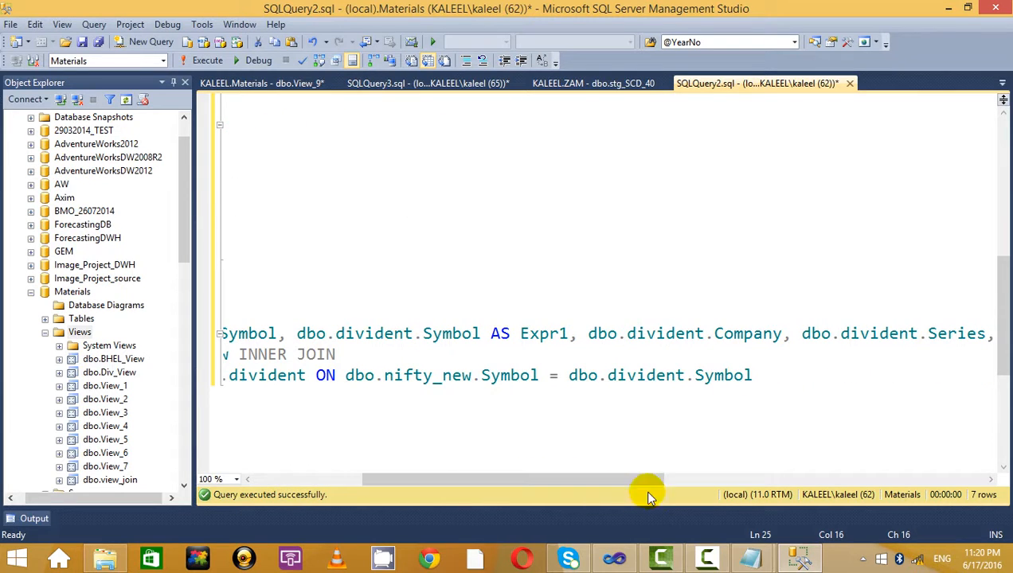
left_click_drag(777, 383, 224, 334)
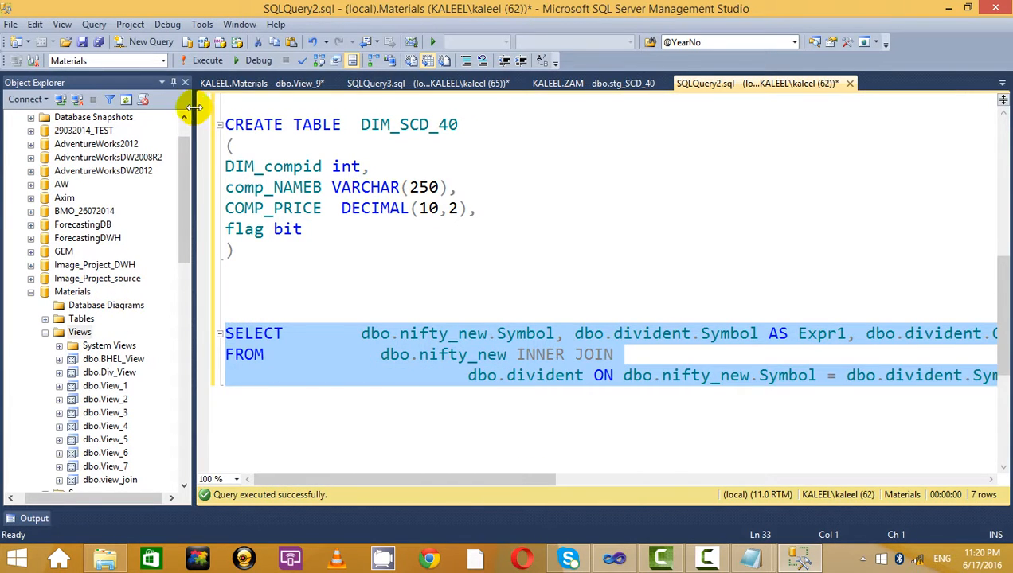
left_click(209, 61)
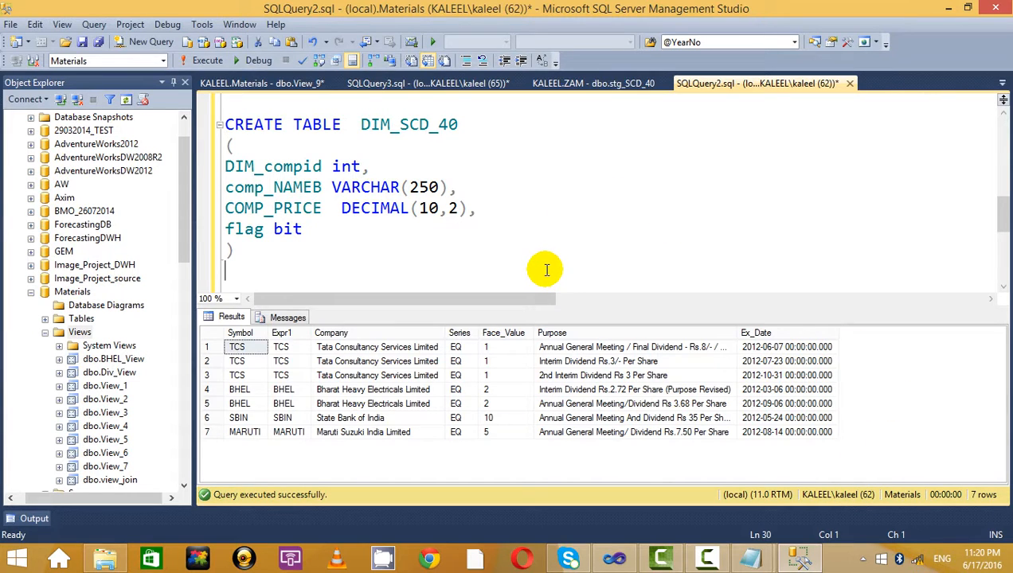
key("ctrl+r")
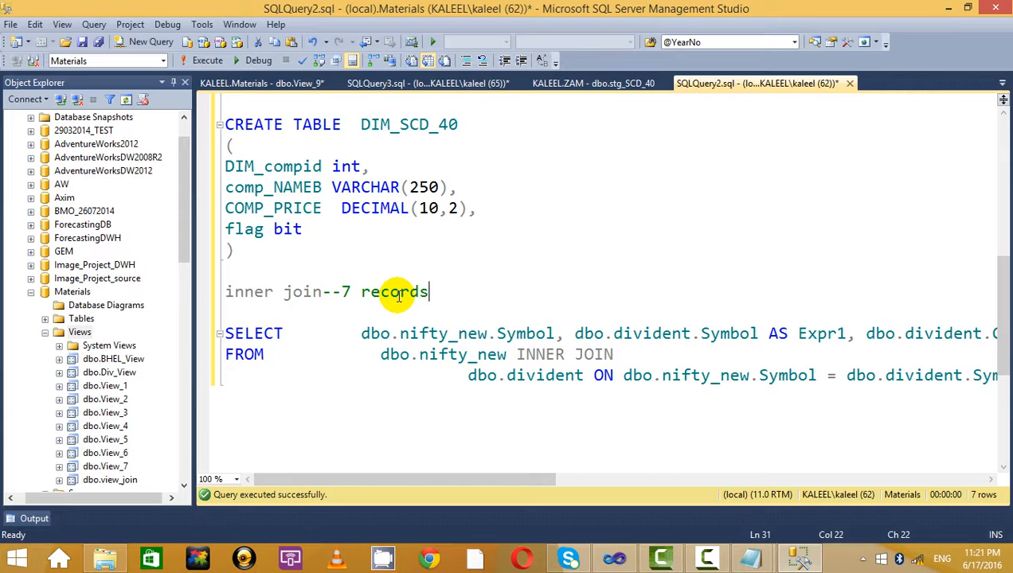
key("Return")
Switch to Visual Studio and check the join type and output columns of the Merge Join transformation without changing them
key("alt+Tab")
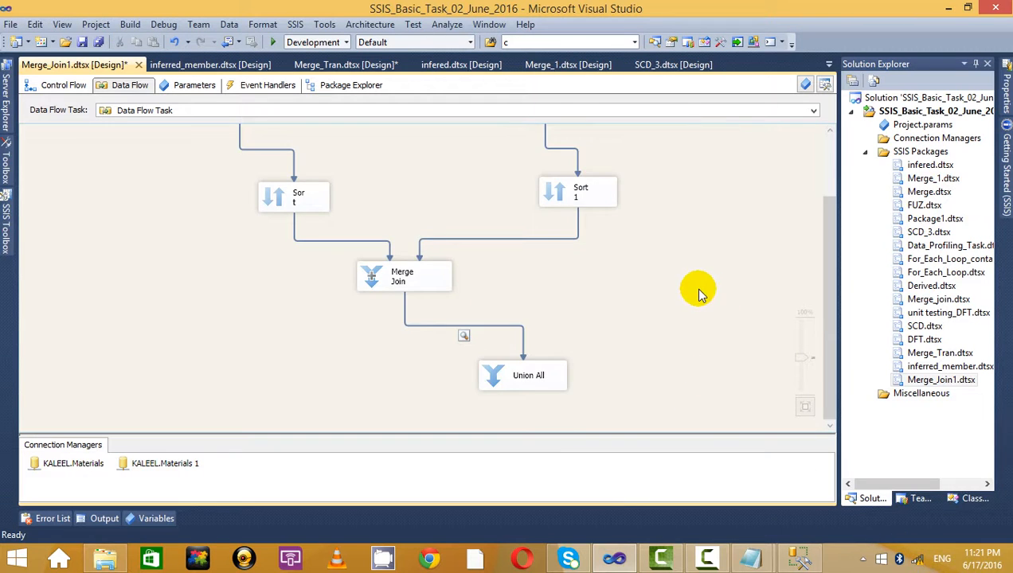
scroll(685, 295, "up", 2)
scroll(681, 301, "down", 3)
left_click(402, 273)
right_click(402, 270)
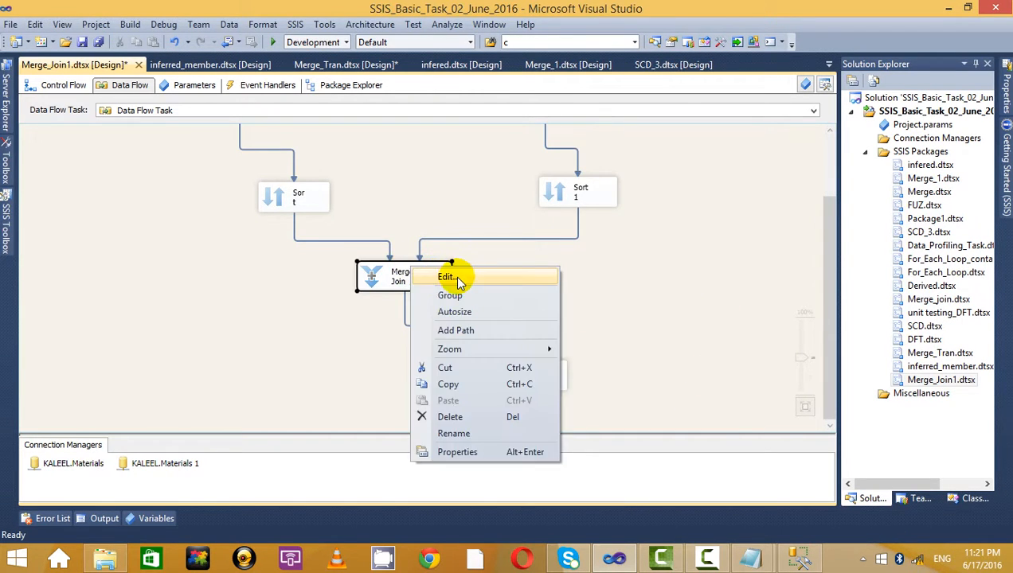
left_click(422, 280)
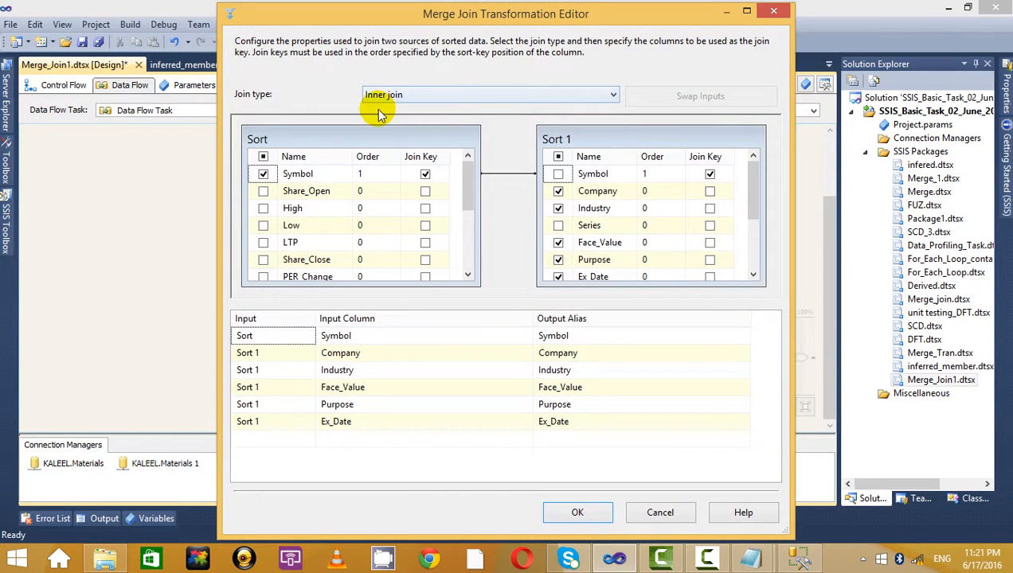
left_click(773, 11)
left_click(601, 290)
Run the Merge_Join1.dtsx package, review the Merge Join output in the data viewer, and stop debugging
scroll(497, 215, "up", 3)
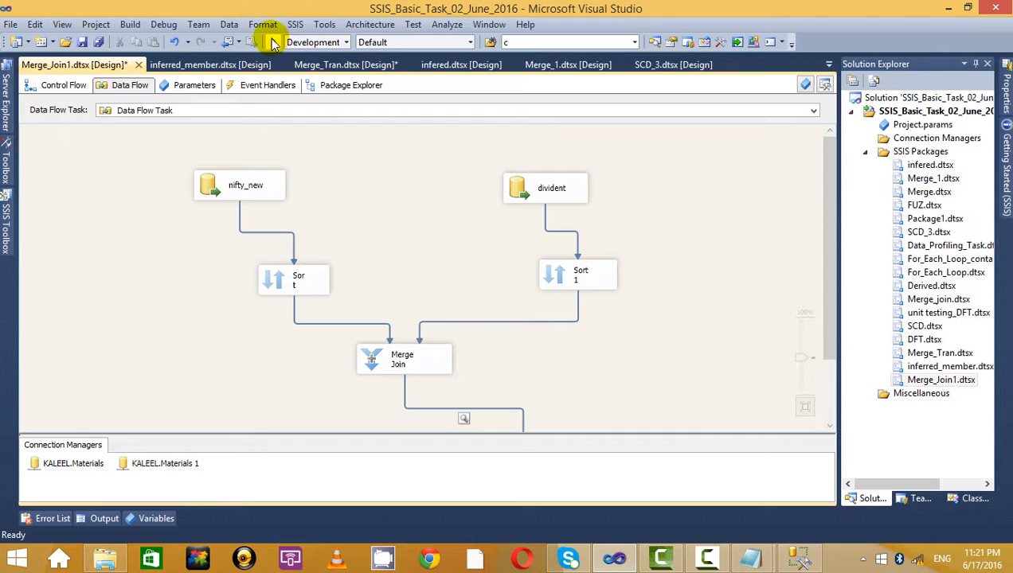
scroll(606, 314, "down", 3)
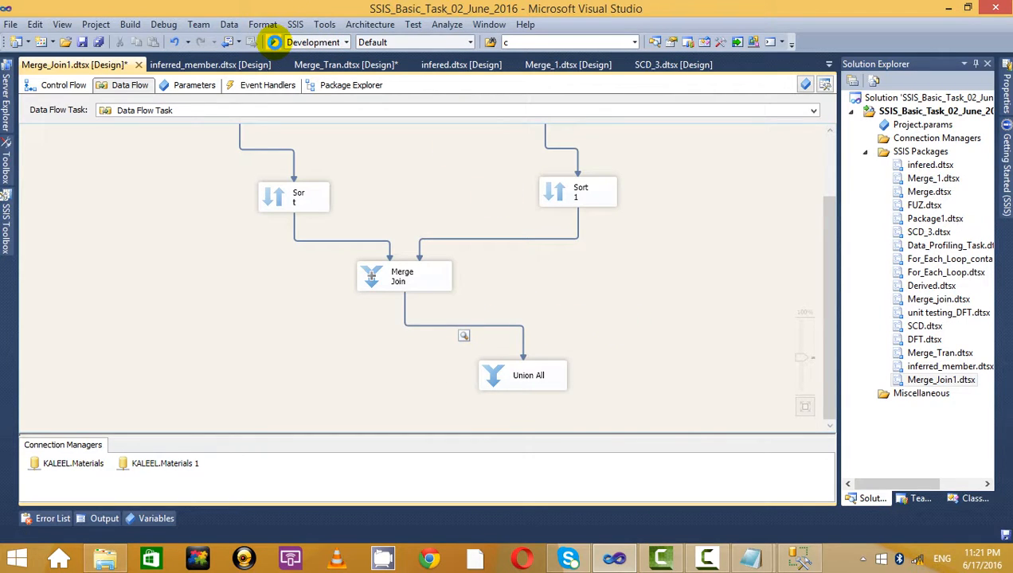
left_click(274, 43)
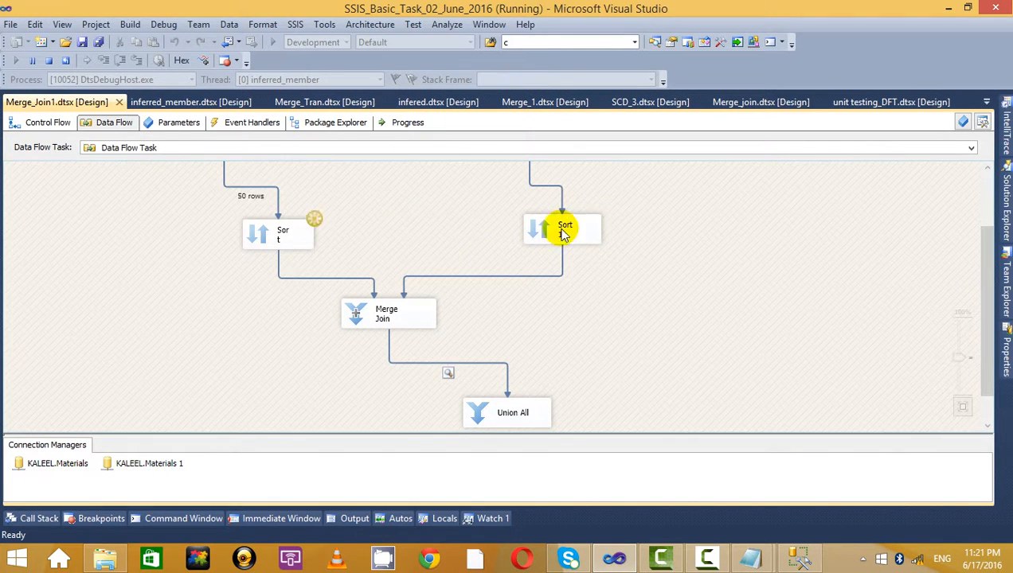
left_click(388, 84)
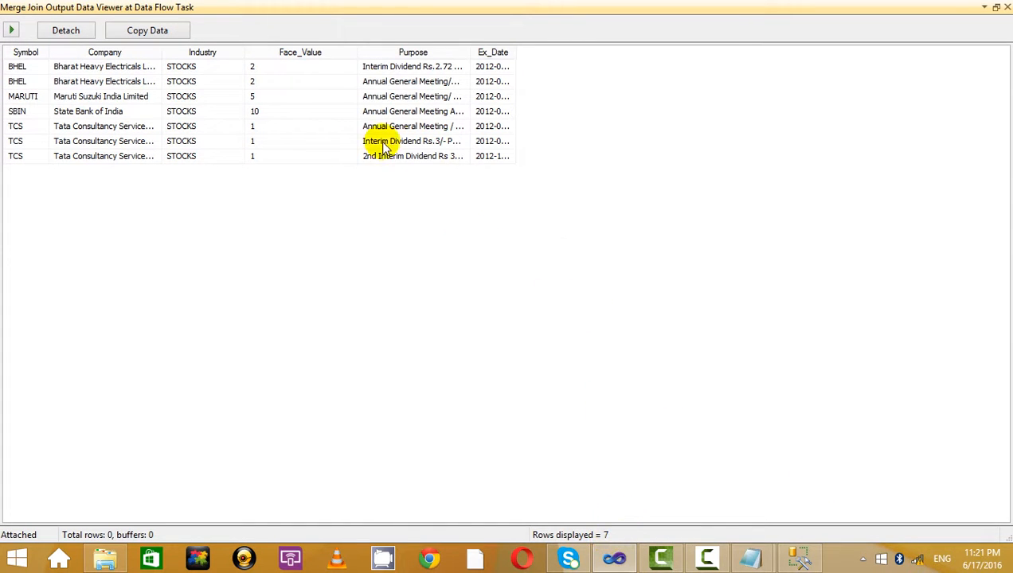
left_click(411, 96)
left_click(1007, 7)
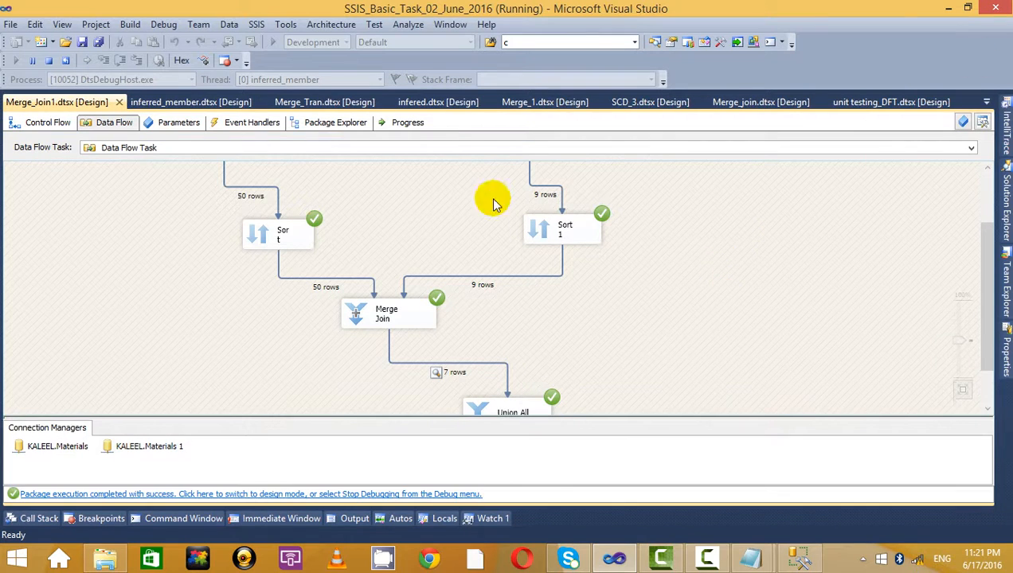
left_click(49, 61)
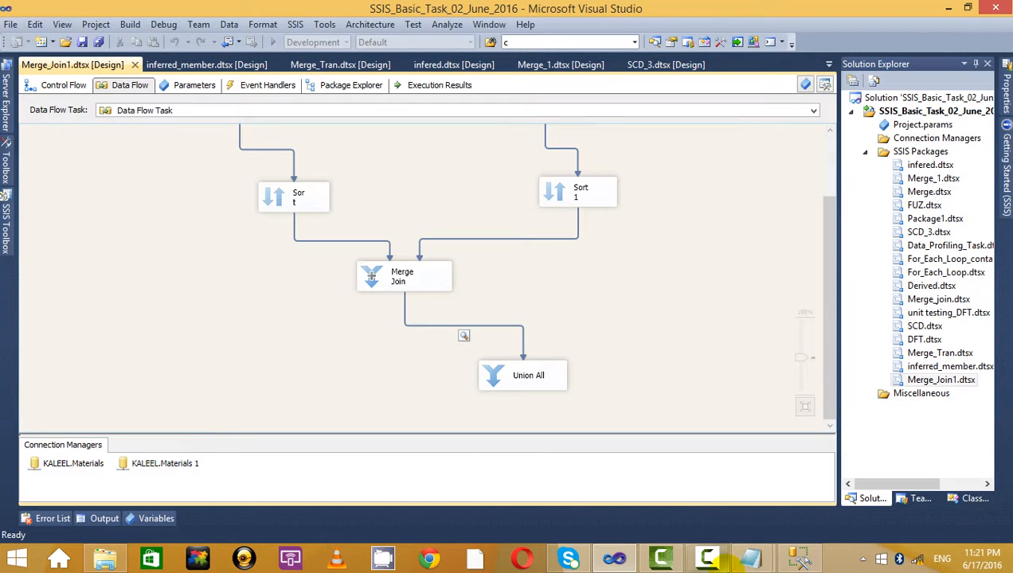
Switch to the untitled Notepad notes and review the definitions of the inner, left outer, right outer and full outer joins
mouse_move(731, 559)
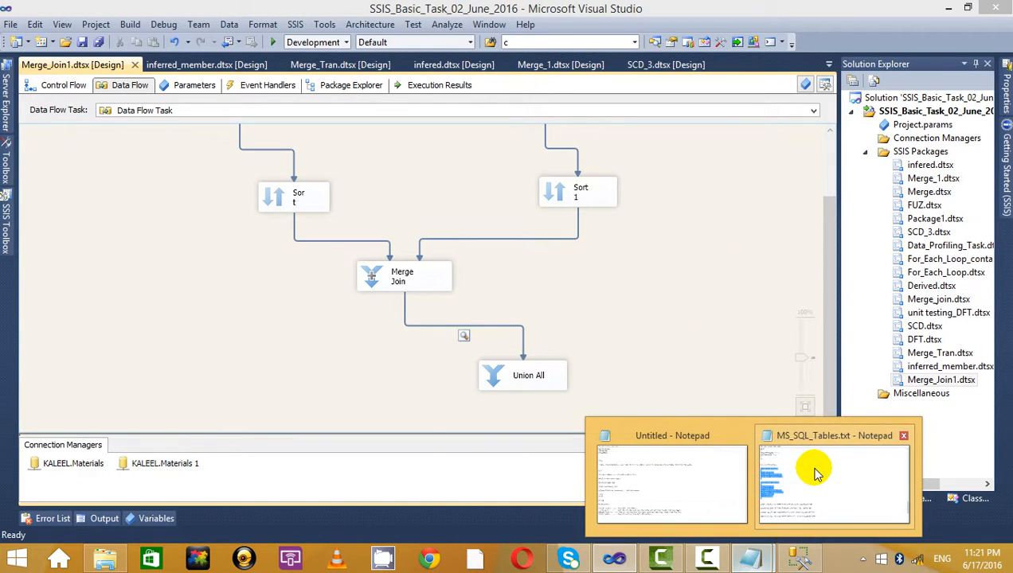
left_click(633, 495)
left_click_drag(379, 487, 269, 438)
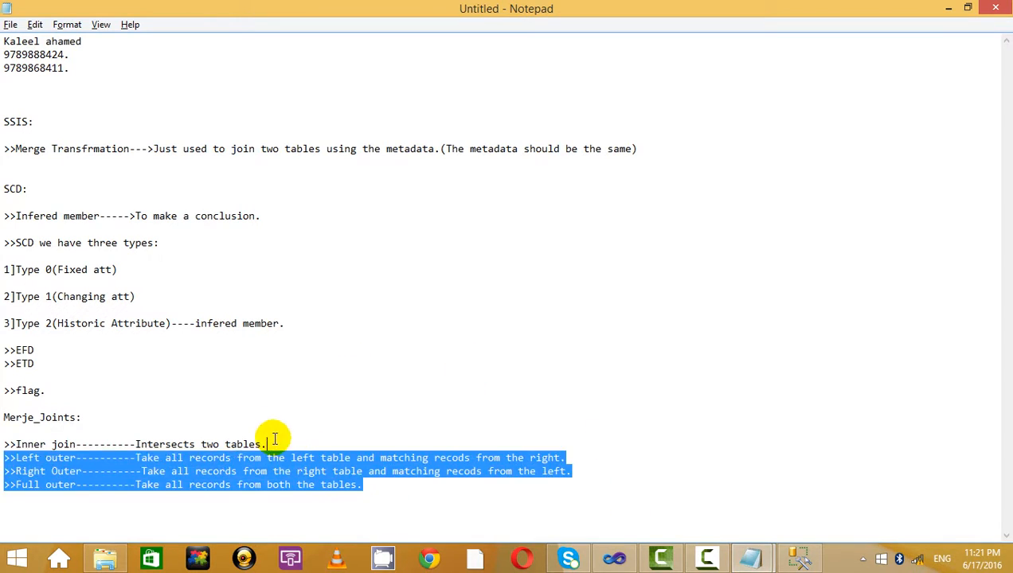
left_click(258, 424)
left_click_drag(6, 444, 393, 481)
left_click(395, 484)
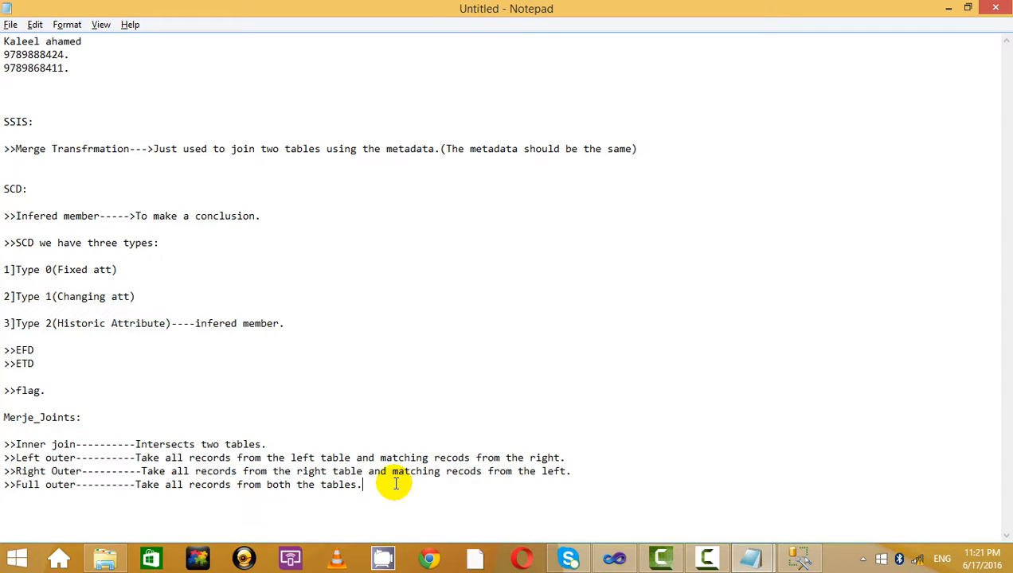
left_click_drag(6, 444, 324, 434)
left_click(453, 494)
left_click(322, 443)
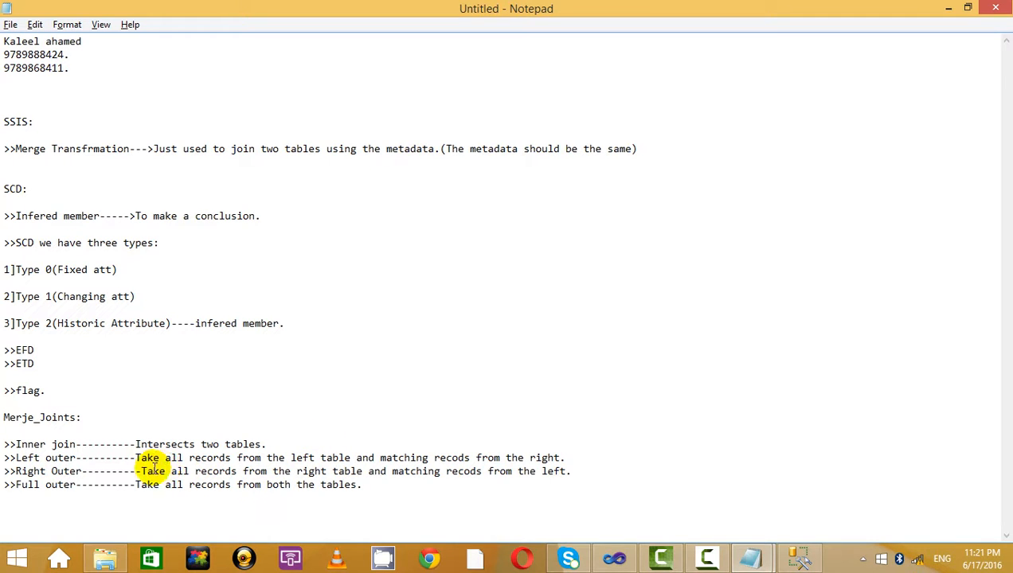
left_click_drag(144, 472, 441, 485)
left_click(445, 484)
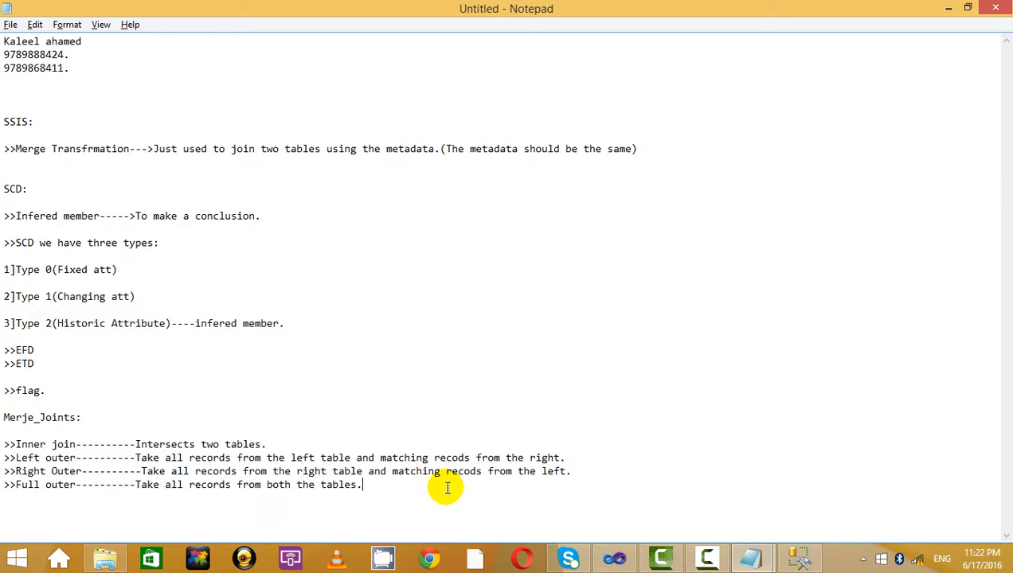
left_click_drag(446, 488, 408, 386)
left_click(408, 385)
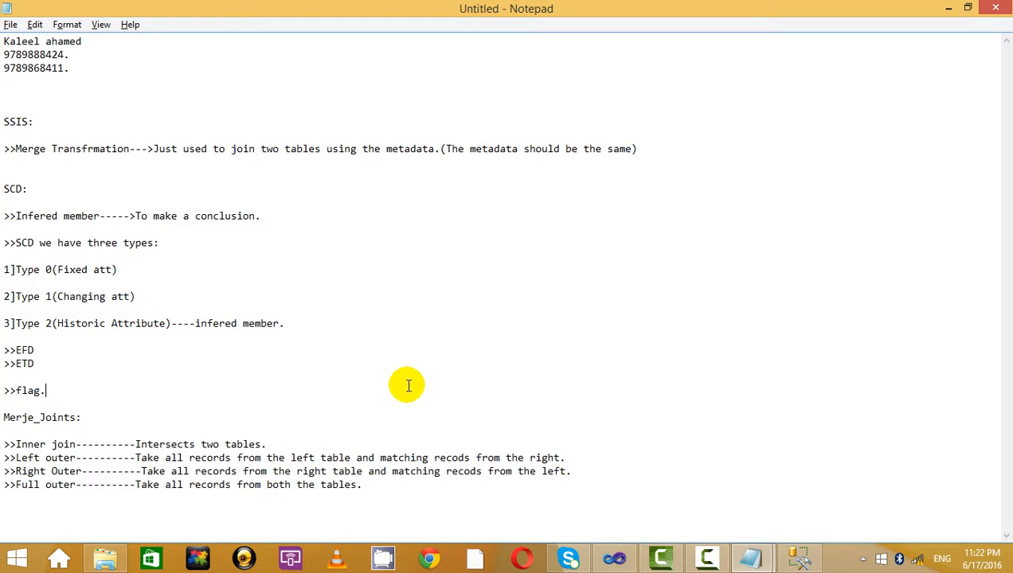
left_click(950, 7)
Switch to View_9 in SQL Server Management Studio, make the join select all rows from nifty_new, and execute the left outer join query
scroll(605, 257, "up", 3)
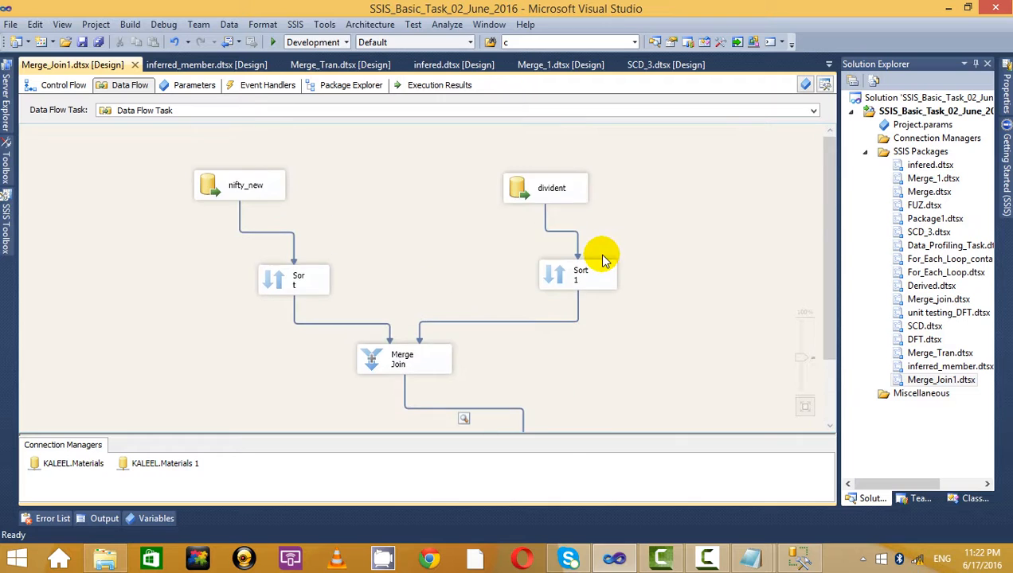
scroll(602, 260, "down", 2)
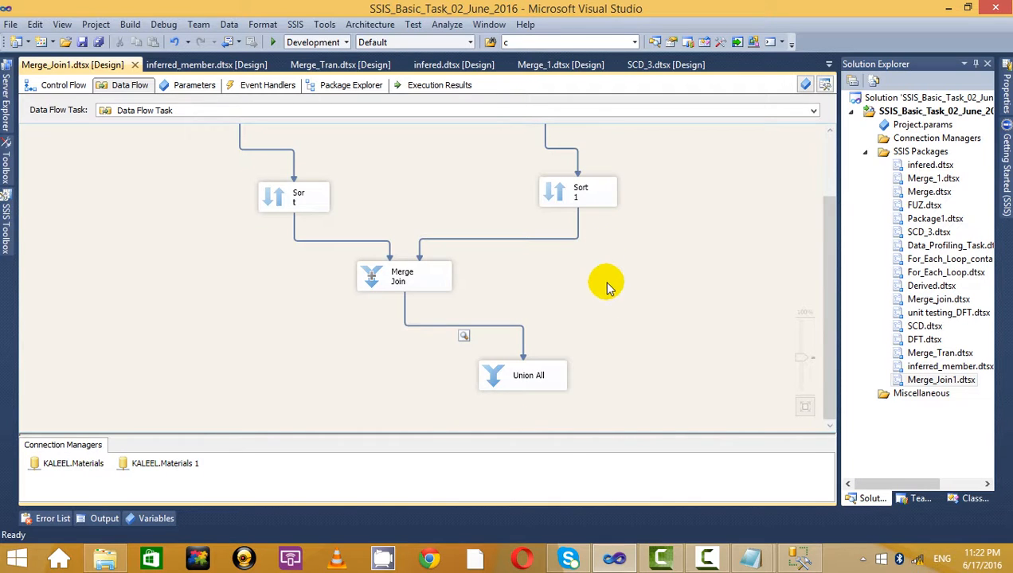
left_click(797, 558)
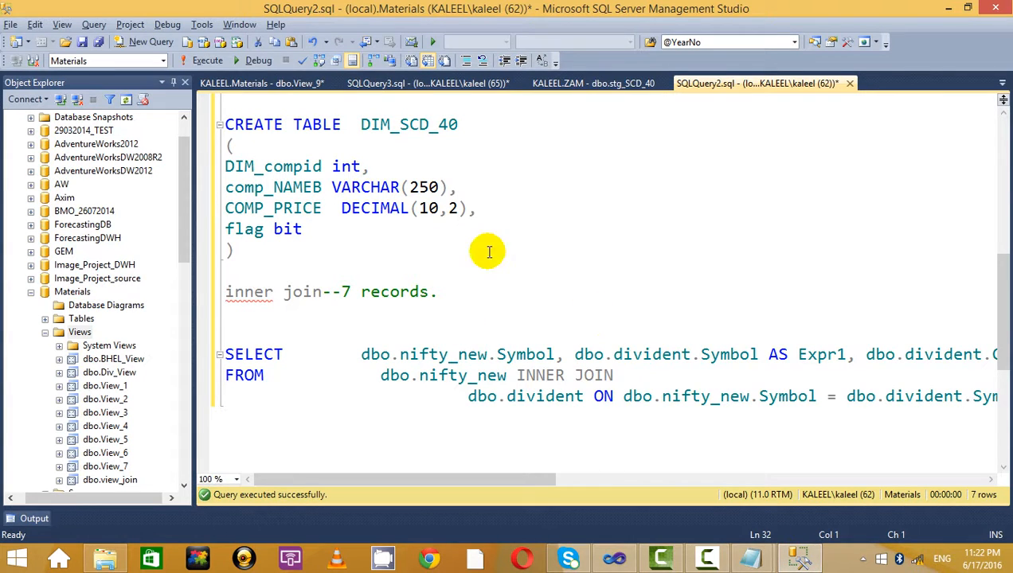
left_click(249, 83)
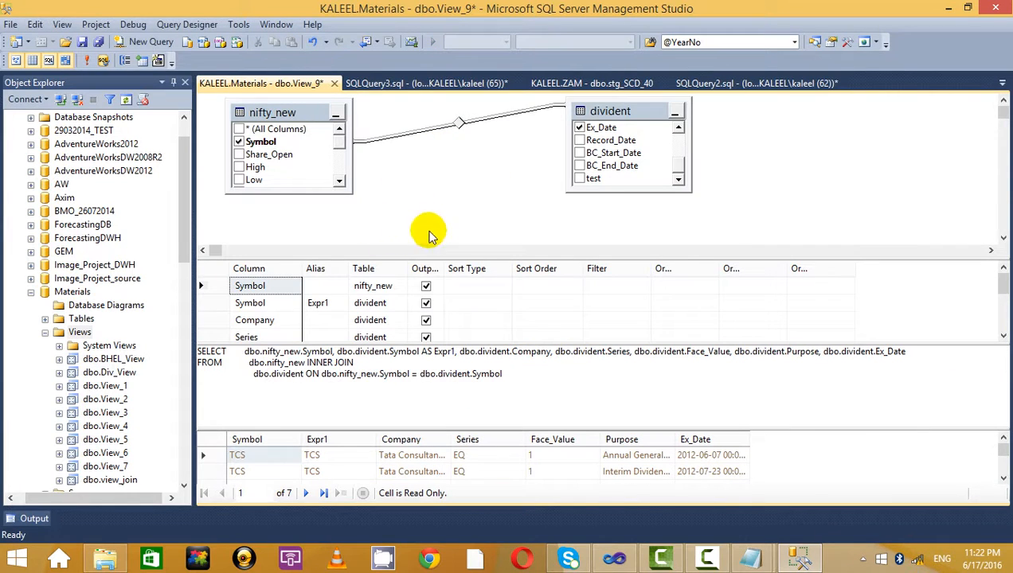
right_click(459, 125)
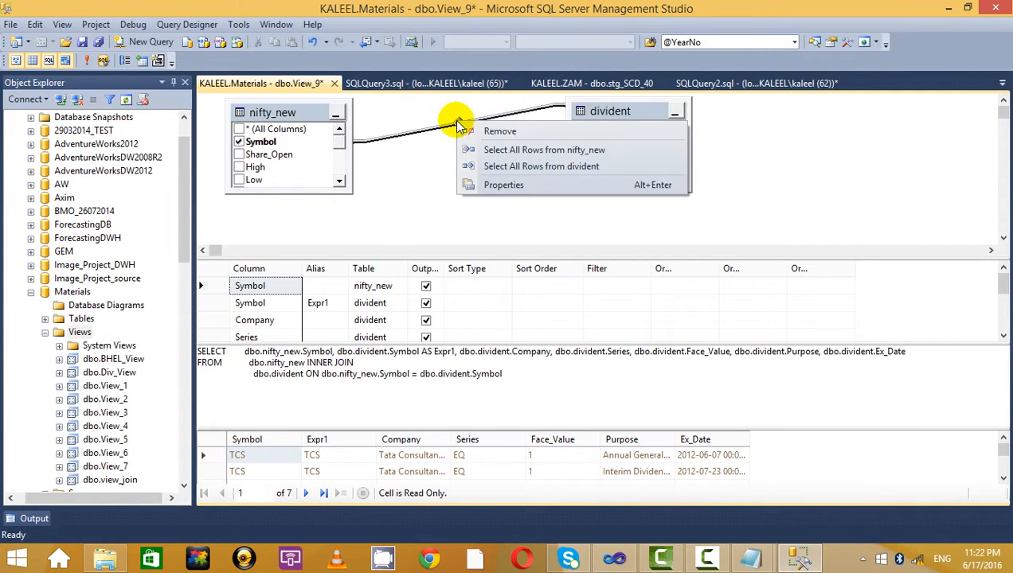
left_click(541, 152)
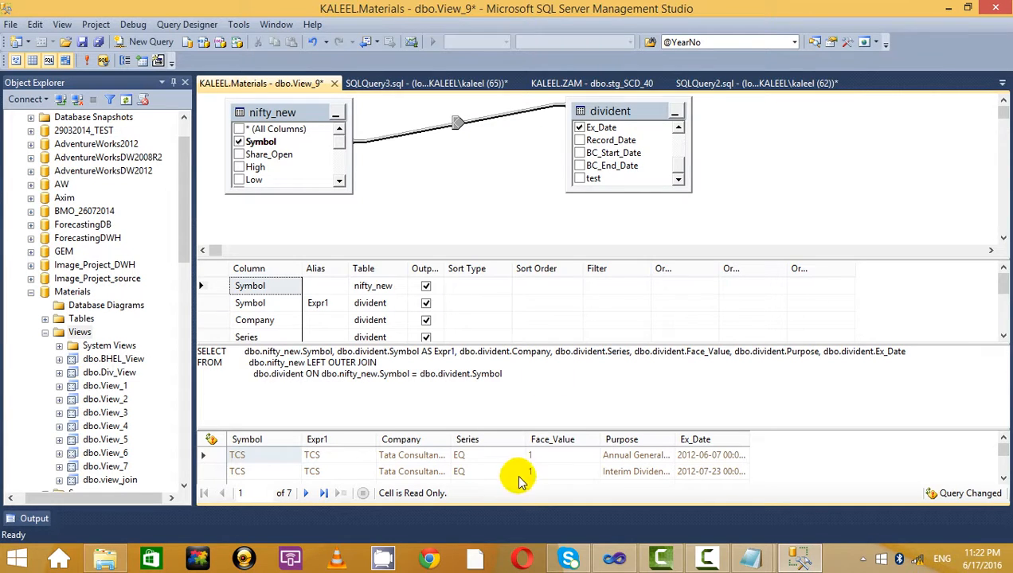
left_click(309, 363)
key("ctrl+a")
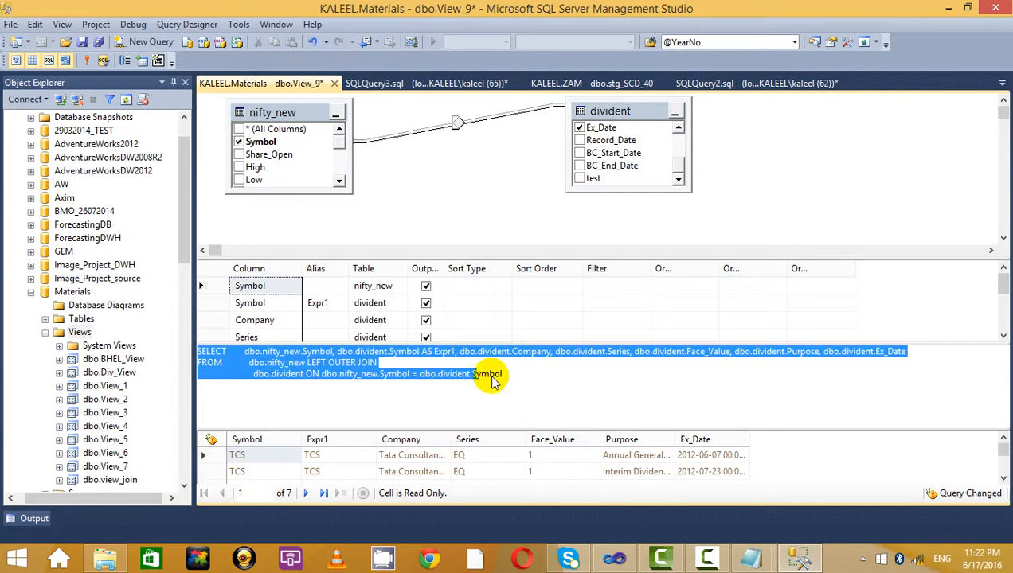
left_click(554, 379)
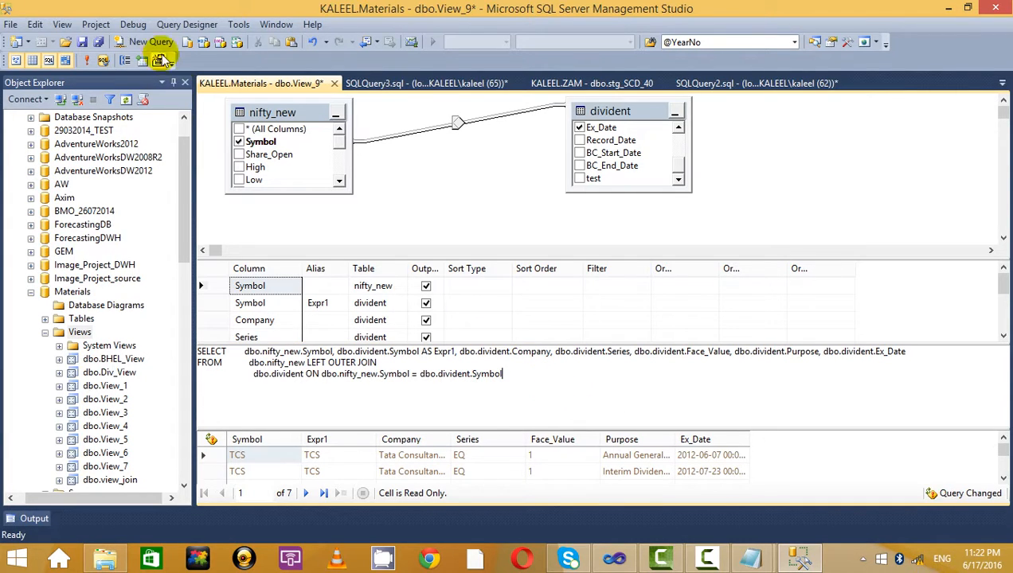
left_click(87, 61)
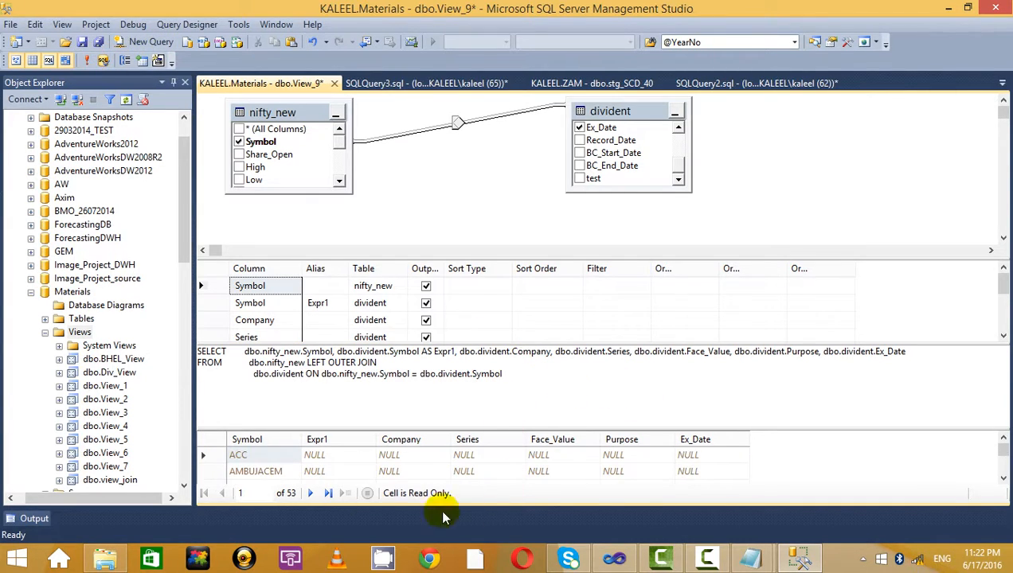
Copy the left outer join query from View_9 and paste it below the inner join query in SQLQuery2.sql
left_click_drag(542, 374, 259, 332)
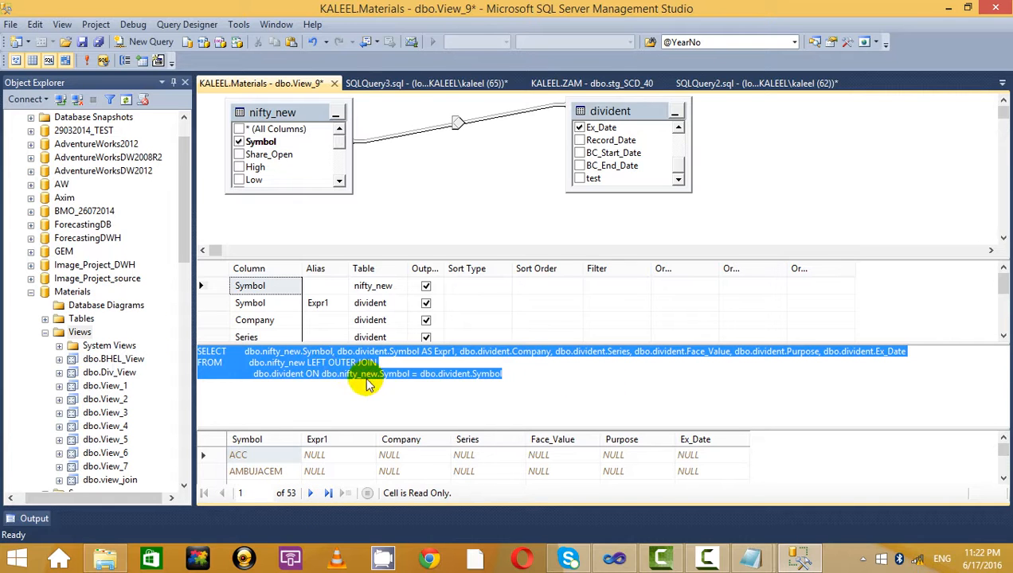
left_click(798, 559)
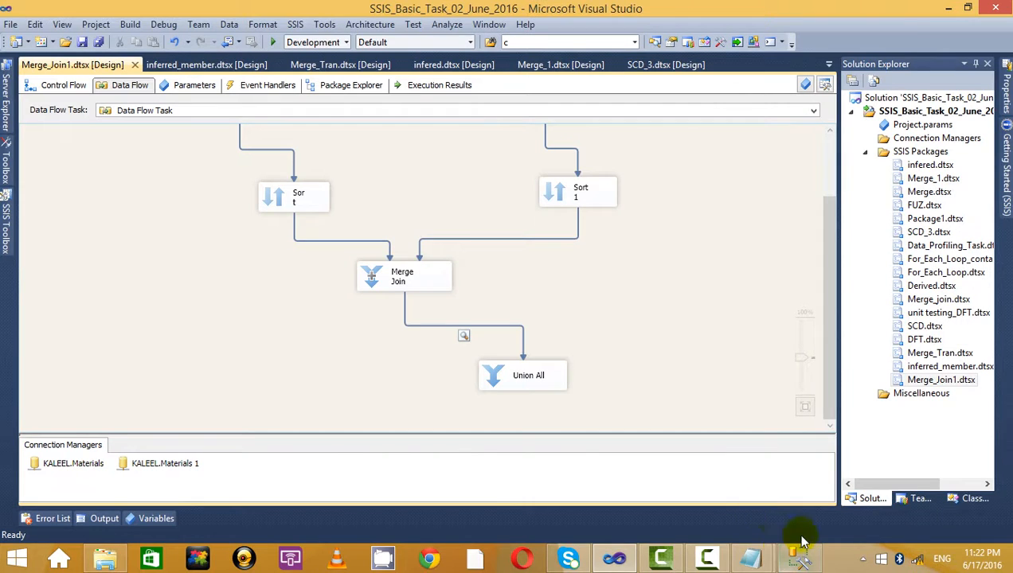
left_click(796, 561)
left_click(691, 82)
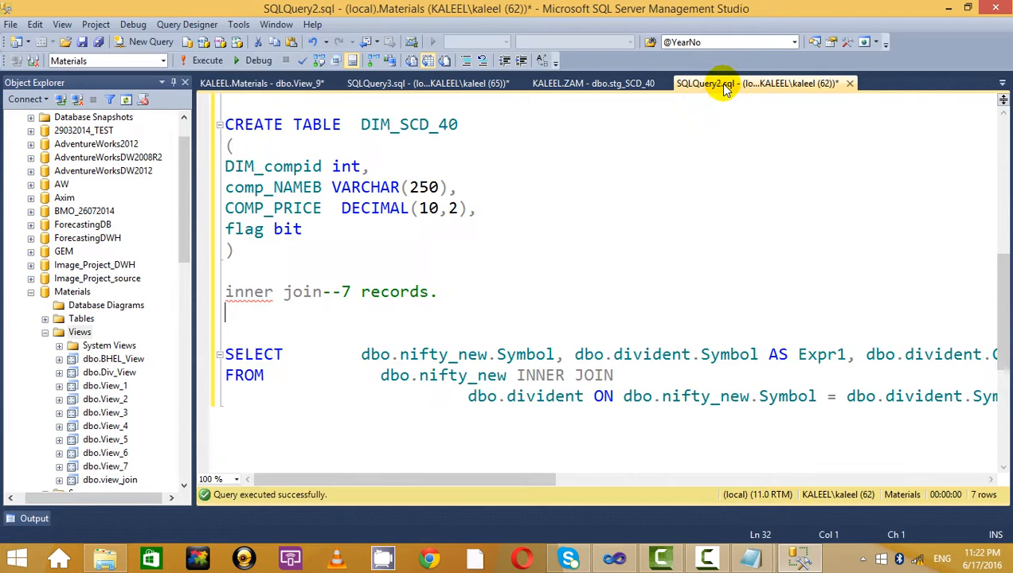
scroll(492, 335, "down", 5)
scroll(460, 398, "up", 3)
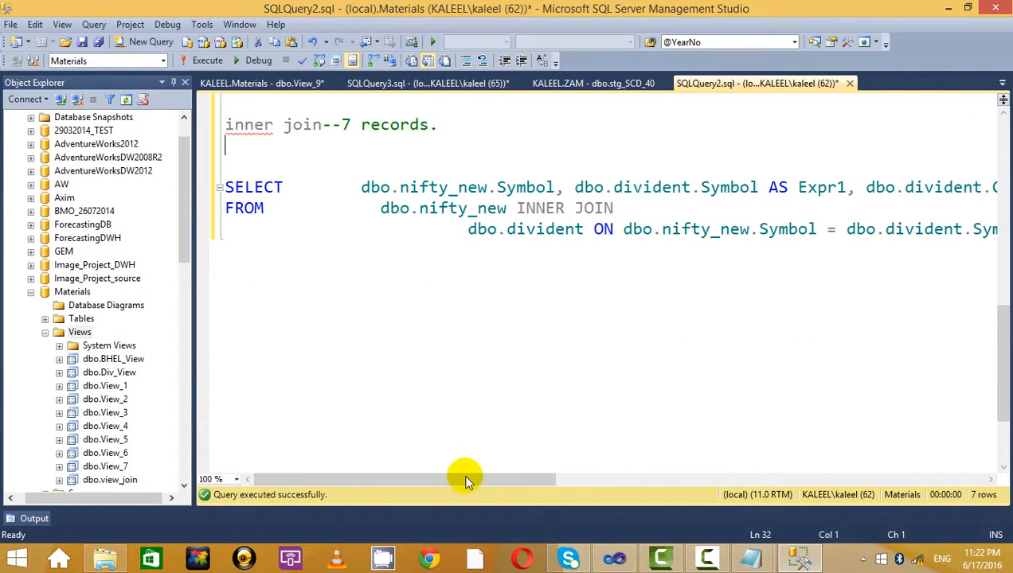
left_click_drag(463, 478, 790, 481)
left_click(440, 234)
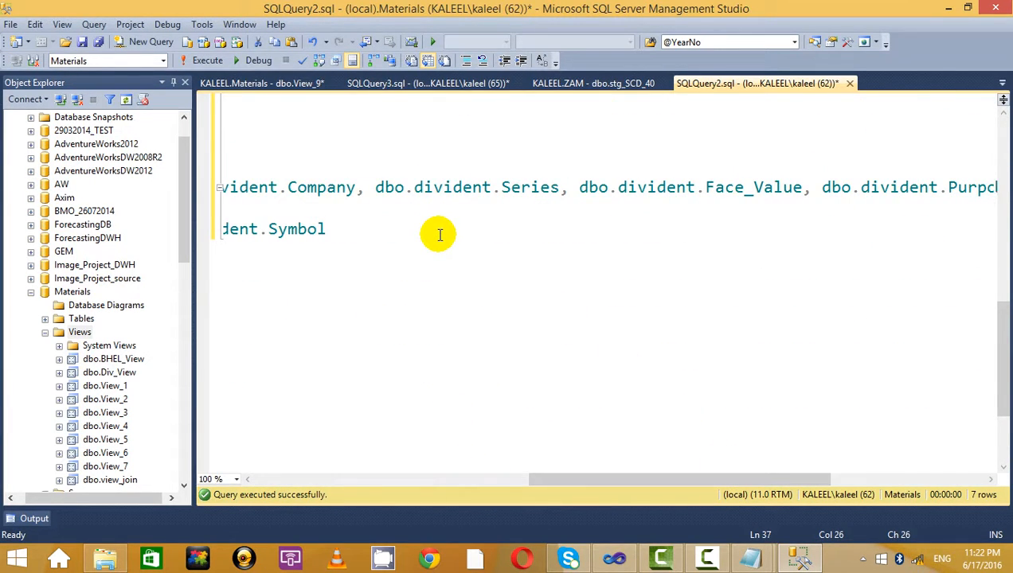
key("Down")
key("Down")
key("Down")
key("ctrl+v")
key("ctrl+b")
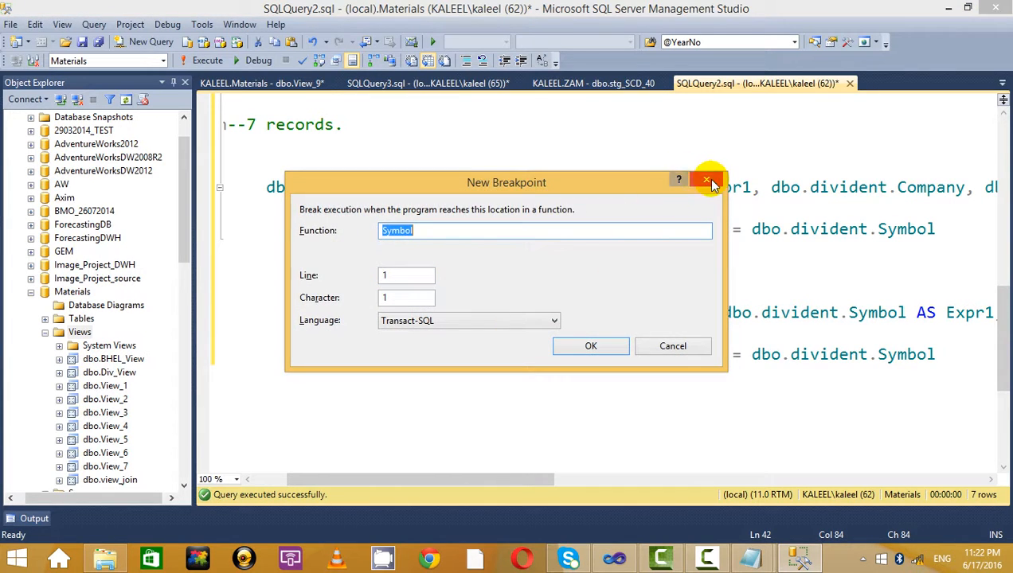
left_click(711, 183)
Execute only the pasted left outer join query, check its row count, and hide the results pane
left_click(940, 340)
left_click_drag(948, 357, 80, 313)
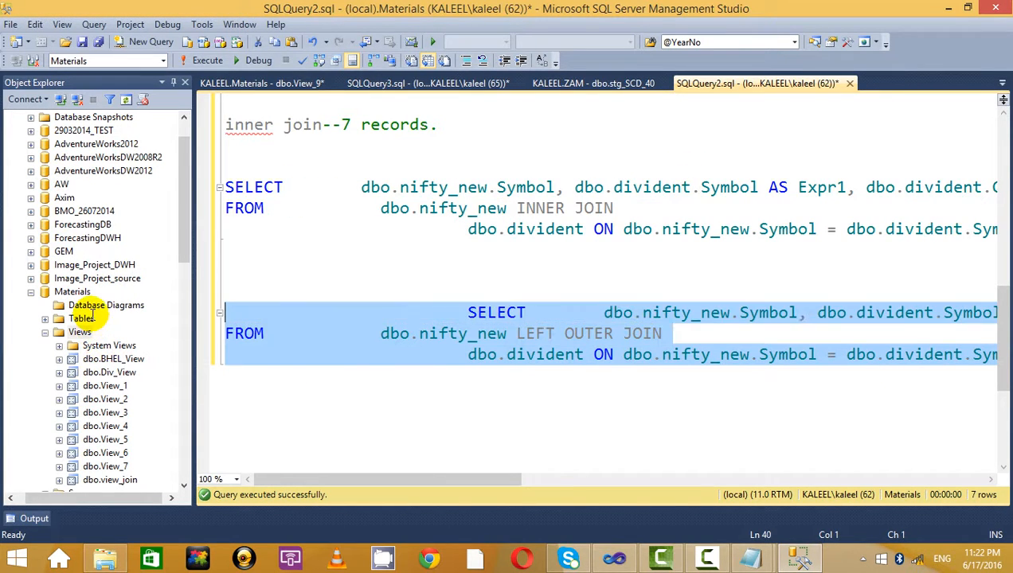
left_click(199, 62)
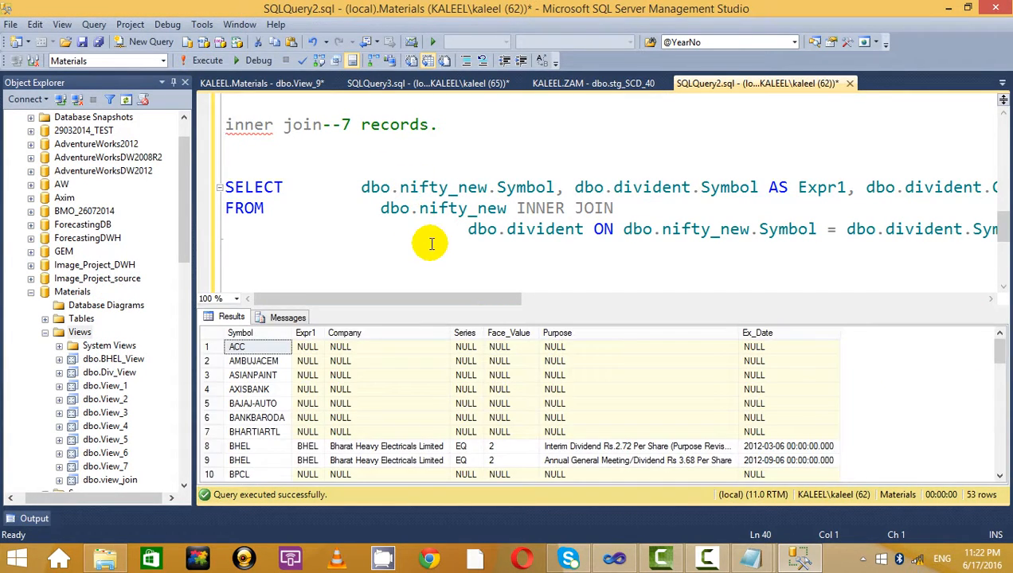
key("ctrl+r")
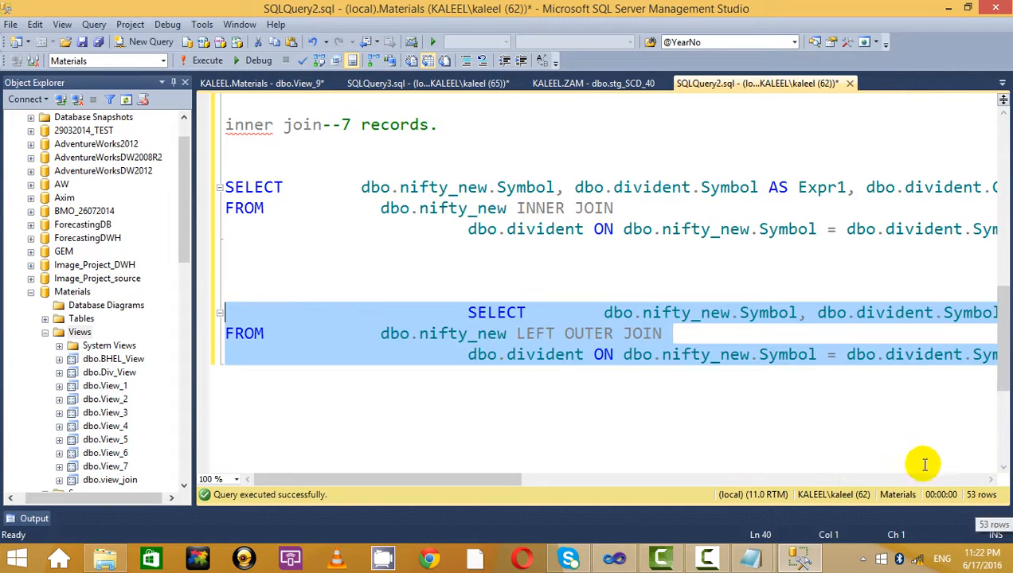
Break the left outer join's SELECT list so that each column, from nifty_new.Symbol through divident.Ex_Date, stands on its own line
left_click(816, 355)
key("Return")
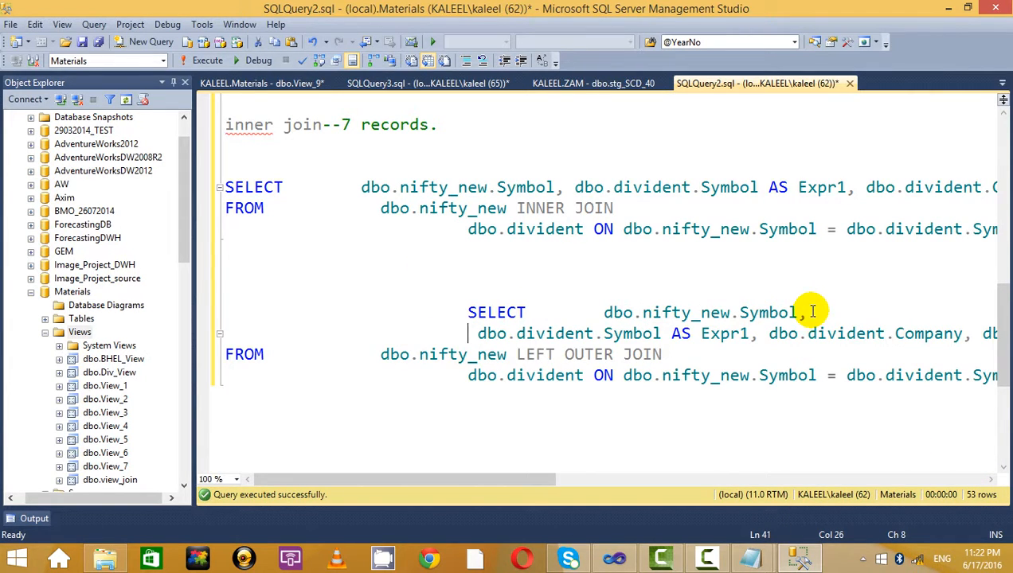
key("Return")
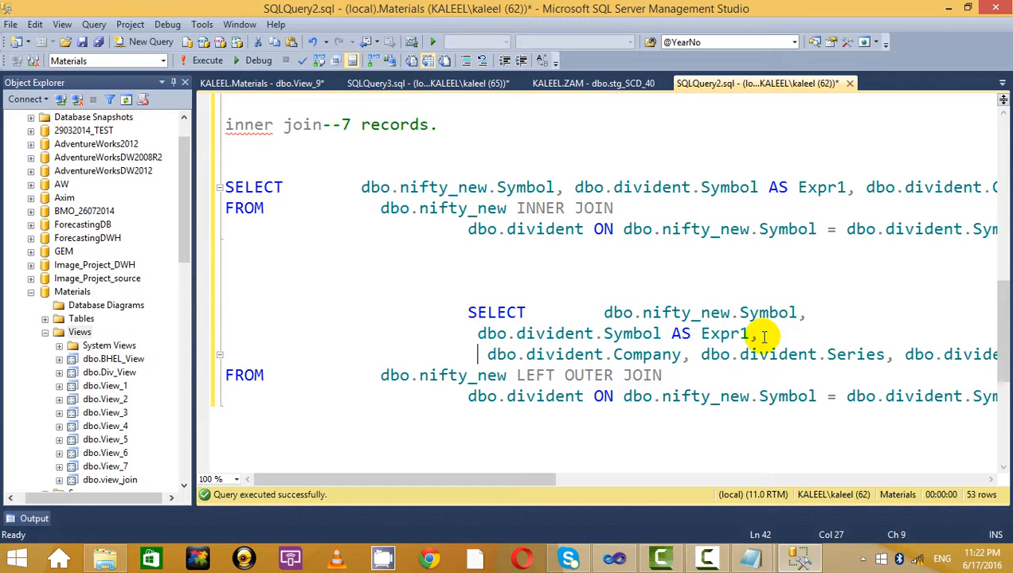
key("Return")
left_click(691, 377)
key("Return")
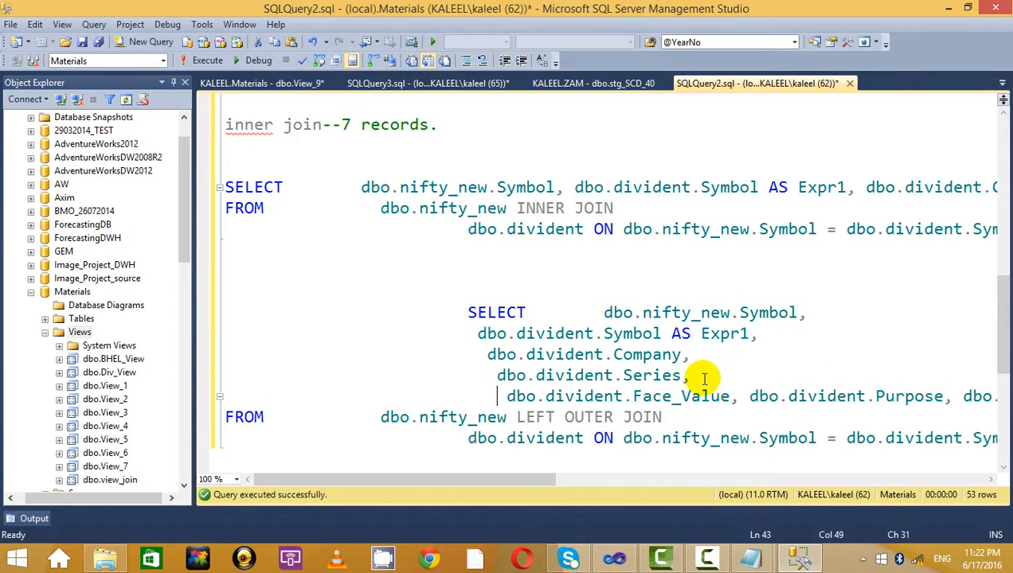
left_click(734, 397)
key("Return")
key("Return")
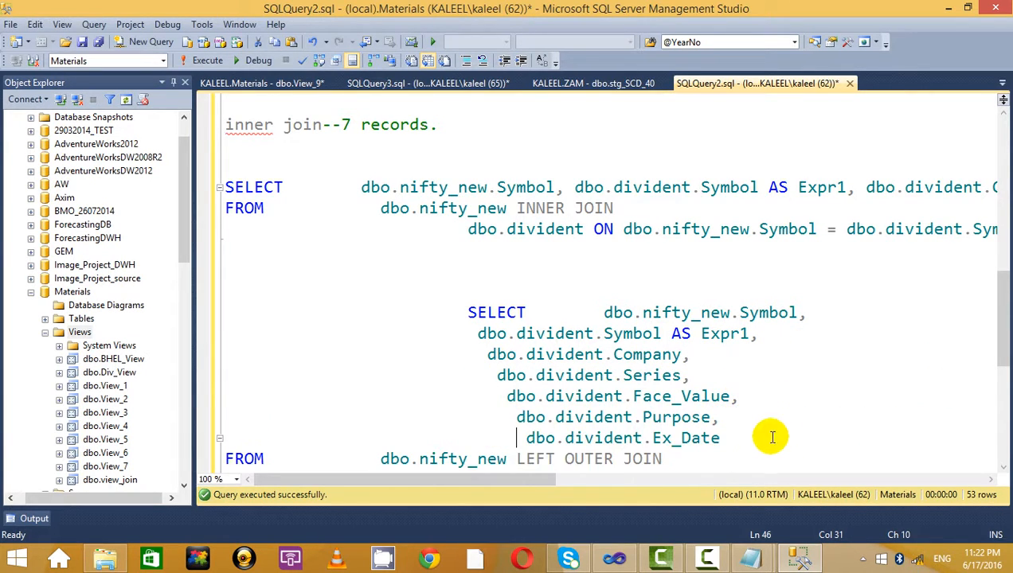
Remove the indentation before SELECT in the left outer join query and put its Symbol join condition on a separate line after ON
scroll(757, 429, "down", 4)
scroll(758, 422, "up", 1)
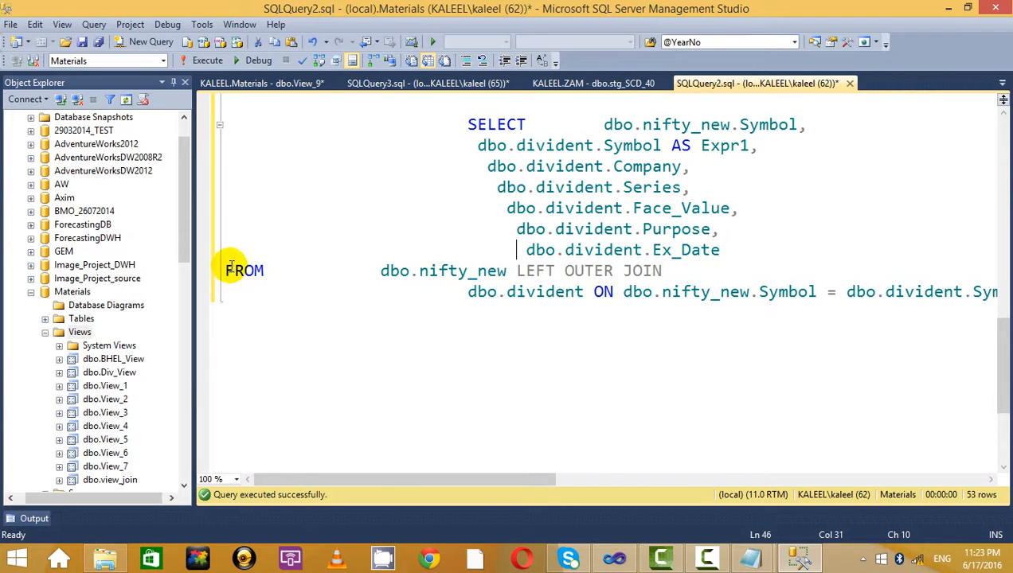
left_click_drag(463, 124, 228, 123)
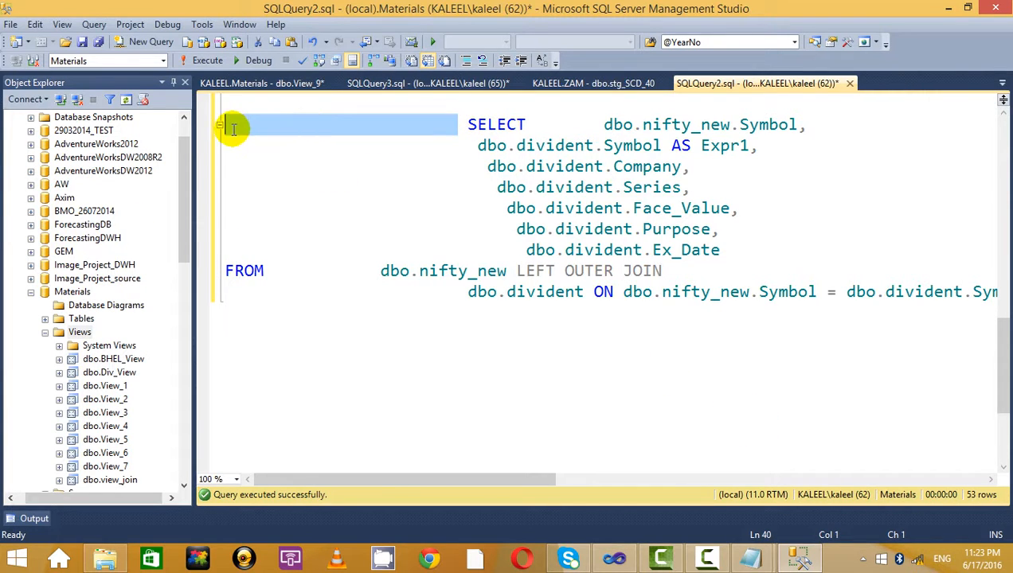
key("Return")
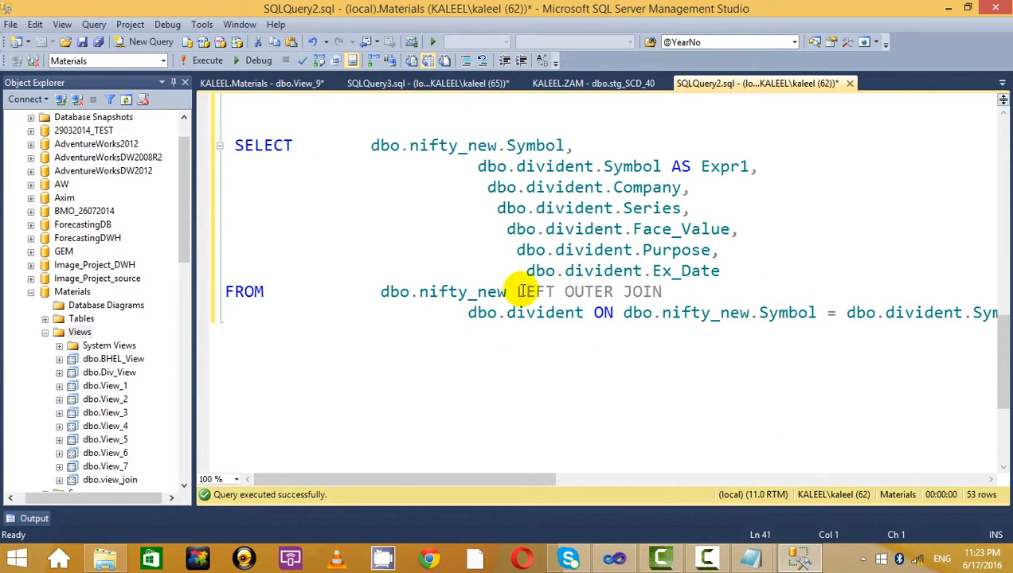
left_click(624, 313)
key("Return")
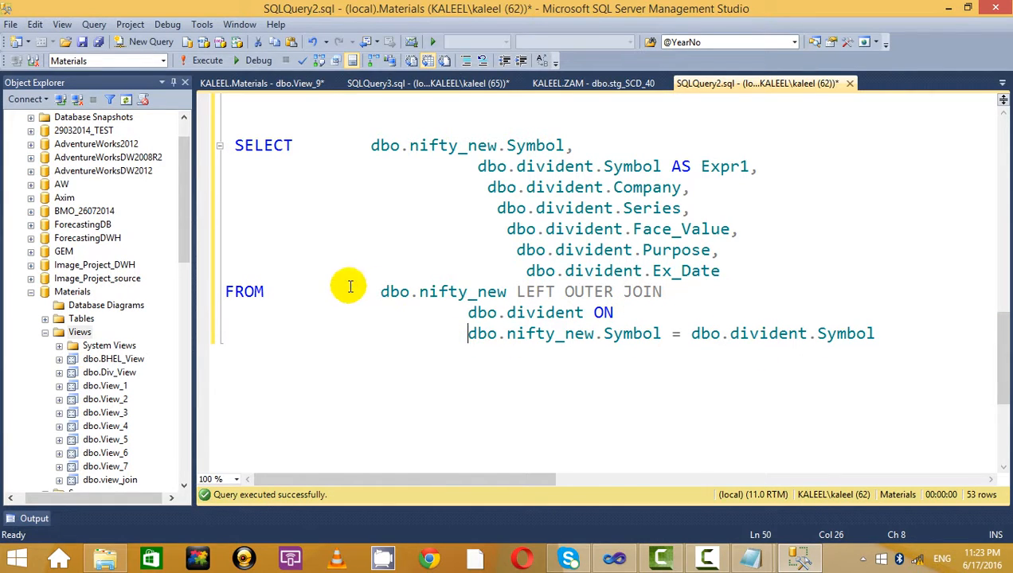
Remove the extra spaces after FROM and SELECT and align dbo.divident.Symbol AS Expr1 under the first selected column
left_click_drag(380, 291, 268, 292)
key("Delete")
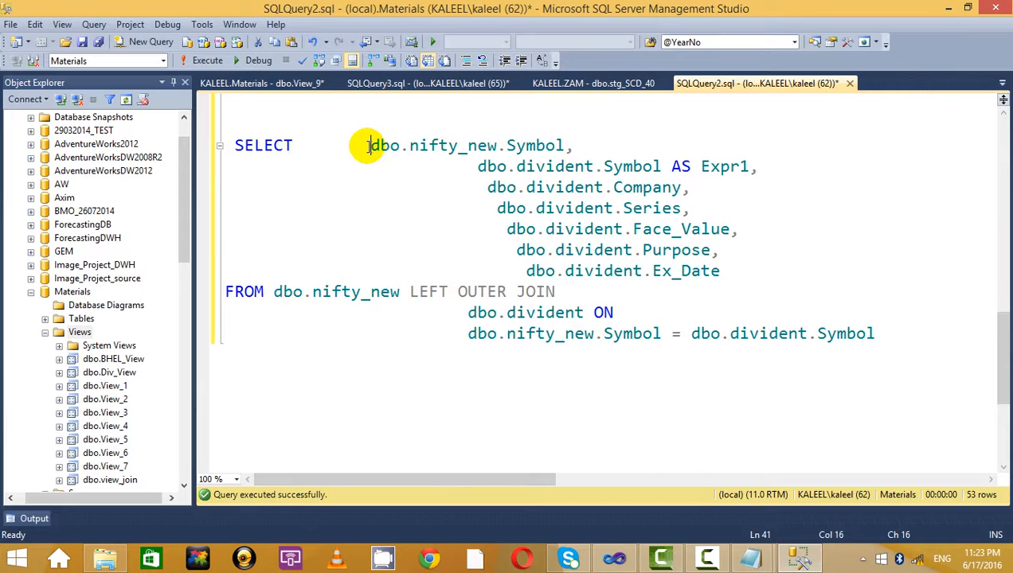
left_click_drag(369, 146, 303, 146)
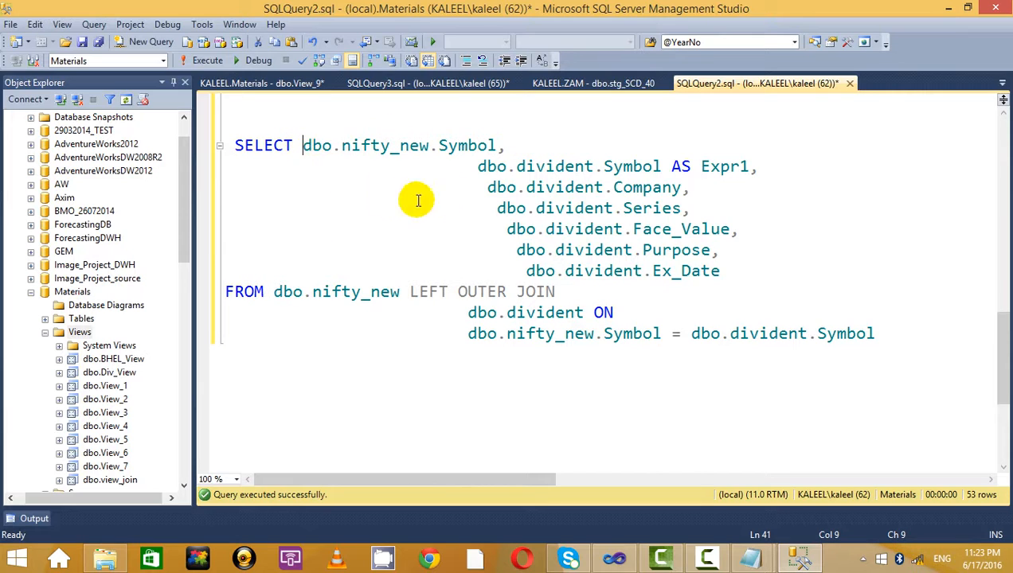
key("BackSpace")
key("BackSpace")
key("BackSpace")
key("BackSpace")
key("BackSpace")
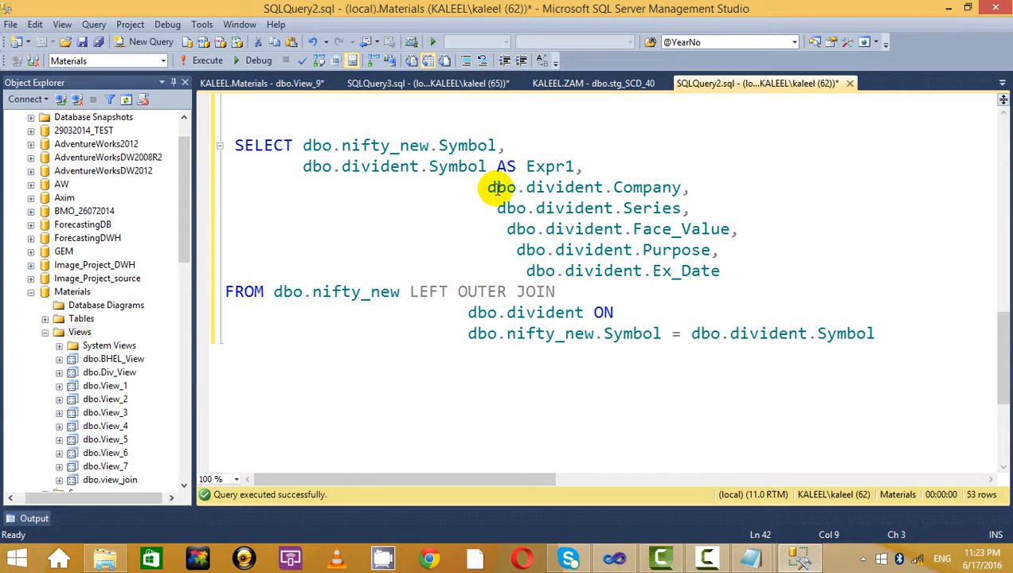
Align the Company, Series, Face_Value, Purpose and Ex_Date columns with the selected columns above them
left_click_drag(487, 188, 321, 190)
key("BackSpace")
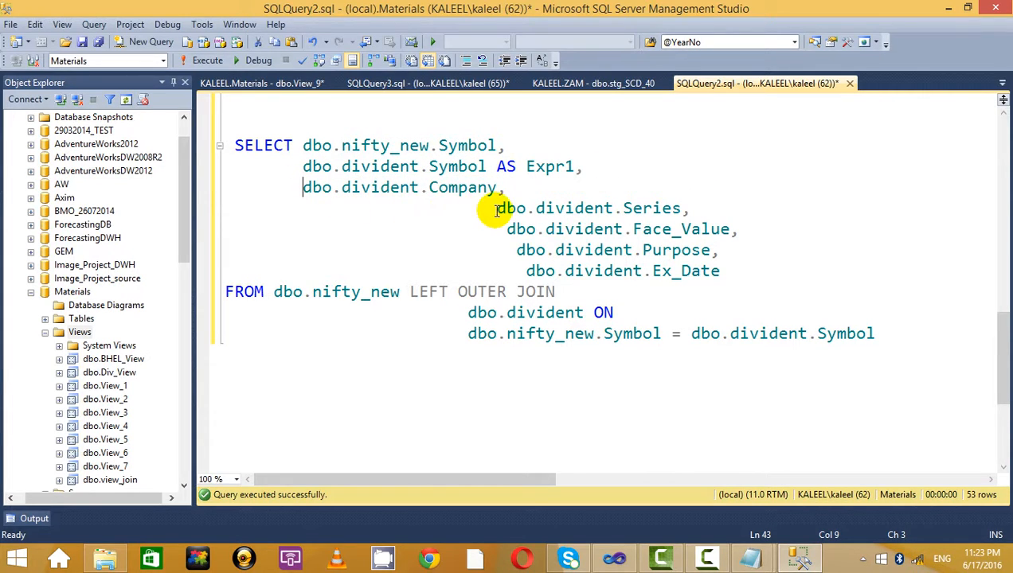
left_click_drag(495, 209, 305, 208)
key("BackSpace")
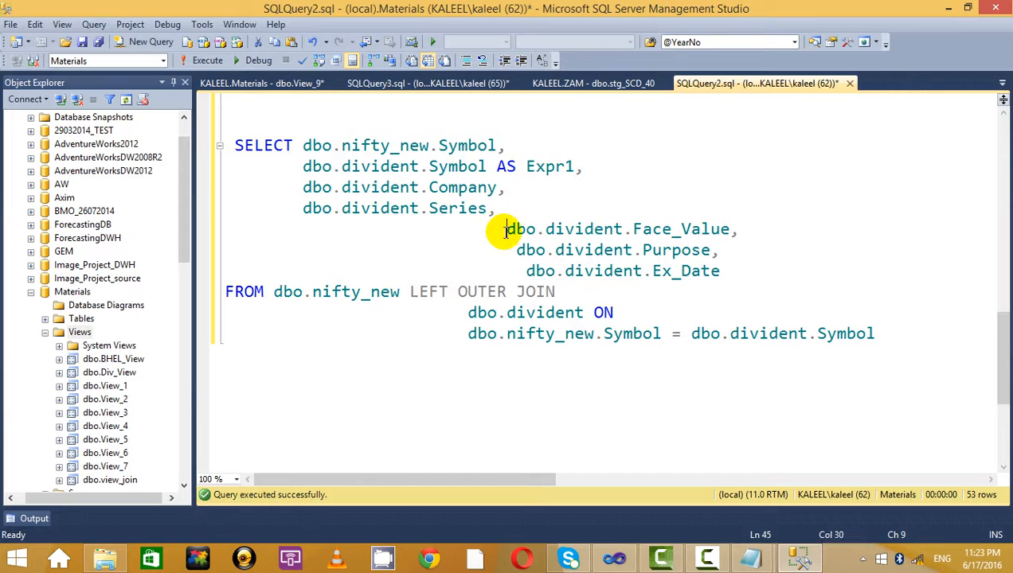
left_click_drag(504, 230, 331, 232)
key("BackSpace")
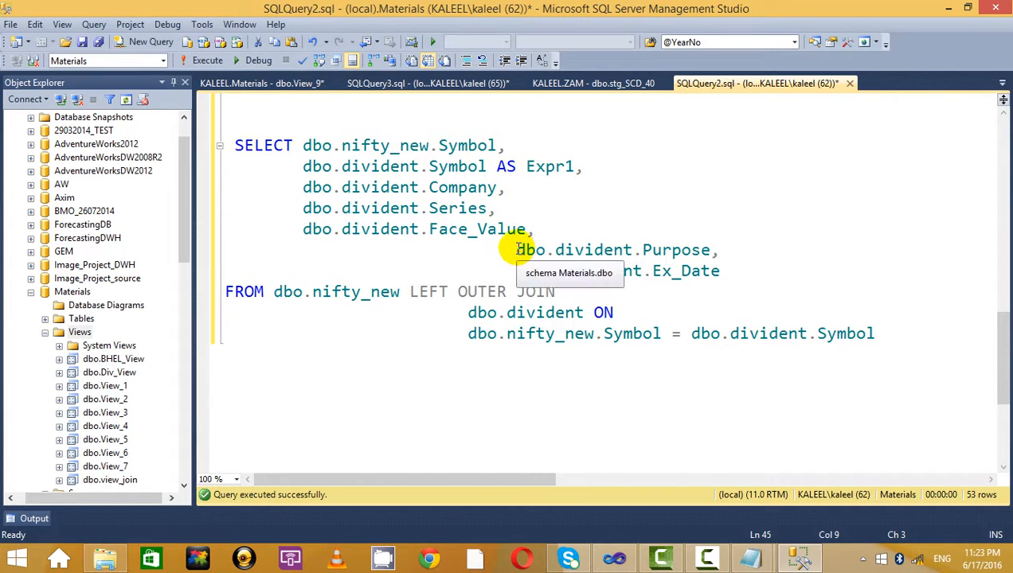
left_click_drag(517, 250, 314, 251)
key("BackSpace")
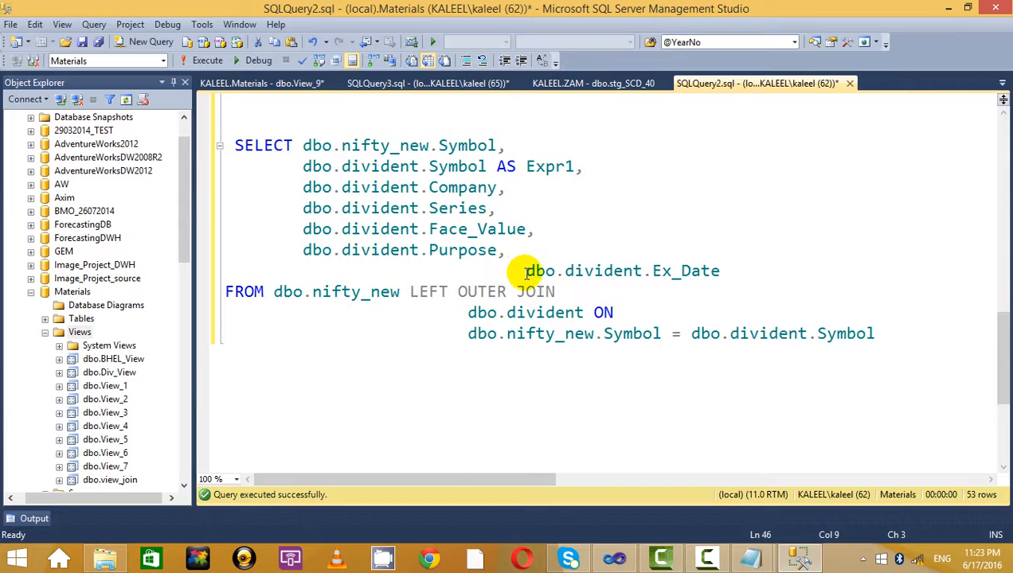
left_click_drag(526, 272, 315, 272)
key("BackSpace")
Align the dbo.divident ON line and the Symbol join condition with the column list of the left outer join query
left_click_drag(468, 312, 312, 313)
left_click(344, 313)
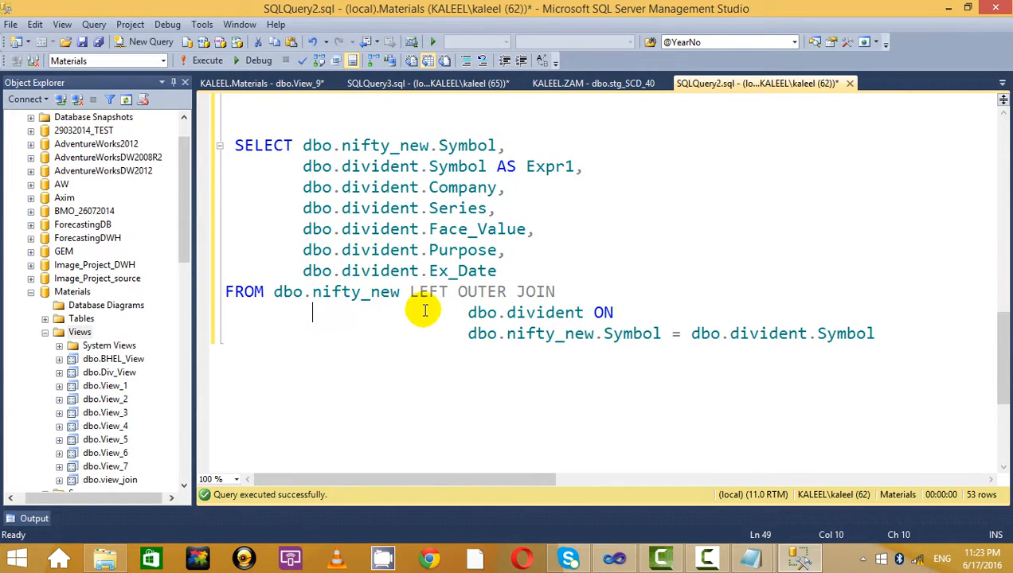
left_click_drag(468, 313, 305, 315)
key("BackSpace")
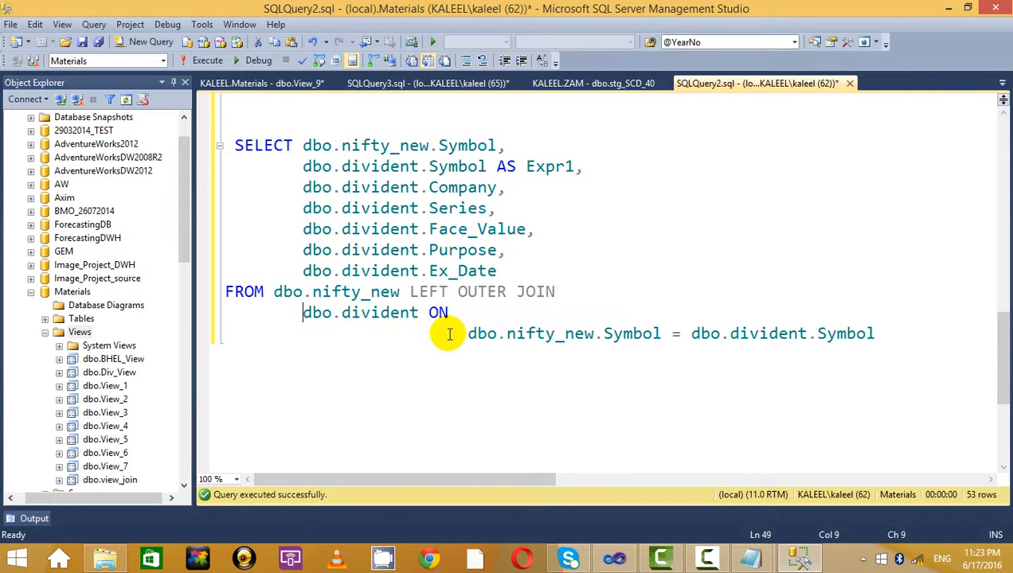
left_click_drag(470, 335, 311, 336)
key("BackSpace")
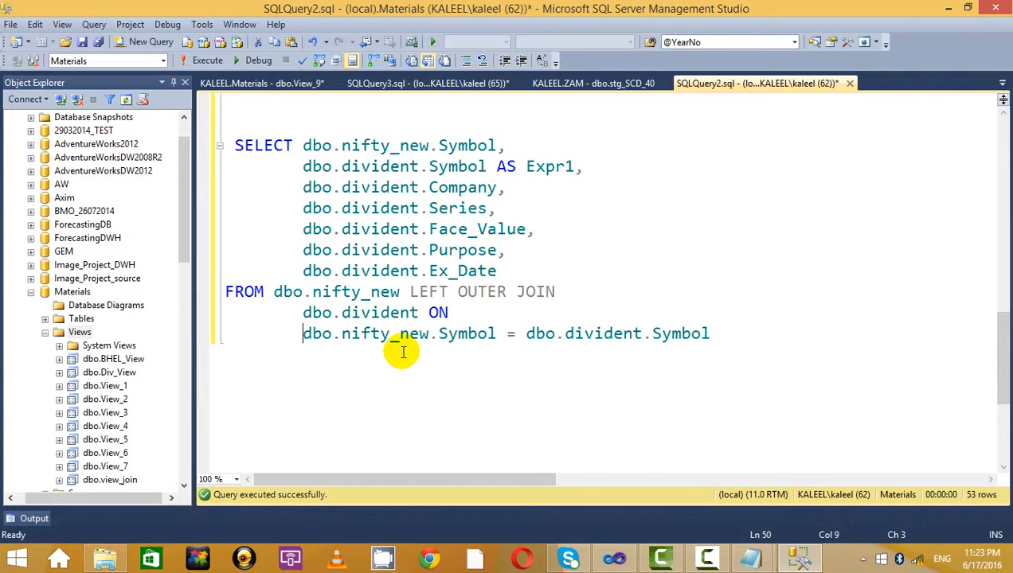
Return to the View_9 query design and review the left outer join between nifty_new and divident
key("alt+Tab")
key("alt+Tab")
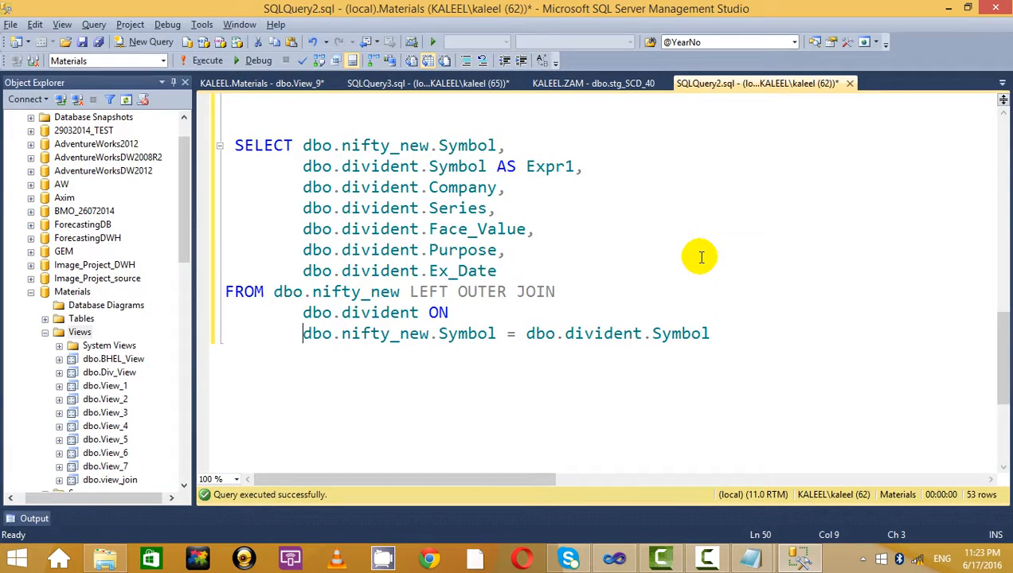
key("alt+Tab")
key("alt+Tab")
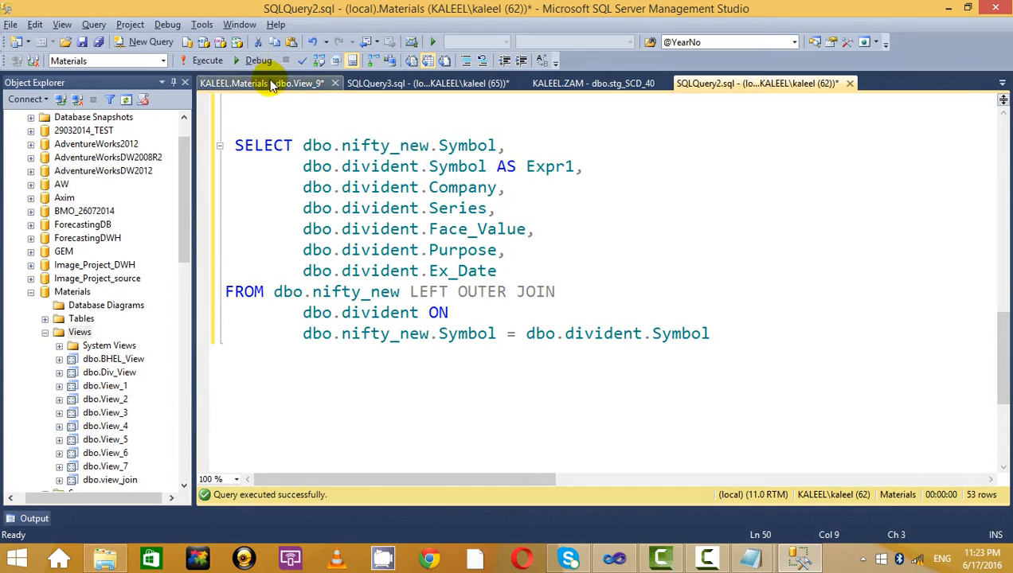
left_click(260, 83)
left_click(456, 193)
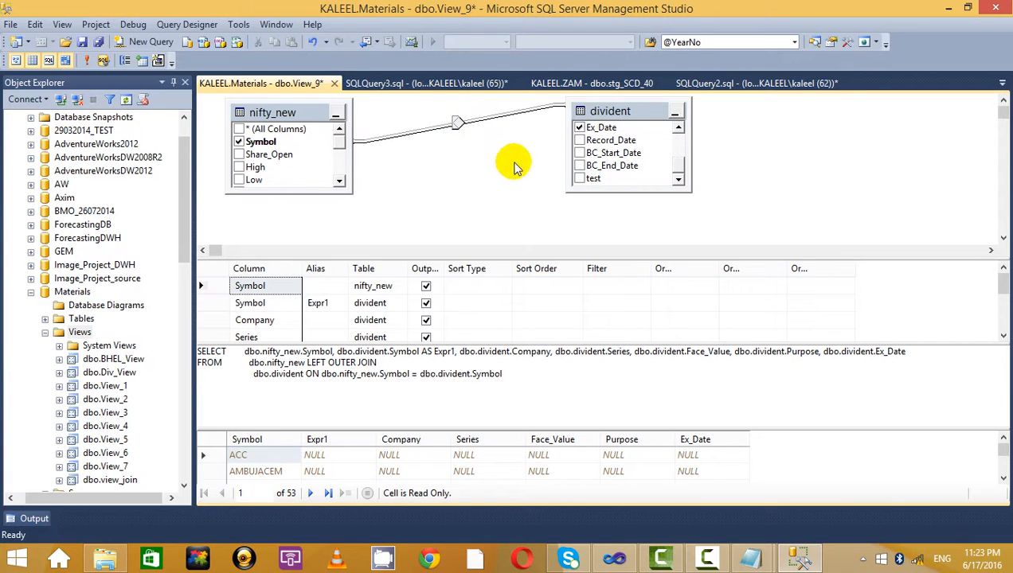
Switch to Visual Studio, set the Merge Join transformation's join type to Left outer join, and return to View_9 in SQL Server Management Studio
key("alt+Tab")
scroll(589, 334, "up", 1)
scroll(589, 334, "down", 1)
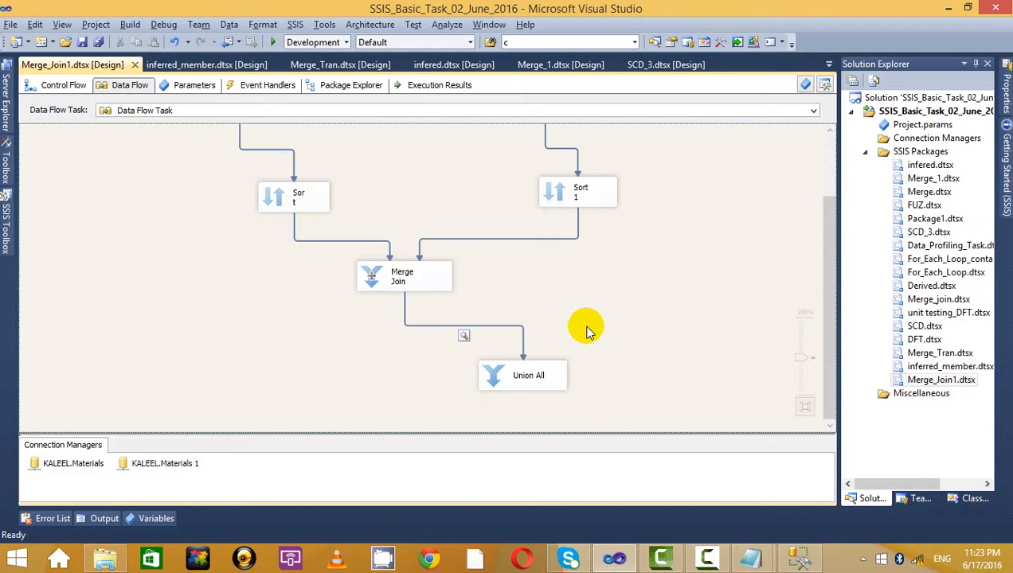
right_click(390, 274)
left_click(502, 281)
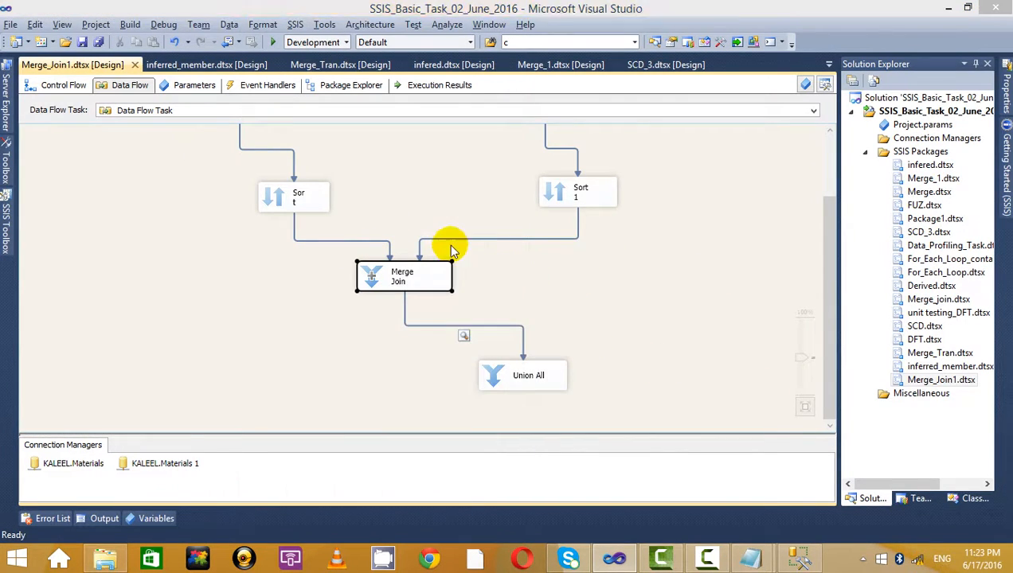
left_click(481, 95)
left_click(458, 121)
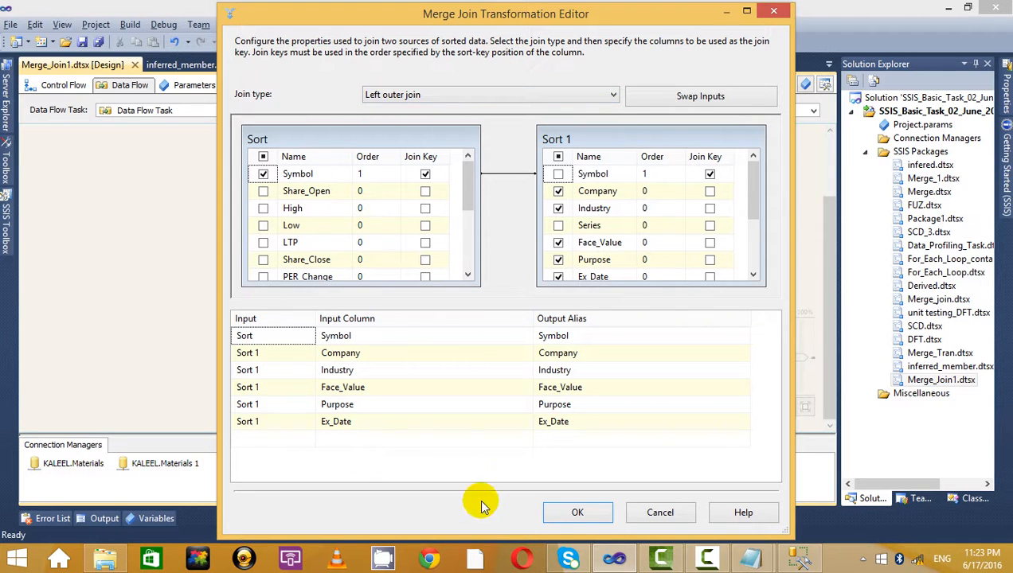
left_click(556, 519)
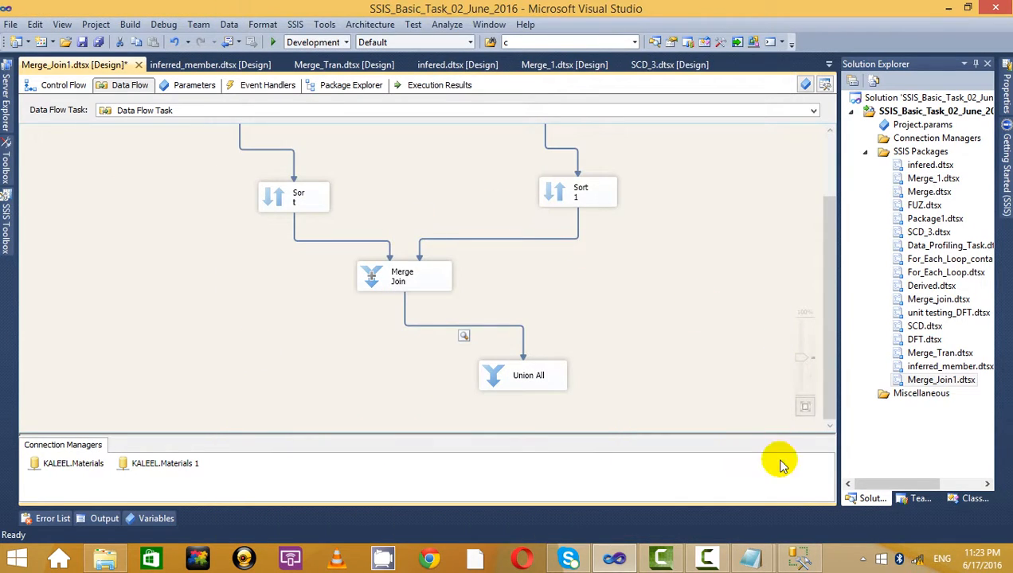
left_click(802, 555)
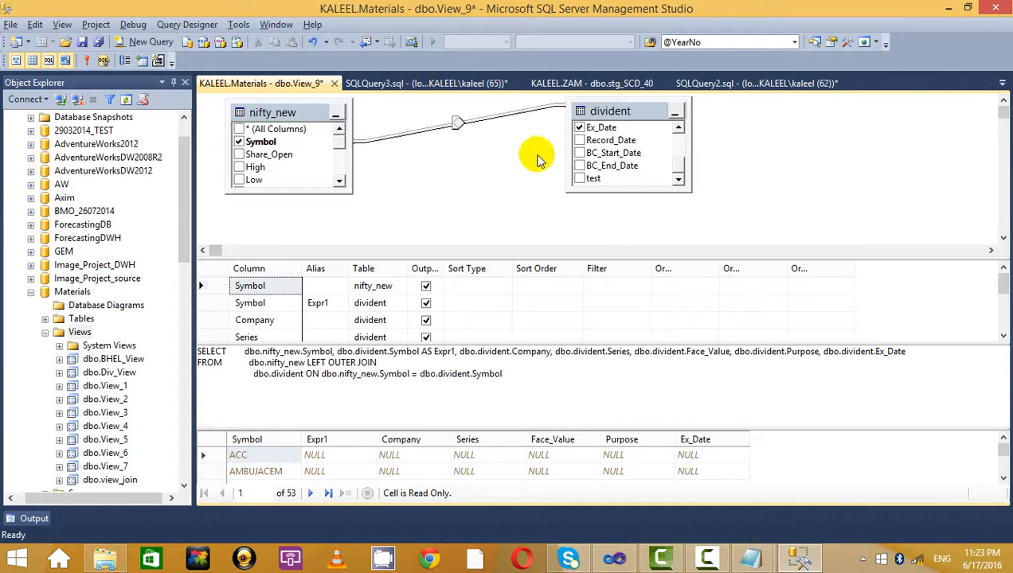
Run only the left outer join query of nifty_new and divident in SQLQuery2.sql
left_click(454, 84)
left_click(593, 83)
left_click(716, 83)
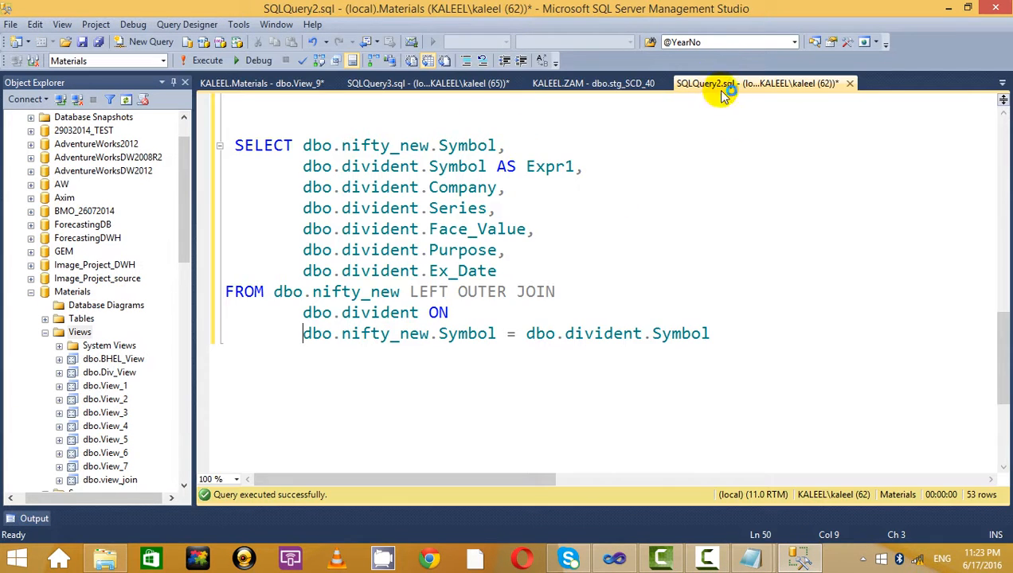
left_click_drag(738, 336, 214, 153)
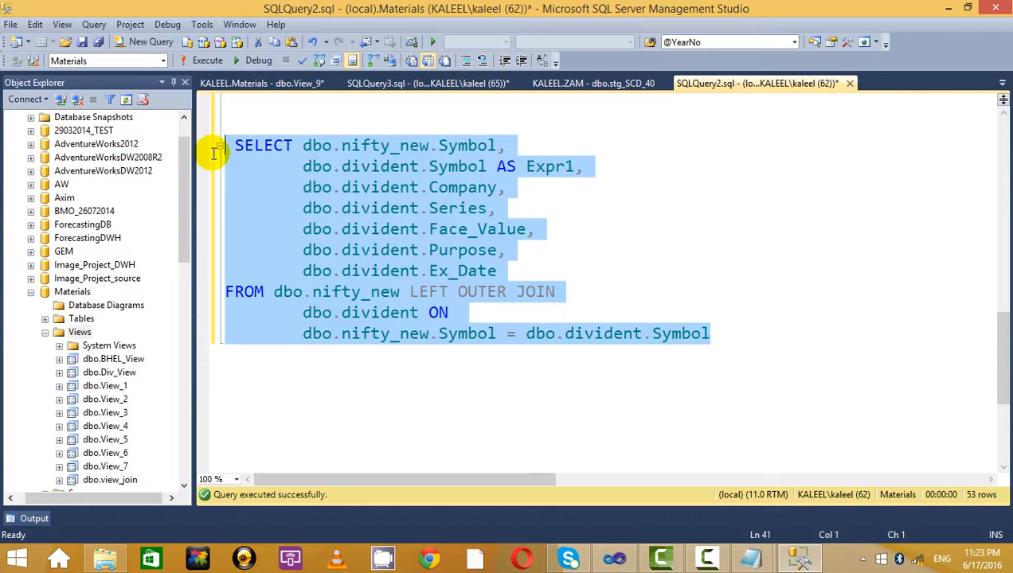
left_click(209, 64)
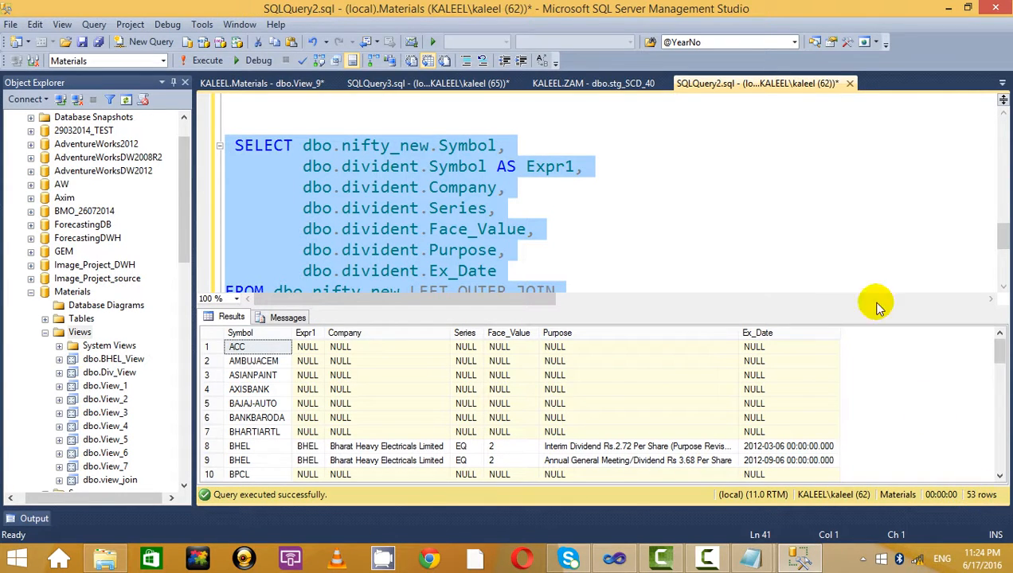
key("alt+Tab")
key("alt+Tab")
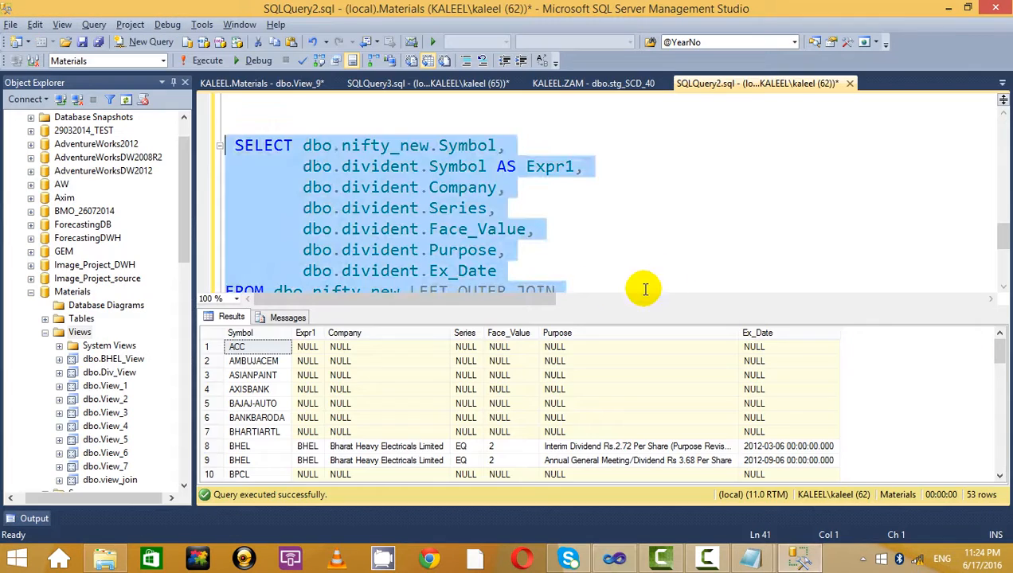
key("alt")
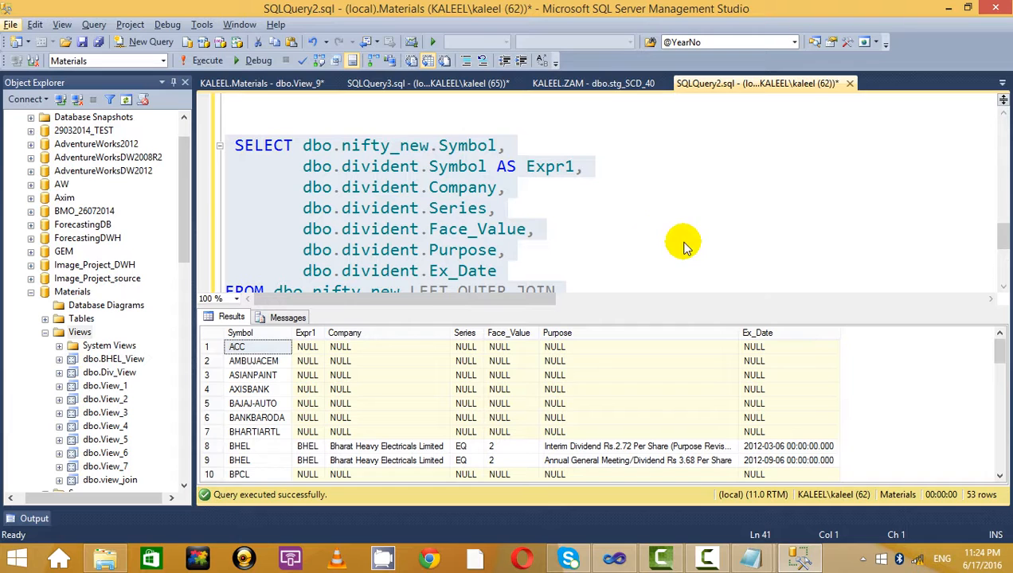
Copy the "inner join--7 records." label to the line directly above the left outer join query
left_click(616, 243)
scroll(633, 255, "up", 7)
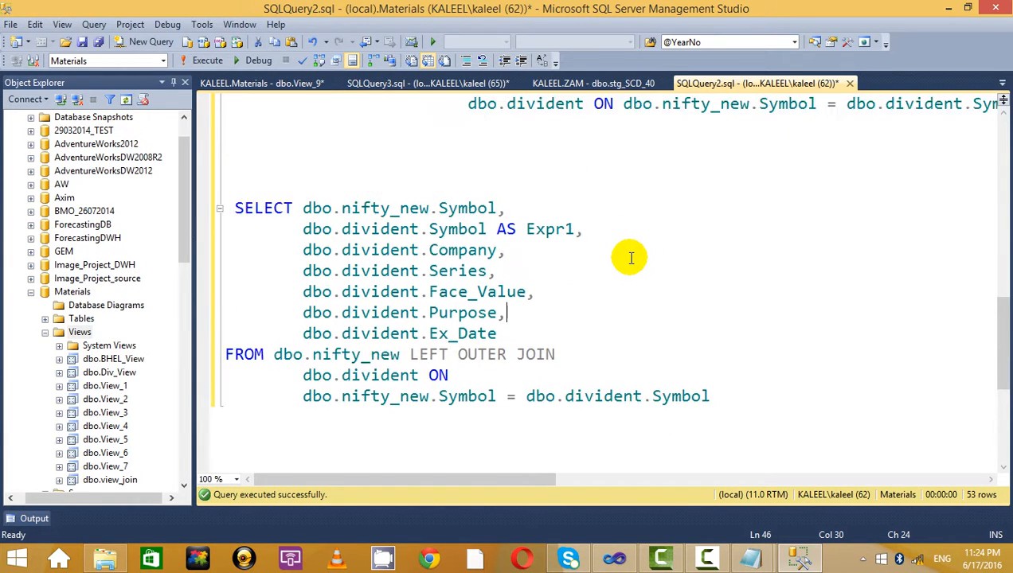
scroll(446, 239, "down", 2)
left_click_drag(468, 192, 194, 189)
key("ctrl+c")
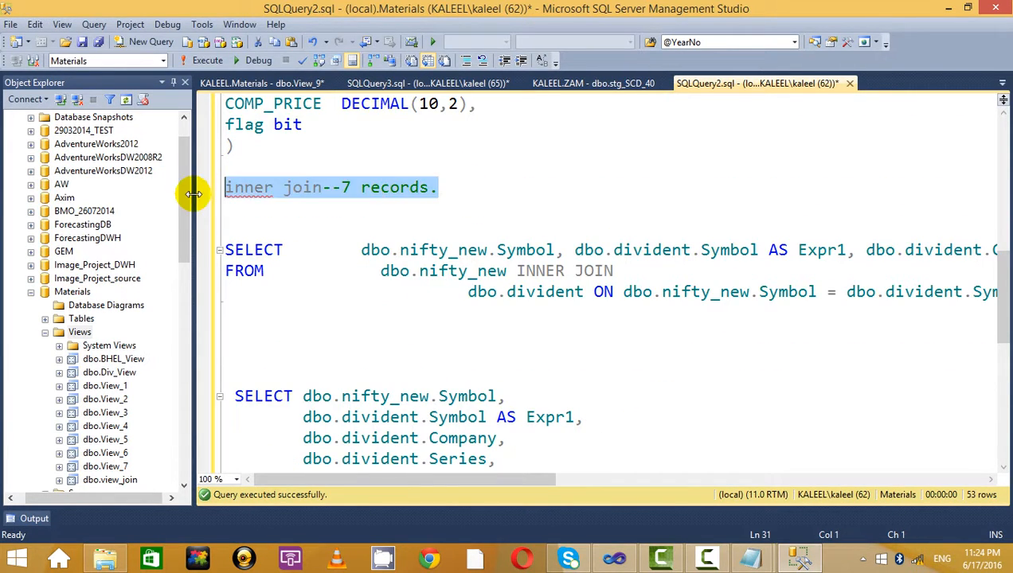
scroll(323, 226, "down", 3)
left_click(333, 195)
key("ctrl+v")
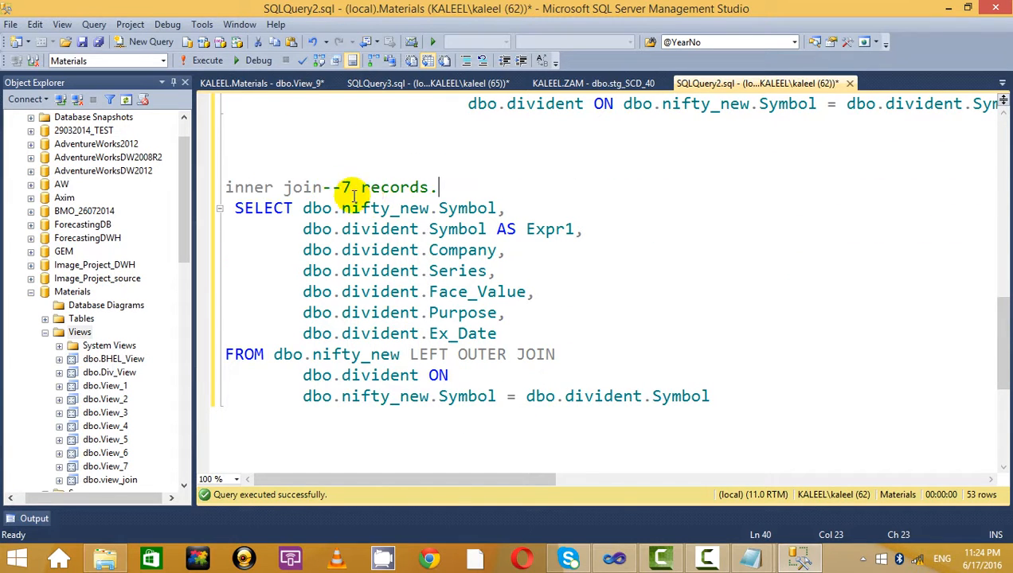
Change the copied label to "Left join--53 records." and add a blank line between it and the SELECT statement
left_click_drag(276, 189, 203, 192)
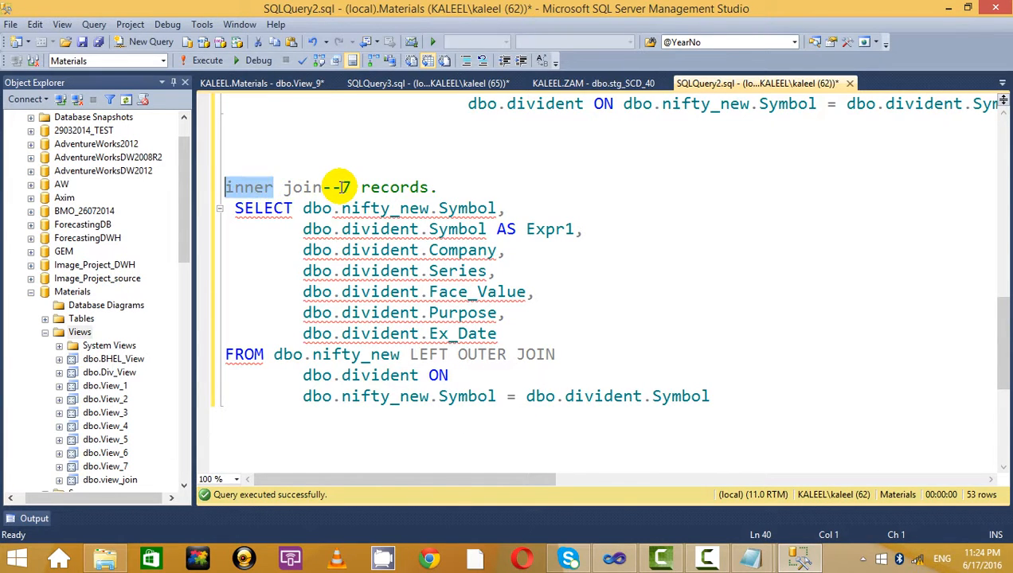
key("Delete")
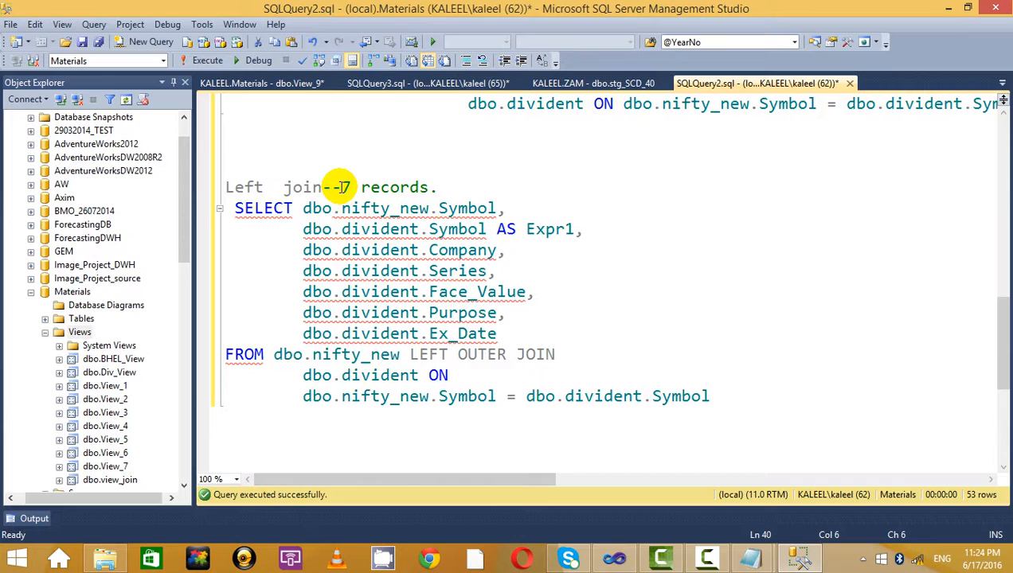
key("Return")
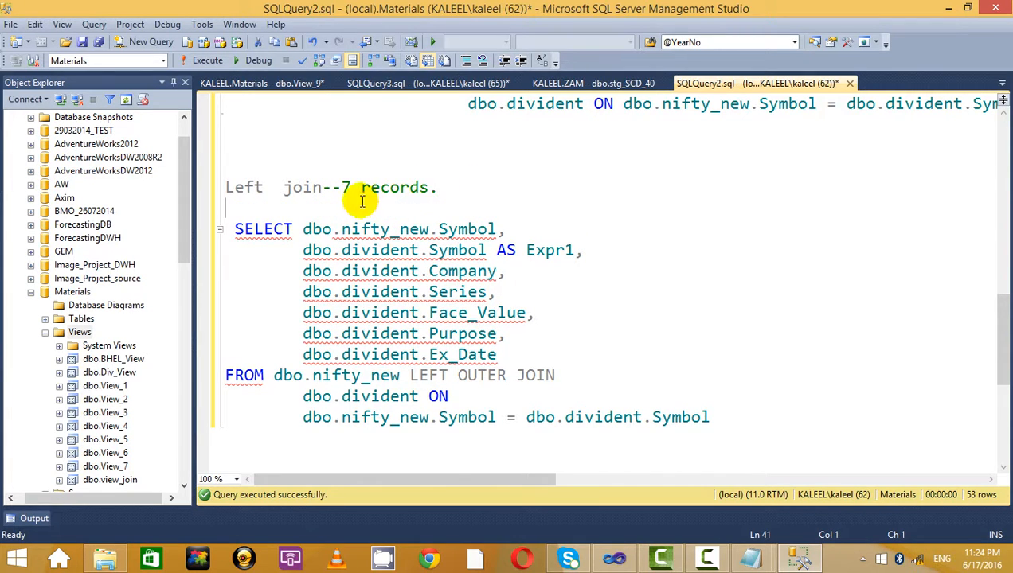
key("BackSpace")
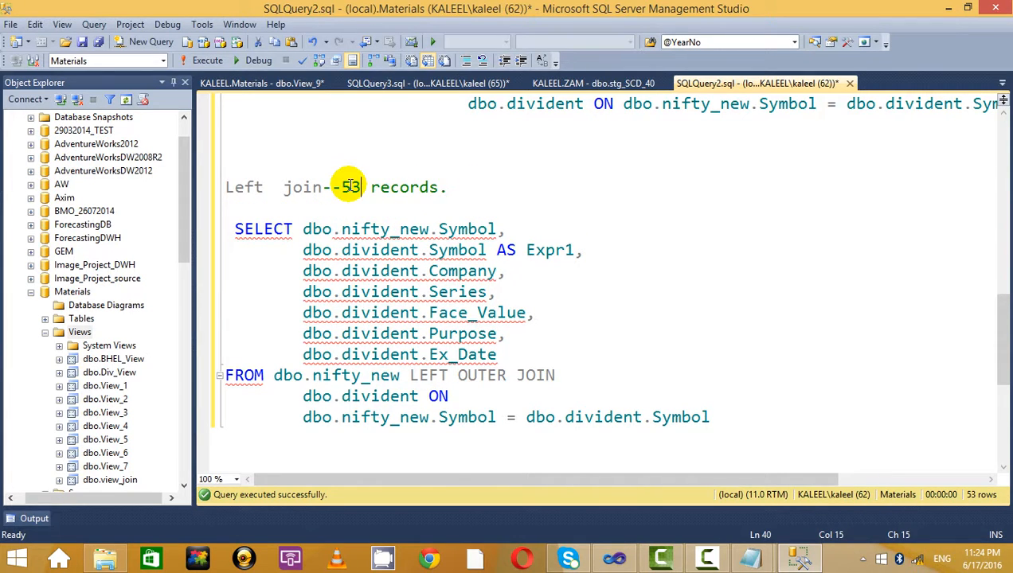
Switch to Visual Studio, run the Merge_Join1.dtsx package, and review the Merge Join output in a maximized data viewer before closing it
key("alt+Tab")
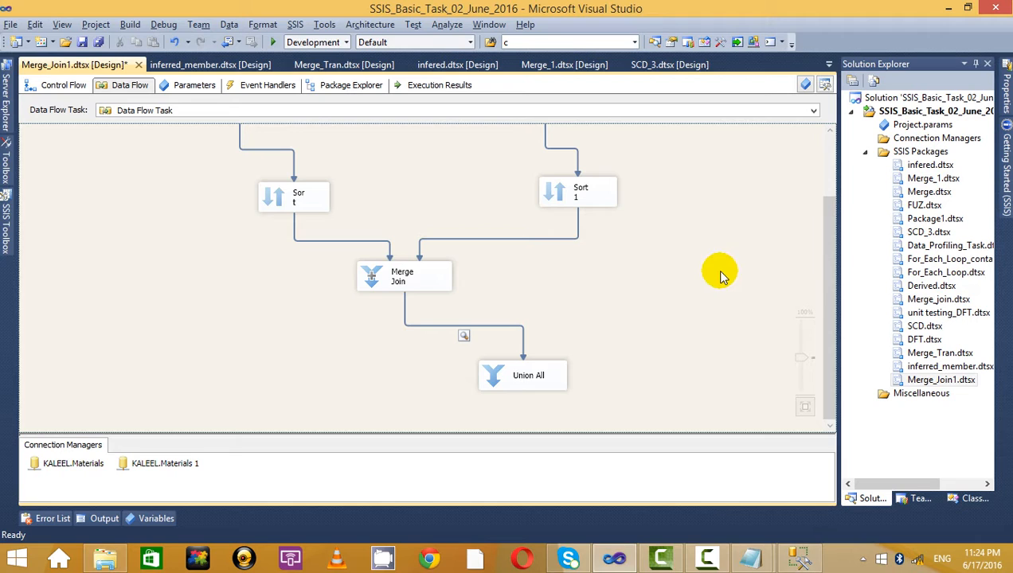
left_click(272, 41)
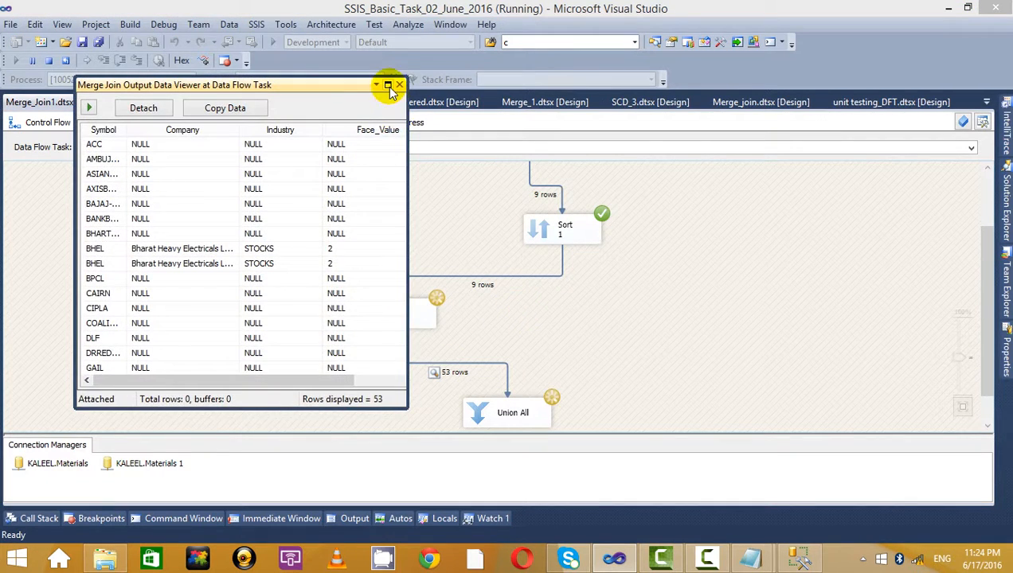
left_click(388, 86)
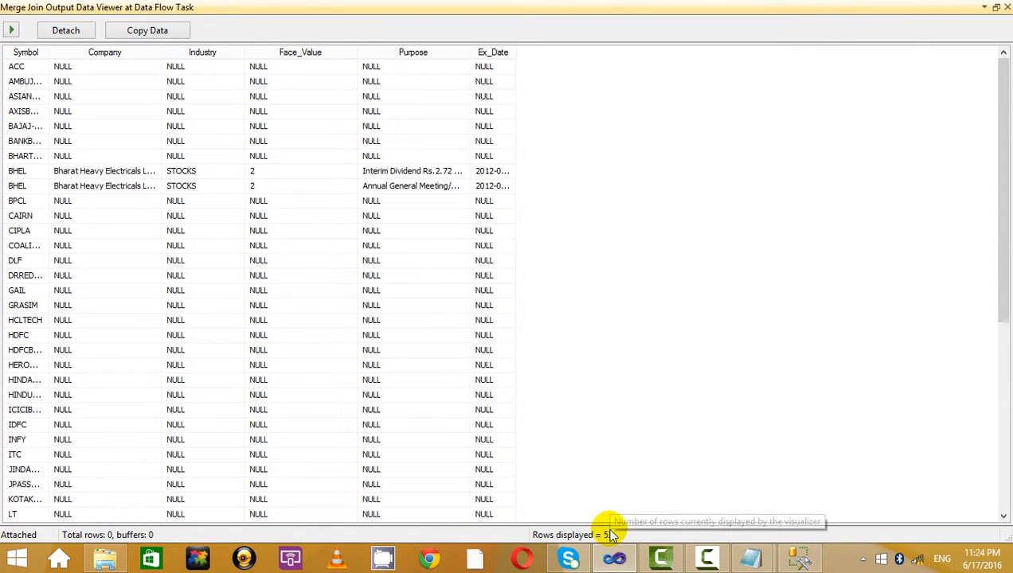
left_click(1001, 6)
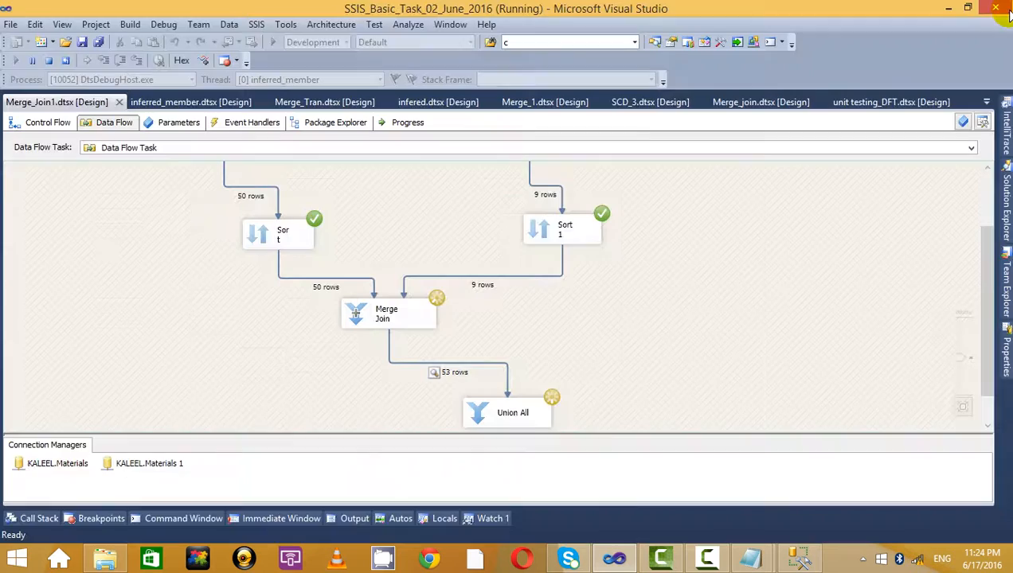
left_click(535, 231)
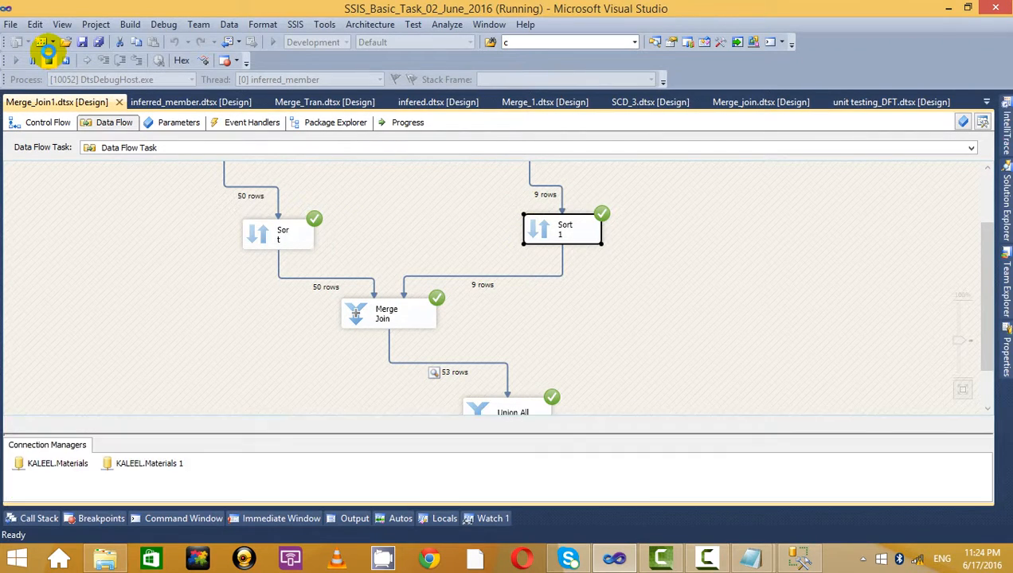
Switch to SQL Server Management Studio and copy the "Left join--53 records." label below the left outer join query
key("alt+Tab")
key("Down")
key("Down")
scroll(628, 295, "down", 1)
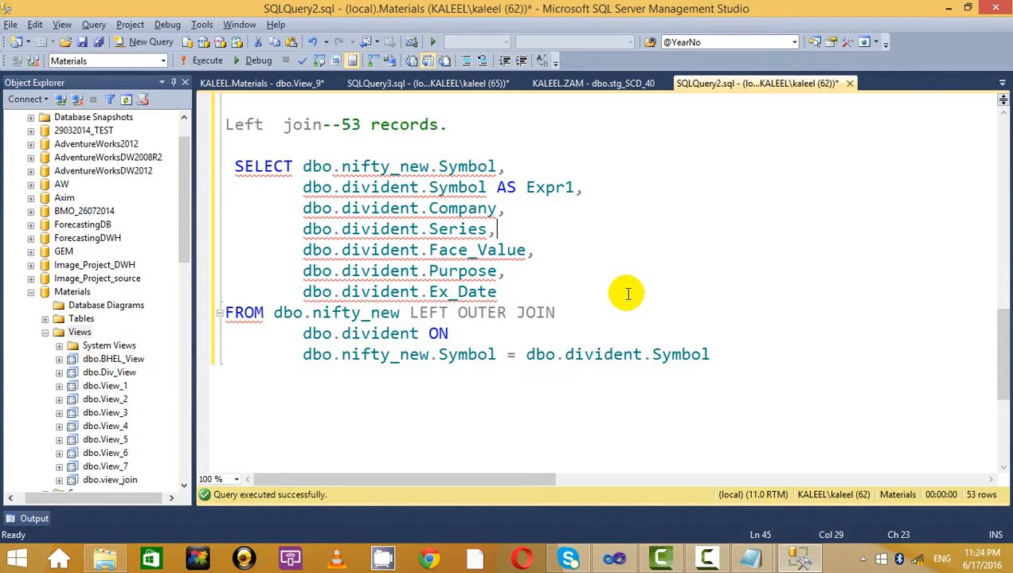
scroll(627, 296, "up", 1)
scroll(637, 346, "up", 2)
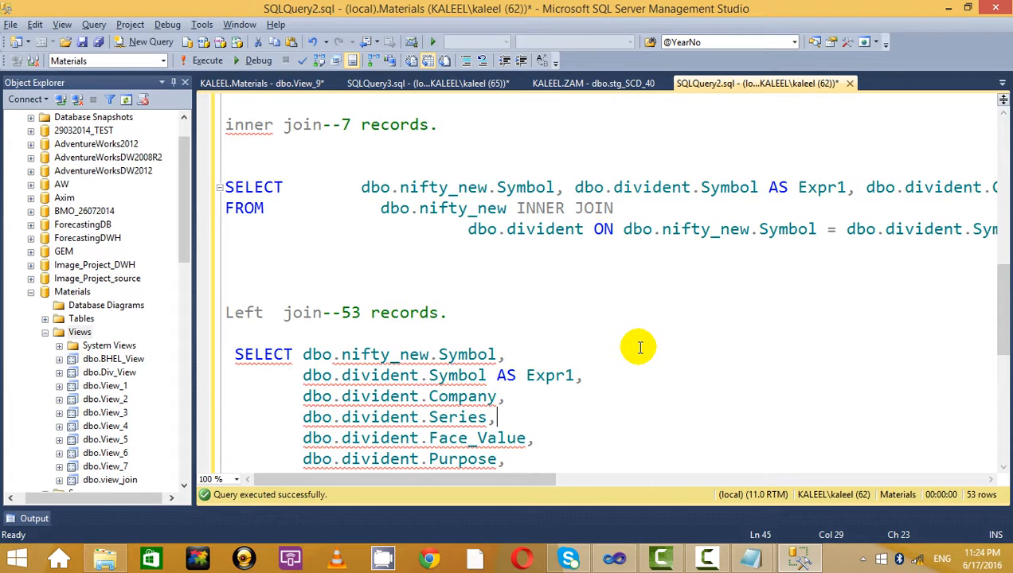
left_click(481, 319)
left_click_drag(481, 318, 210, 311)
scroll(399, 425, "down", 5)
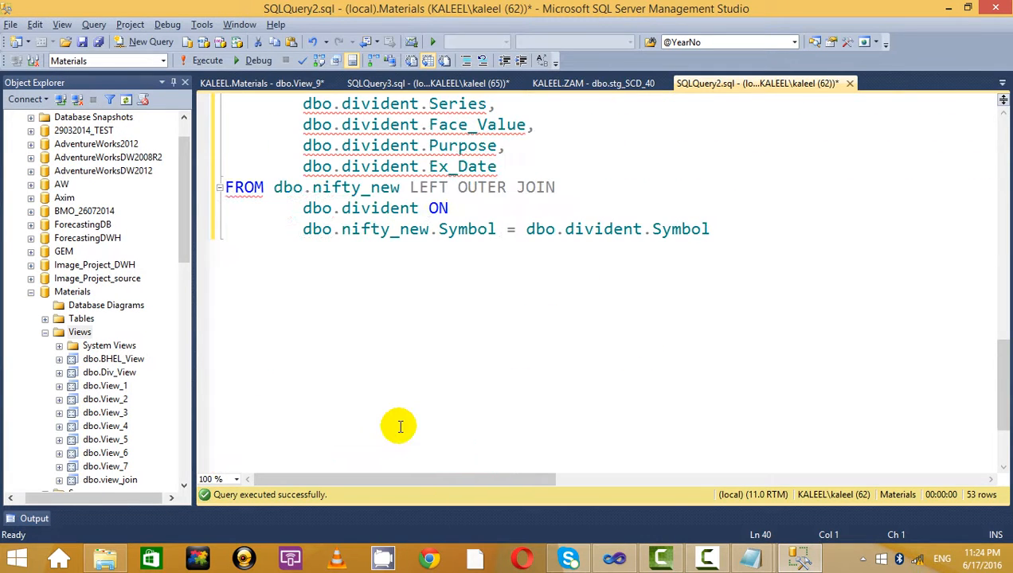
left_click(730, 244)
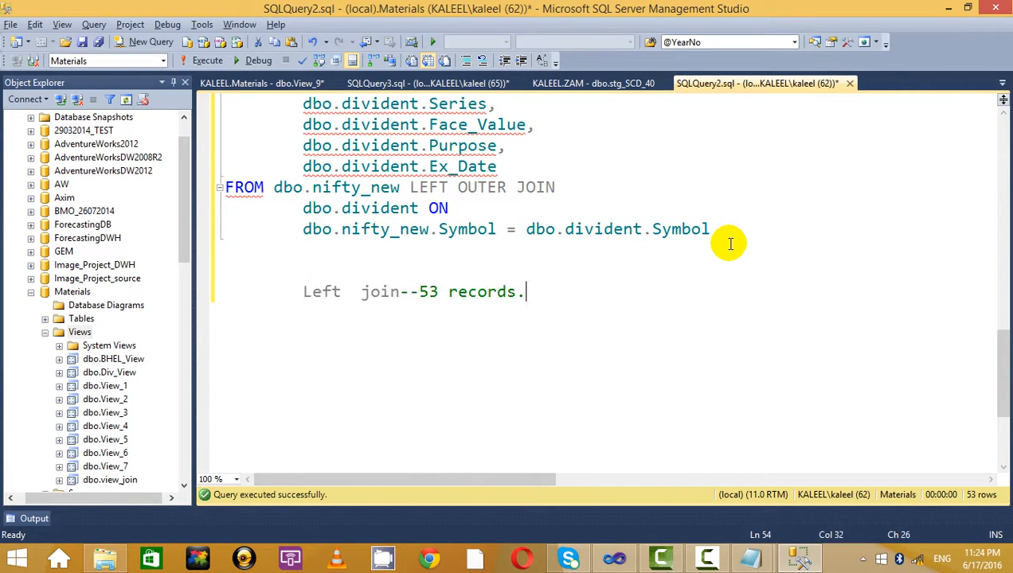
Change the copied label's join name to "right join" and align the label with the start of the line
left_click_drag(339, 291, 226, 291)
key("BackSpace")
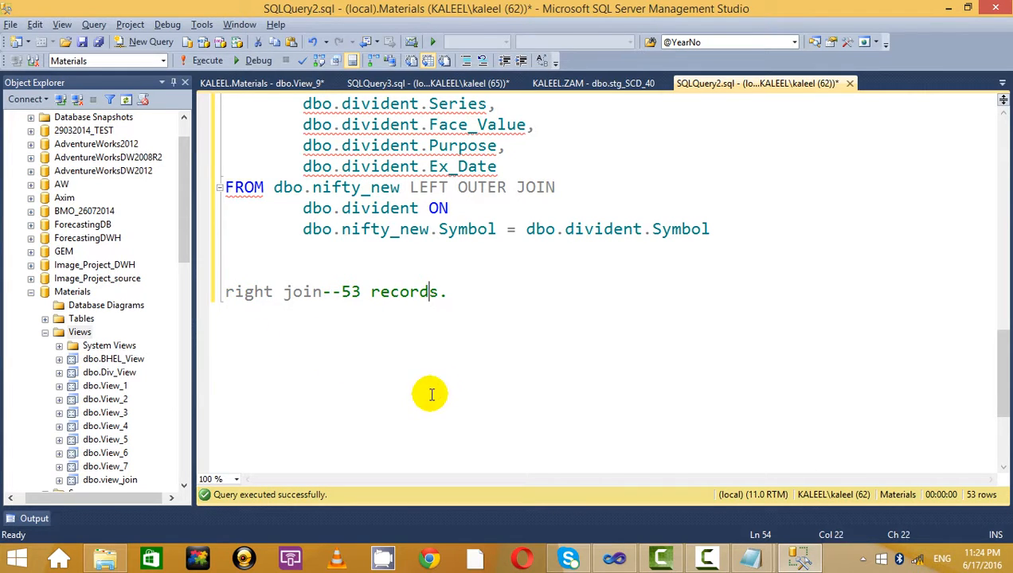
key("alt+Tab")
key("alt+Tab")
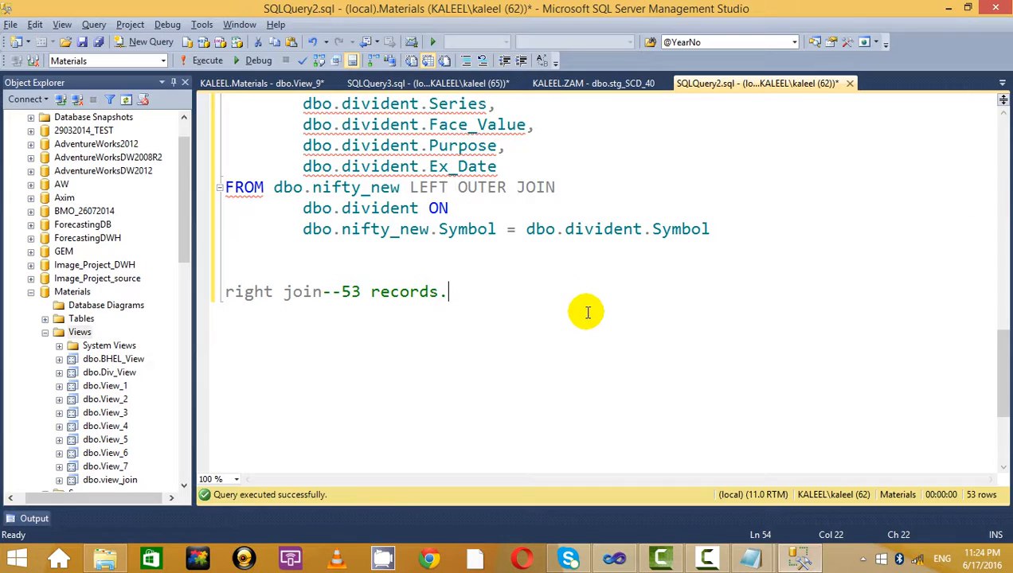
Change the View_9 join to a right outer join that keeps all rows from divident, and execute the query
left_click(262, 83)
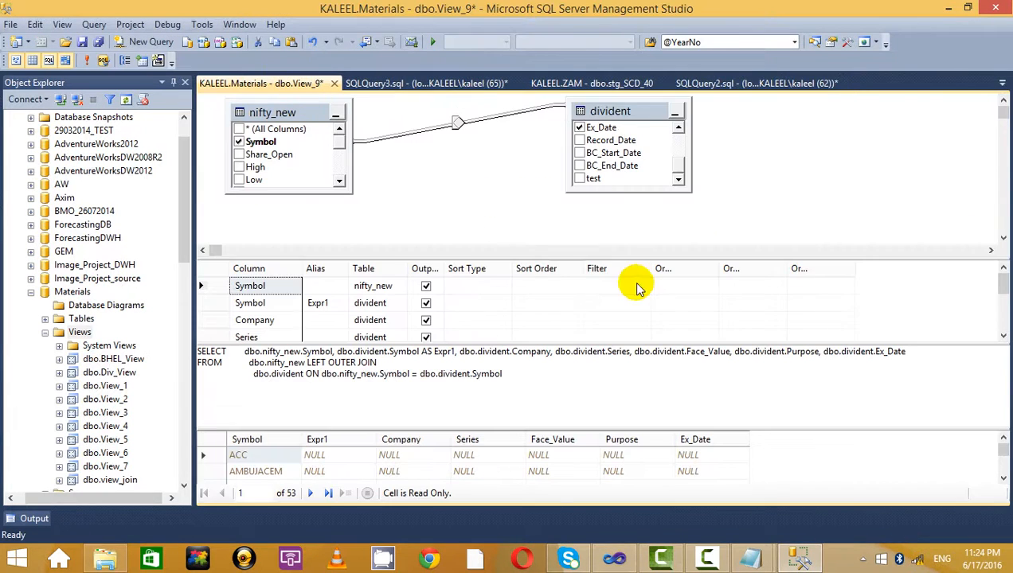
right_click(458, 124)
left_click(482, 153)
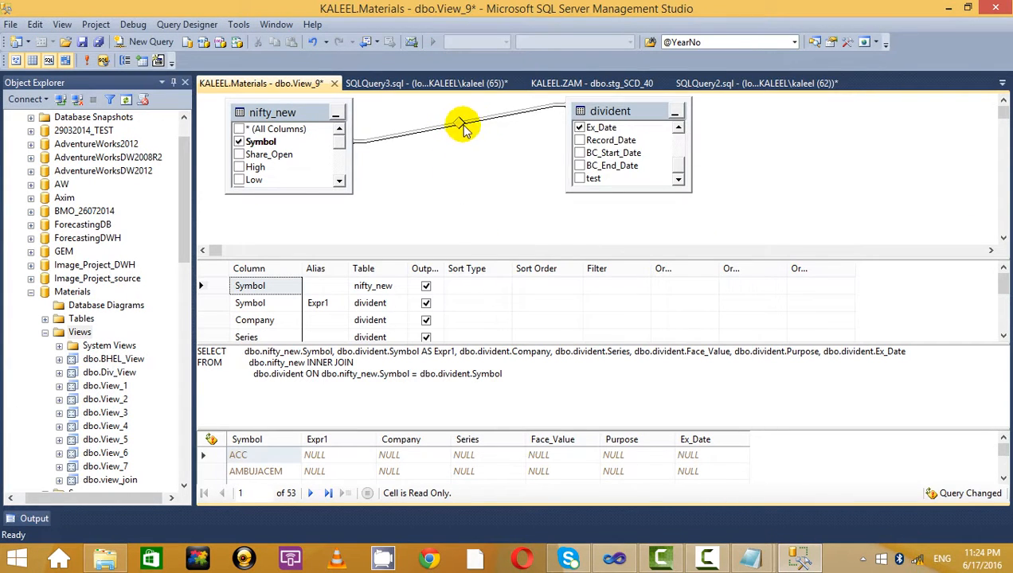
right_click(462, 126)
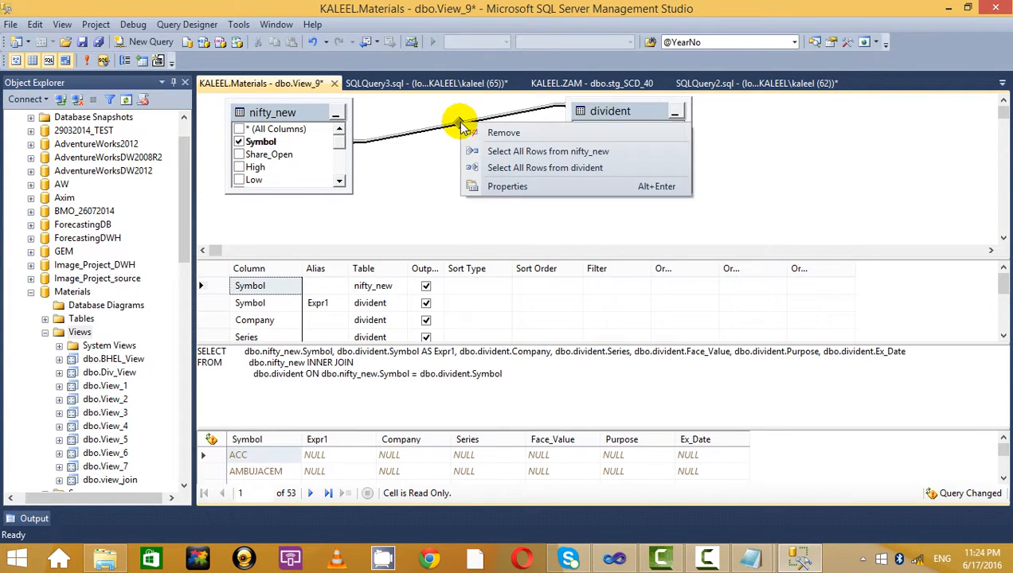
left_click(492, 167)
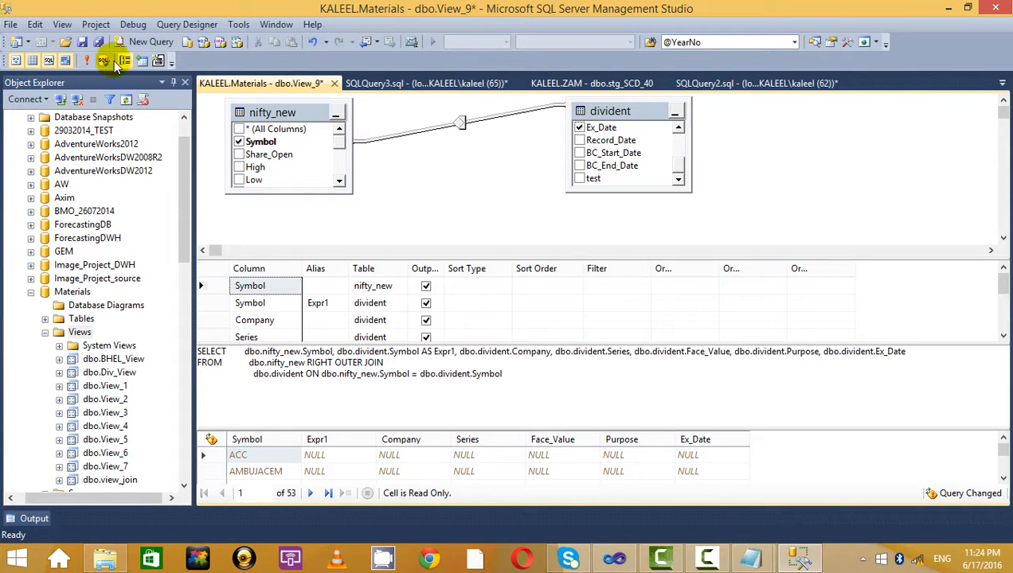
left_click(94, 60)
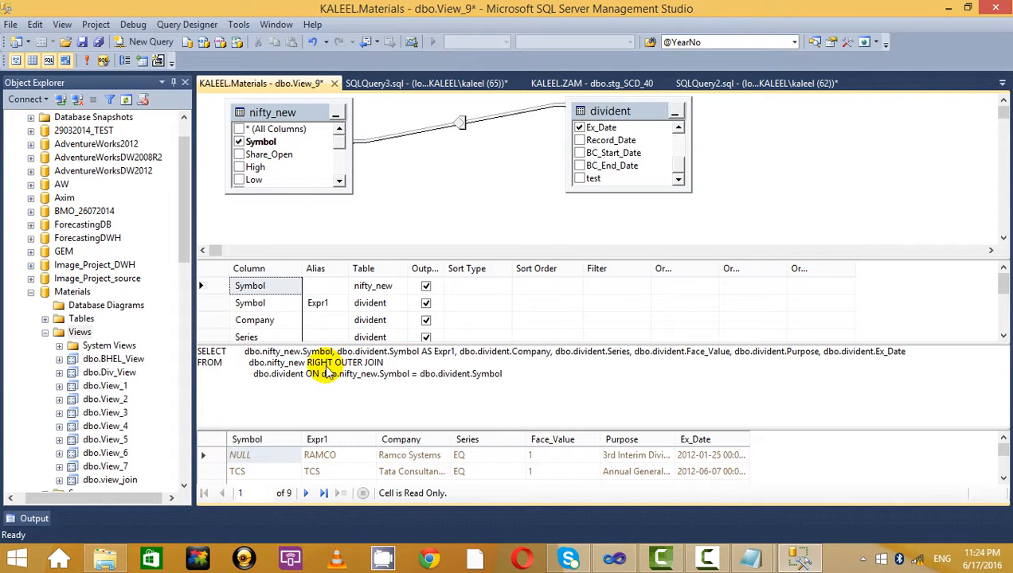
Switch to Visual Studio to check which join types the Merge Join transformation's description lists, and return to View_9
key("ctrl+a")
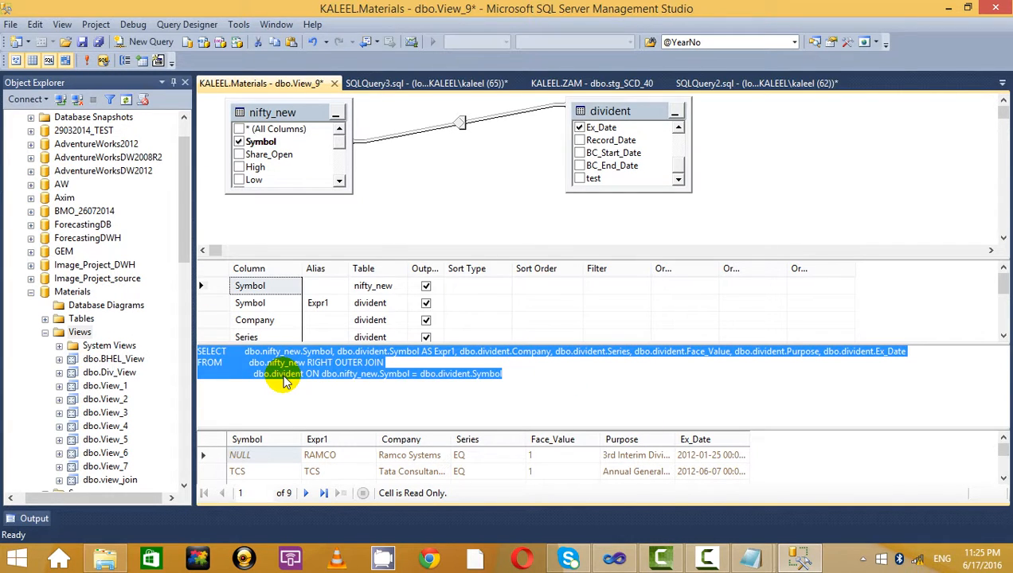
key("alt+Tab")
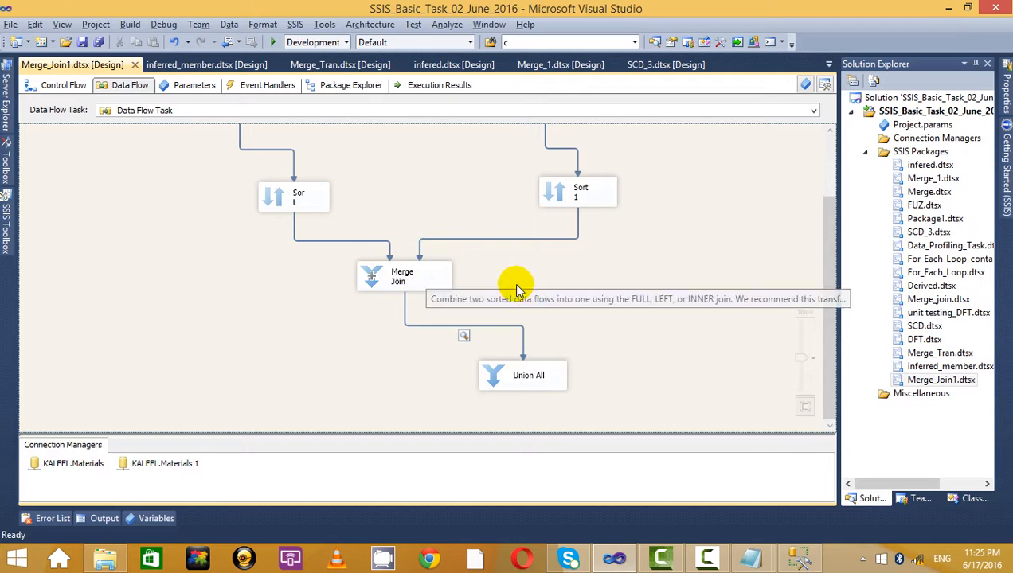
key("alt+Tab")
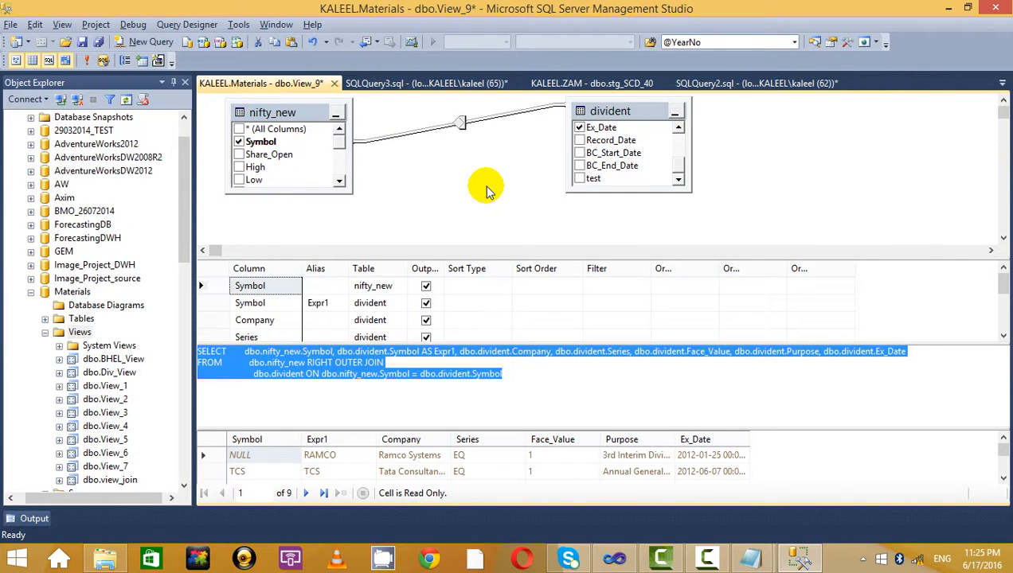
key("alt+Tab")
key("alt+Tab")
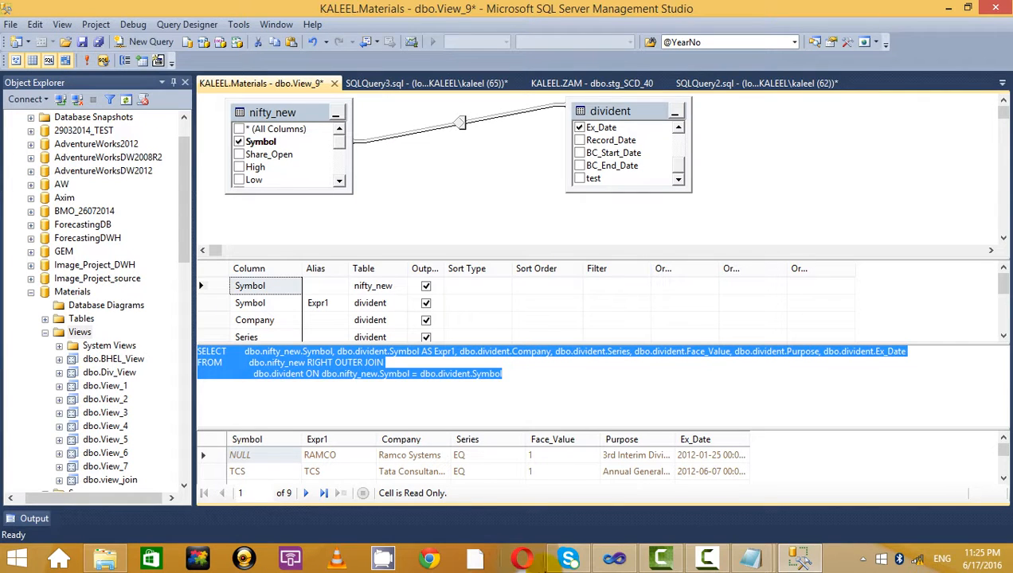
Copy the complete right outer join statement from View_9 into SQLQuery2.sql below the right join label
left_click(538, 399)
left_click_drag(586, 385, 125, 349)
key("ctrl+c")
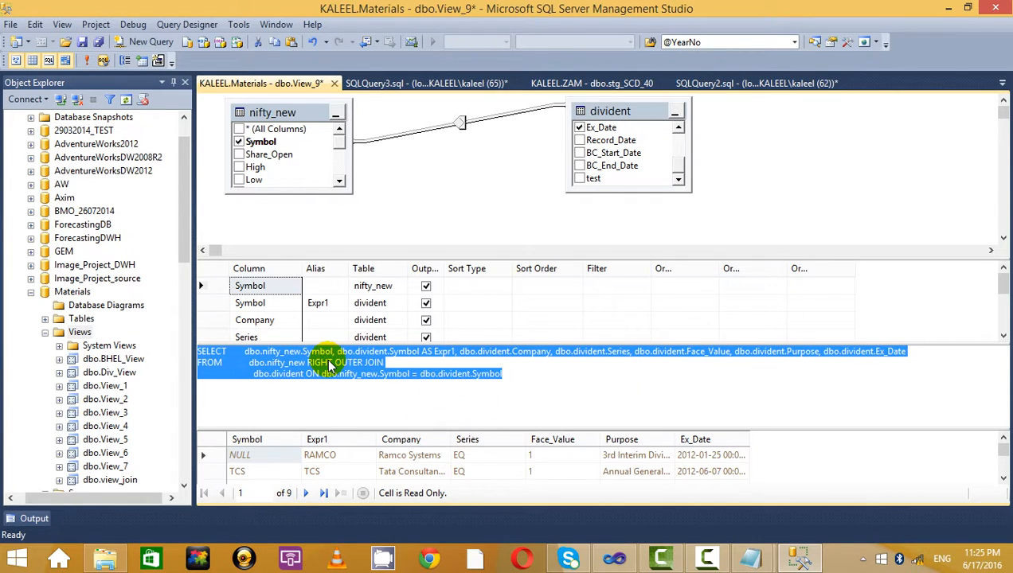
left_click(714, 83)
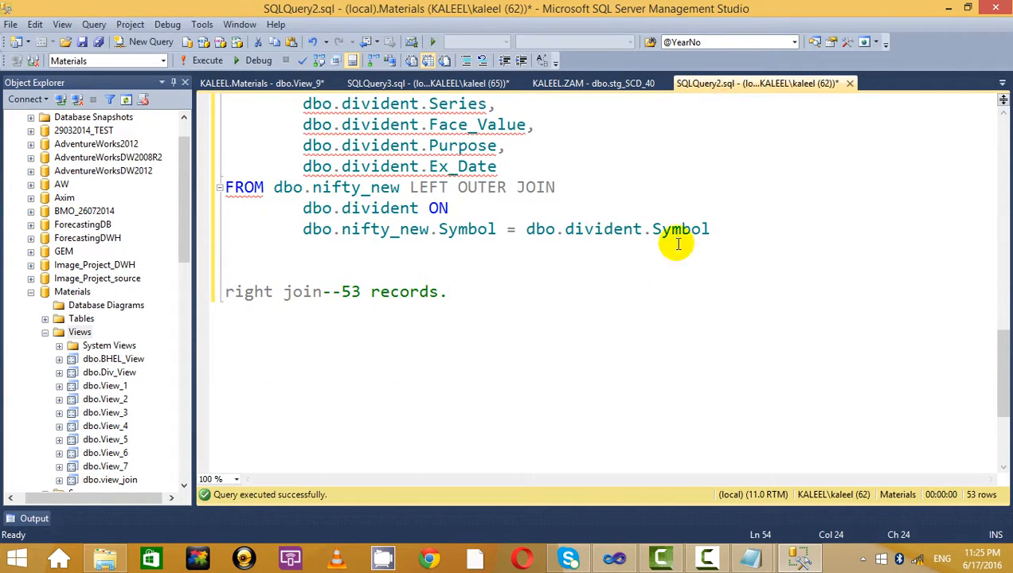
key("ctrl+v")
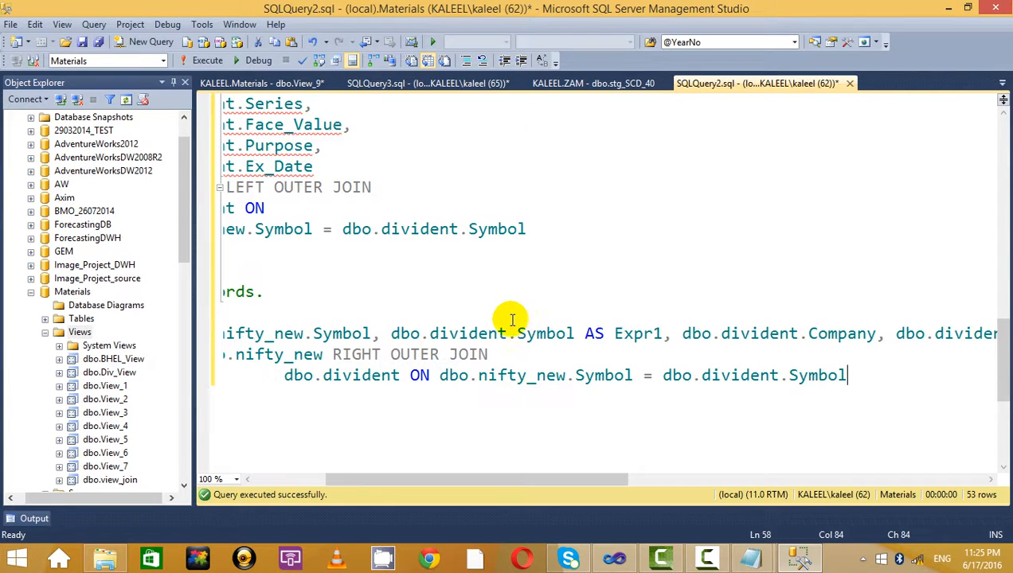
Execute the right outer join statement in SQLQuery2.sql, hide the results, and set its label to "right join--9 records."
scroll(896, 446, "up", 2)
scroll(896, 446, "down", 1)
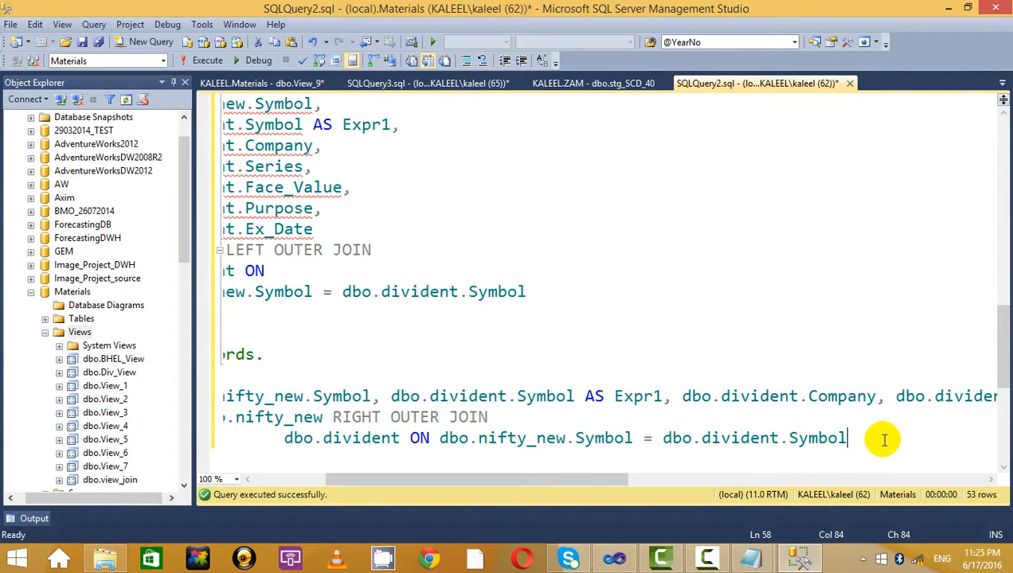
left_click_drag(882, 438, 139, 392)
left_click(206, 60)
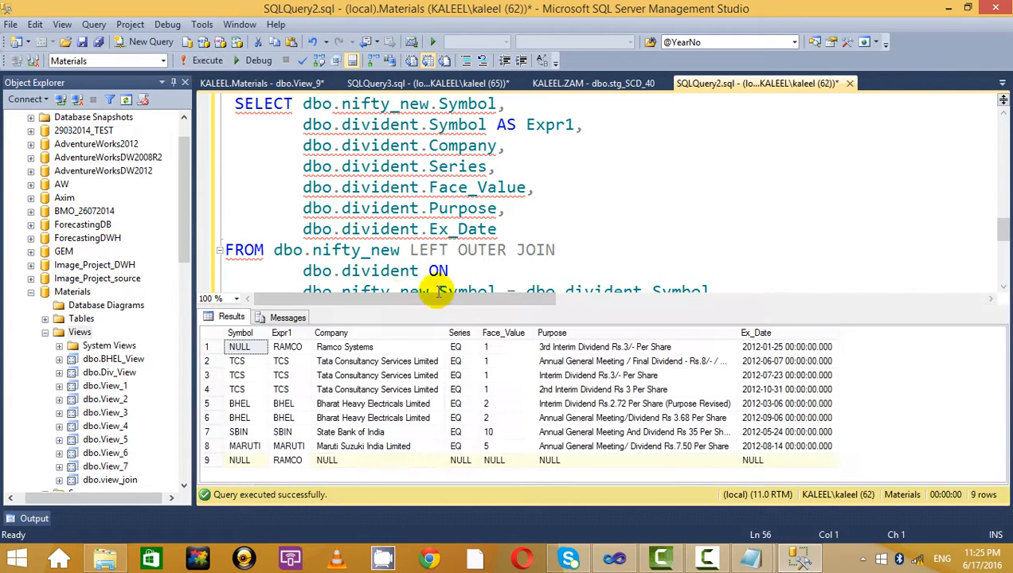
left_click(500, 391)
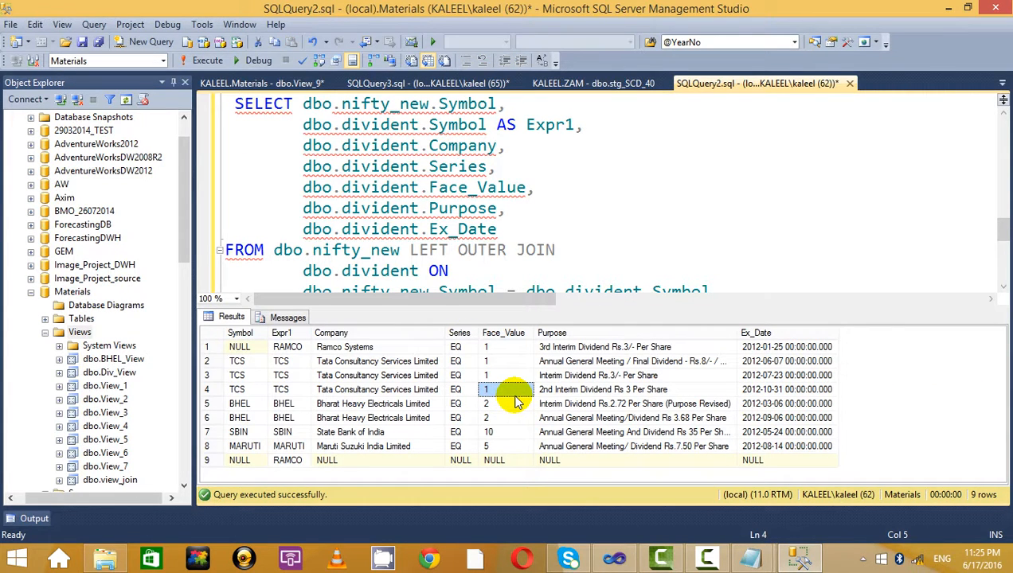
key("ctrl+r")
left_click(342, 395)
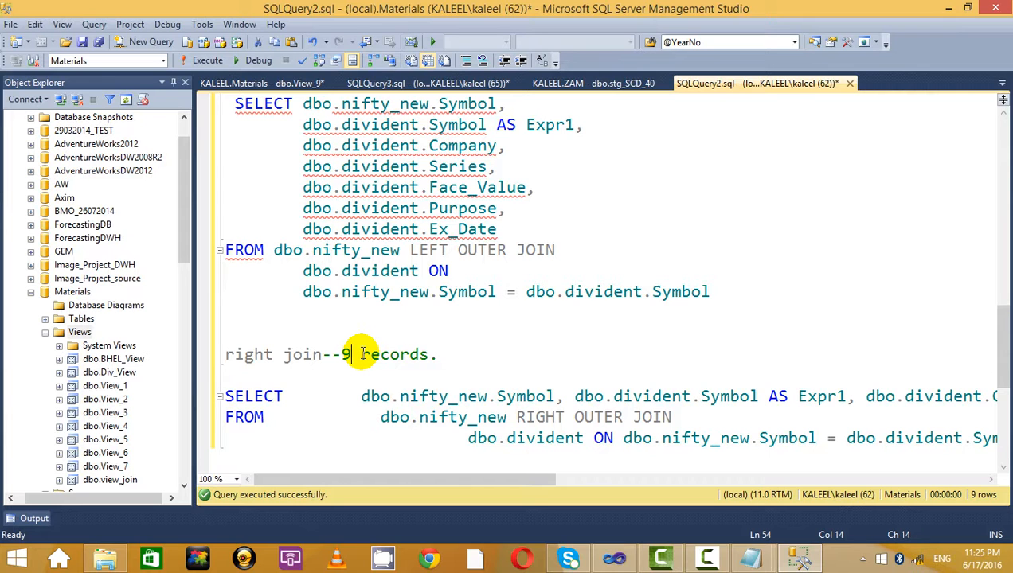
Switch to Visual Studio and swap the Merge Join transformation's inputs, keeping the join type as Left outer join
key("alt+Tab")
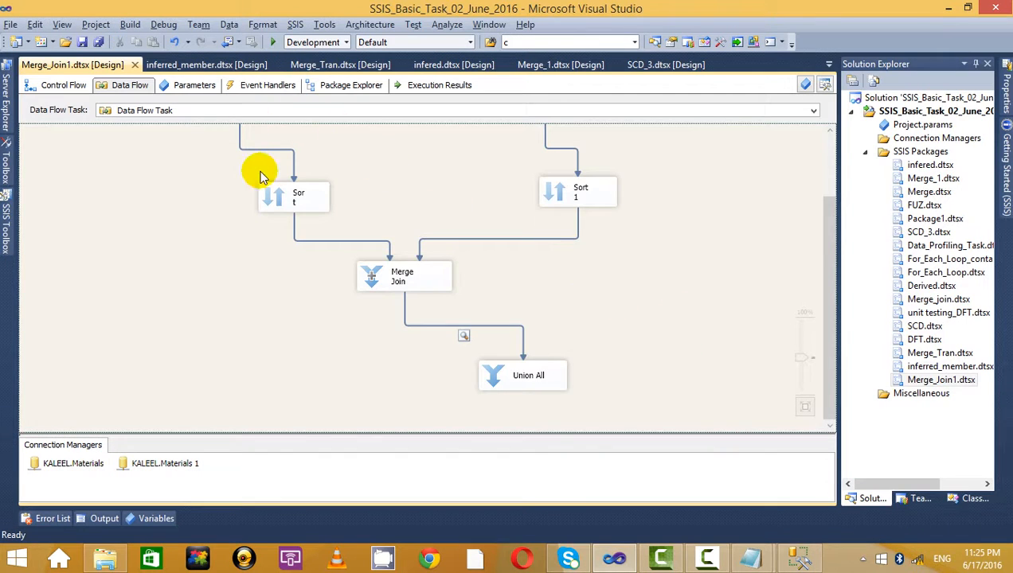
left_click(415, 274)
right_click(415, 271)
left_click(436, 276)
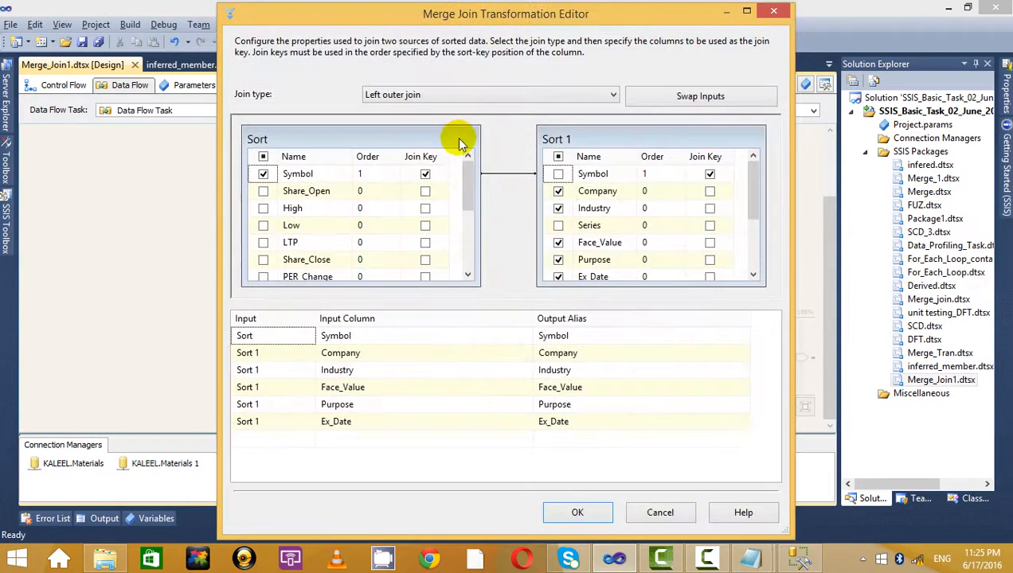
left_click(492, 95)
left_click(481, 119)
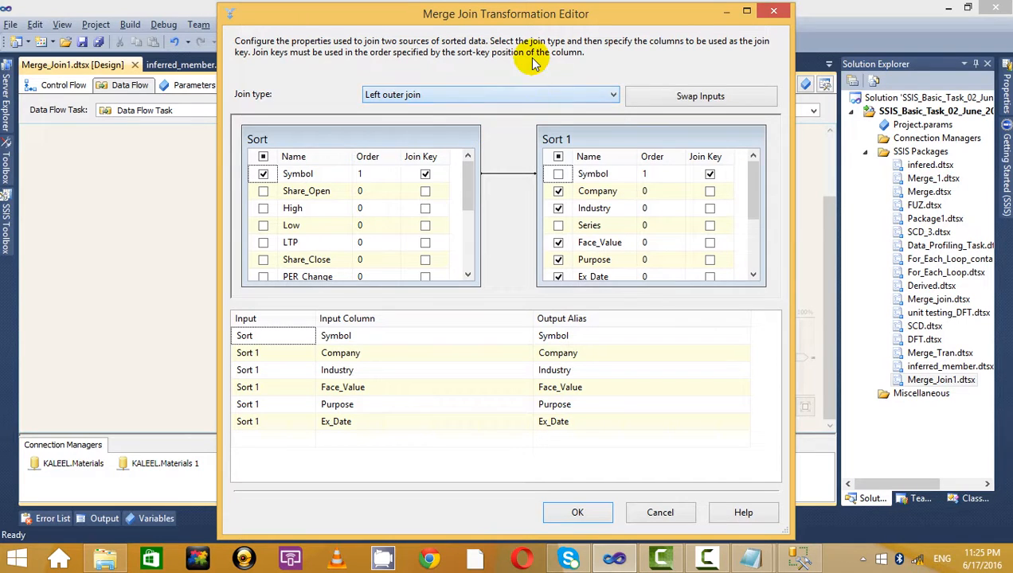
left_click(719, 101)
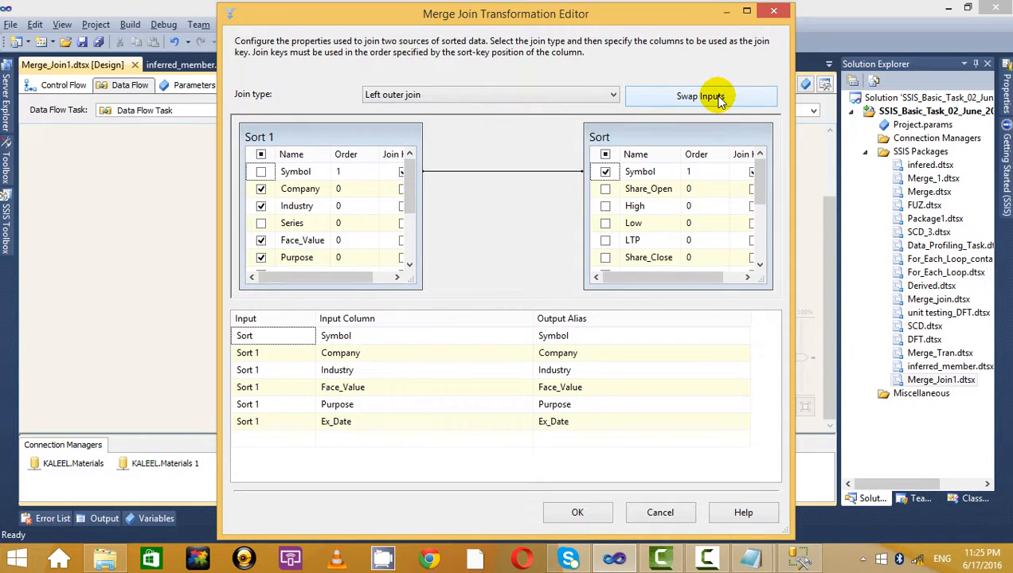
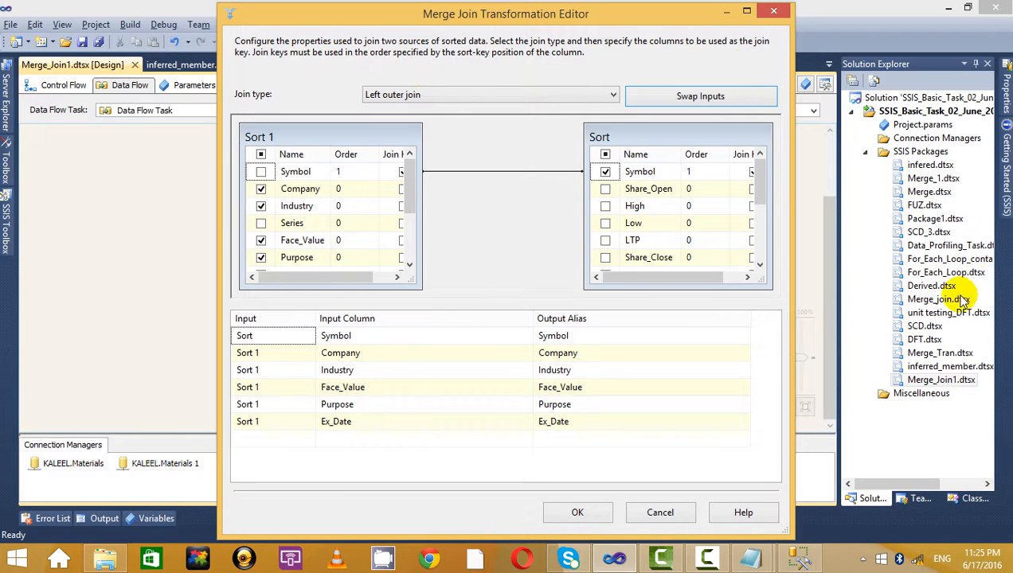
left_click(580, 510)
left_click(647, 354)
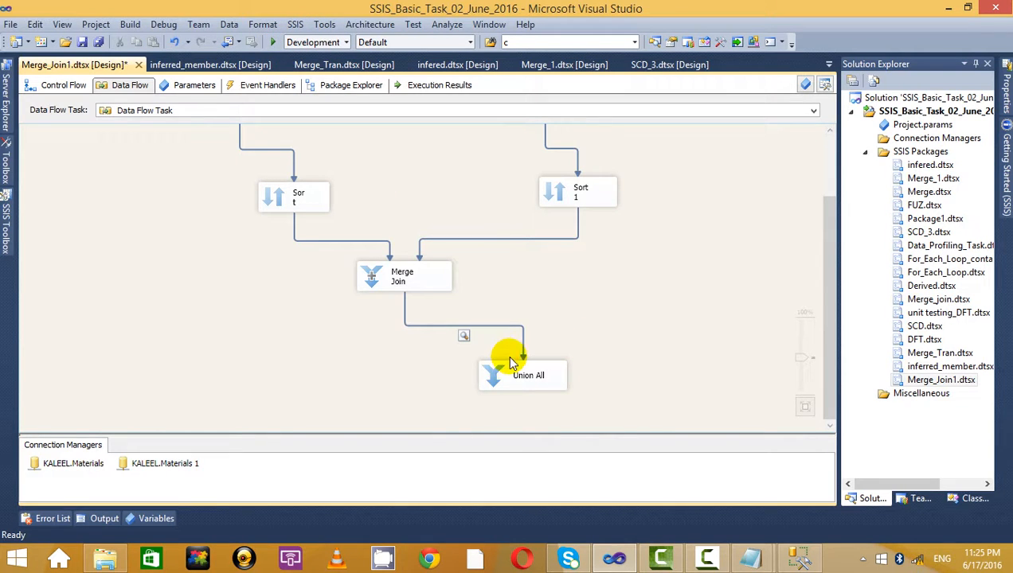
Run the Merge_Join1.dtsx package, examine the Merge Join output in the enlarged data viewer, and stop debugging
left_click(274, 42)
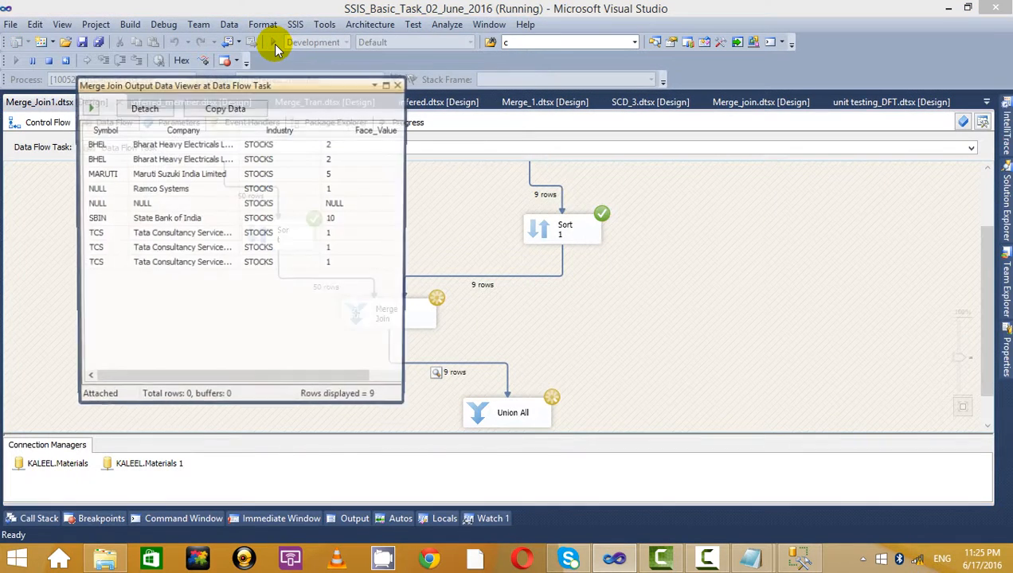
left_click(388, 84)
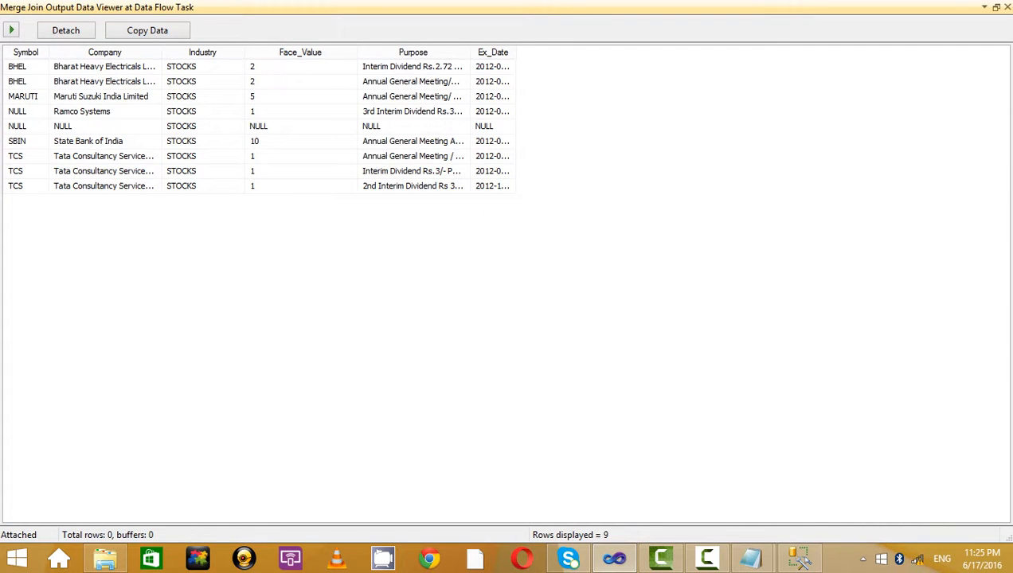
left_click(1006, 8)
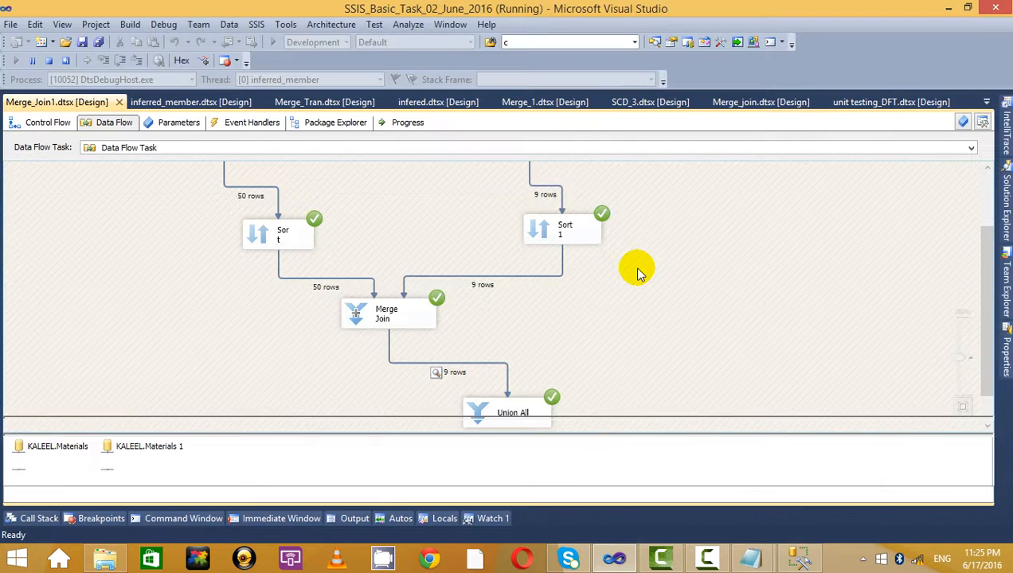
left_click(49, 60)
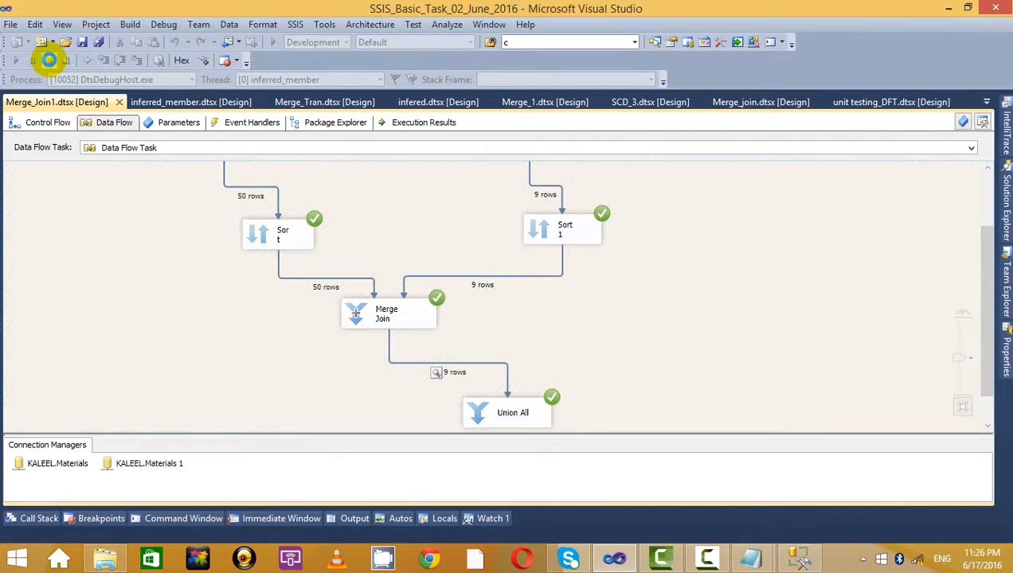
Switch to Management Studio, change the View_9 join to a full outer join by also keeping all rows from nifty_new, and execute it
key("alt+Tab")
scroll(481, 232, "down", 4)
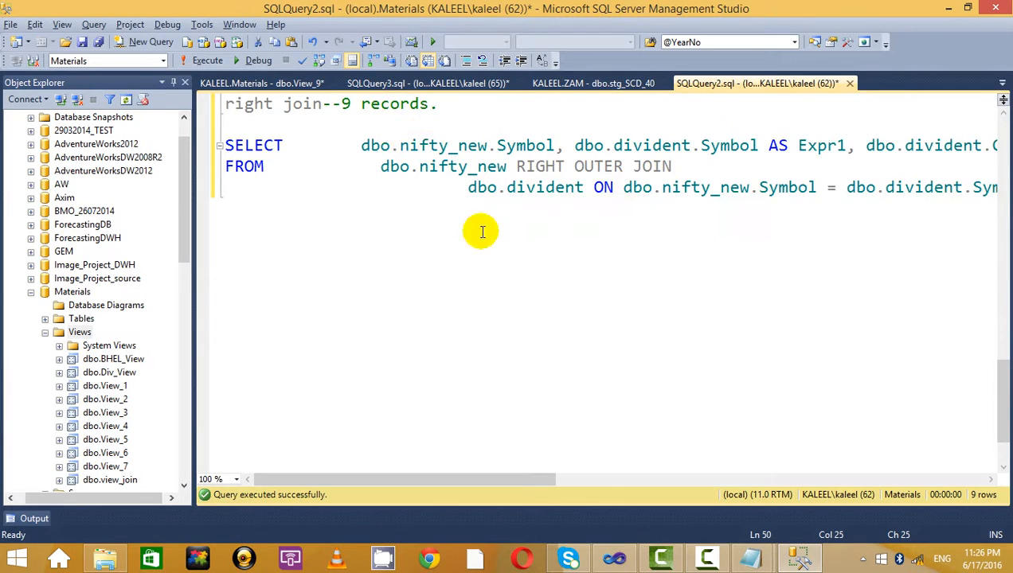
scroll(518, 113, "down", 1)
scroll(518, 113, "up", 8)
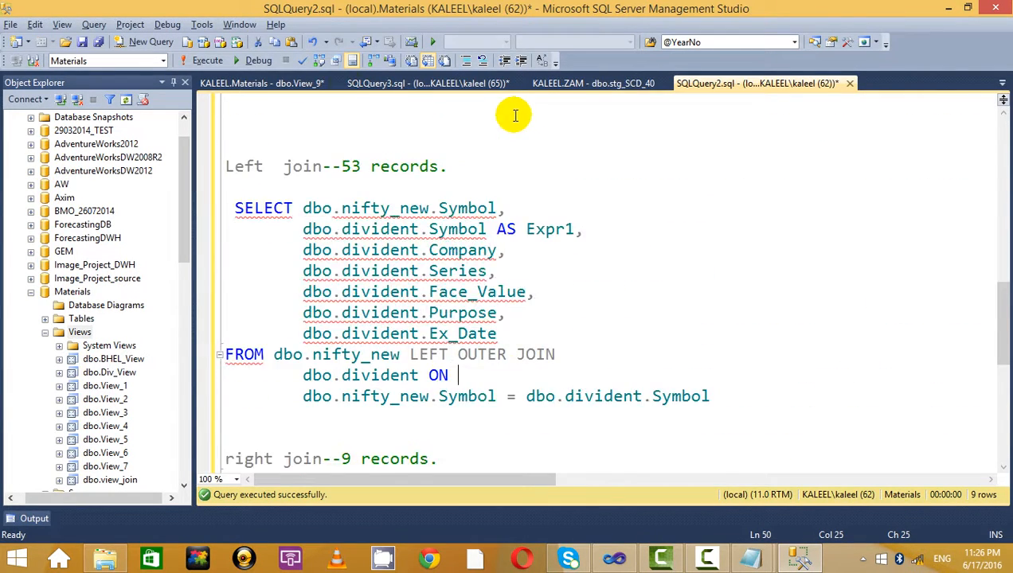
left_click(285, 86)
right_click(454, 124)
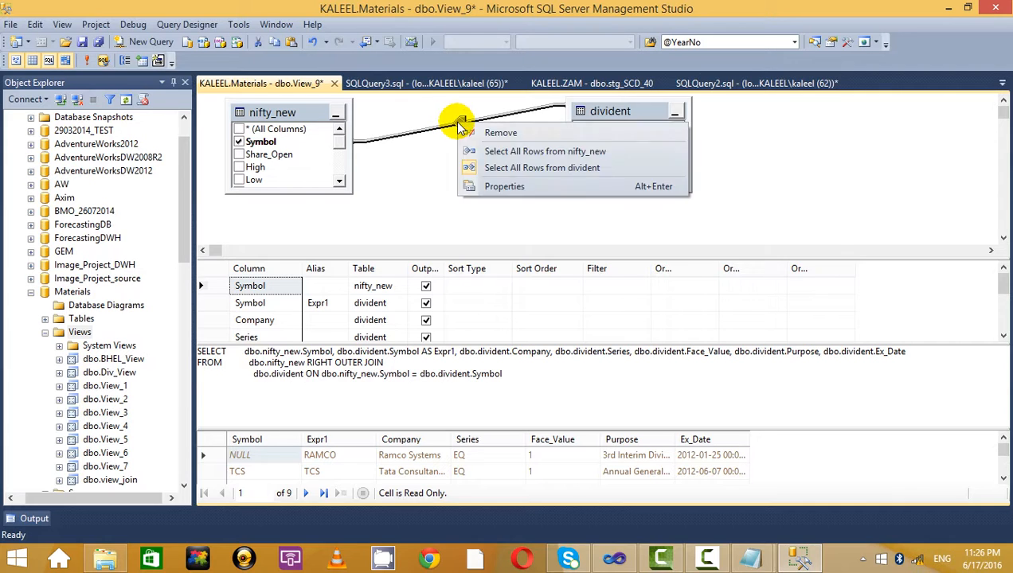
left_click(495, 151)
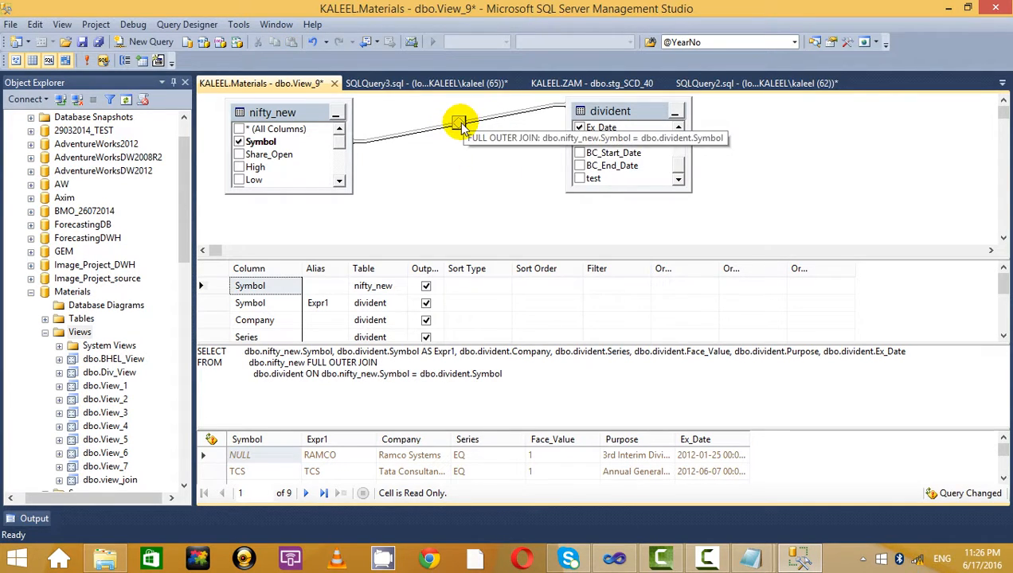
left_click_drag(553, 373, 193, 315)
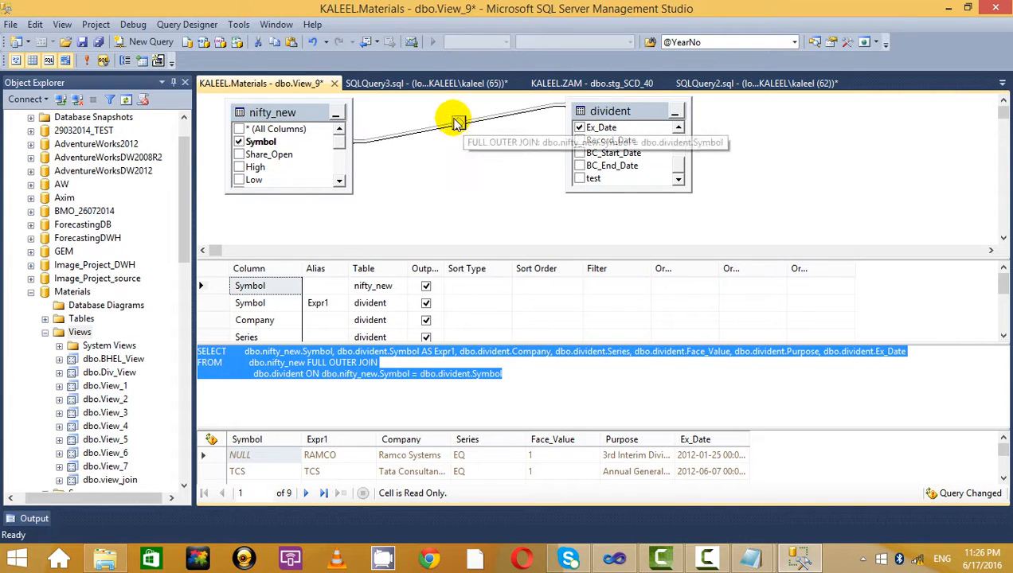
left_click(85, 61)
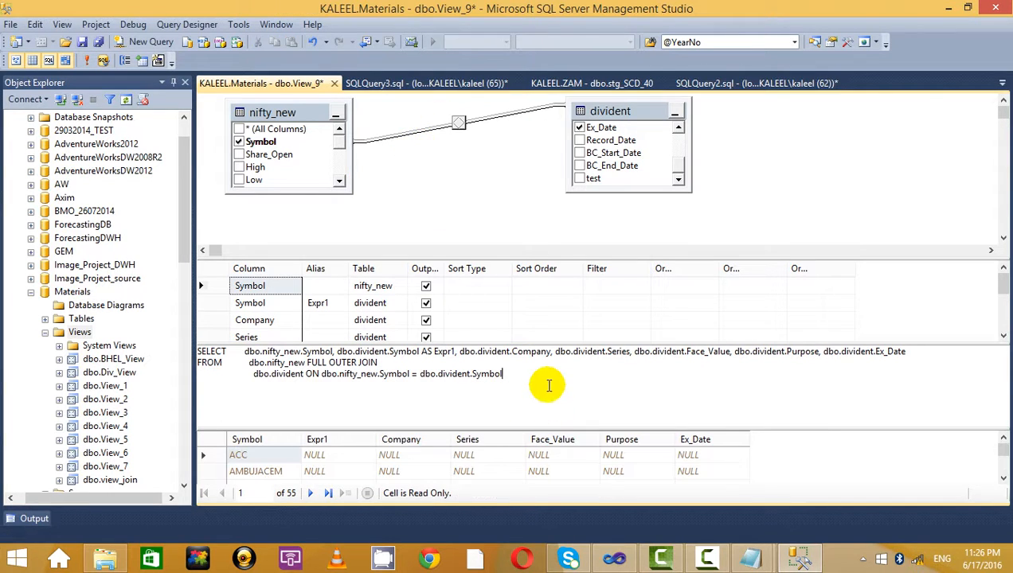
Copy the complete full outer join statement from View_9
left_click(445, 355)
key("ctrl+a")
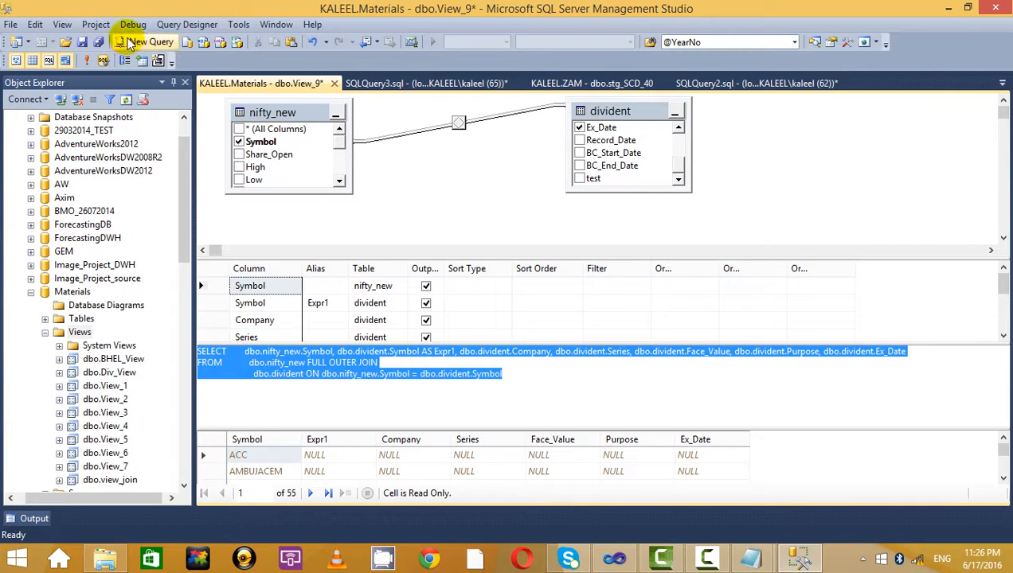
left_click(84, 61)
left_click(490, 241)
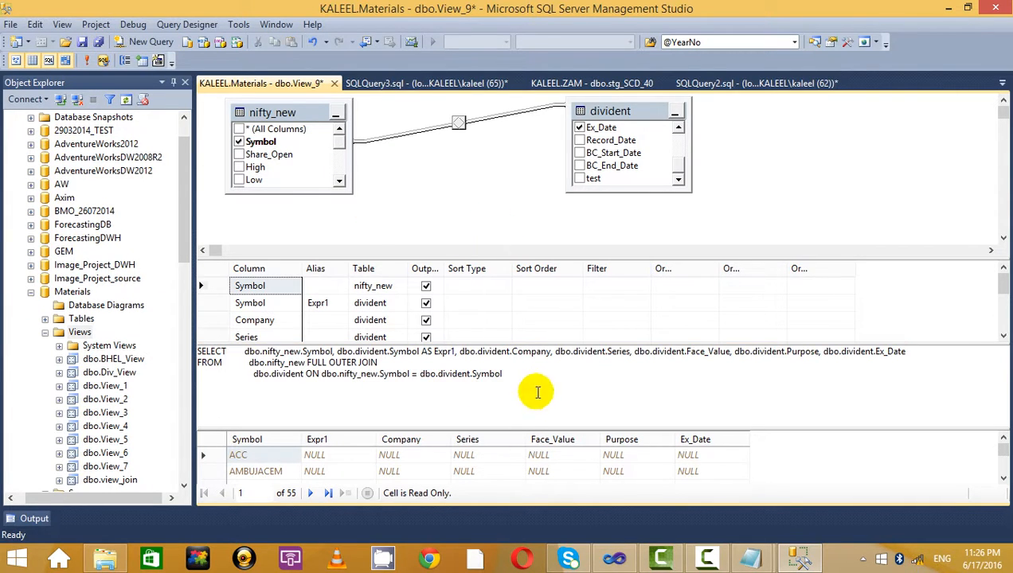
key("ctrl+a")
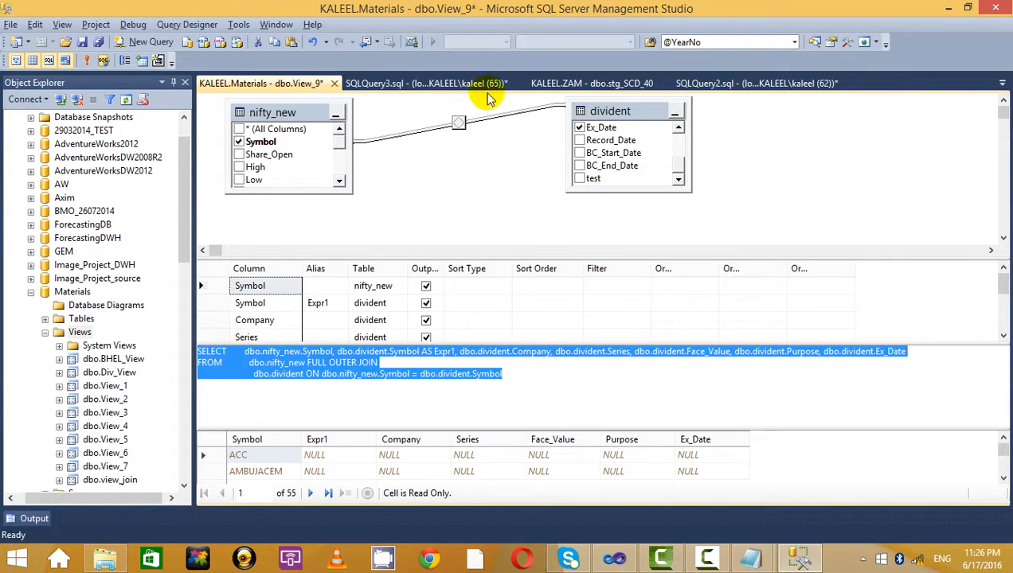
Paste the copied full outer join statement into SQLQuery2.sql below the right outer join query, separated by blank lines
left_click(455, 85)
left_click(568, 85)
left_click(705, 85)
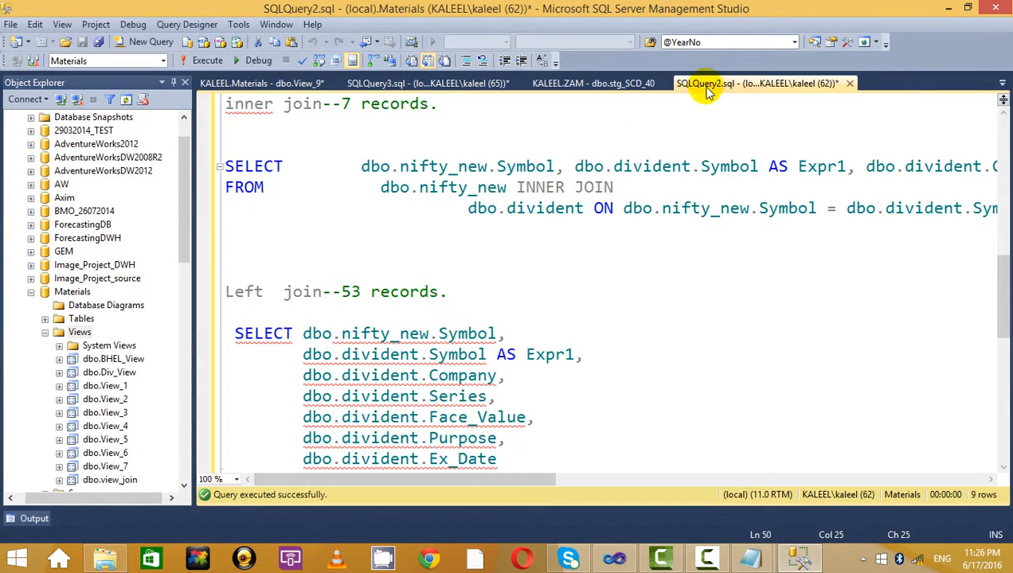
left_click(742, 291)
key("ctrl+r")
scroll(625, 428, "down", 5)
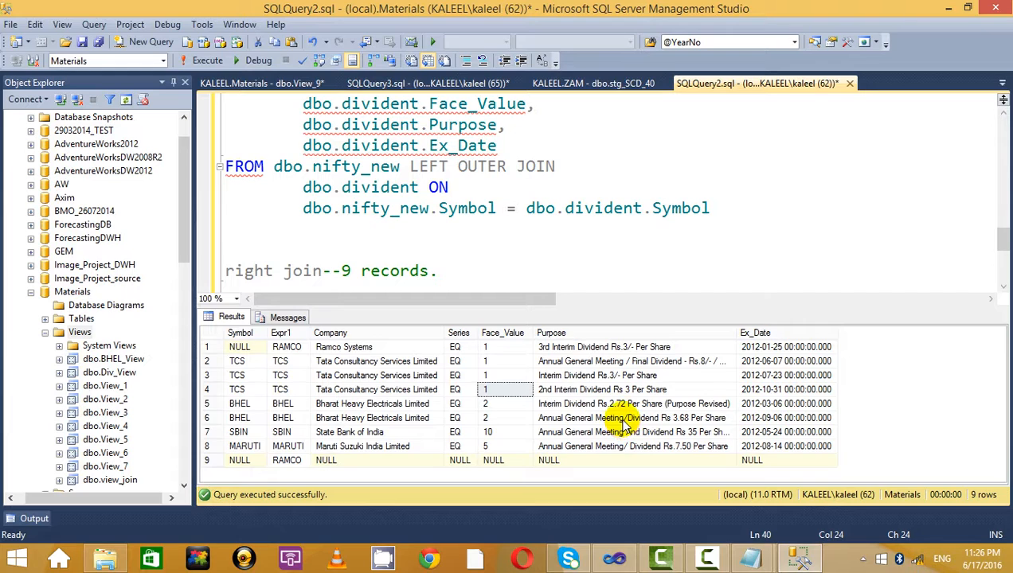
key("ctrl+r")
left_click_drag(563, 477, 788, 478)
left_click(730, 349)
key("Return")
key("Return")
key("Return")
key("ctrl+v")
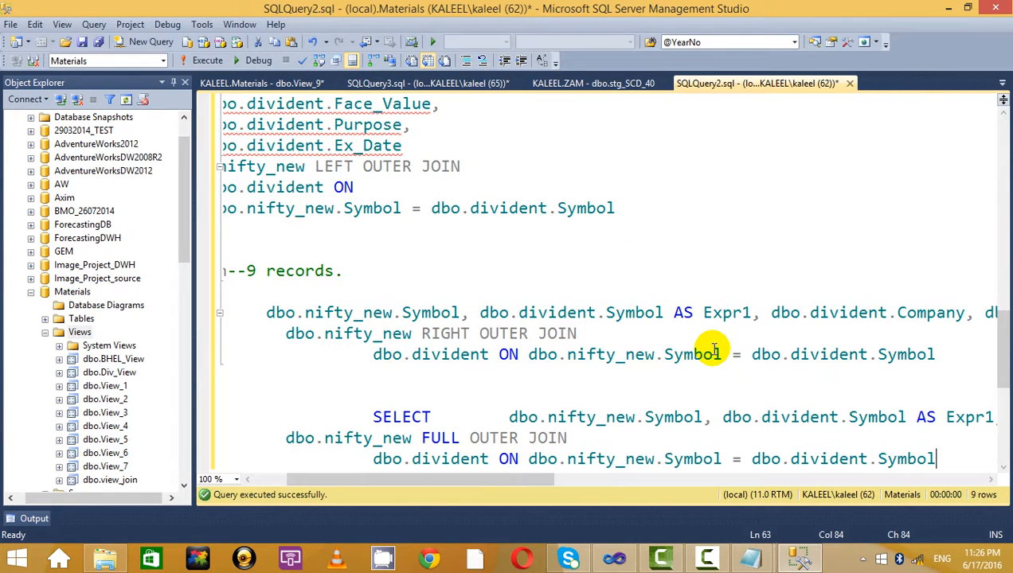
Execute only the full outer join statement in SQLQuery2.sql and look through its matched and NULL rows
left_click_drag(949, 459, 45, 396)
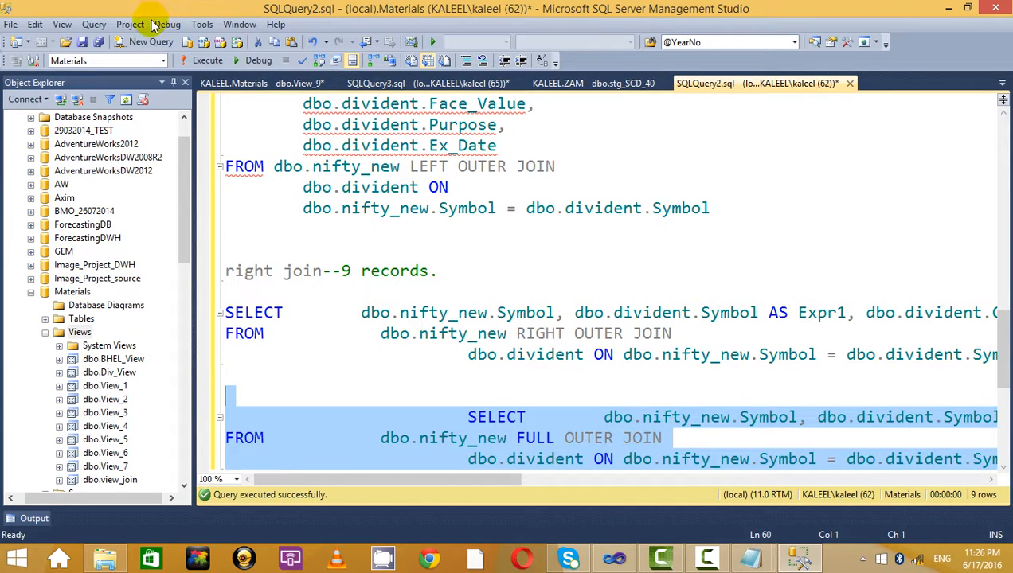
left_click(204, 61)
left_click(377, 446)
scroll(377, 450, "down", 15)
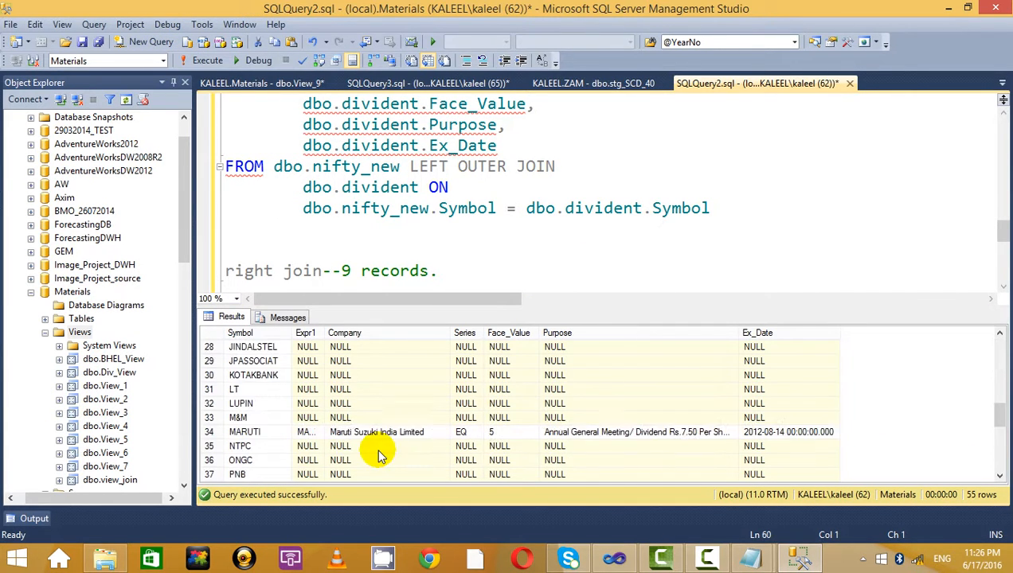
scroll(369, 442, "up", 10)
scroll(366, 343, "up", 5)
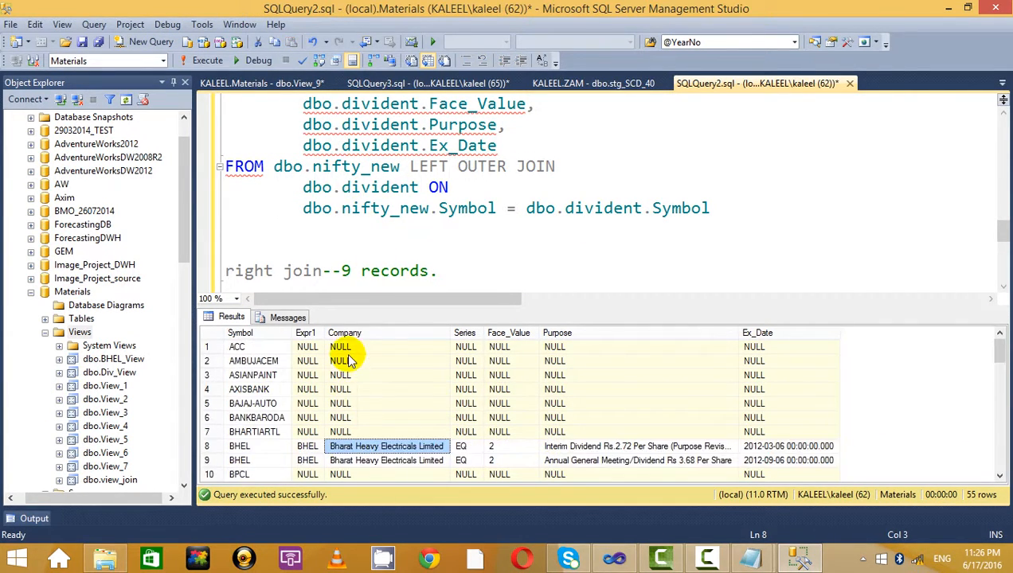
scroll(272, 402, "down", 5)
scroll(272, 406, "up", 5)
left_click(255, 361)
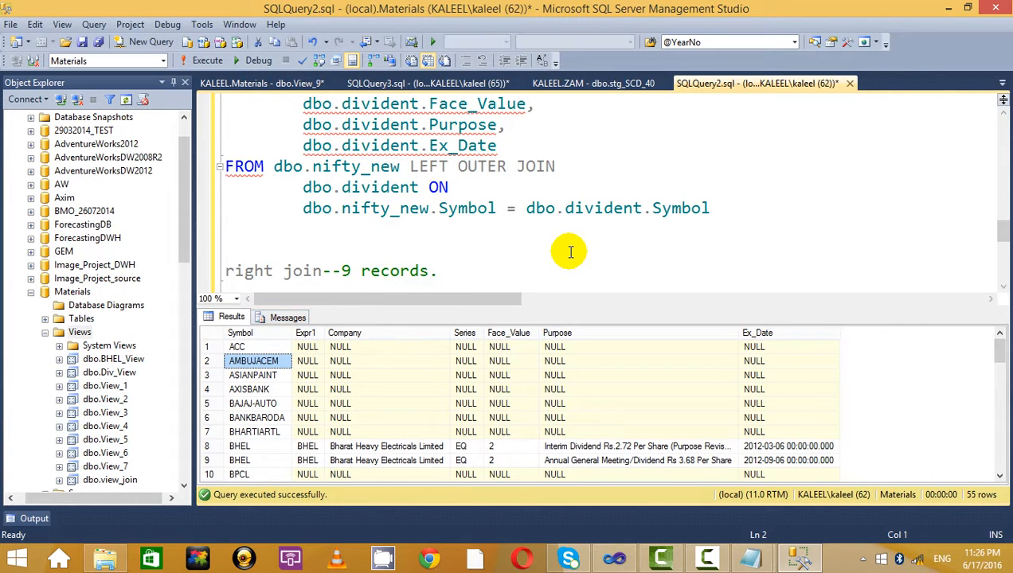
Rerun the selected full outer join statement and place the cursor in the blank lines above it
left_click(606, 271)
key("ctrl+r")
scroll(728, 393, "down", 3)
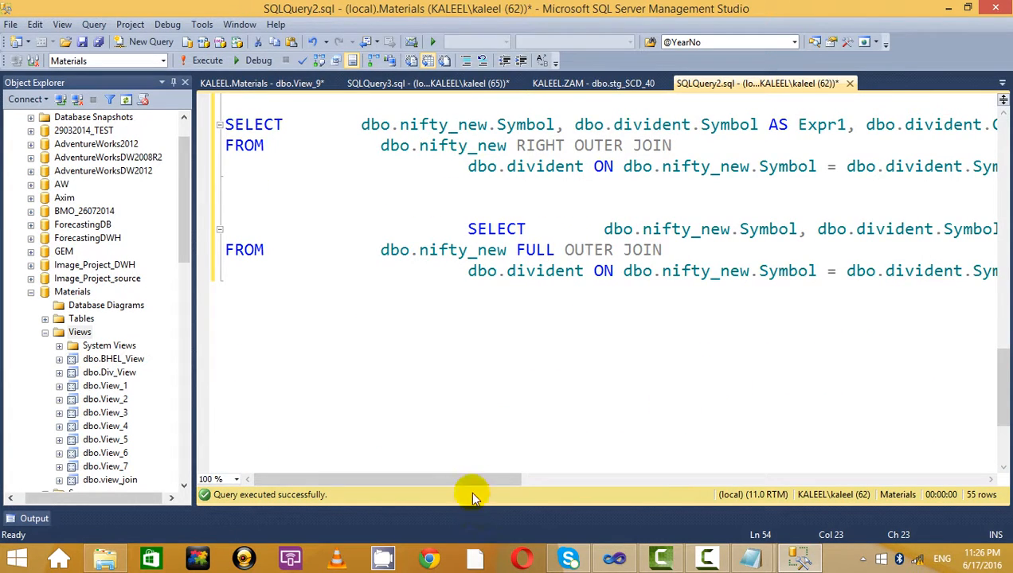
left_click_drag(472, 480, 701, 480)
left_click_drag(733, 286, 4, 195)
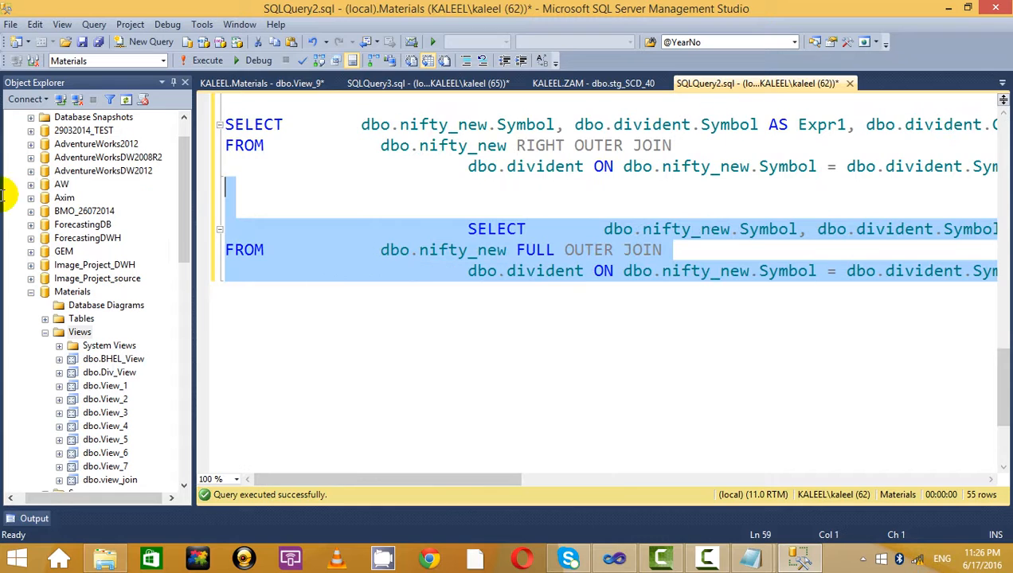
left_click(200, 61)
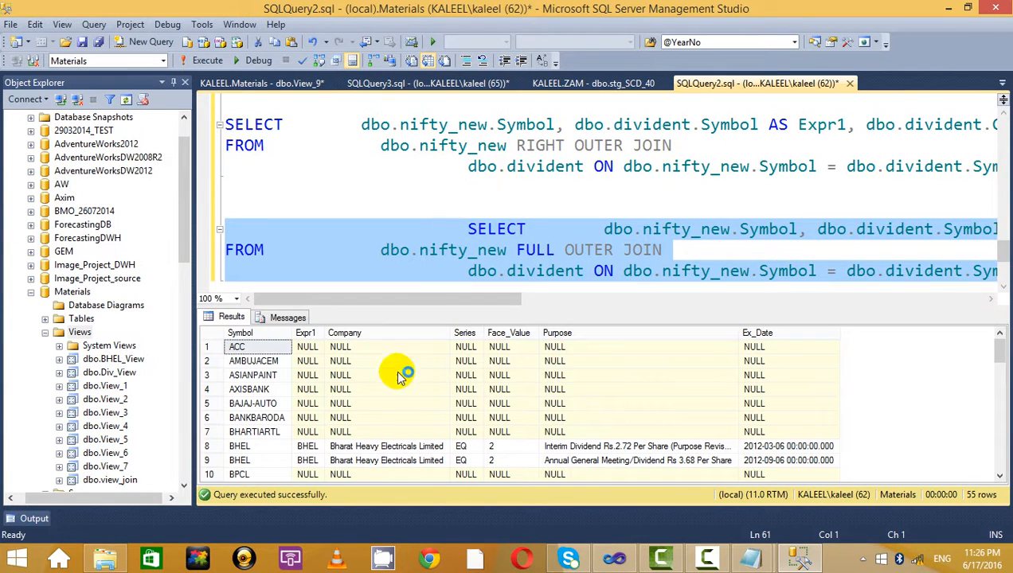
left_click(392, 374)
left_click(613, 252)
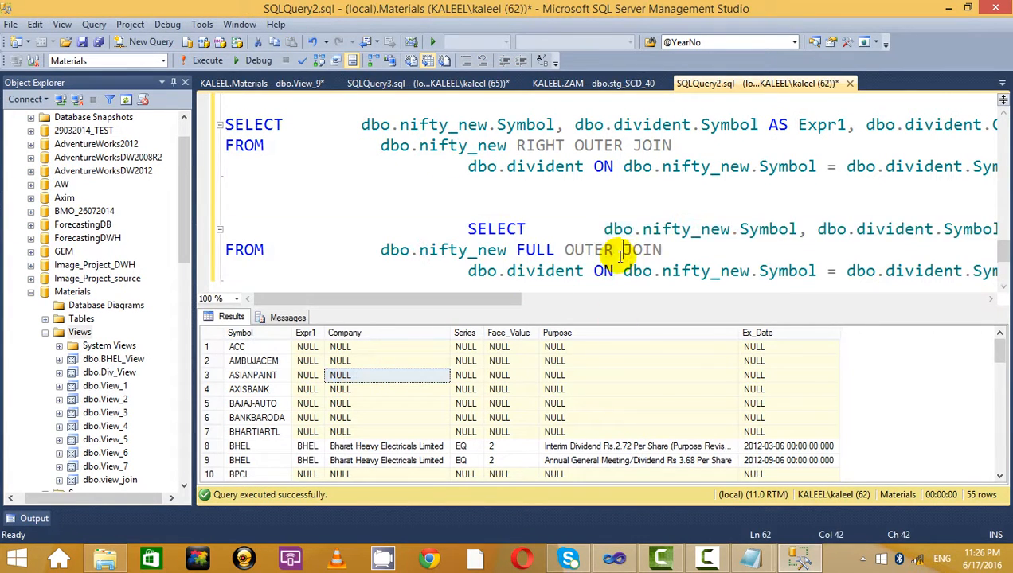
left_click(344, 192)
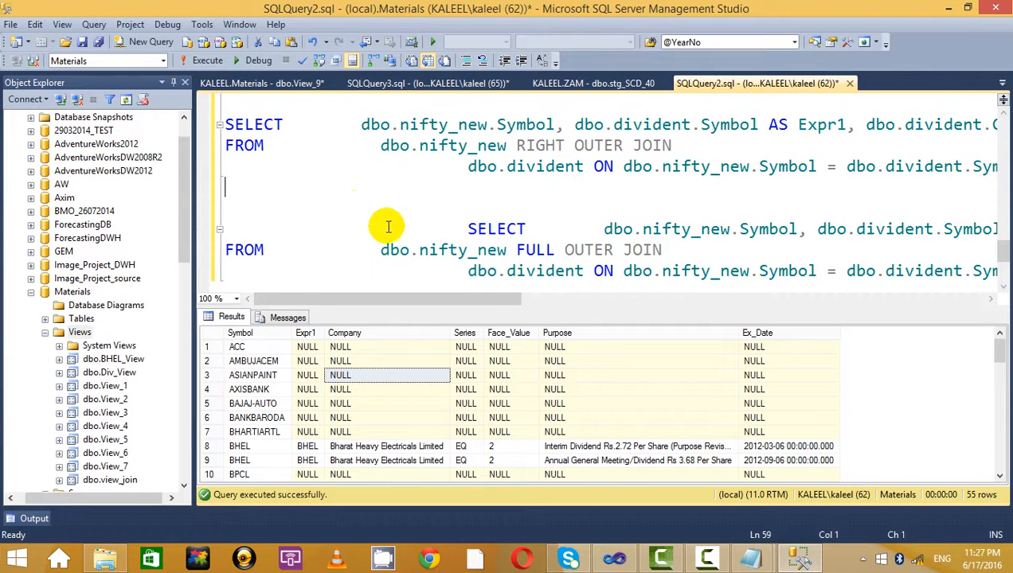
Copy the "right join--9 records." label, hide the query results and place the cursor on the blank line above the full outer join query
scroll(389, 226, "up", 4)
scroll(398, 219, "down", 2)
left_click_drag(438, 209, 226, 209)
key("ctrl+c")
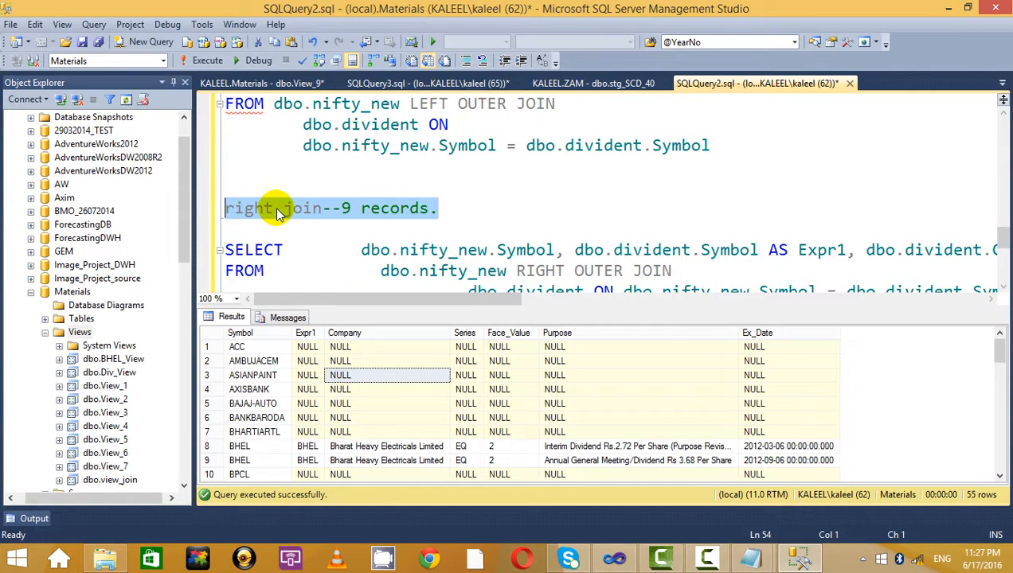
key("ctrl+r")
left_click(313, 340)
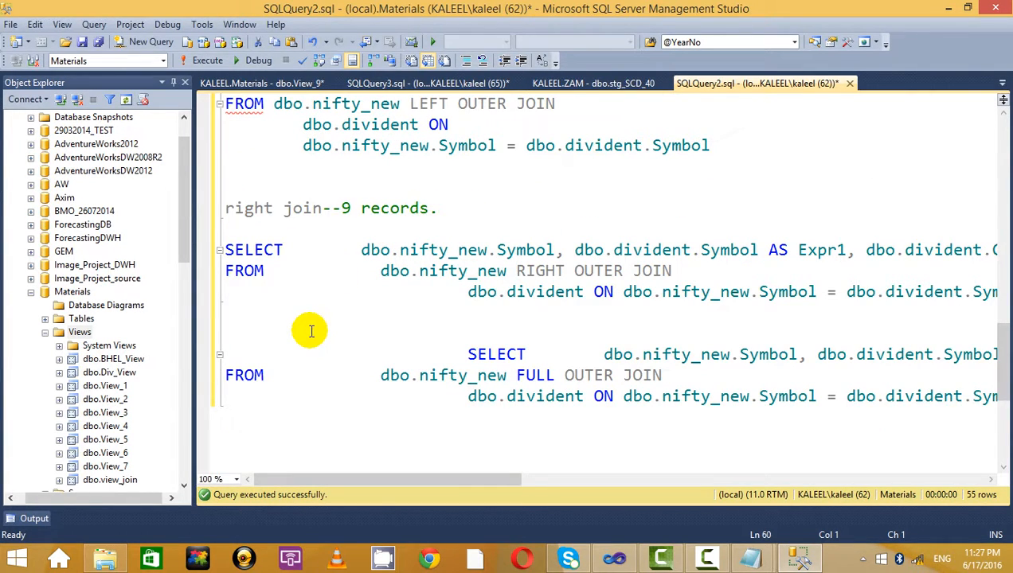
Paste the copied label above the full outer join query and change it to "Full outer join--55 records."
key("ctrl+v")
left_click_drag(271, 332, 209, 334)
key("BackSpace")
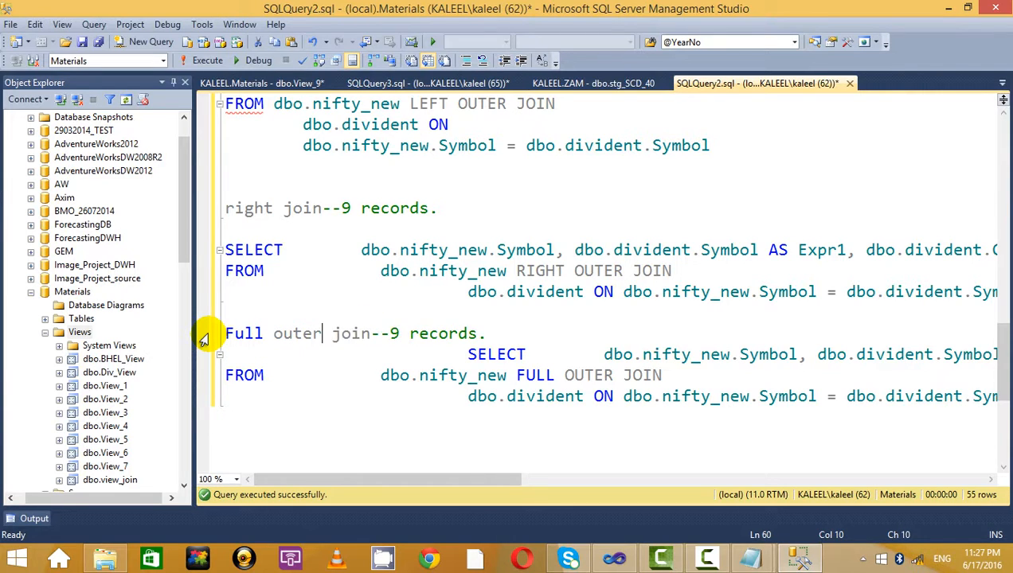
key("Delete")
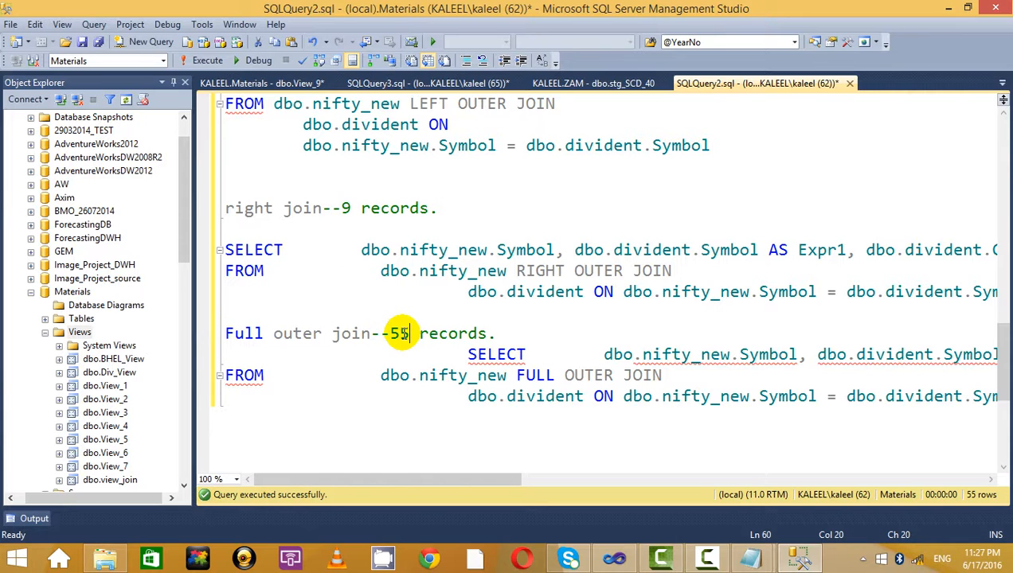
left_click(487, 250)
scroll(542, 264, "up", 2)
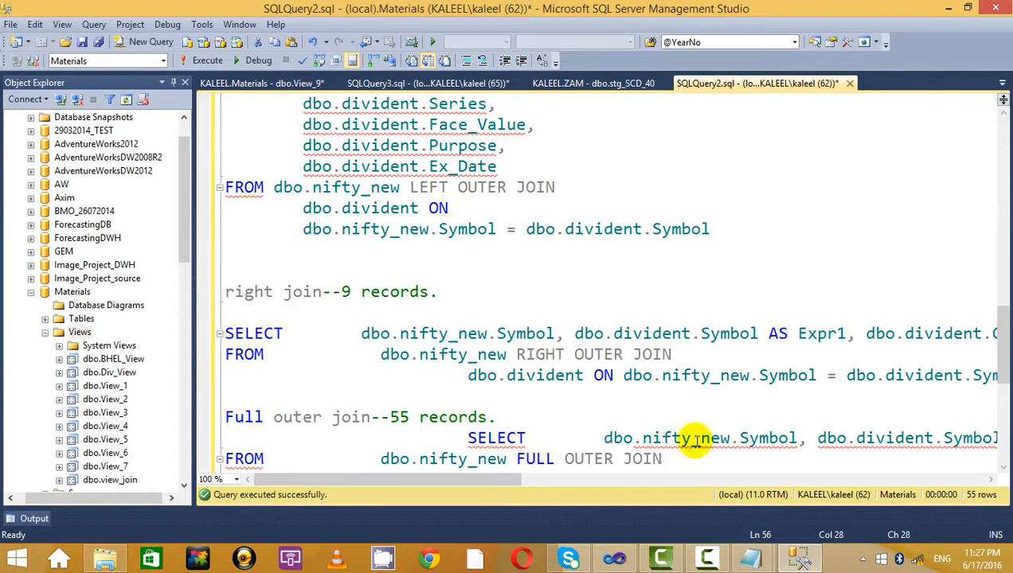
left_click(706, 558)
left_click(980, 447)
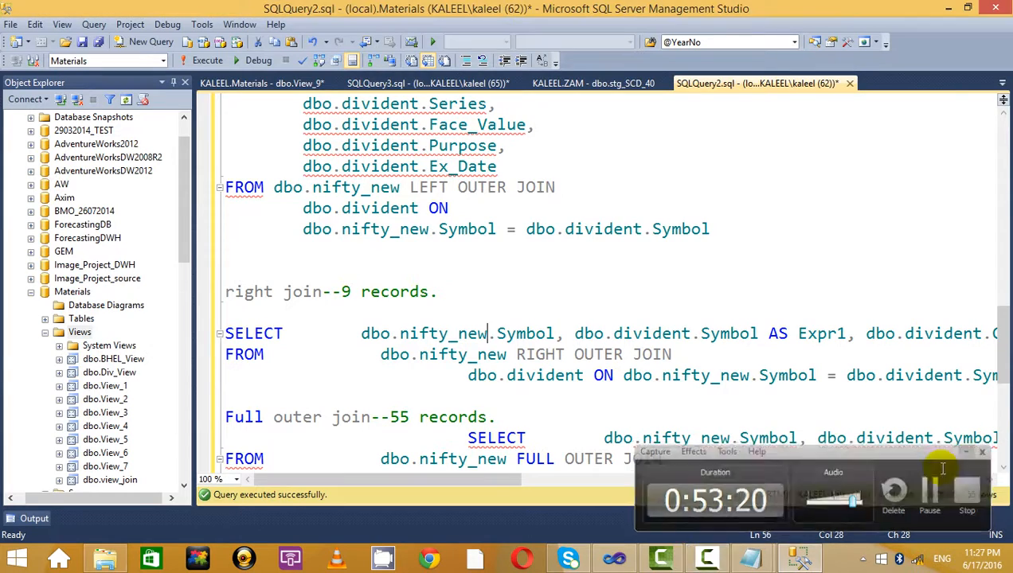
Switch to Visual Studio and bring up the Merge_Join1.dtsx data flow
left_click(799, 559)
scroll(678, 325, "up", 2)
scroll(665, 327, "down", 2)
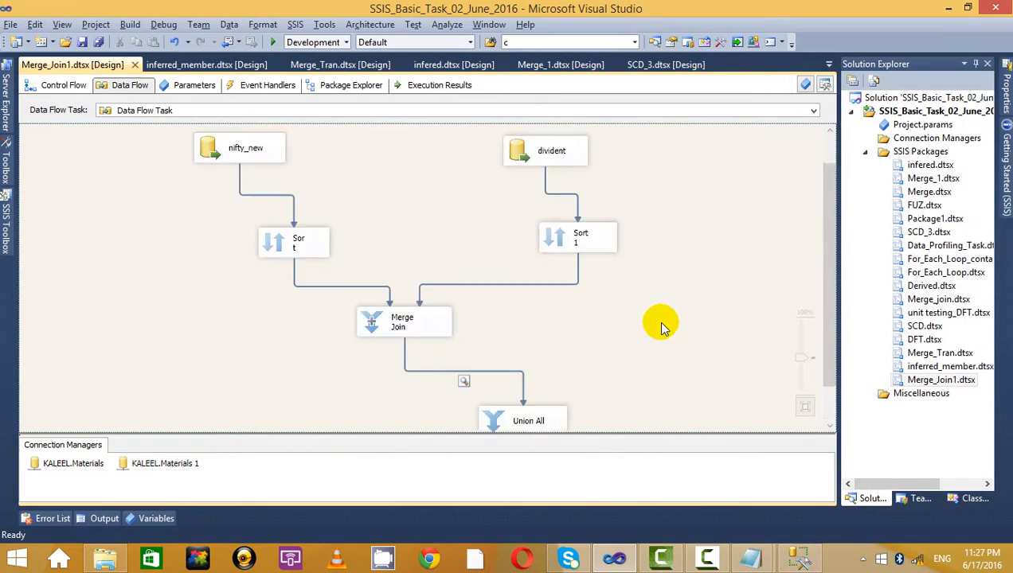
Set the existing Merge Join's join type to Full outer join and accept the change
right_click(408, 284)
left_click(516, 290)
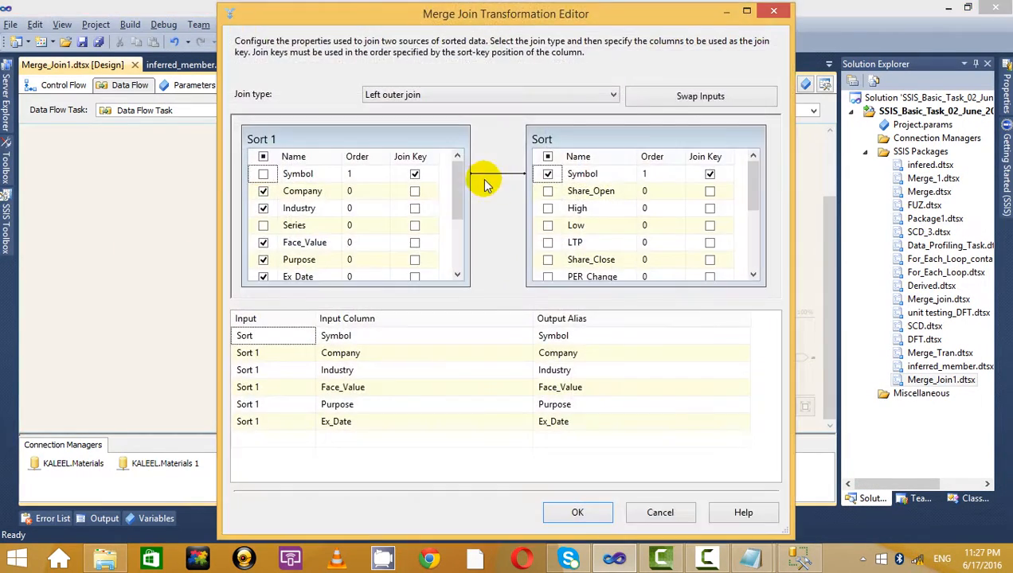
left_click(486, 97)
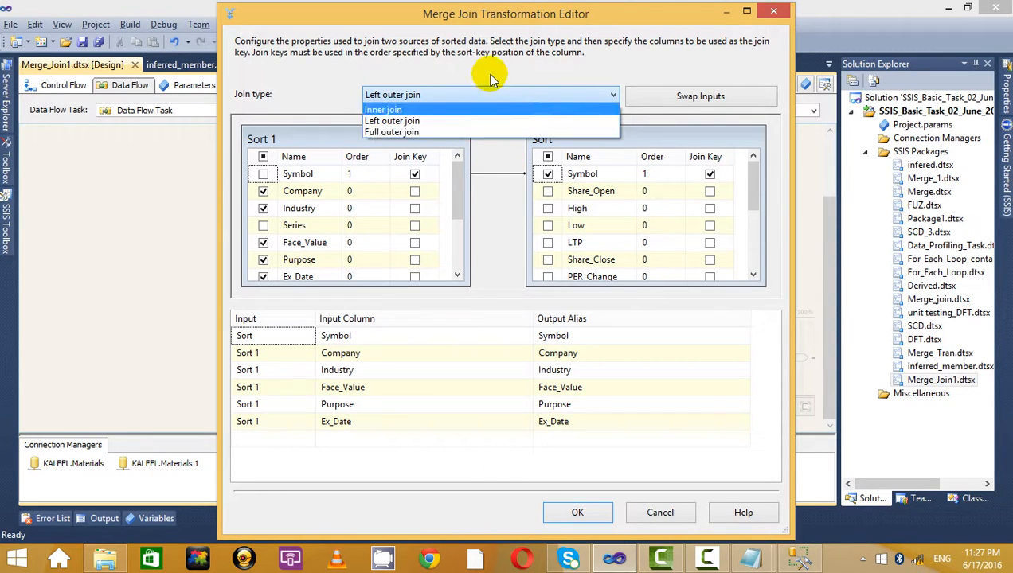
left_click(490, 79)
left_click(488, 99)
left_click(482, 121)
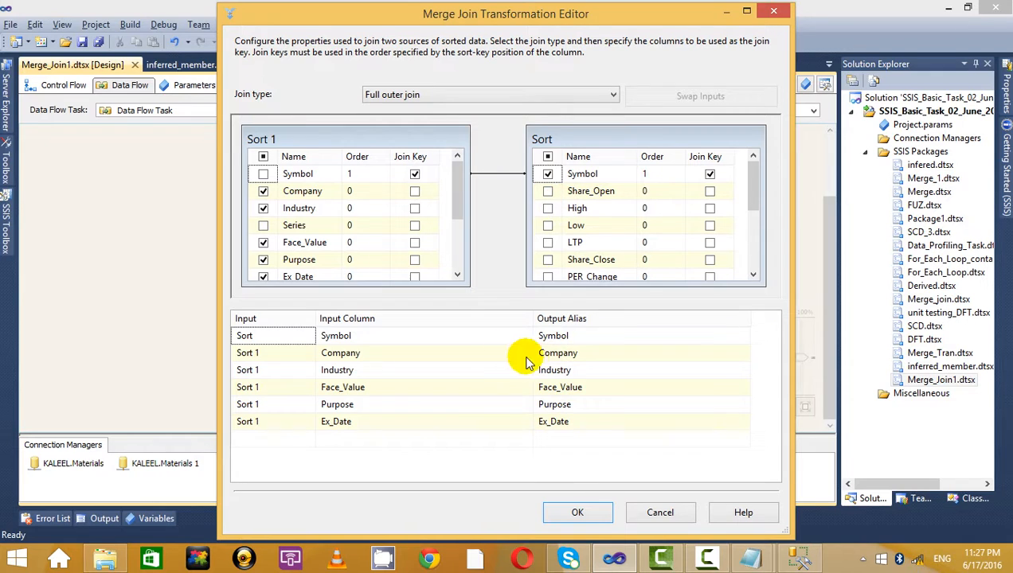
left_click(591, 512)
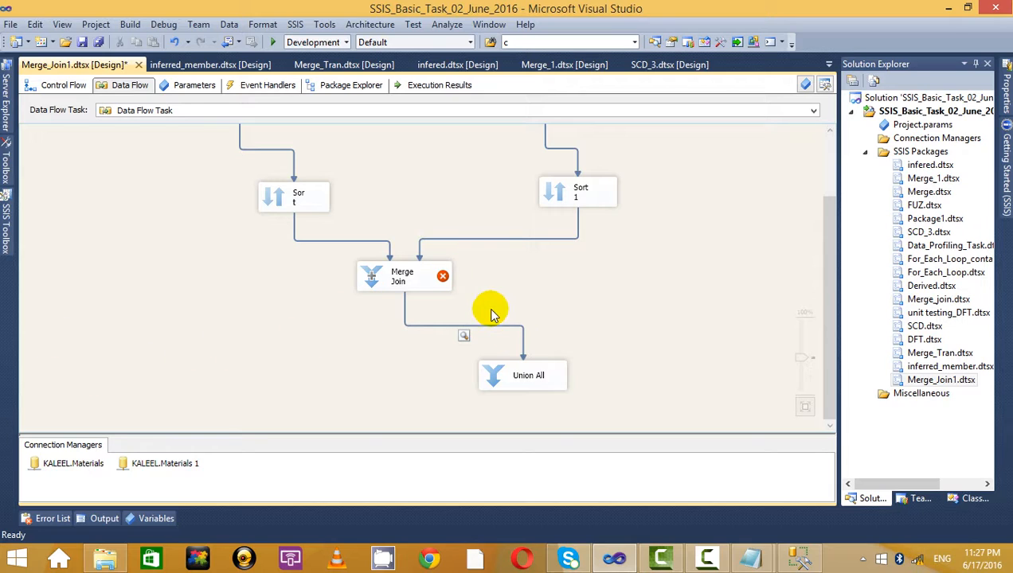
Delete the existing Merge Join and Union All from the data flow
left_click(398, 275)
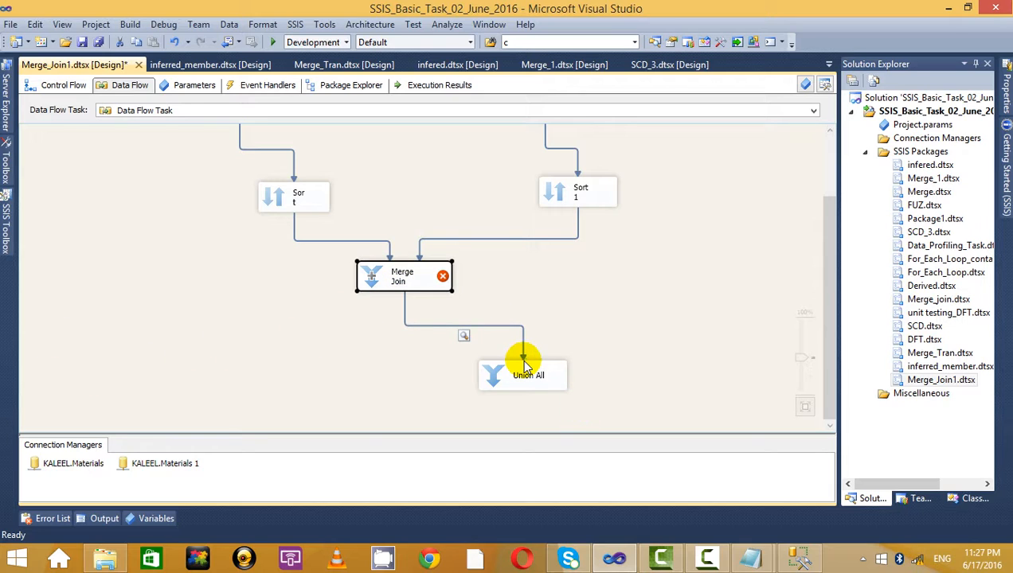
left_click(524, 367)
scroll(495, 373, "up", 3)
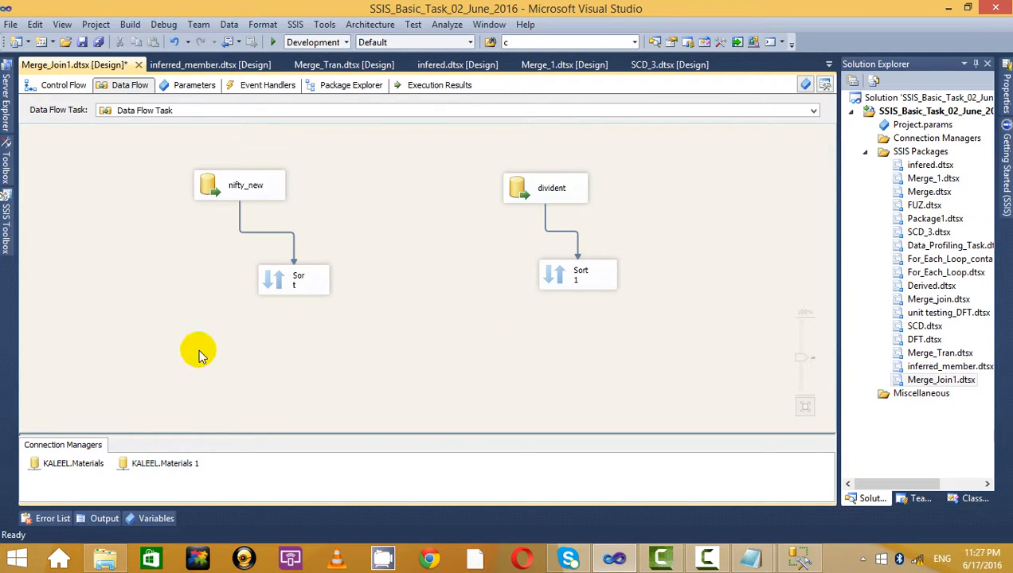
Add a new Merge Join transformation to the data flow below the two Sort transformations
left_click(9, 228)
left_click(80, 232)
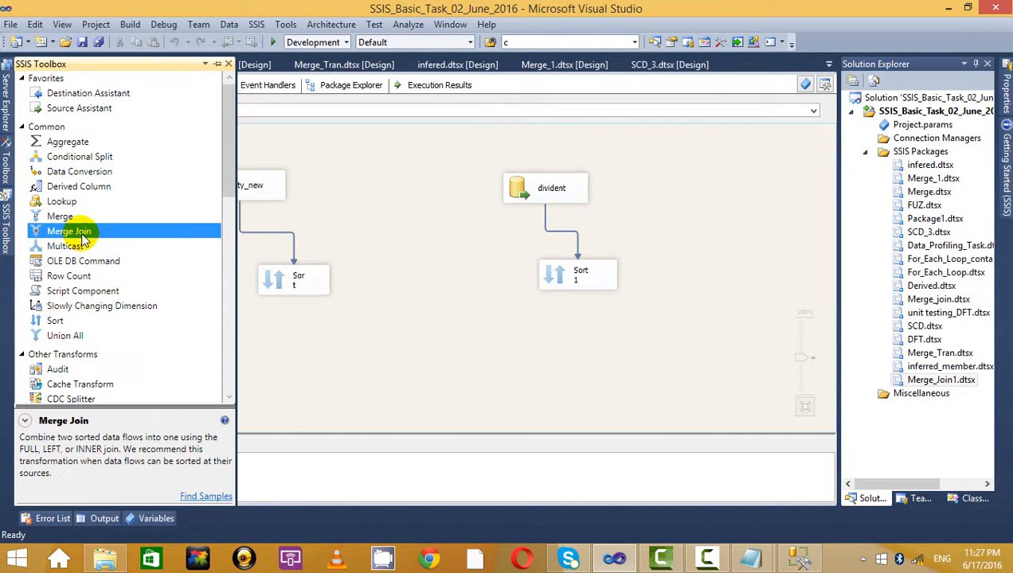
left_click_drag(83, 239, 374, 343)
Connect Sort to the Merge Join as Merge Join Left Input, and connect Sort 1 as its other input
left_click(305, 275)
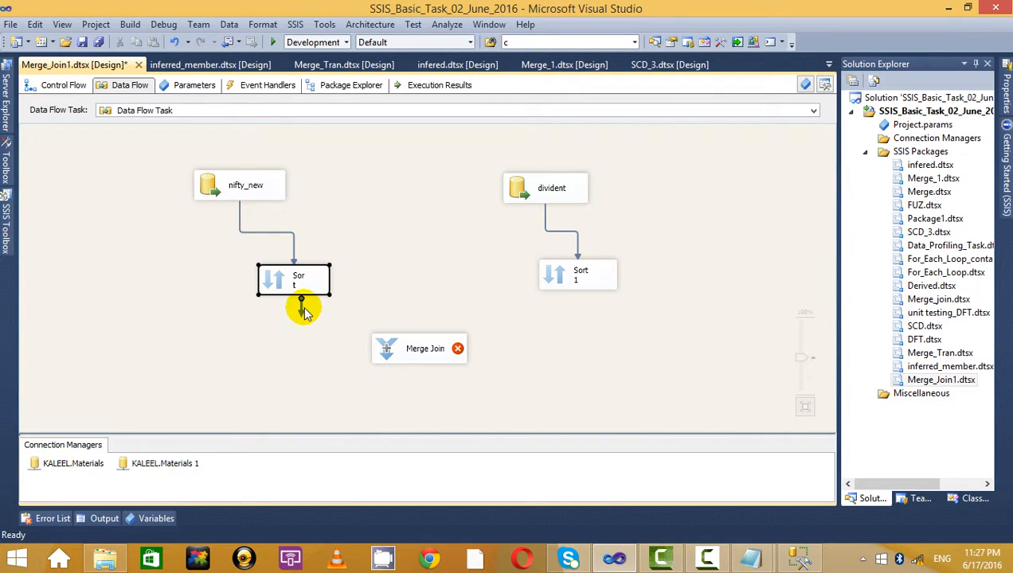
left_click_drag(305, 312, 440, 341)
left_click(495, 328)
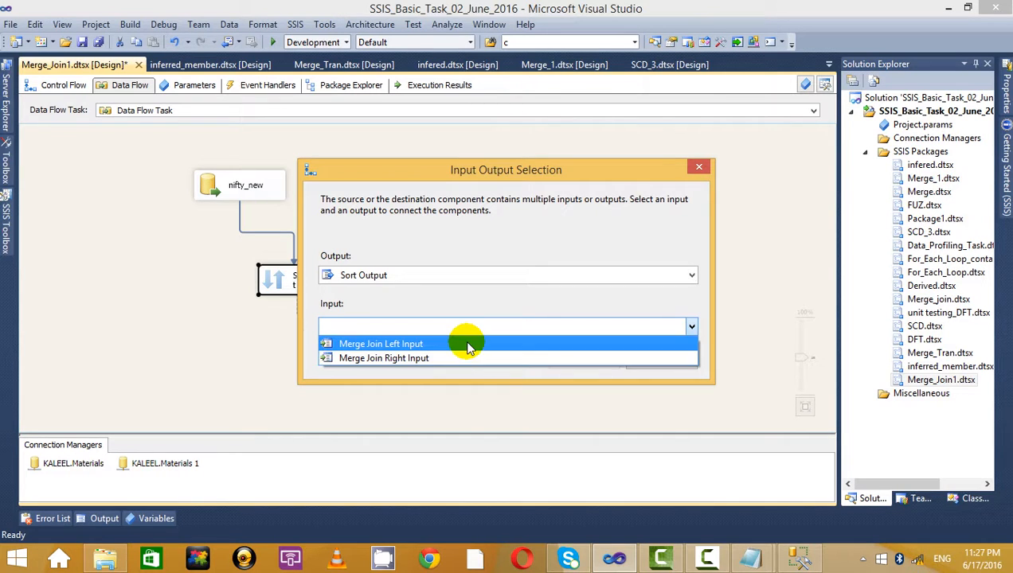
left_click(463, 343)
left_click(584, 359)
left_click(582, 271)
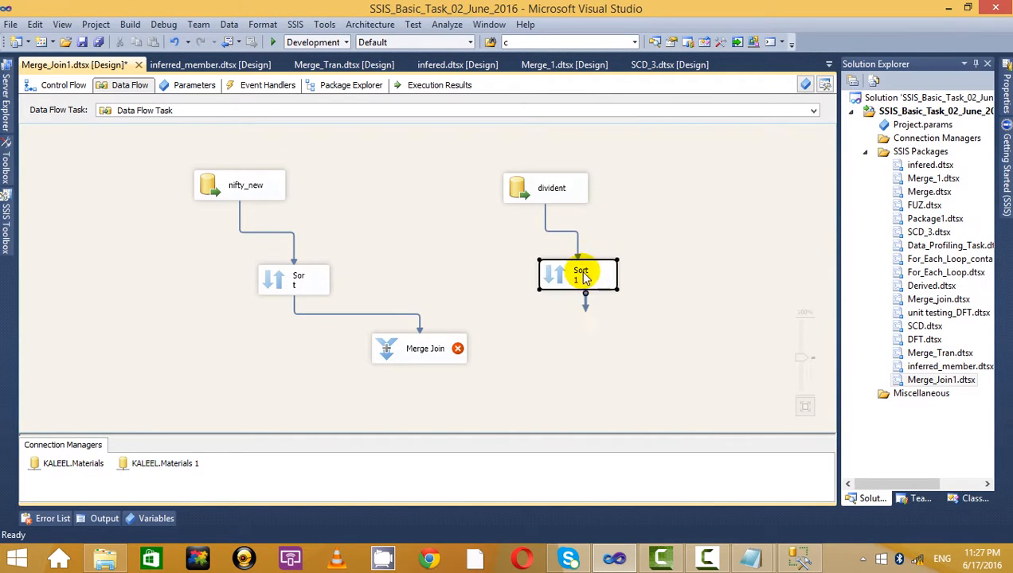
left_click_drag(584, 303, 428, 354)
Open the new Merge Join for editing and set its join type to Full outer join
right_click(428, 355)
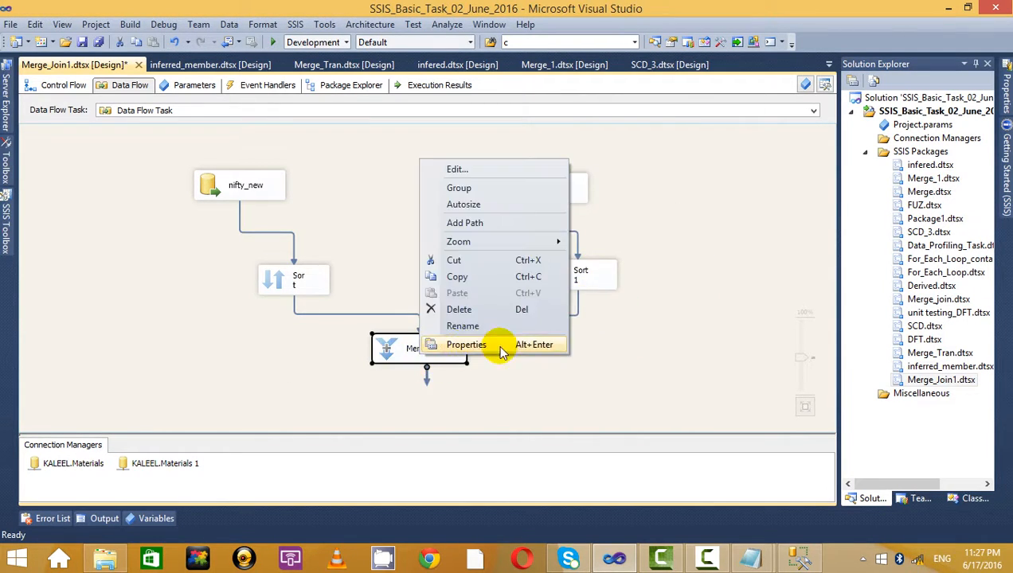
left_click(497, 165)
left_click(465, 94)
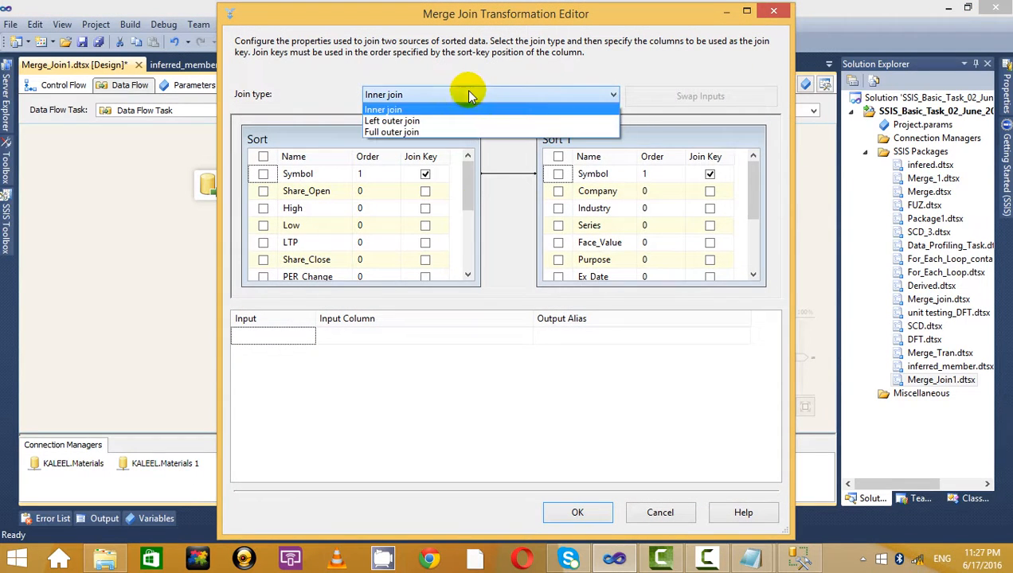
left_click(455, 132)
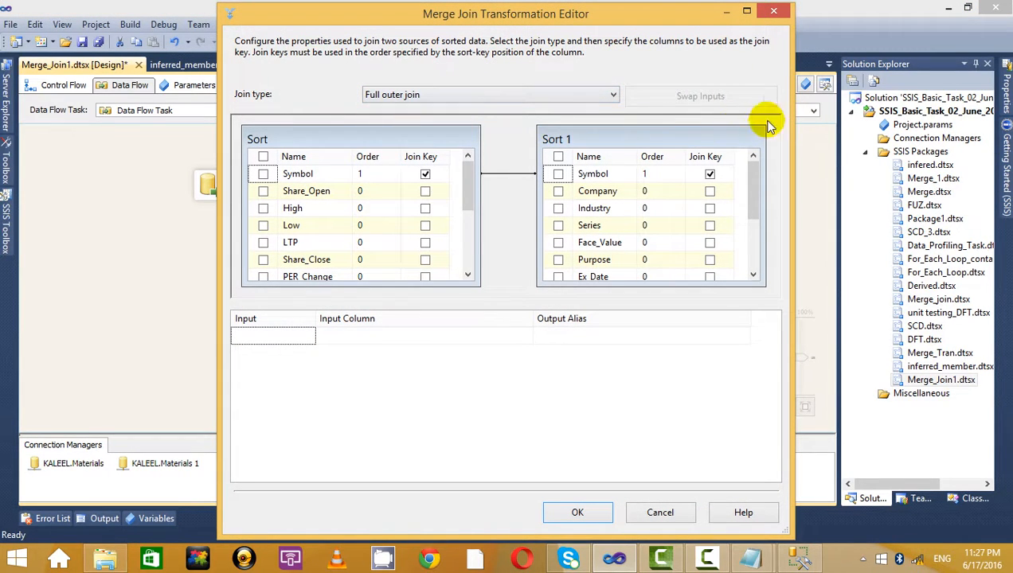
Output Symbol from Sort and Company, Industry, Face_Value, Purpose and Ex_Date from Sort 1, then accept the Merge Join settings
left_click(263, 173)
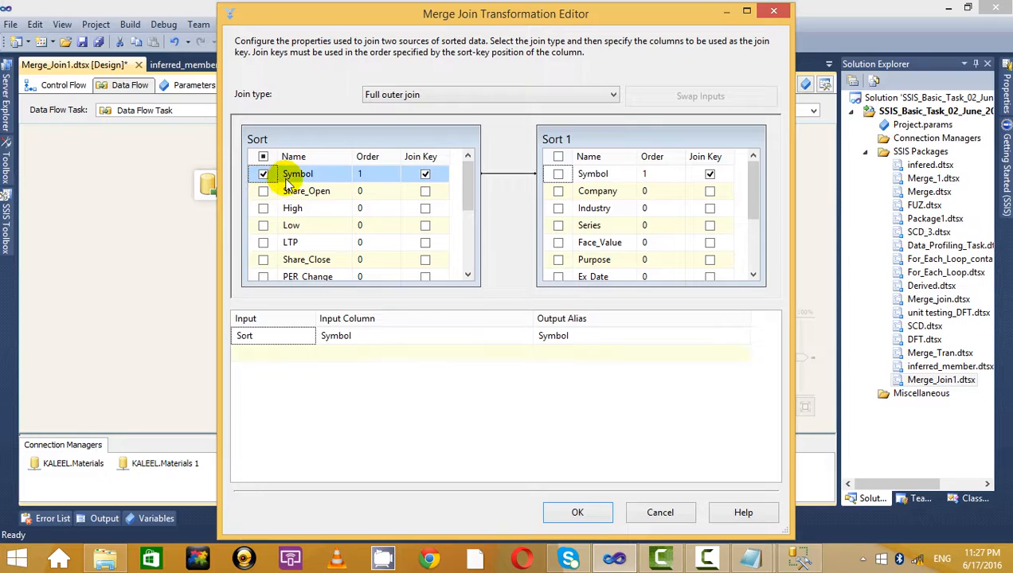
left_click(558, 192)
left_click(558, 208)
left_click(558, 225)
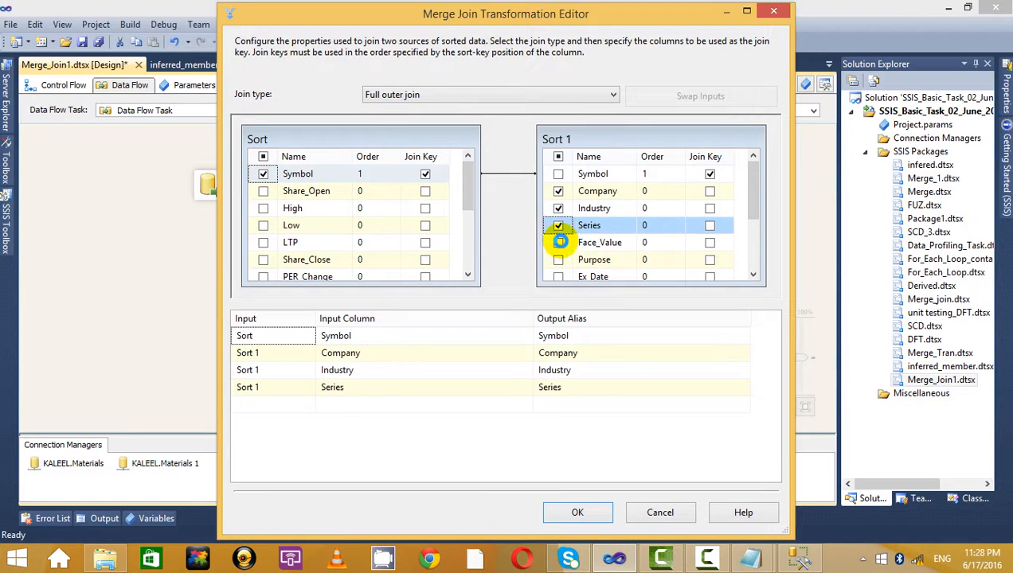
left_click(558, 242)
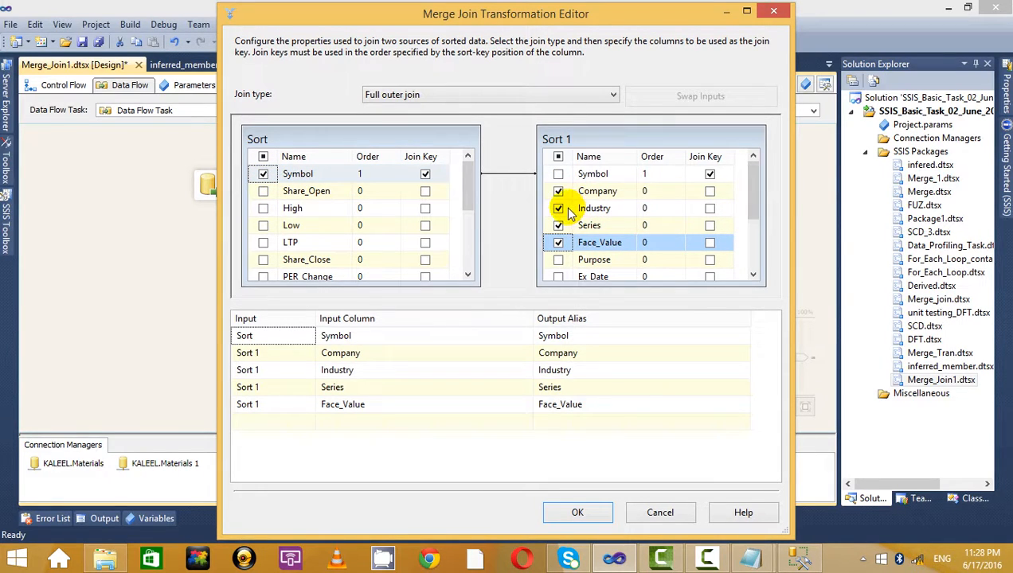
left_click(558, 225)
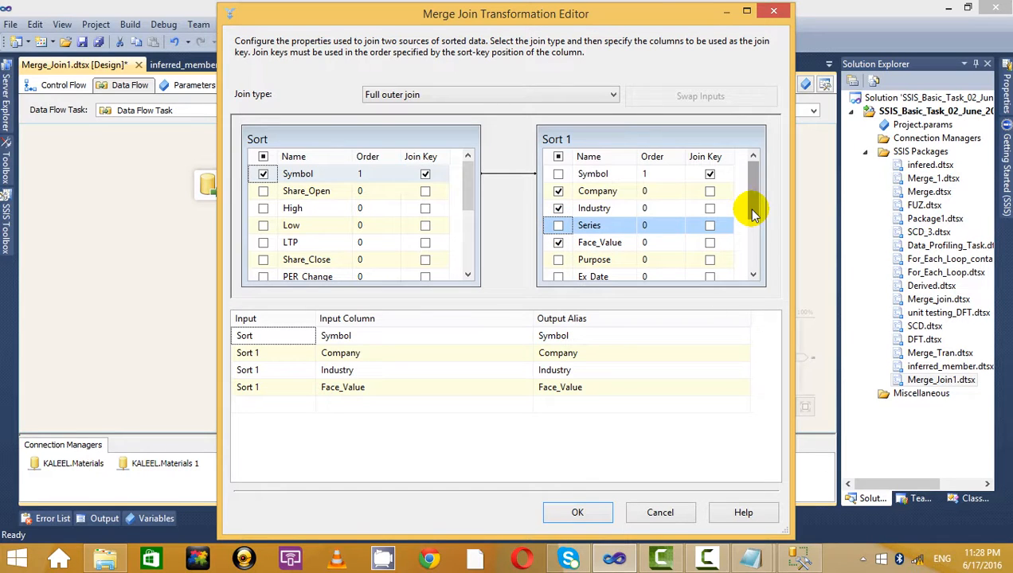
scroll(749, 207, "down", 1)
left_click(558, 242)
left_click(558, 260)
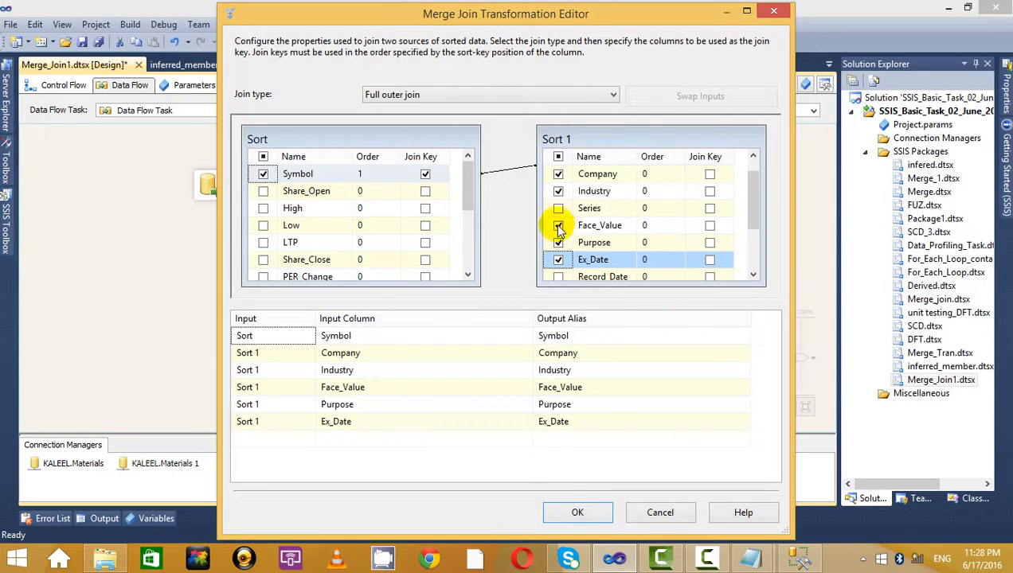
left_click_drag(749, 211, 746, 154)
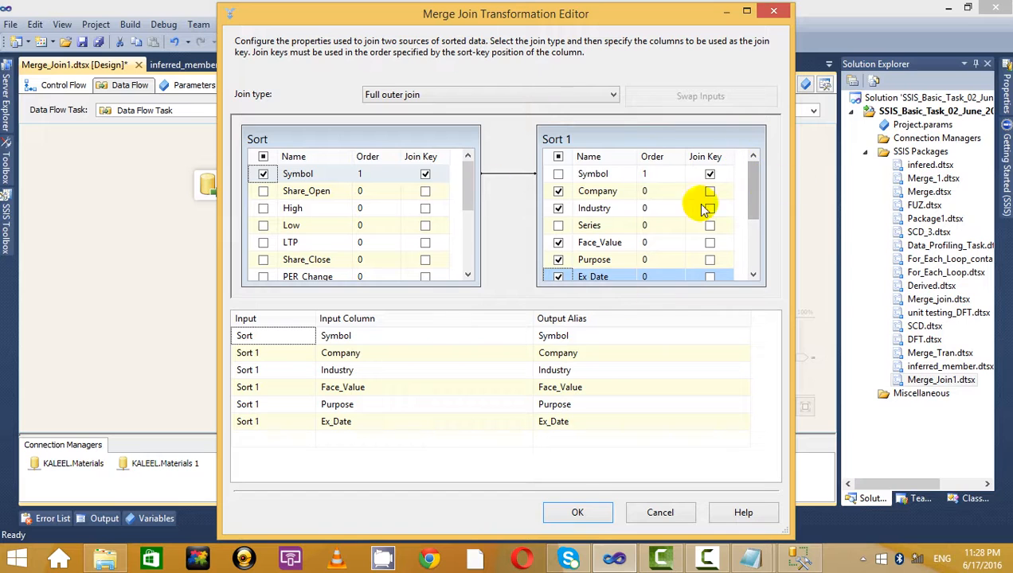
left_click(584, 512)
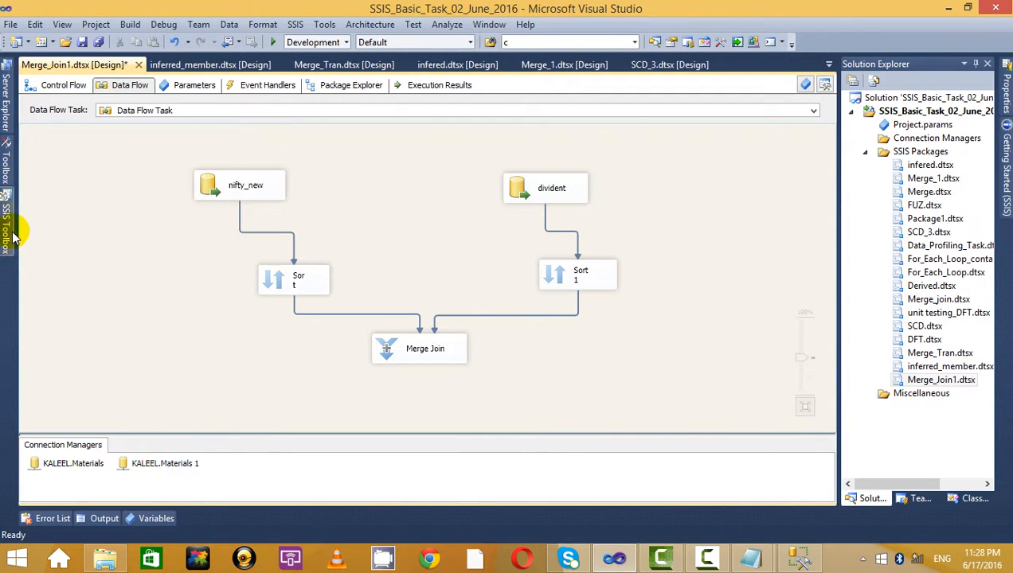
Add a Union All transformation below the Merge Join
mouse_move(7, 226)
left_click(65, 337)
left_click_drag(67, 339, 516, 373)
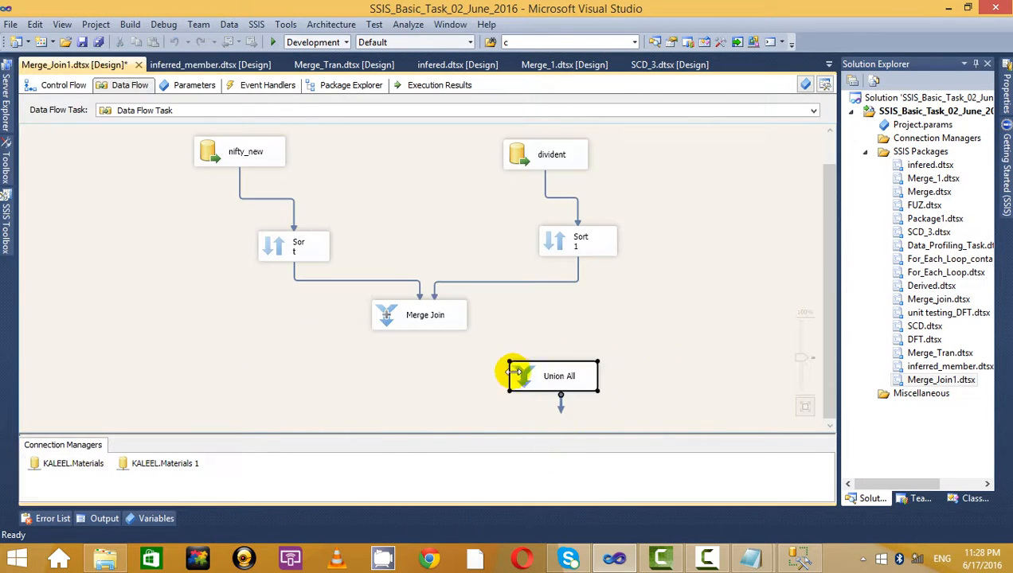
Connect the Merge Join output to Union All and enable a data viewer on that path
left_click(443, 323)
left_click_drag(428, 350, 565, 368)
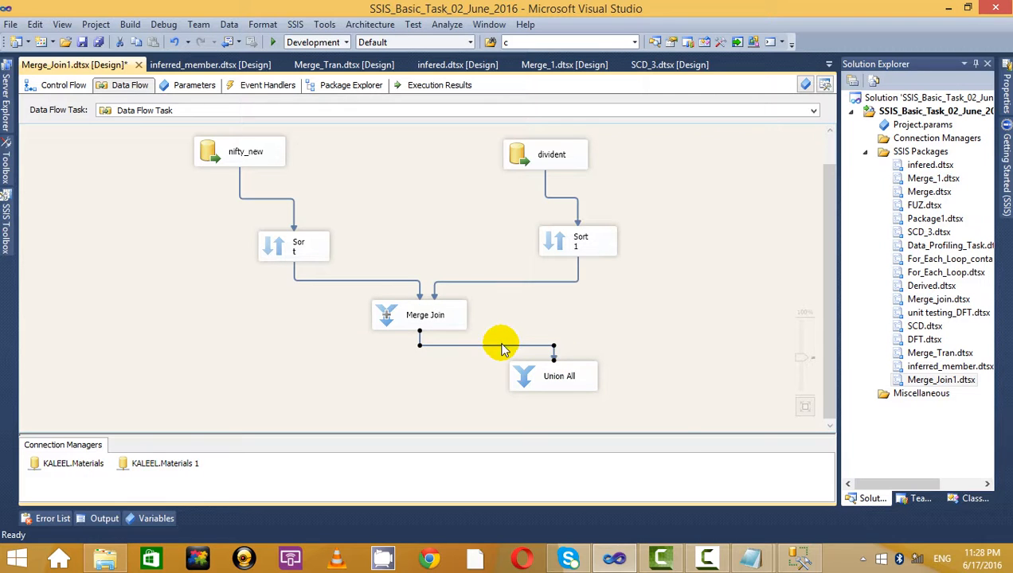
right_click(499, 345)
left_click(644, 389)
Review the Merge Join's join type options, keep Full outer join selected and close the editor
left_click(396, 313)
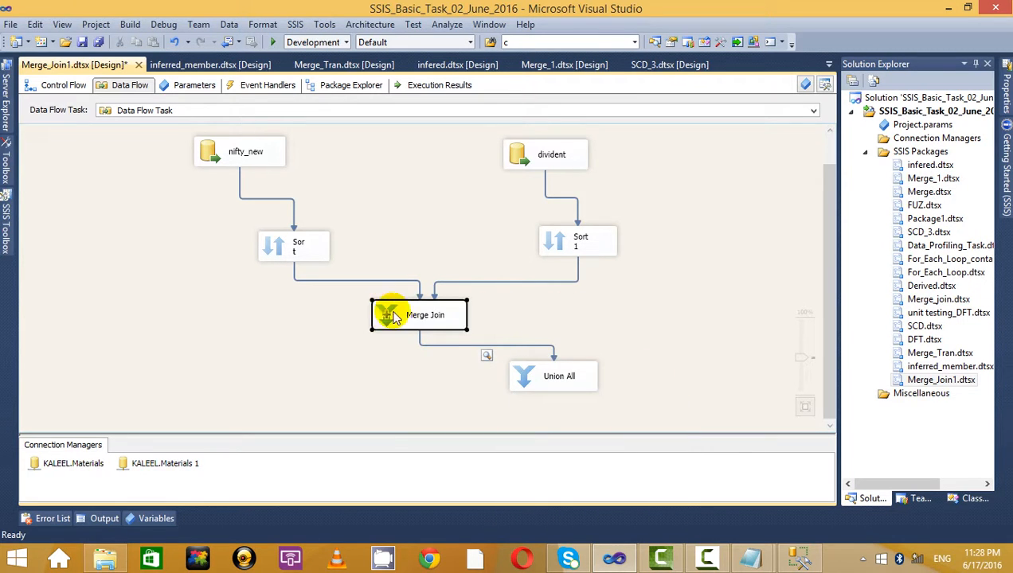
double_click(450, 323)
left_click(464, 95)
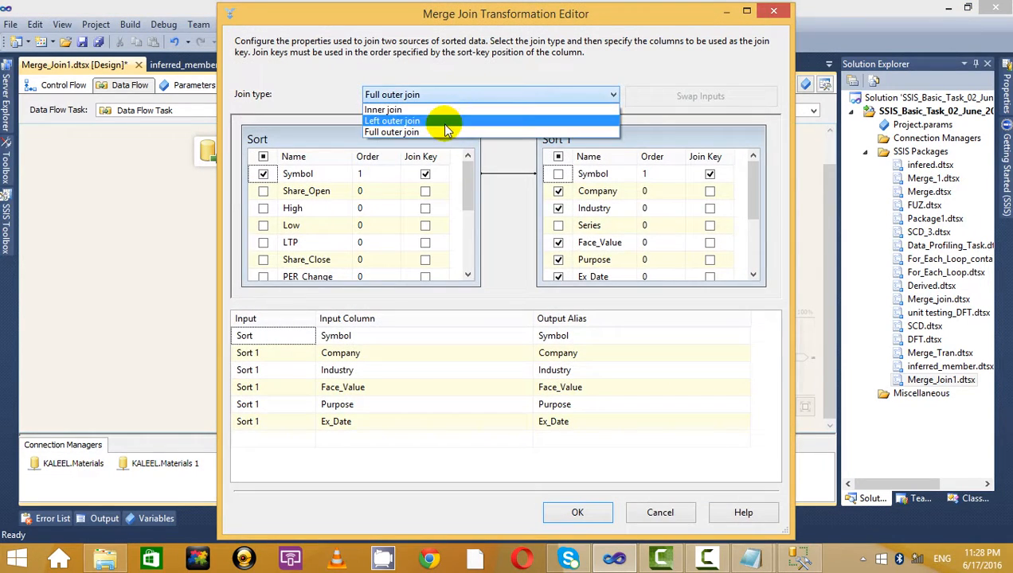
left_click(442, 131)
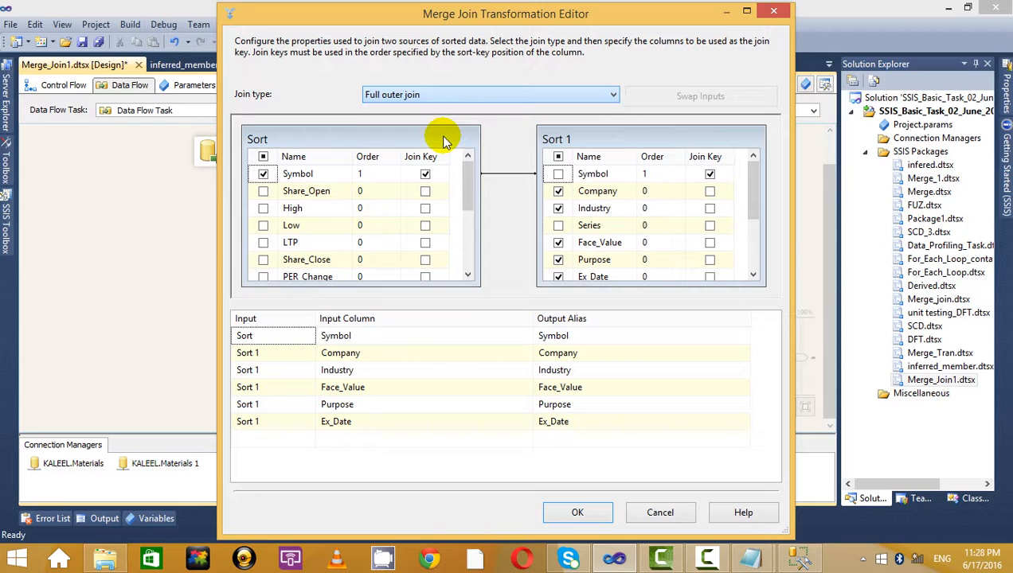
left_click(592, 509)
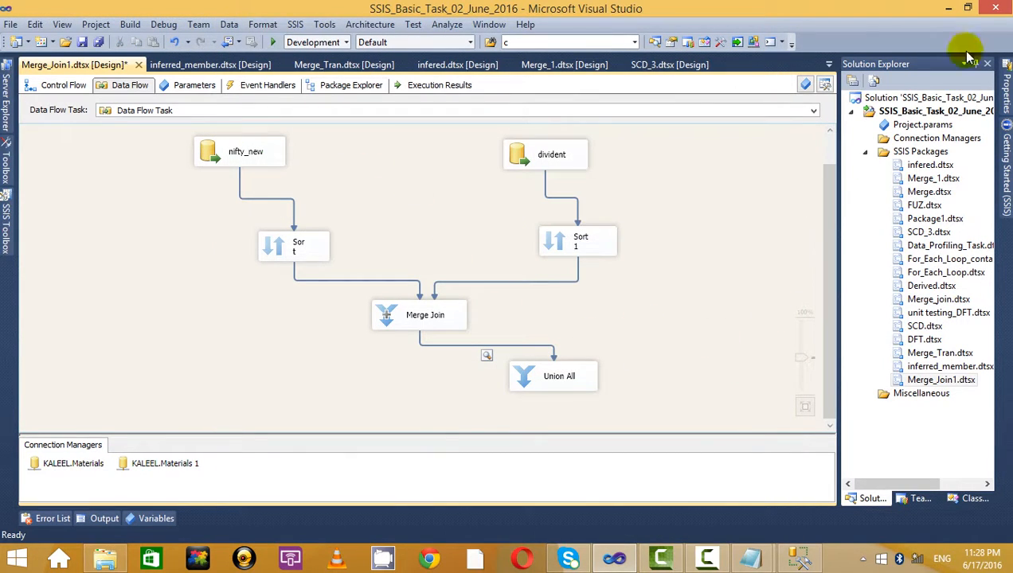
Switch to SQL Server Management Studio and execute the full outer join query on nifty_new and divident
left_click(796, 554)
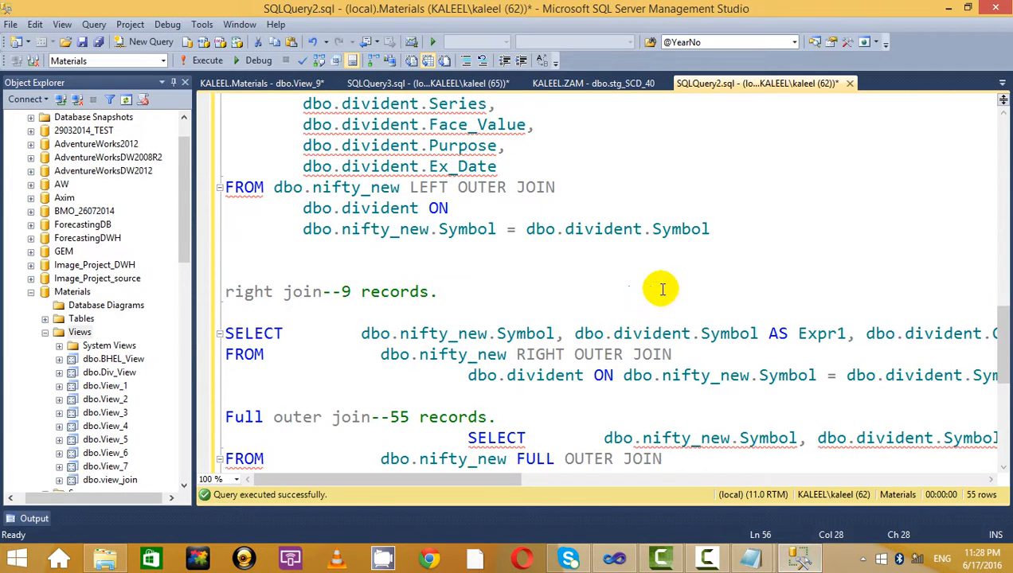
scroll(621, 358, "down", 2)
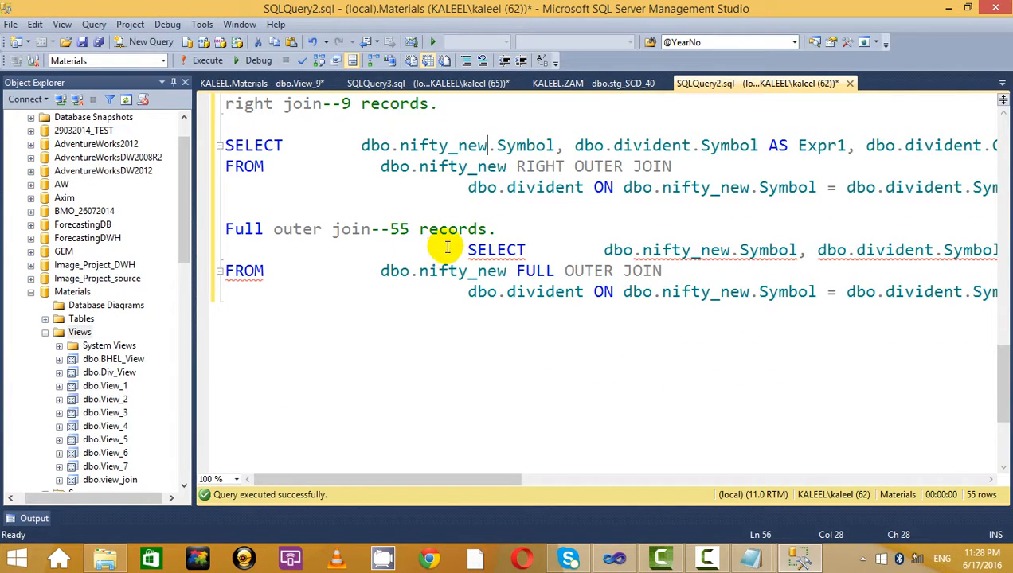
left_click_drag(457, 250, 958, 320)
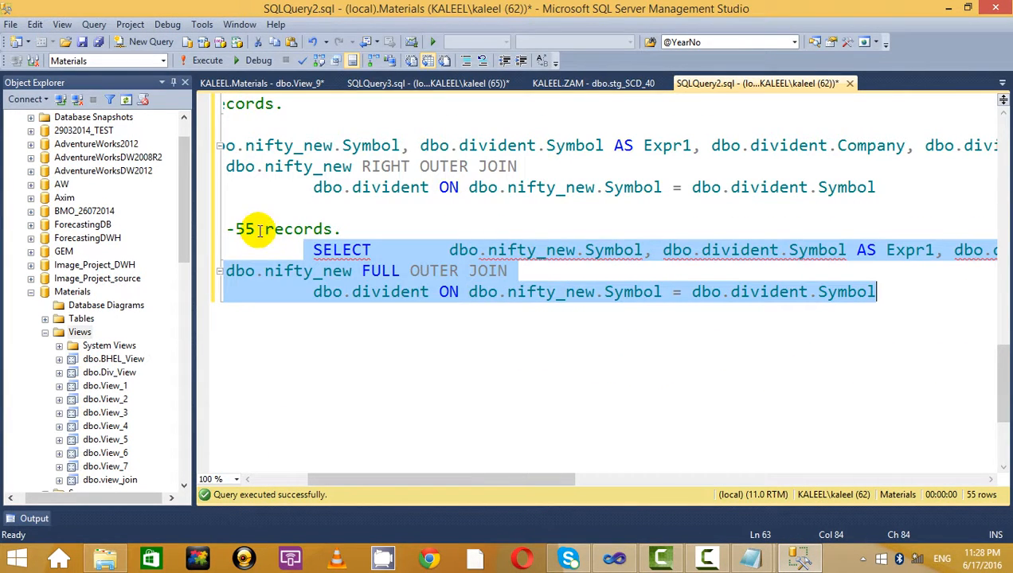
left_click(215, 63)
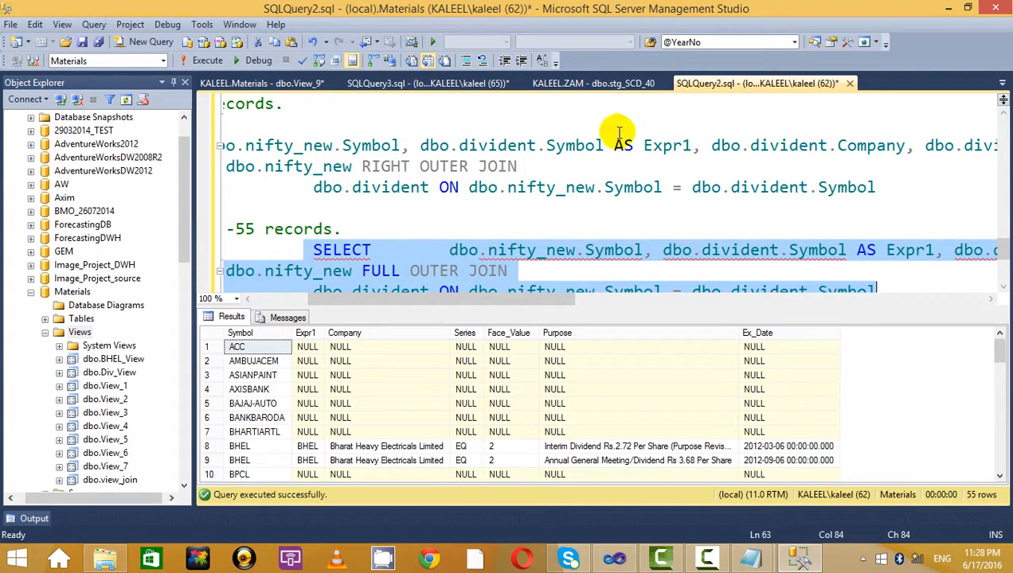
Return to Visual Studio, run Merge_Join1.dtsx to view the full outer join rows in the enlarged data viewer, and stop debugging
left_click(943, 8)
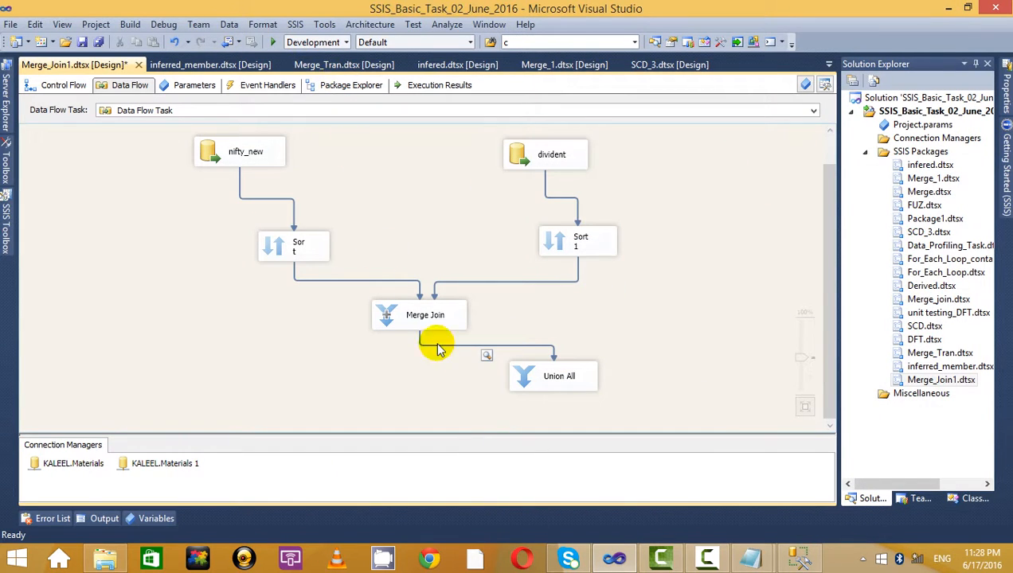
left_click(272, 42)
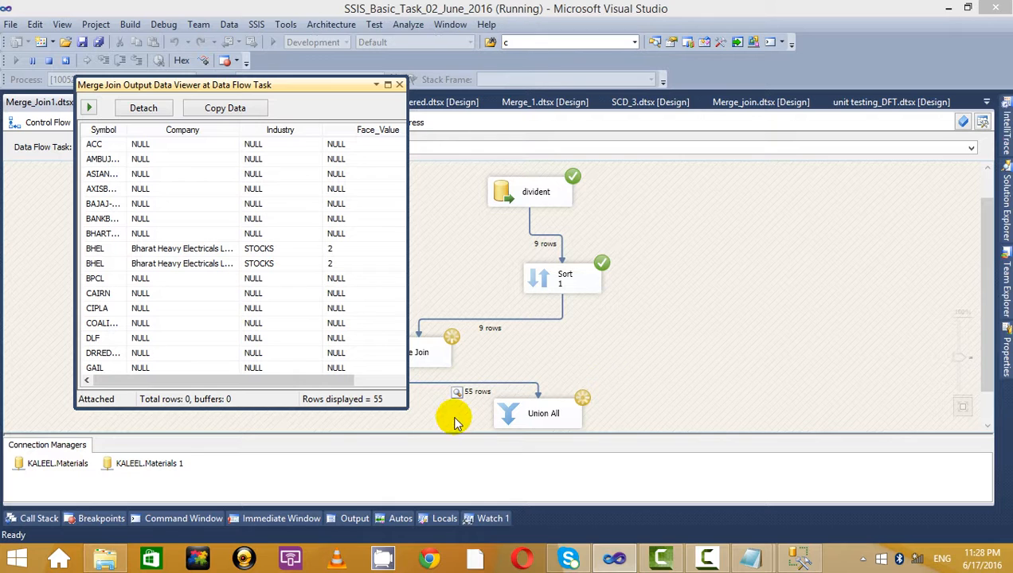
left_click(388, 84)
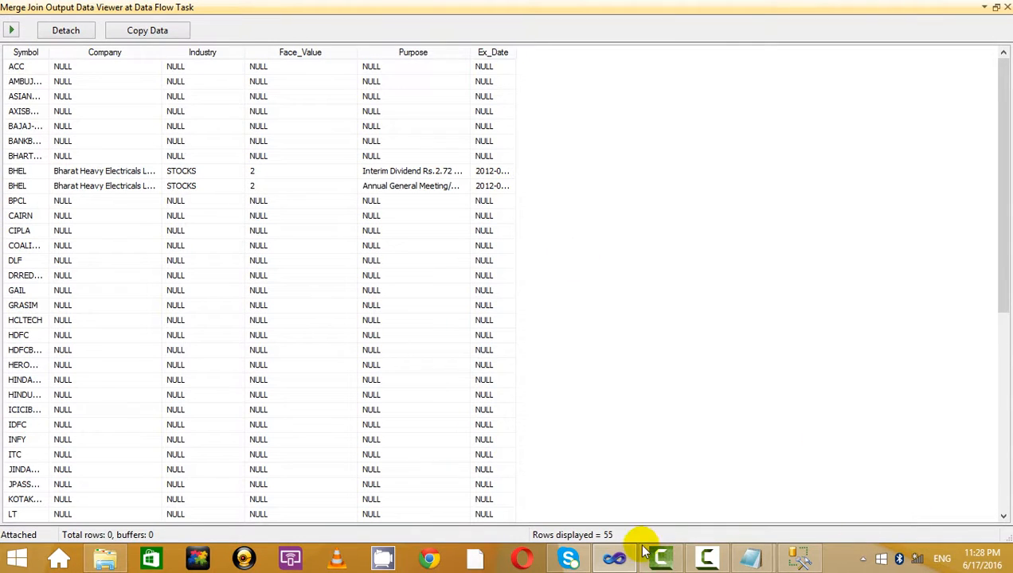
left_click(1006, 8)
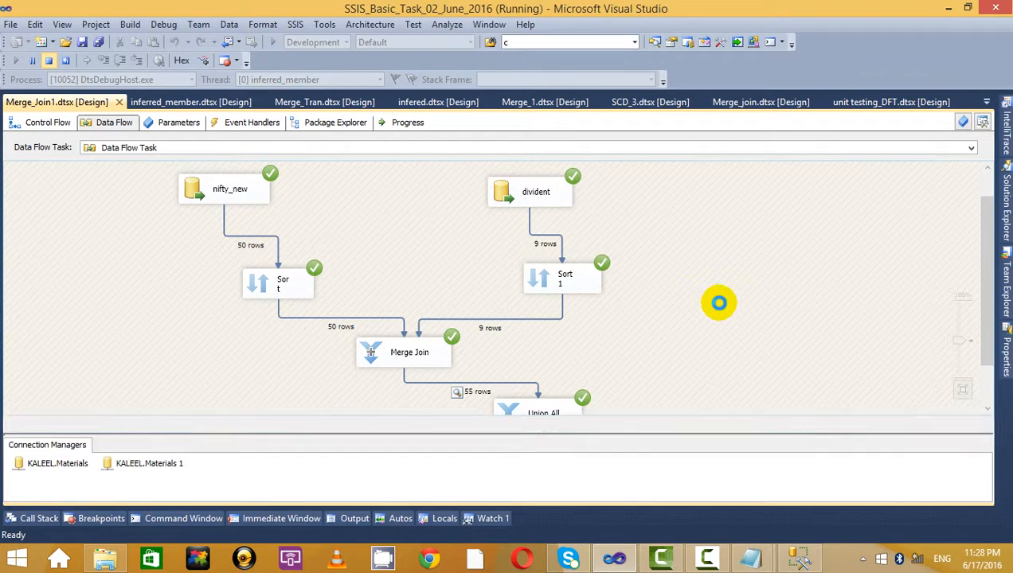
key("shift+F5")
Review the Merje_Joints definitions in the untitled Notepad notes and end the Left outer and Right Outer lines with "table"
mouse_move(750, 558)
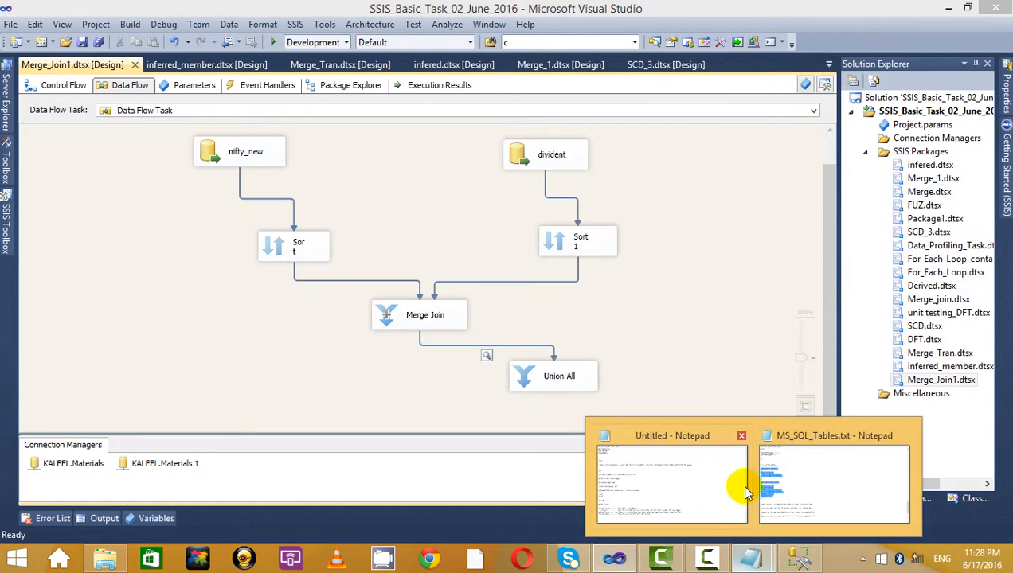
left_click(800, 485)
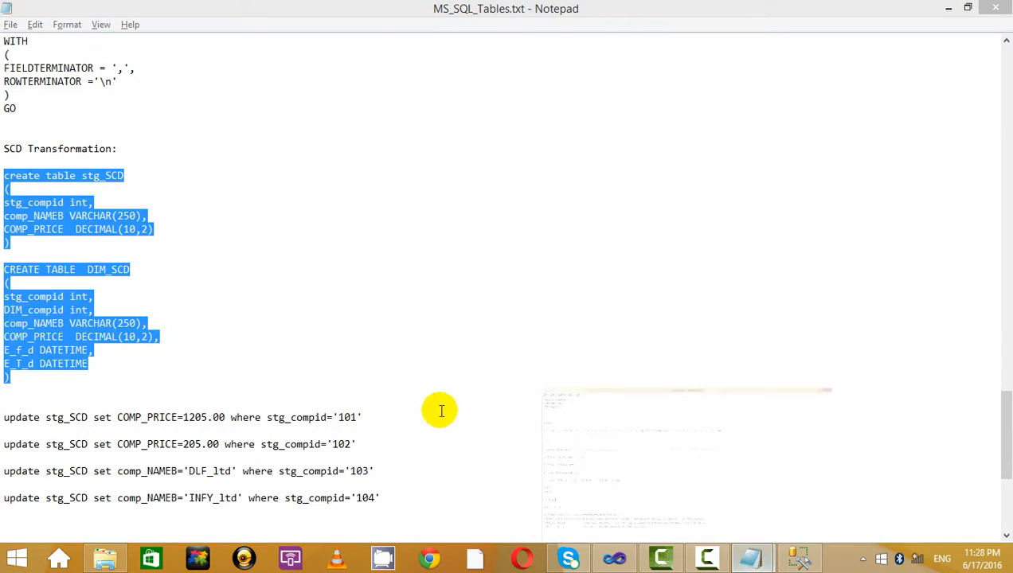
left_click_drag(392, 495, 3, 418)
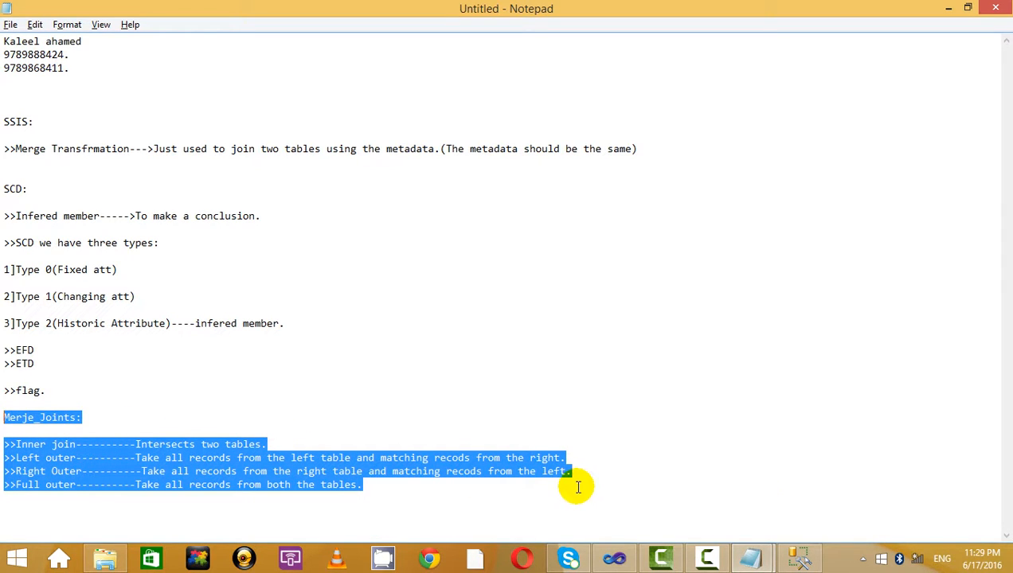
left_click(408, 492)
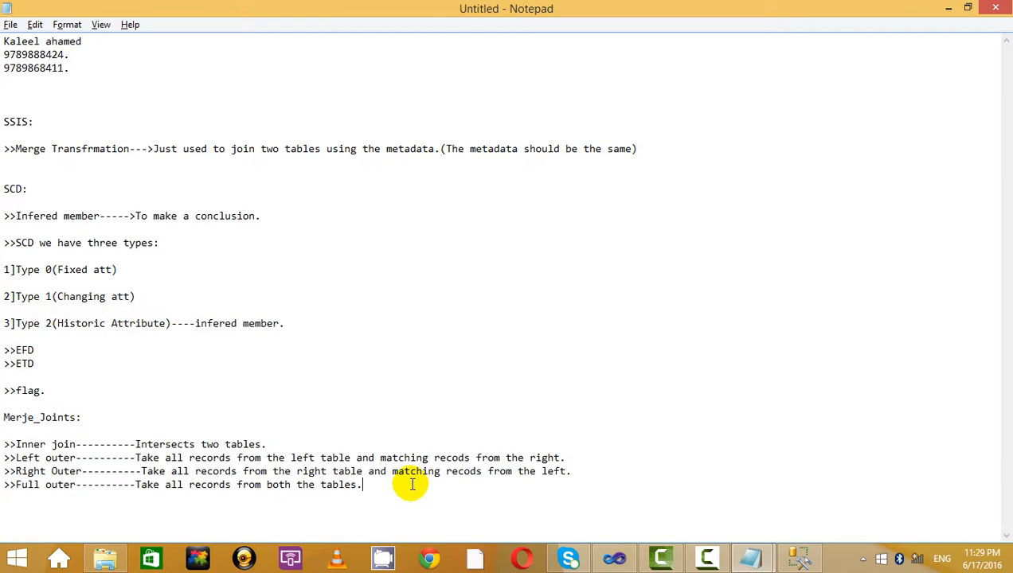
left_click_drag(412, 484, 355, 440)
left_click(506, 494)
left_click_drag(414, 483, 301, 435)
left_click(328, 441)
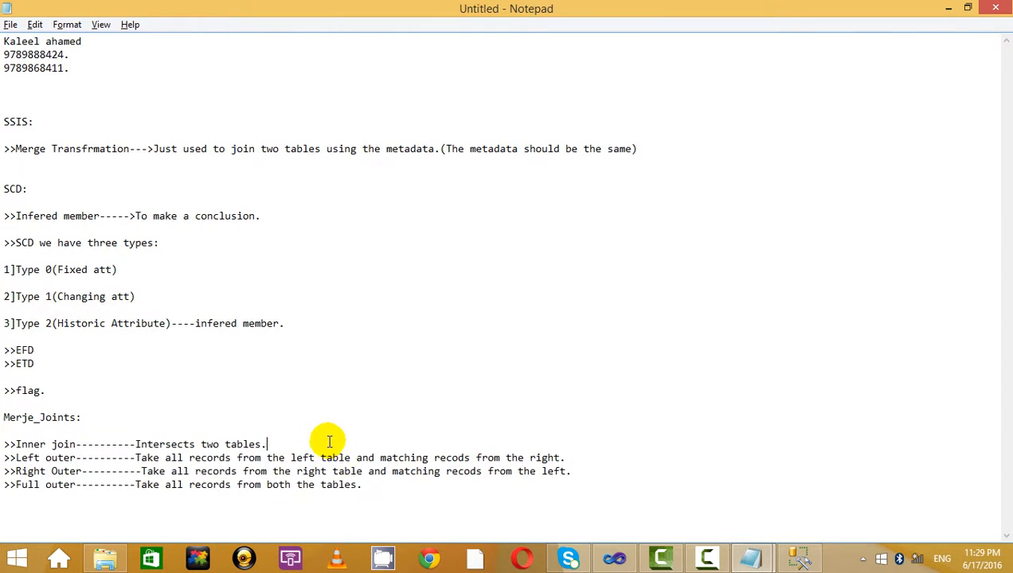
left_click_drag(450, 500, 355, 444)
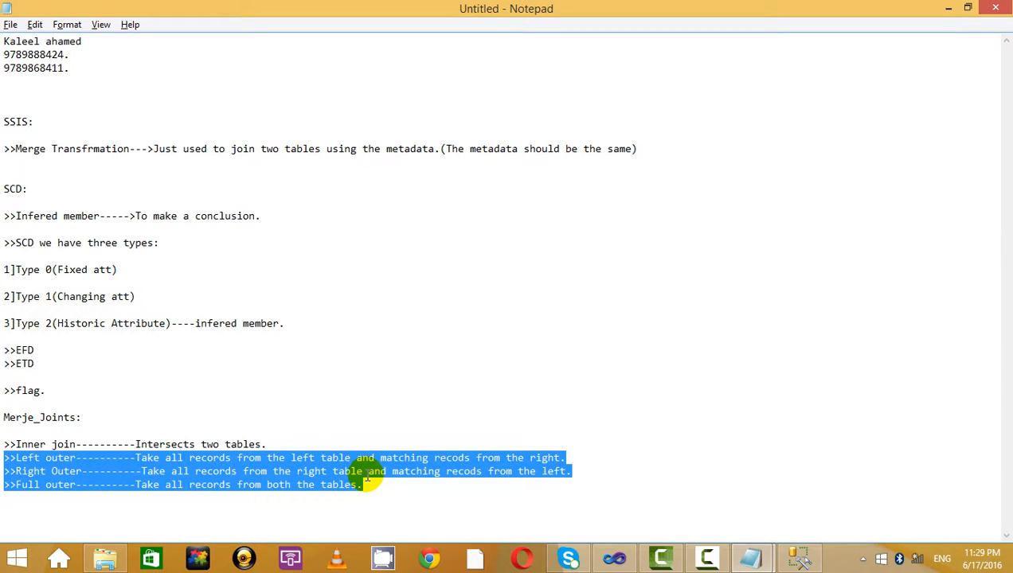
left_click(384, 500)
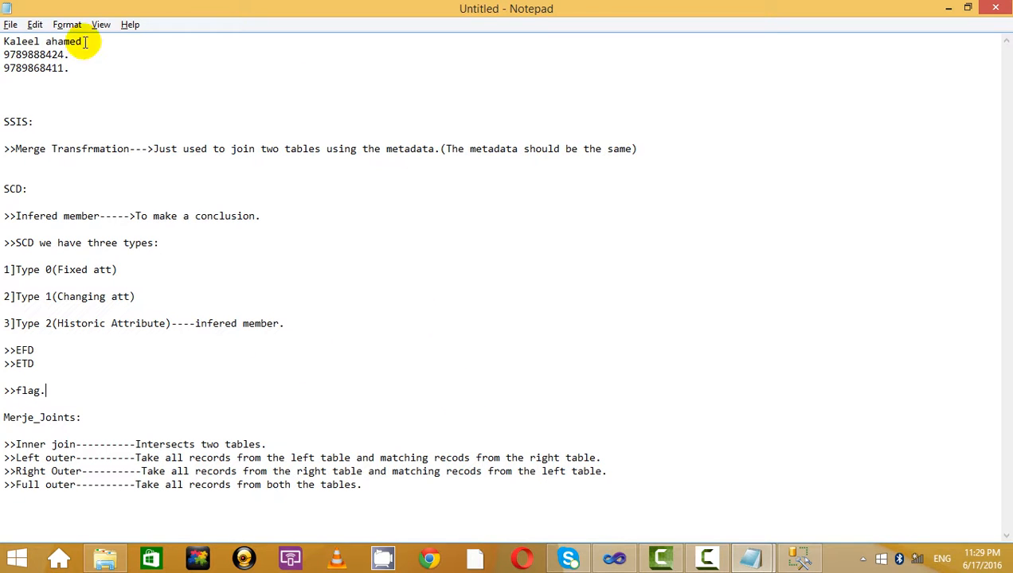
left_click(11, 25)
left_click(63, 92)
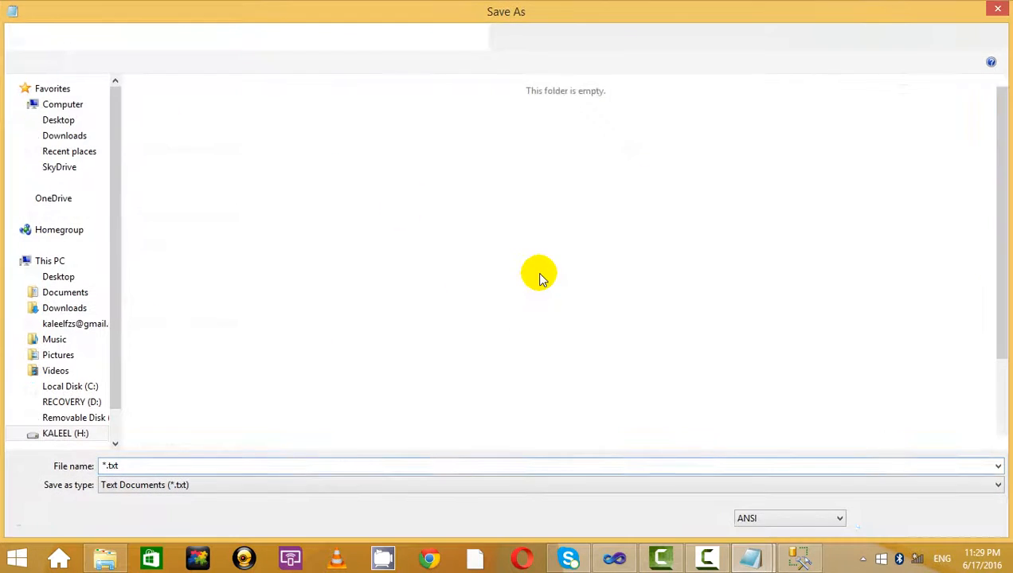
left_click(997, 12)
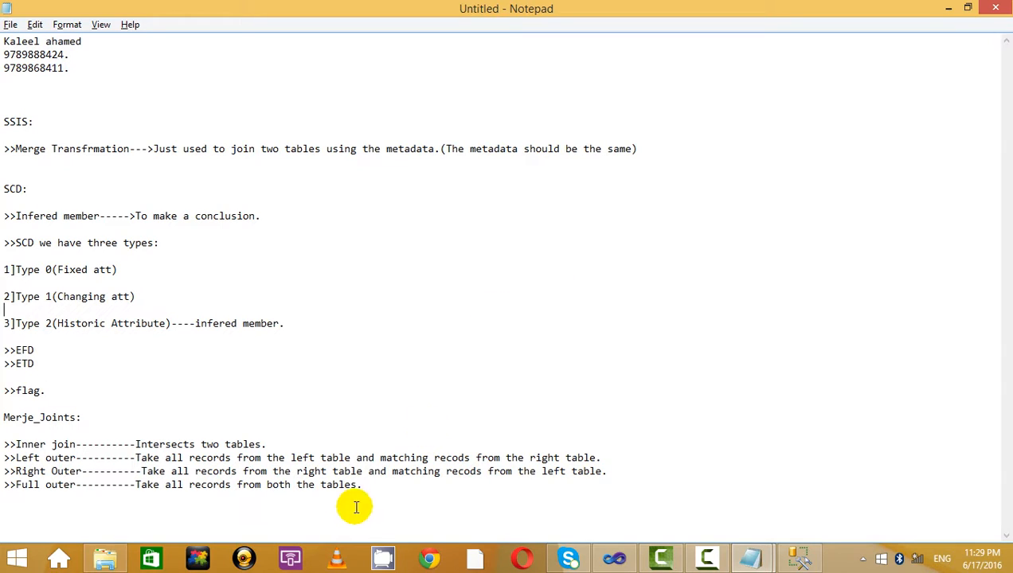
Append "(AnB)" to the Inner join definition and "(AuB)" to the Full outer definition, each before the full stop
left_click(262, 444)
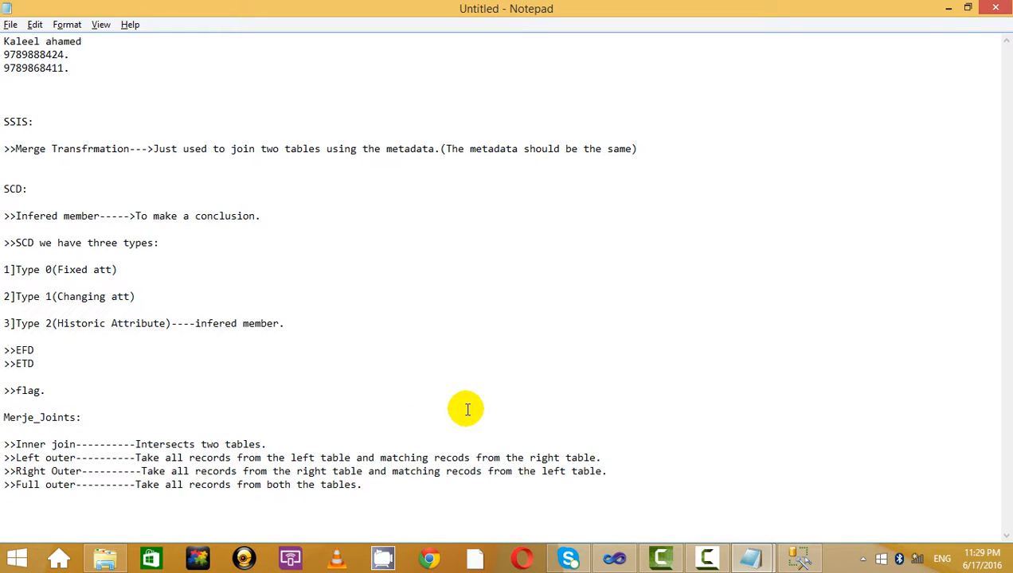
type("(AnB")
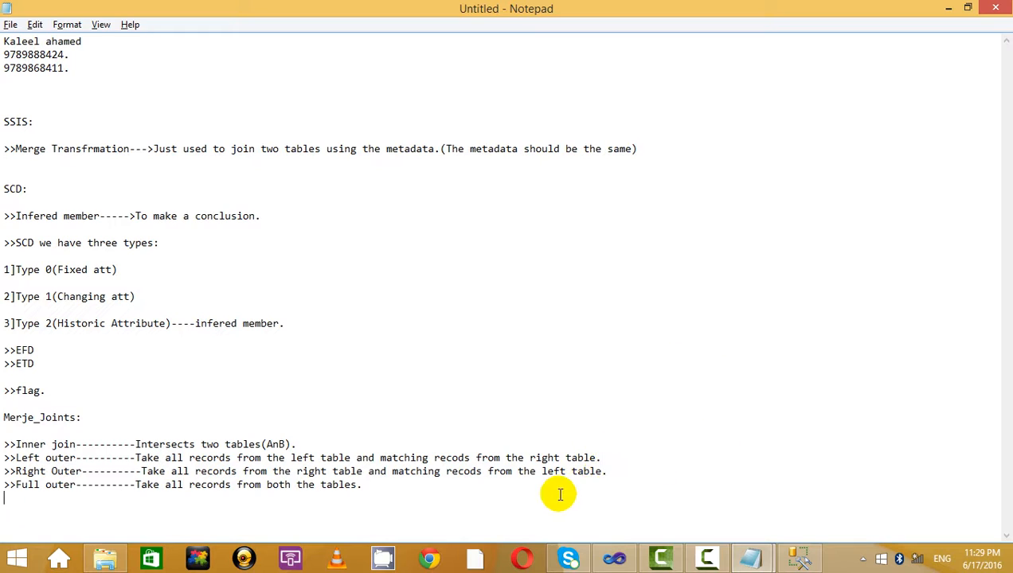
left_click(356, 485)
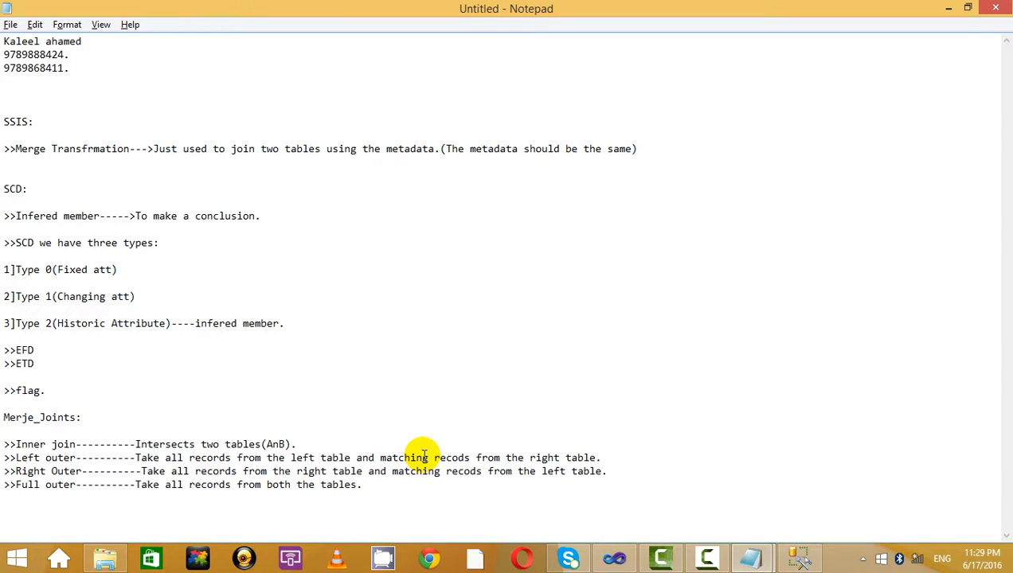
type("(AuB")
key("alt+Tab")
scroll(785, 49, "up", 8)
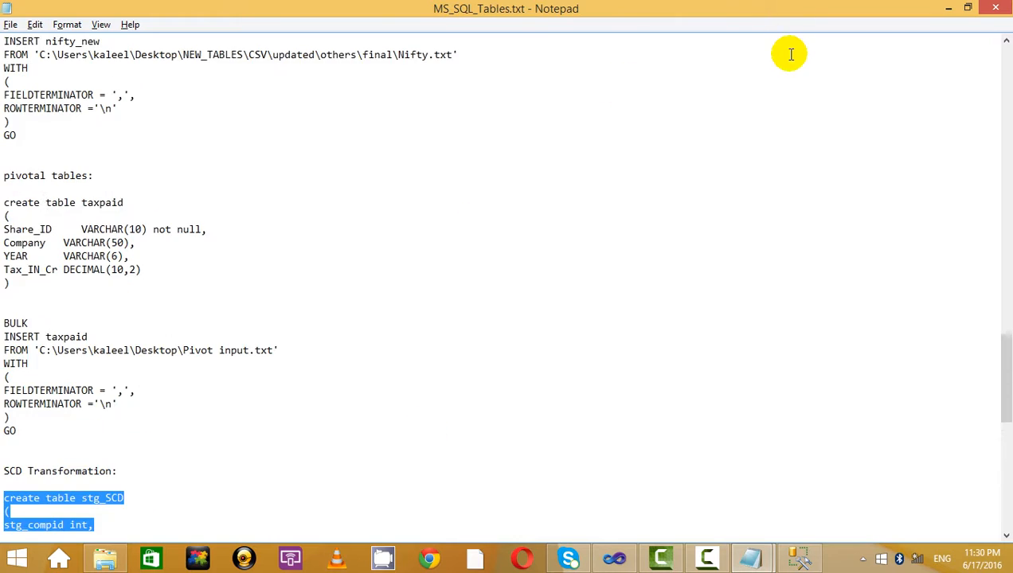
key("alt+Tab")
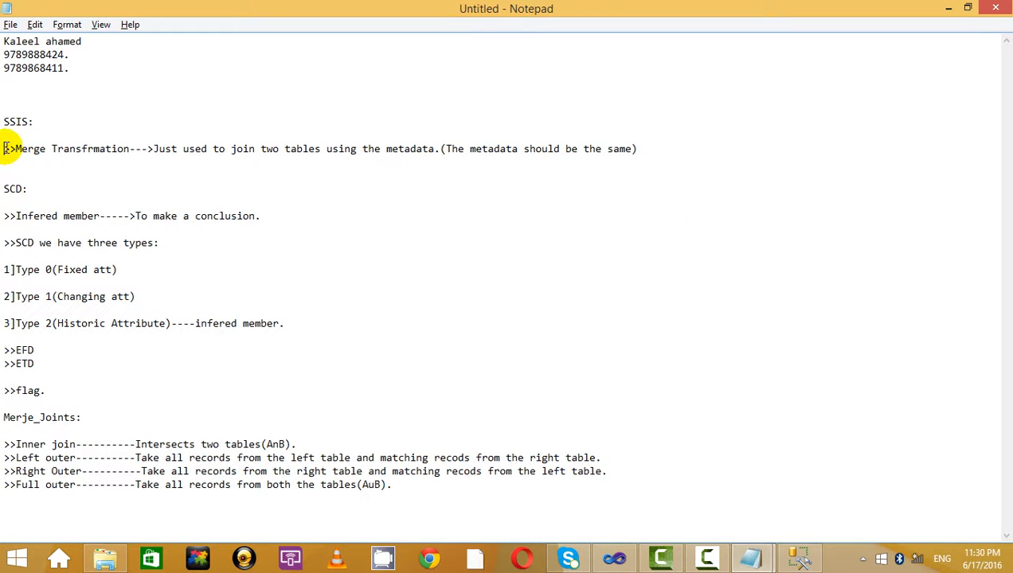
Review the notes on Merge Transfrmation, Merje_Joints and the Infered member in the untitled Notepad file
left_click_drag(6, 148, 152, 165)
left_click(151, 169)
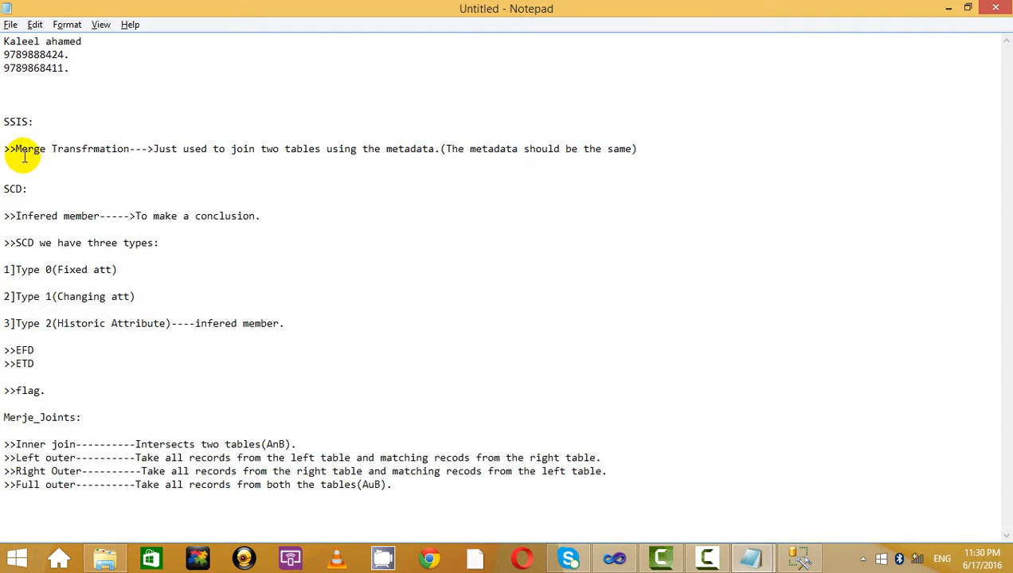
left_click_drag(13, 149, 156, 159)
left_click(134, 242)
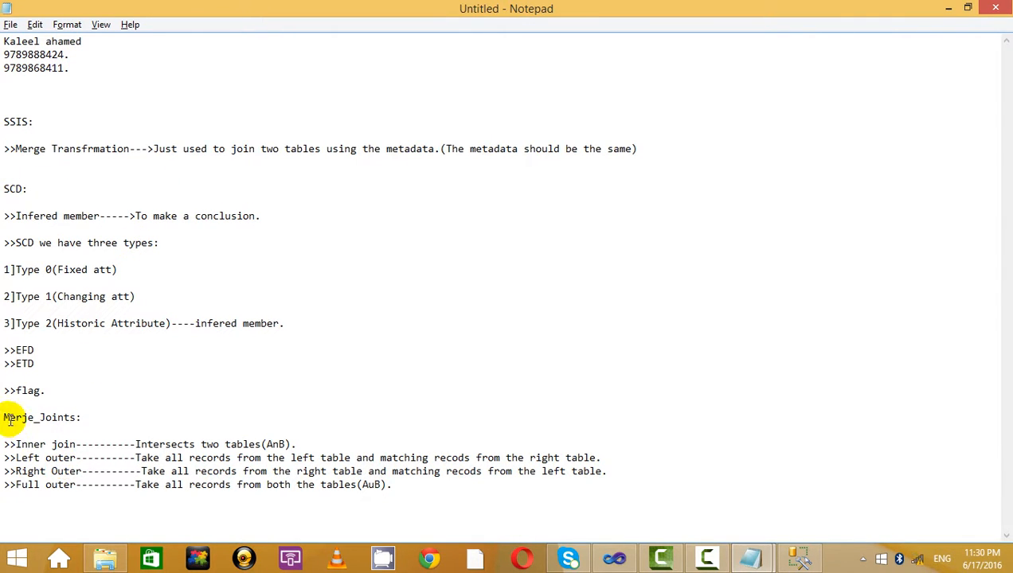
left_click_drag(8, 421, 377, 520)
left_click(208, 430)
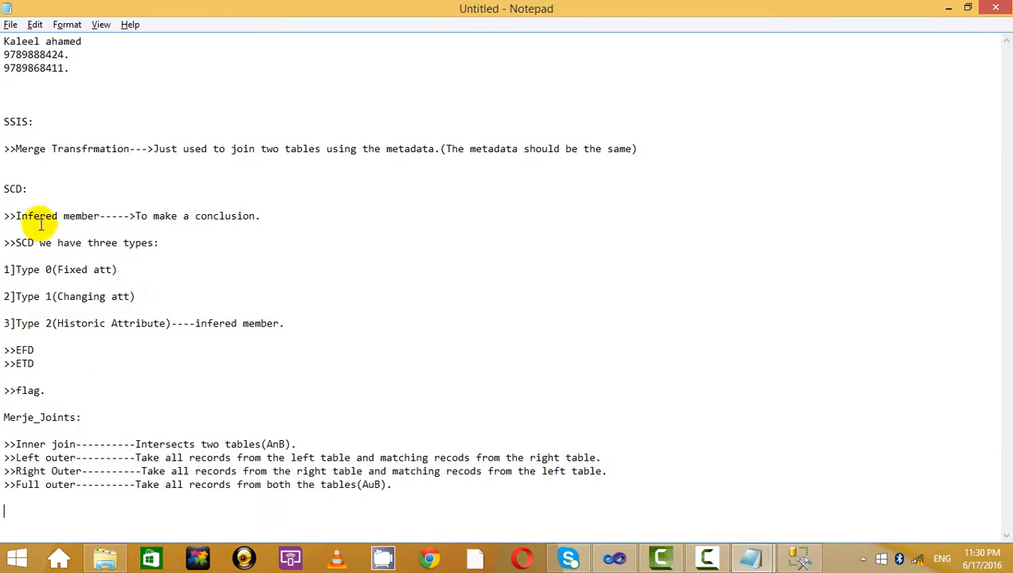
left_click_drag(10, 216, 333, 216)
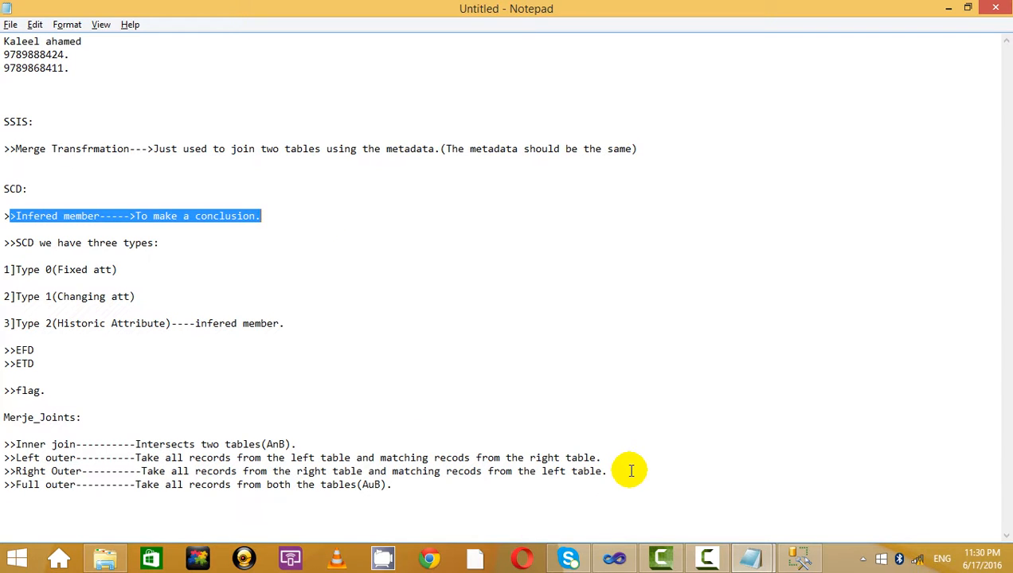
left_click(479, 333)
key("alt+Tab")
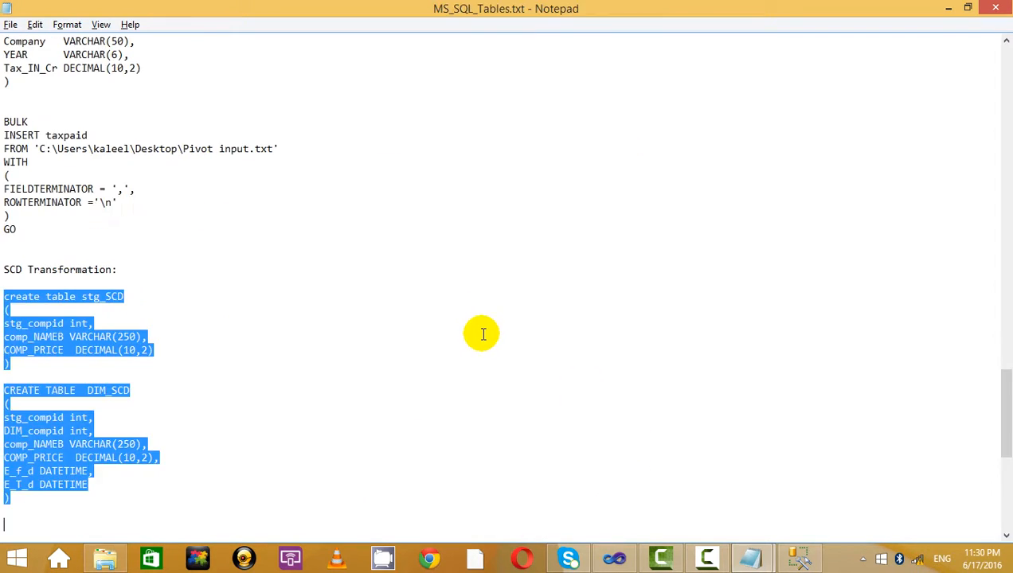
left_click(715, 562)
left_click(722, 272)
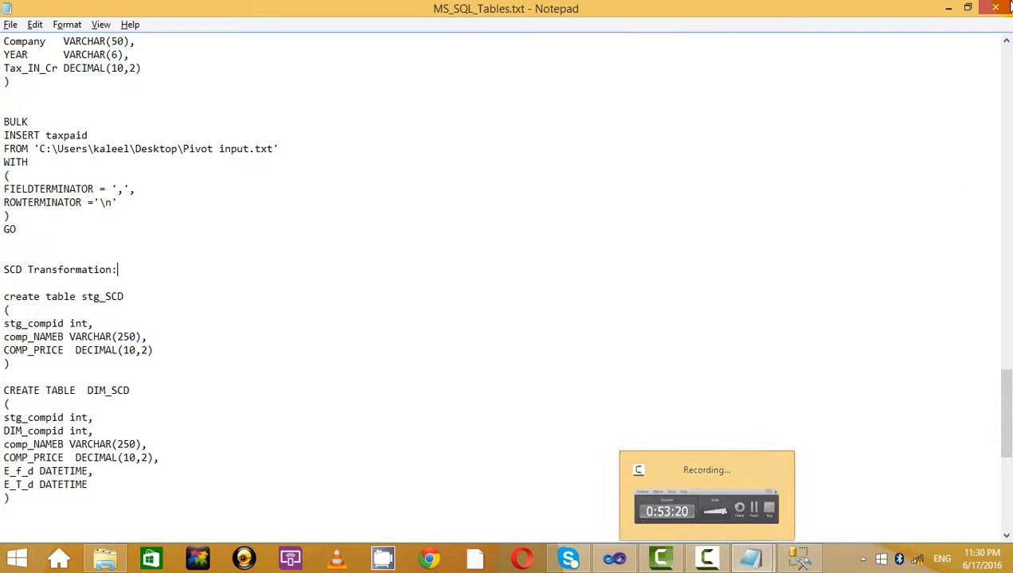
left_click(947, 8)
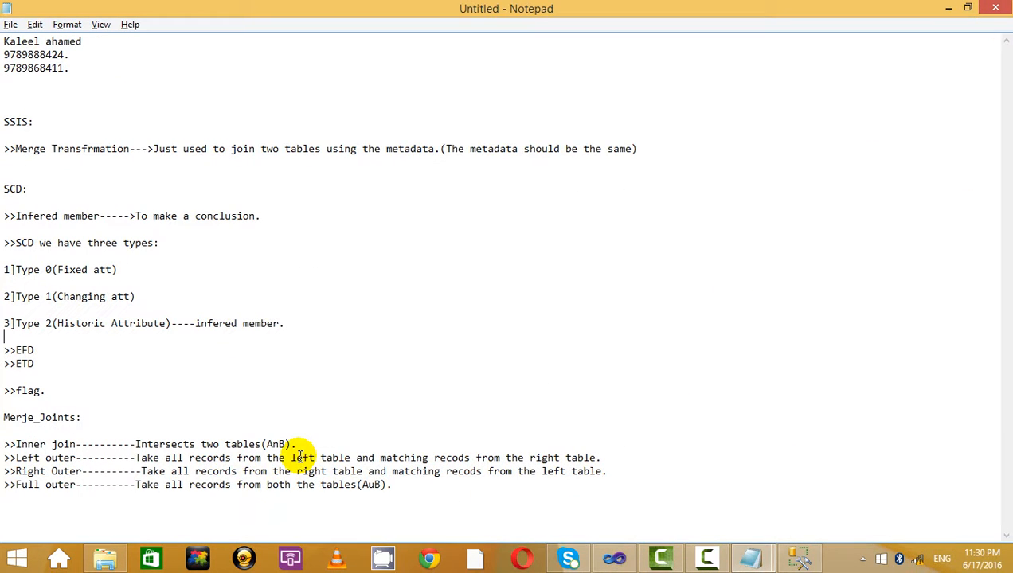
left_click_drag(453, 491, 65, 132)
left_click(295, 173)
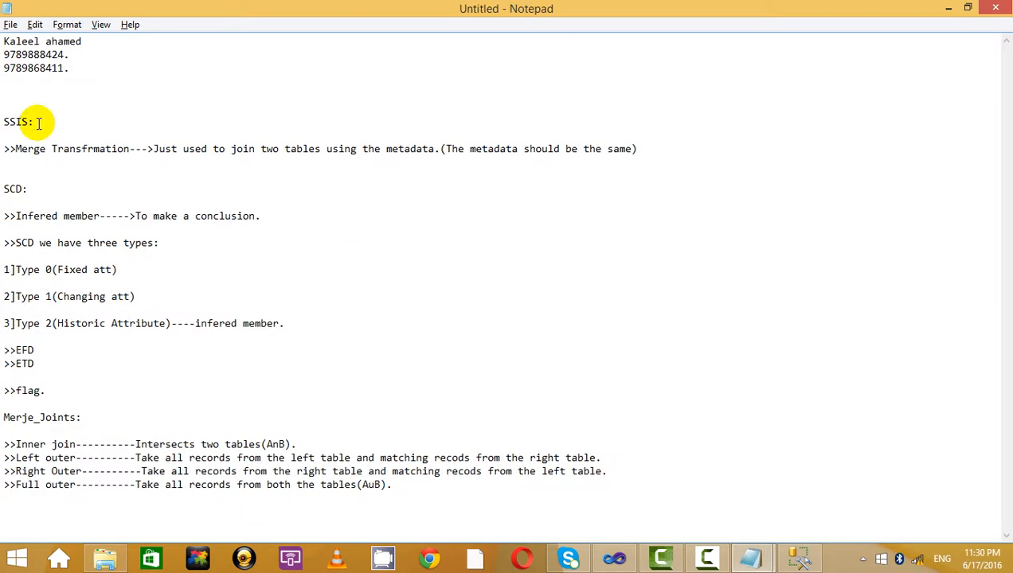
Remove the surplus blank lines above and below the SSIS heading and above the SCD heading in the notes
left_click(64, 83)
key("BackSpace")
left_click(45, 124)
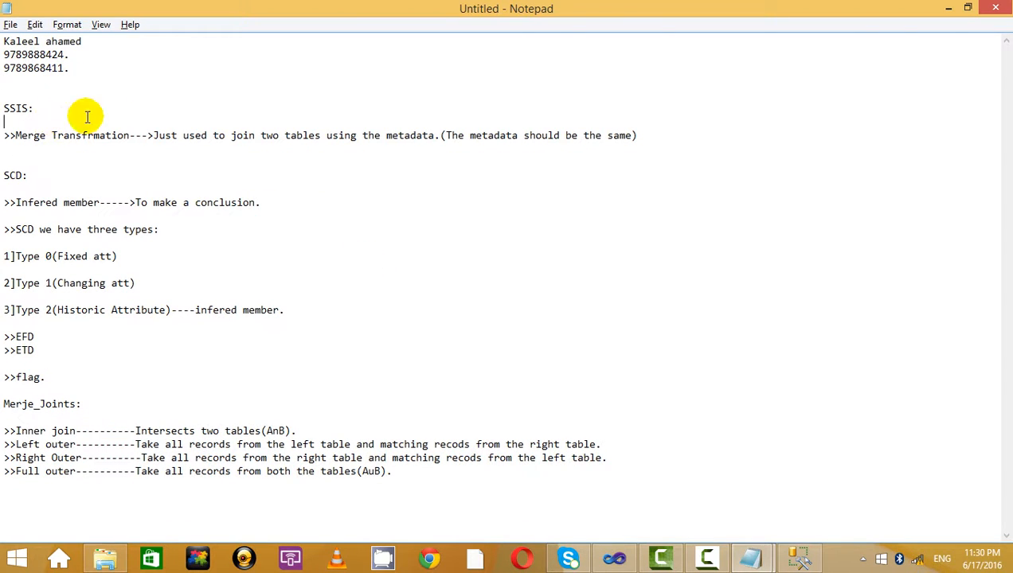
key("BackSpace")
left_click(93, 144)
key("Delete")
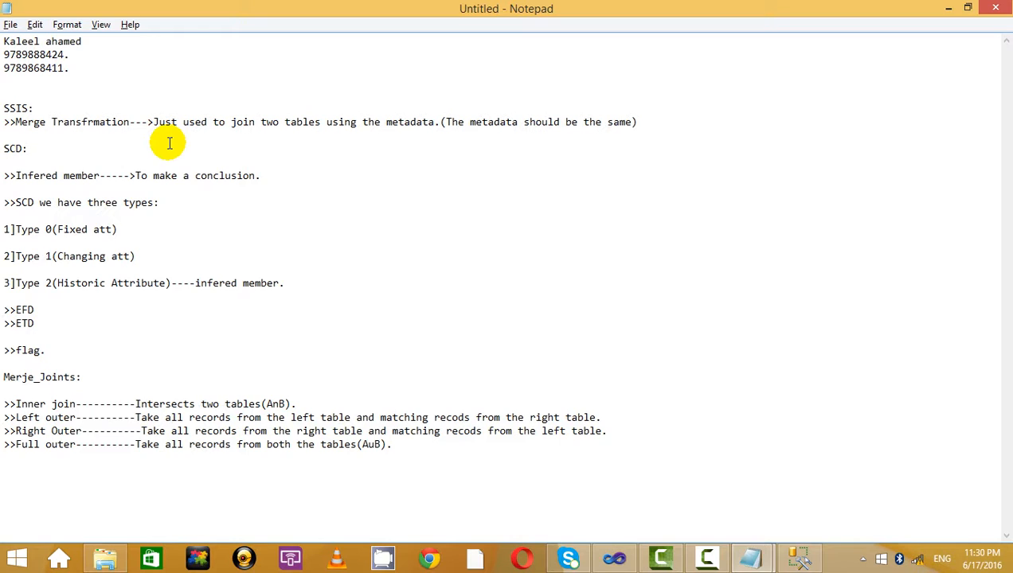
left_click(715, 559)
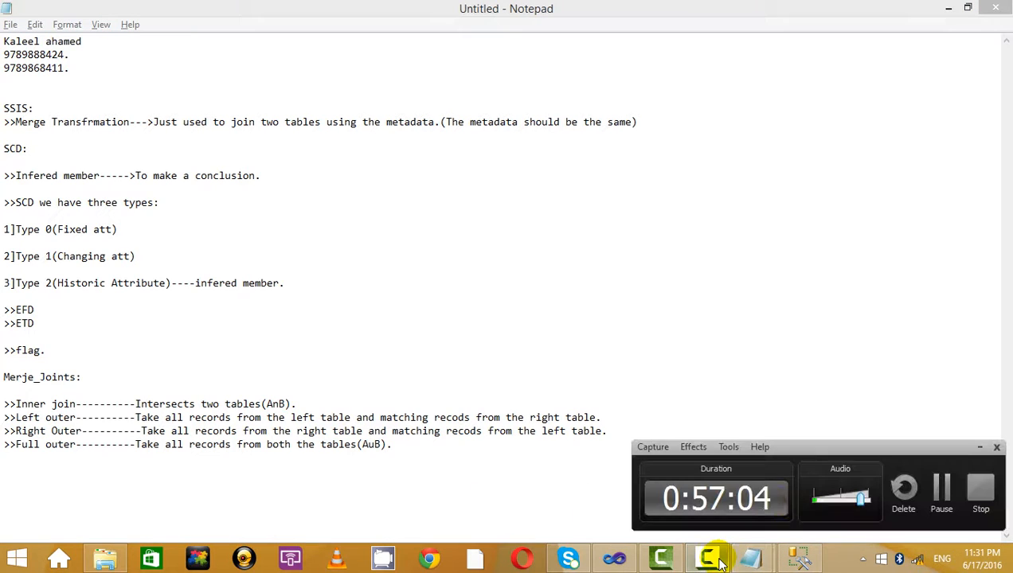